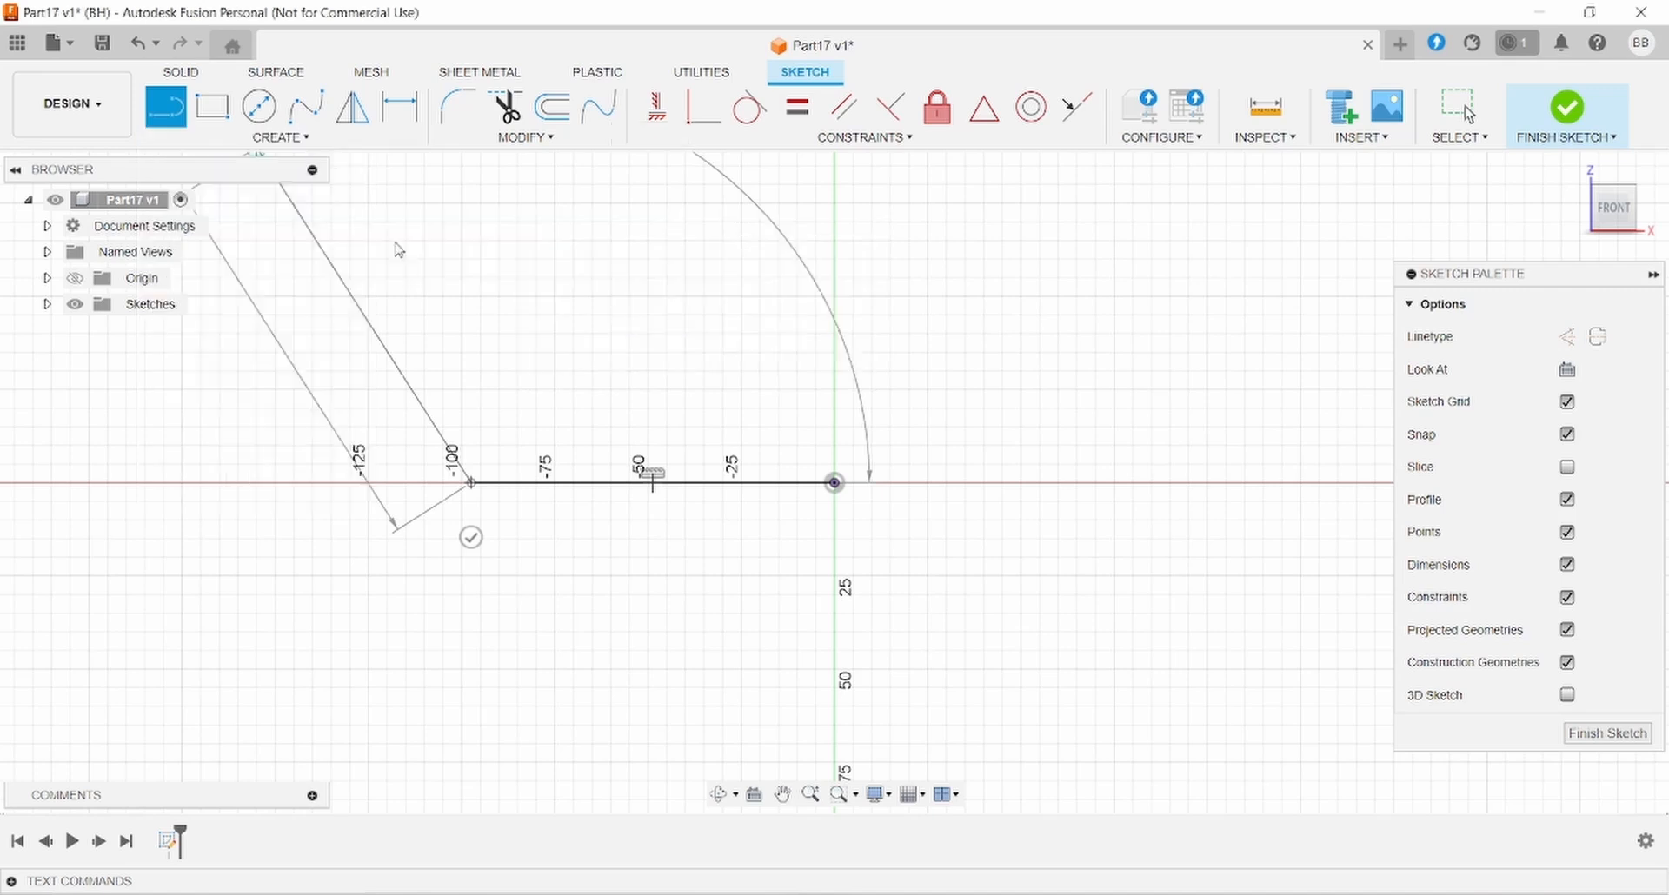
- Draw a left-bulging semicircular arc and two lines closing a D-shaped profile
left_click(469, 483)
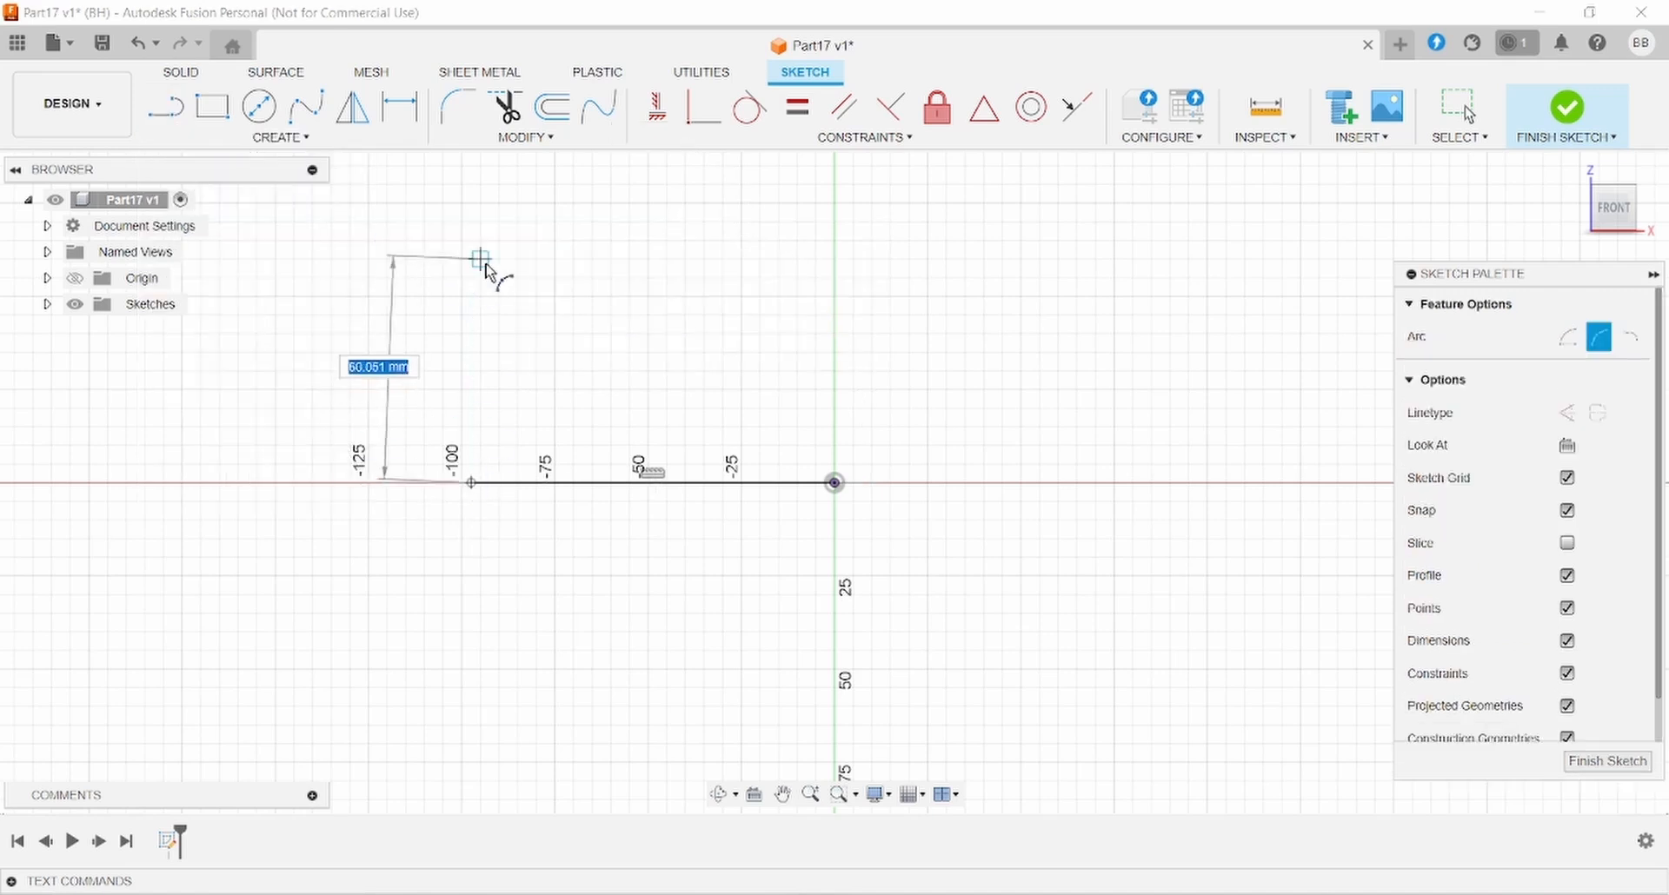
left_click(471, 262)
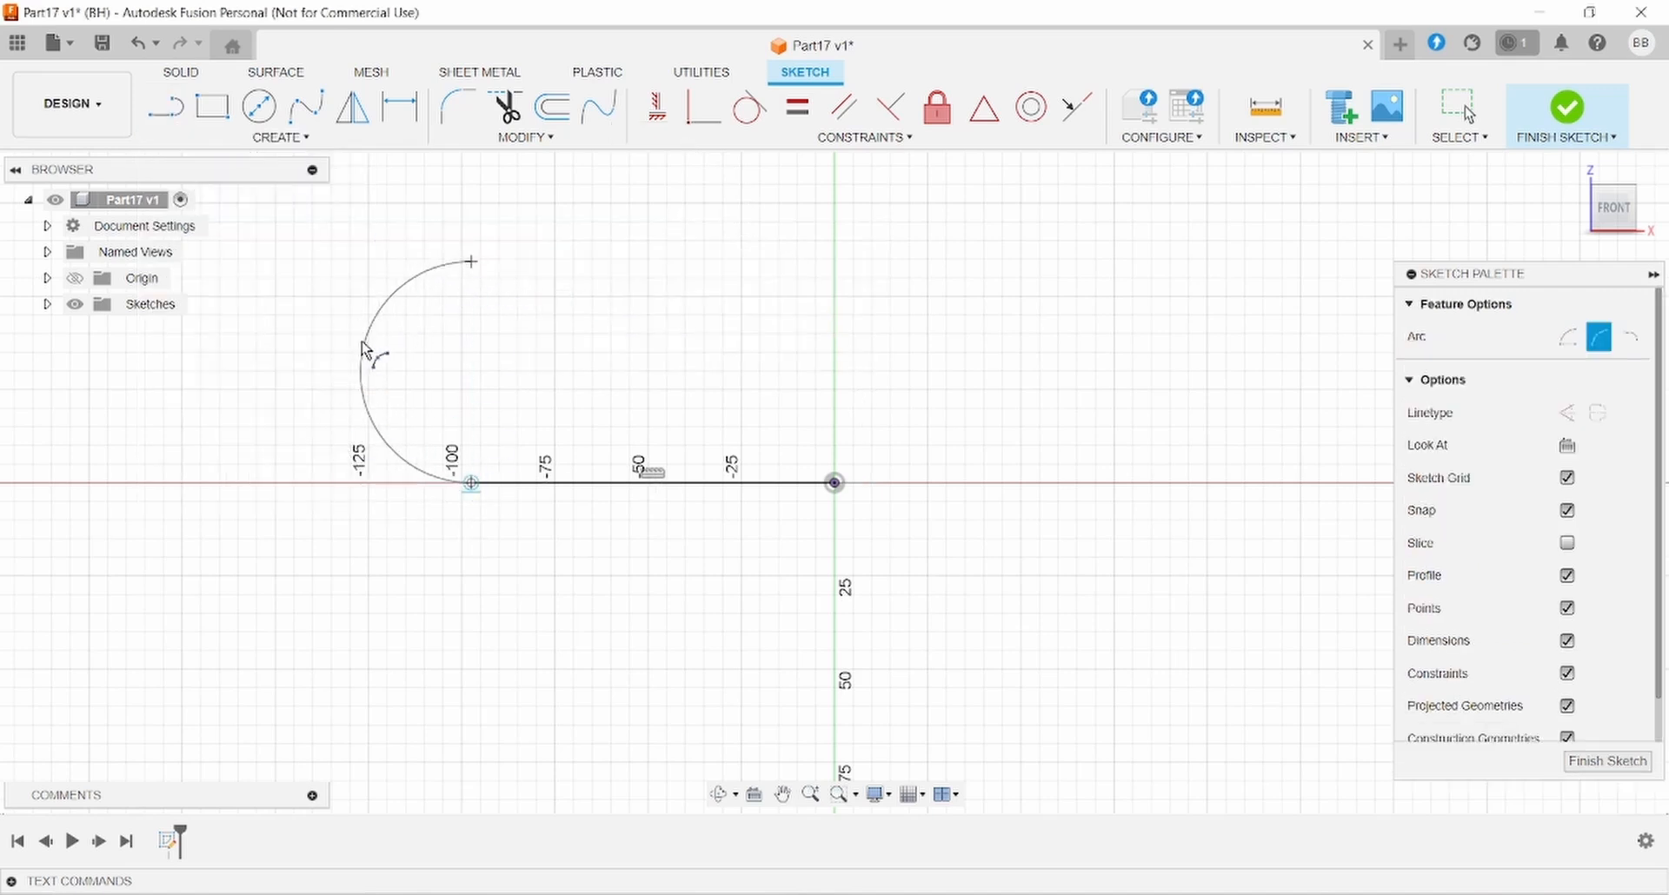
left_click(363, 357)
left_click(185, 109)
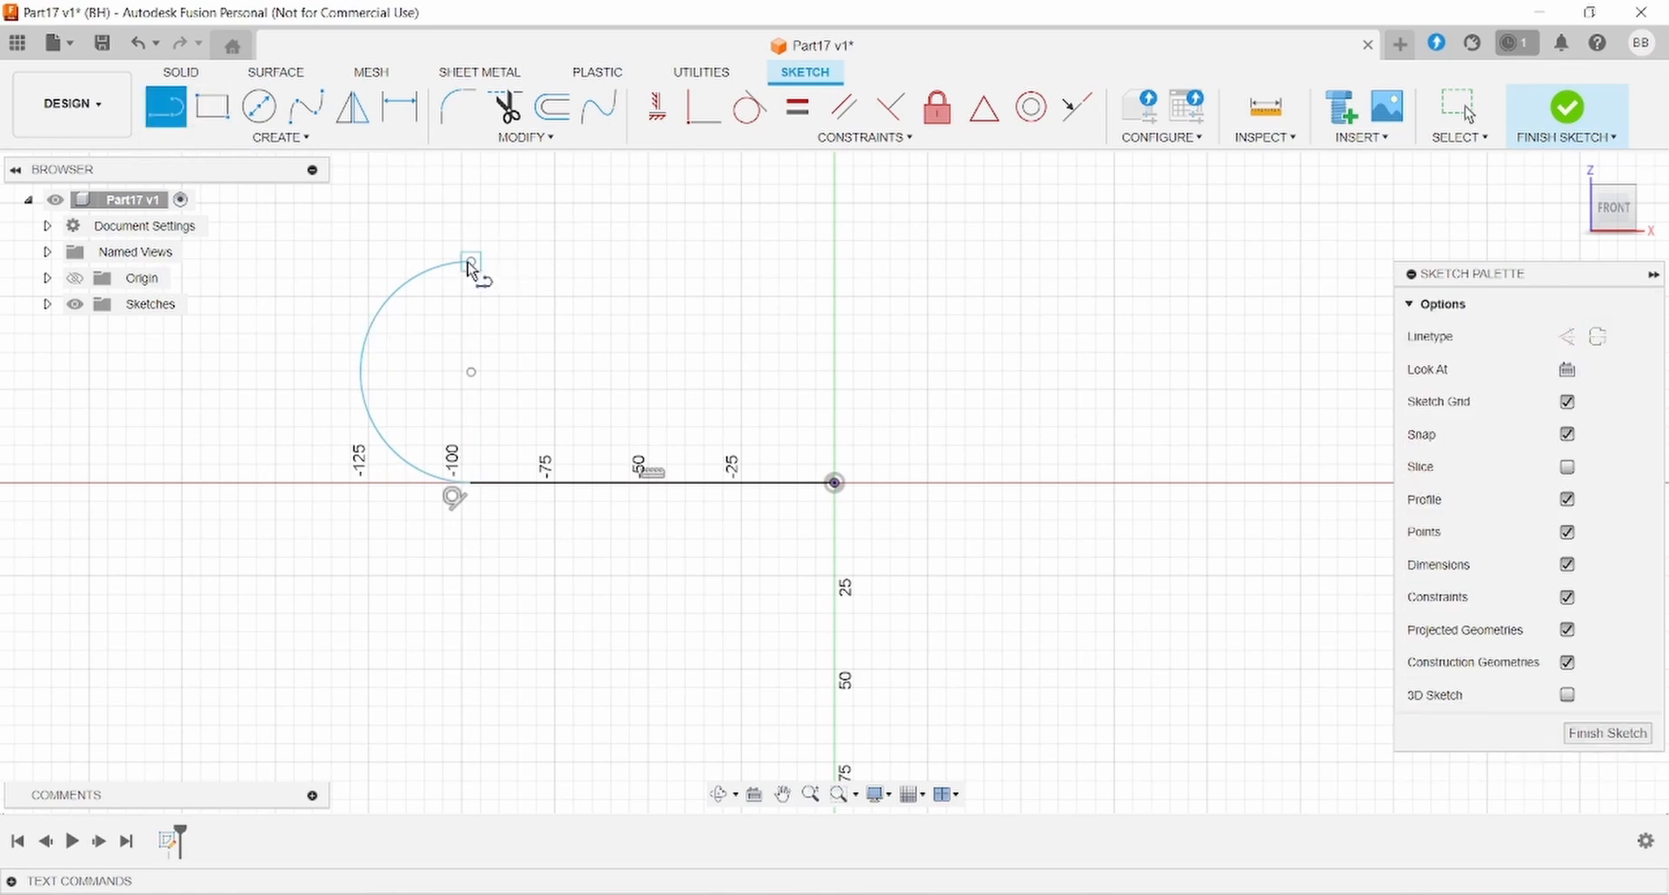
left_click(470, 261)
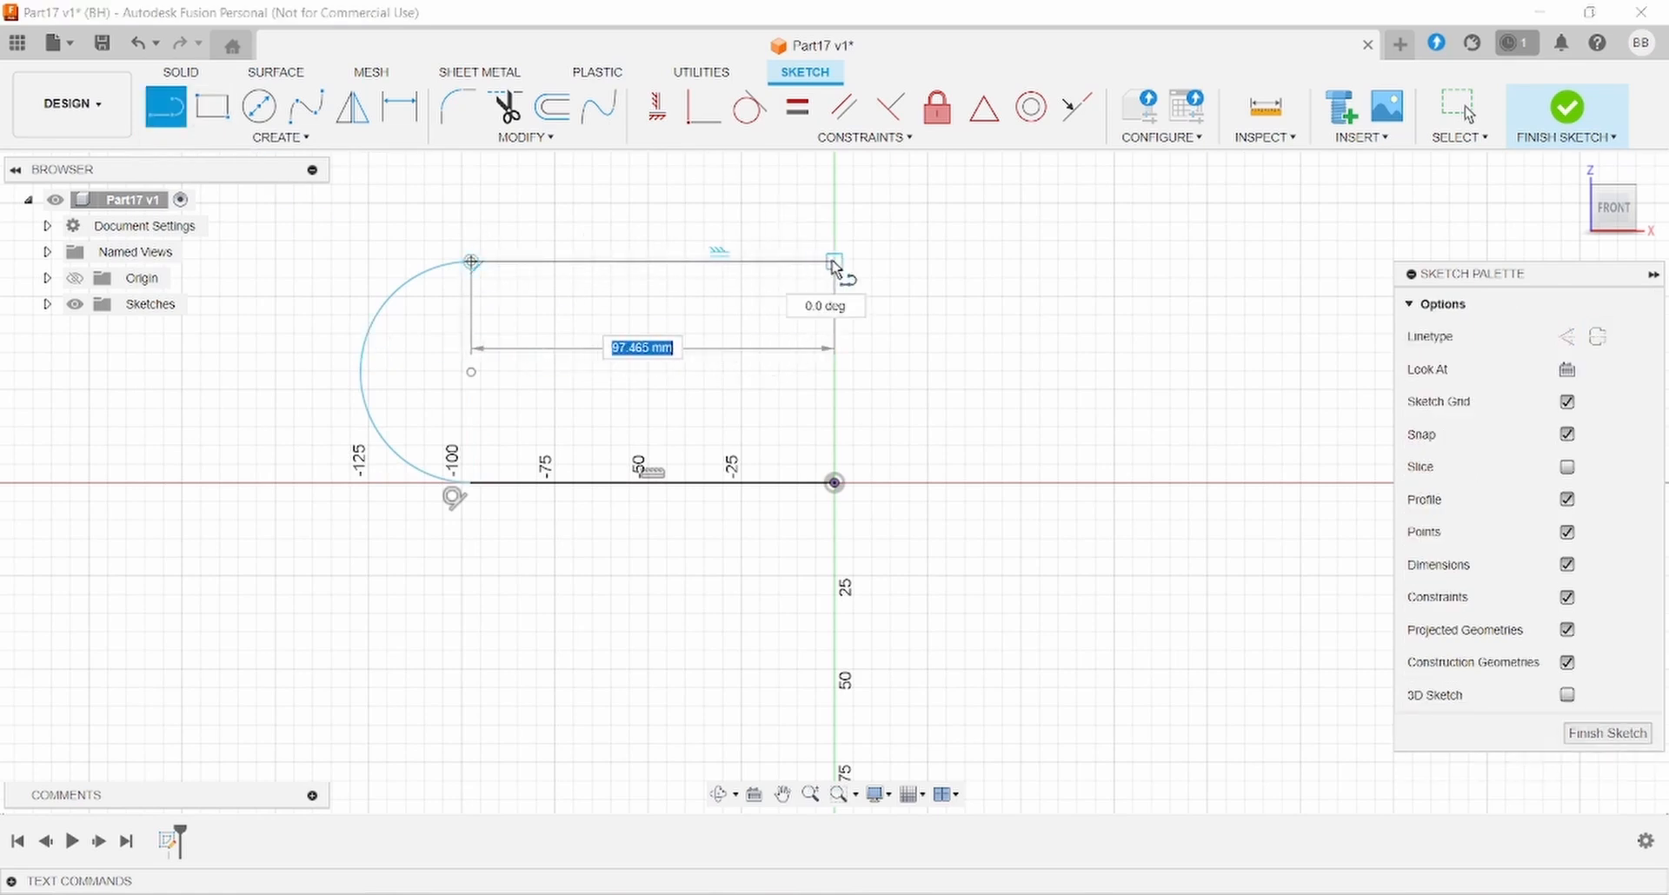
left_click(834, 261)
left_click(835, 484)
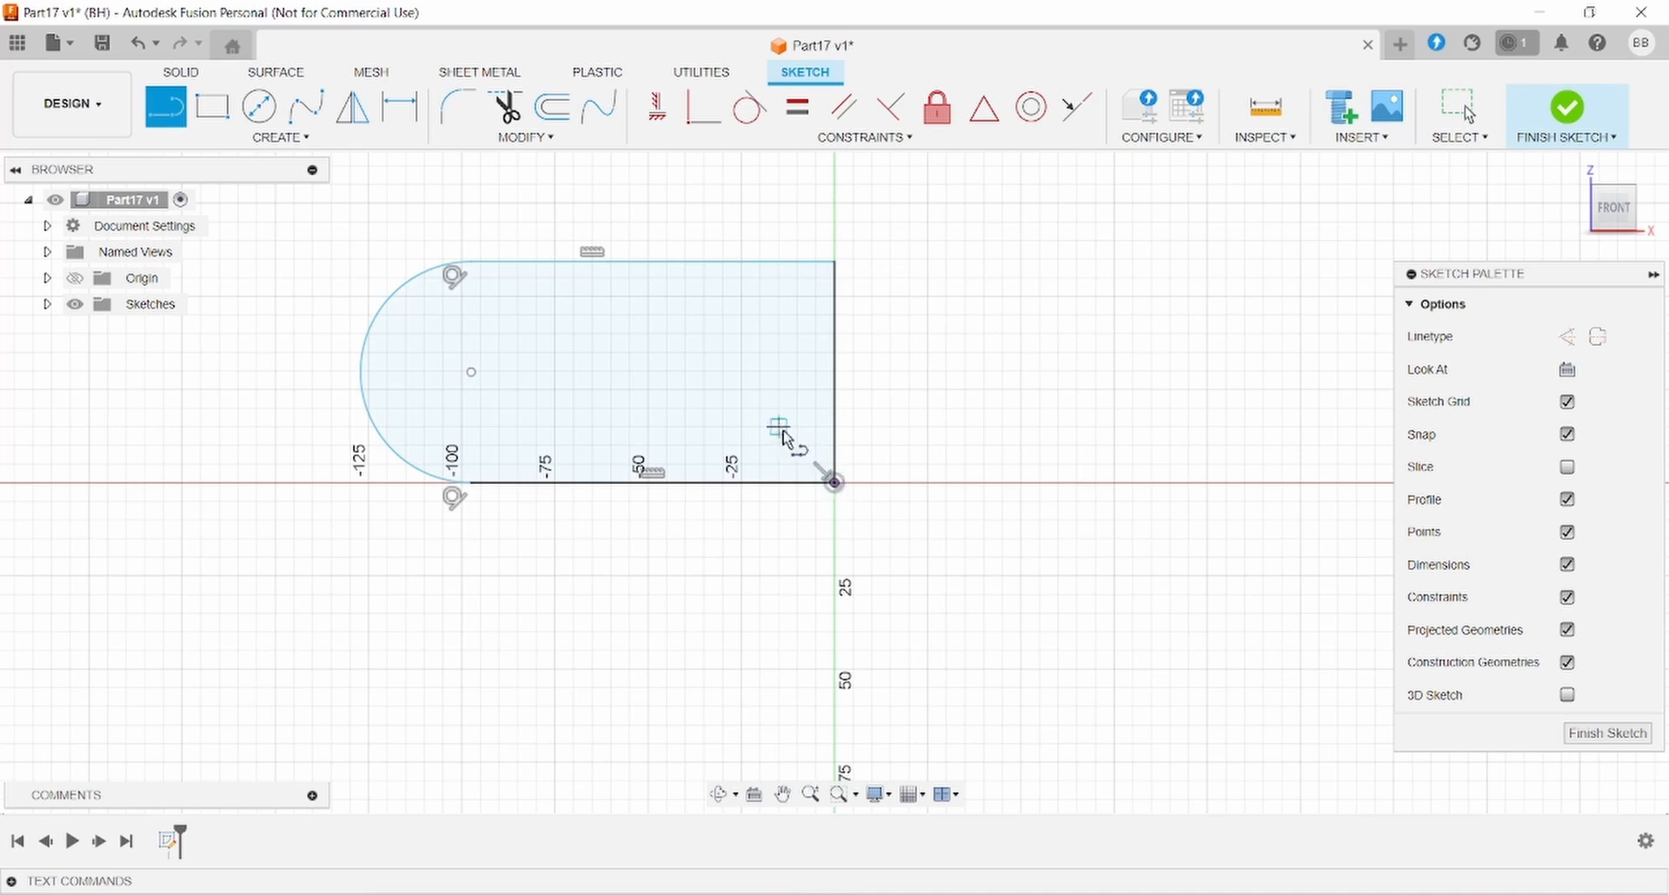
key("Escape")
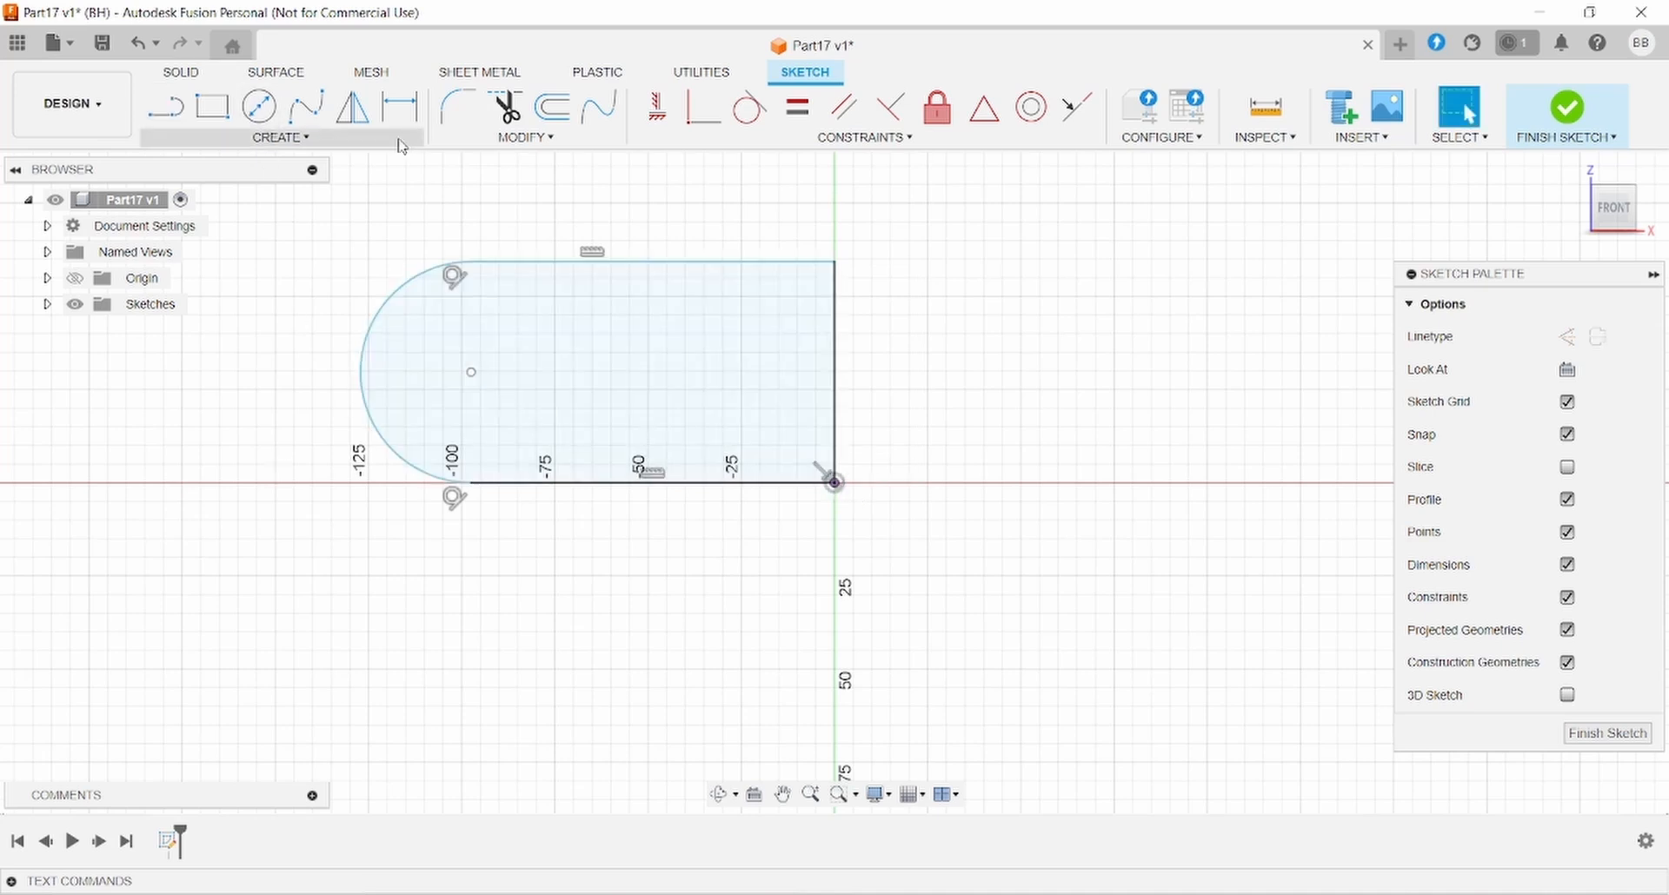
- Dimension the arc's radius to R25
key("alt+Tab")
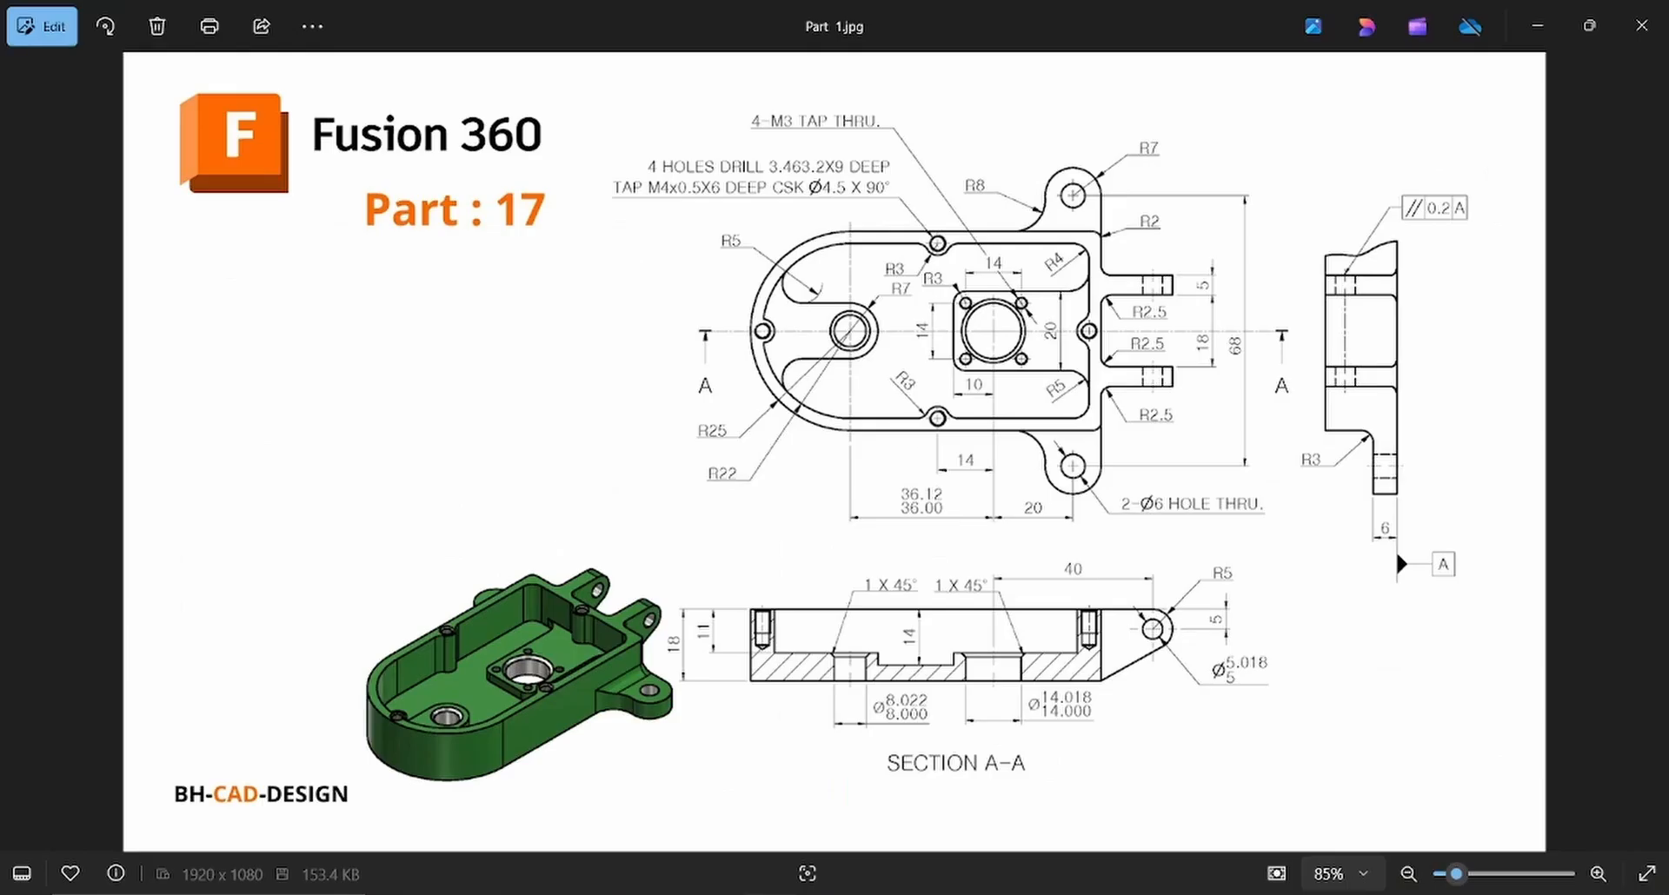
key("alt+Tab")
left_click(414, 464)
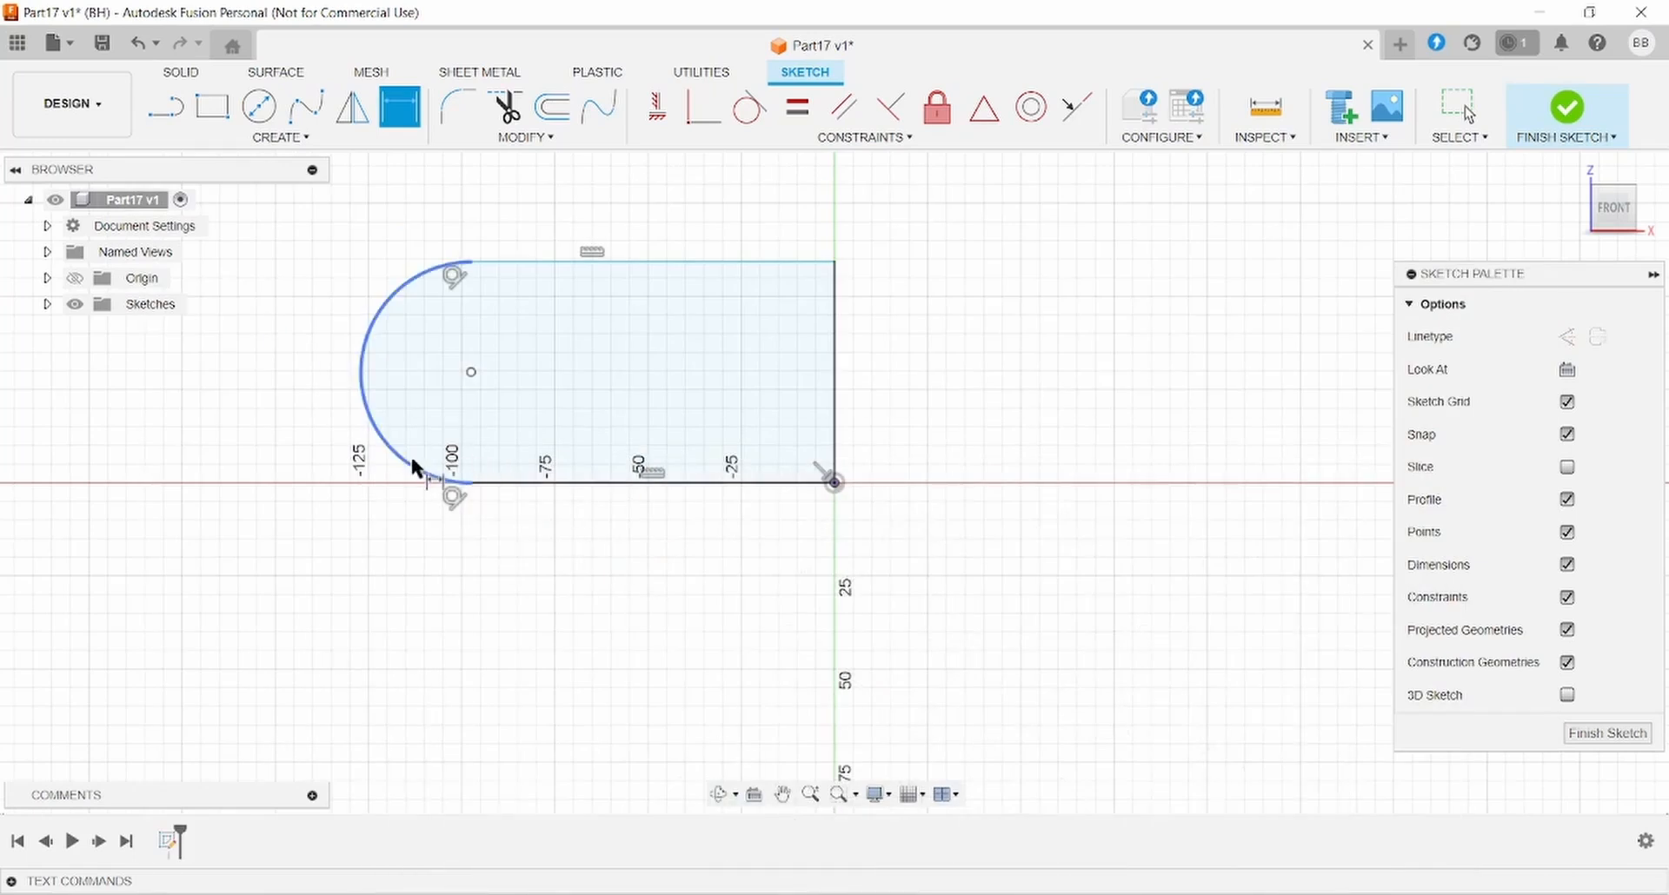
left_click(222, 495)
type("25")
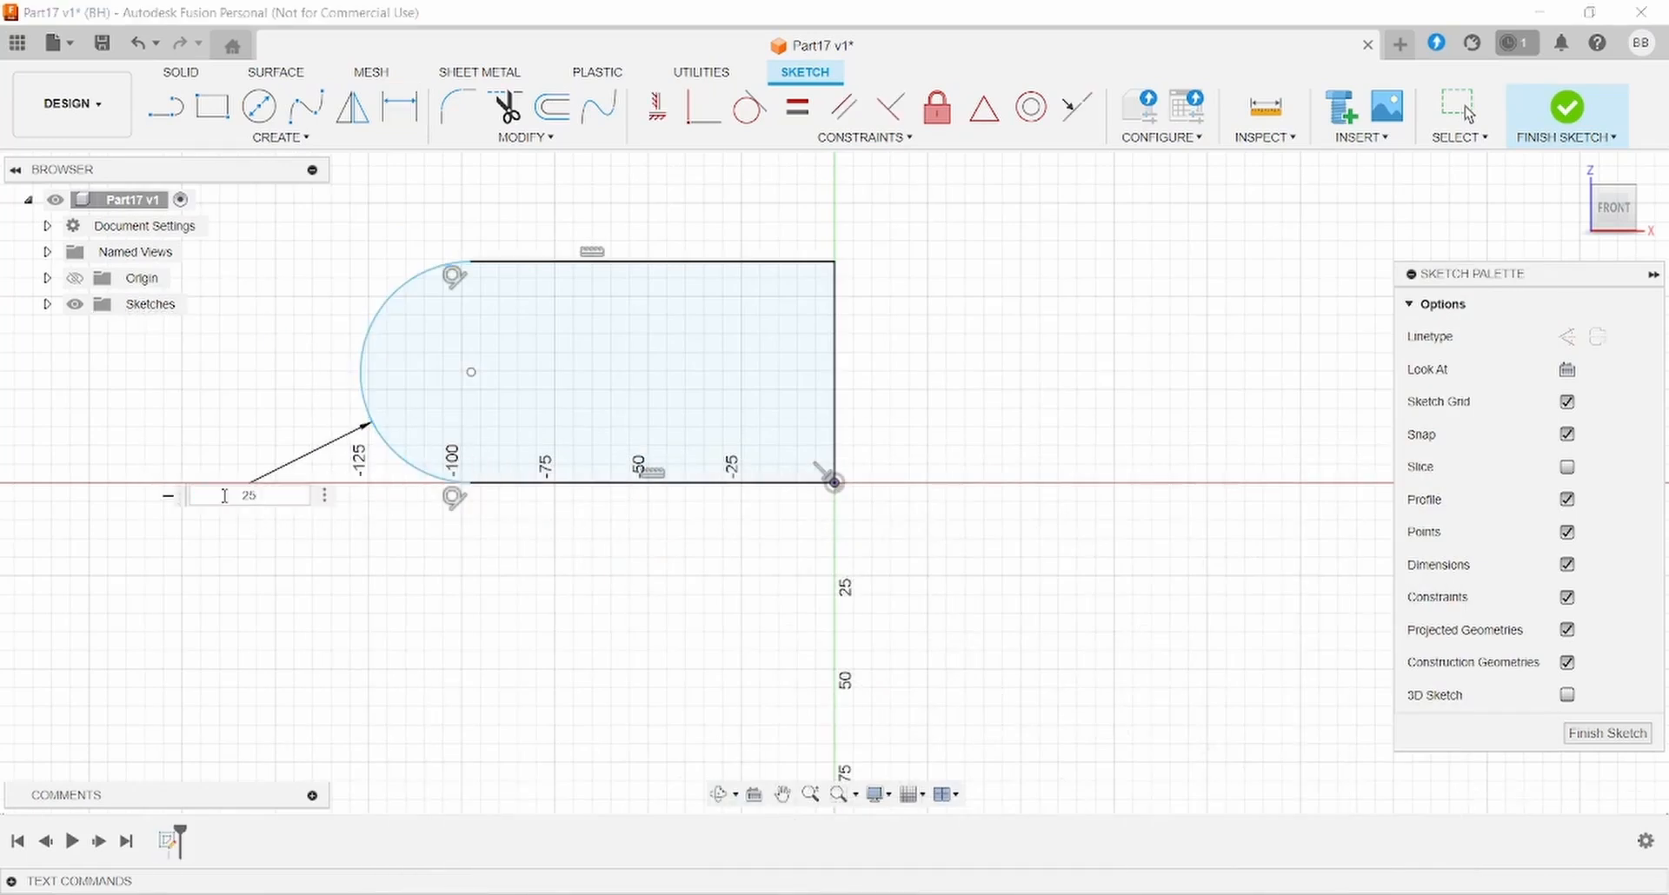
key("Return")
- Dimension the arc centre 63 mm horizontally from the origin corner
key("alt+Tab")
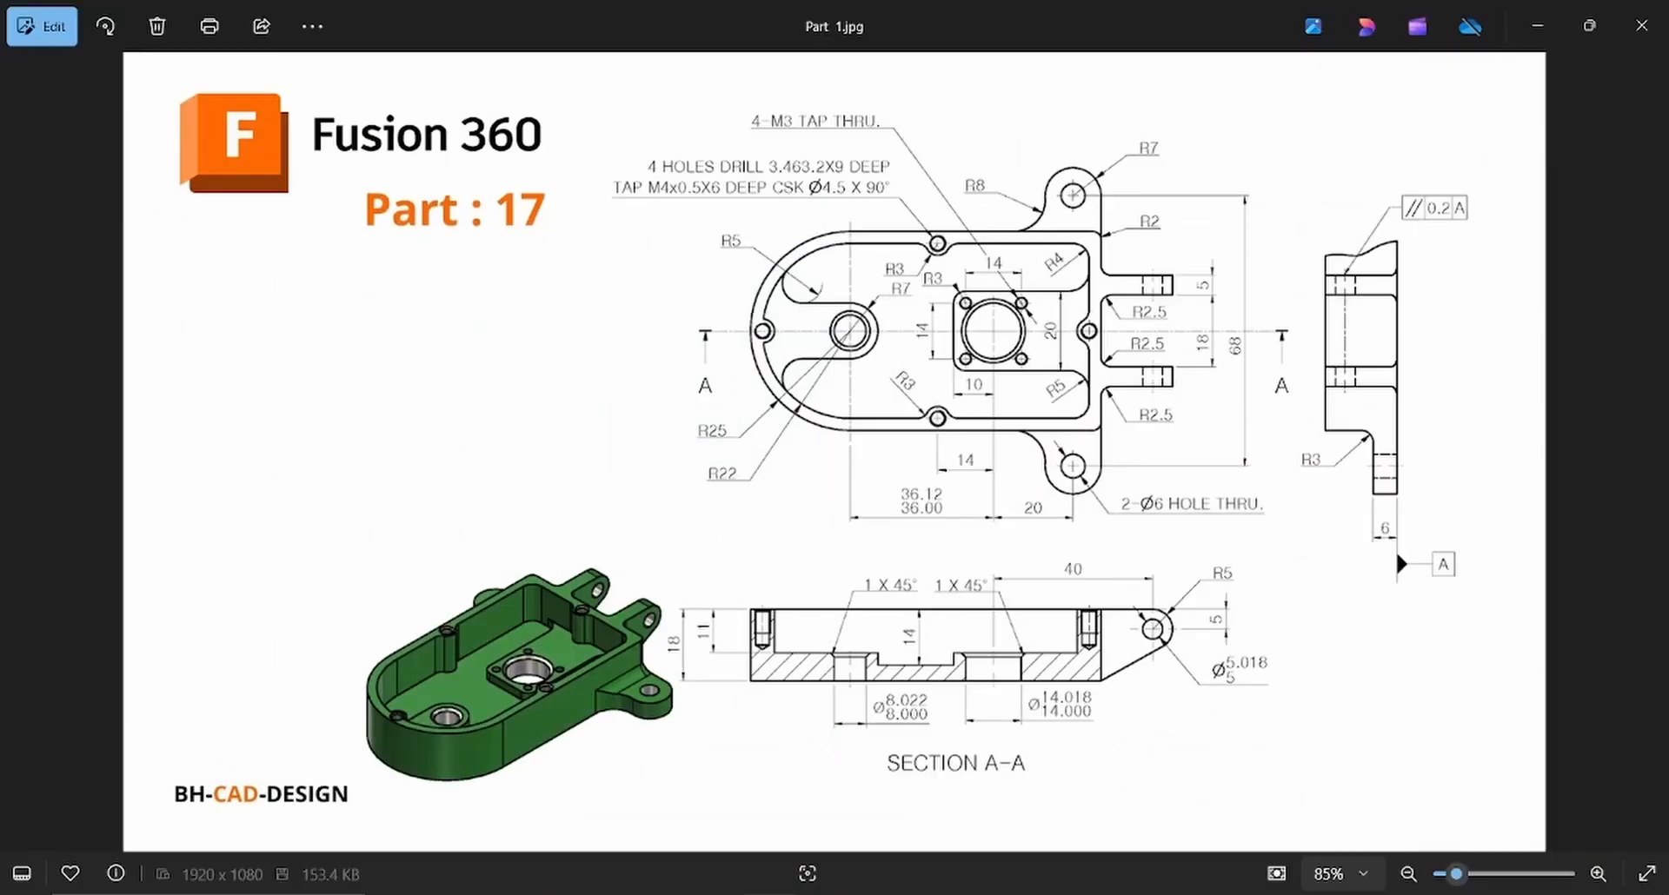
key("alt+Tab")
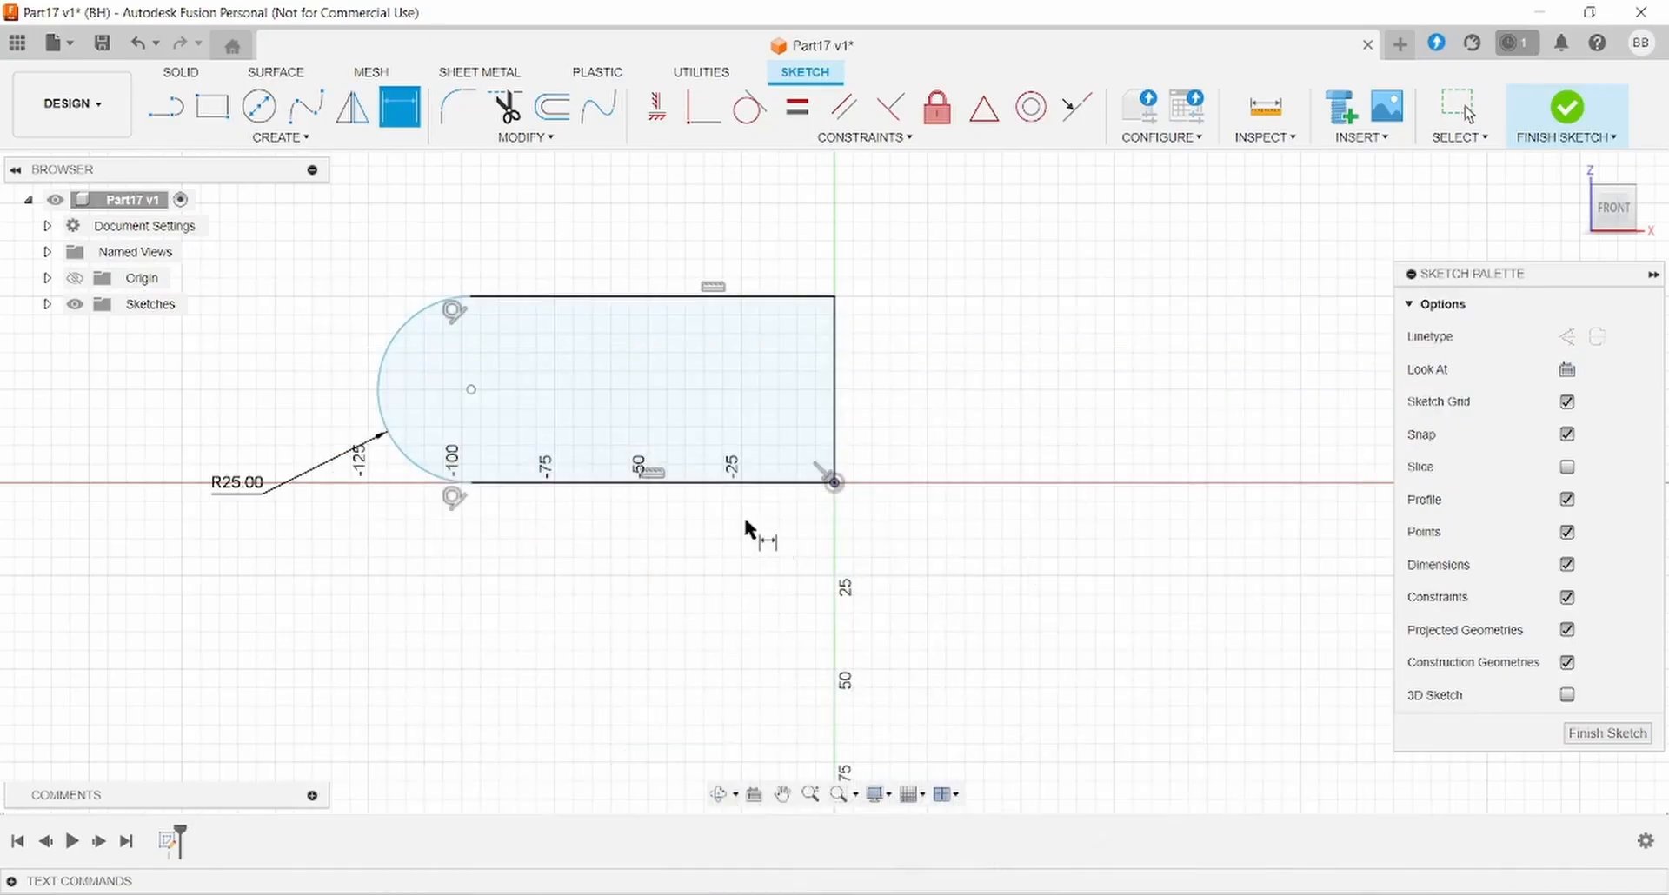
left_click(471, 390)
left_click(834, 480)
left_click(758, 631)
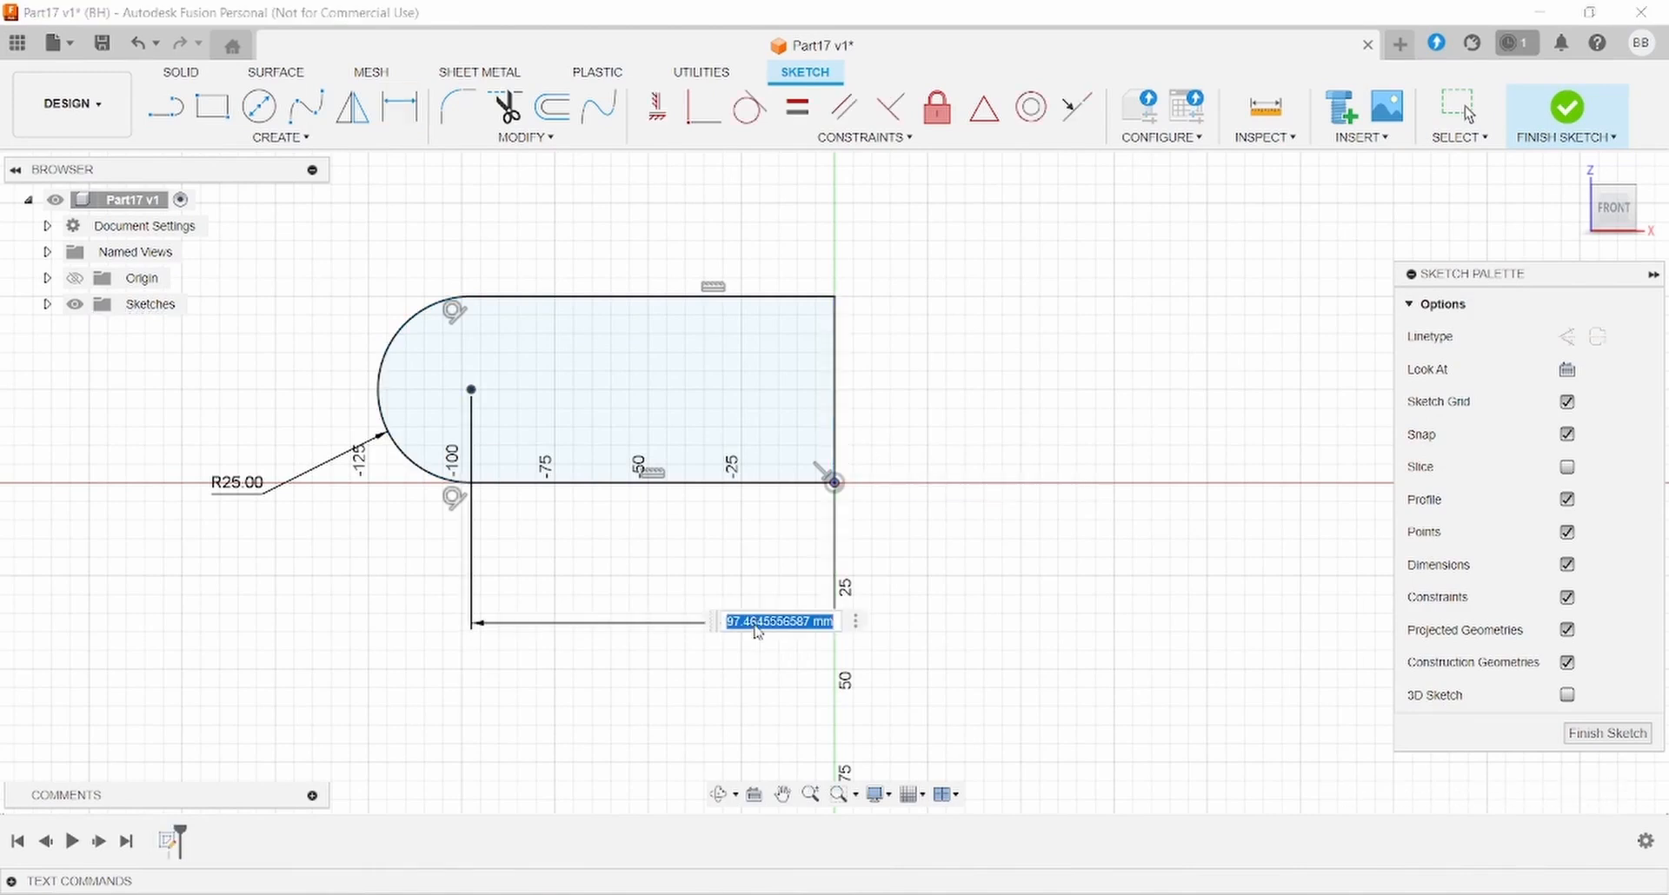
type("36+20+")
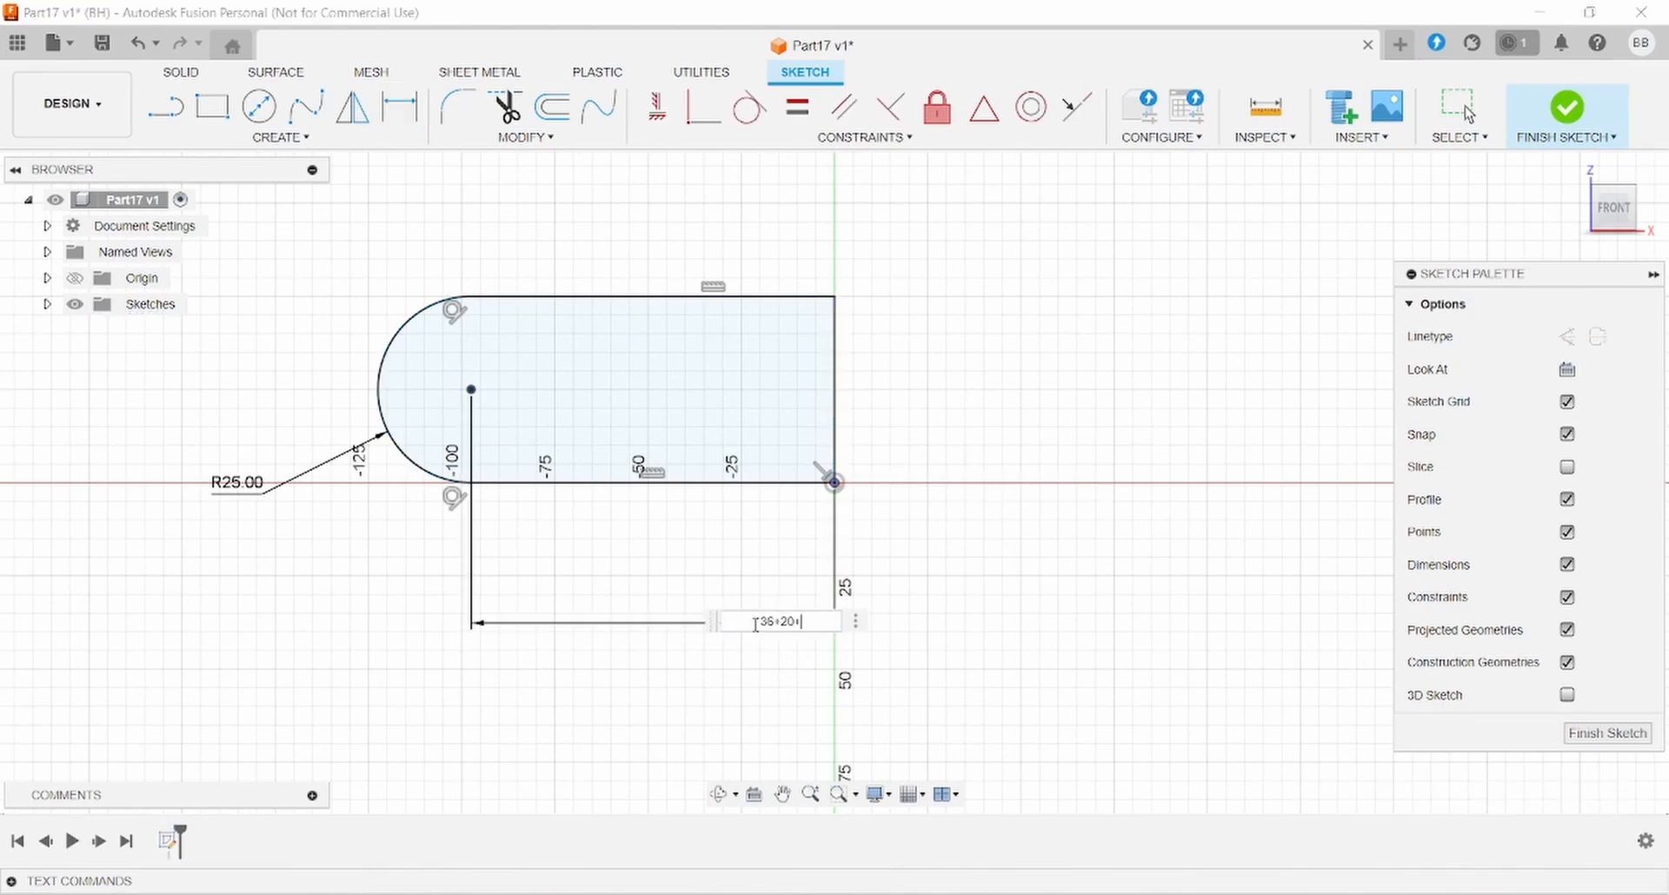
key("Return")
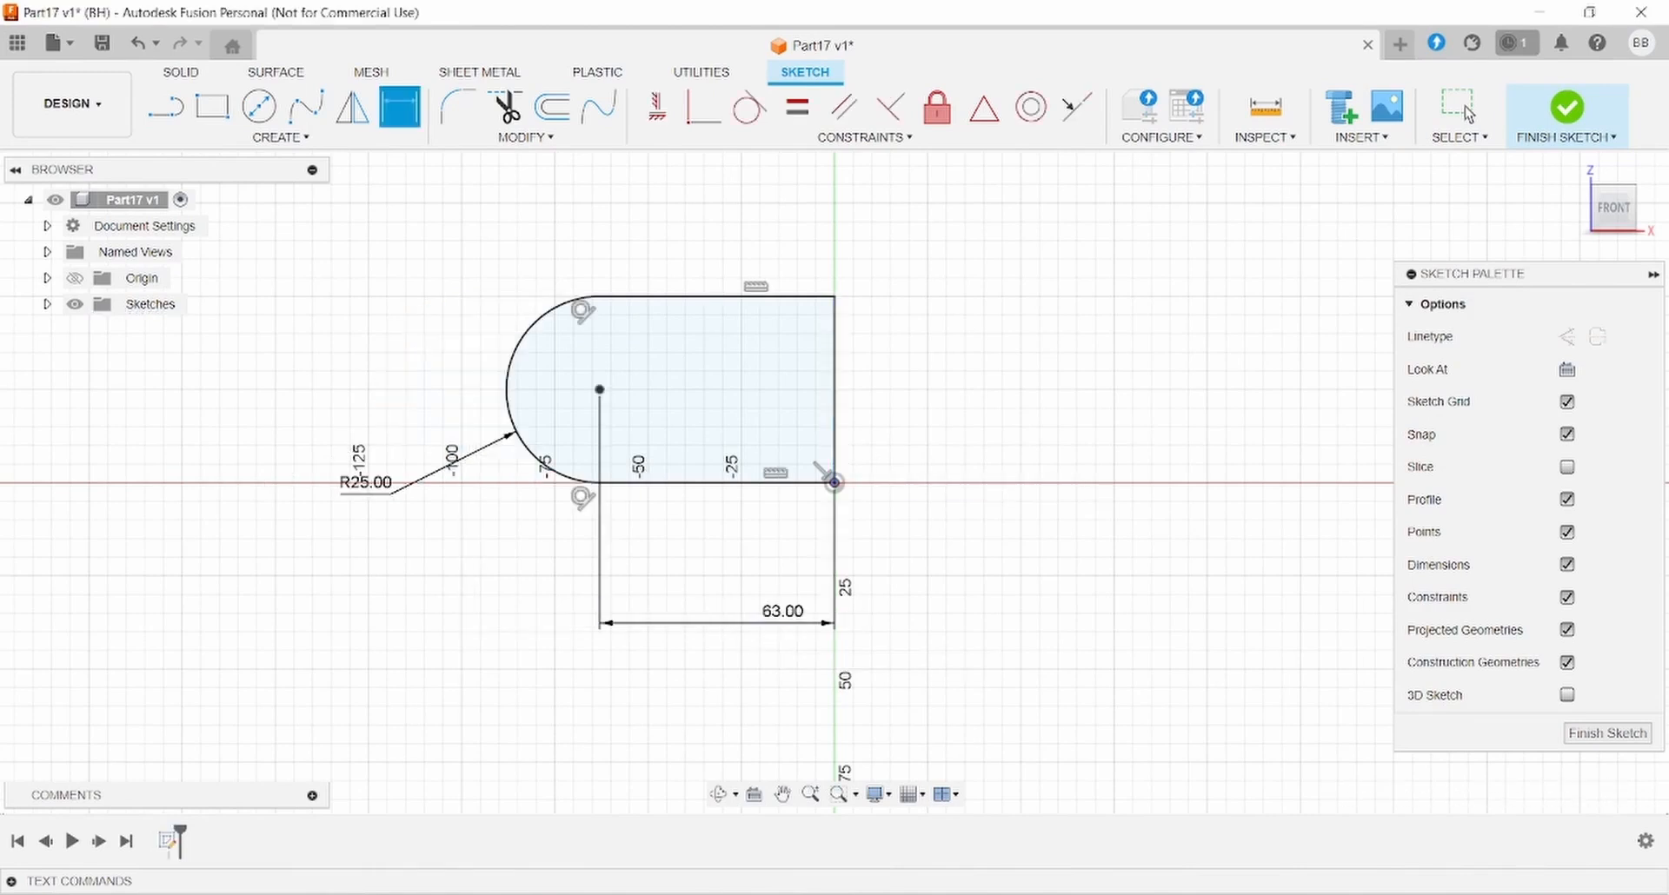
key("alt+Tab")
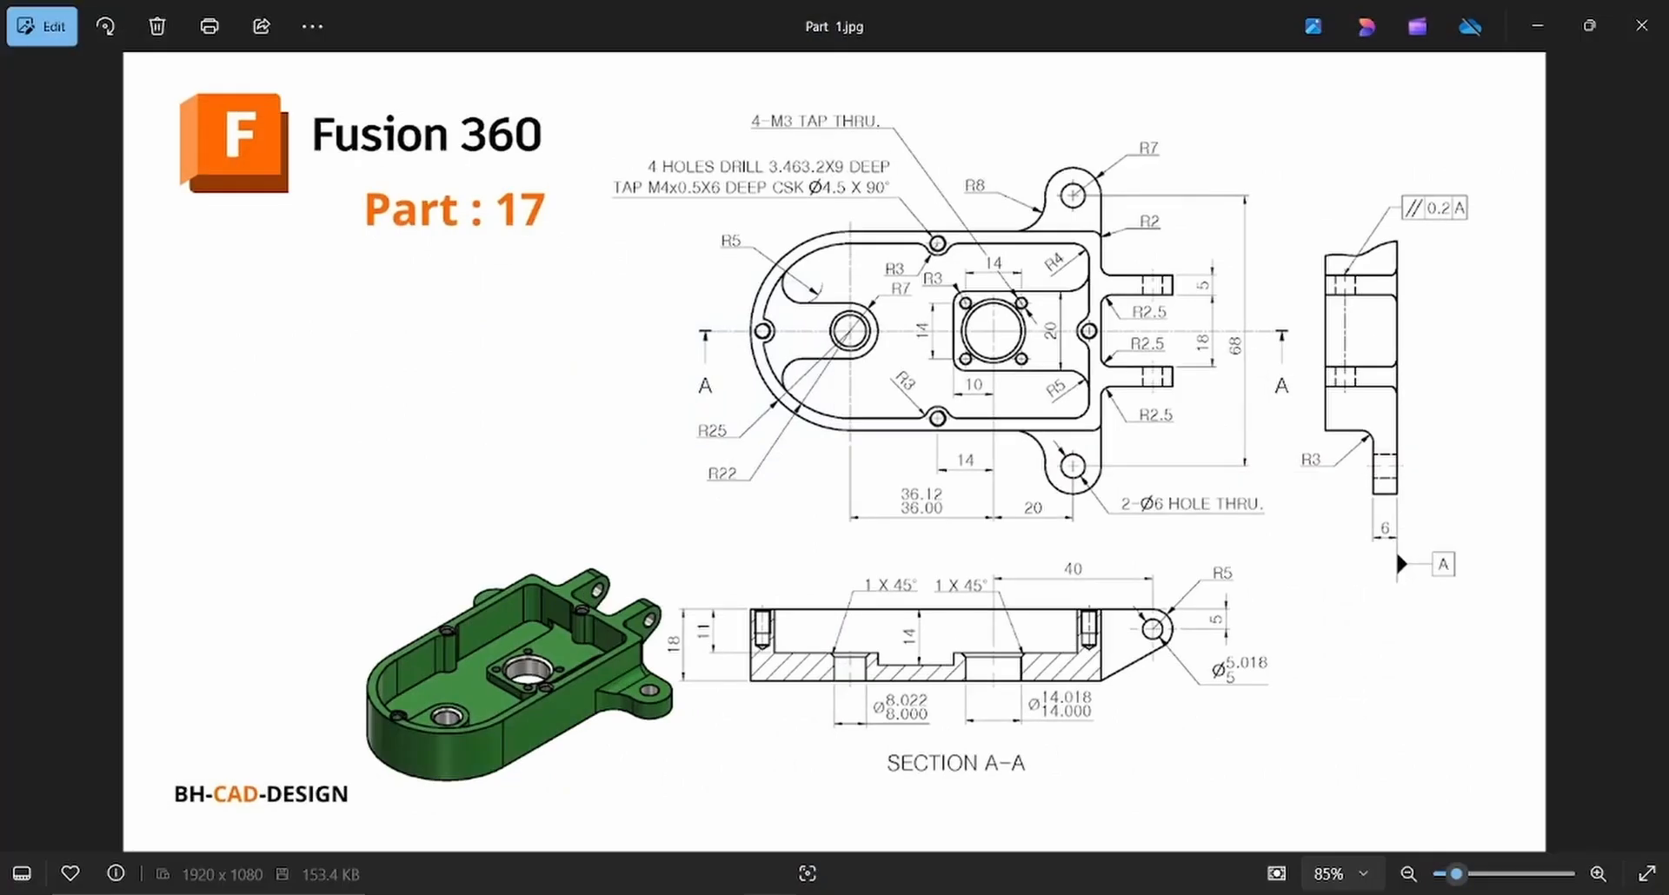
key("alt+Tab")
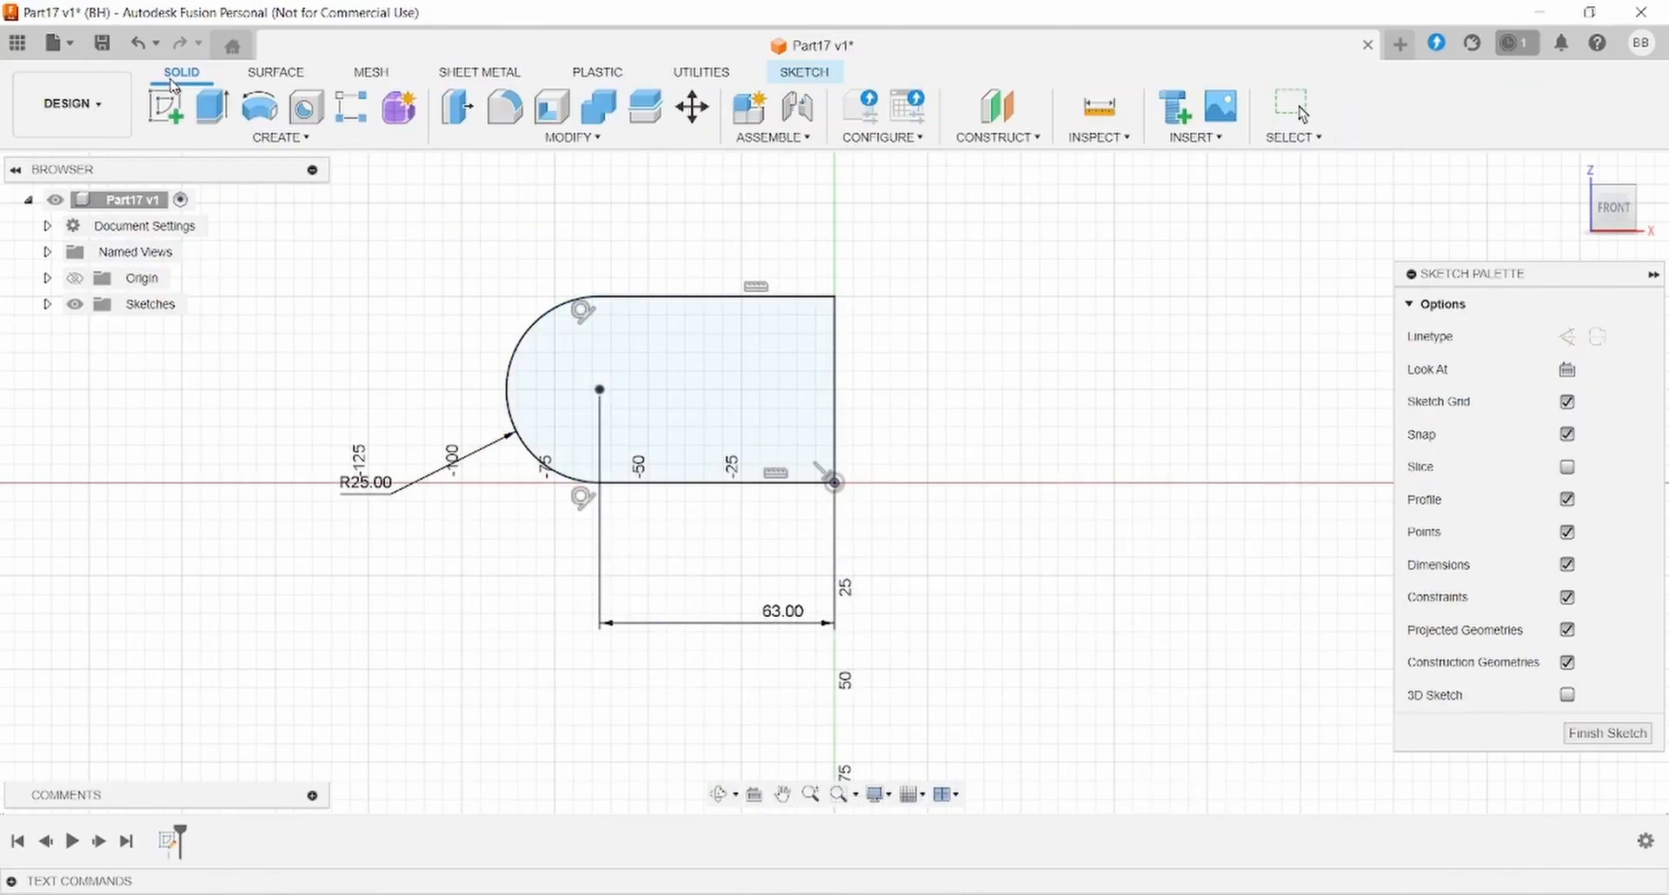
- Extrude the D-shaped profile 18 mm into a solid and sketch on its front face
left_click(212, 106)
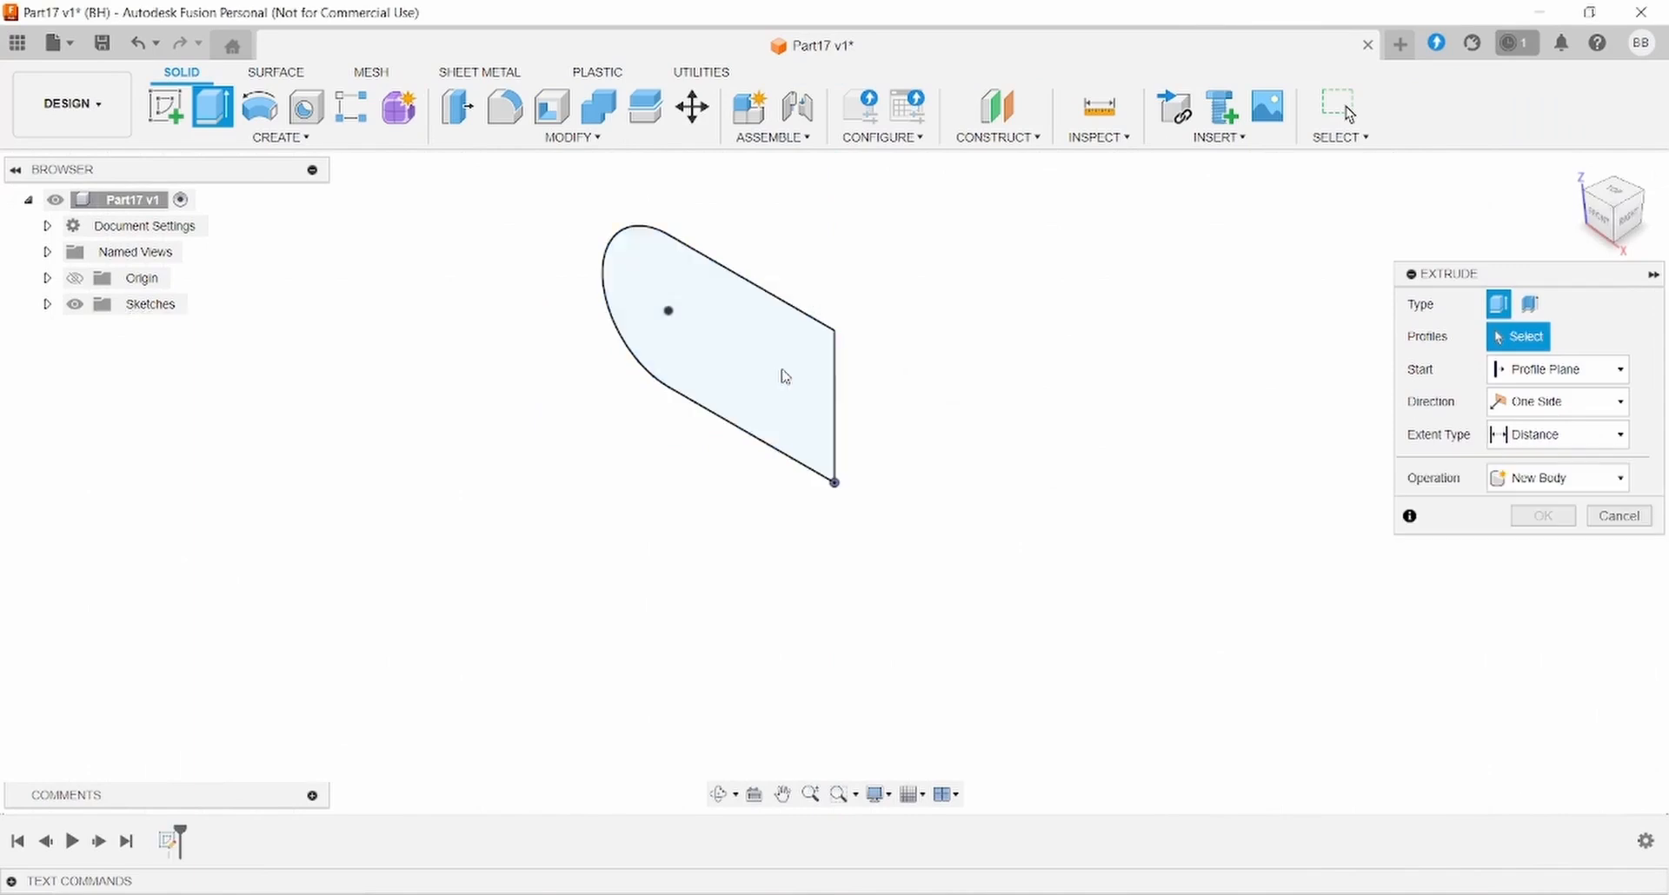
left_click(826, 406)
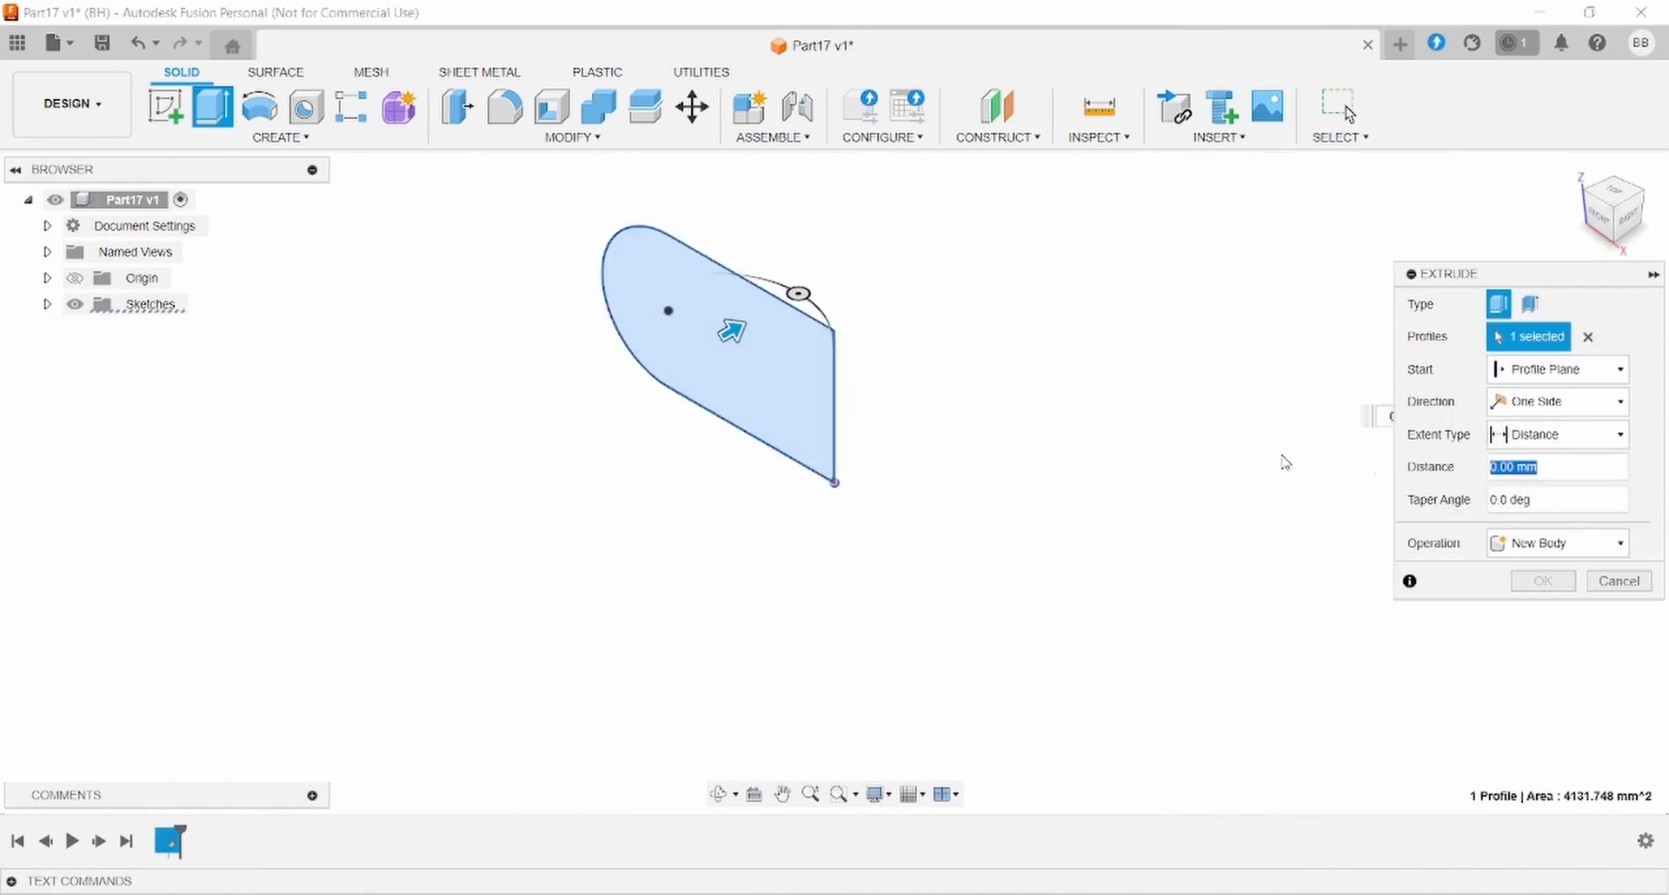
type("10")
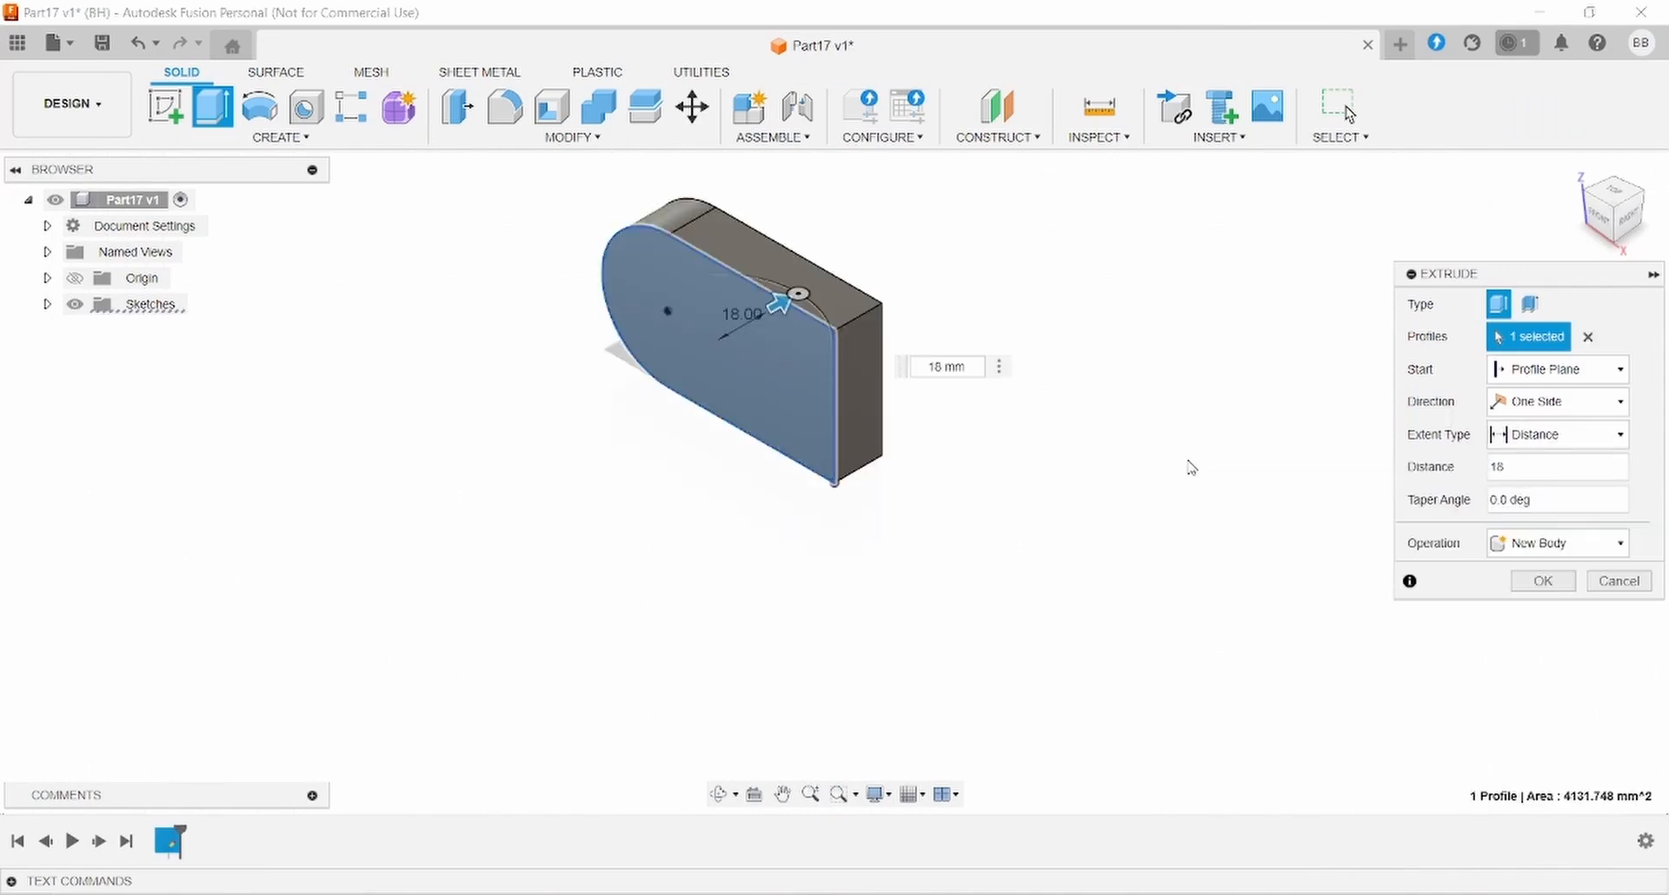
key("Return")
left_click(791, 381)
left_click(165, 106)
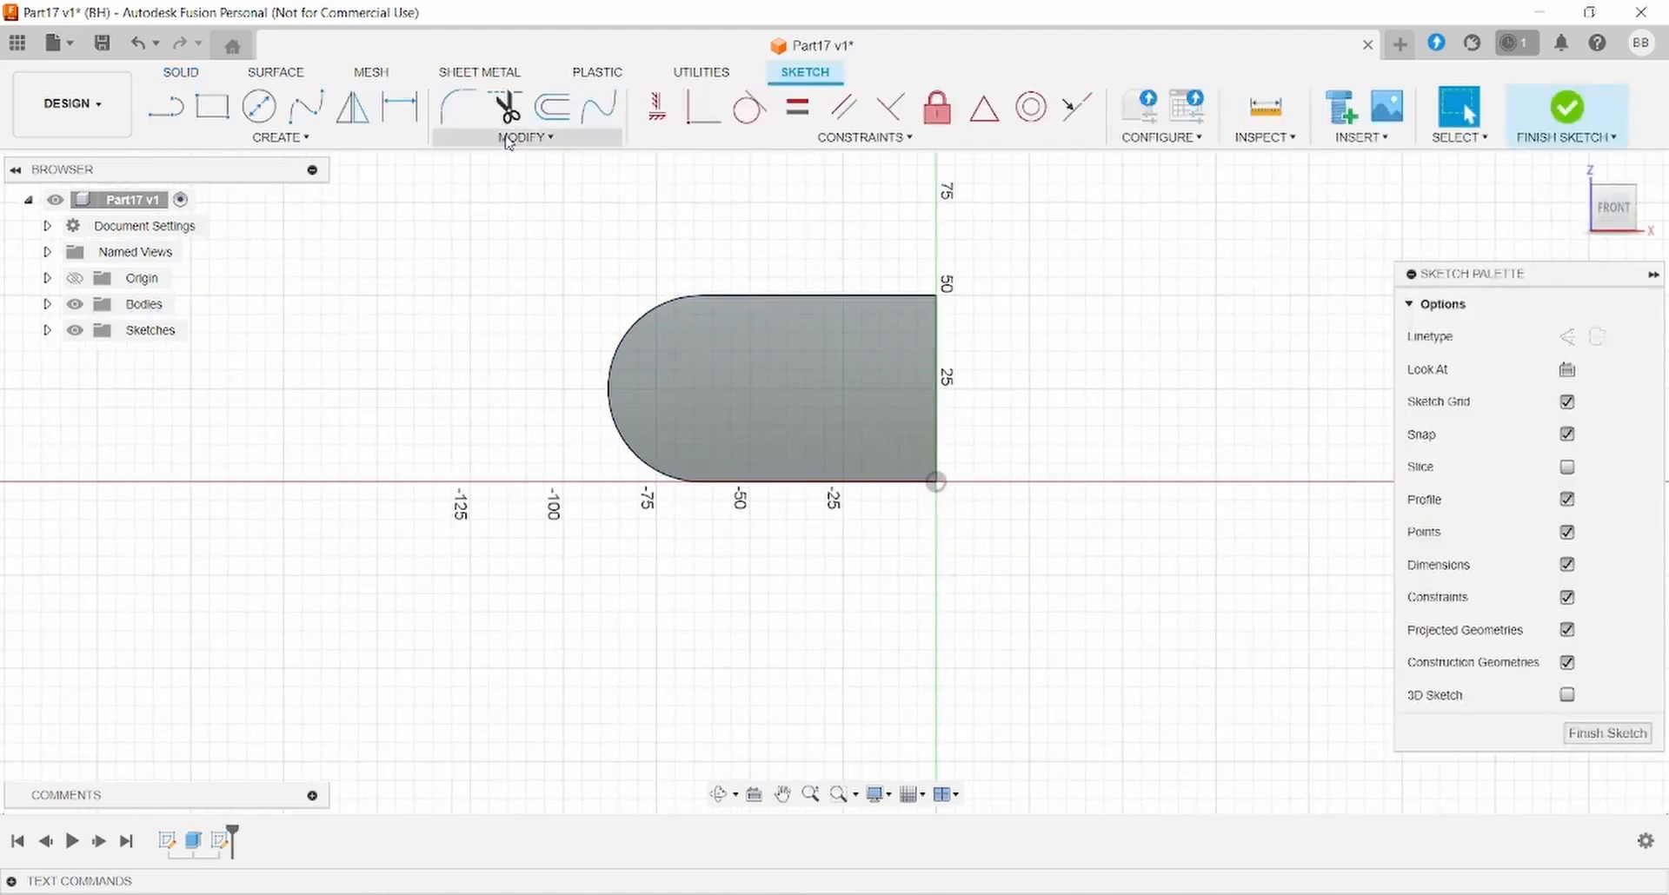
- Offset the plate's outer outline 3 mm inward with Flip enabled
left_click(521, 136)
left_click(475, 225)
left_click(667, 297)
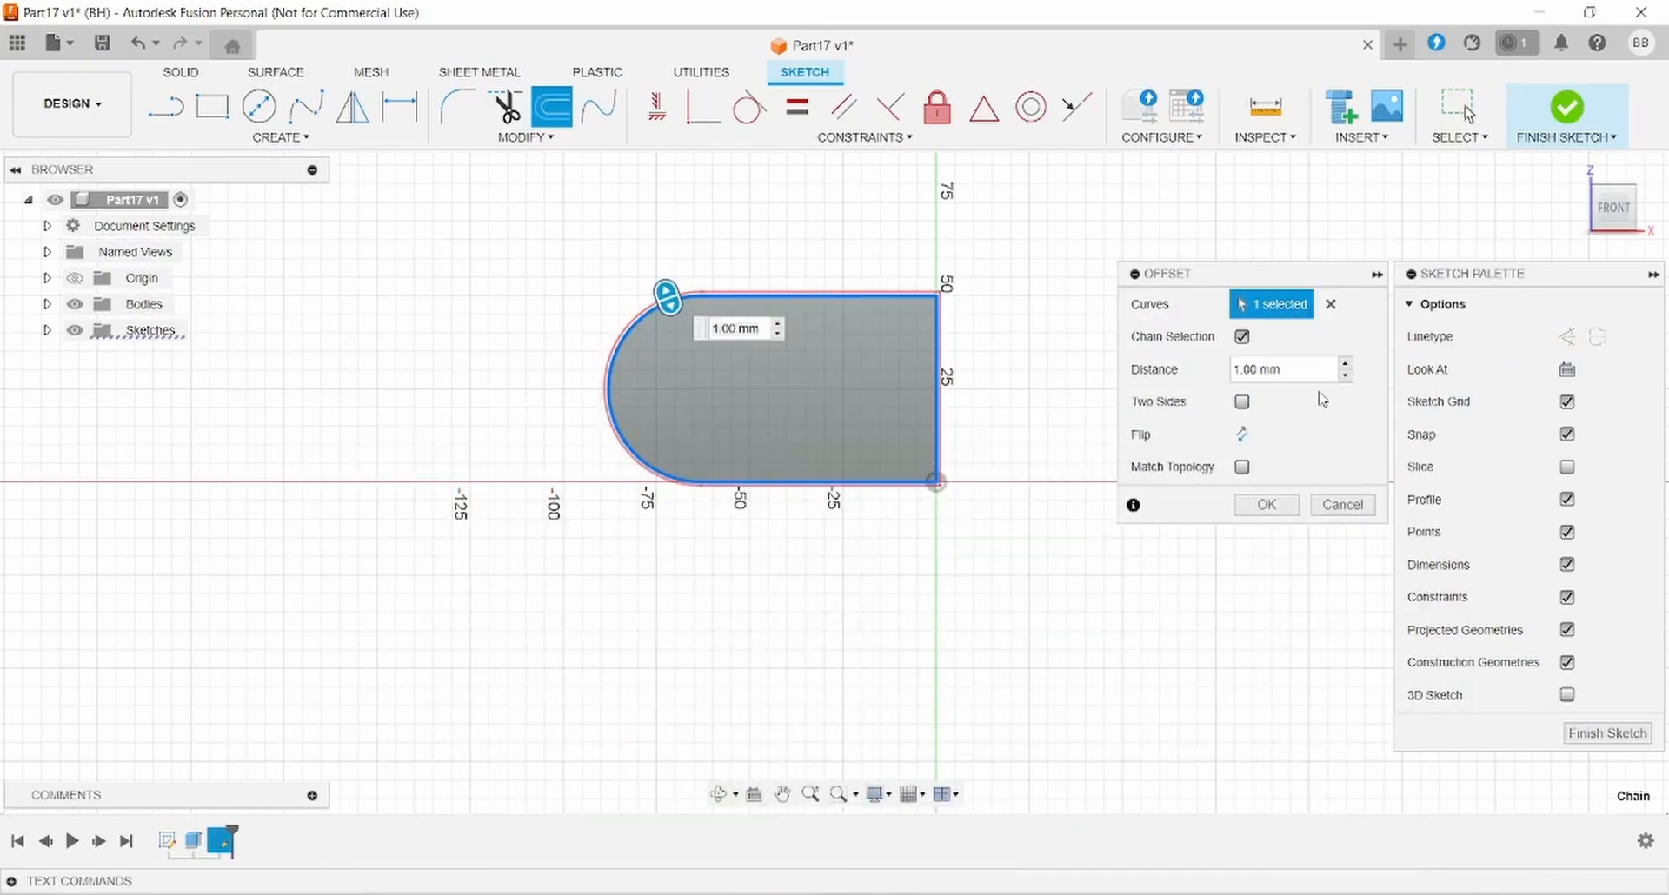
left_click_drag(1281, 370, 886, 369)
type("3")
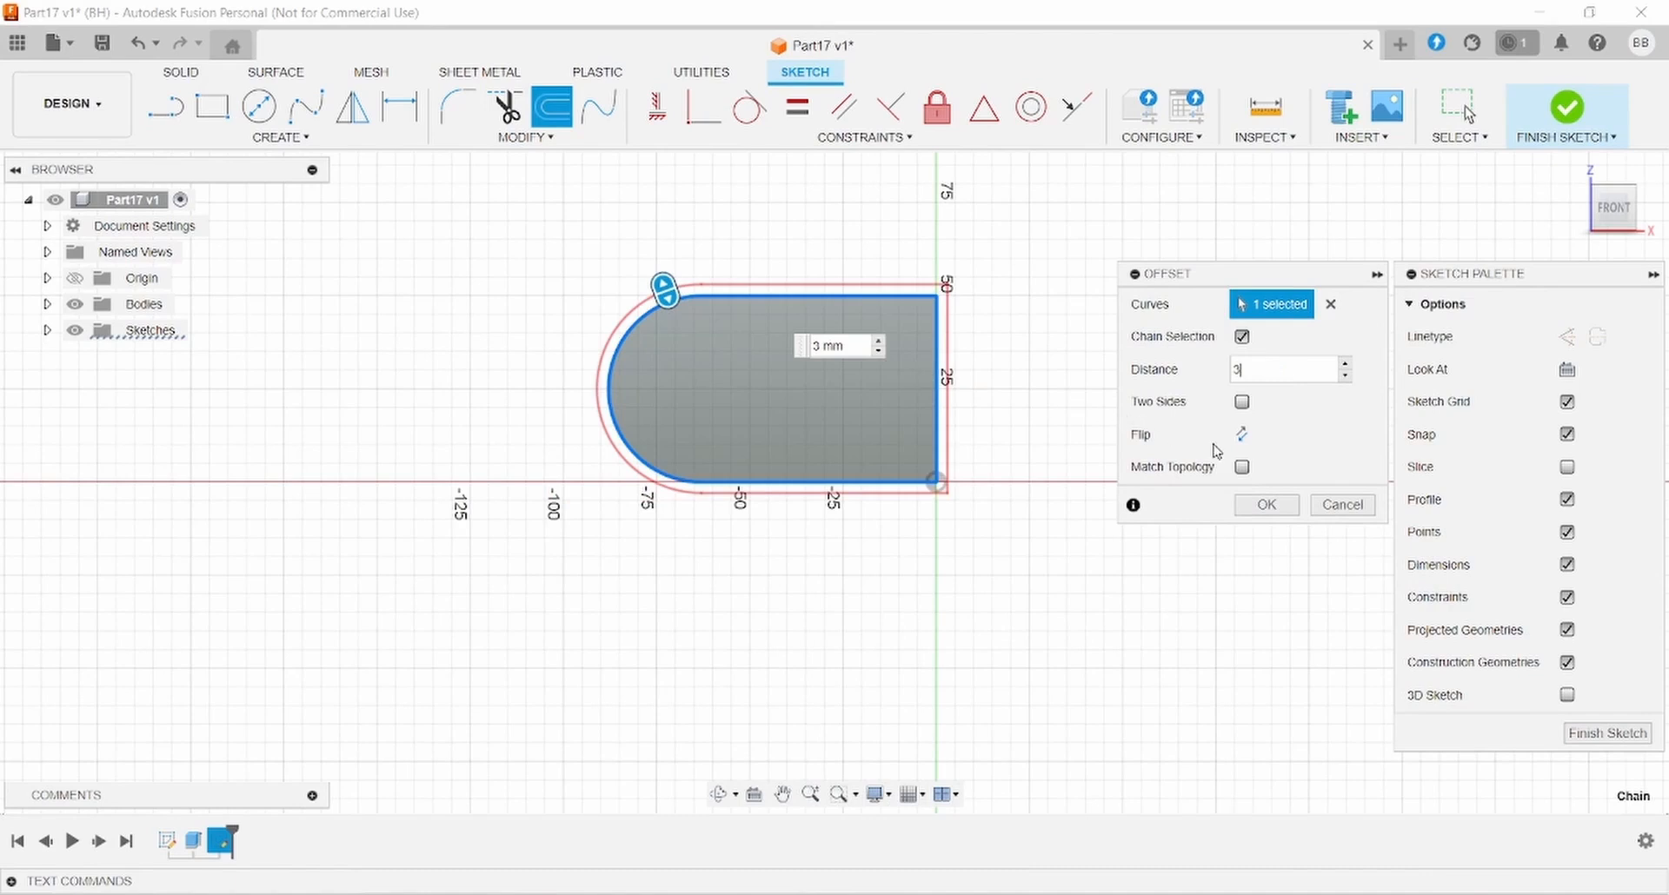
left_click(1242, 435)
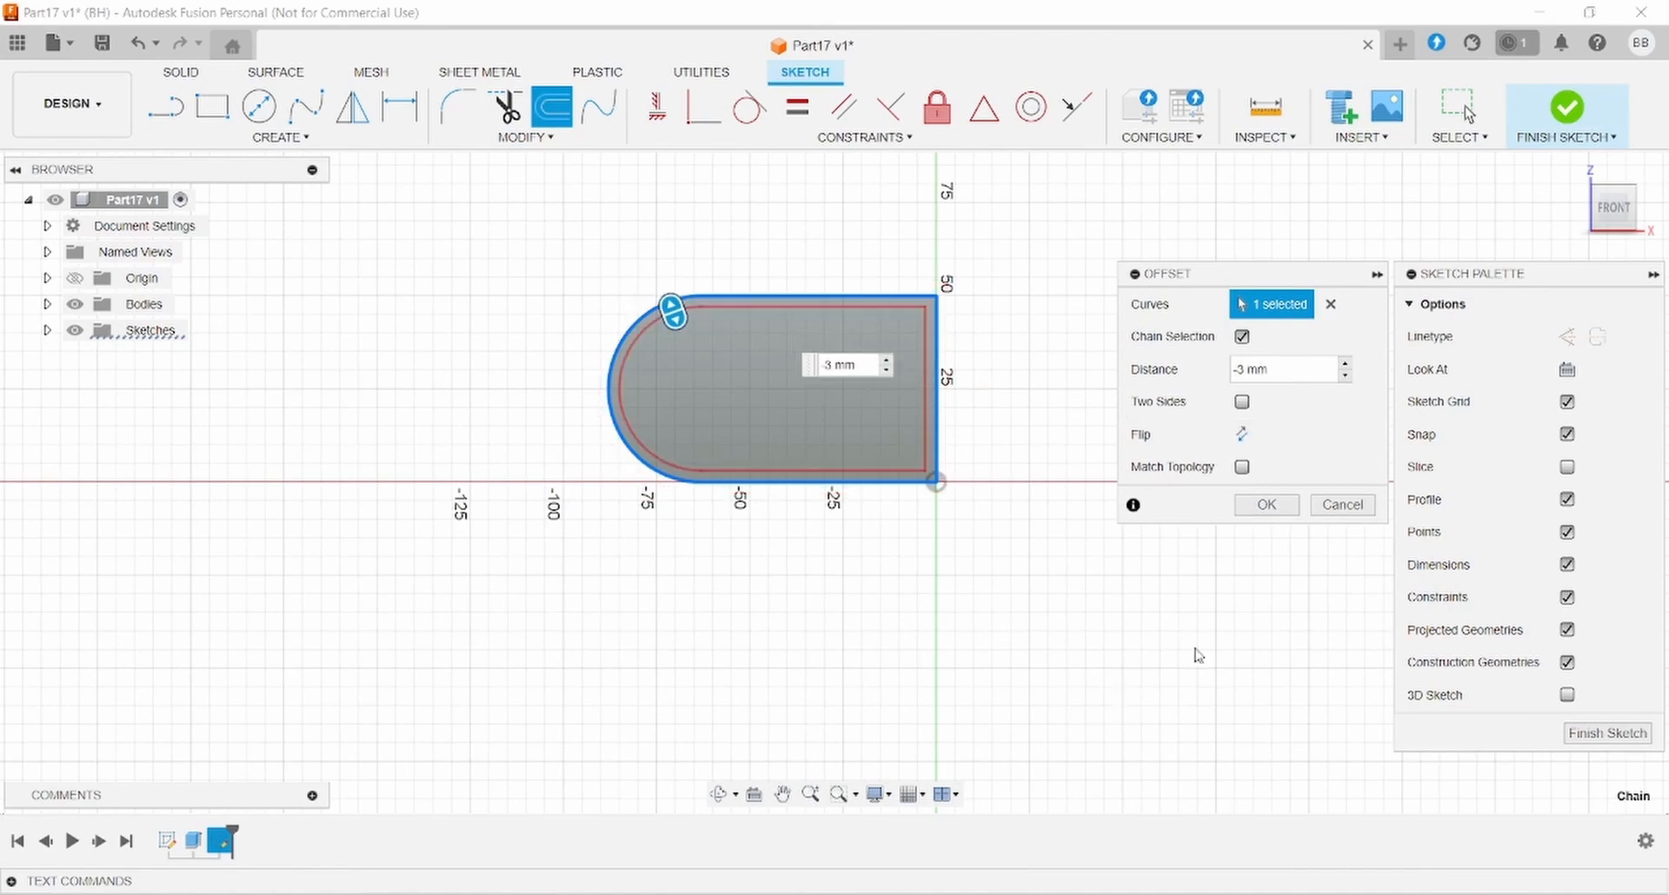
left_click(1266, 505)
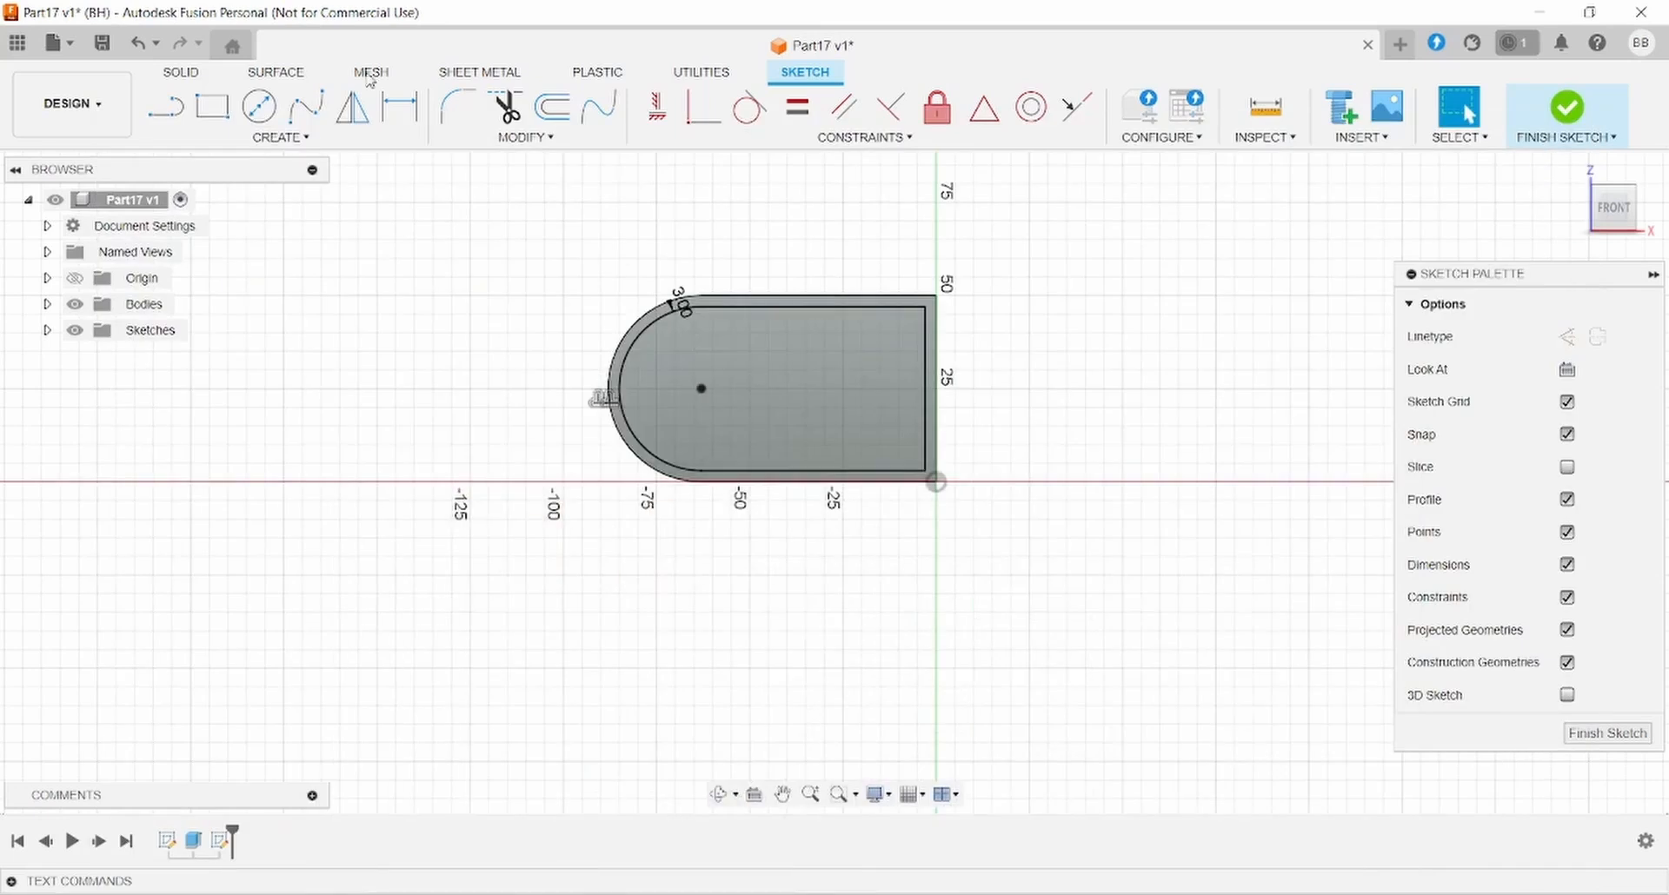
- Draw small circles centred on the top, bottom and left inner outline
key("c")
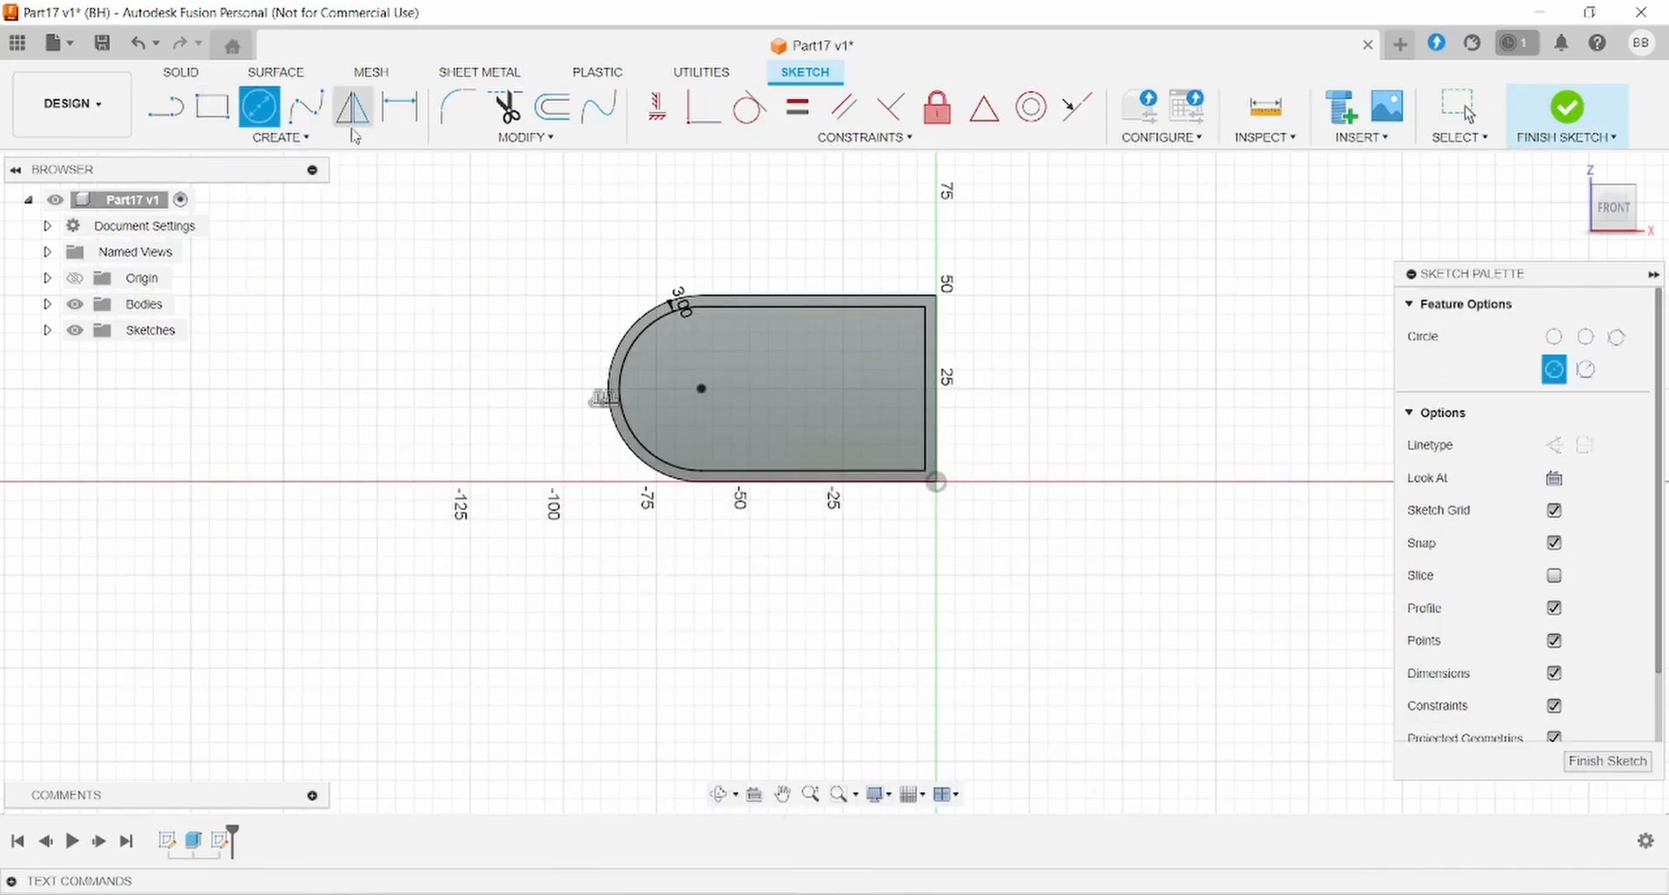
scroll(834, 334, "up", 2)
scroll(792, 300, "up", 2)
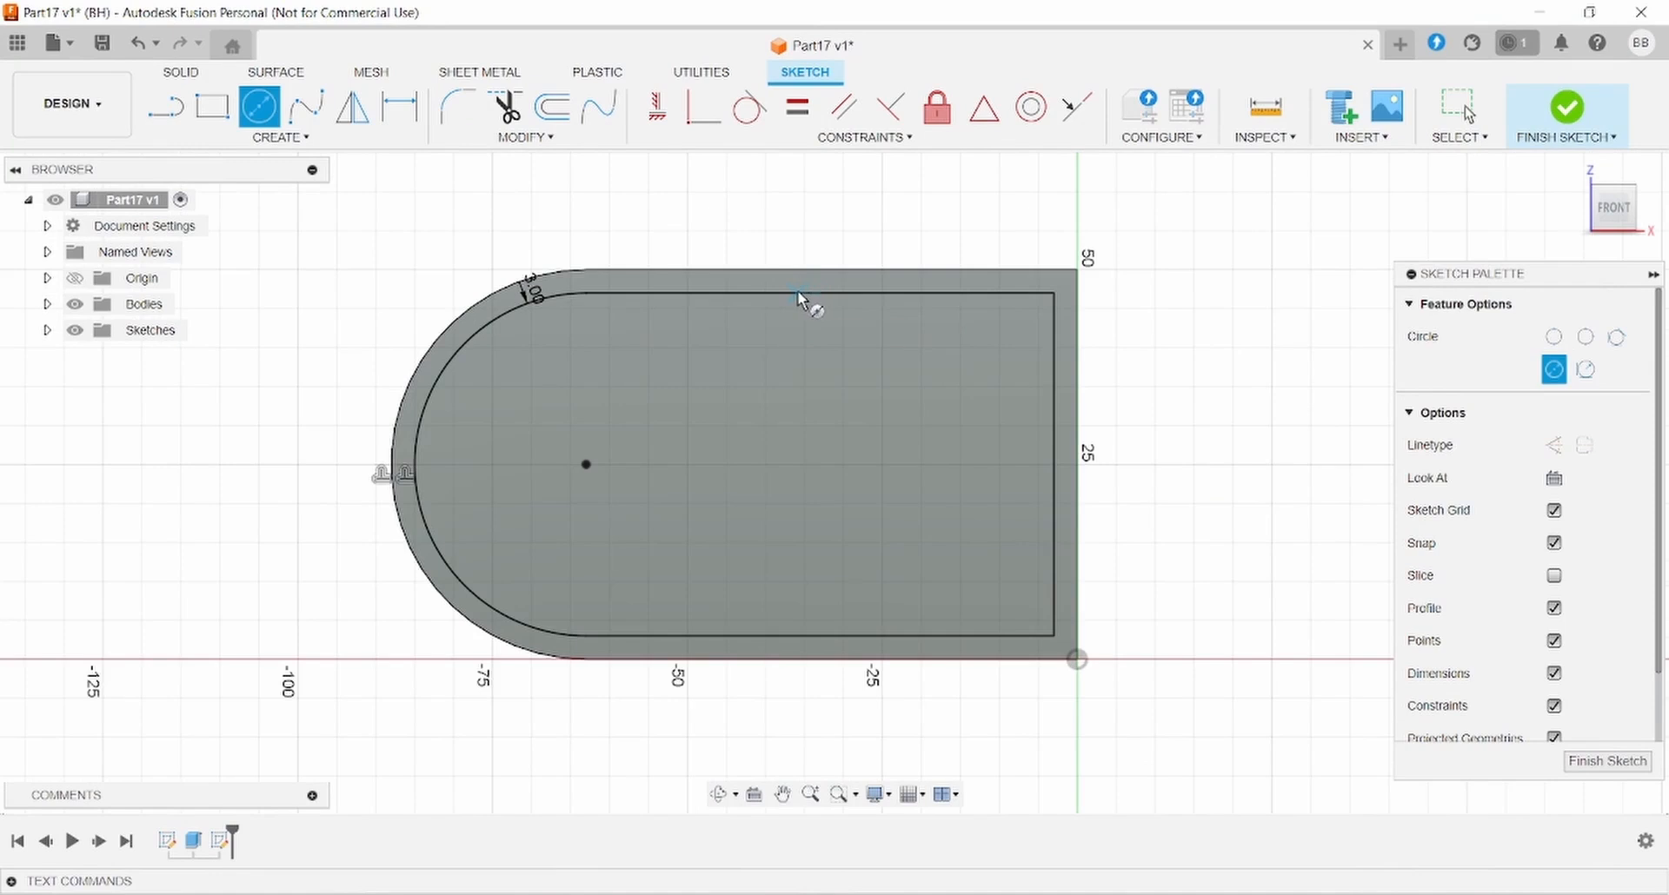
left_click(798, 292)
left_click(793, 635)
left_click(800, 624)
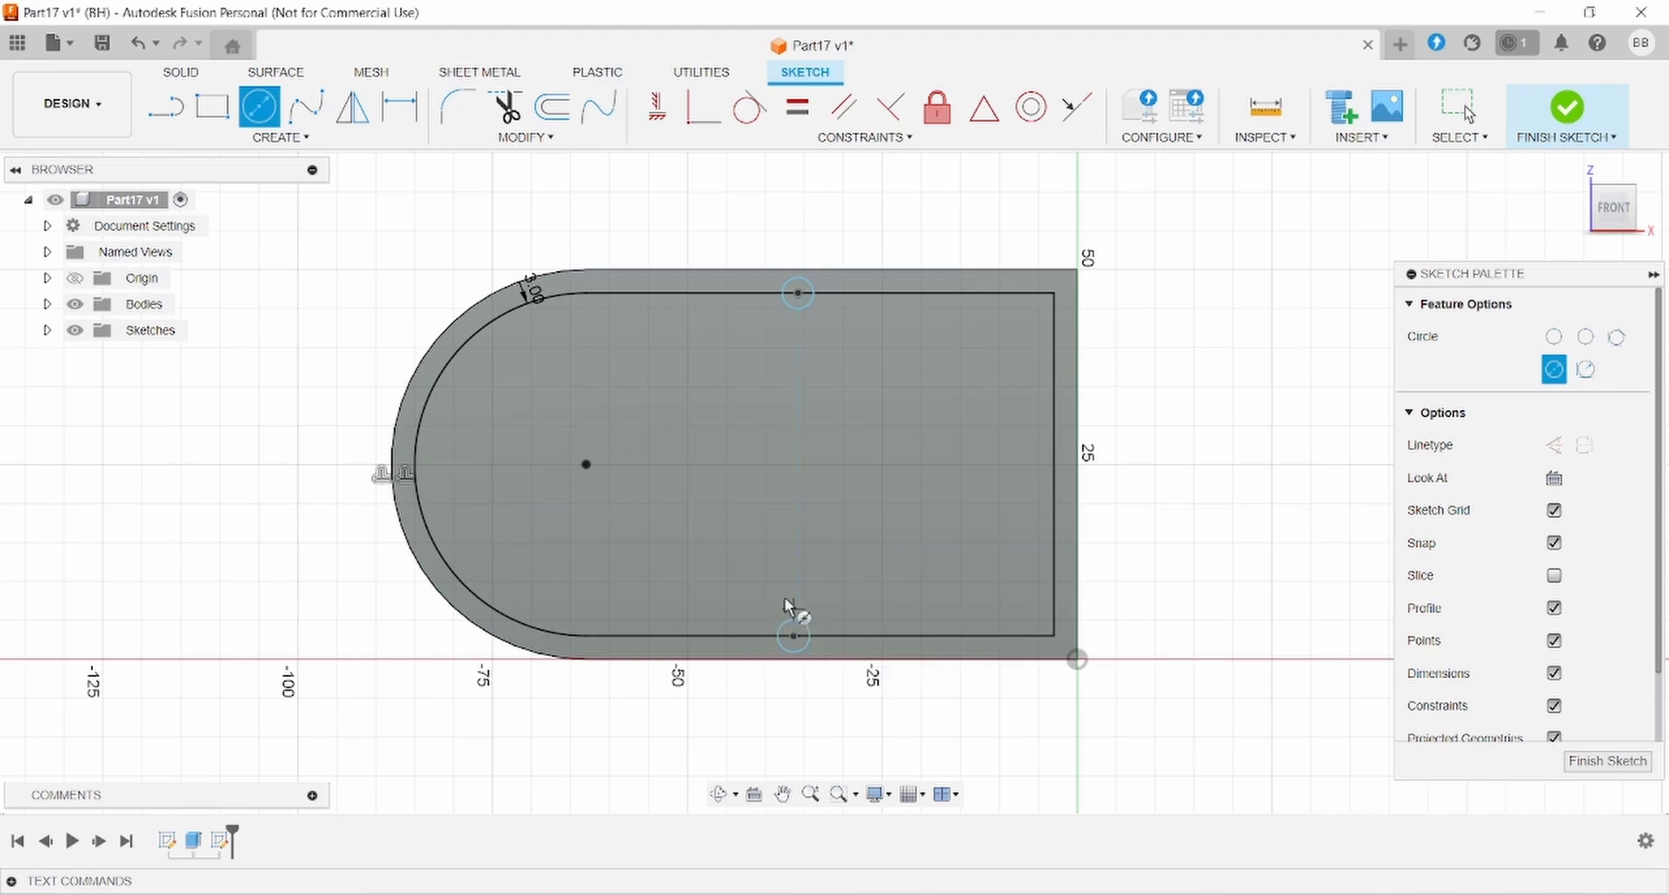
left_click(415, 466)
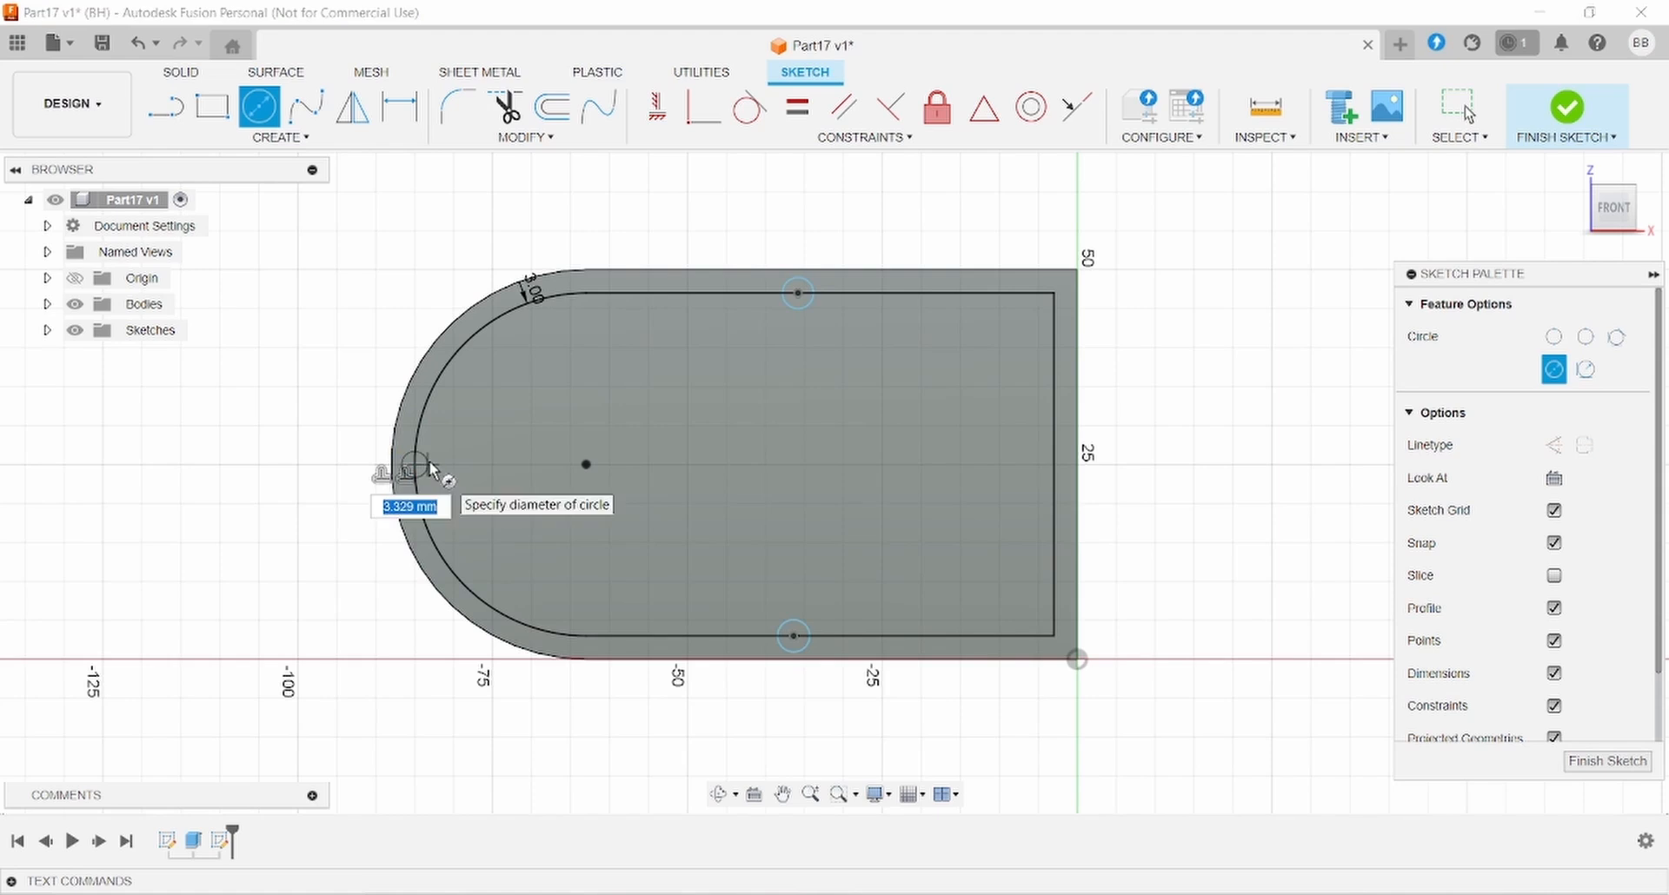
left_click(434, 465)
- Dimension the top circle to a 6 mm diameter
key("d")
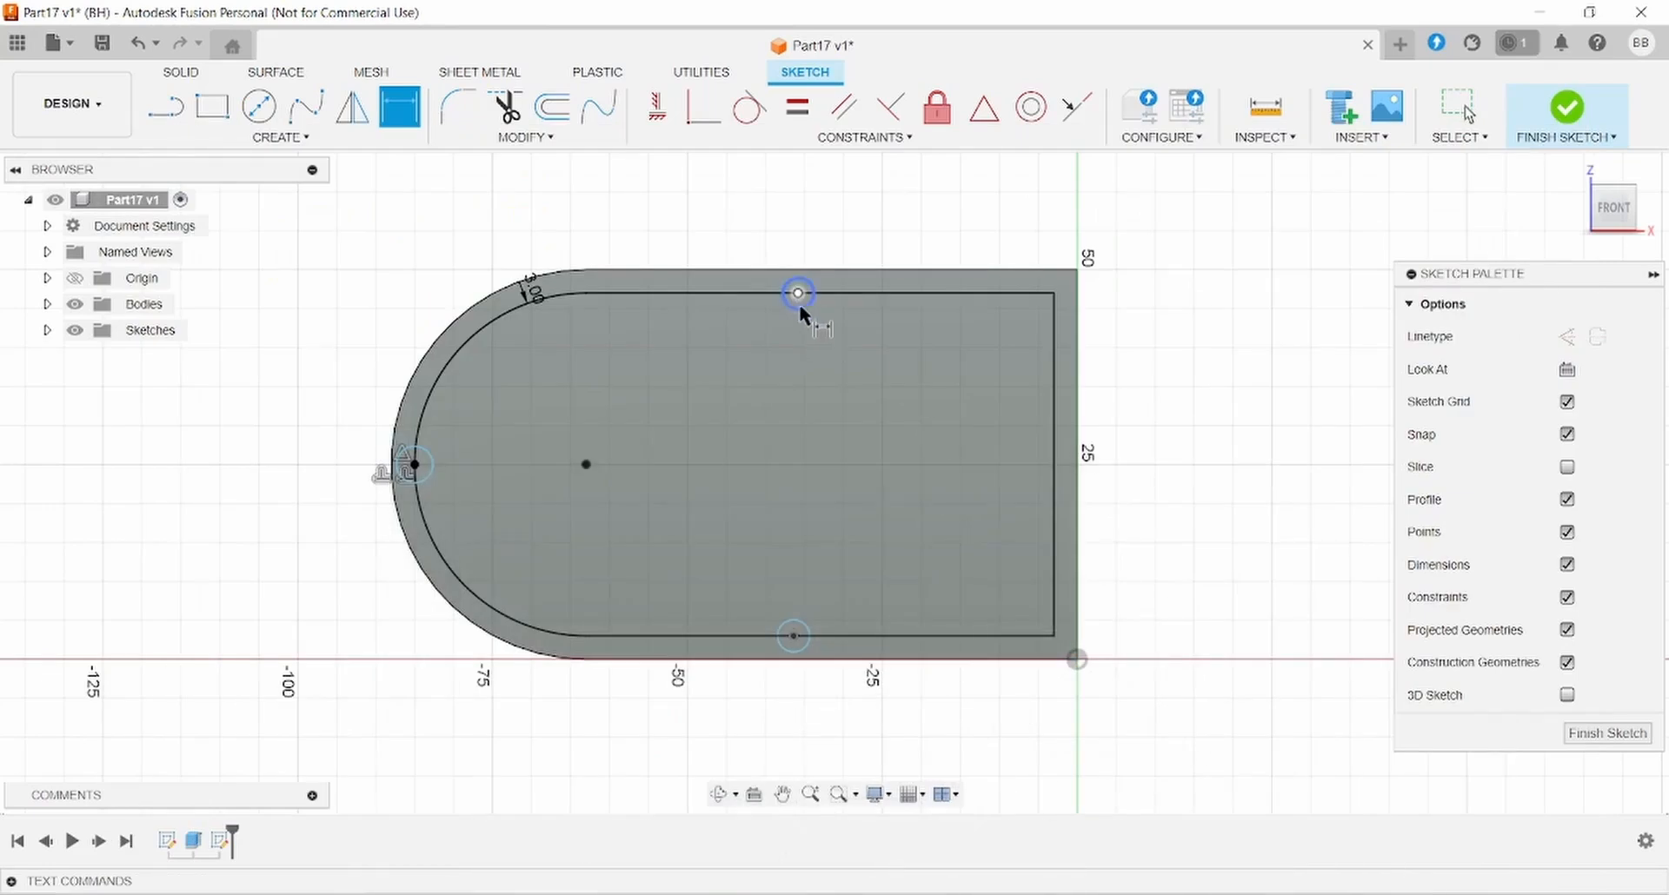
left_click(798, 296)
left_click(842, 389)
type("6")
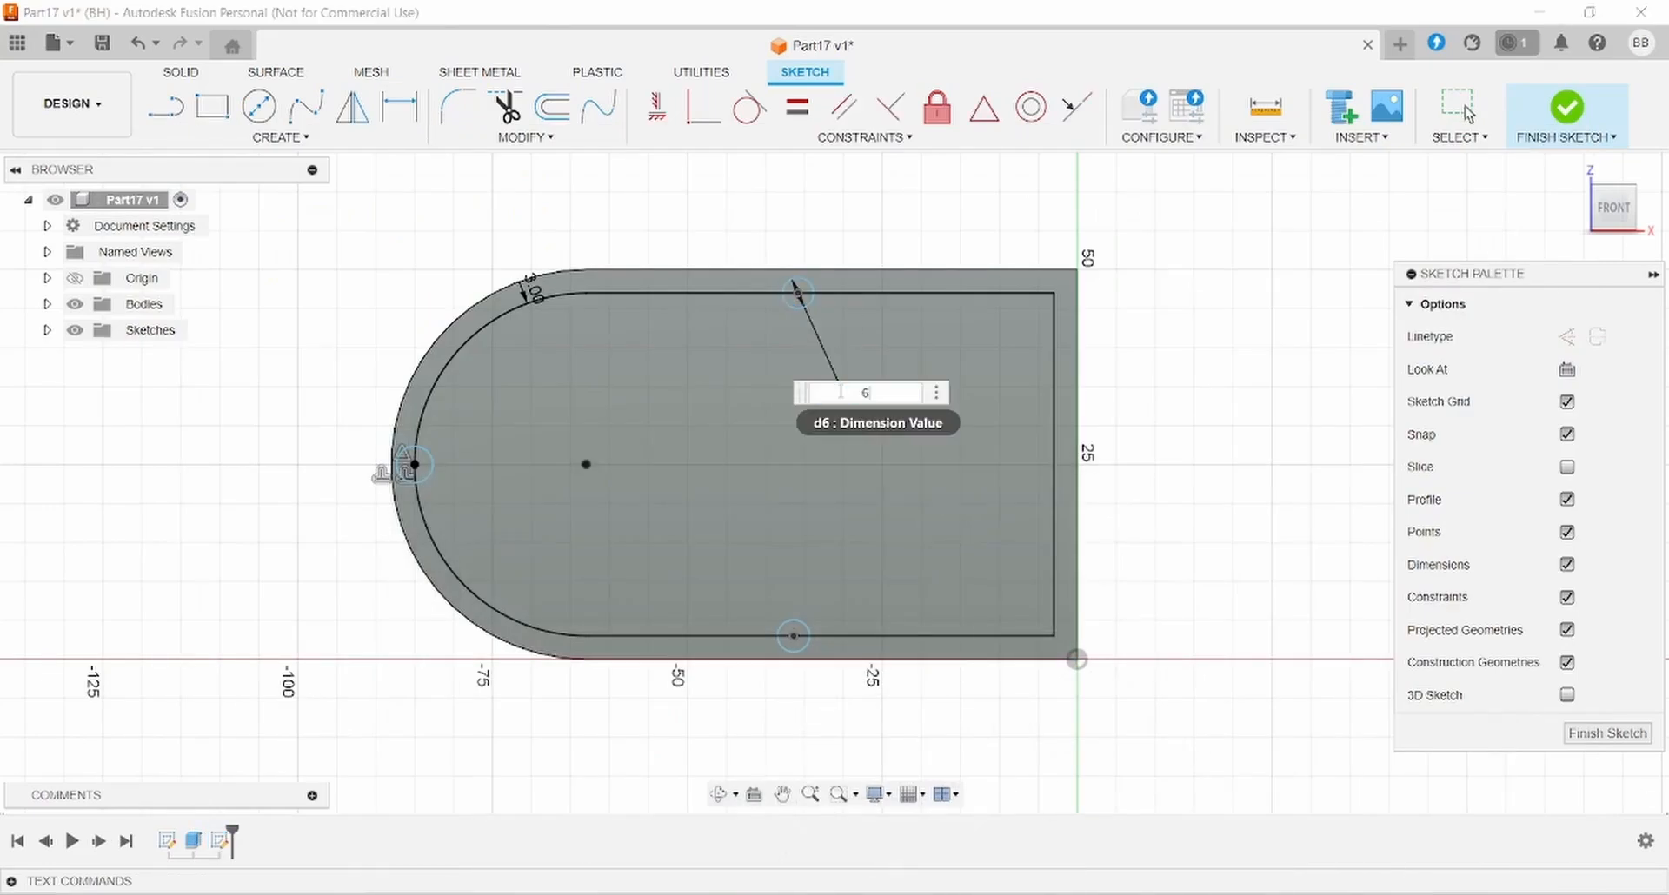
key("Return")
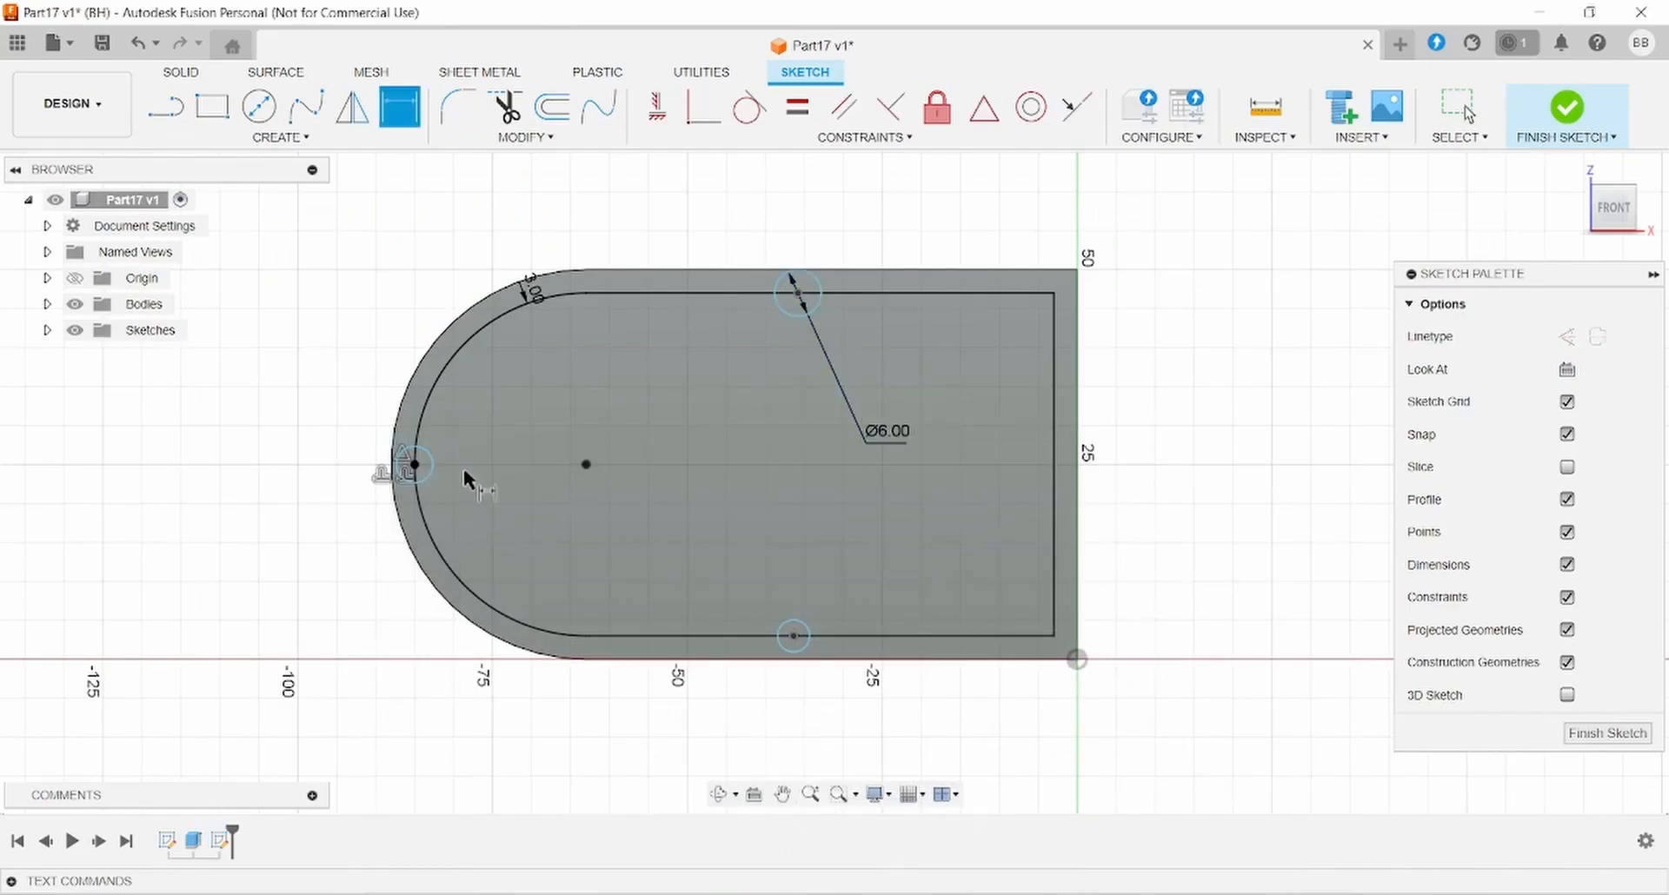
key("Escape")
- Constrain the left, top and bottom circles equal
left_click(415, 465)
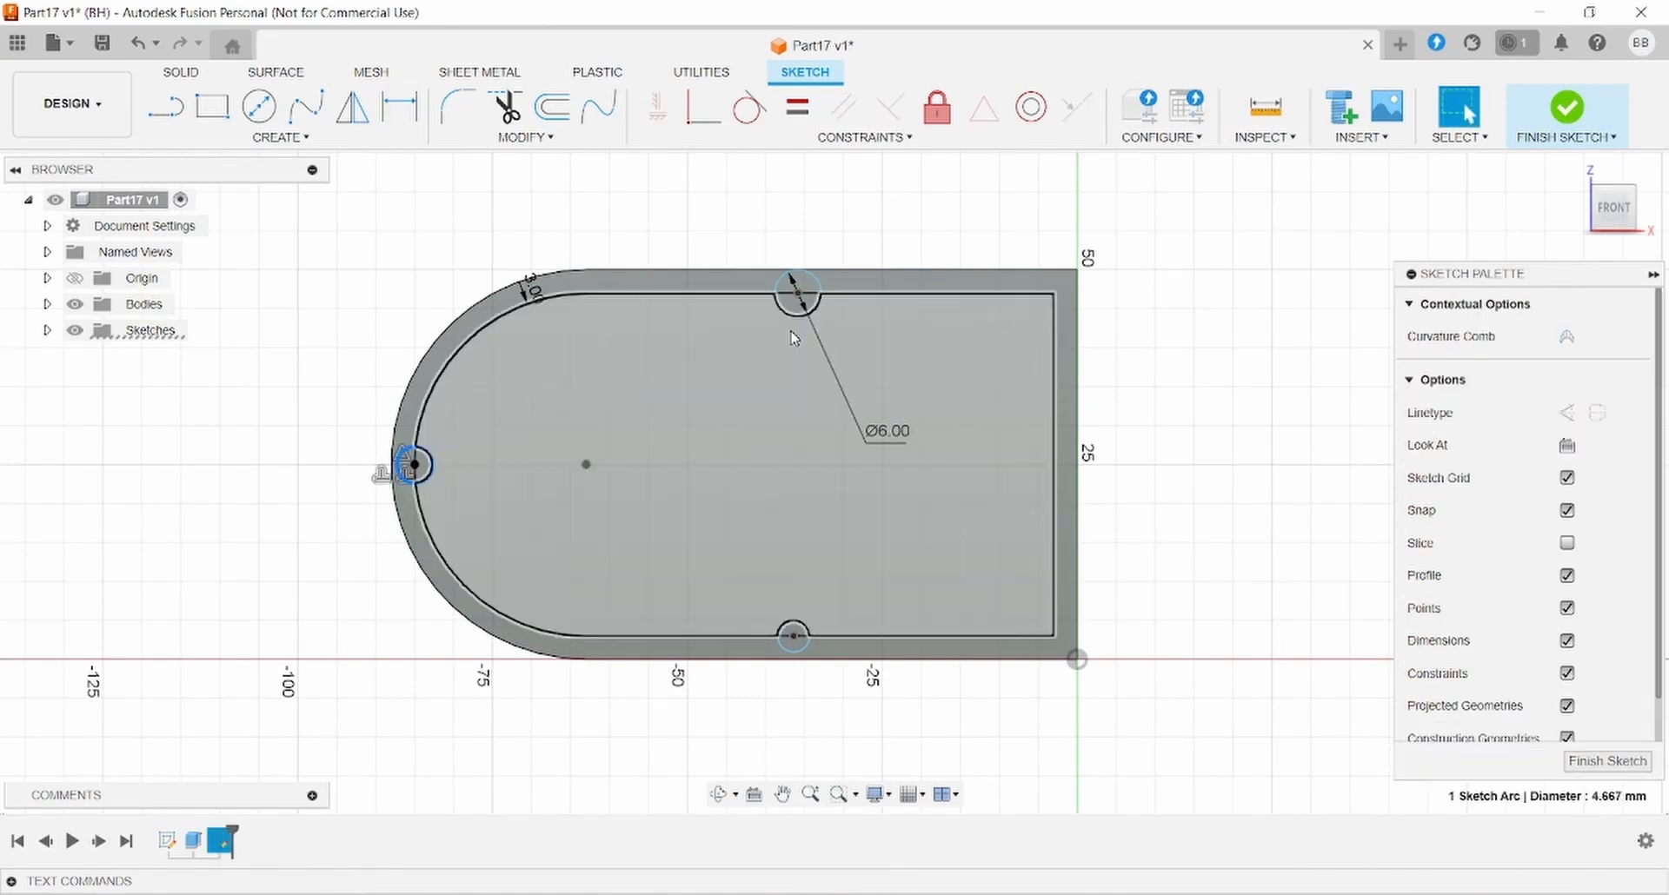
left_click(796, 318, "shift")
left_click(793, 620, "shift")
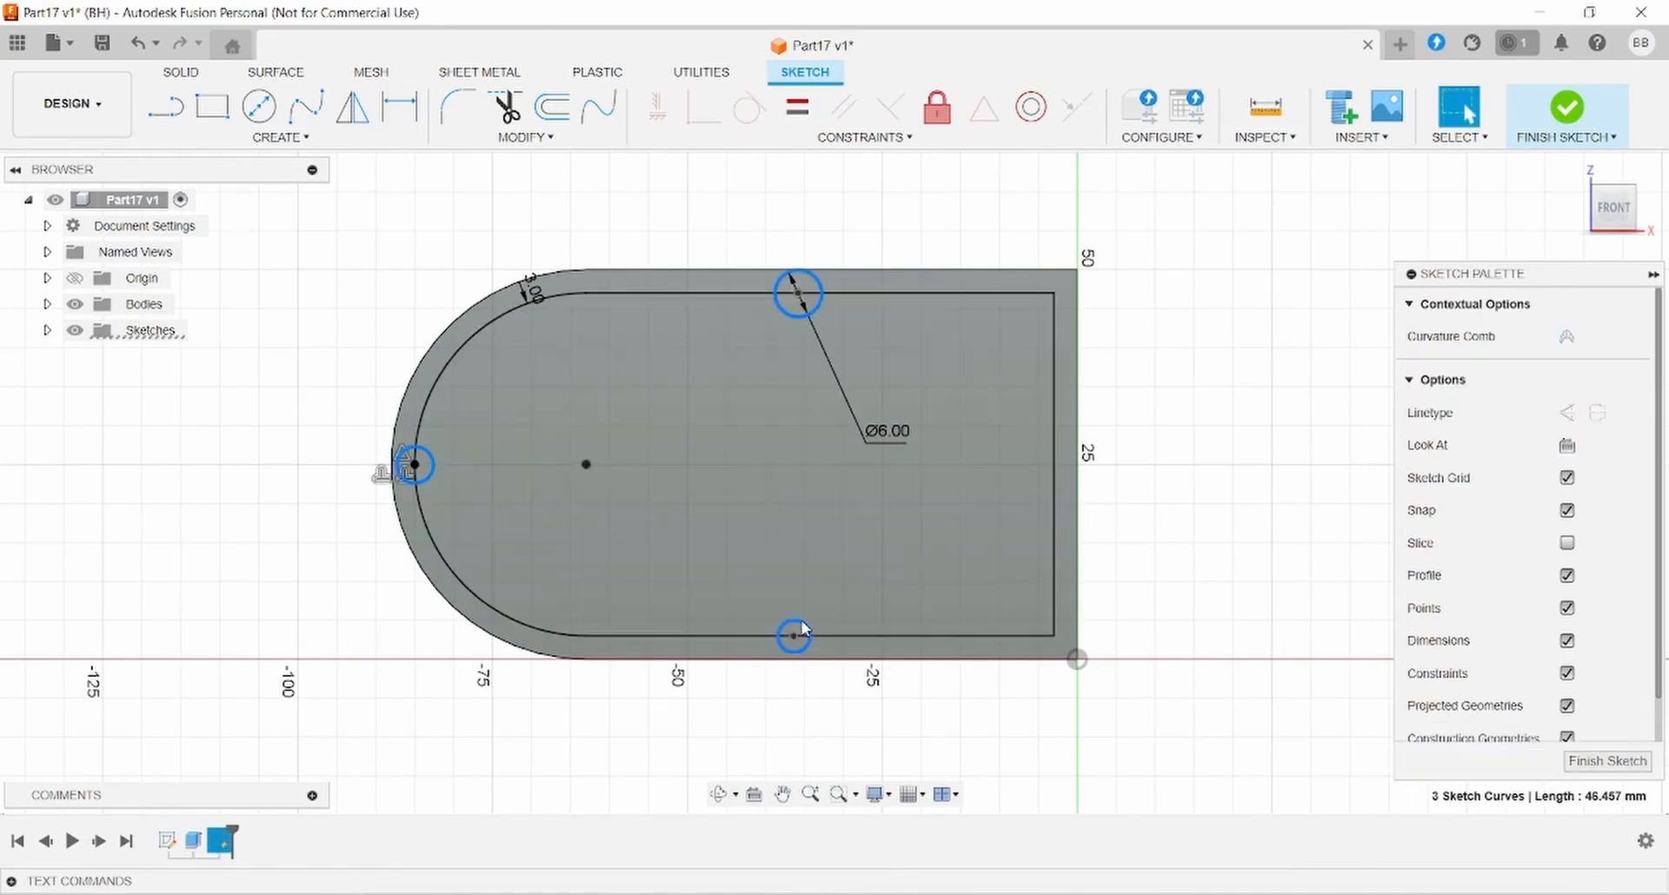
left_click(797, 108)
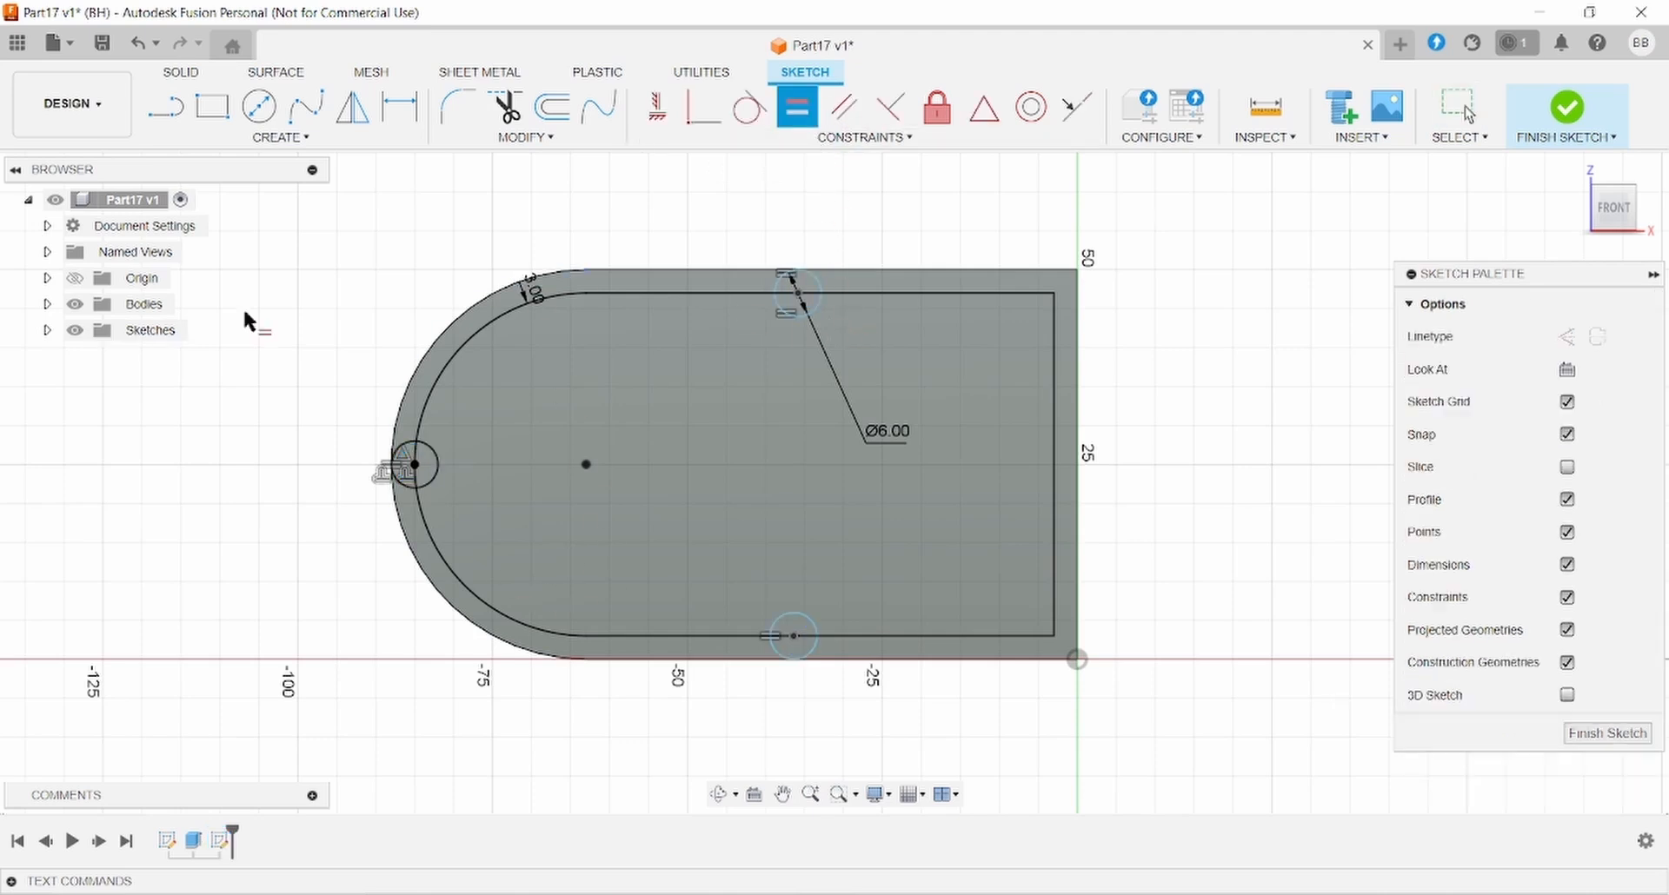
- Dimension the bottom circle's centre 41 mm from the plate's right edge
left_click(399, 107)
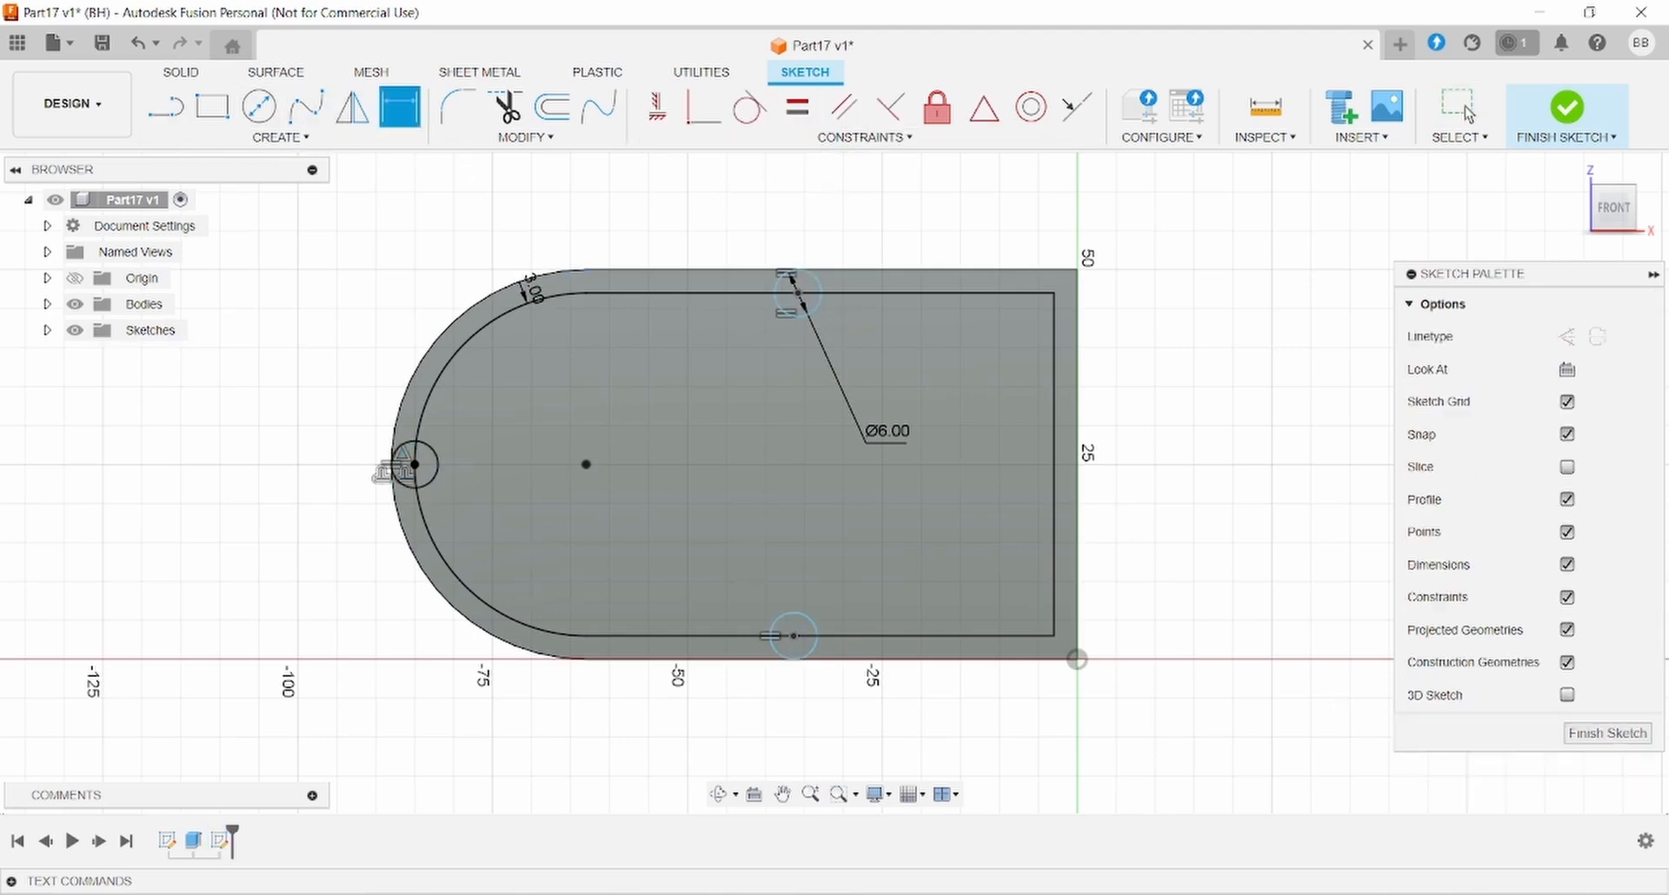
key("alt+Tab")
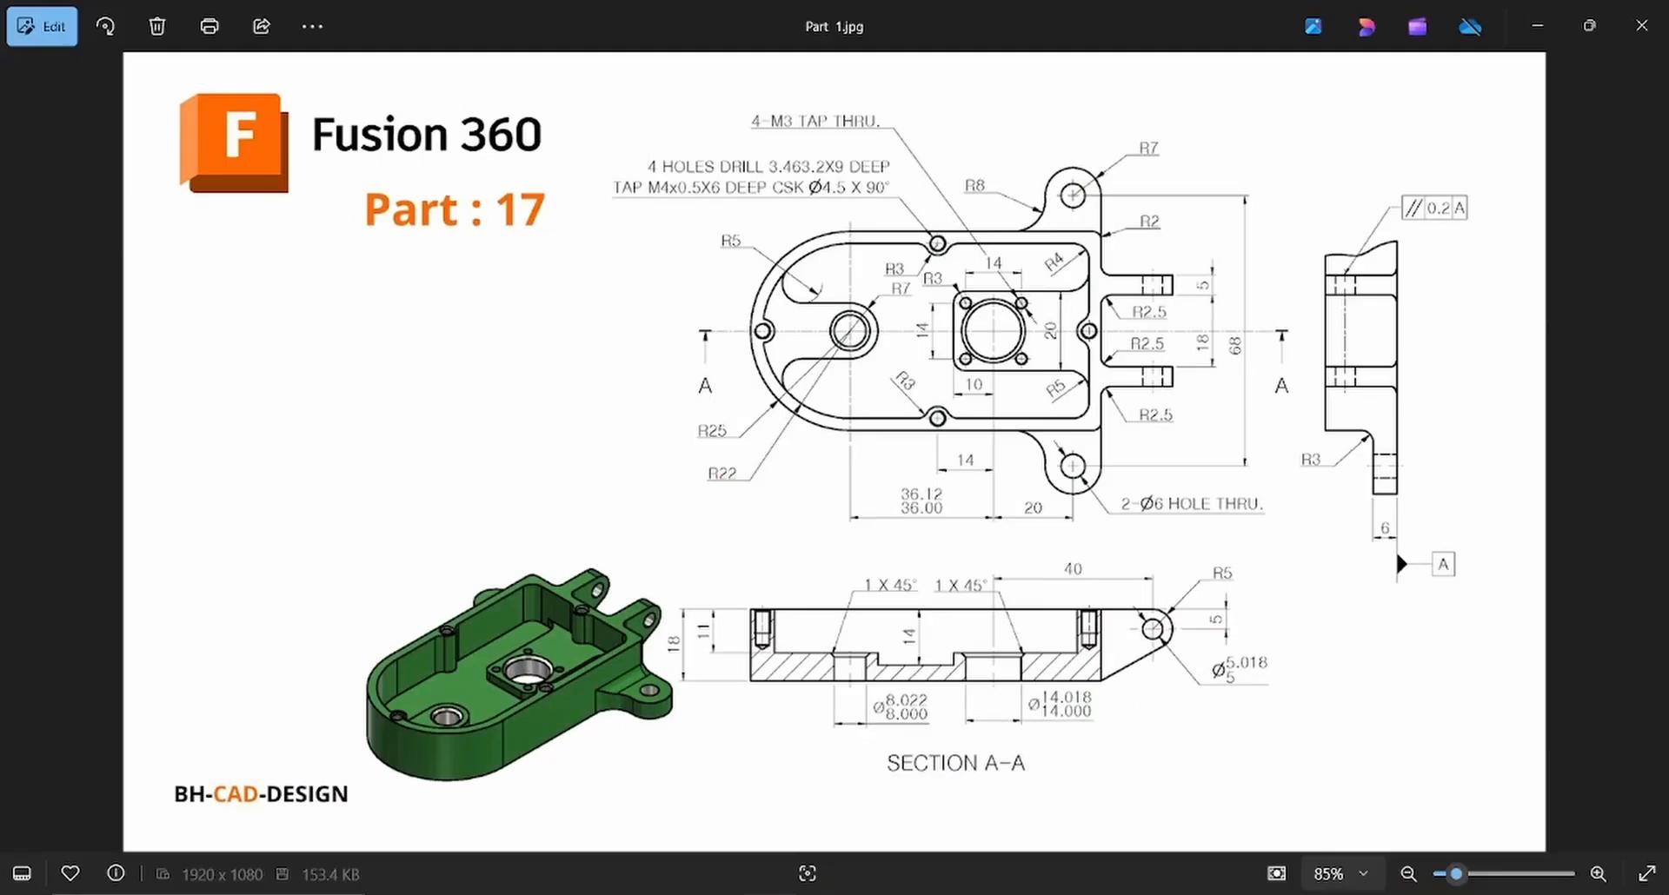
key("alt+Tab")
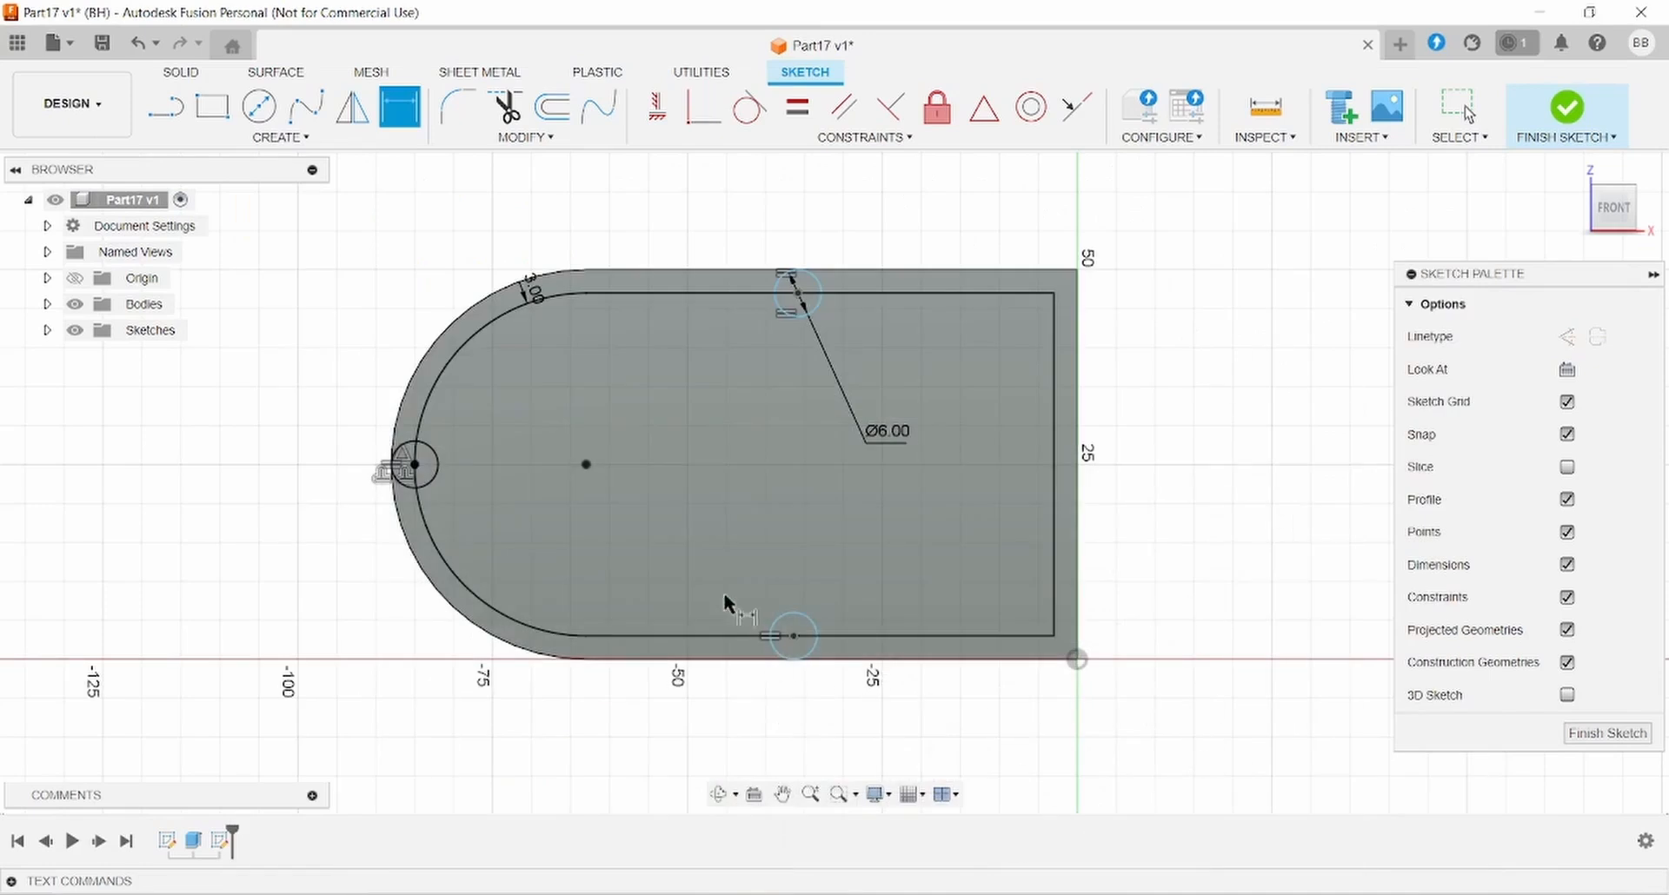
left_click(794, 636)
left_click(1078, 619)
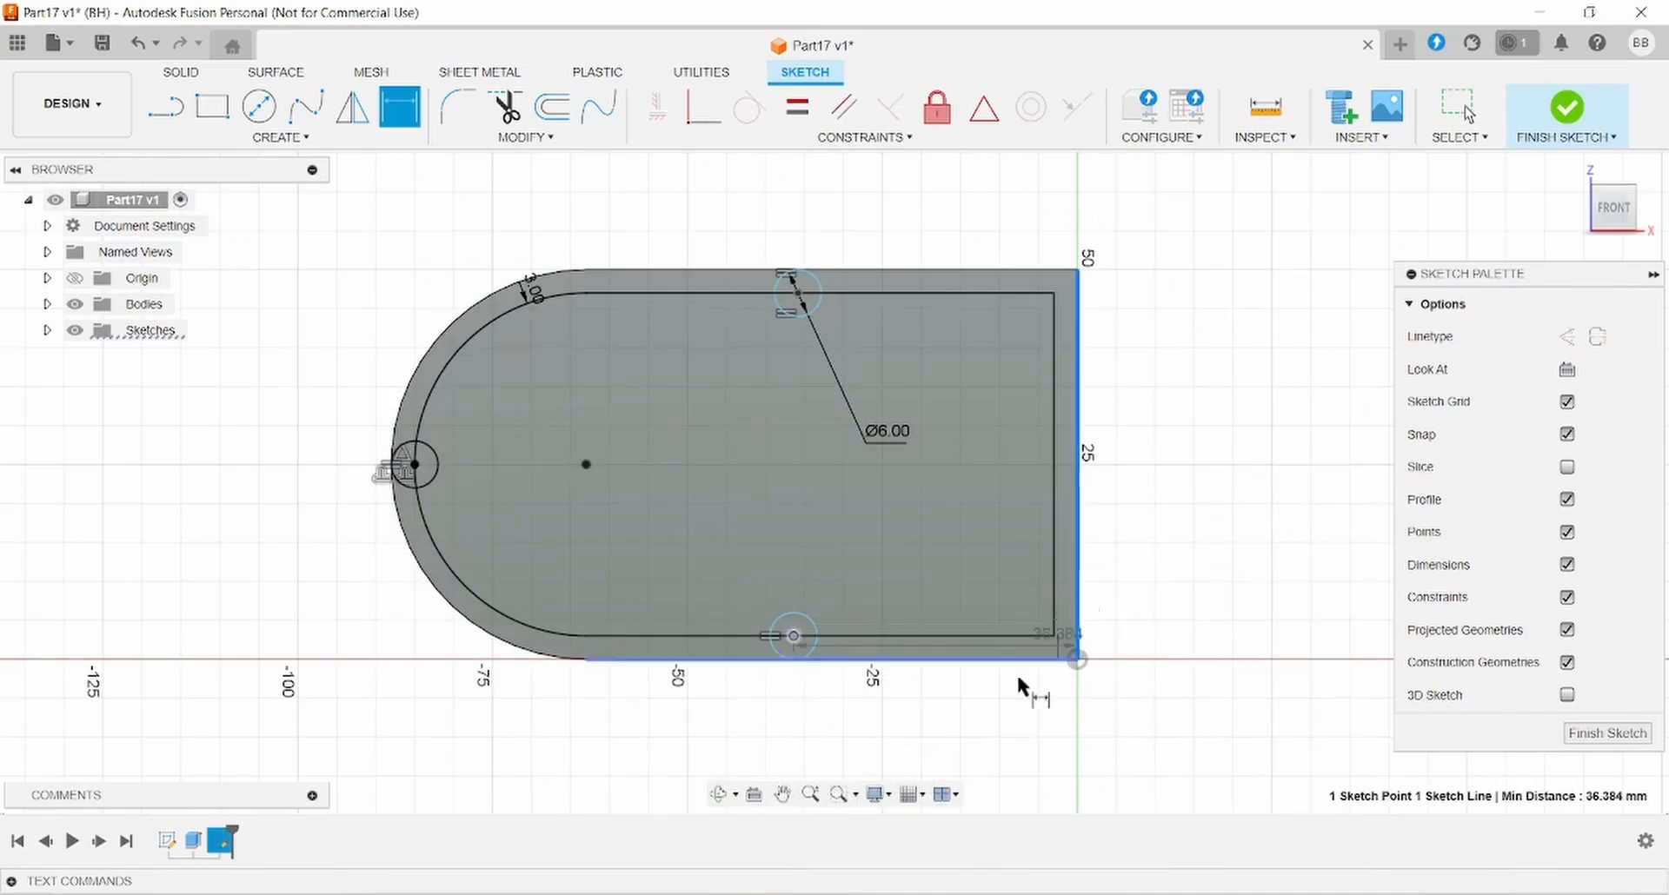
left_click(938, 765)
type("14+20+7")
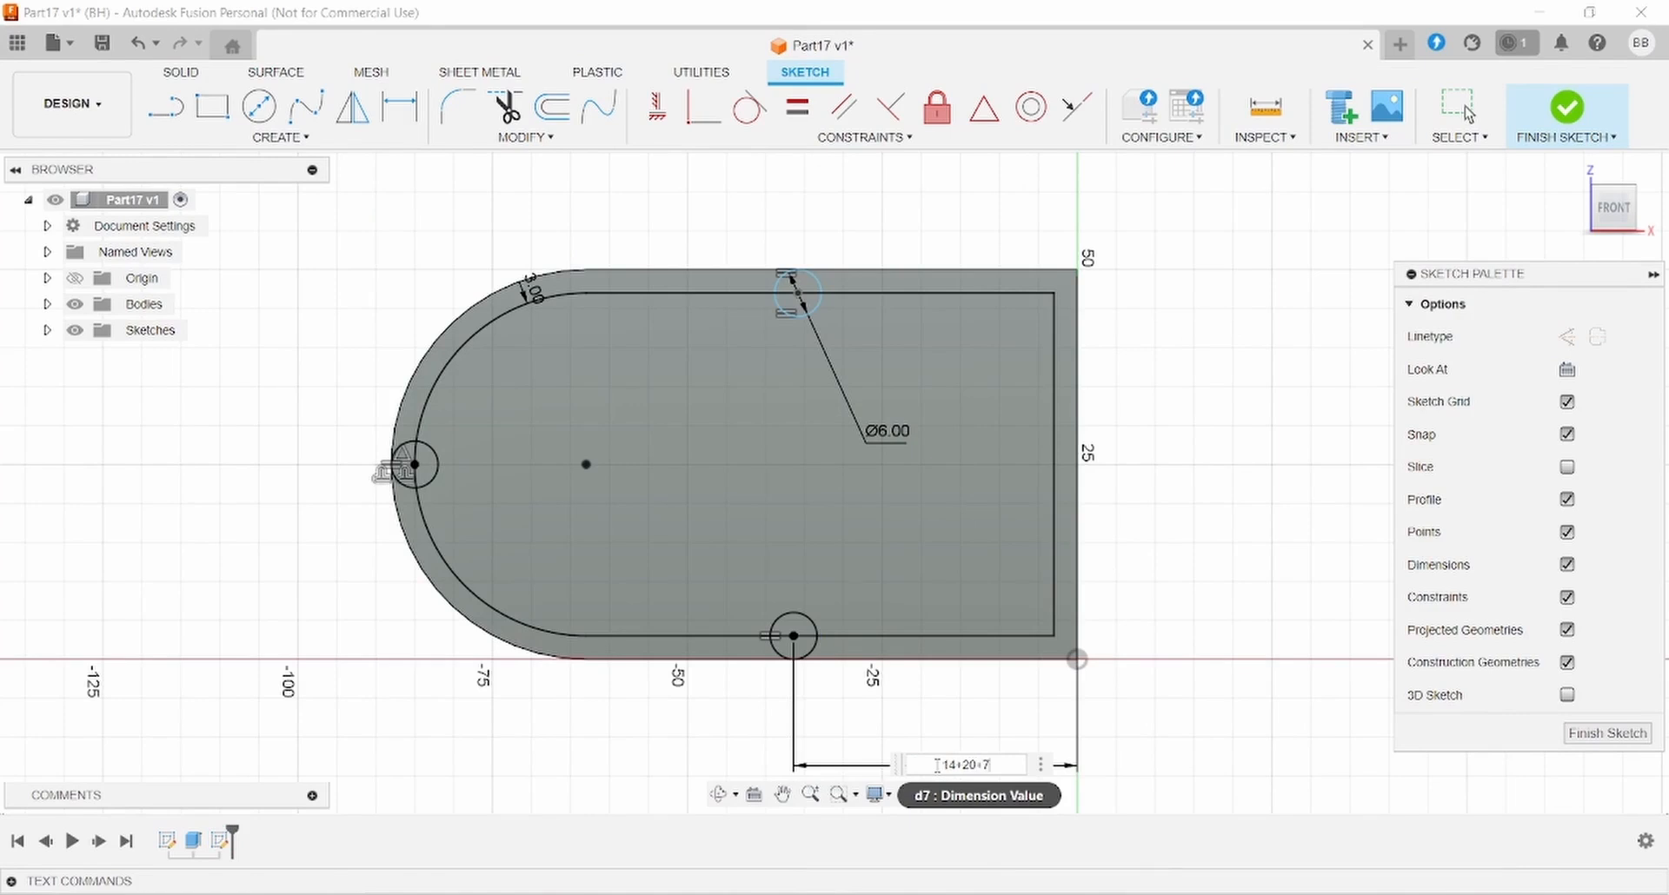
key("Return")
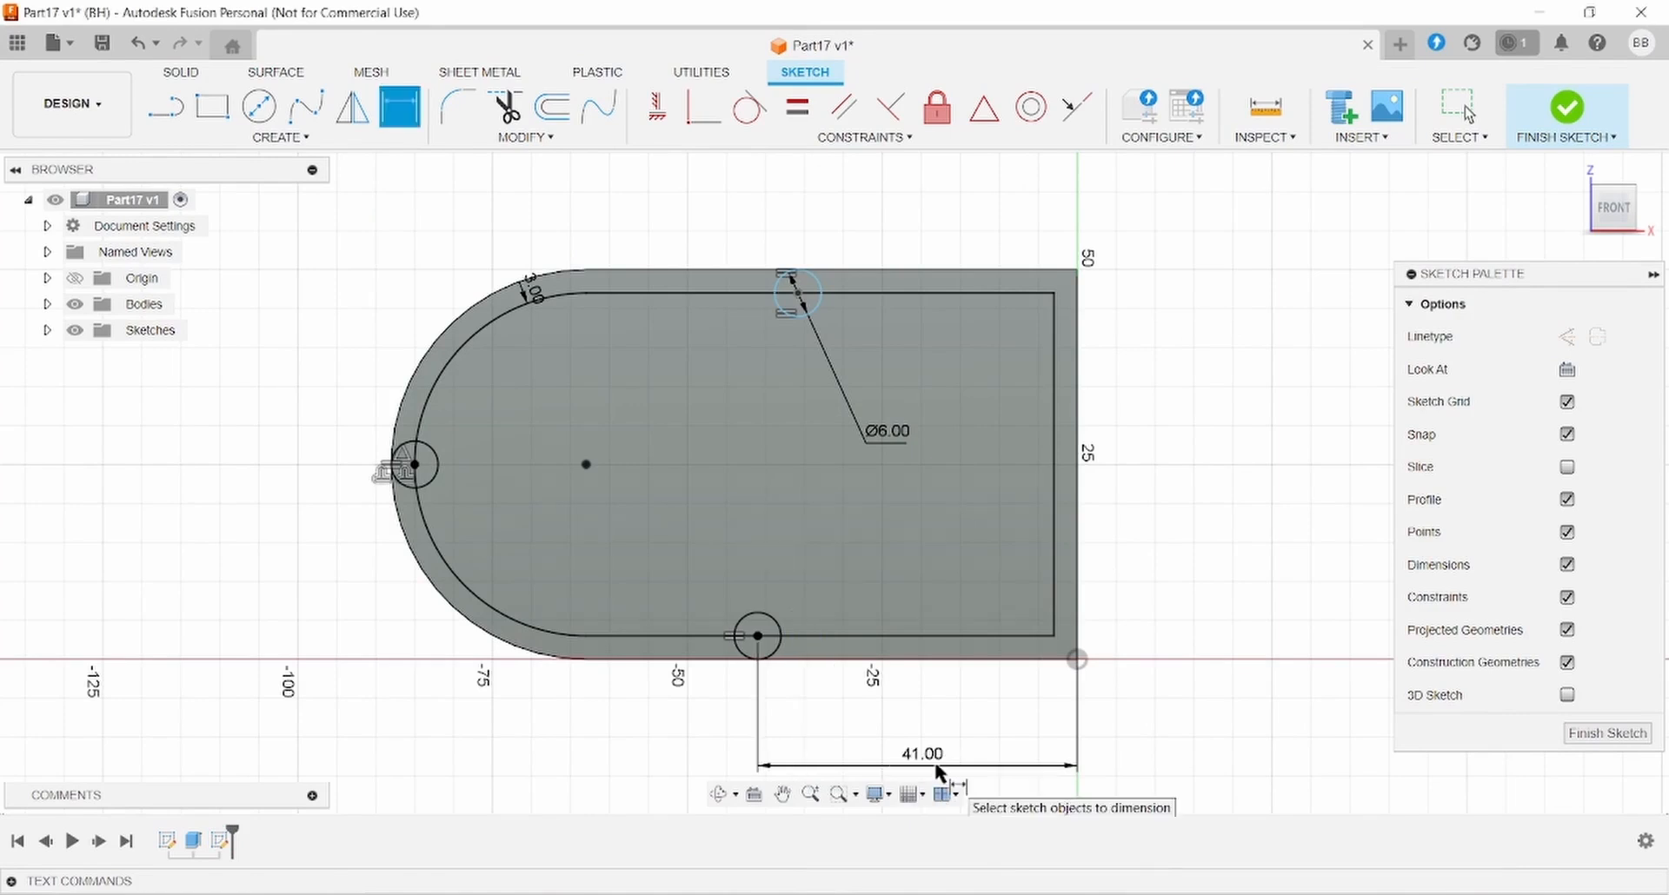
key("Escape")
- Align the top circle's centre vertically with the bottom circle's centre
left_click(798, 294)
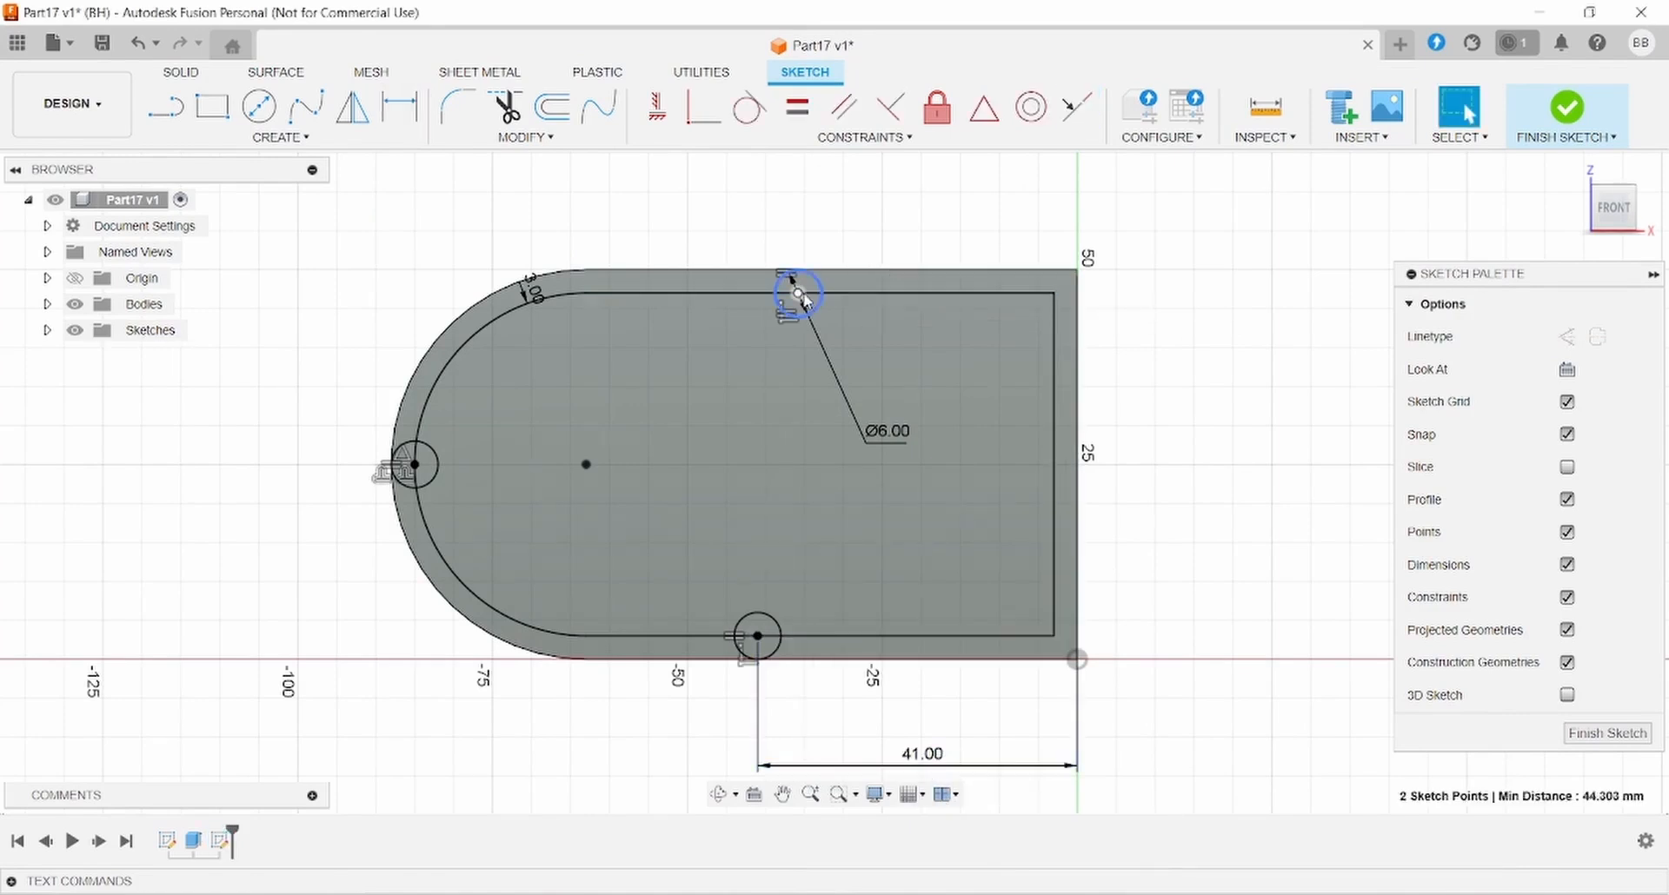
left_click(758, 636, "ctrl")
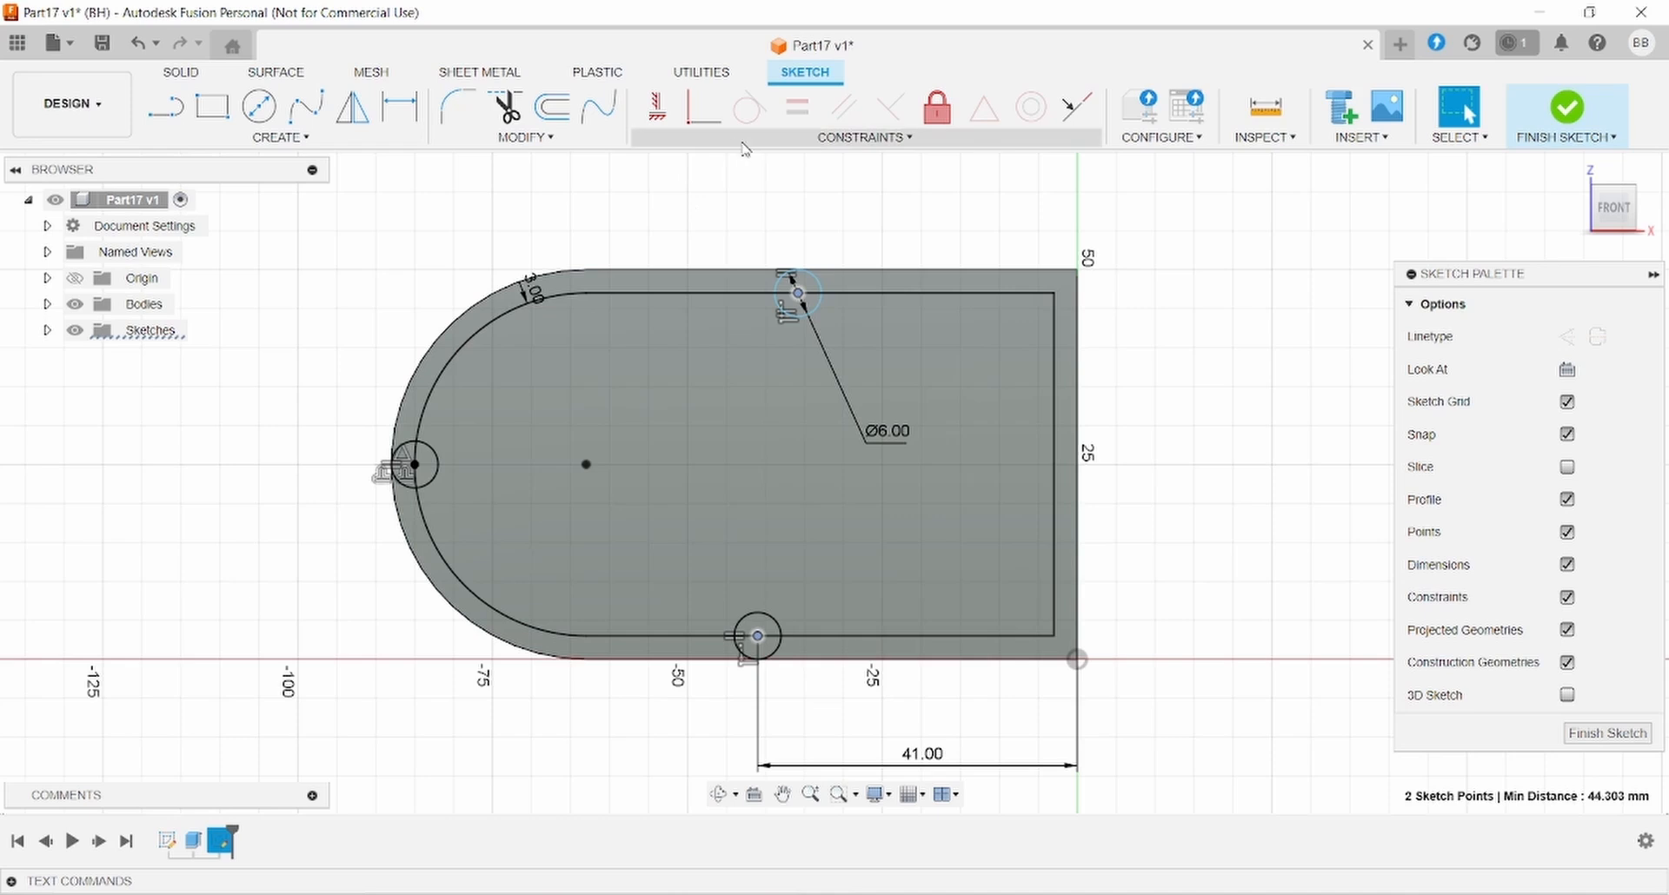
left_click(656, 107)
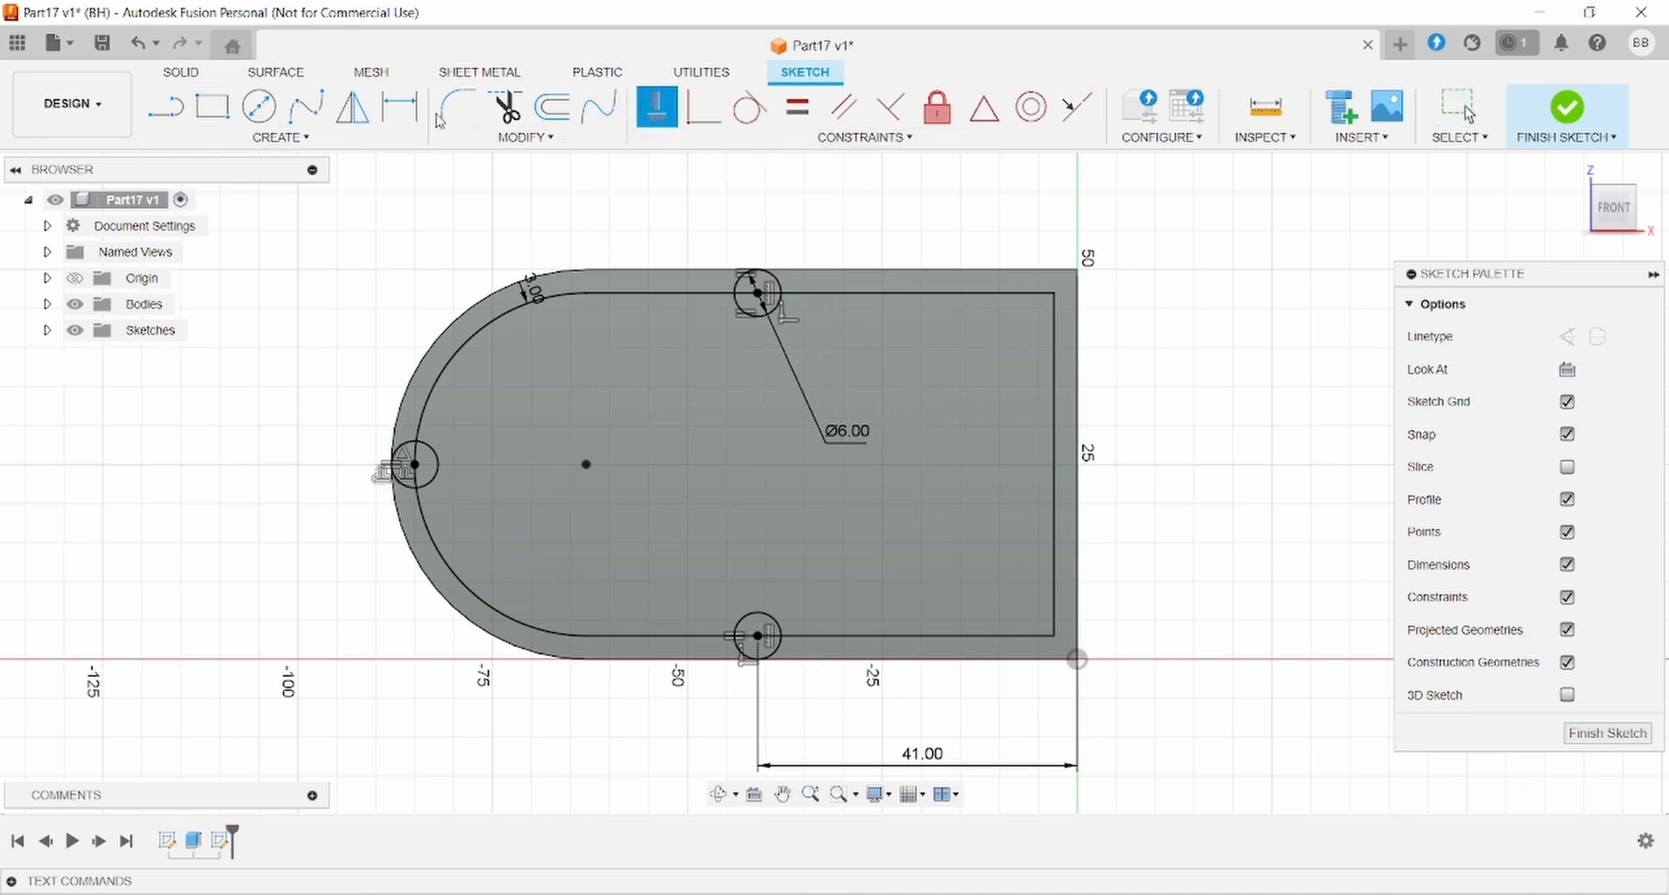
key("Escape")
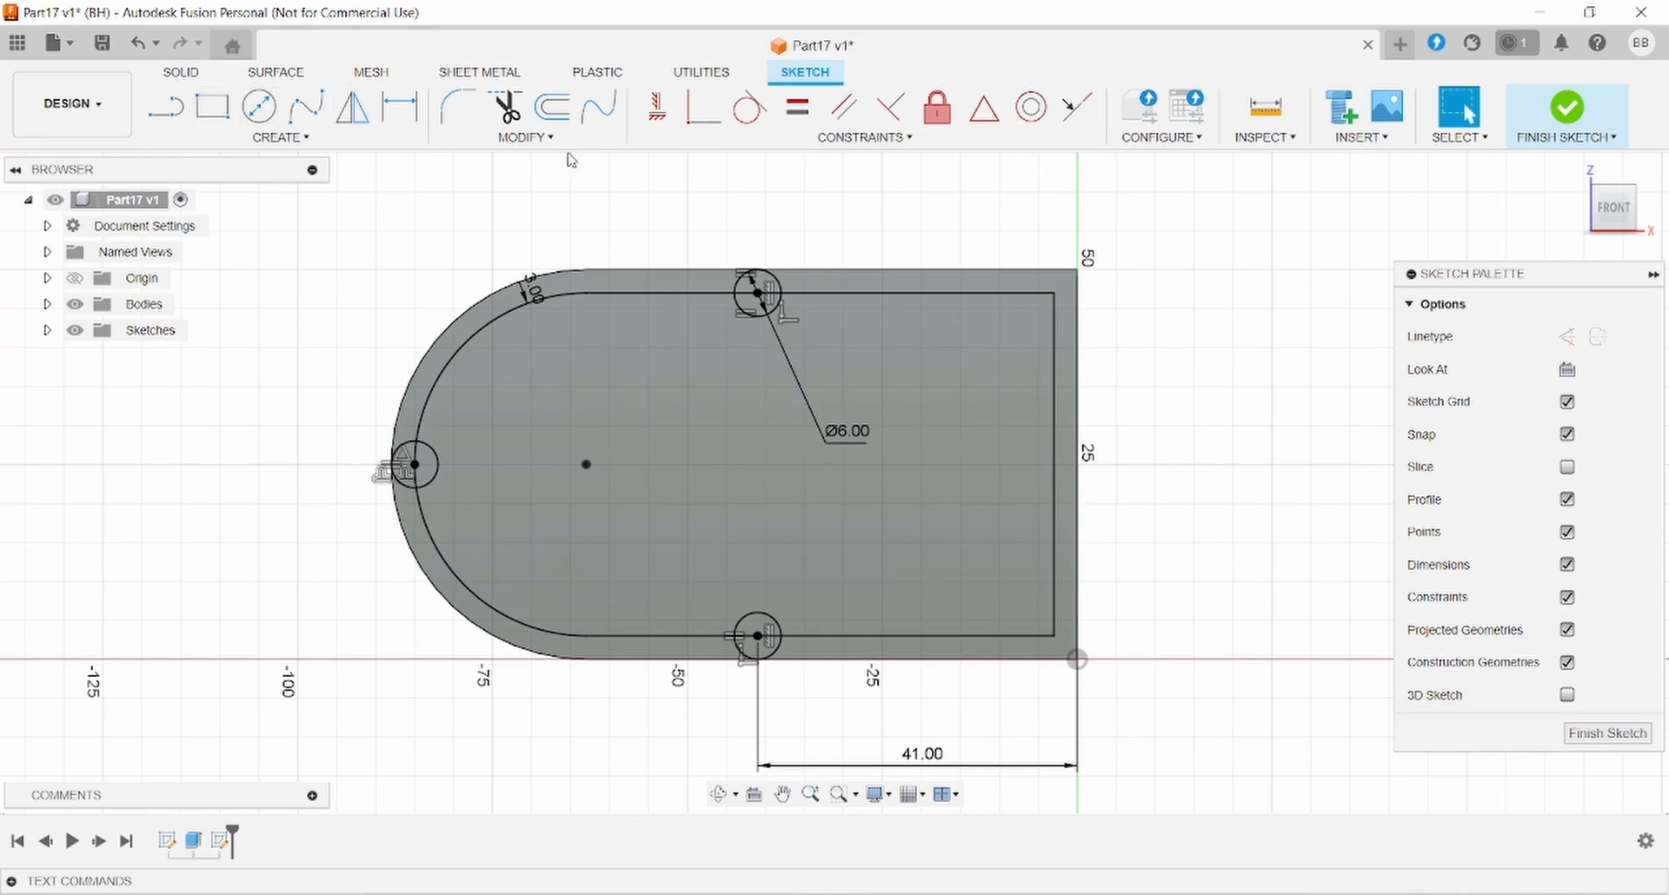
- Trim the top and bottom circles and the wall line inside the bottom one into notches
key("t")
left_click(784, 279)
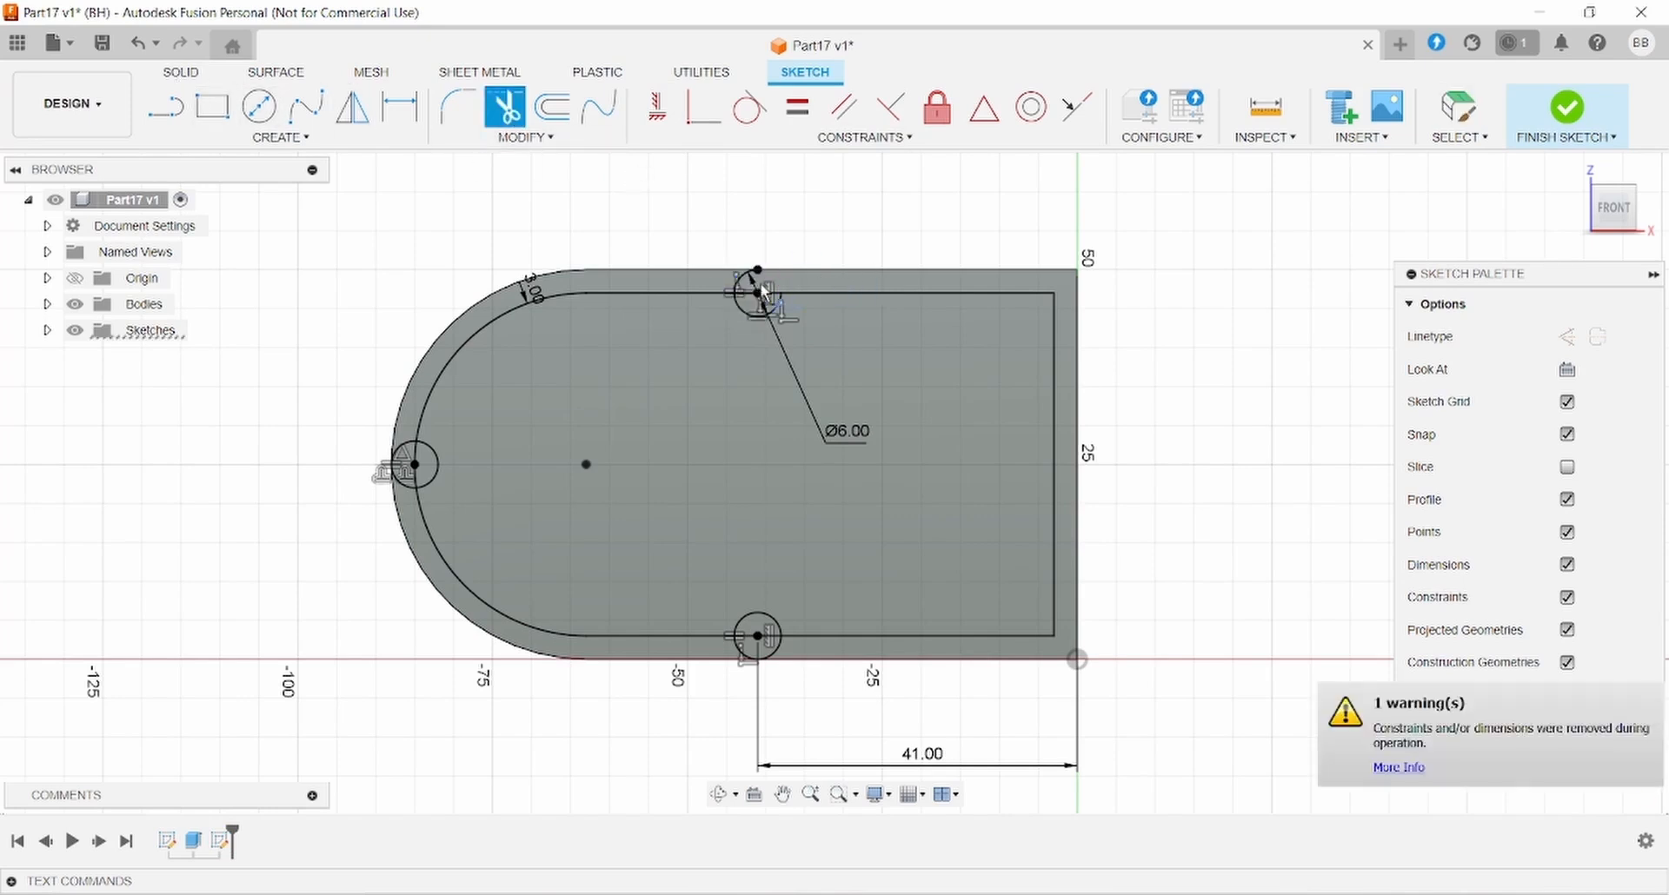
scroll(768, 283, "up", 3)
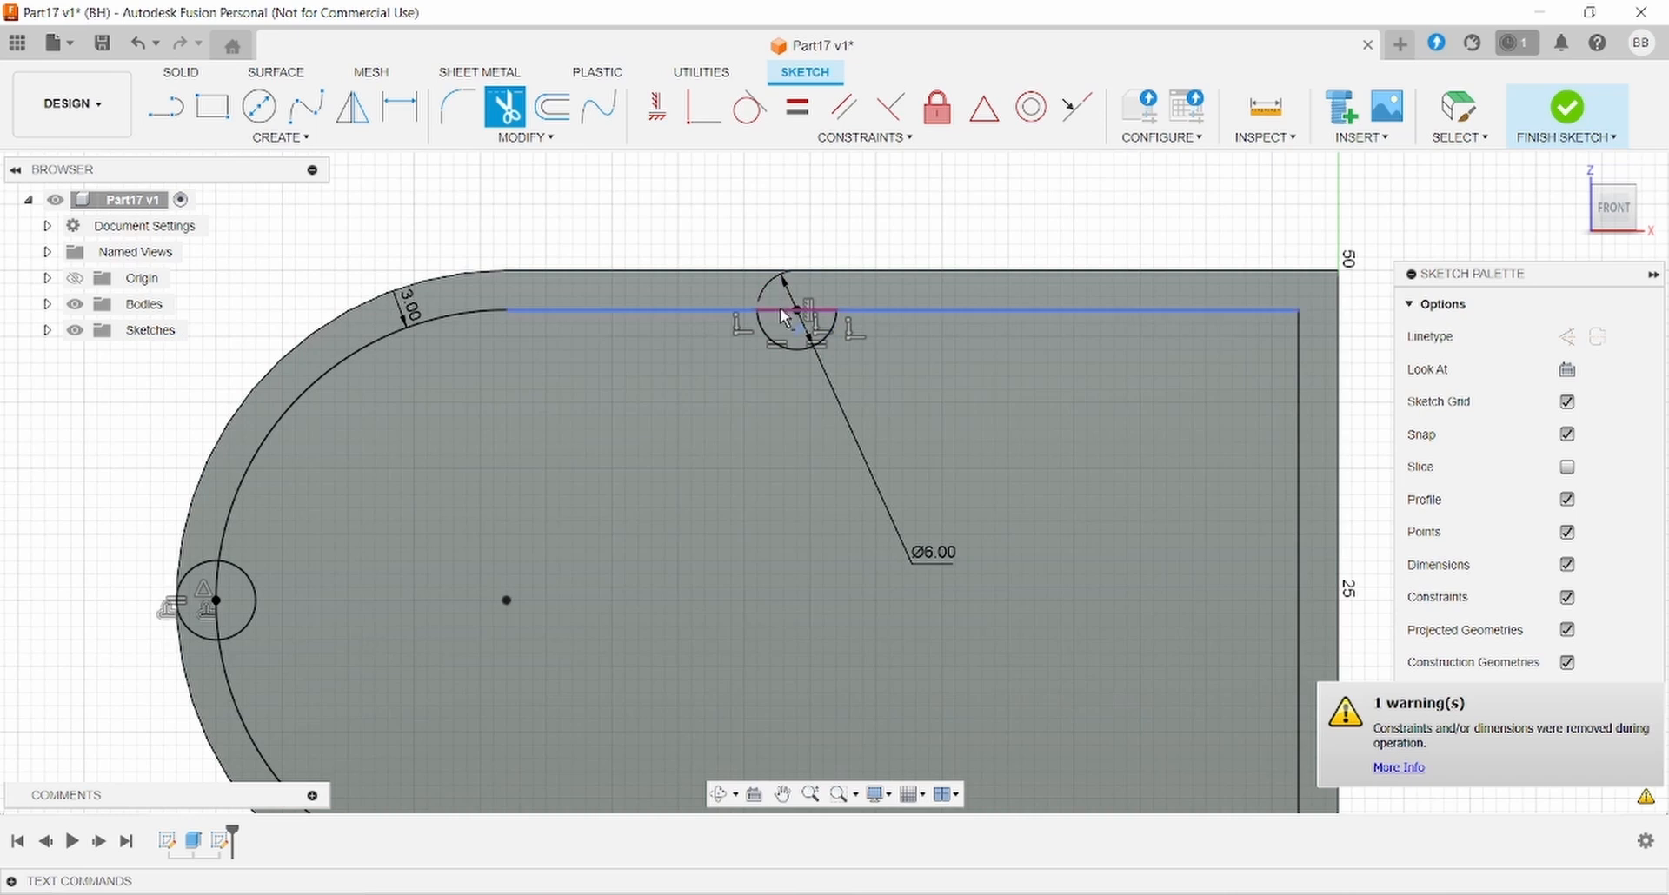
scroll(782, 317, "down", 5)
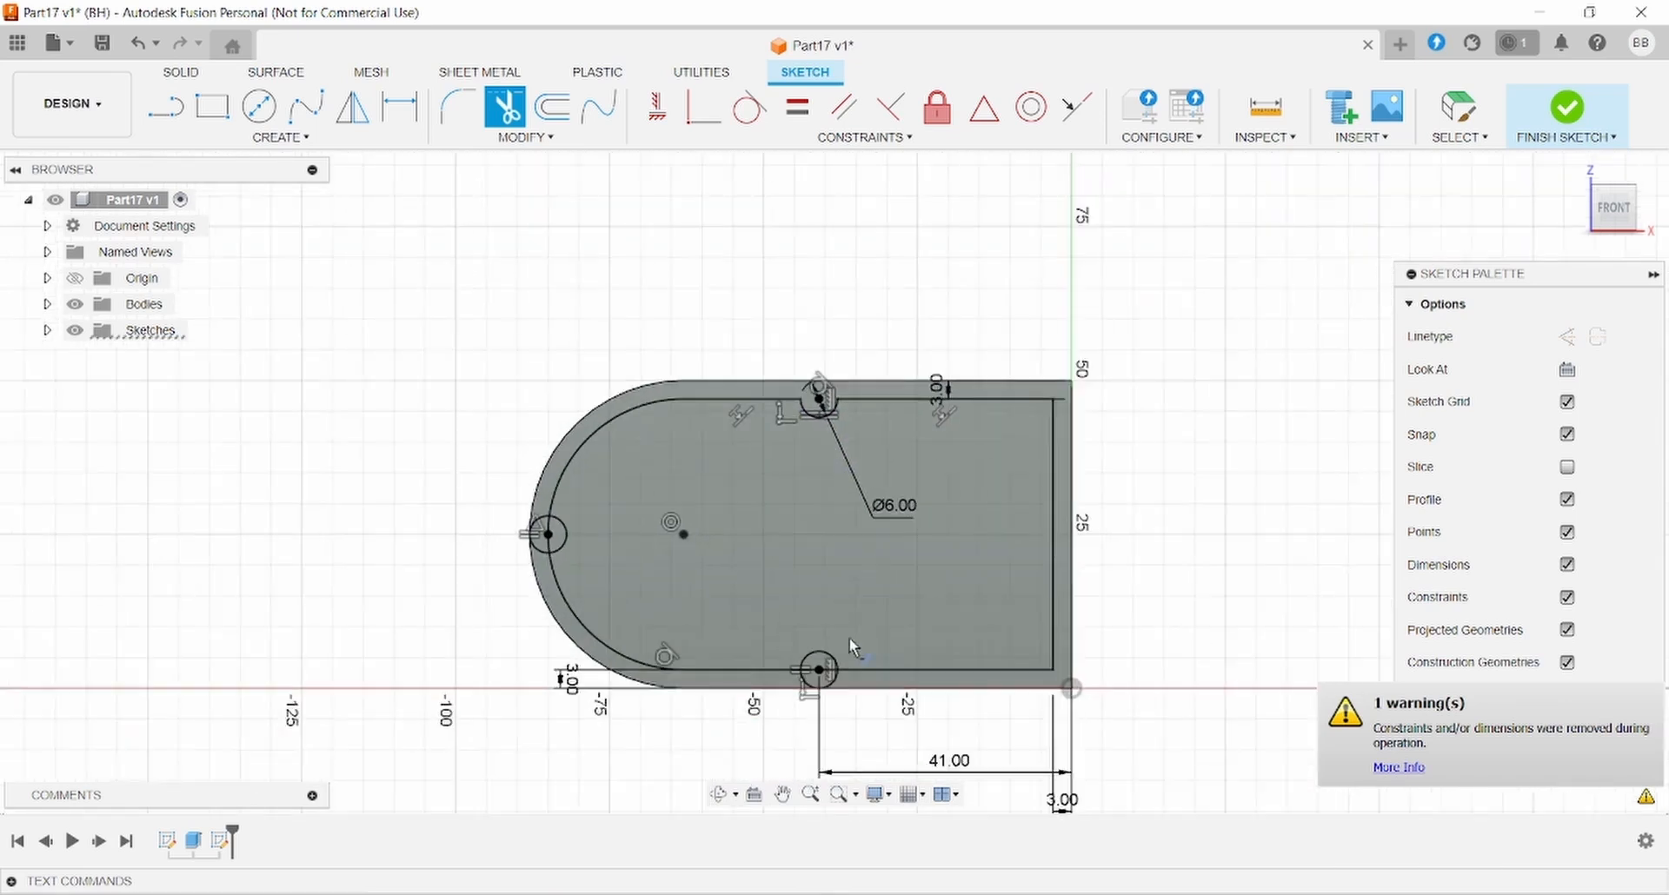
scroll(843, 661, "up", 3)
scroll(838, 673, "up", 2)
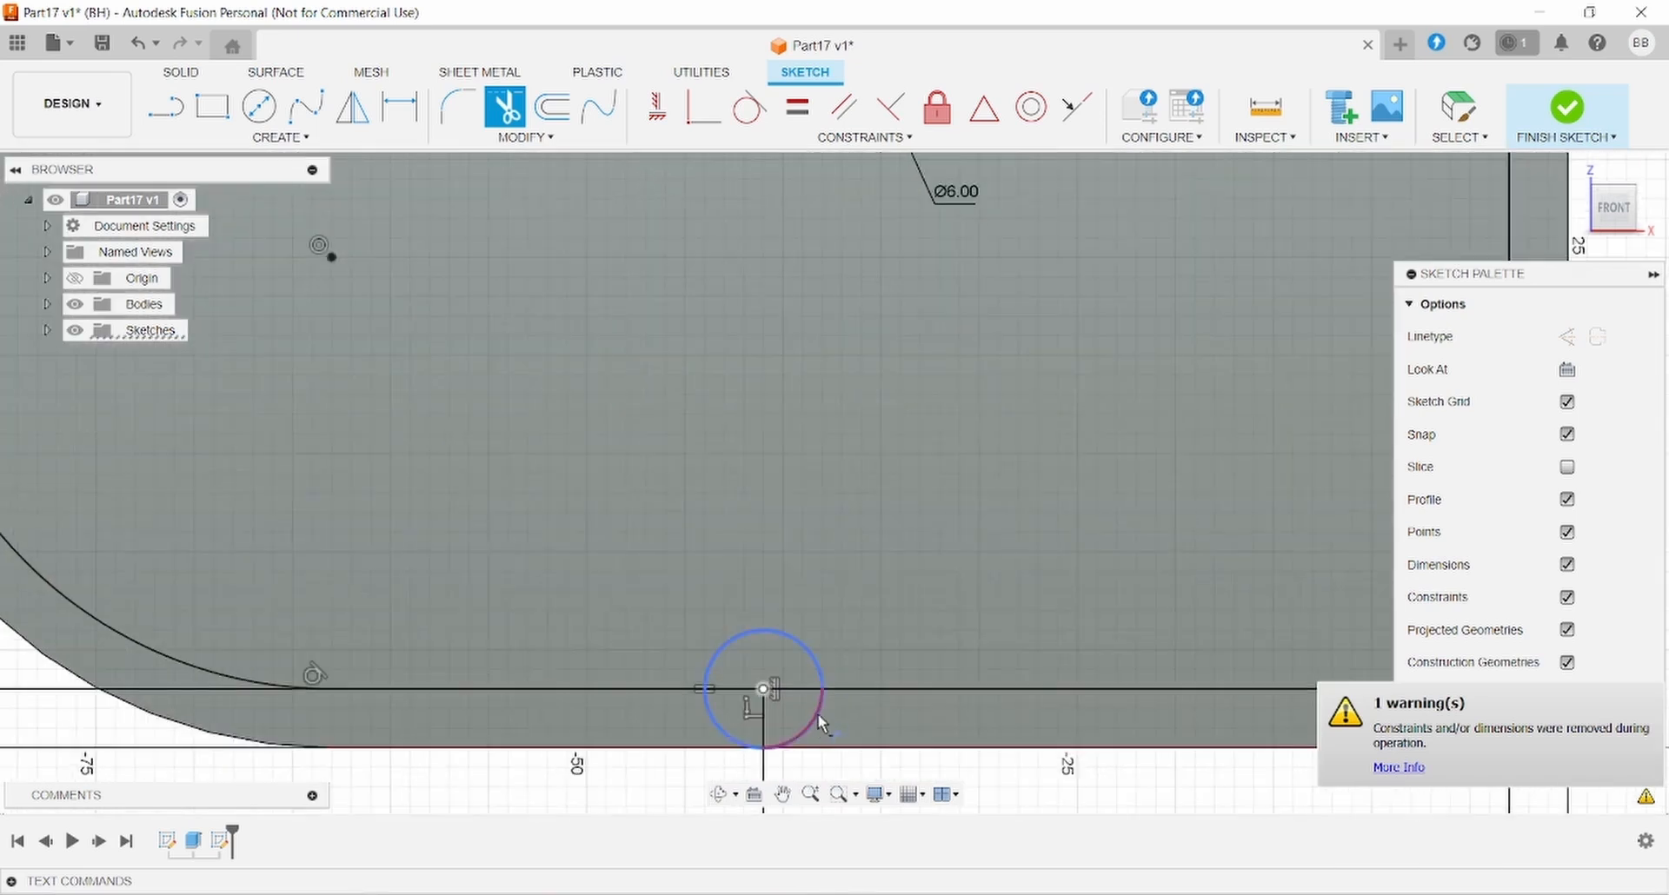
left_click(733, 718)
left_click(734, 688)
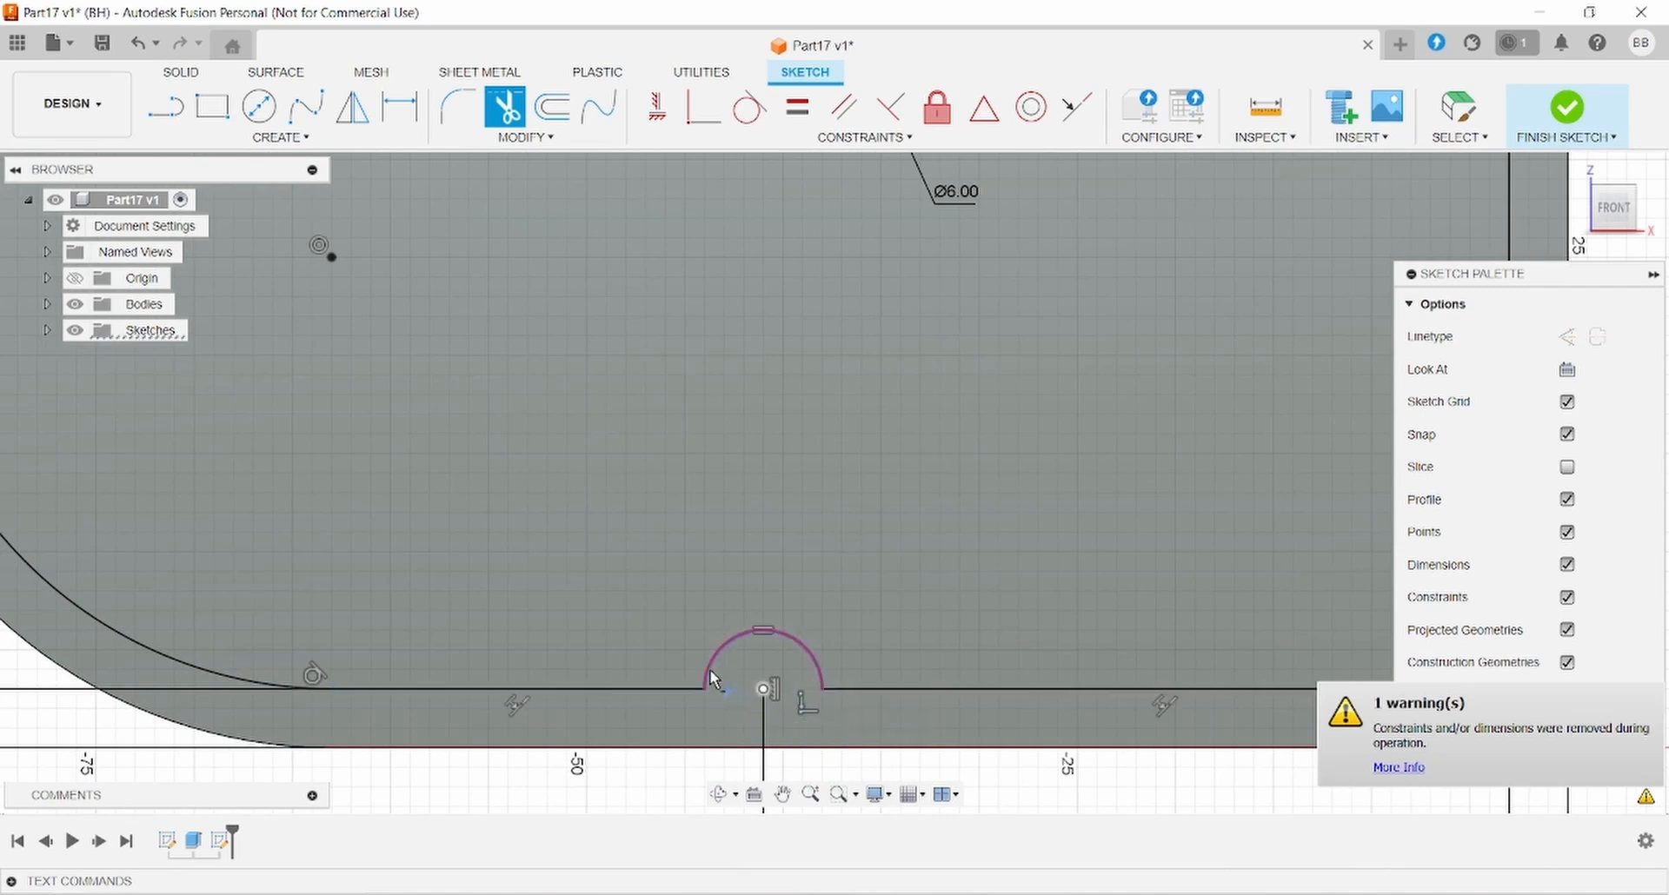
- Trim the left circle's outer pieces and the inner arc inside it into a notch
scroll(596, 623, "down", 4)
scroll(324, 426, "up", 3)
left_click(269, 461)
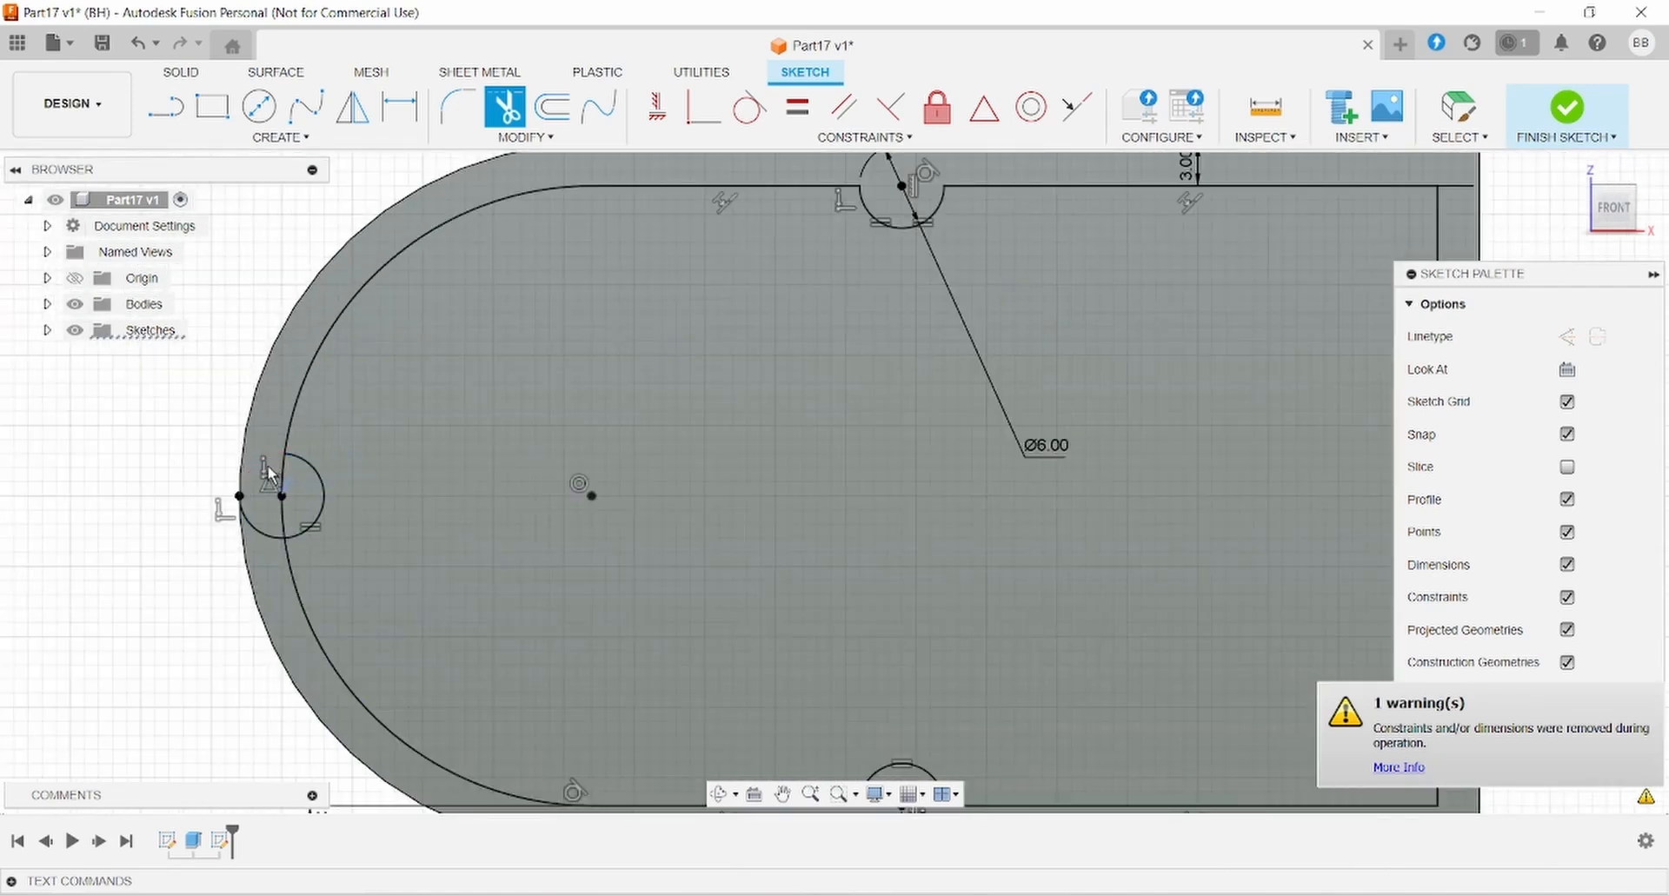
left_click(264, 533)
left_click(280, 523)
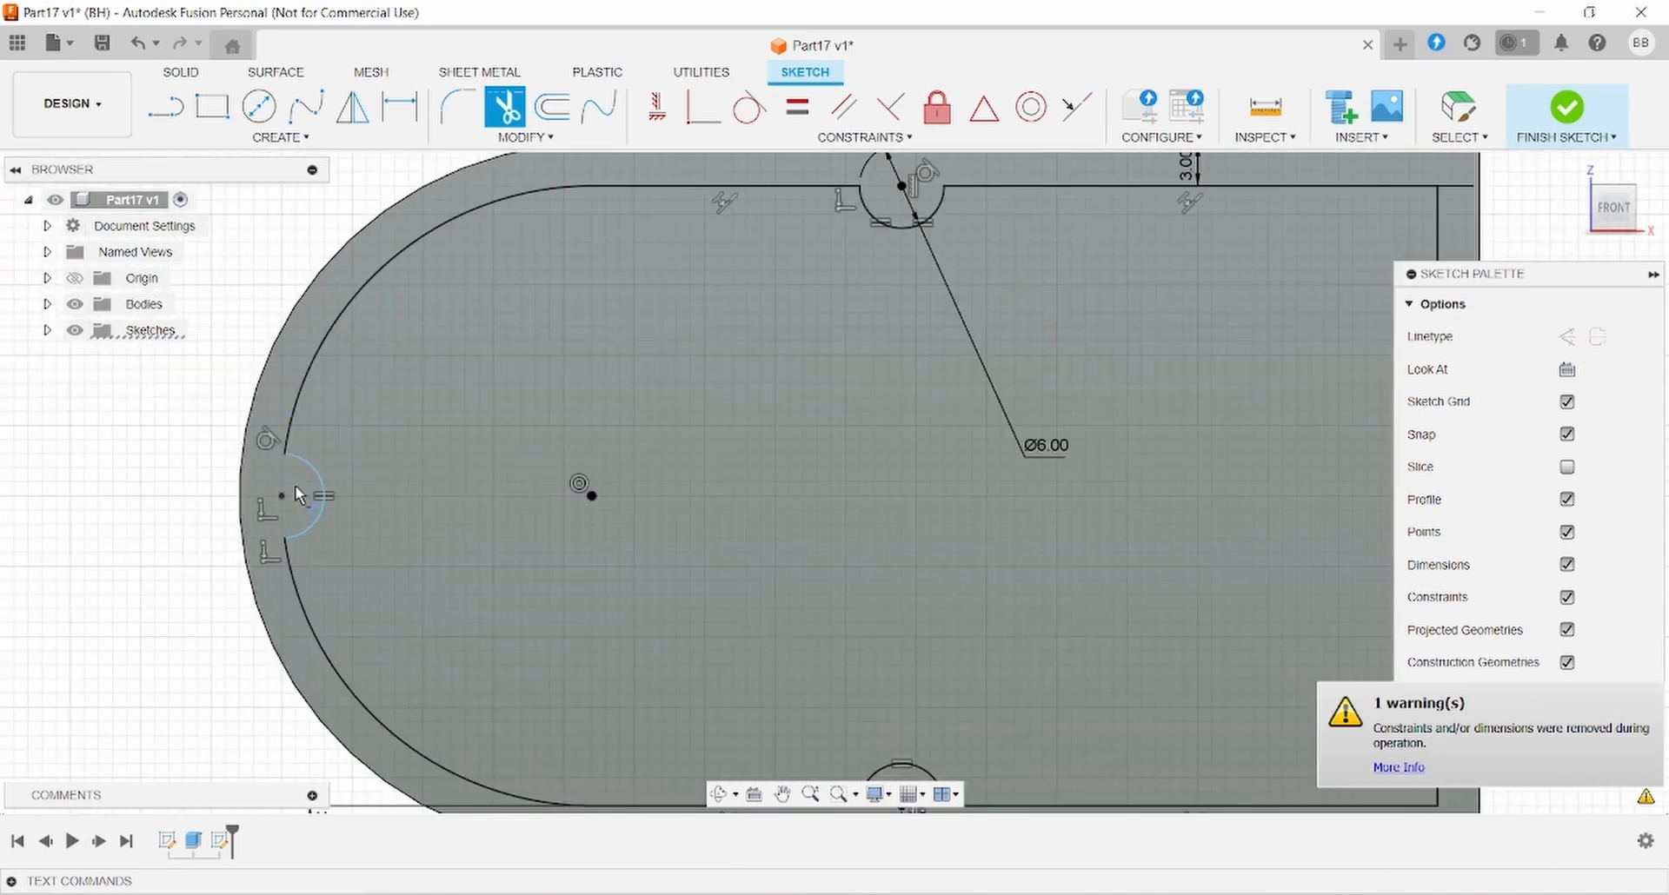
scroll(640, 507, "down", 2)
scroll(639, 508, "down", 1)
key("alt+Tab")
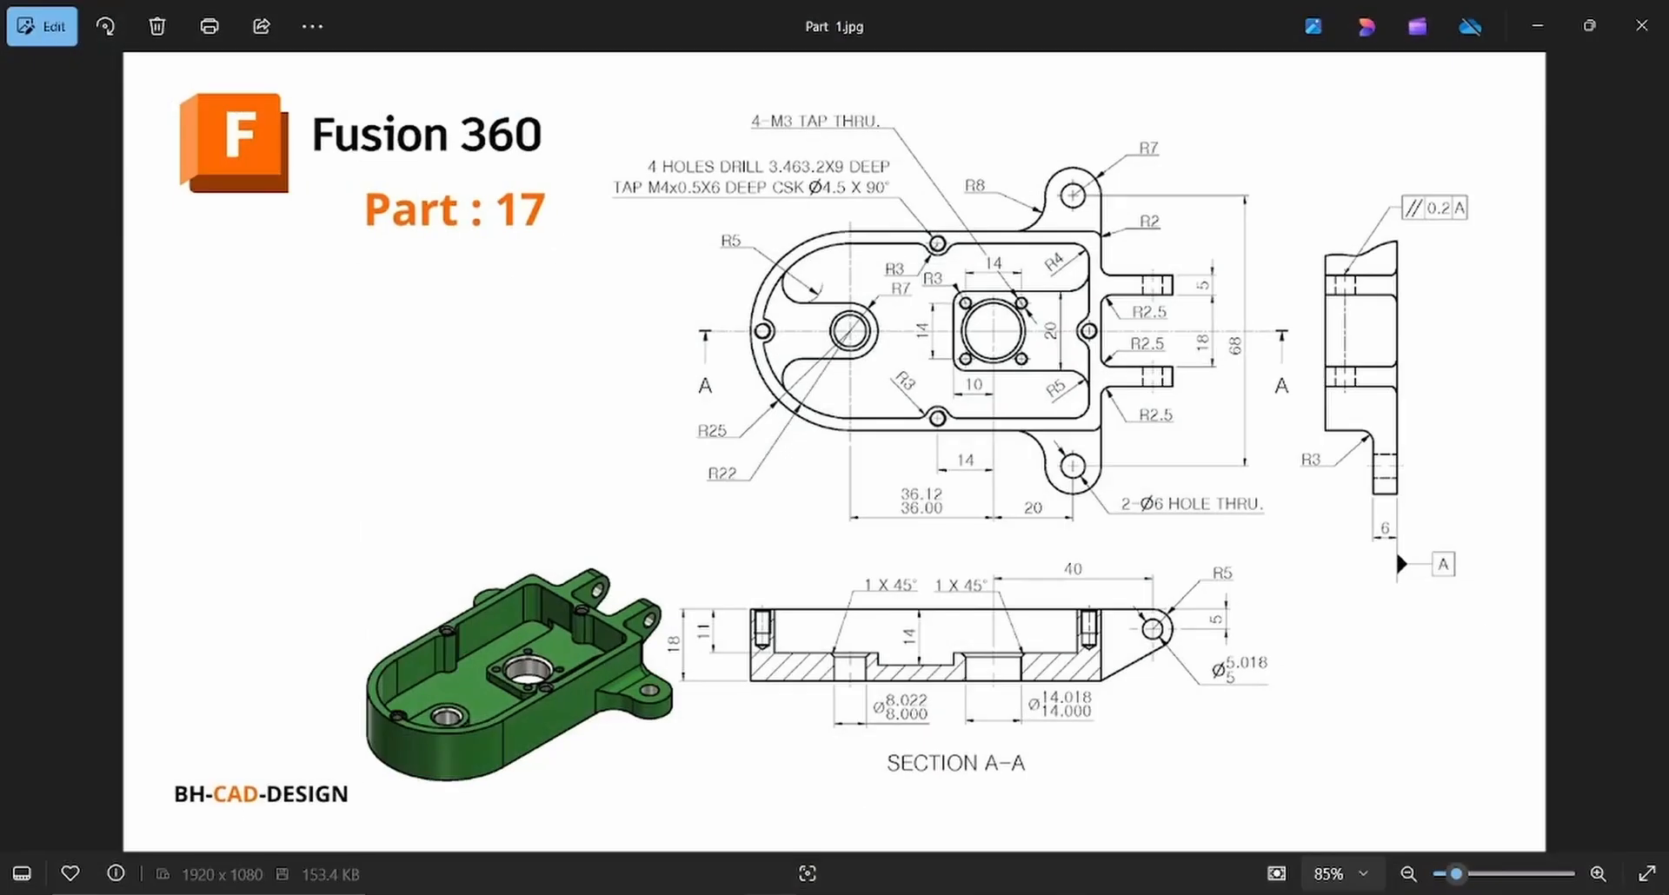
key("alt+Tab")
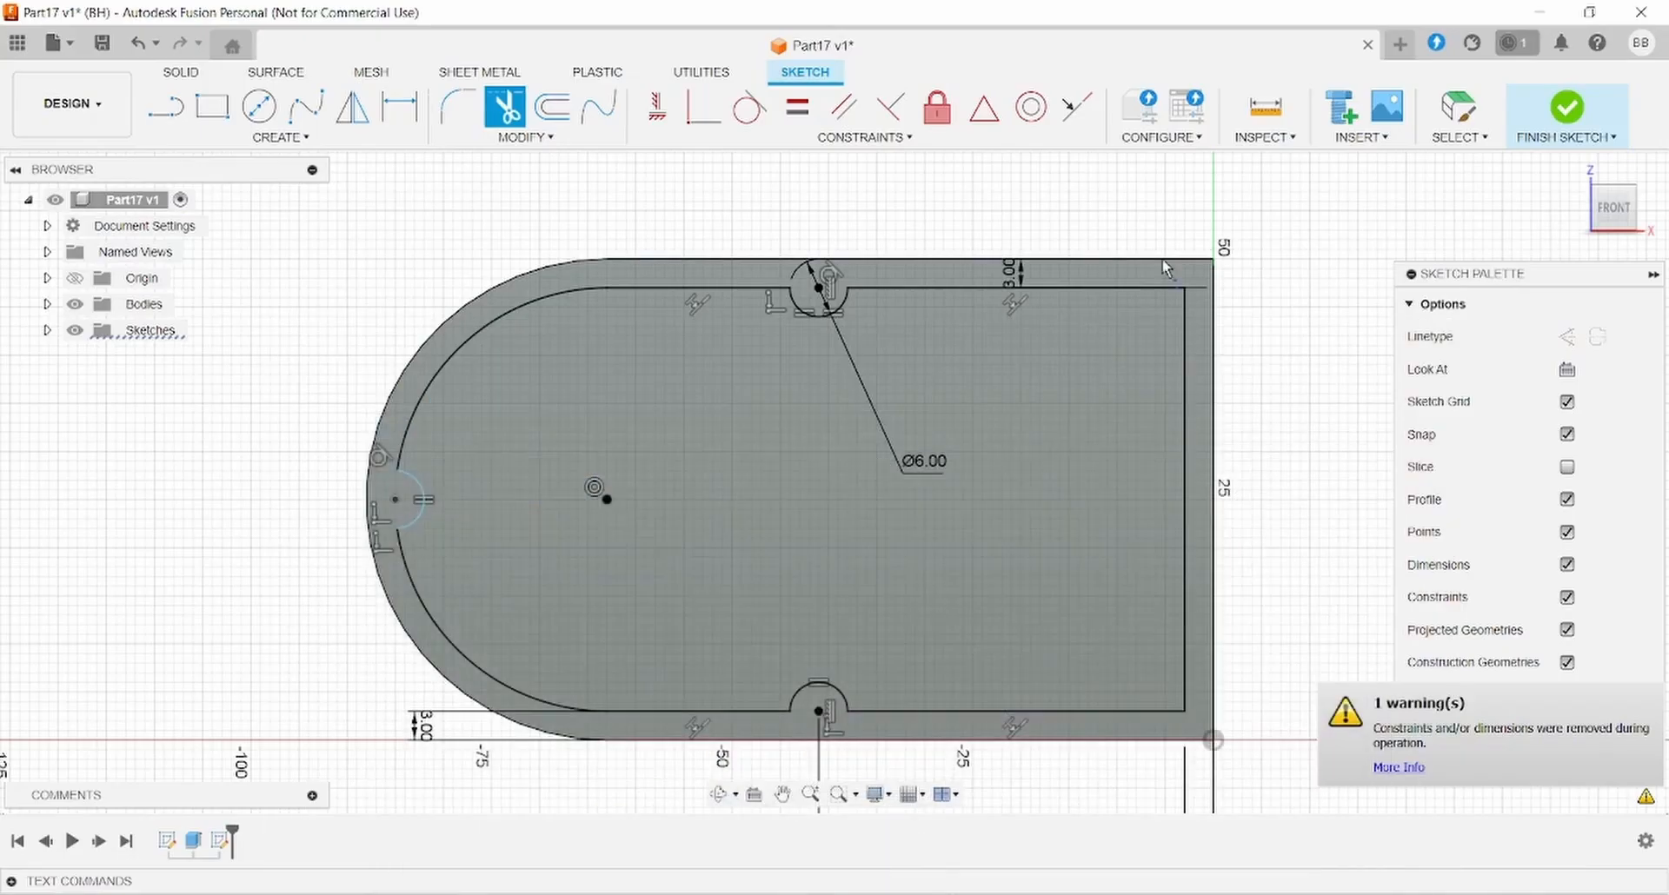
- Fillet the inner outline's top-right and bottom-right corners at R4
left_click(458, 107)
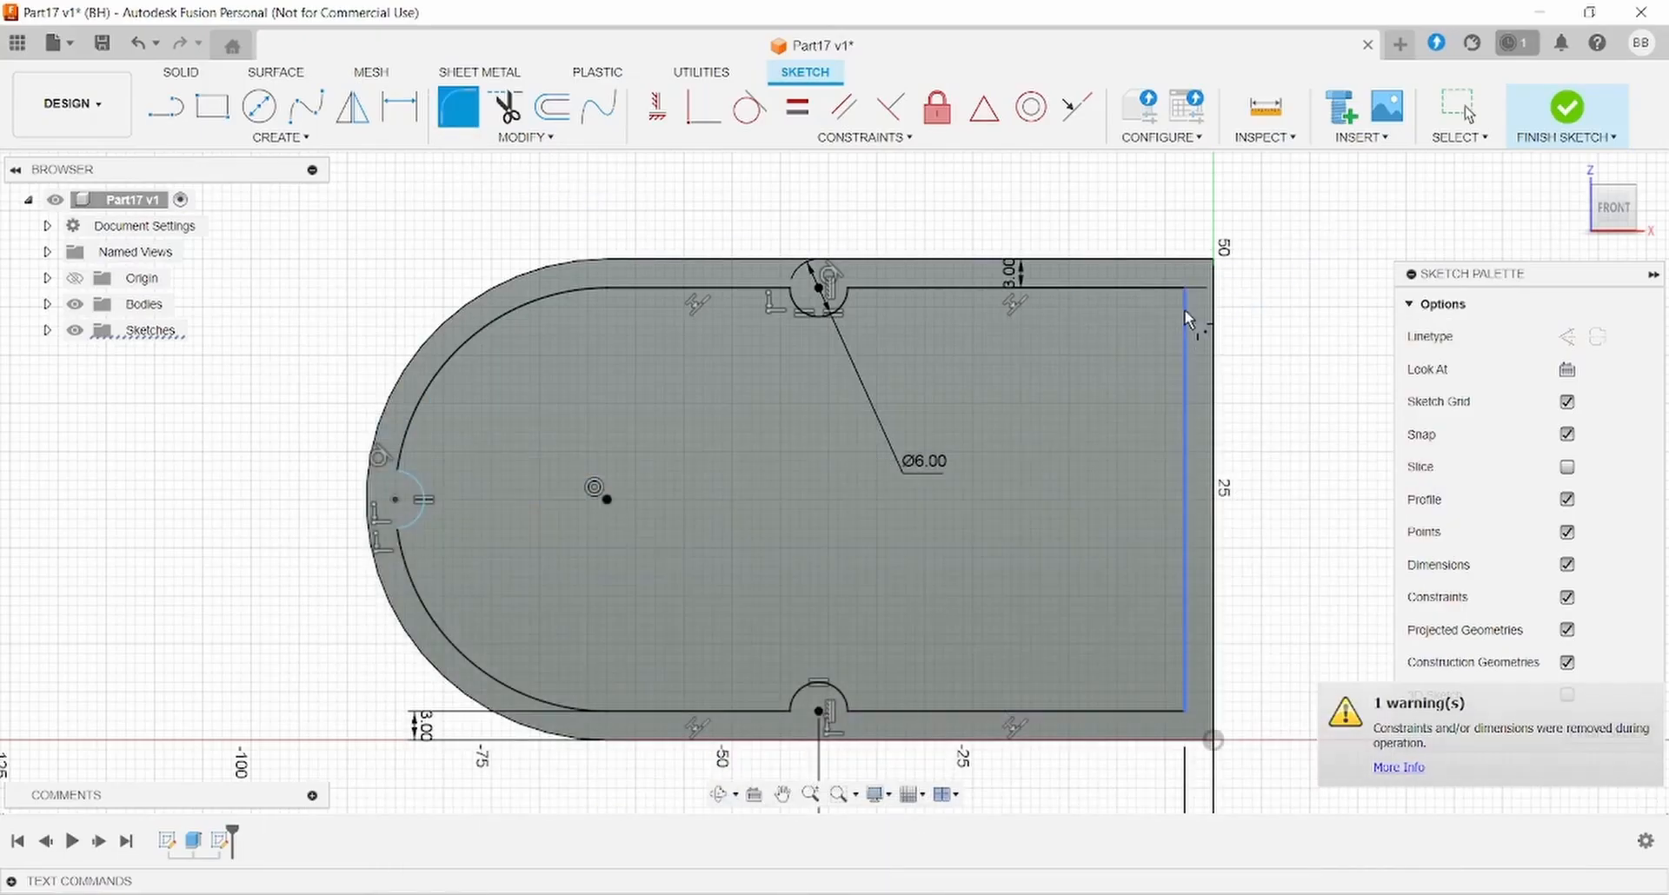
left_click(1184, 289)
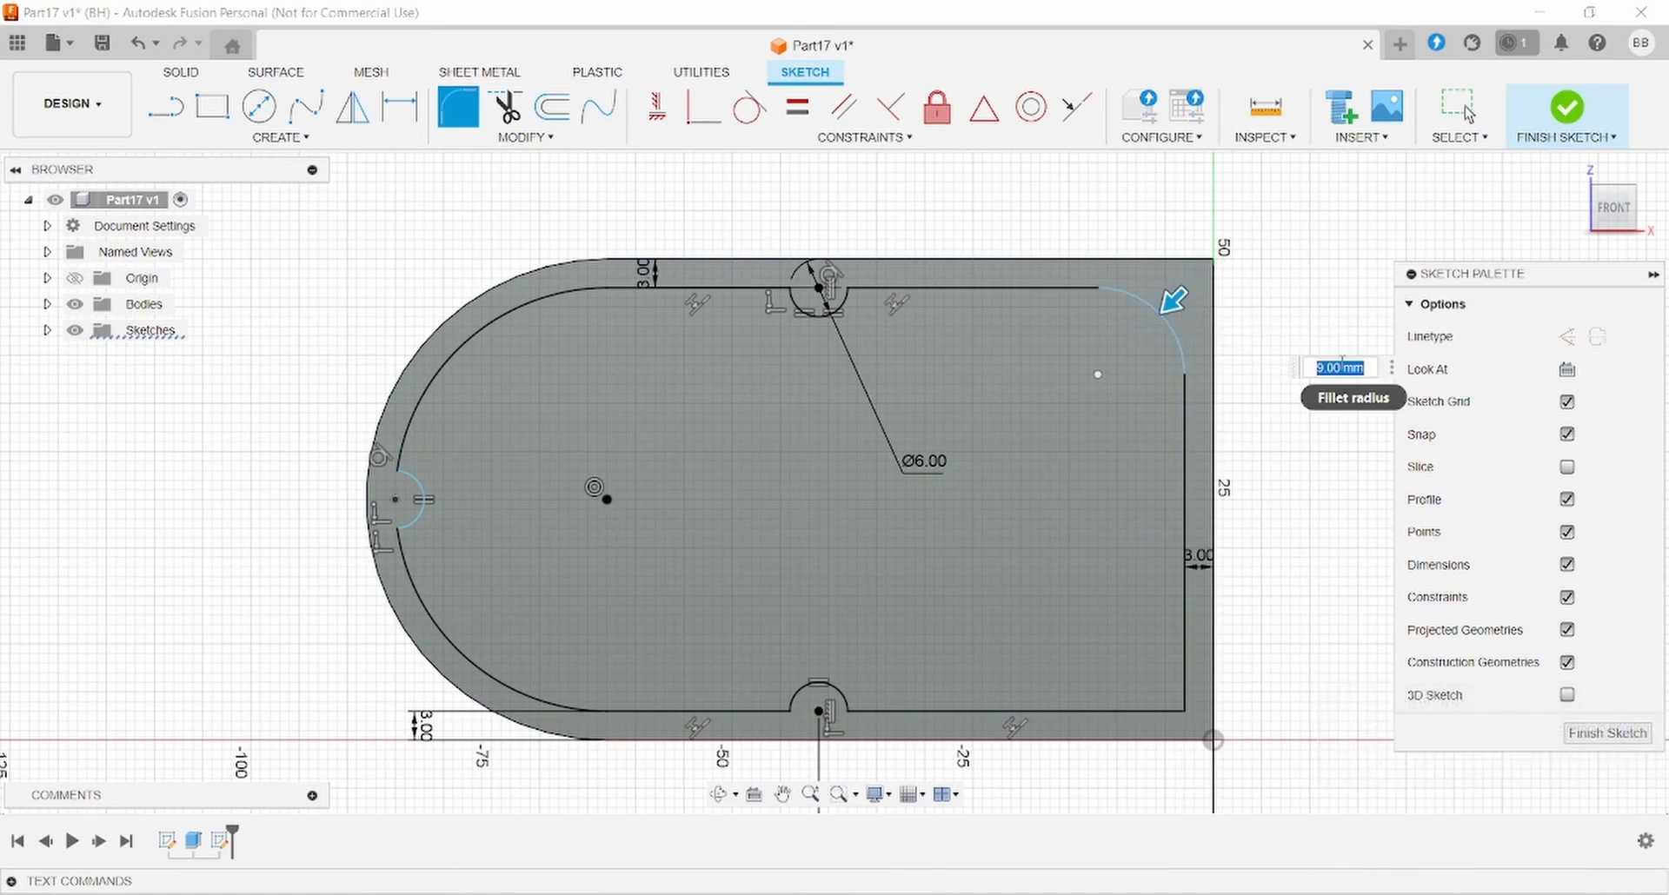
type("4")
key("Return")
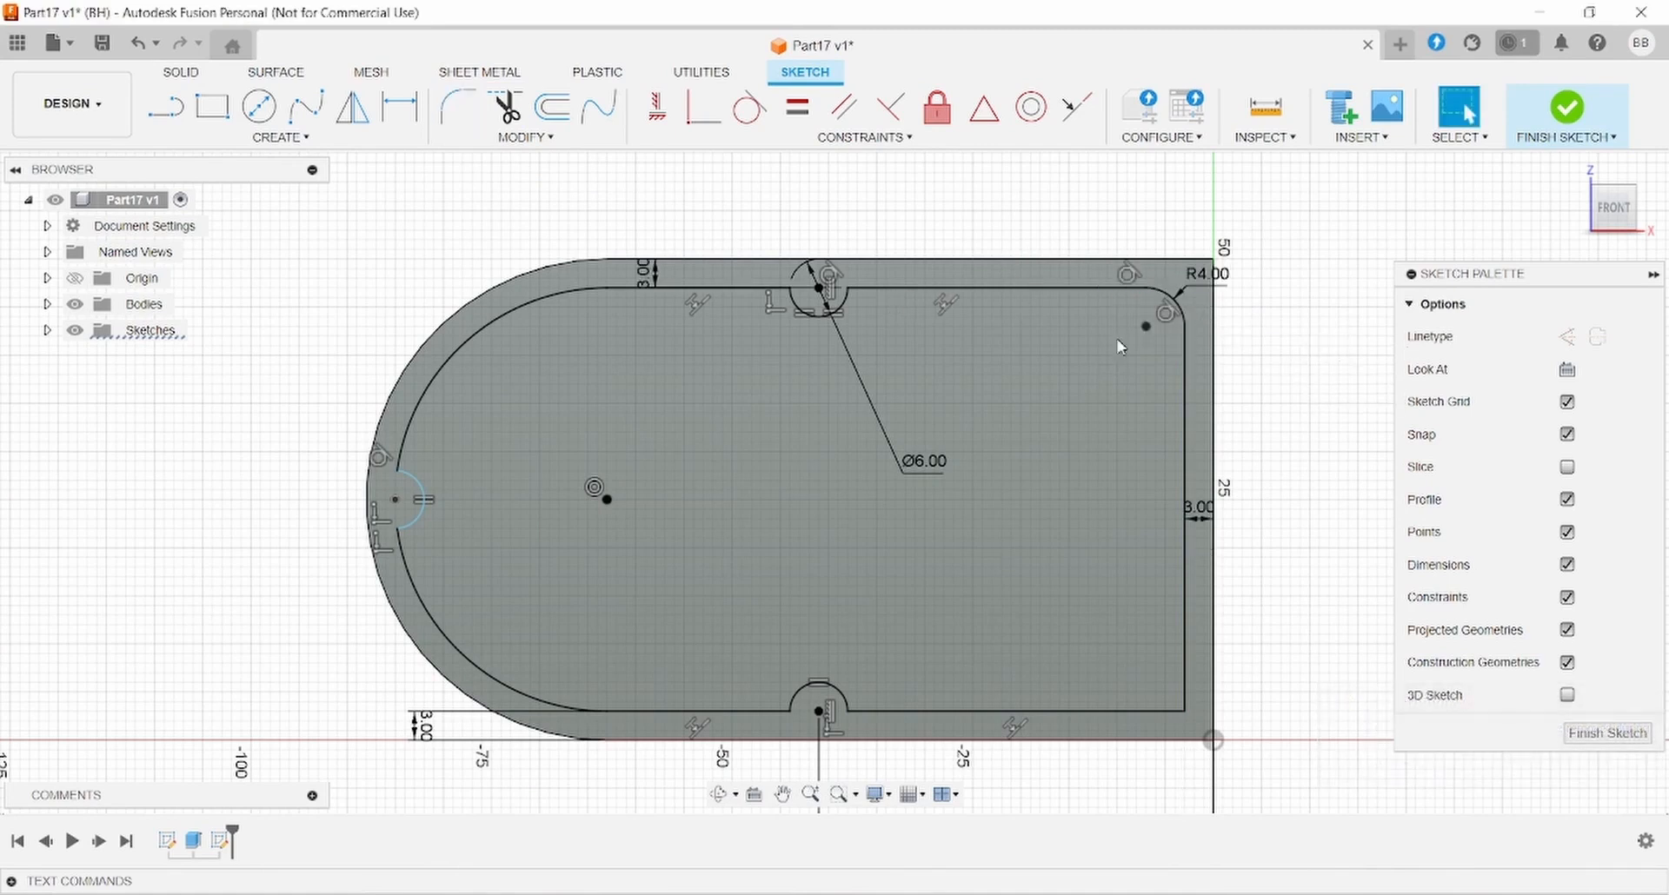
left_click(458, 107)
left_click(1184, 711)
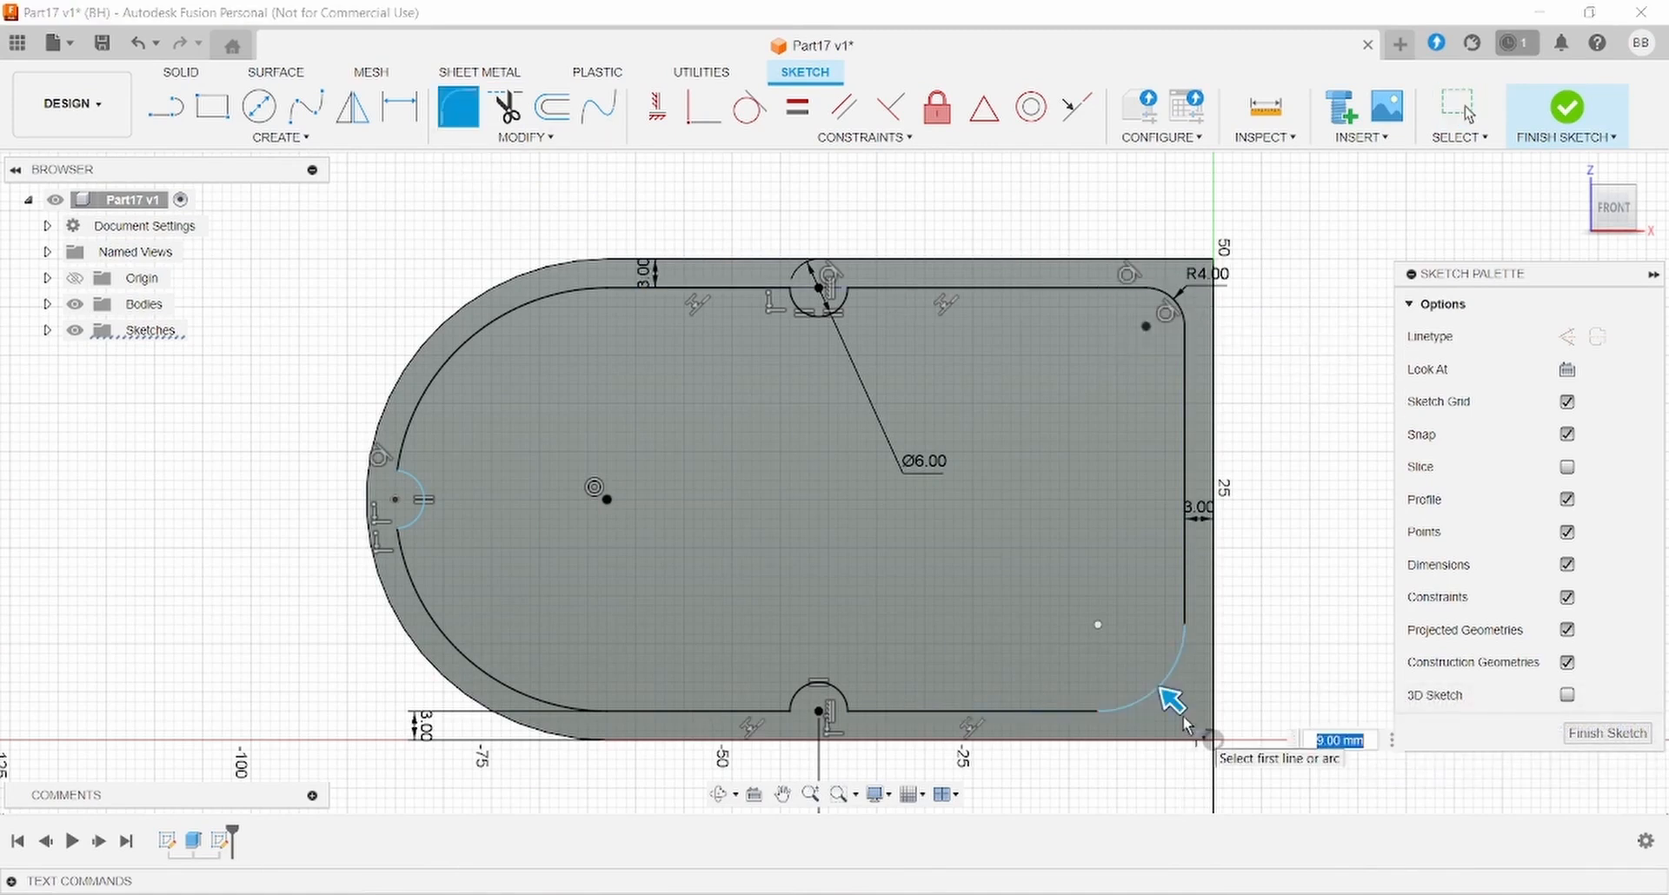
type("4")
key("Return")
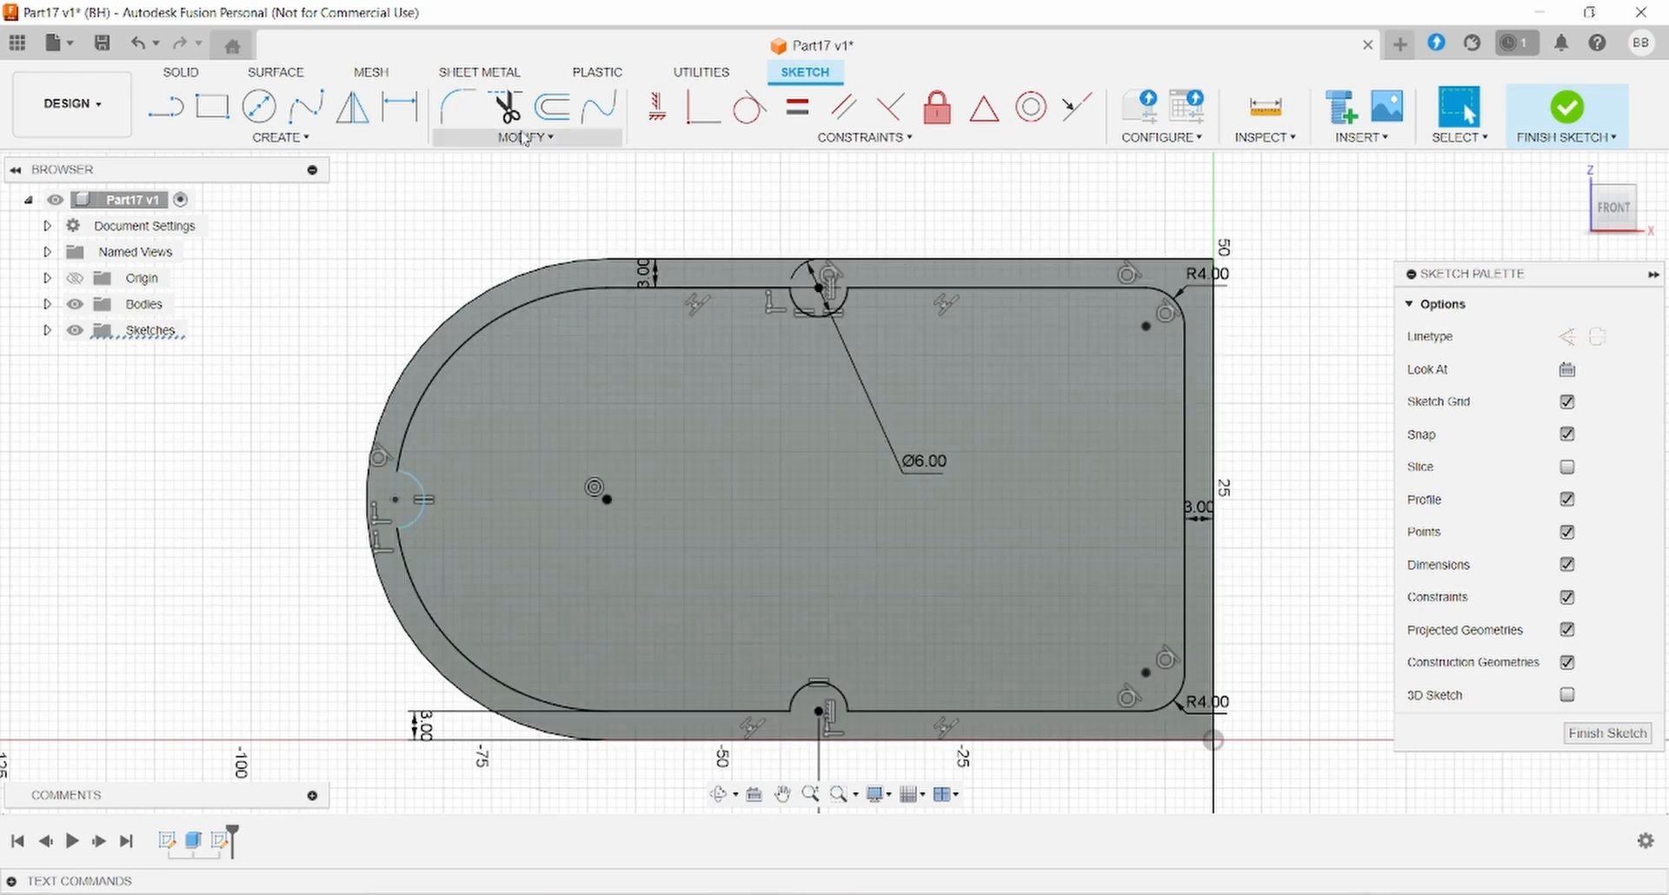
left_click(179, 71)
- Cut the inner profile -14 mm into the plate to form the walled pocket
left_click(212, 106)
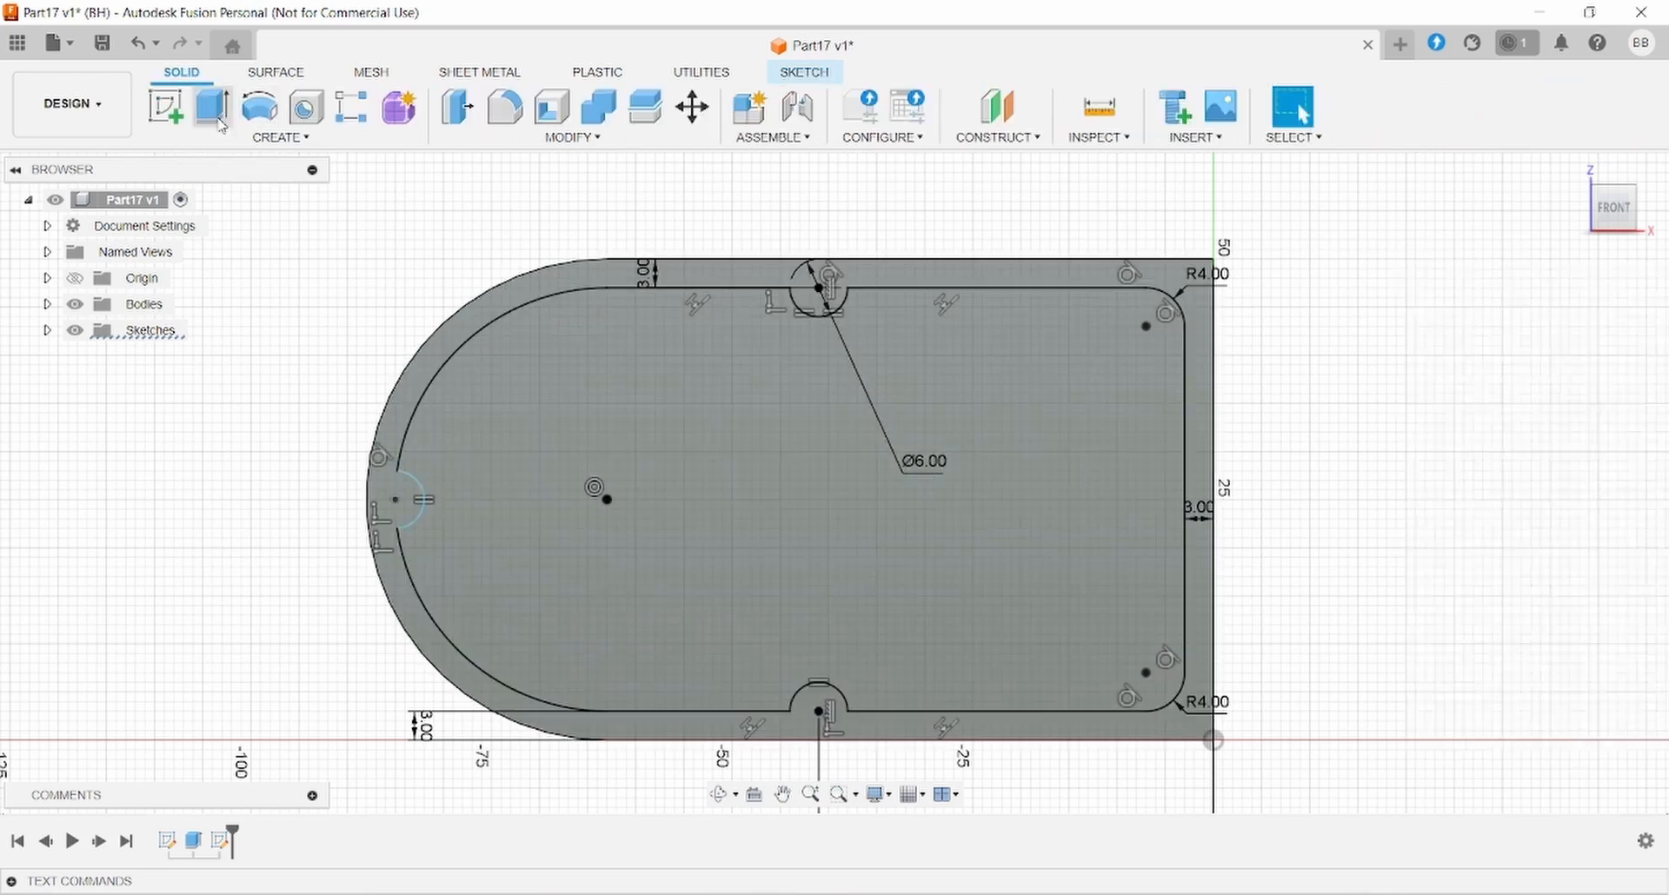
left_click(994, 487)
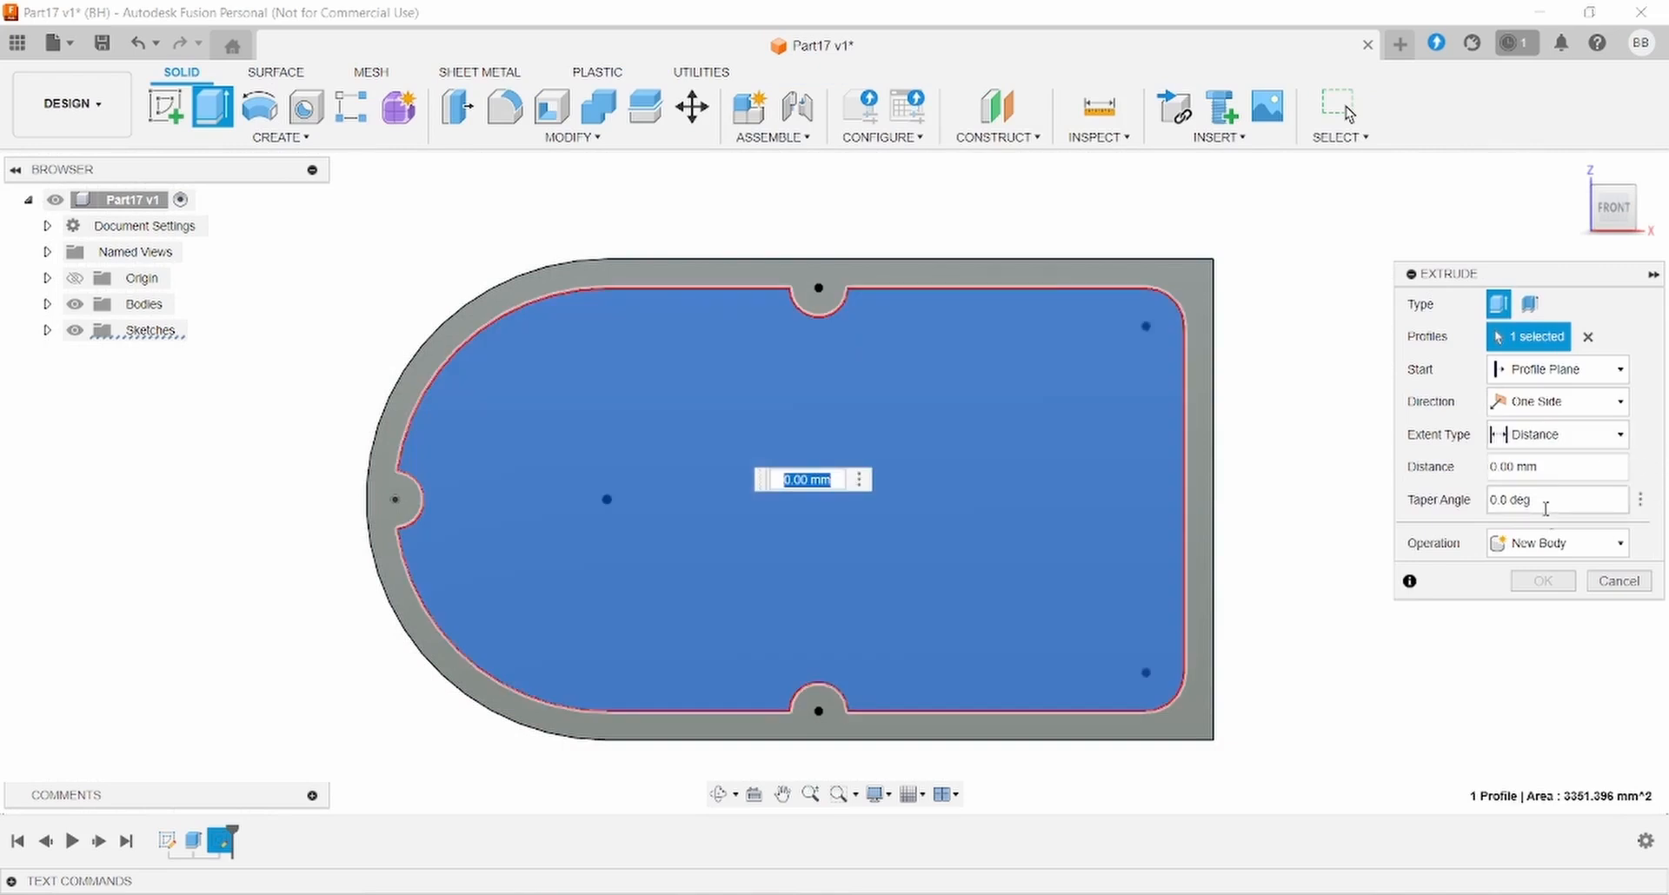
left_click(1558, 543)
left_click(1522, 592)
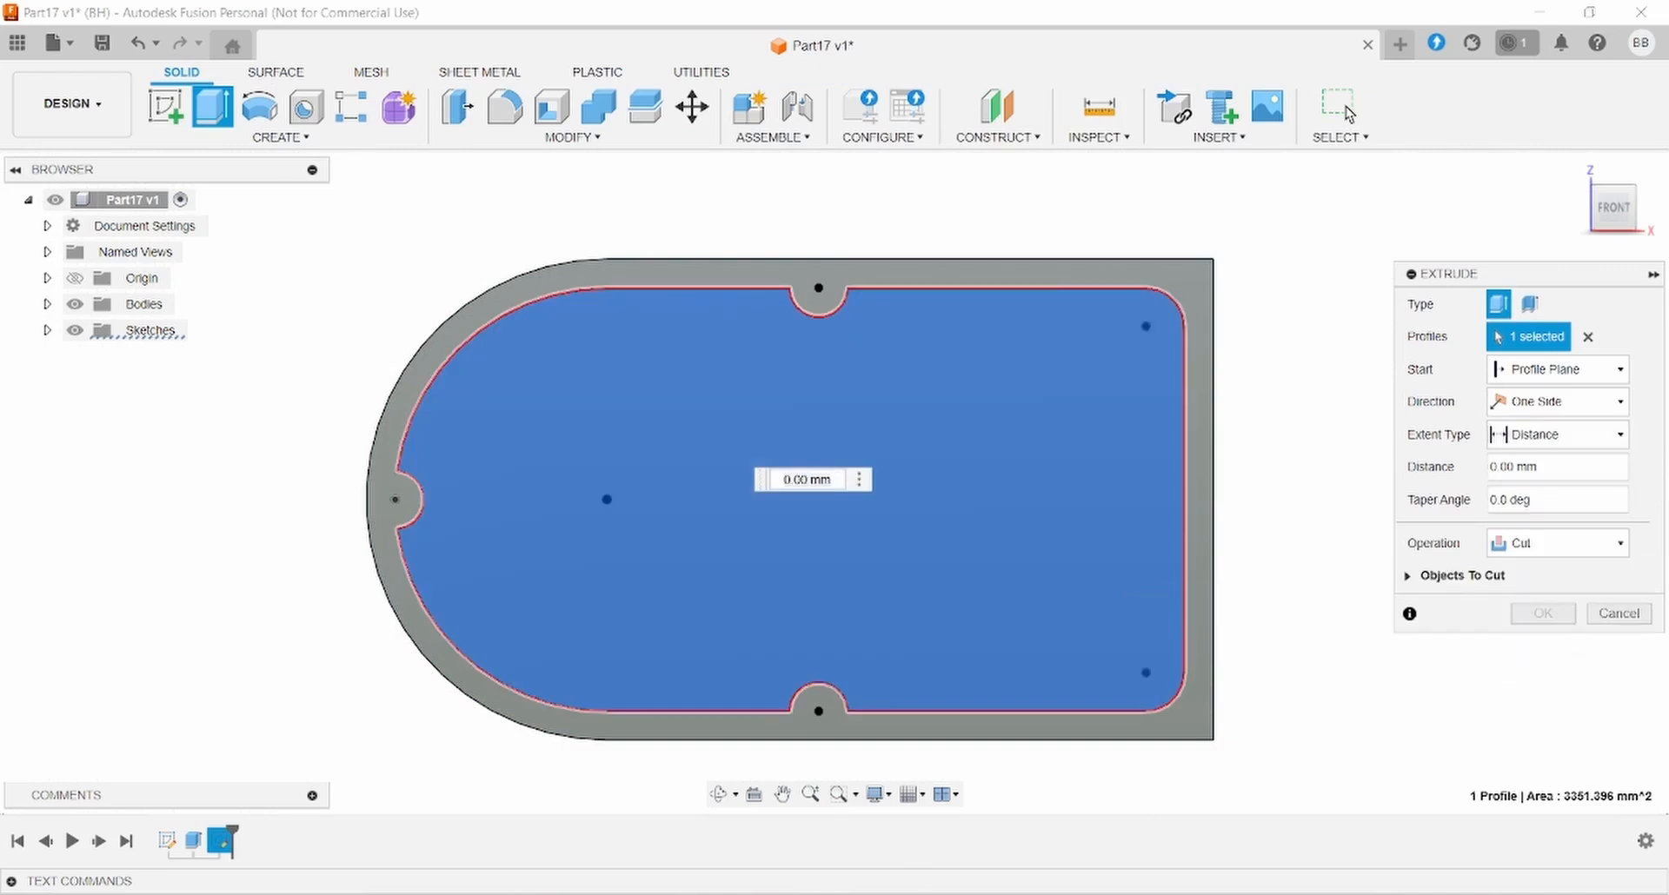
key("alt+Tab")
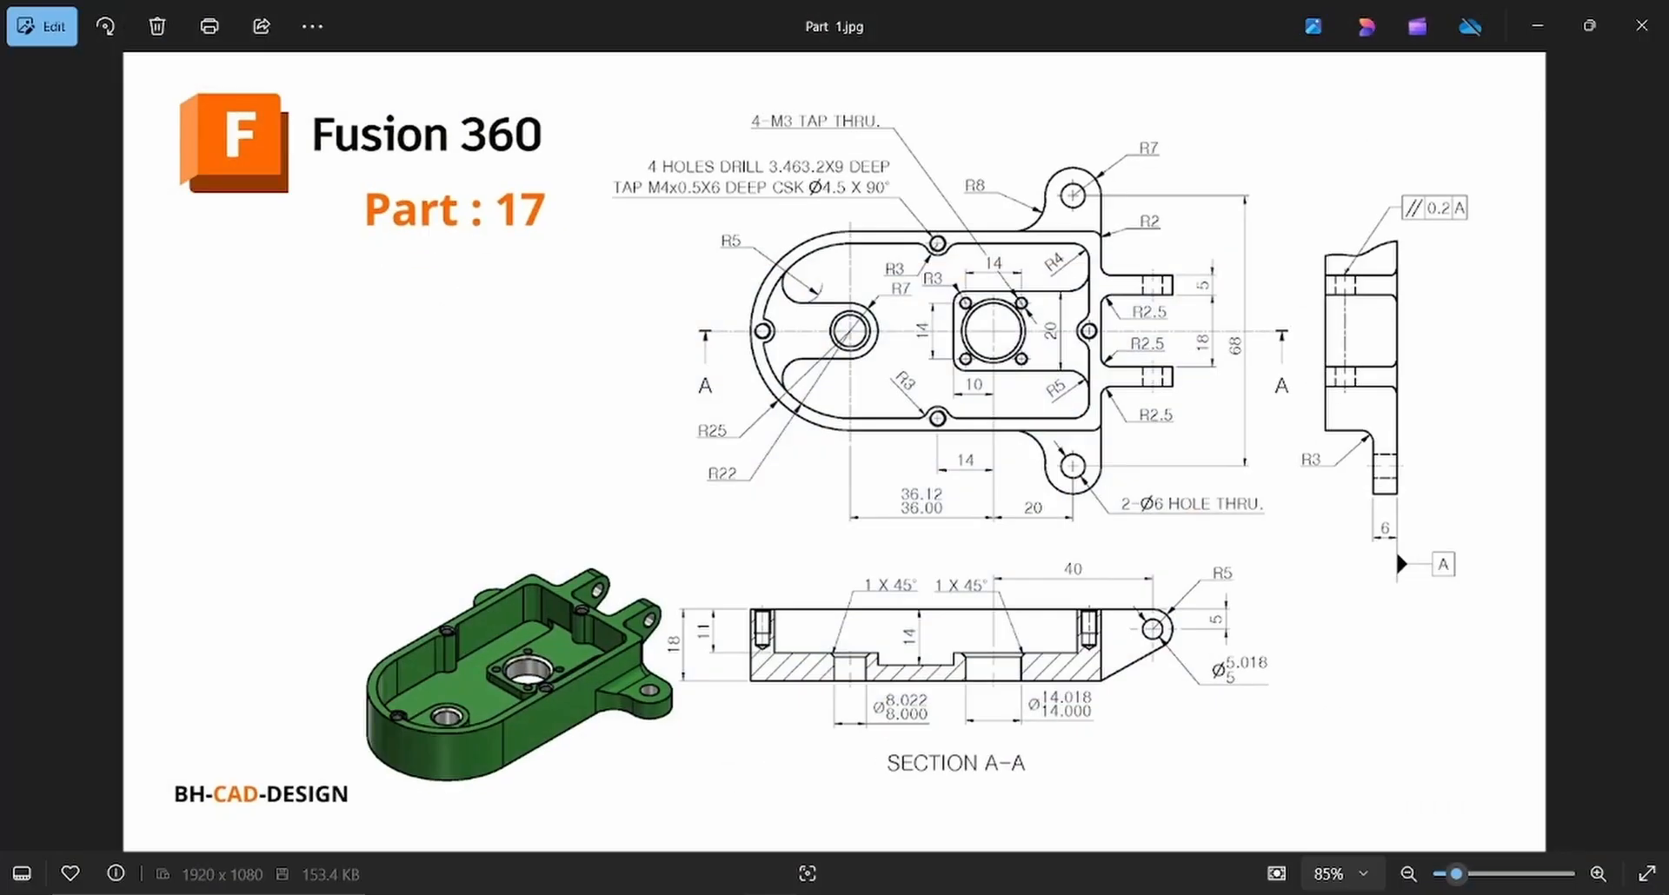
key("alt+Tab")
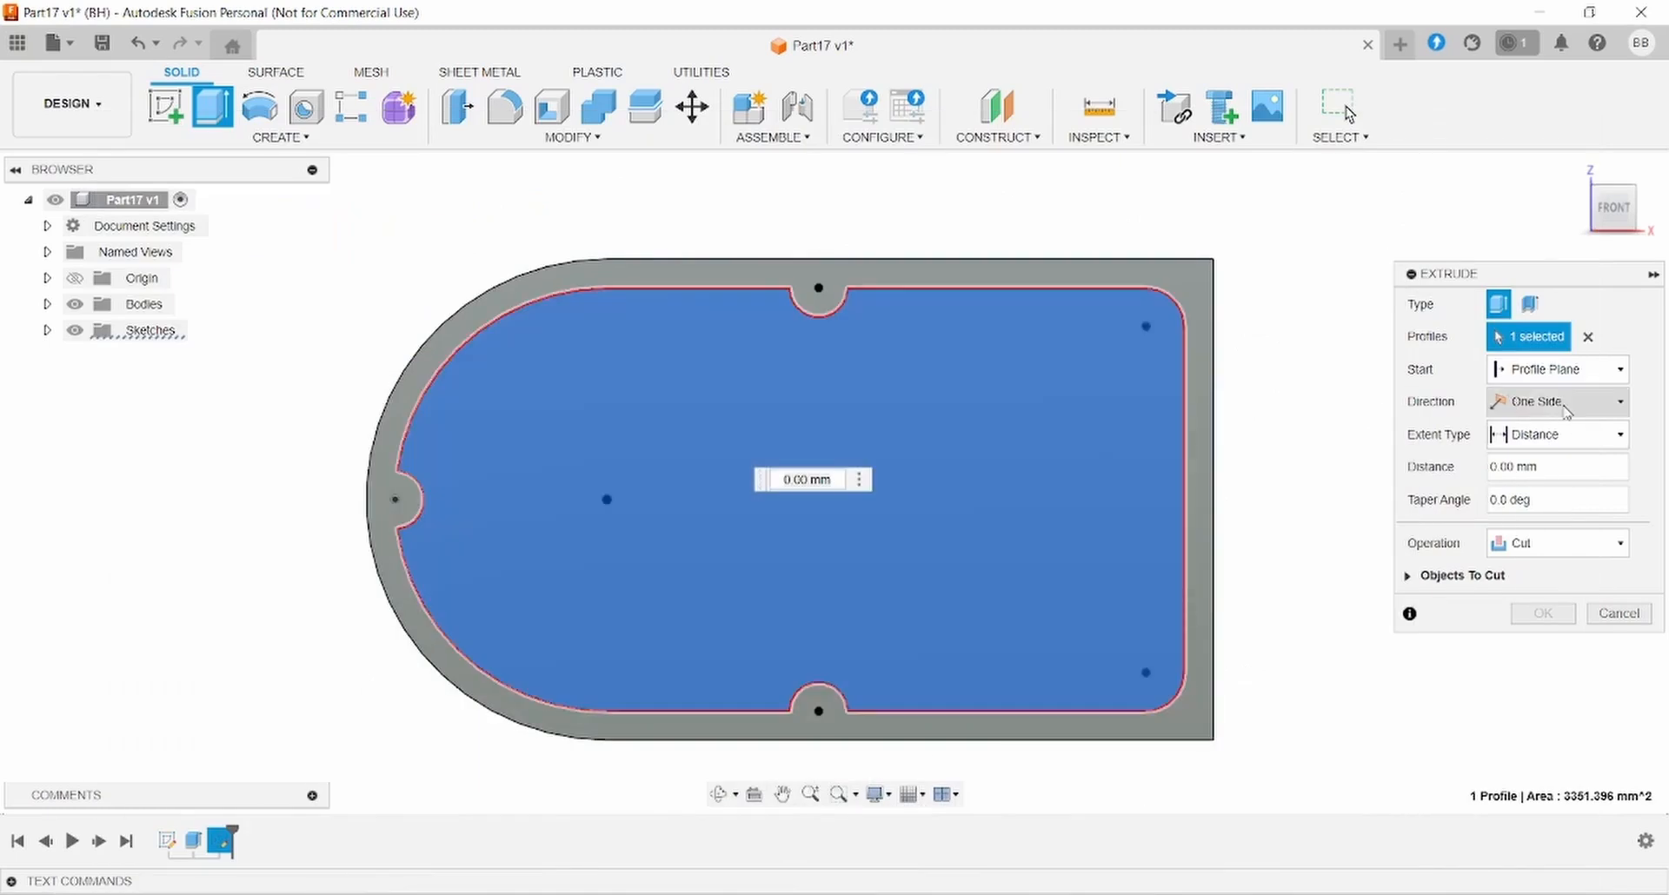
left_click(1562, 466)
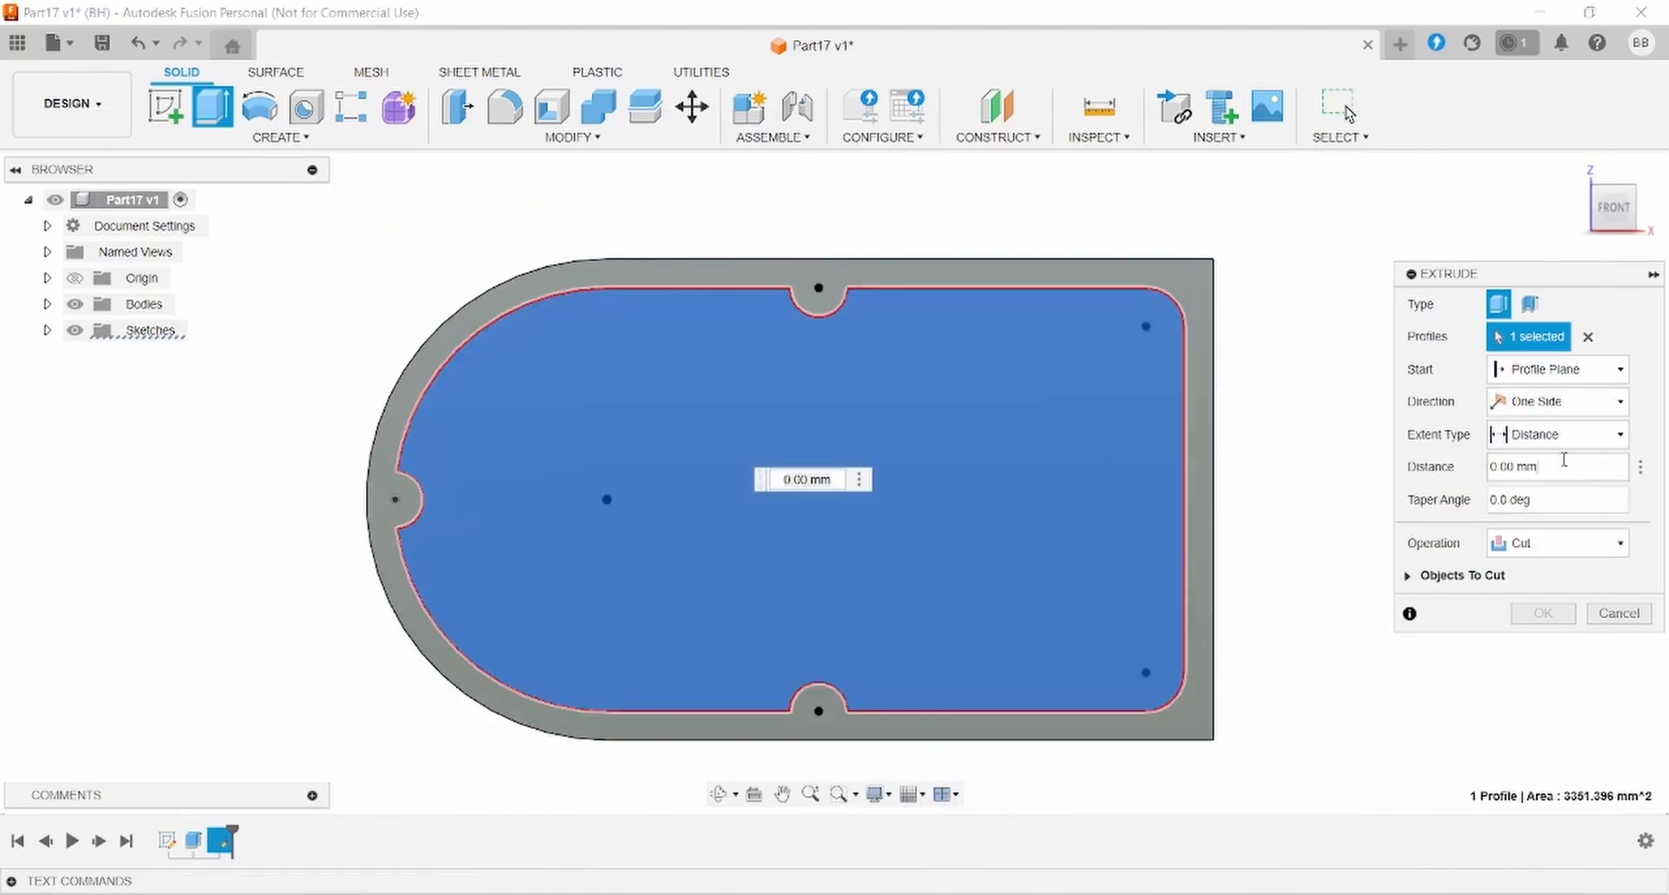
type("-14")
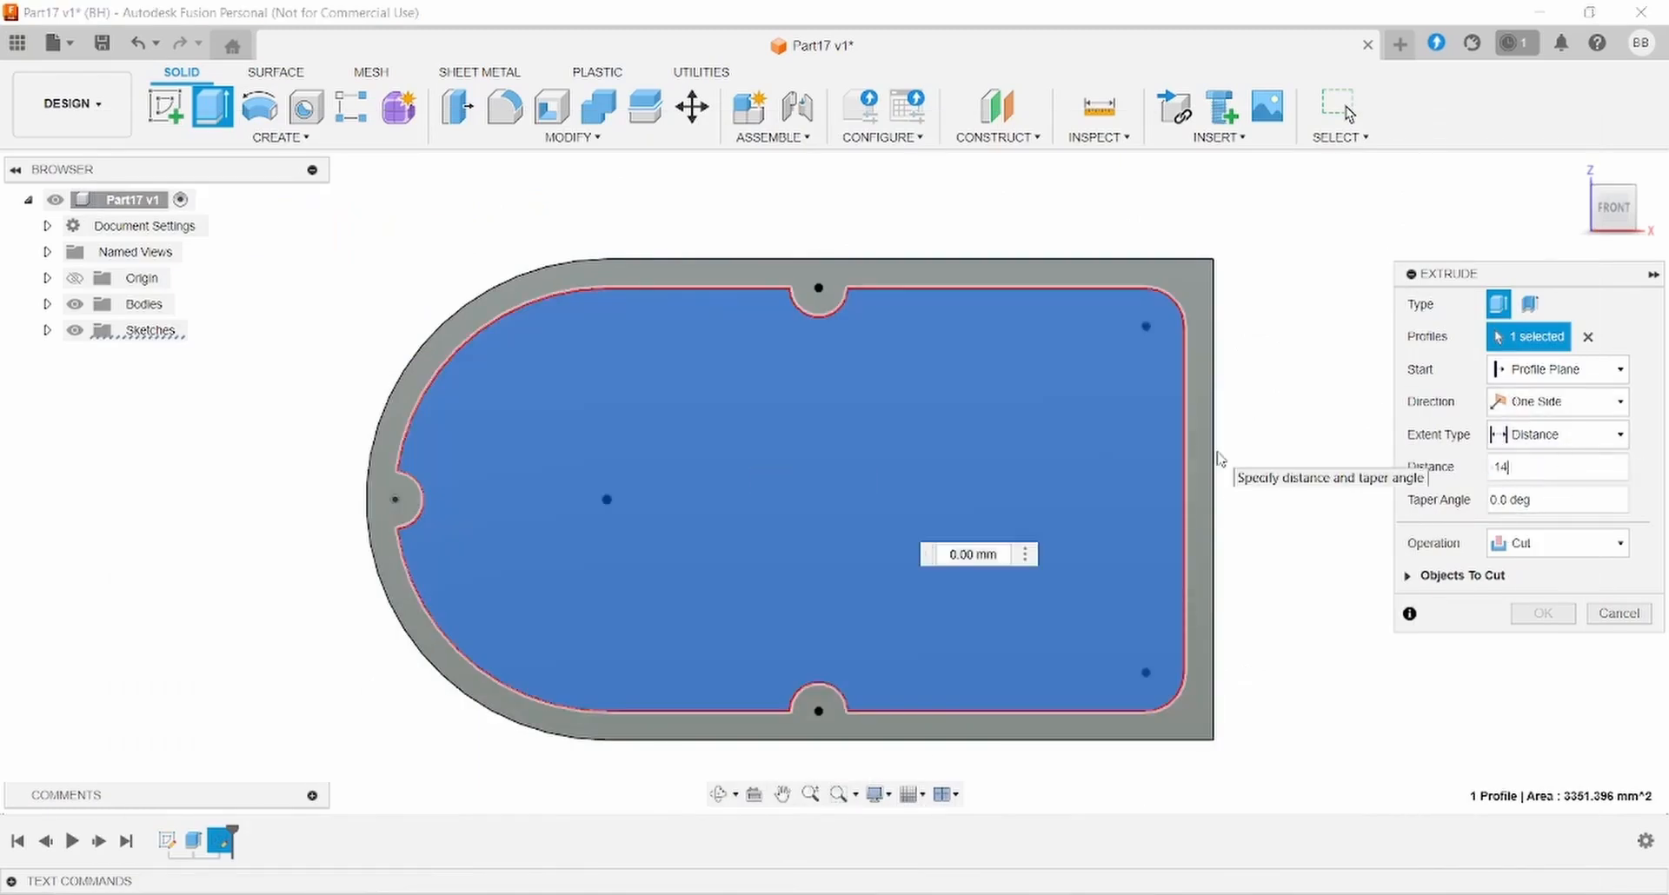
mouse_move(1285, 645)
middle_mouse_down("shift")
mouse_move(1277, 533)
mouse_move(1312, 573)
middle_mouse_up("shift")
left_click(1554, 617)
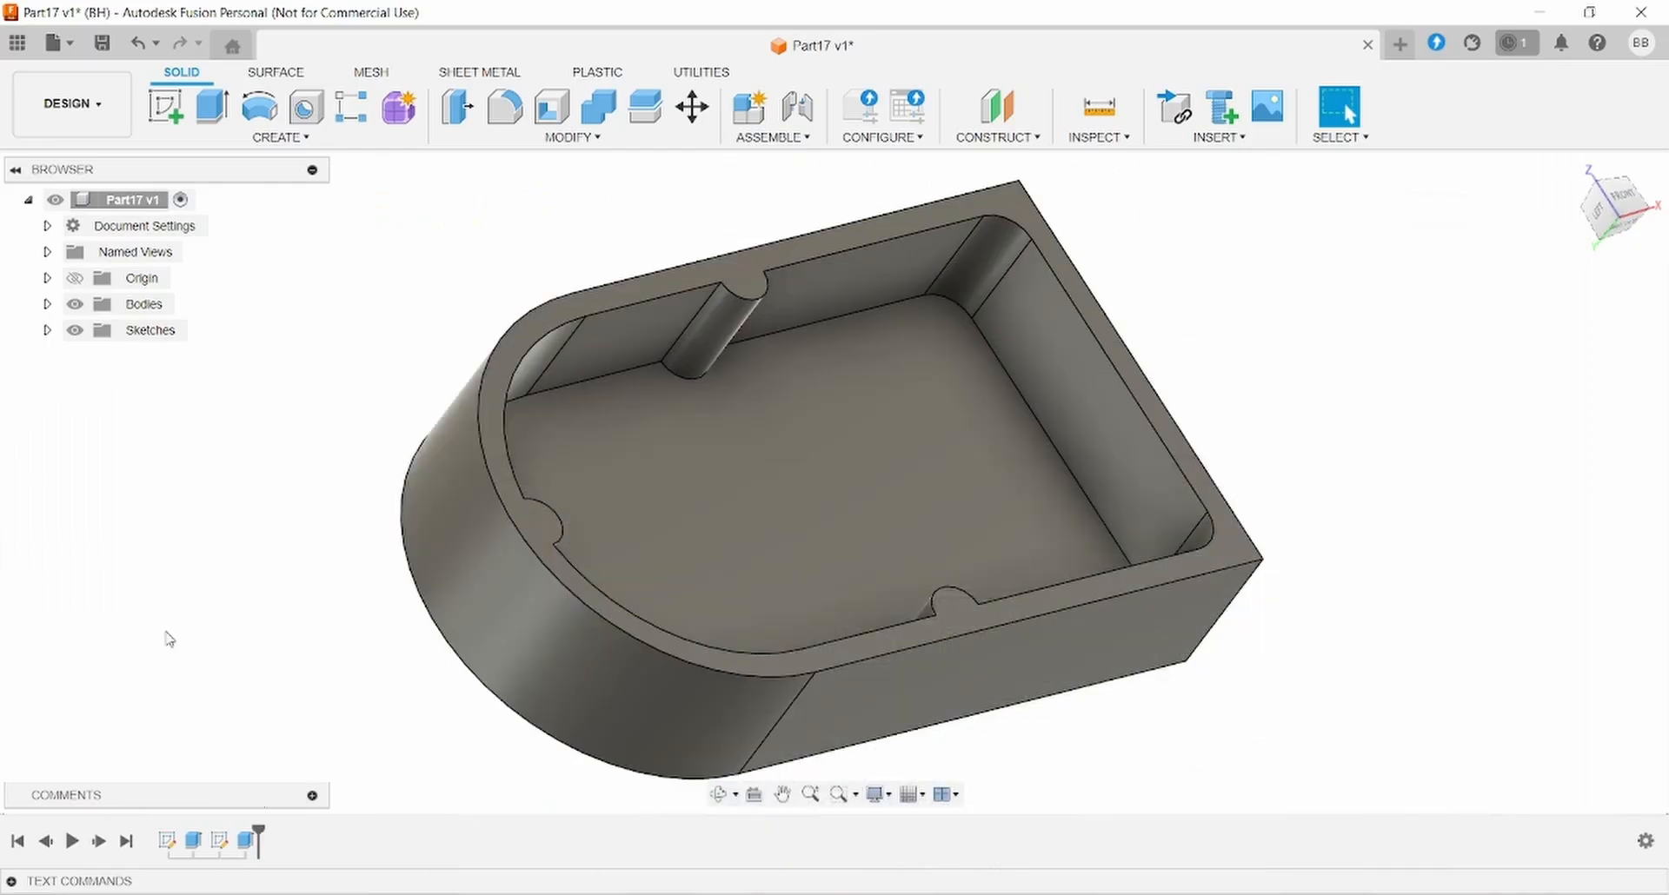
left_click(47, 330)
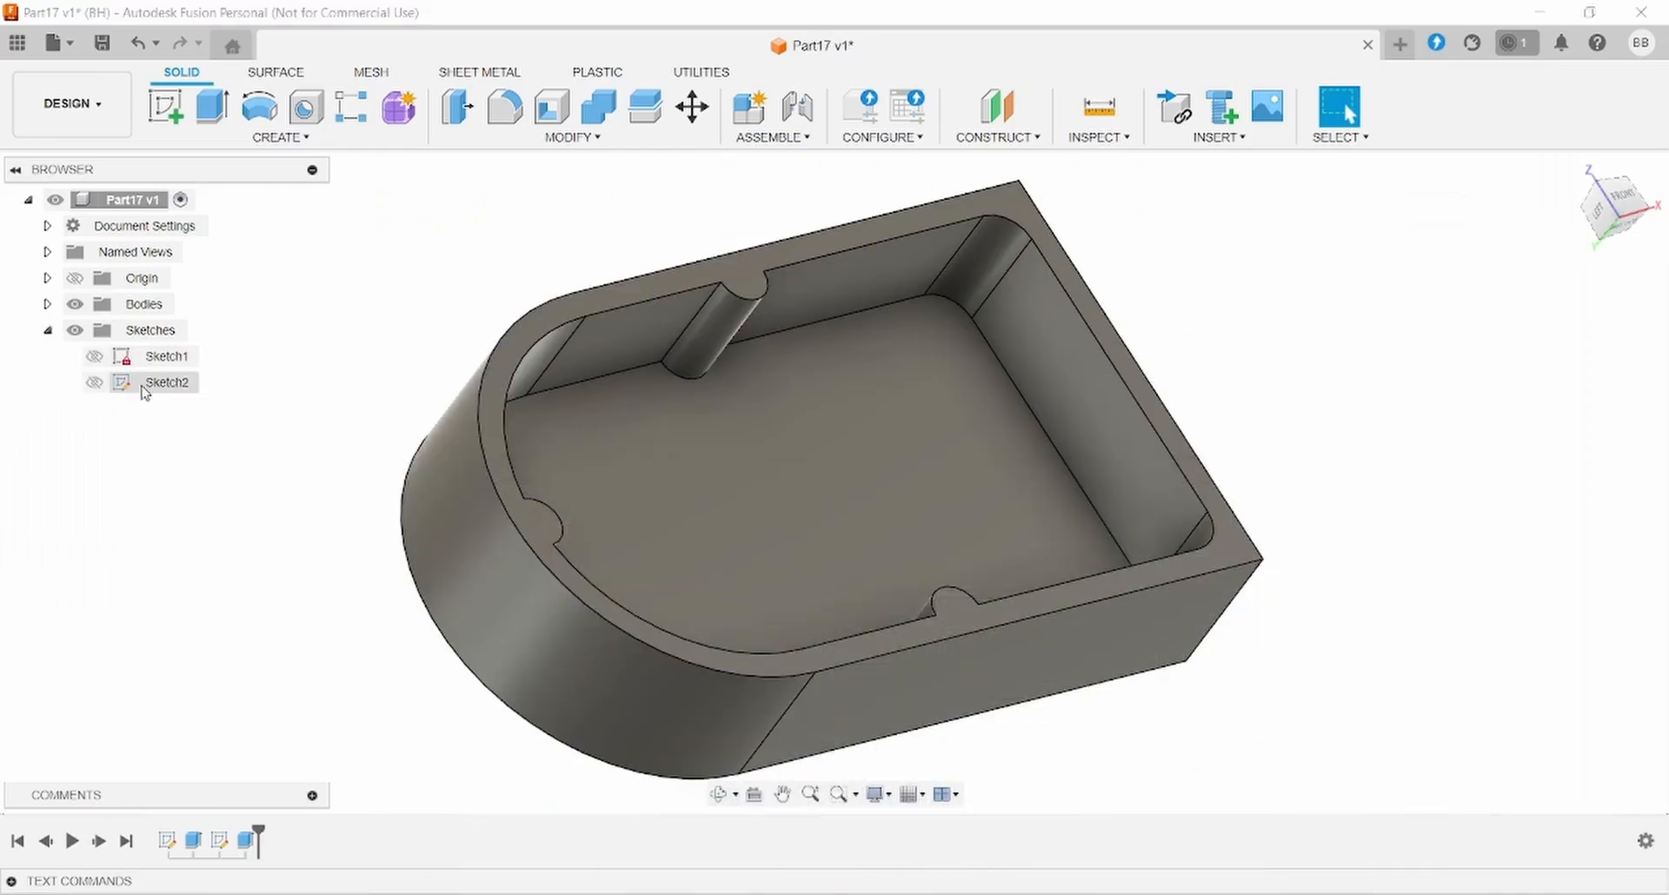
- Reopen Sketch2 and draw a circle centred on the right wall edge
left_click(166, 387)
right_click(165, 388)
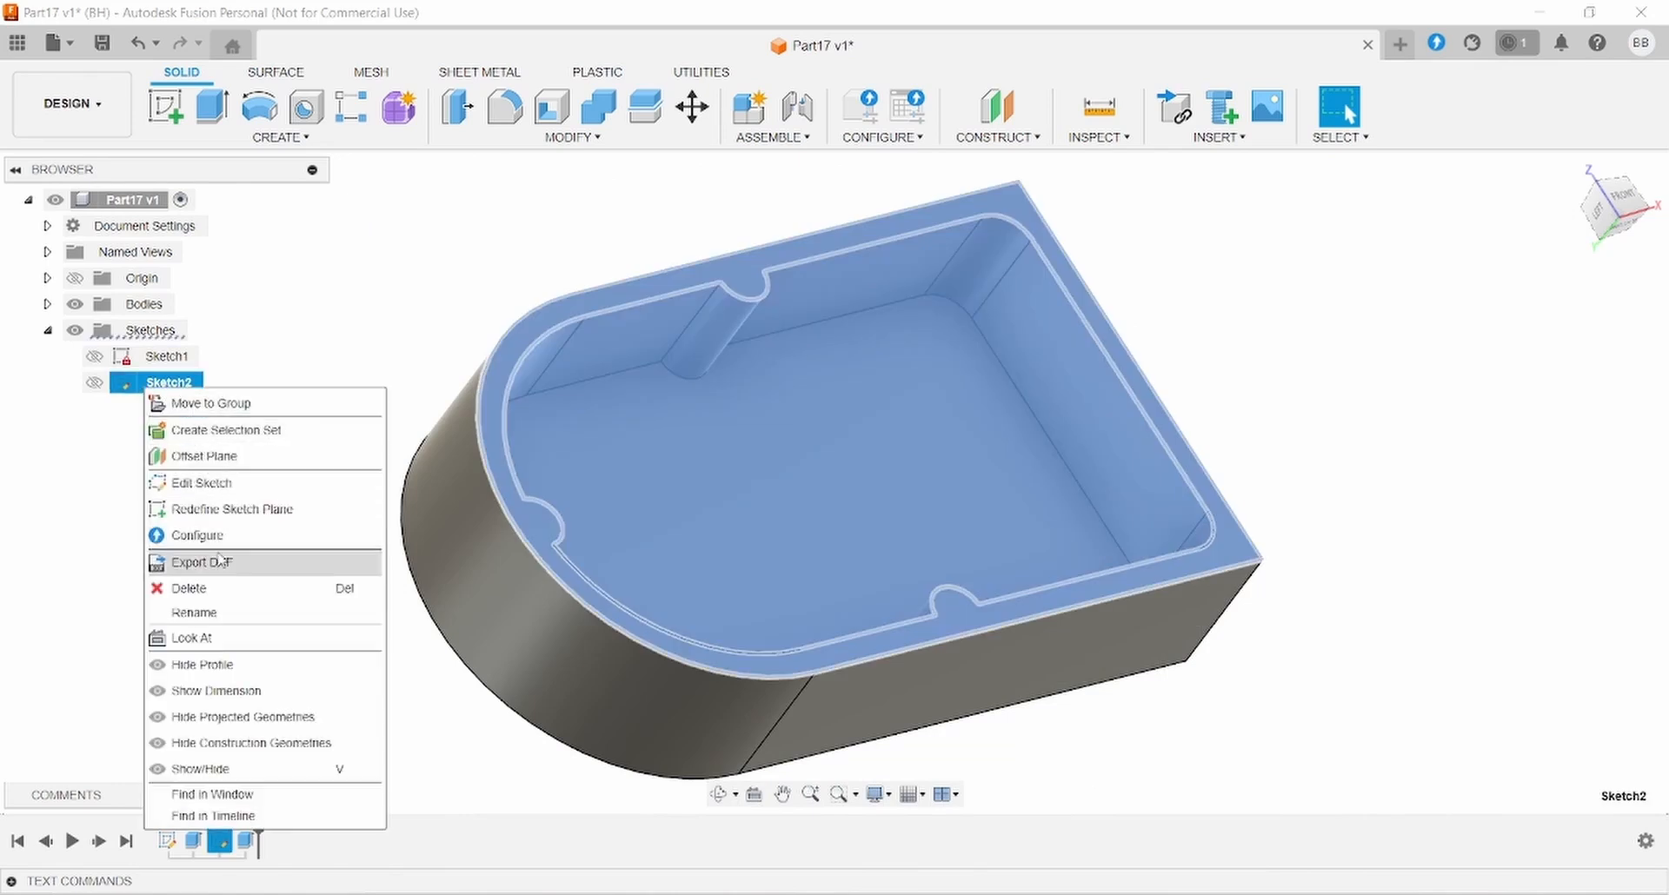
left_click(252, 485)
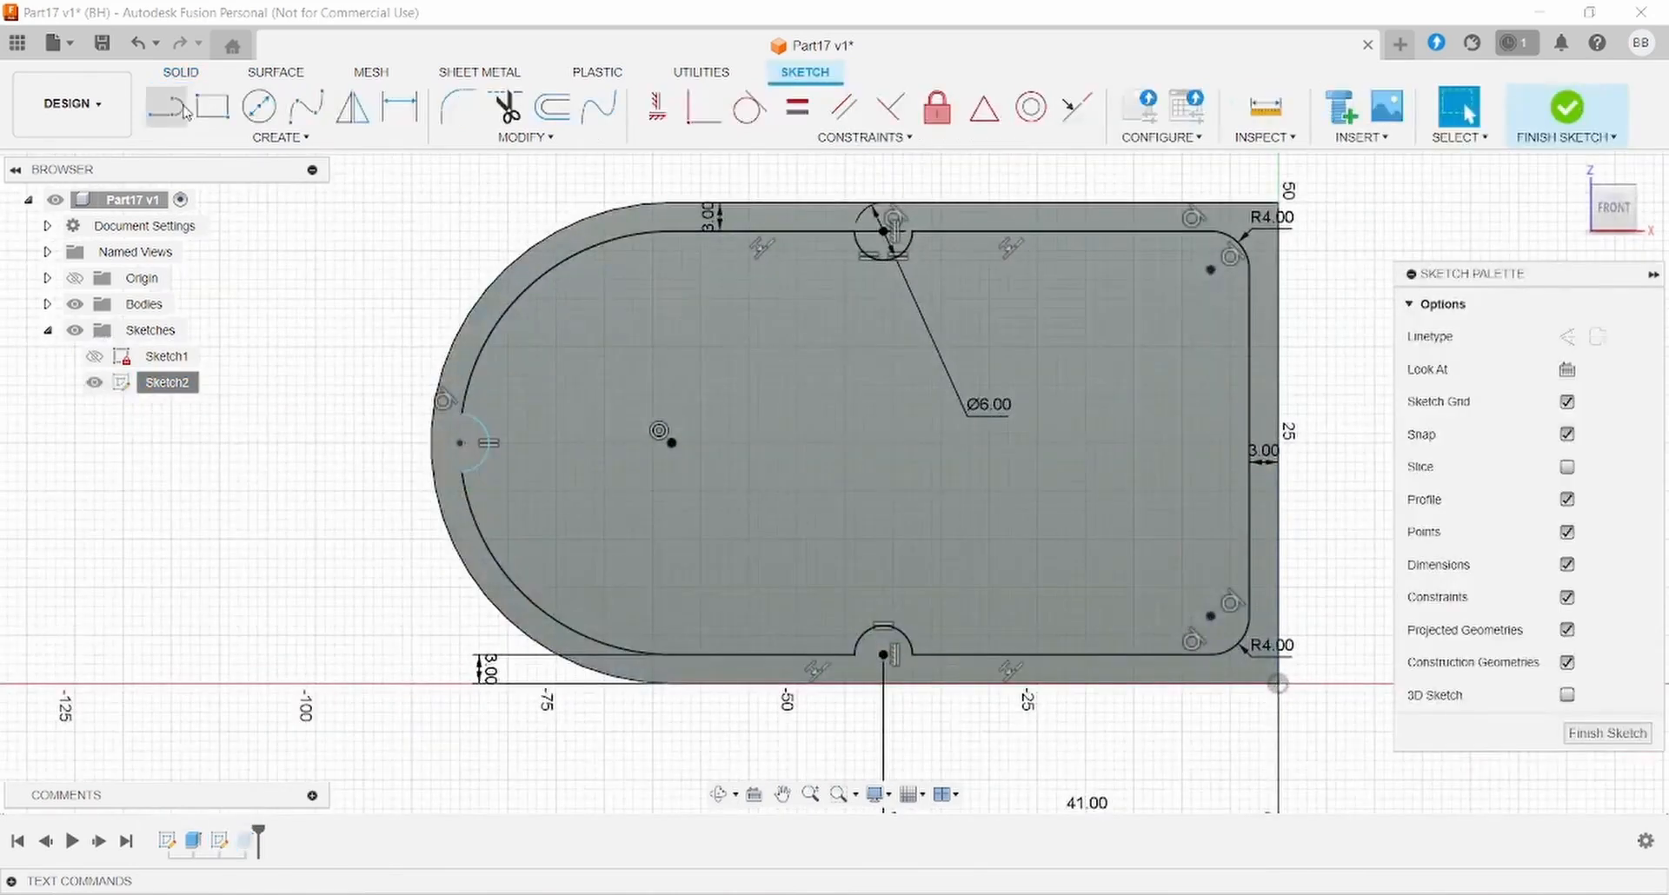
left_click(259, 106)
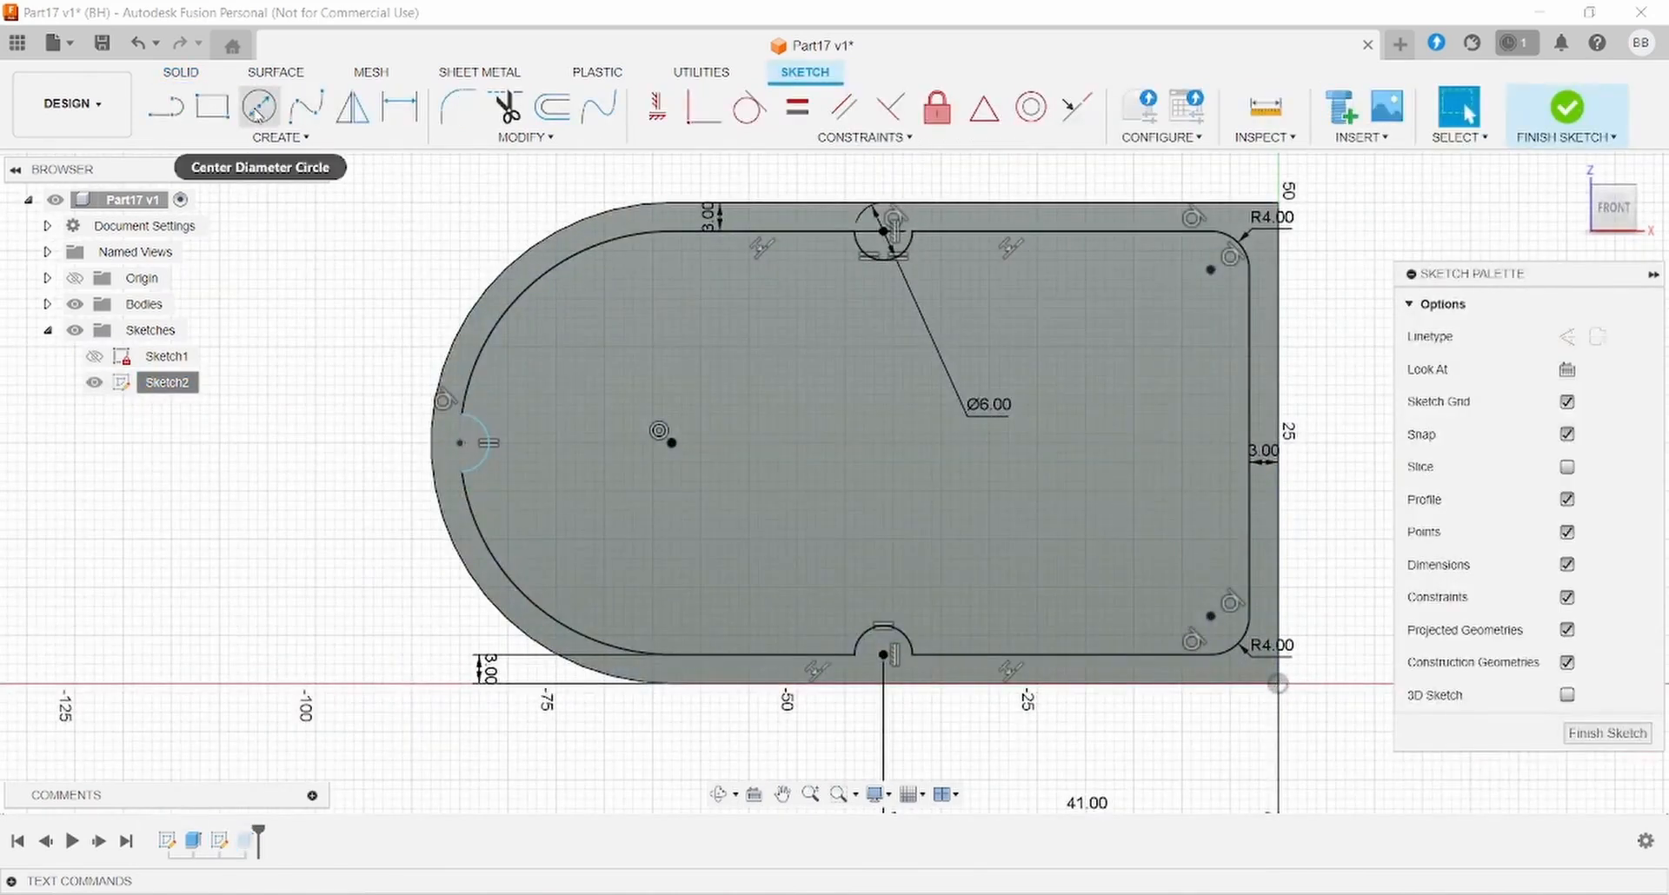
left_click(1249, 441)
type("3")
key("Return")
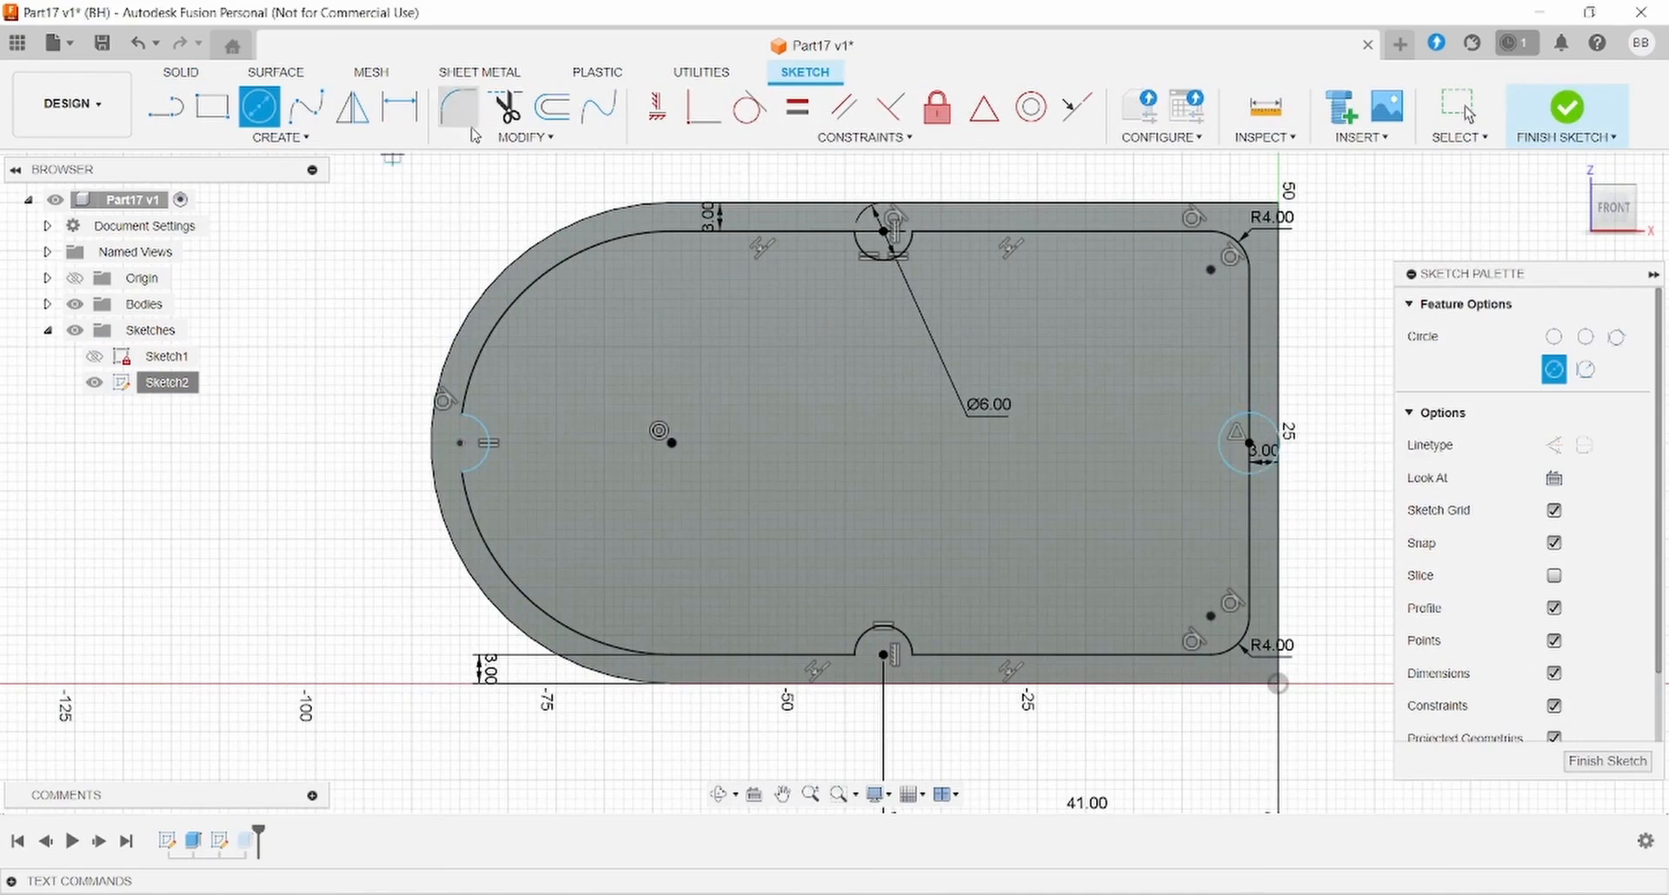
key("Escape")
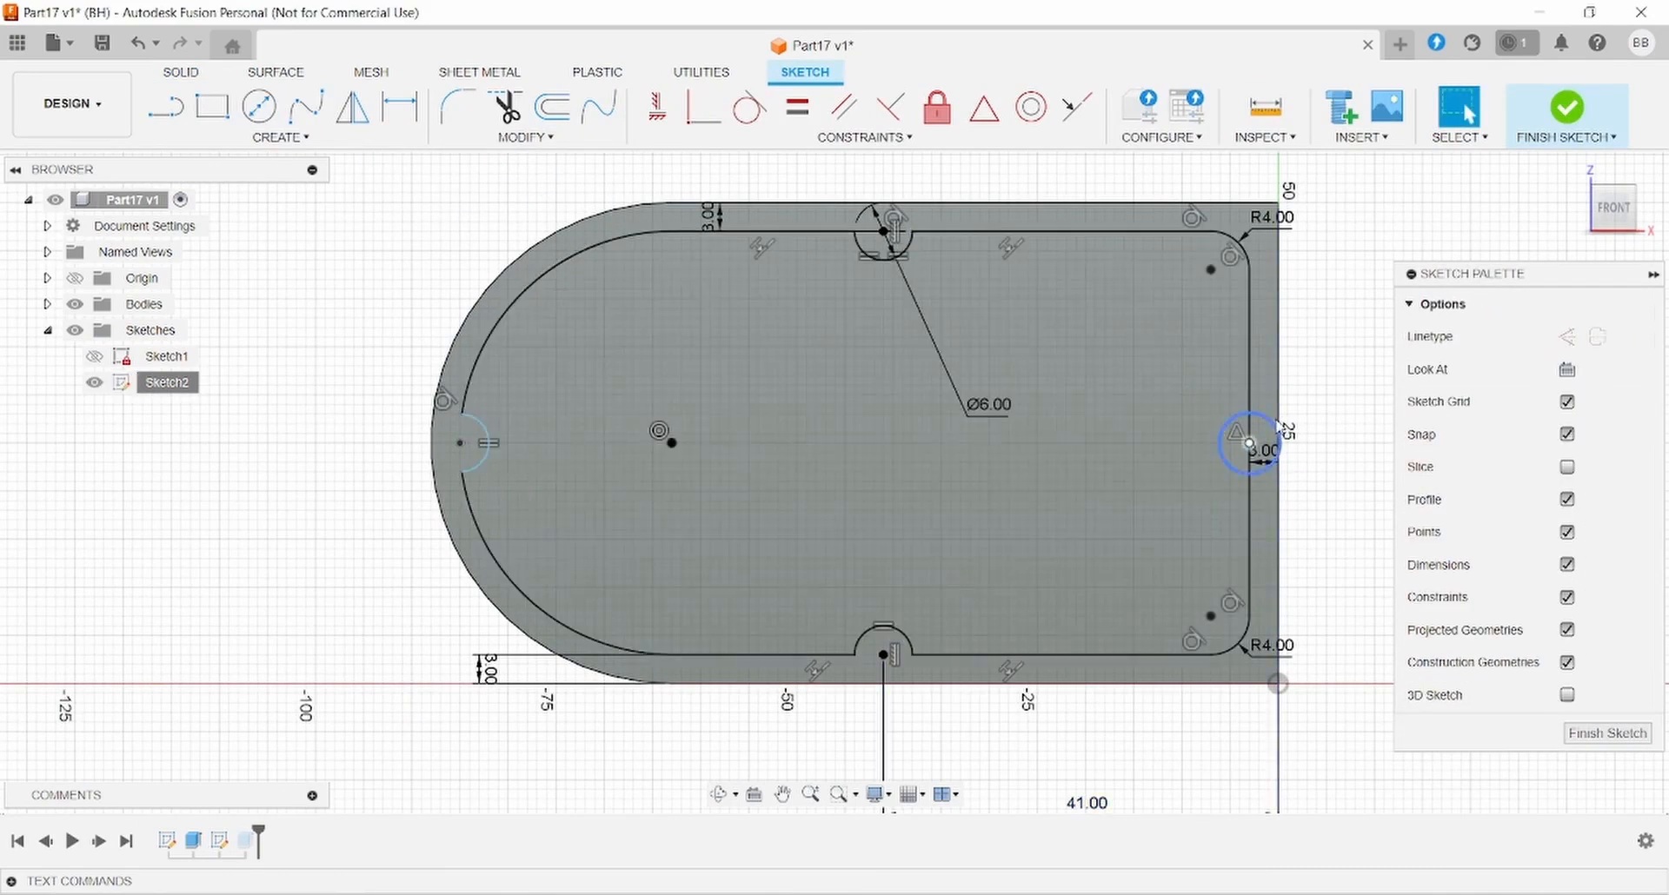
- Make the new circle equal to the left notch and trim away its outer half
left_click(1276, 432)
left_click(487, 433)
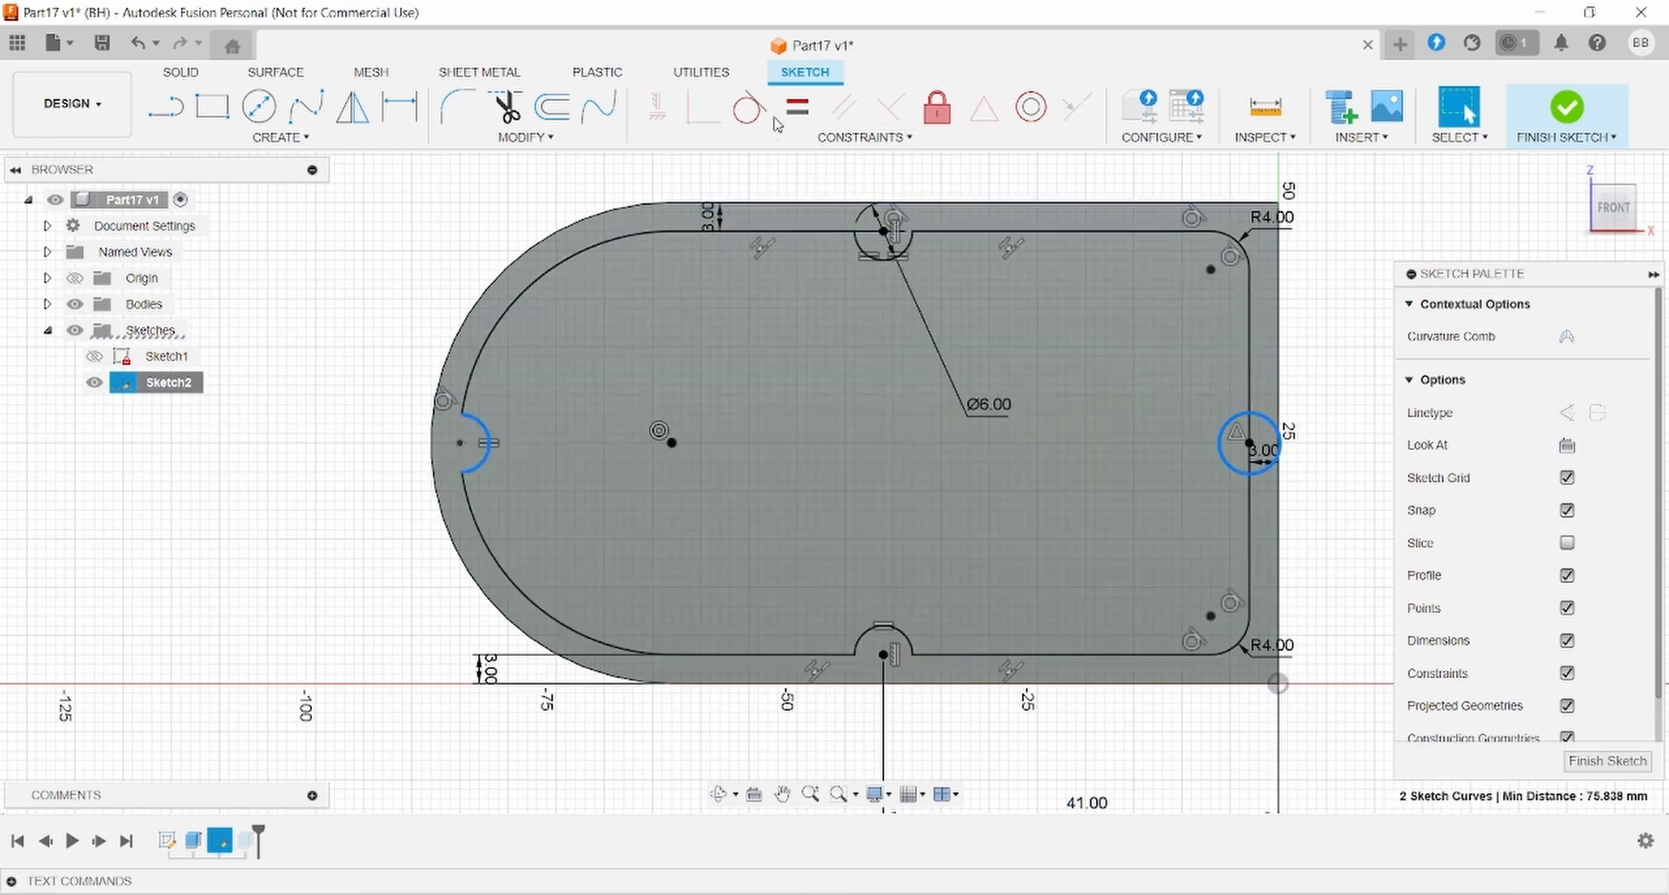
left_click(796, 106)
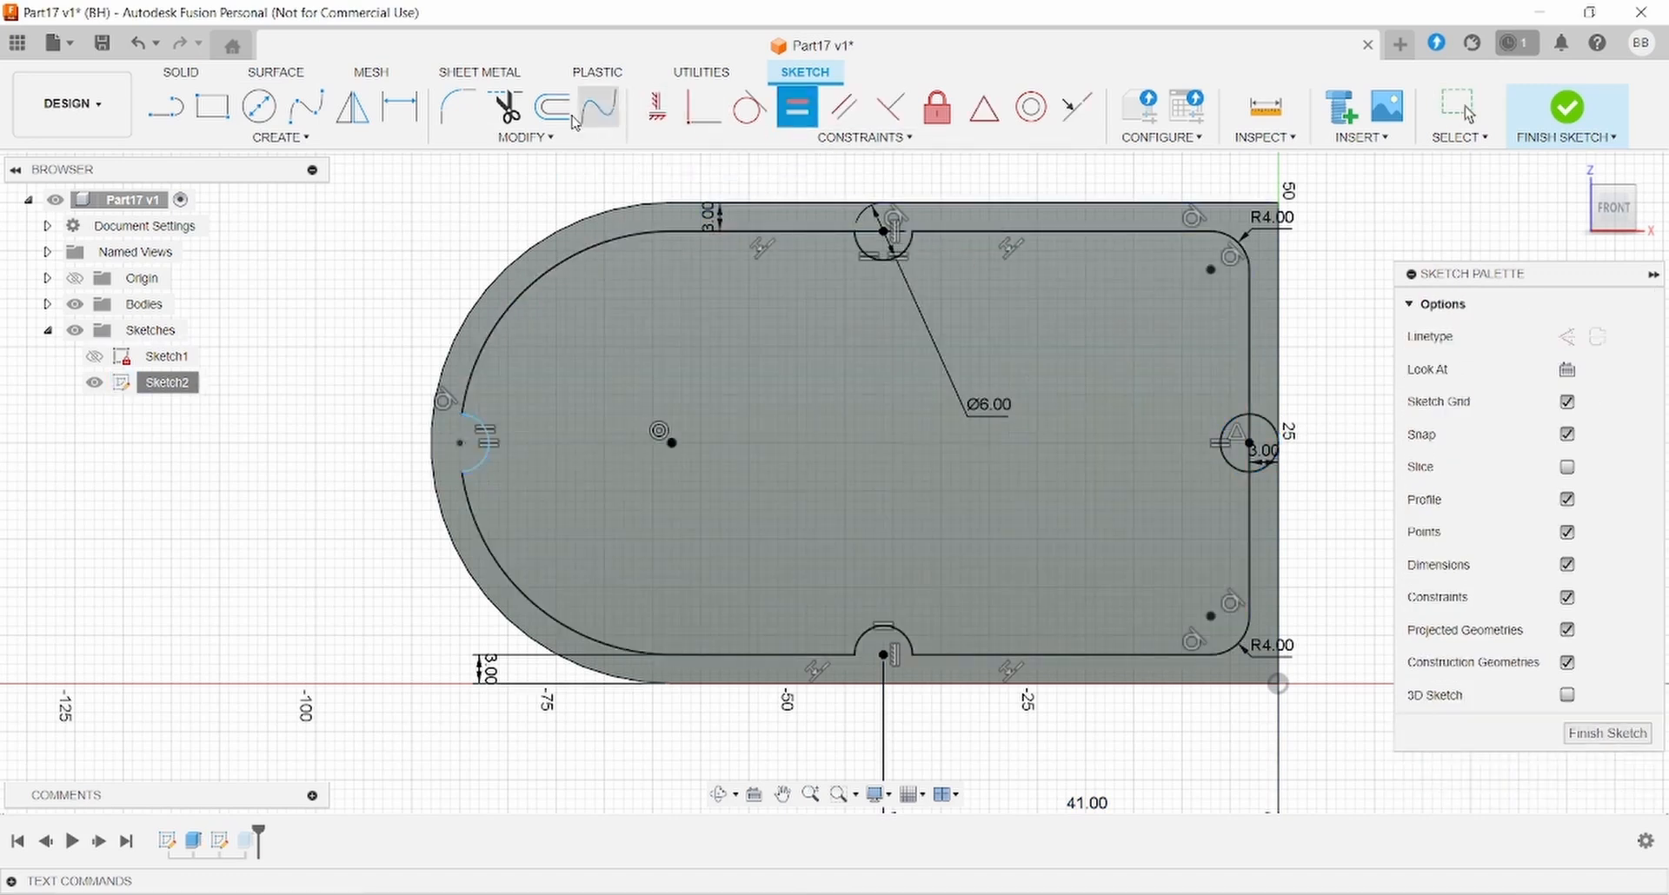
left_click(506, 106)
left_click(1265, 420)
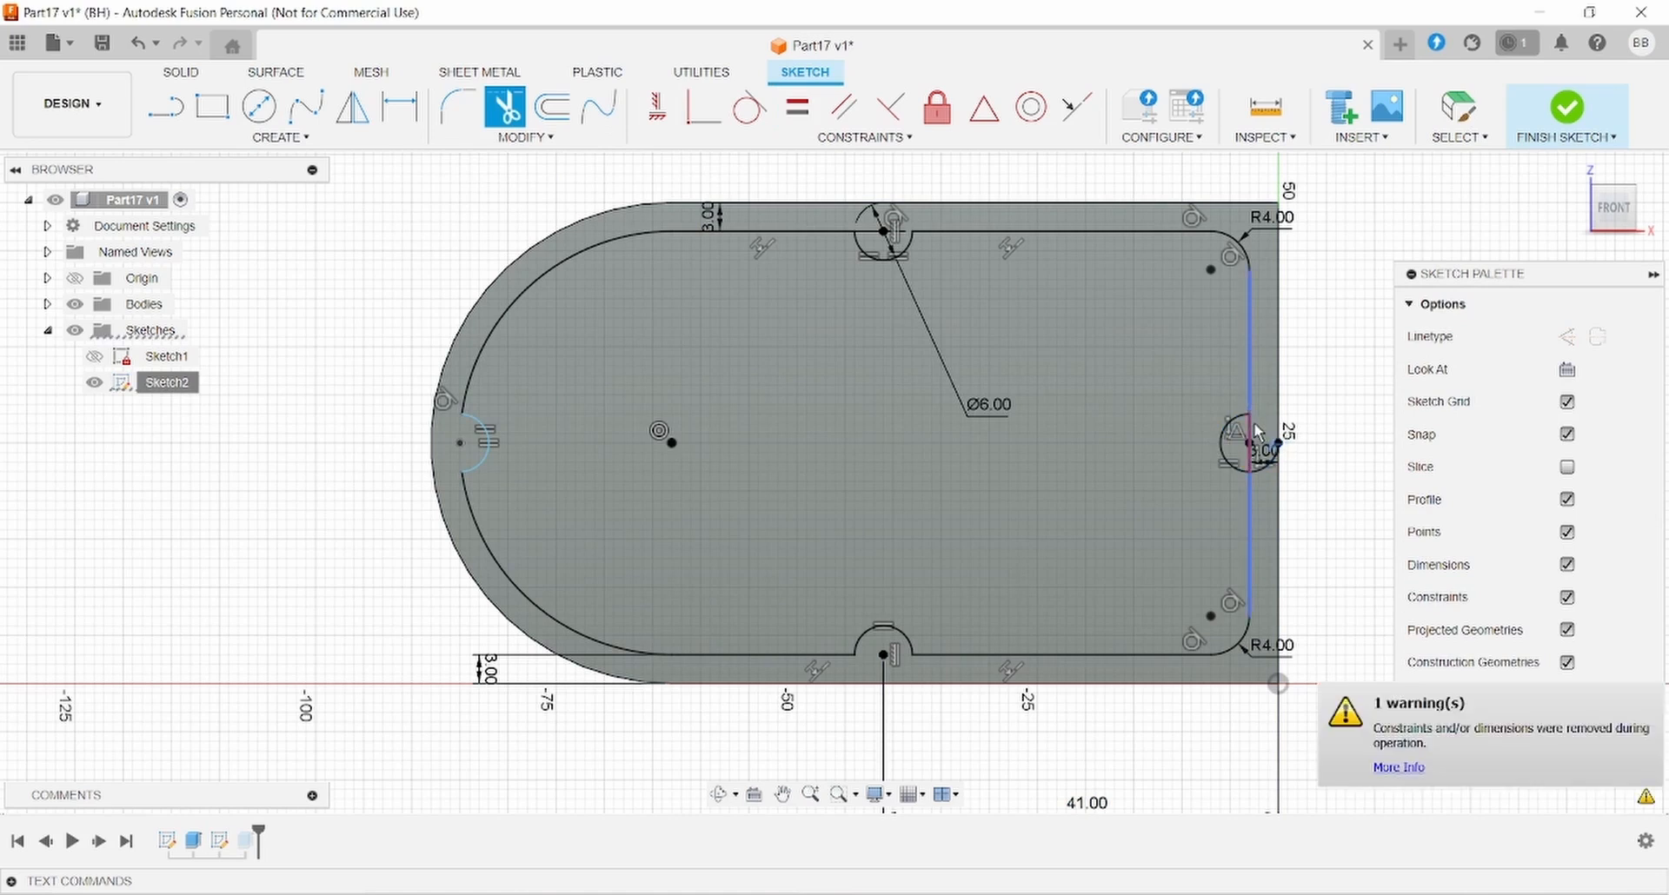
scroll(1249, 465, "up", 5)
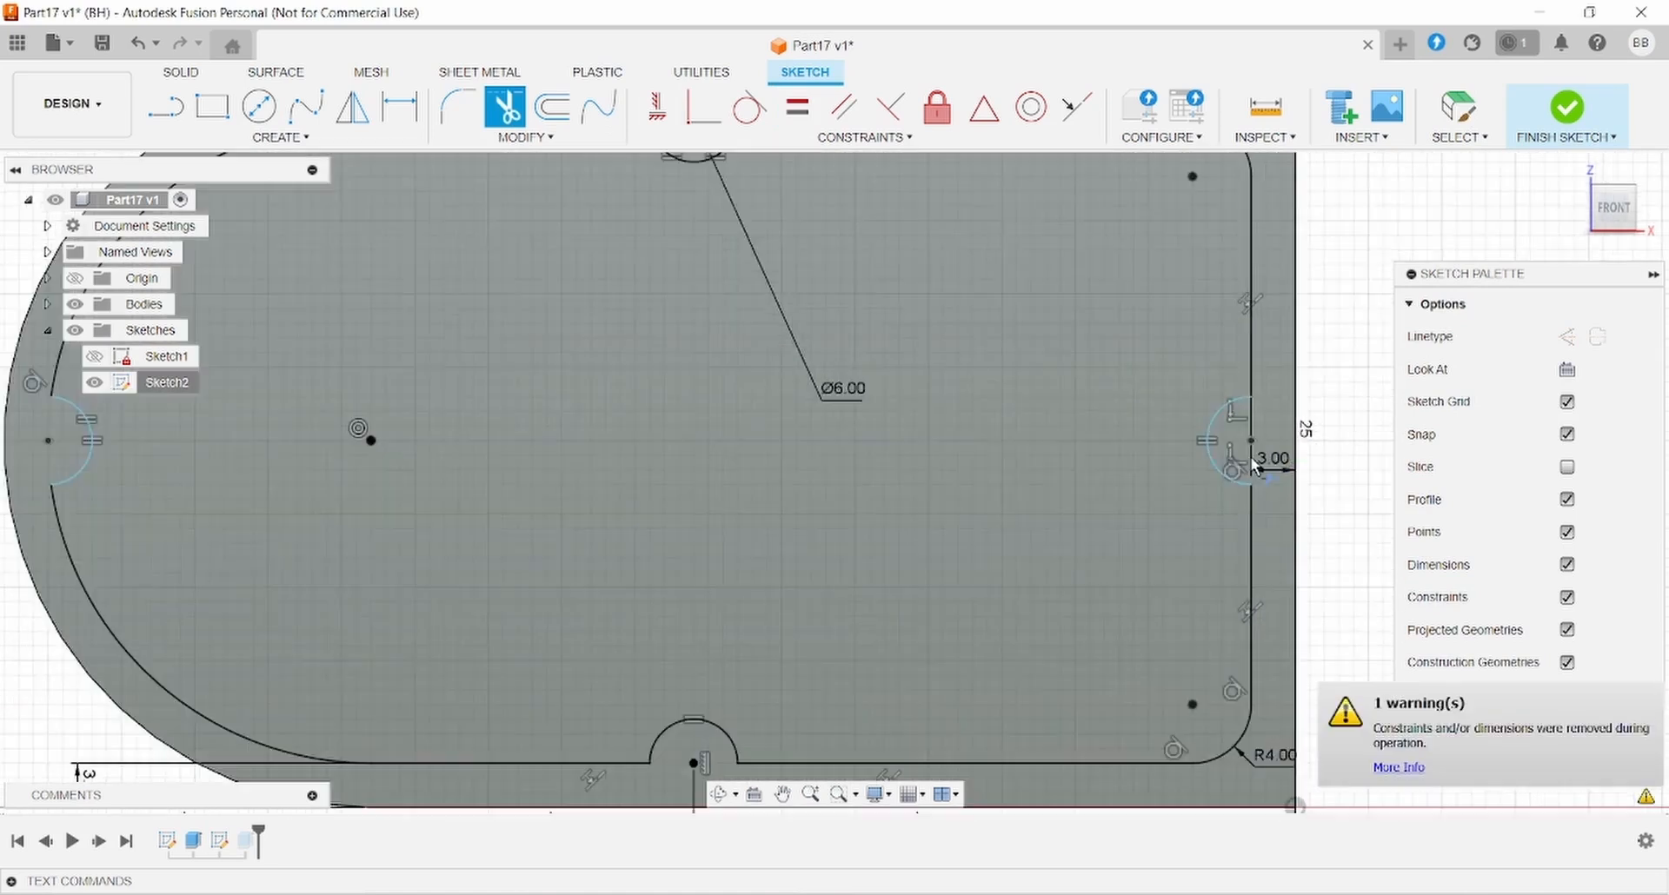
scroll(1170, 473, "down", 5)
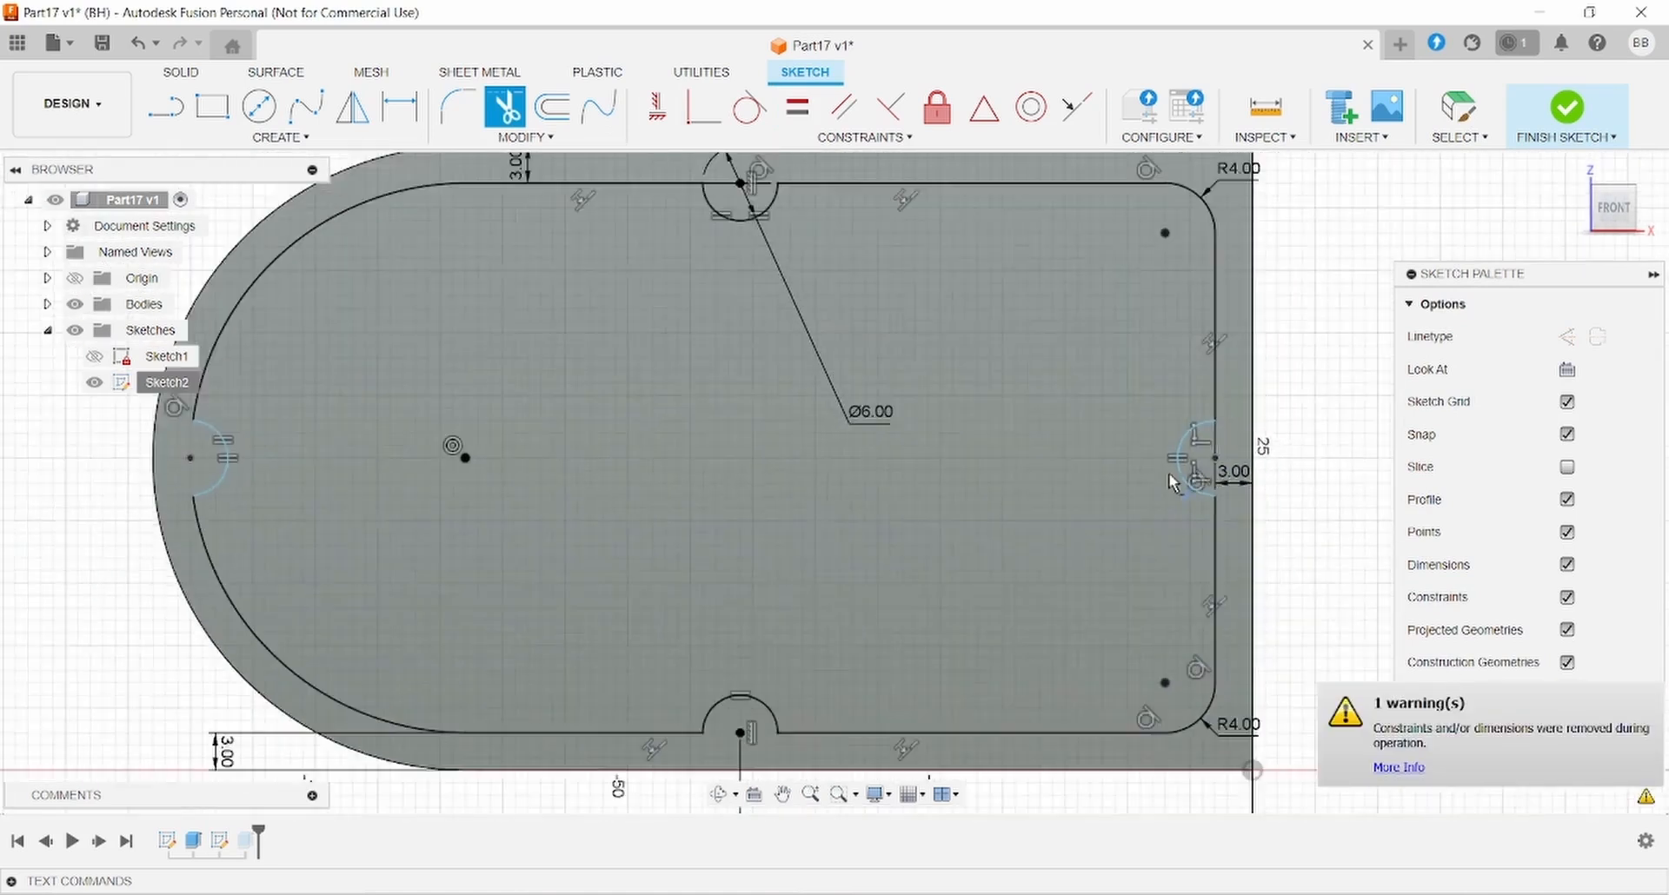
key("Escape")
- Finish Sketch2 and create Sketch3 on the pocket's floor face
left_click(1565, 109)
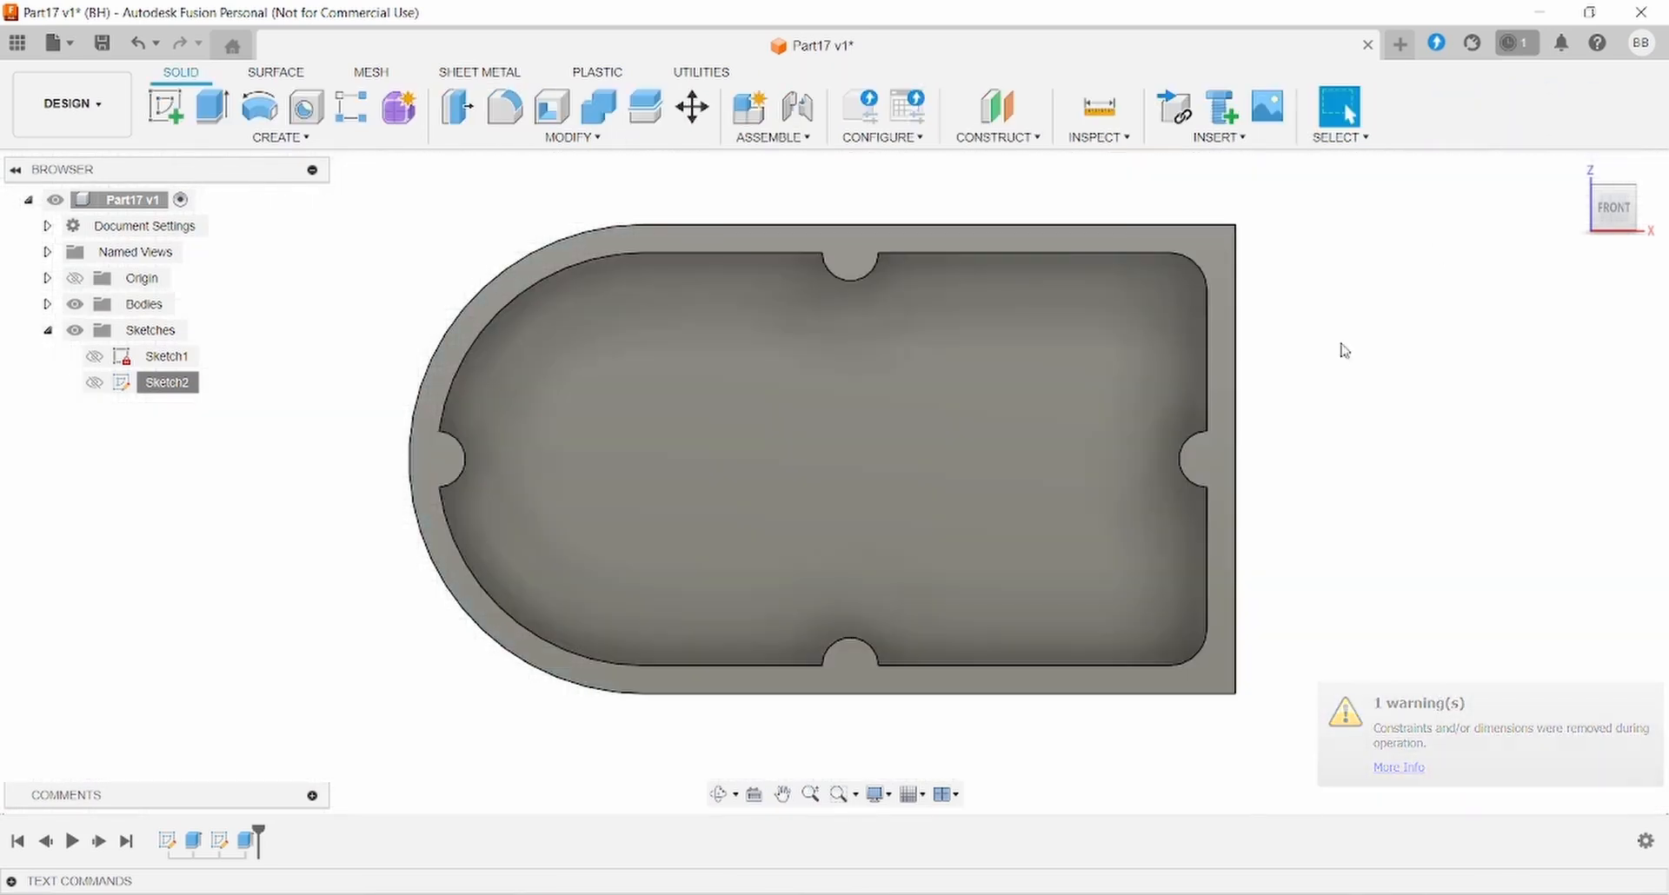
mouse_move(1330, 440)
middle_mouse_down("shift")
mouse_move(1382, 388)
mouse_move(1468, 374)
mouse_move(1364, 260)
mouse_move(1285, 242)
mouse_move(1443, 304)
middle_mouse_up("shift")
middle_click_drag(1375, 370, 1350, 359, "shift")
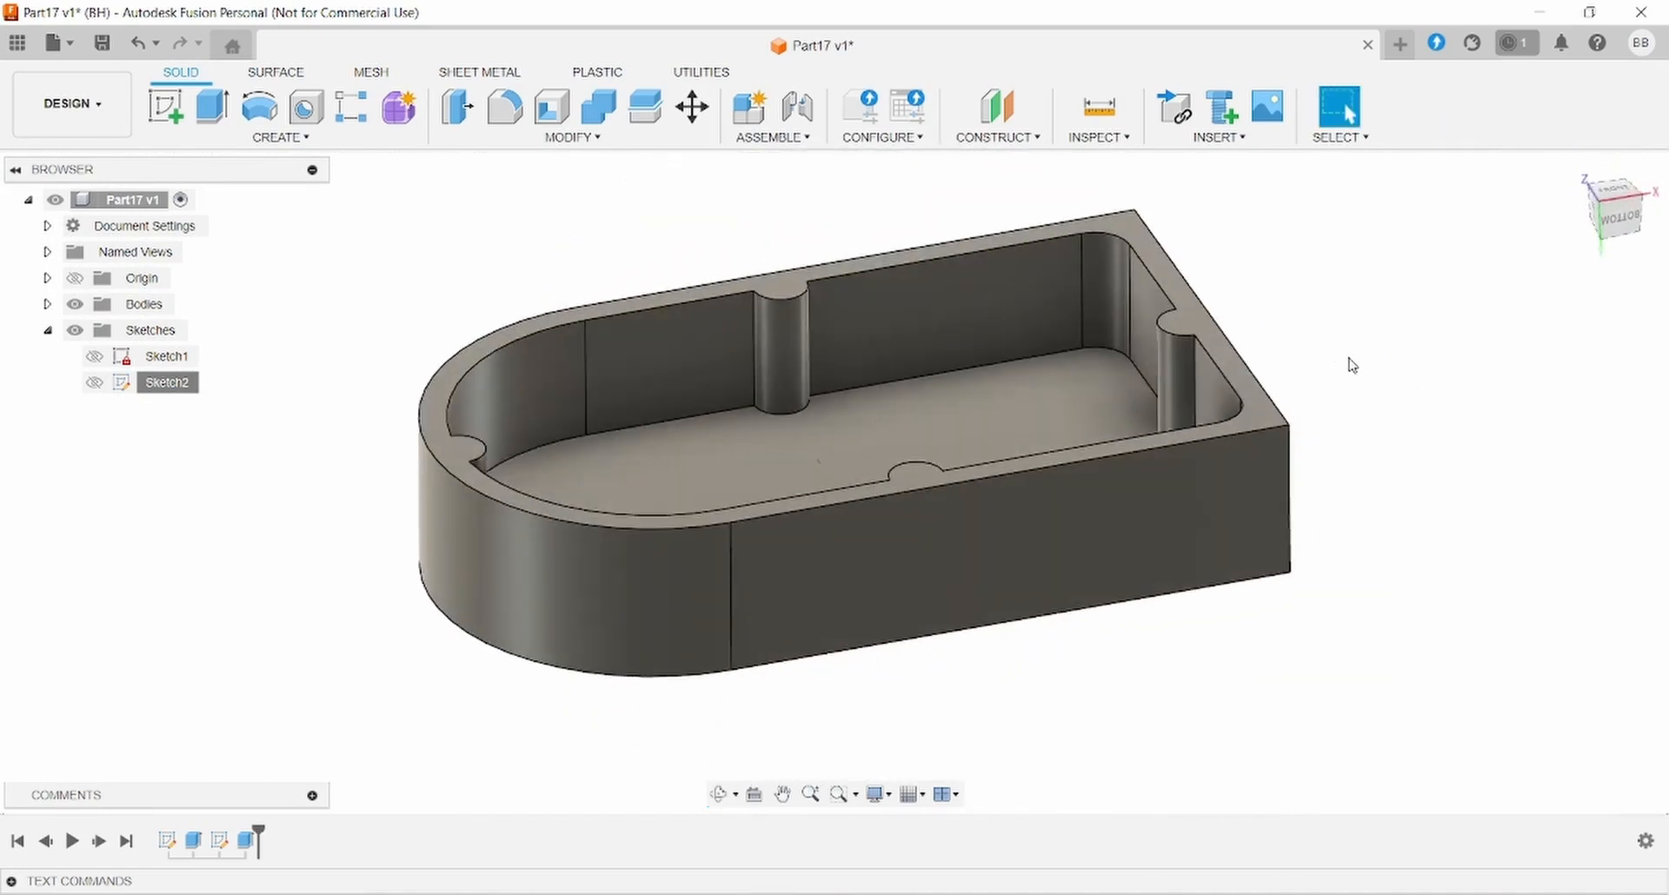
scroll(1350, 359, "down", 1)
left_click(793, 893)
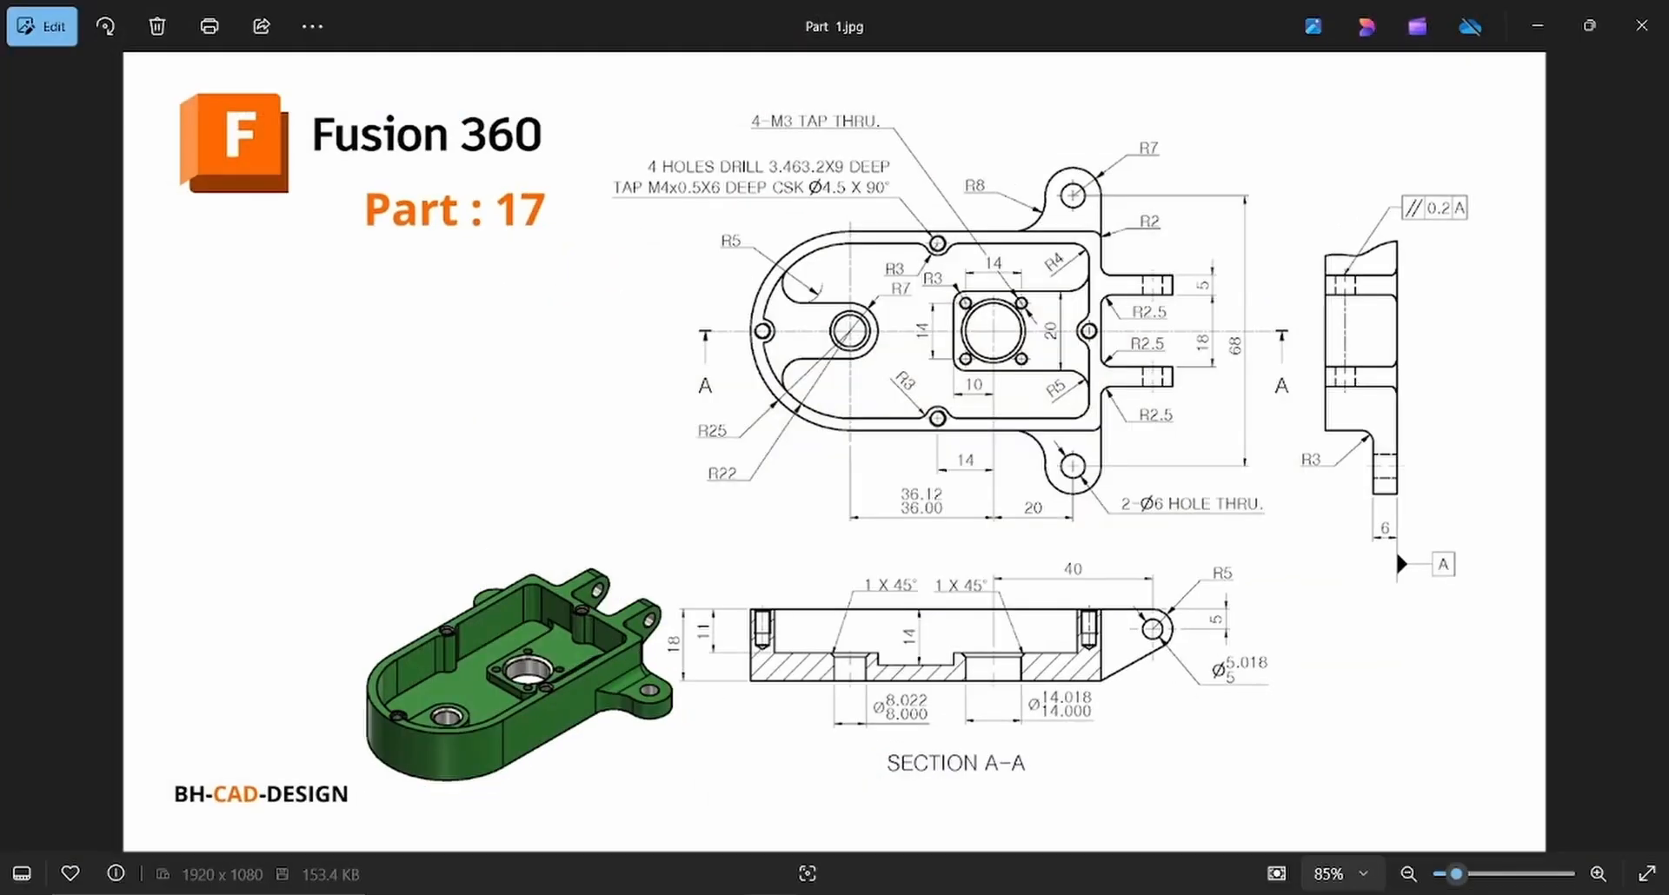
left_click(793, 894)
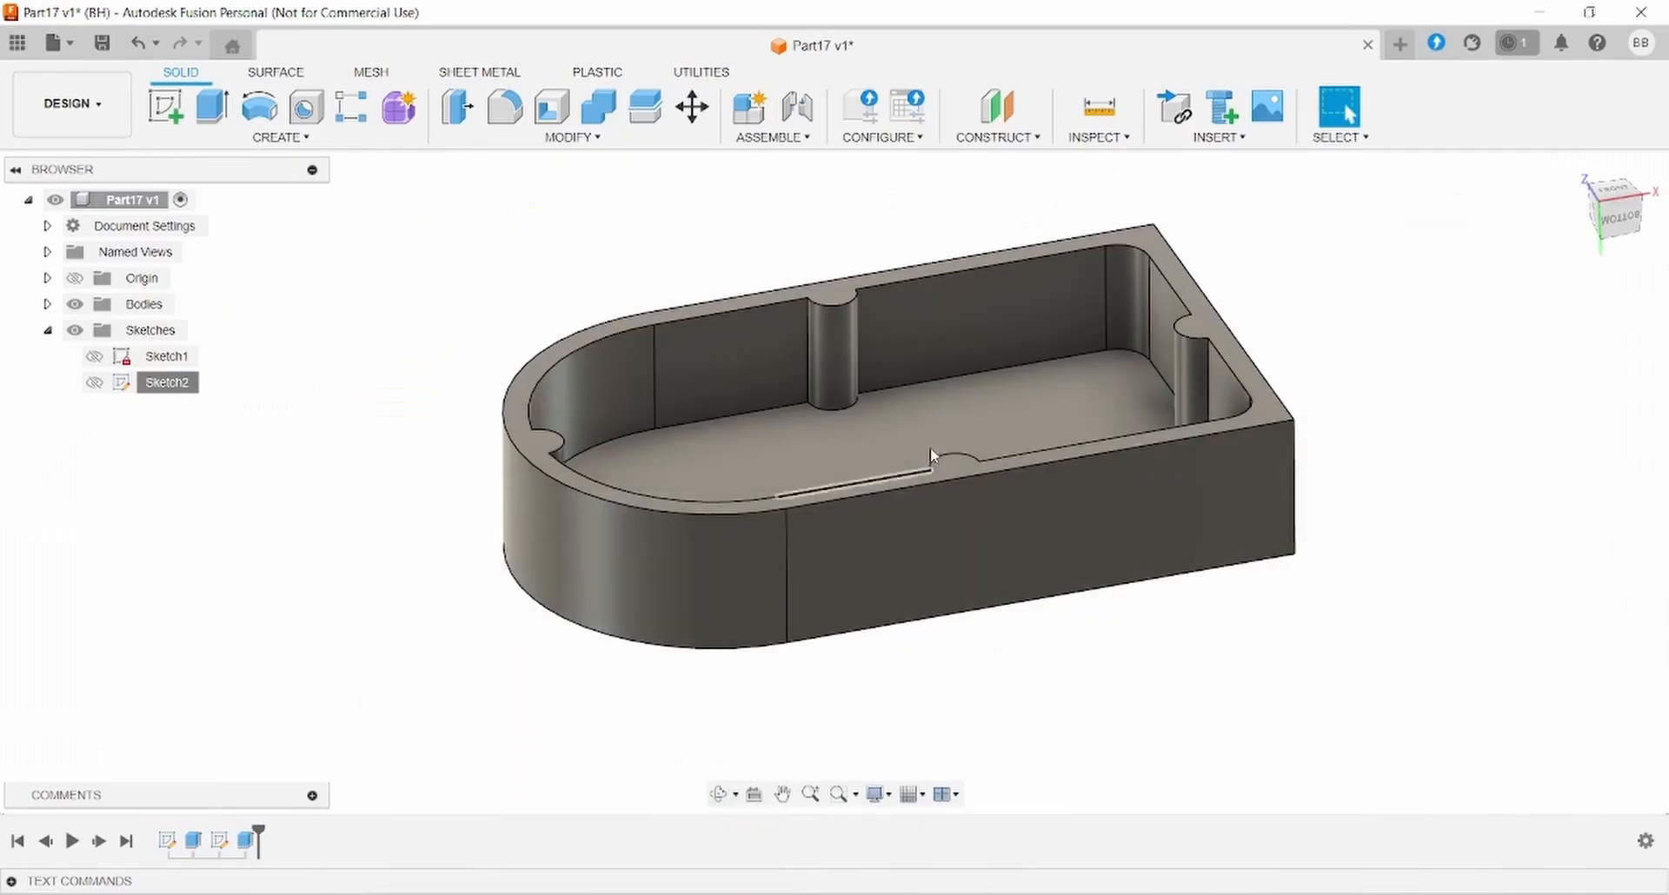
left_click(883, 411)
left_click(157, 107)
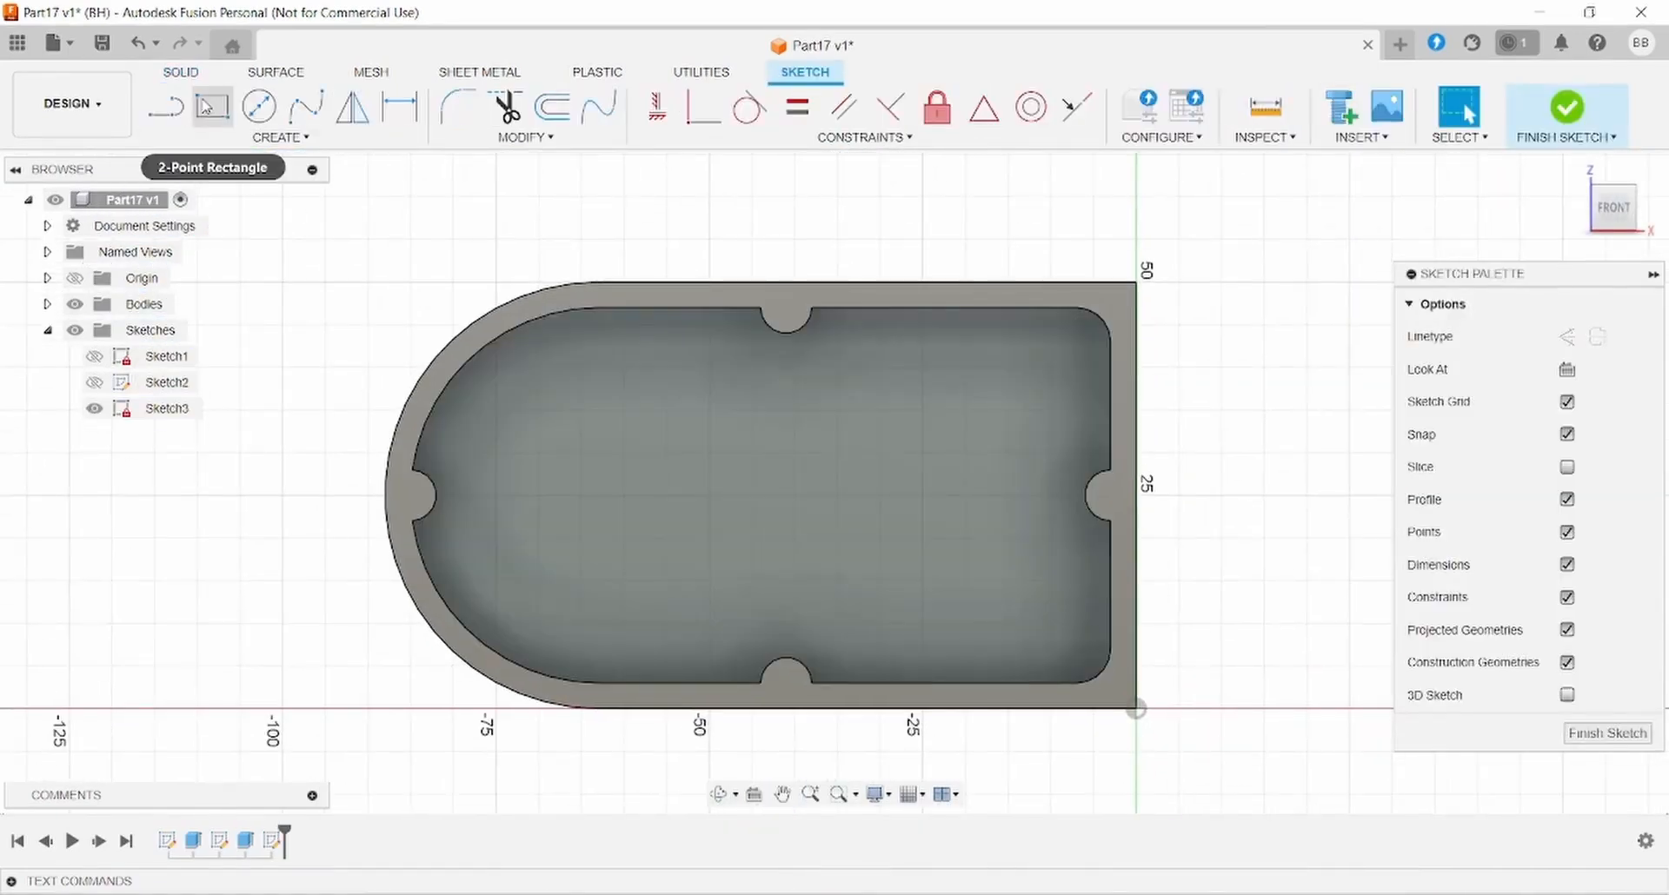
- Draw a rectangle with lines against the right inner wall, then check the reference drawing
left_click(166, 106)
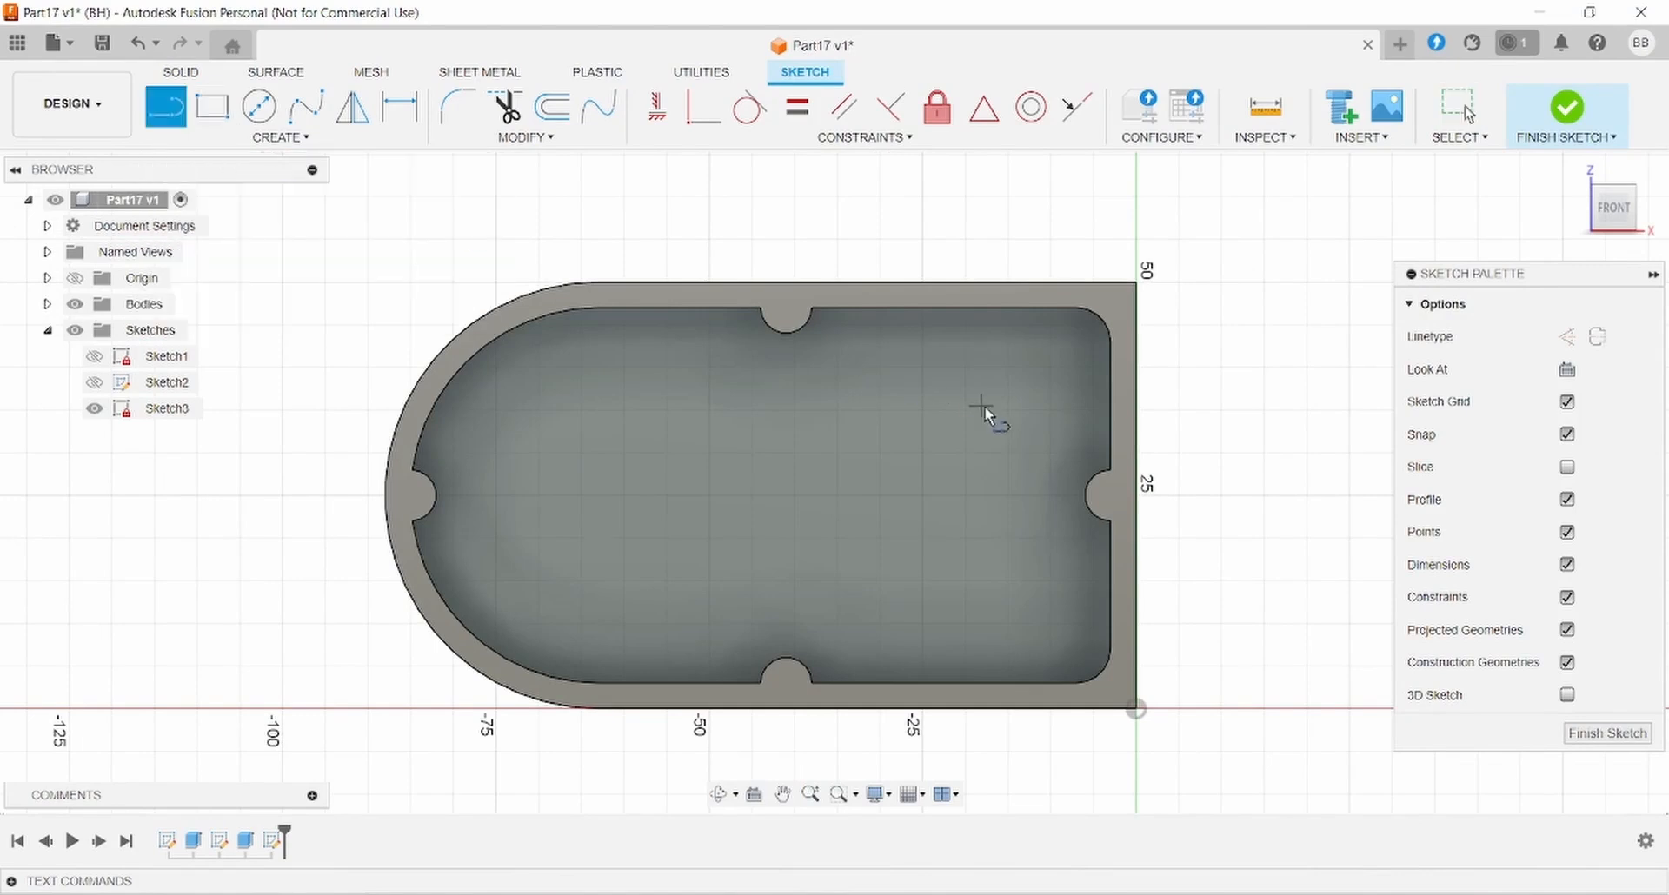
left_click(1110, 412)
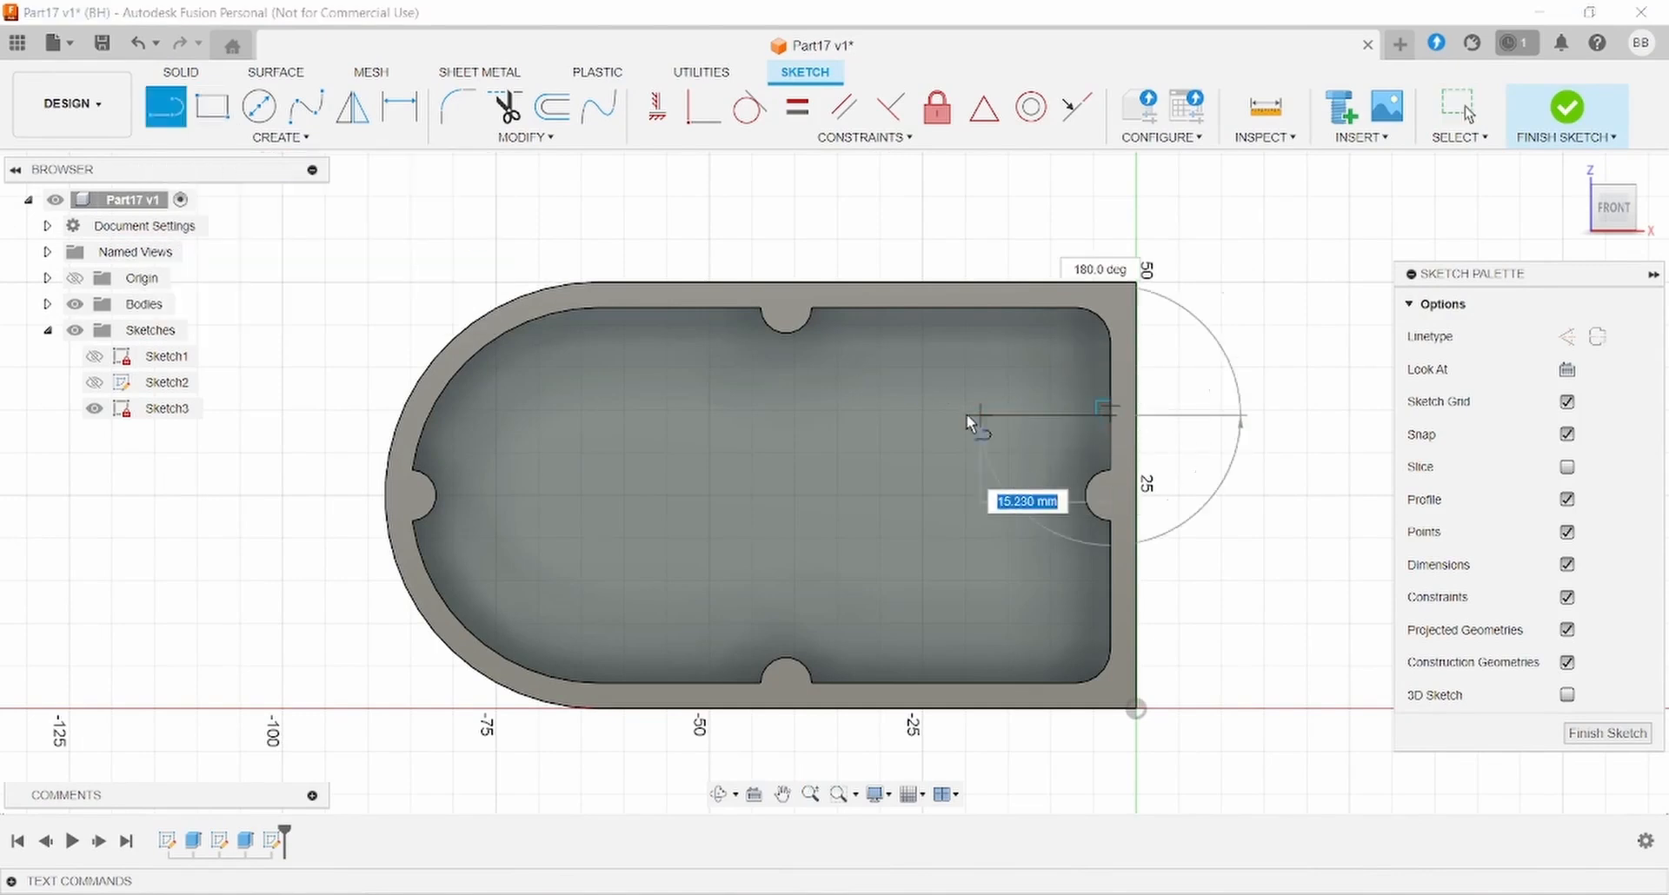
left_click(904, 415)
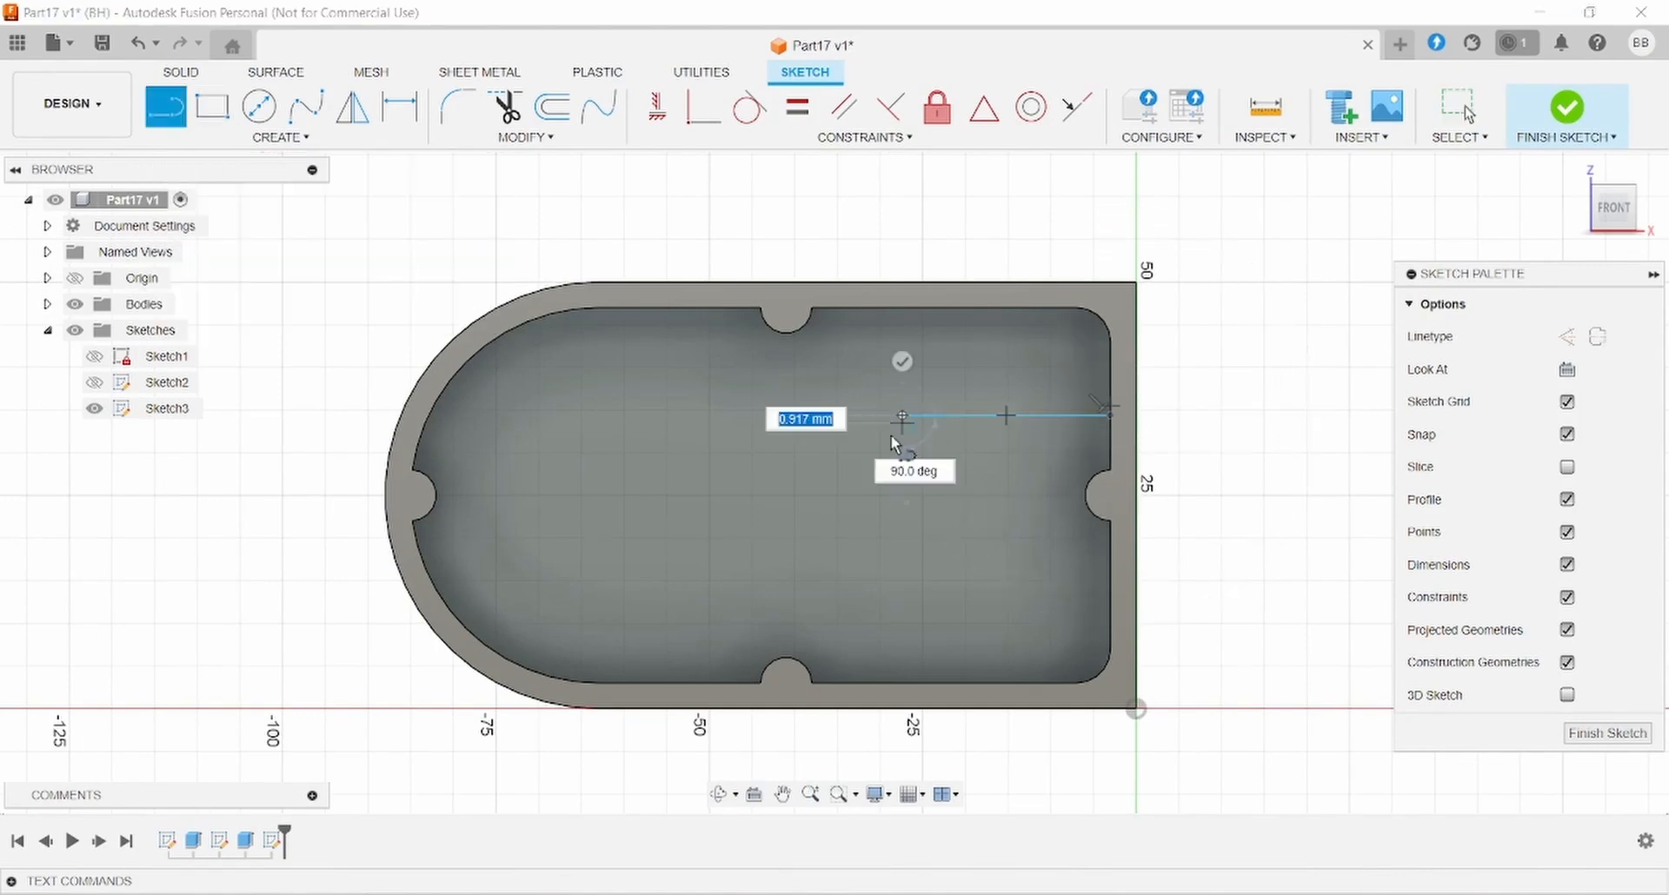
left_click(902, 566)
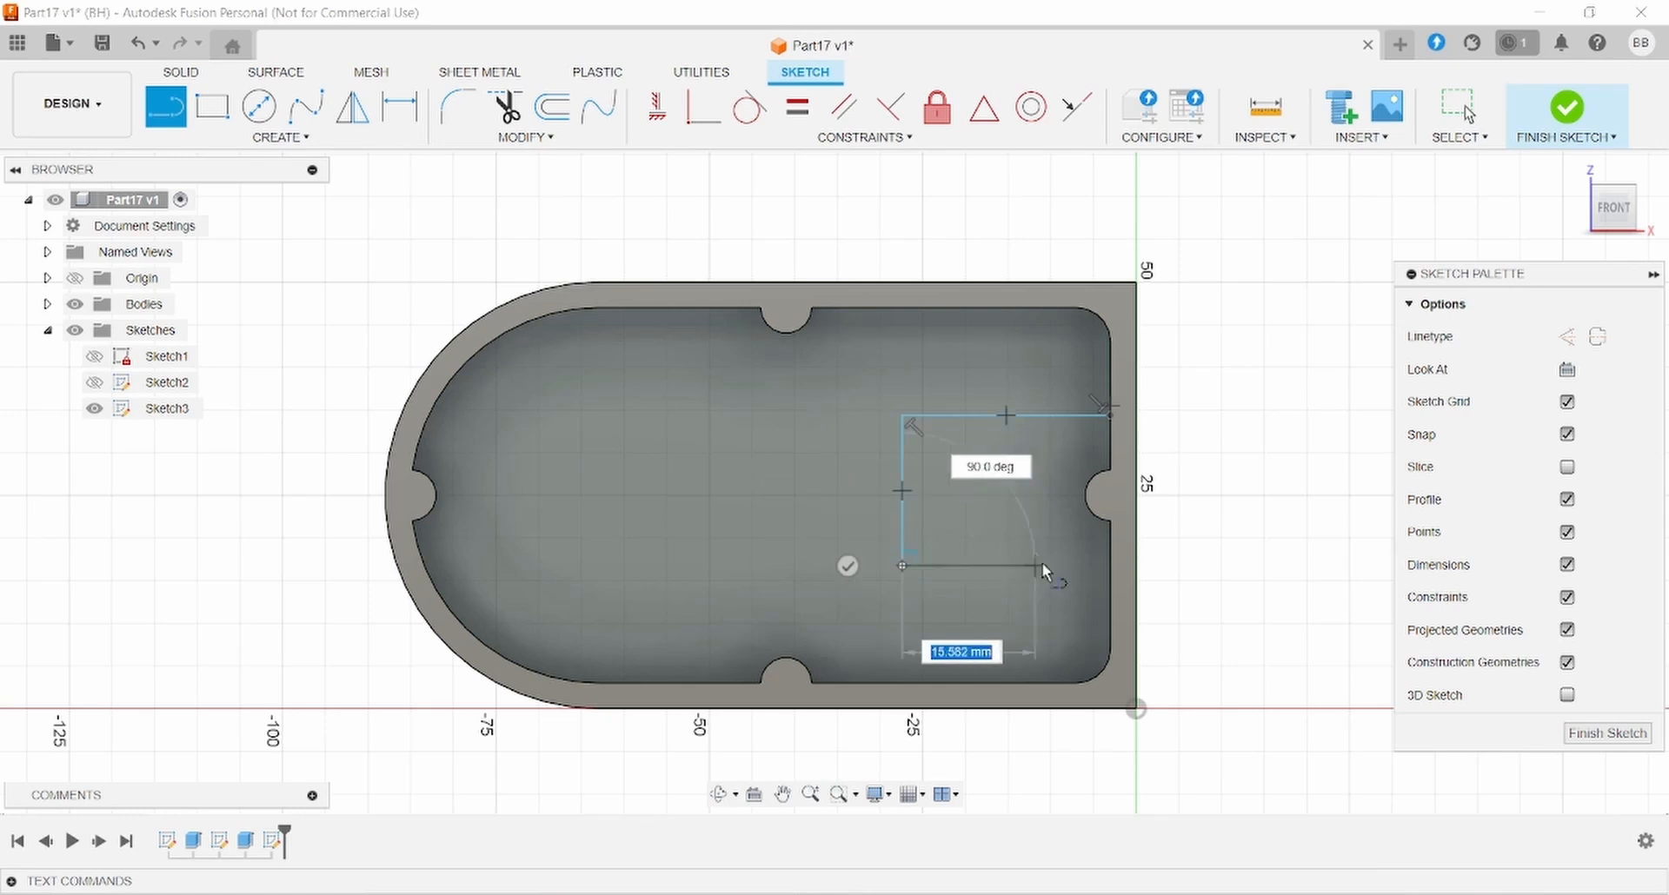
left_click(1109, 566)
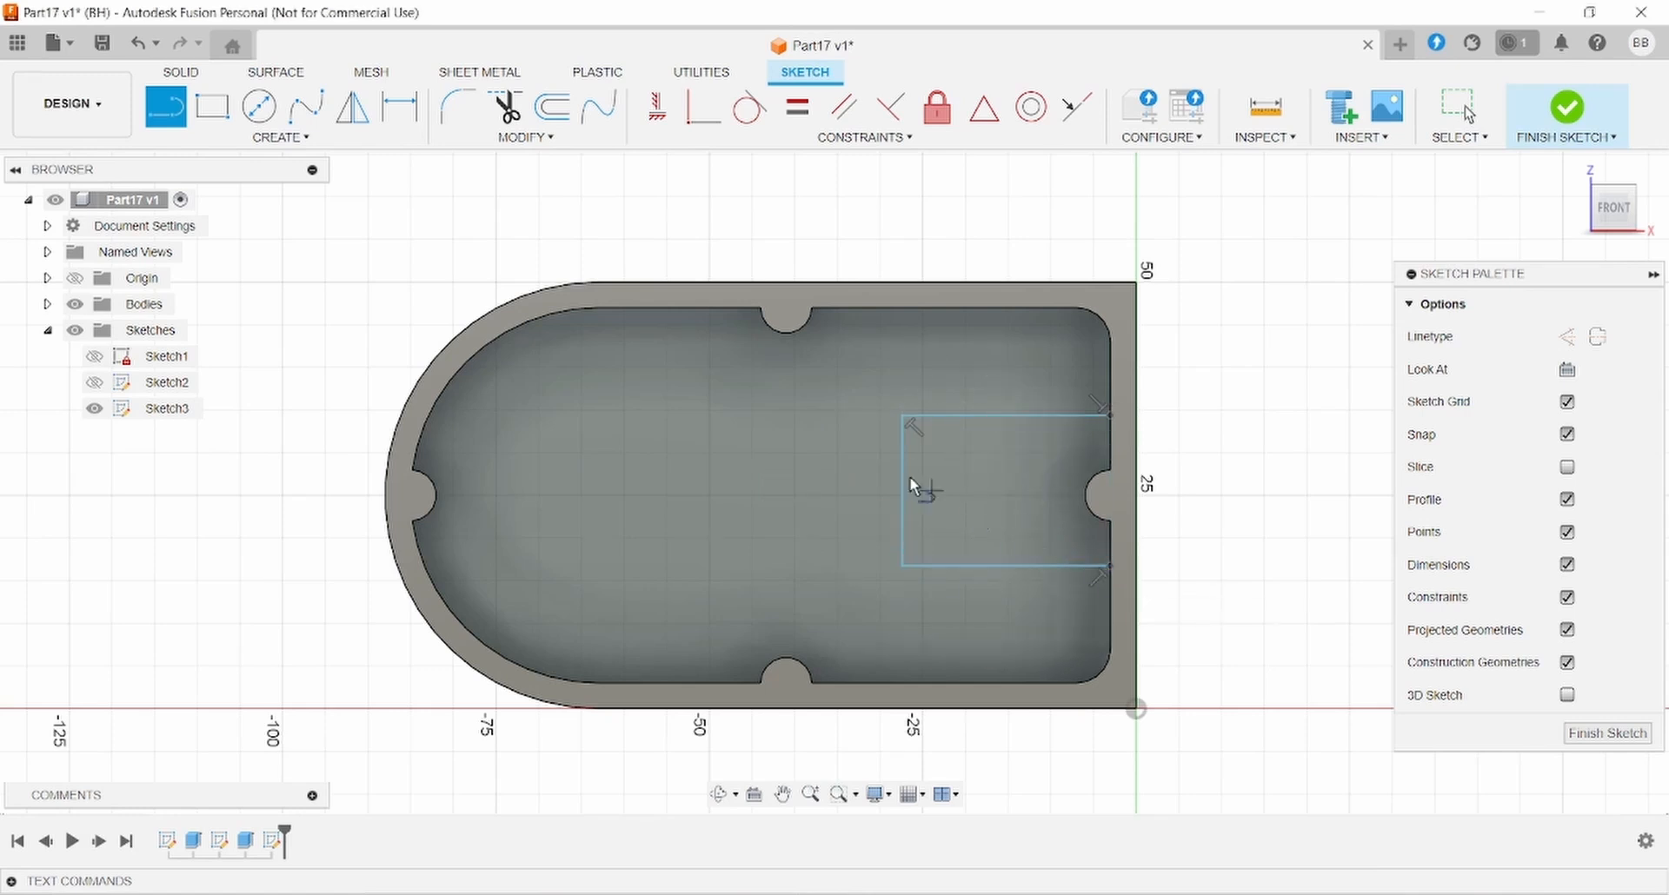
left_click(720, 894)
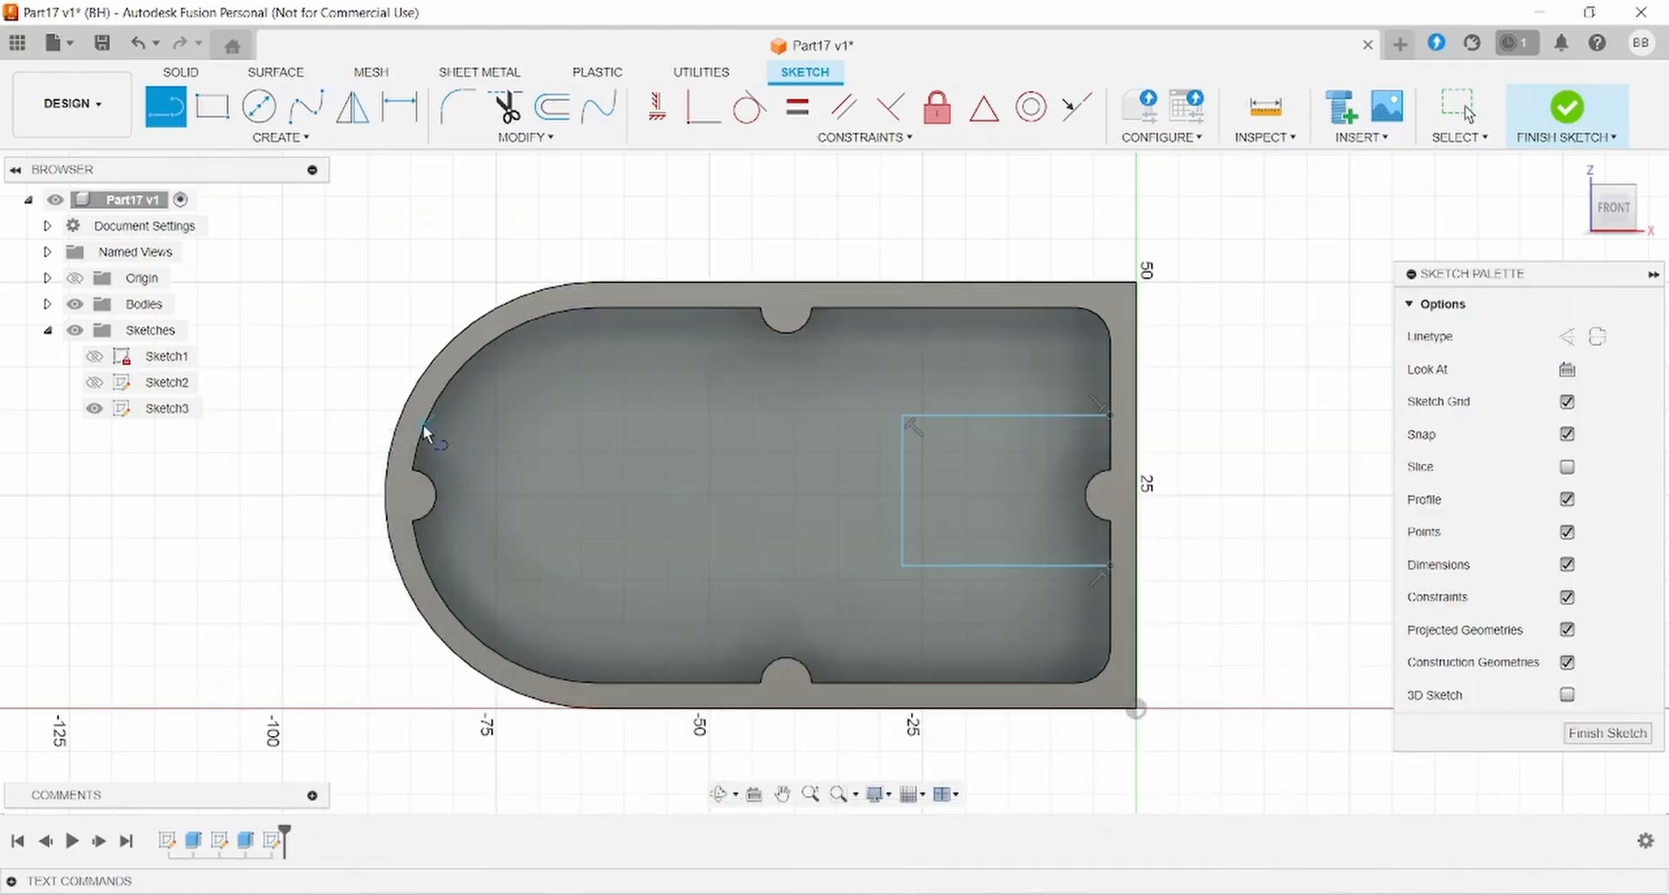
- Draw a horizontal line from the left curved wall, ending in a three-point semicircular arc
left_click(424, 424)
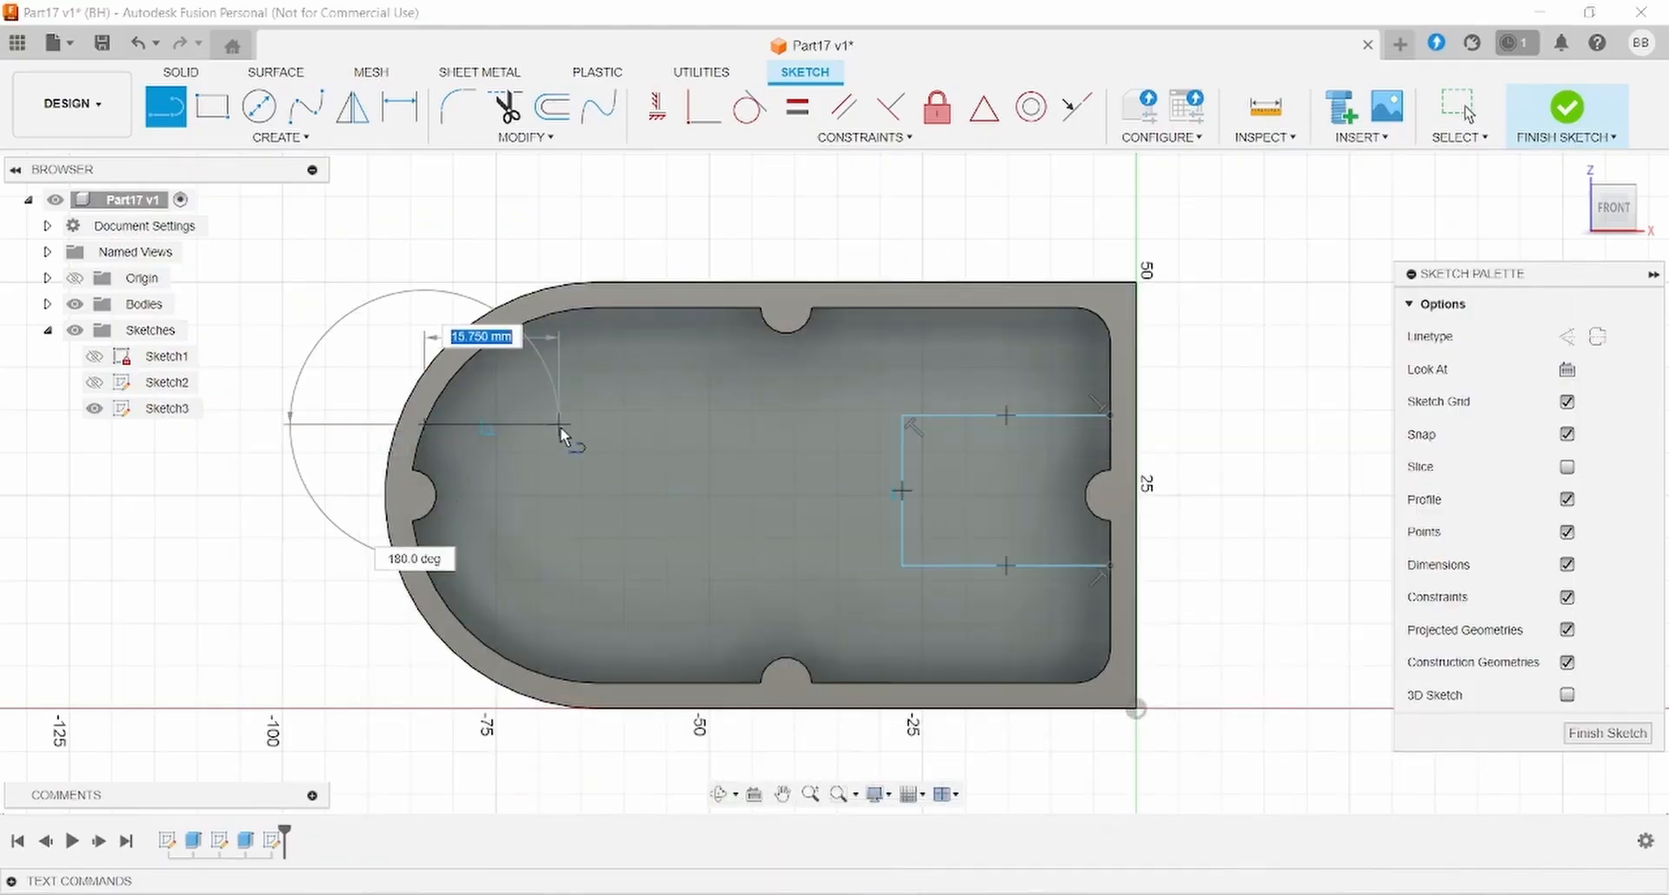
left_click(559, 424)
left_click(236, 138)
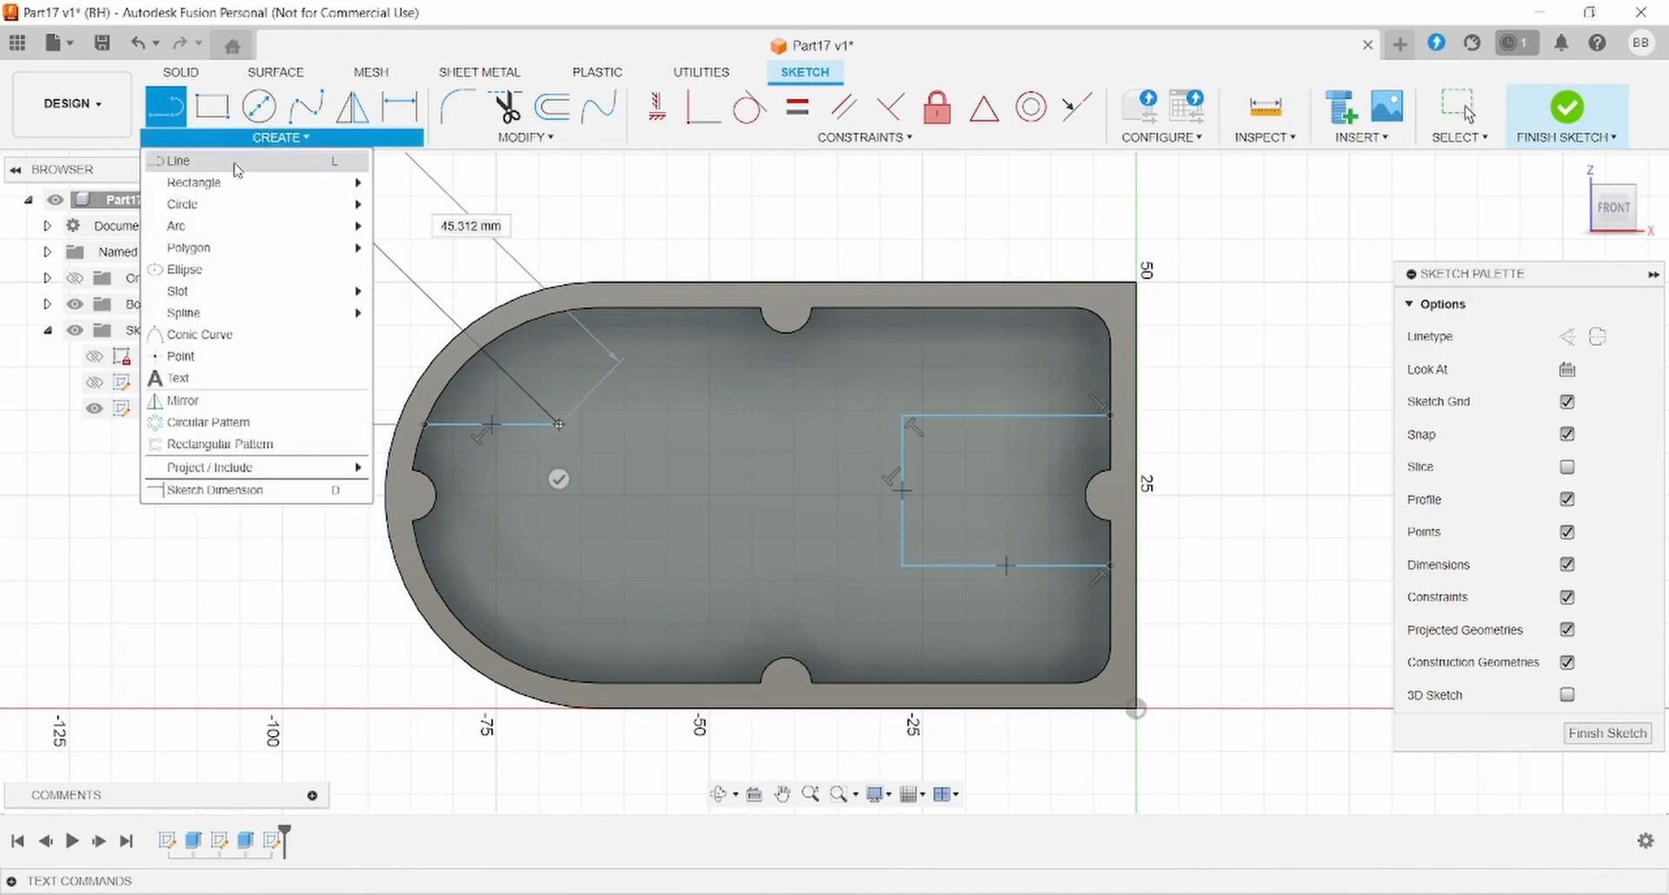
mouse_move(229, 228)
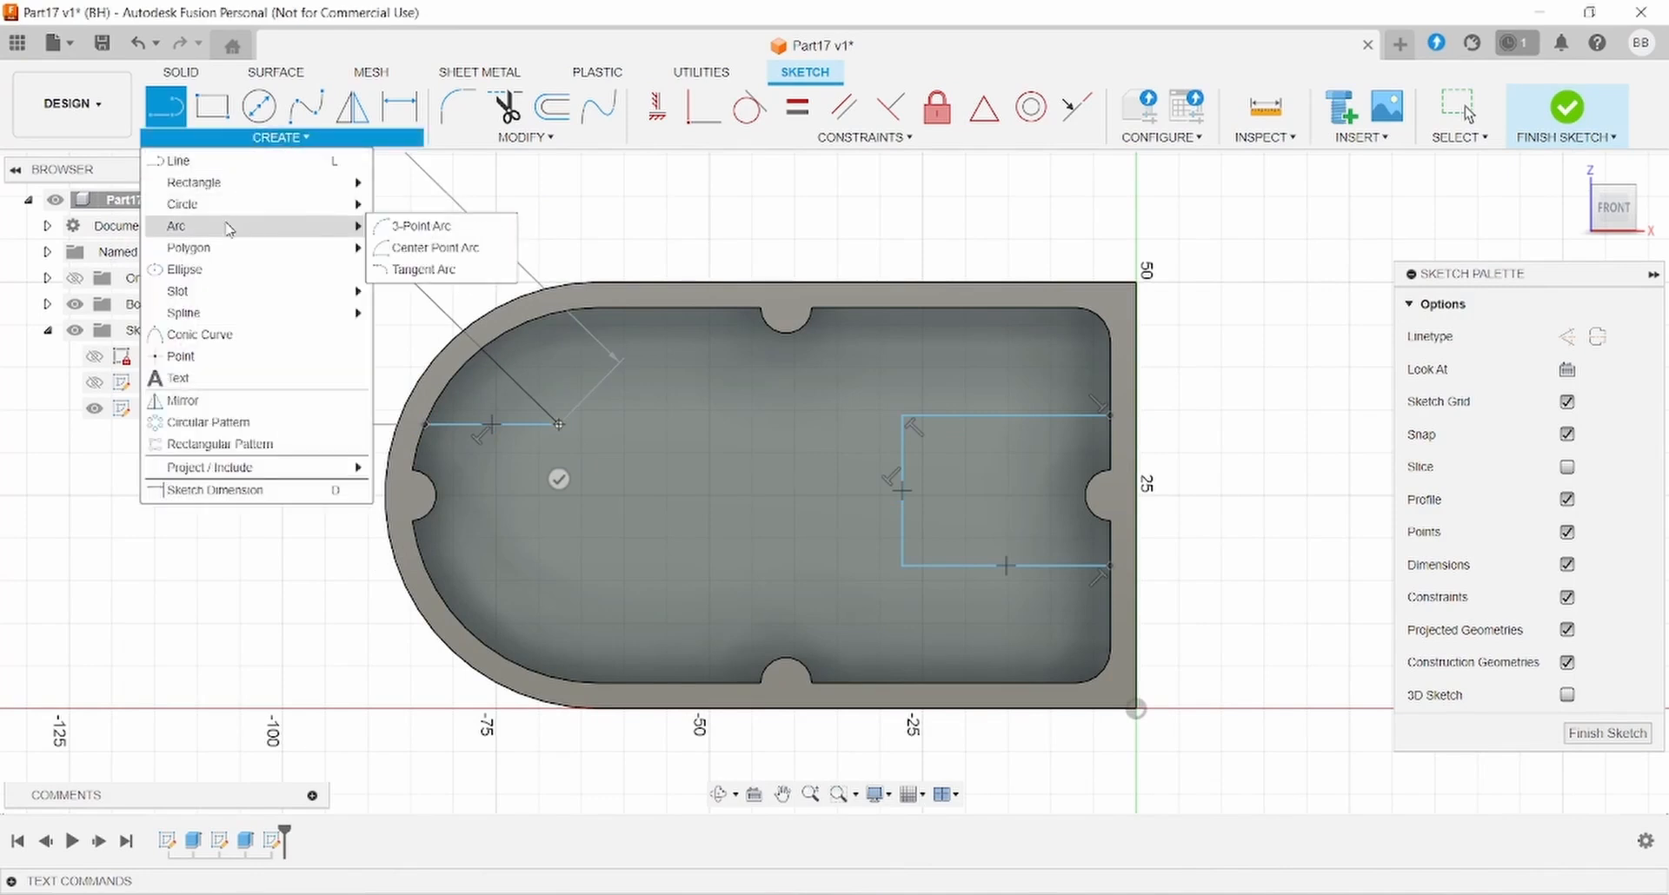
left_click(417, 225)
left_click(559, 425)
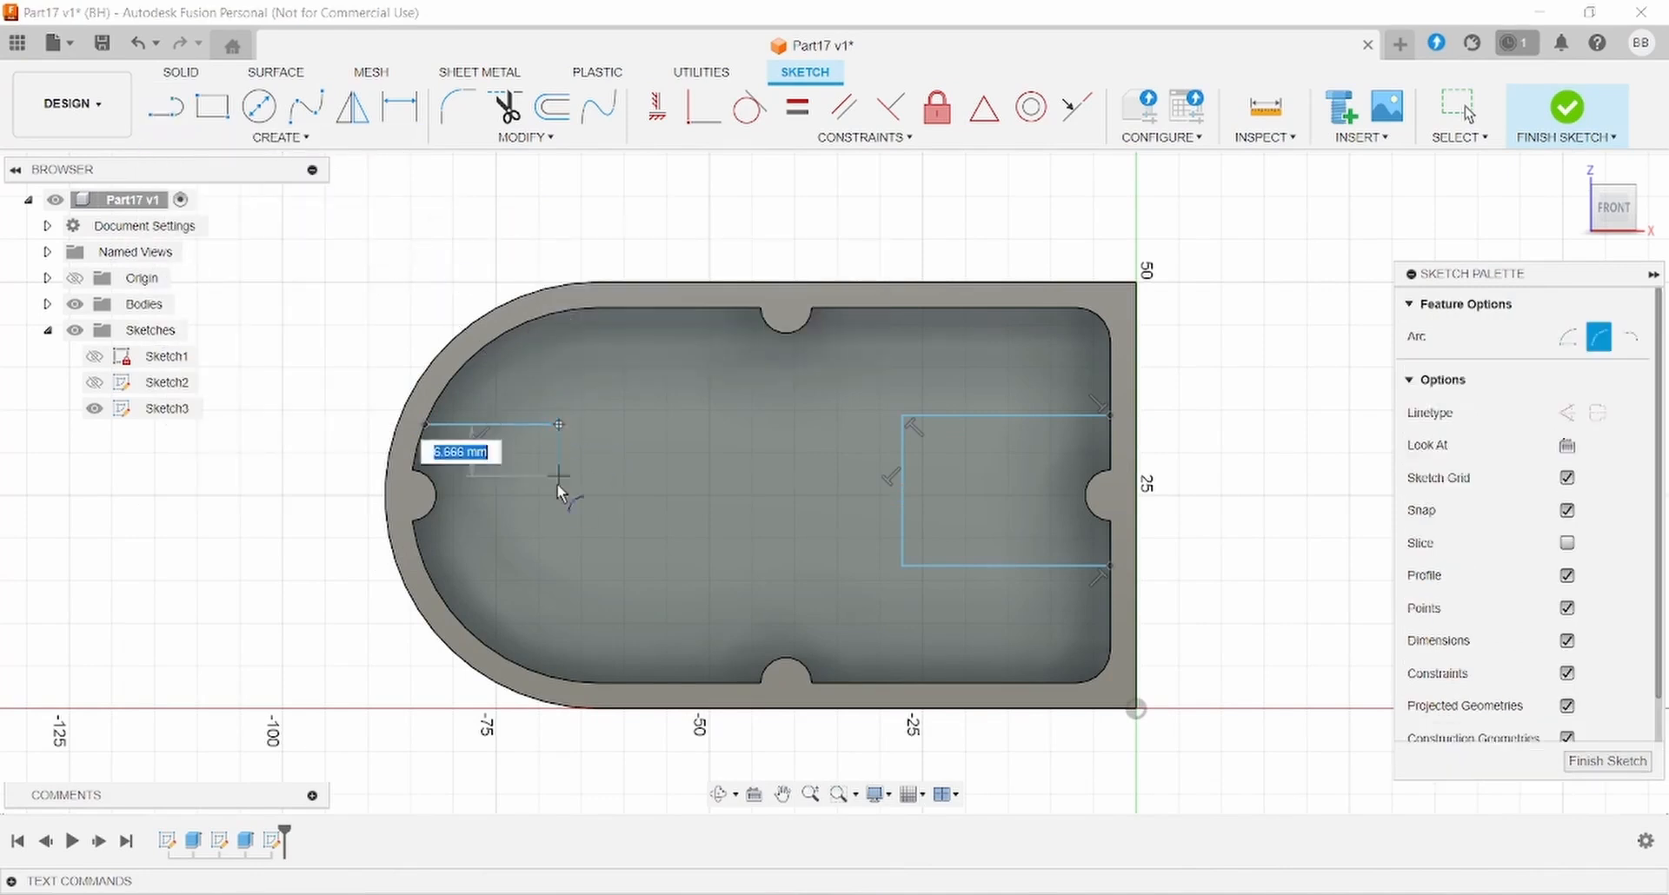
left_click(558, 540)
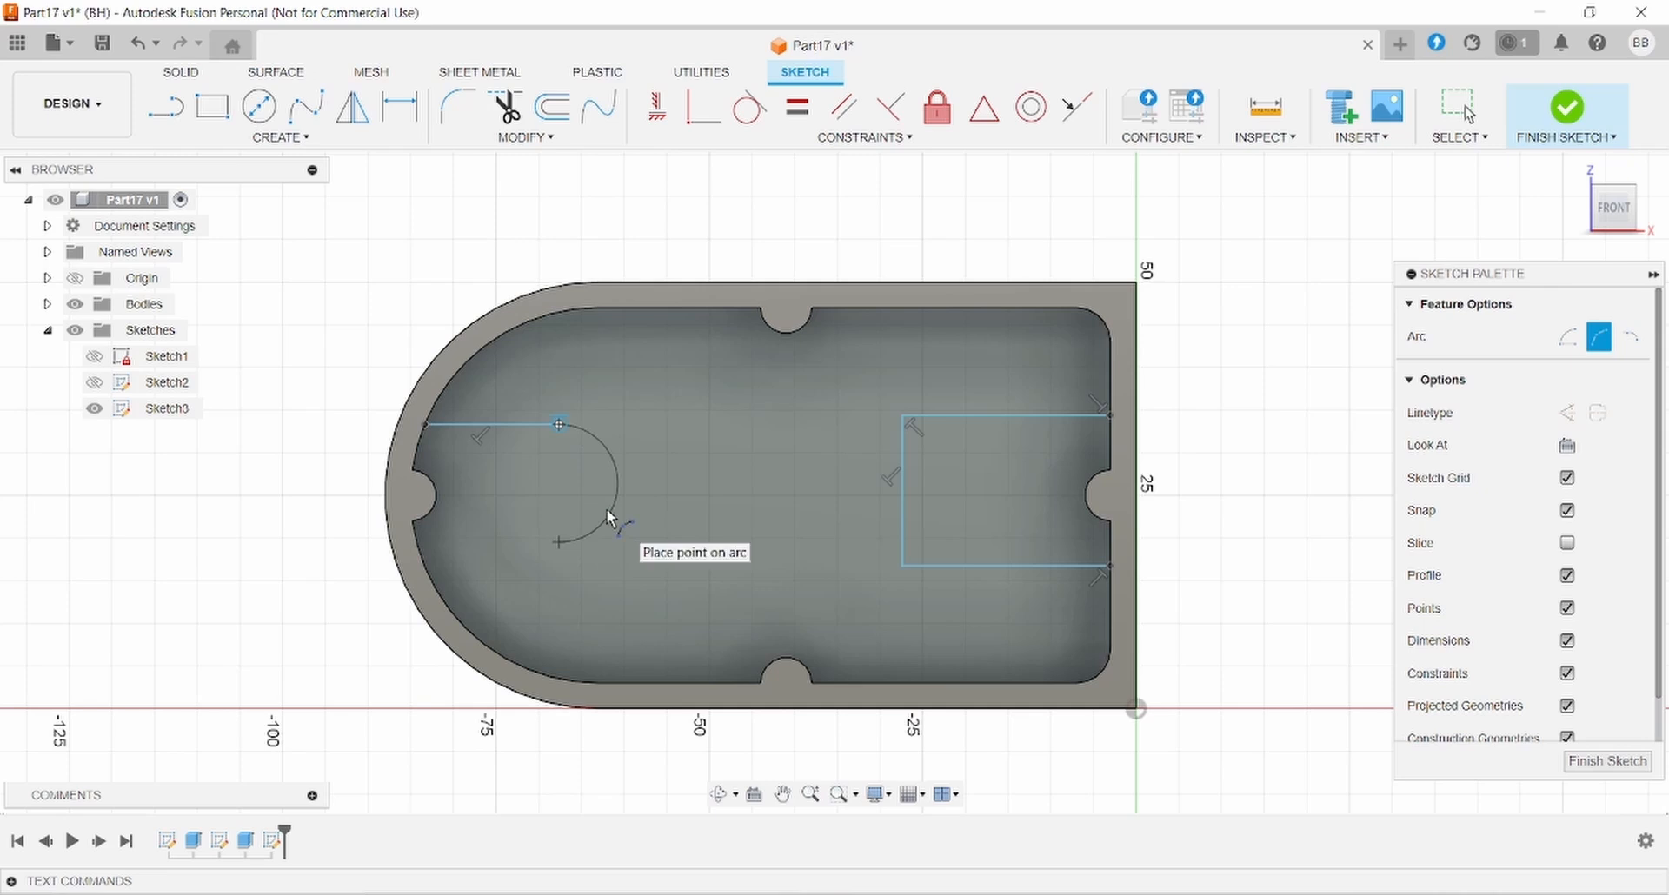
left_click(608, 511)
- Add a horizontal line from the arc's lower end to the left wall, then recheck the drawing
left_click(189, 106)
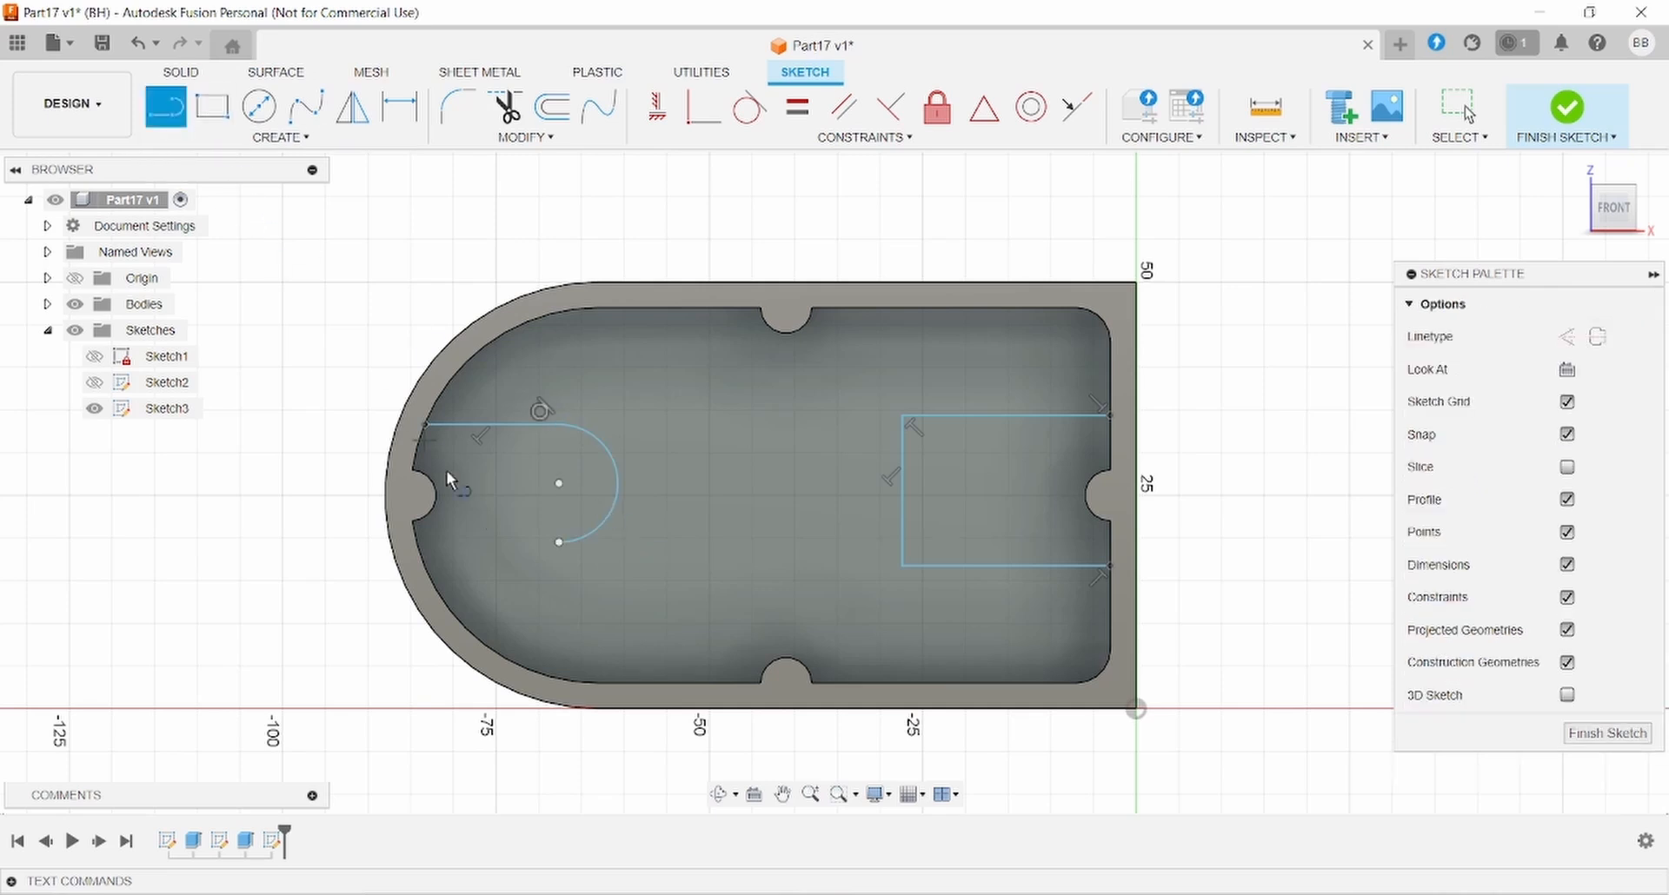
left_click(559, 542)
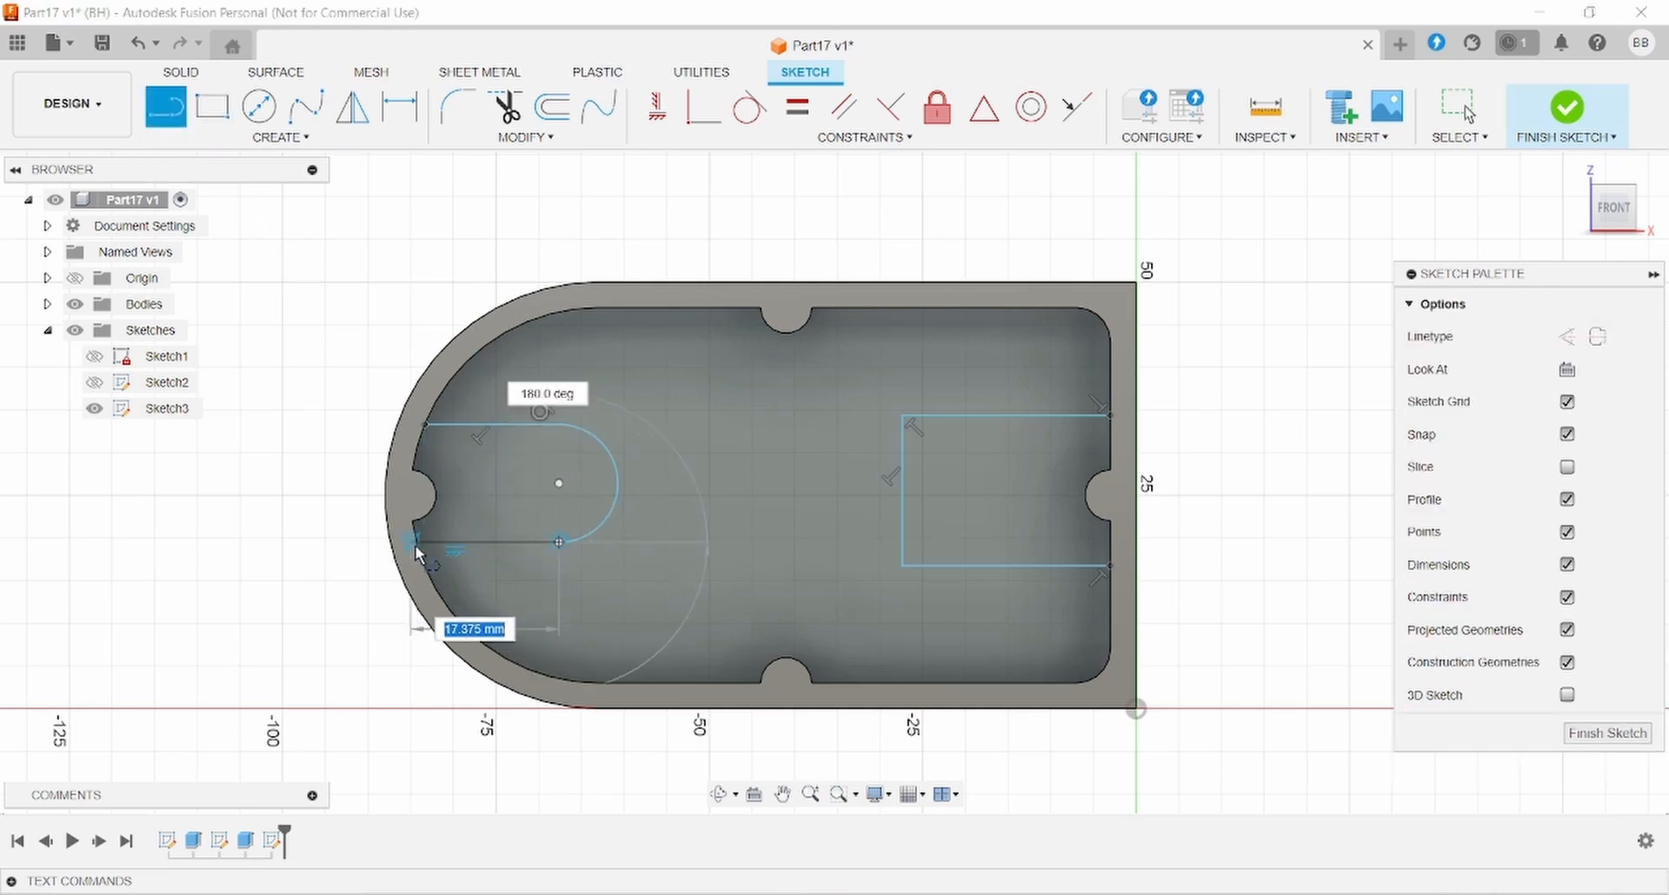
left_click(417, 545)
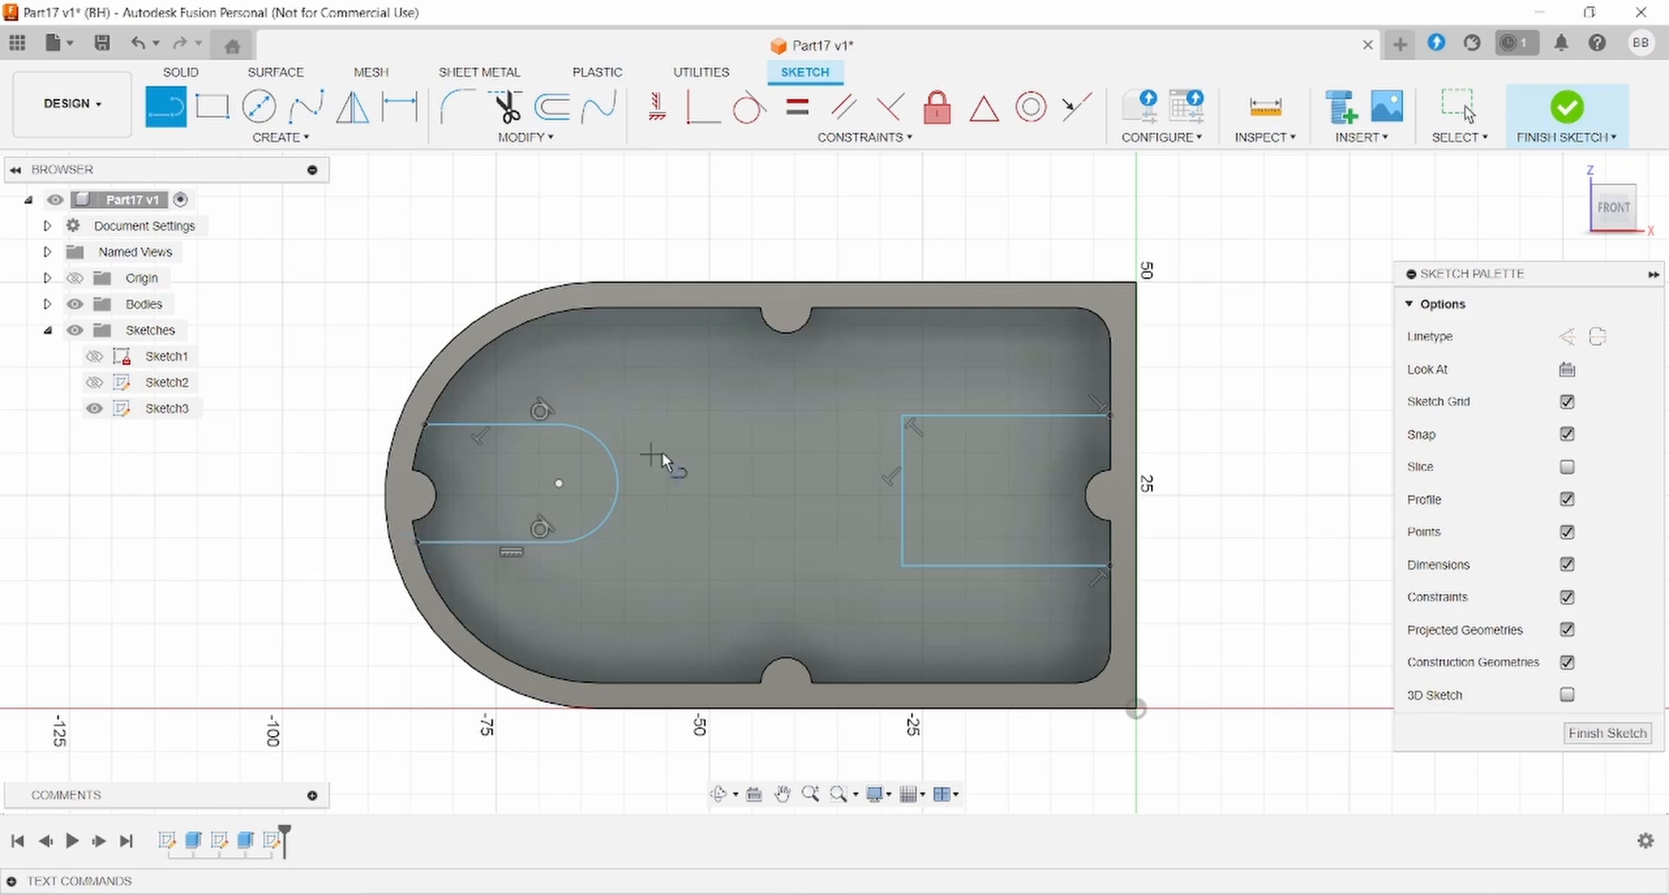
key("Escape")
key("alt+Tab")
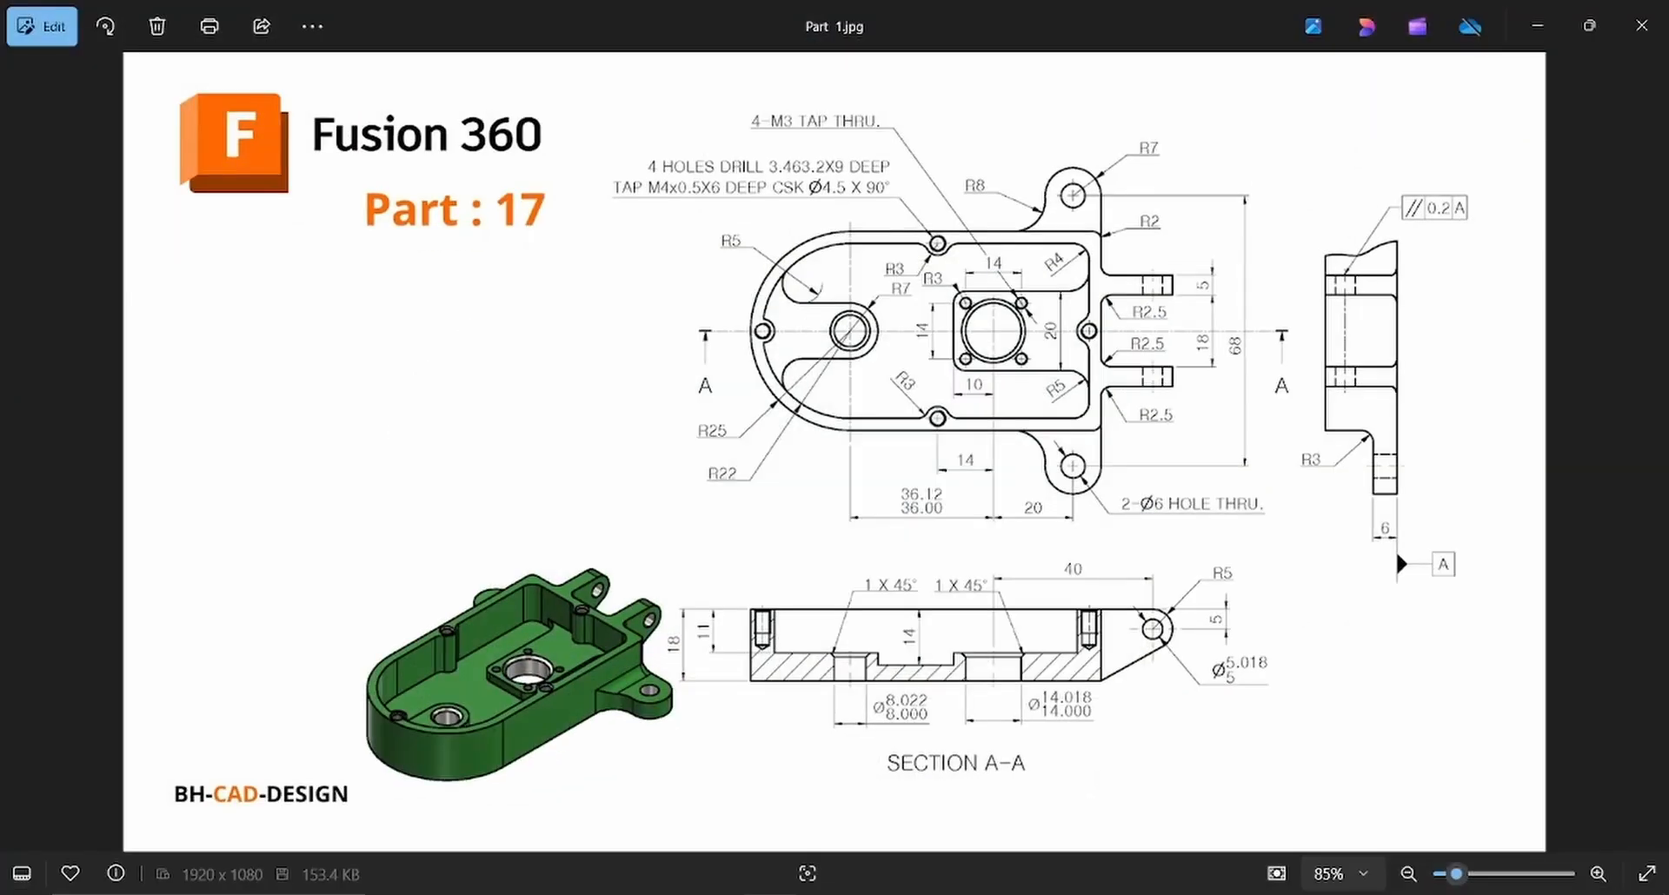
key("alt+Tab")
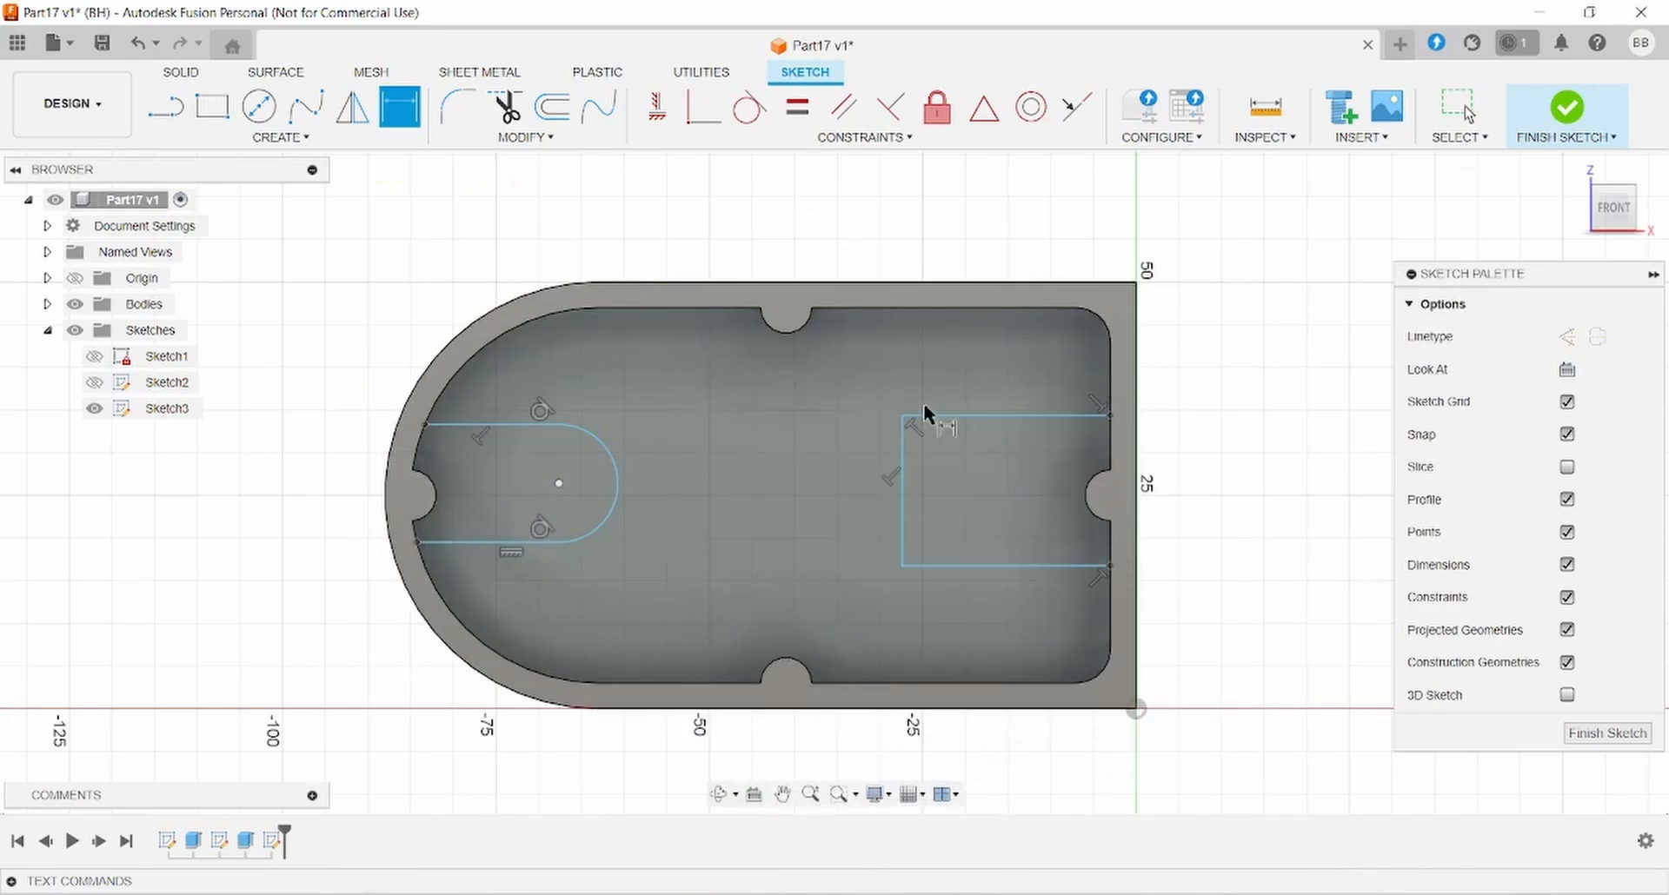
- Dimension the right-hand rectangle's height to 20 mm
key("d")
left_click(1041, 413)
left_click(1051, 564)
left_click(1248, 504)
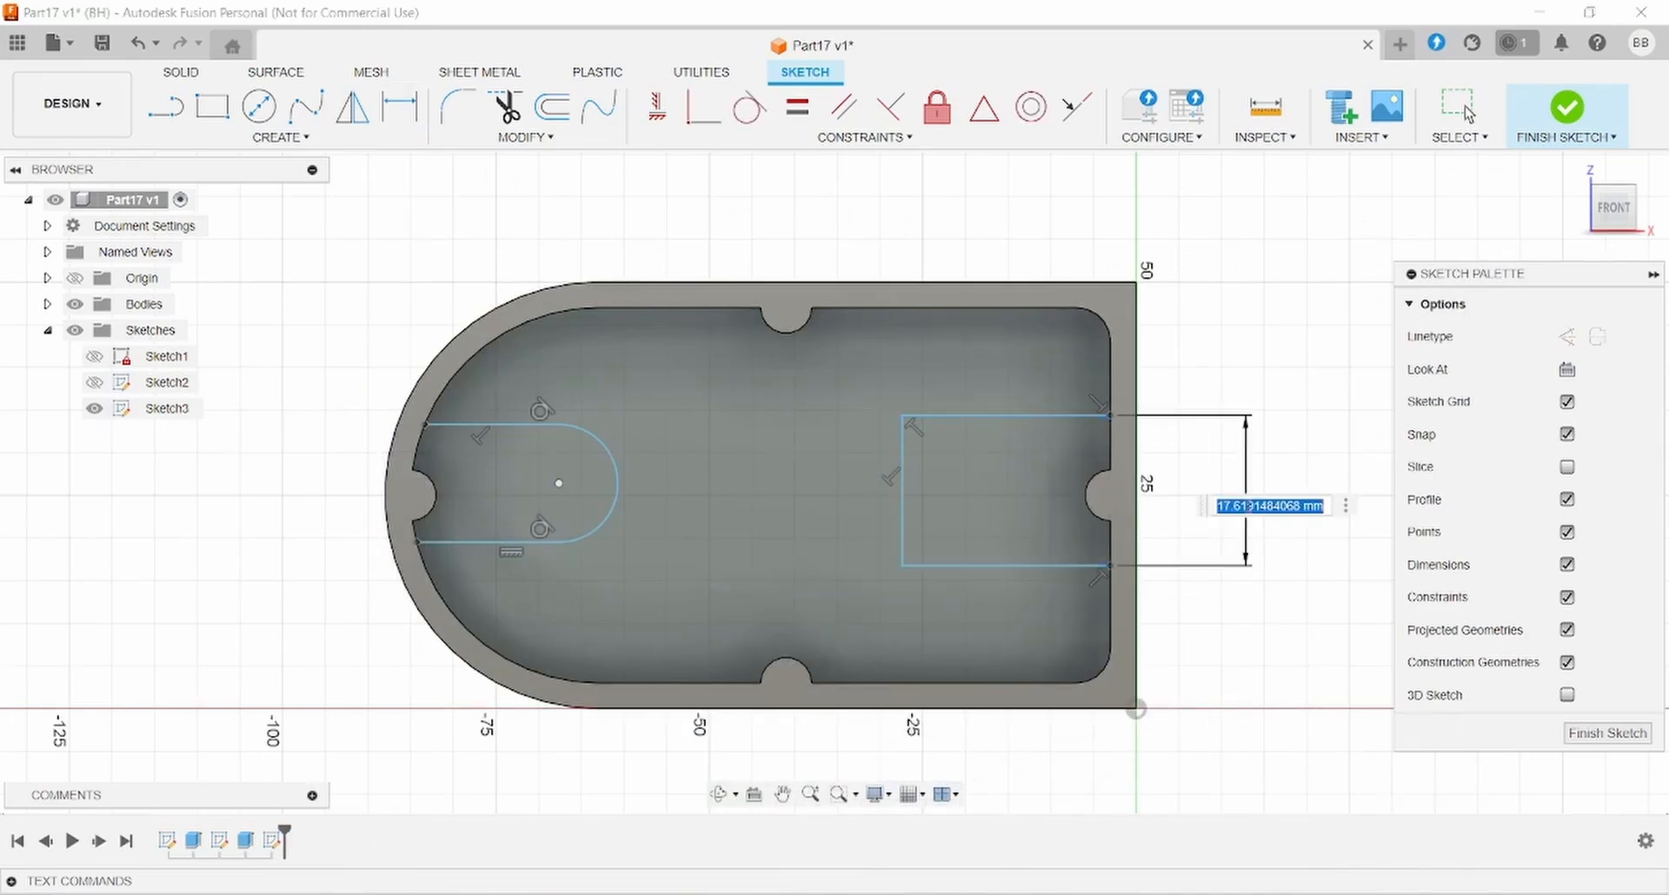
type("20")
key("Return")
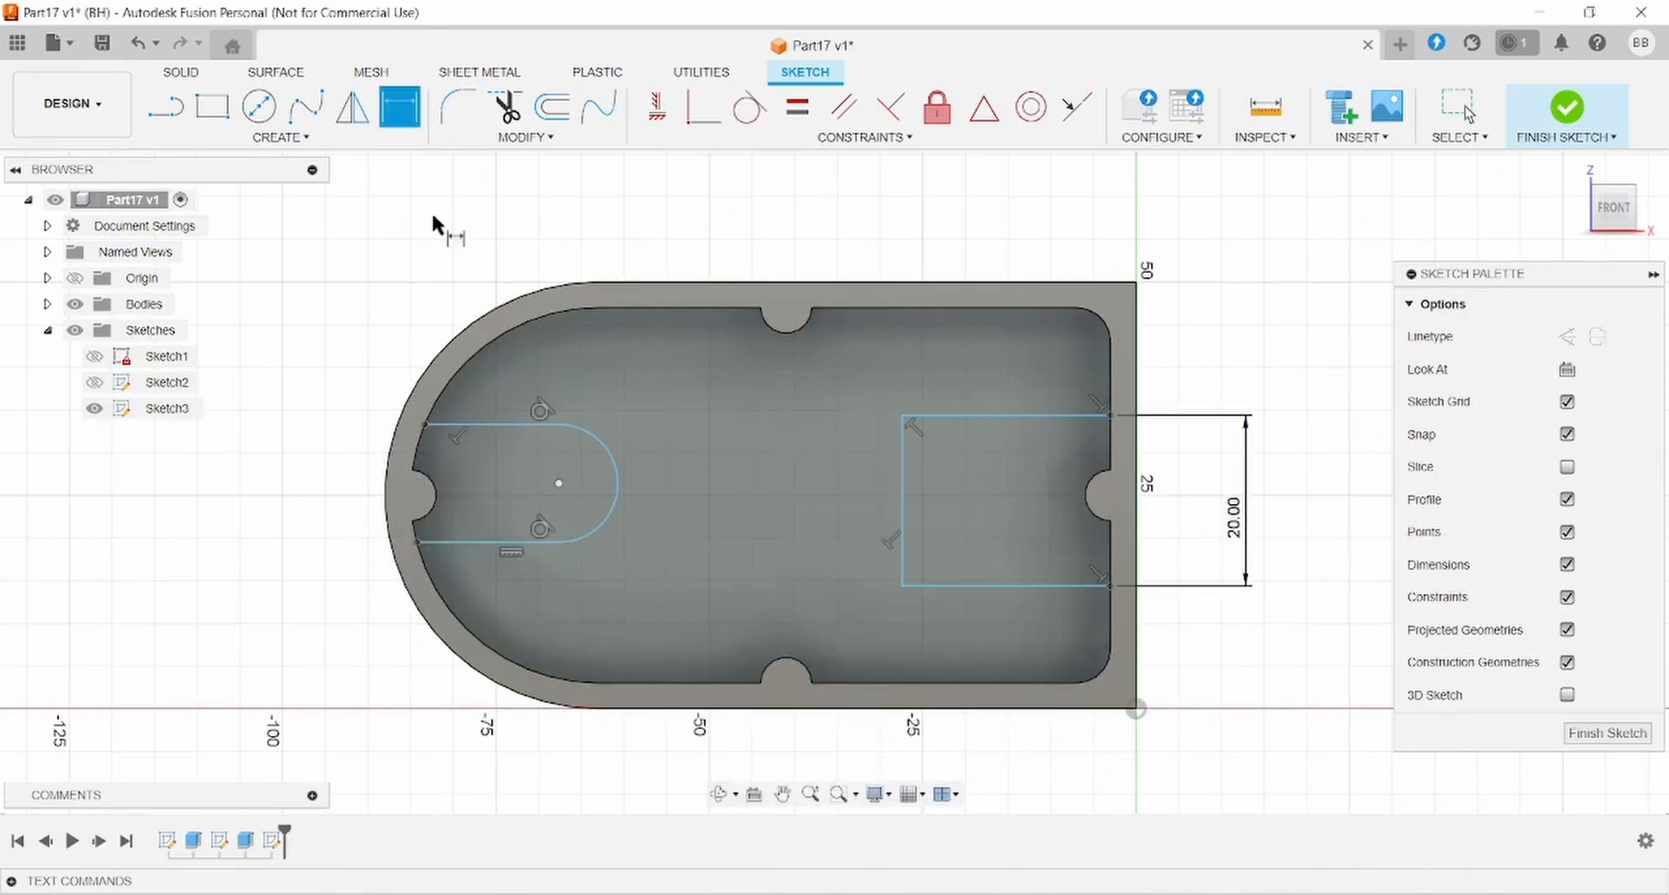
- Draw a construction centreline from the left notch centre to the rectangle's midpoint
left_click(157, 119)
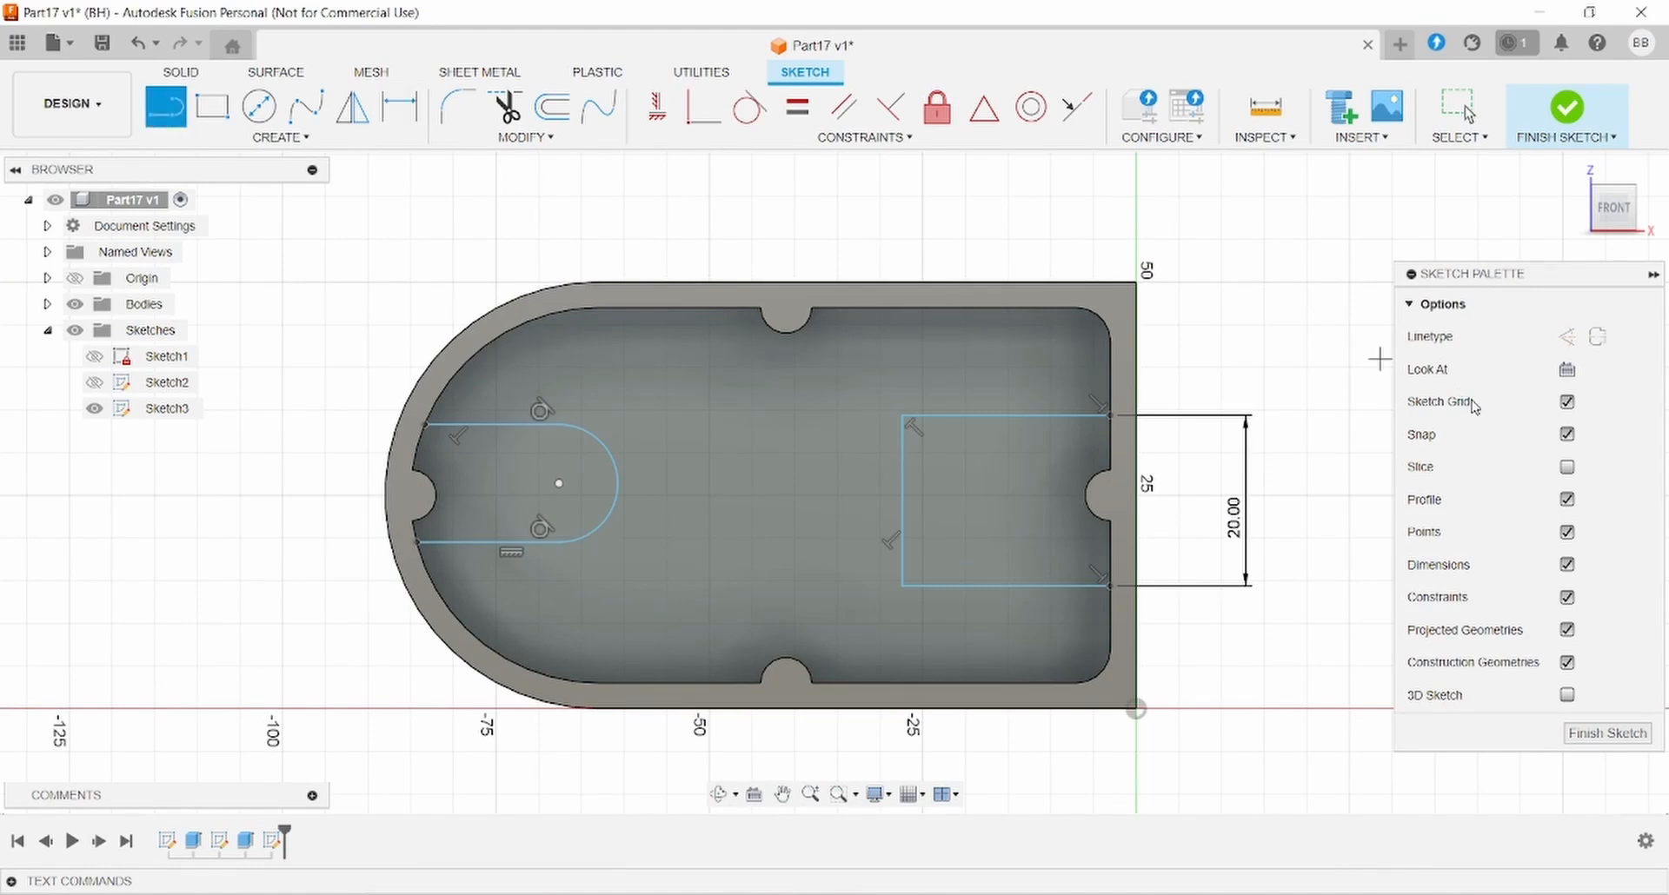
left_click(1567, 338)
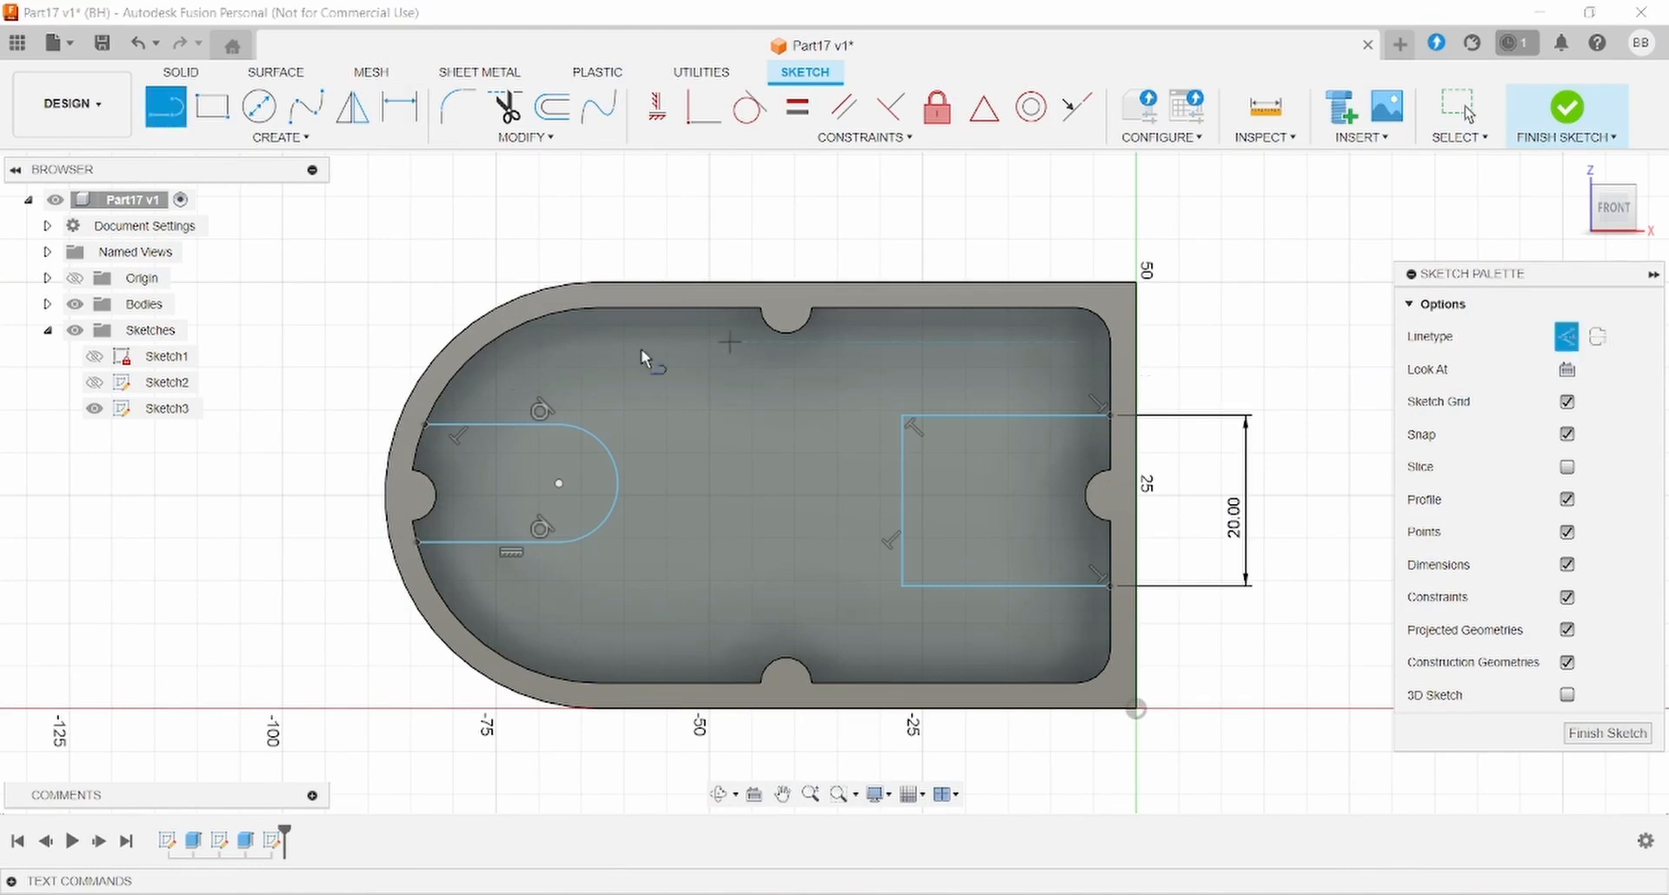
left_click(412, 495)
left_click(1008, 496)
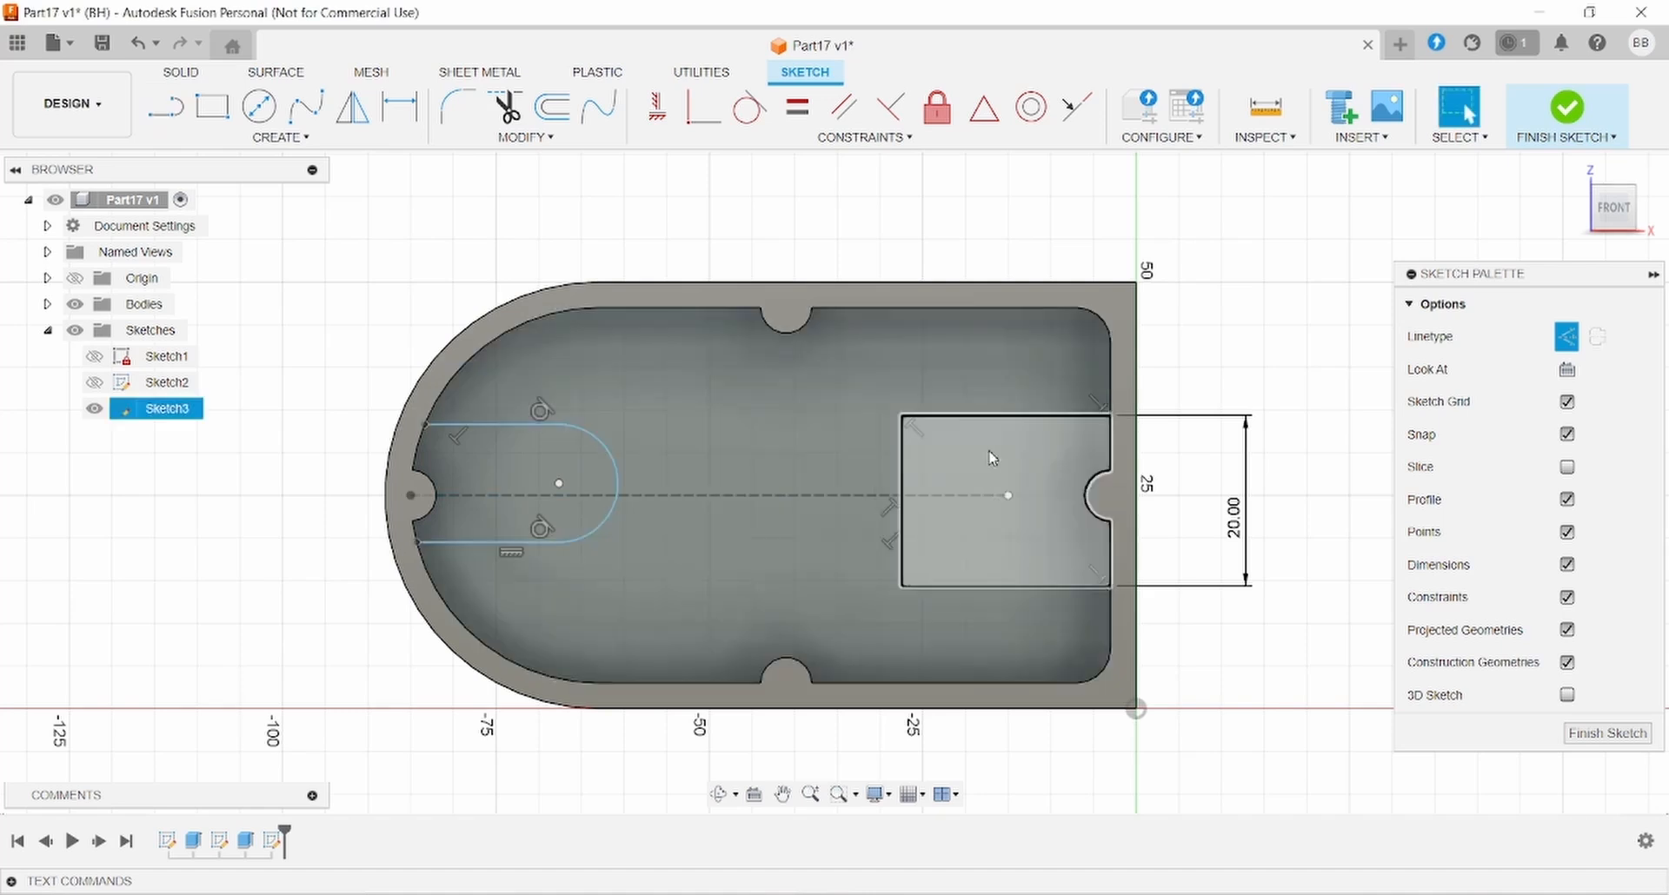
key("Escape")
- Make the rectangle's top and bottom edges symmetric about the centreline
left_click_drag(977, 587, 984, 560)
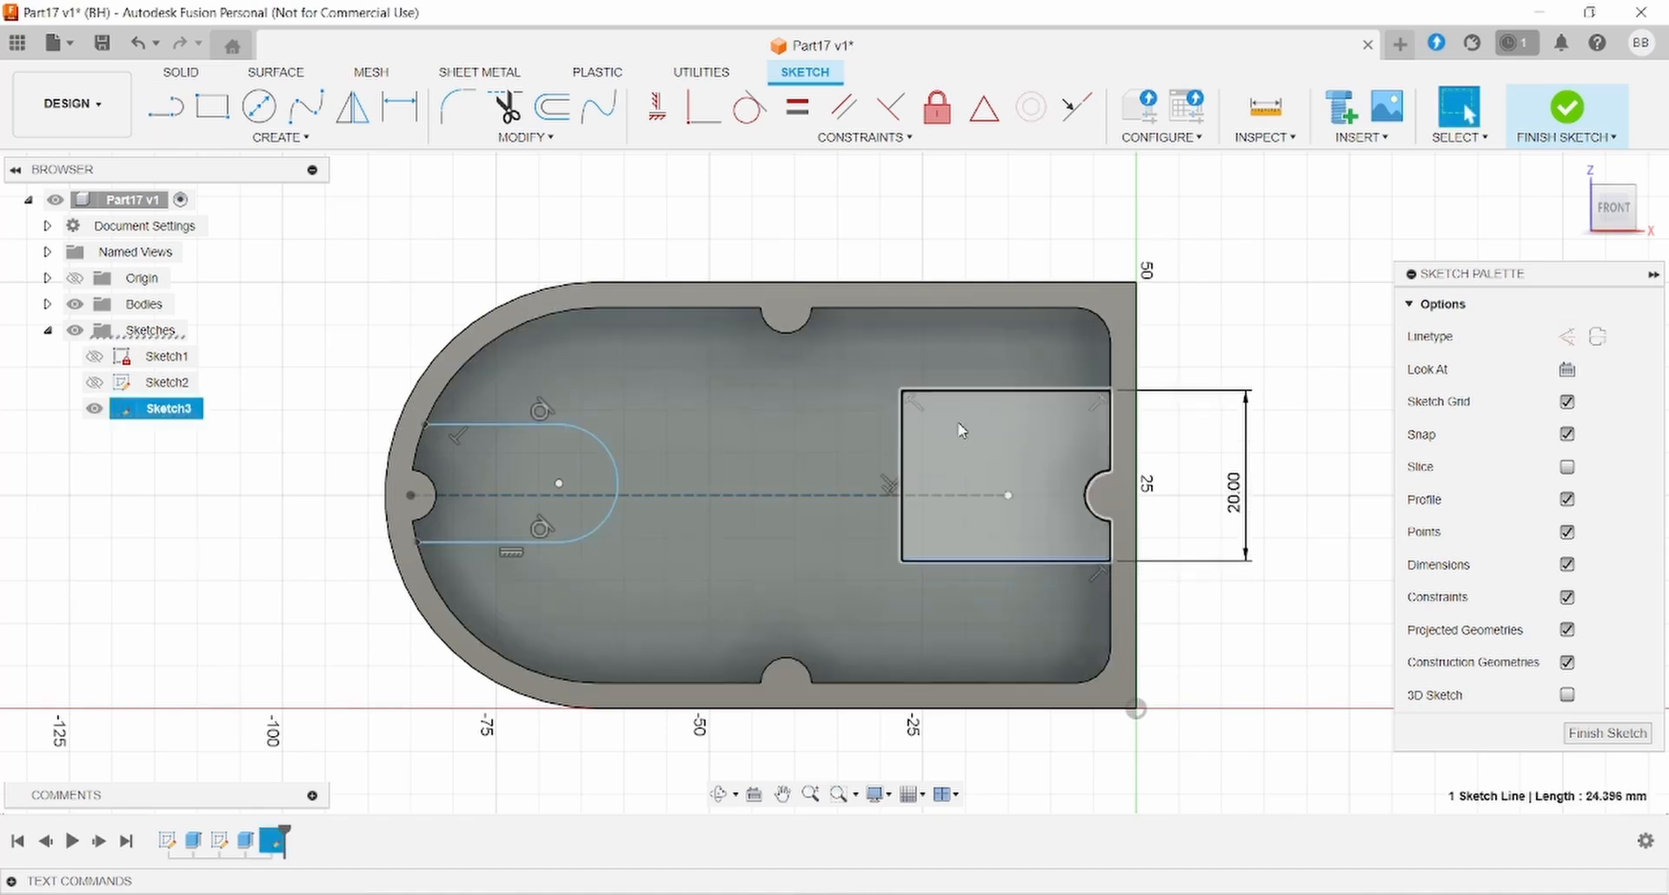
left_click(991, 390, "ctrl")
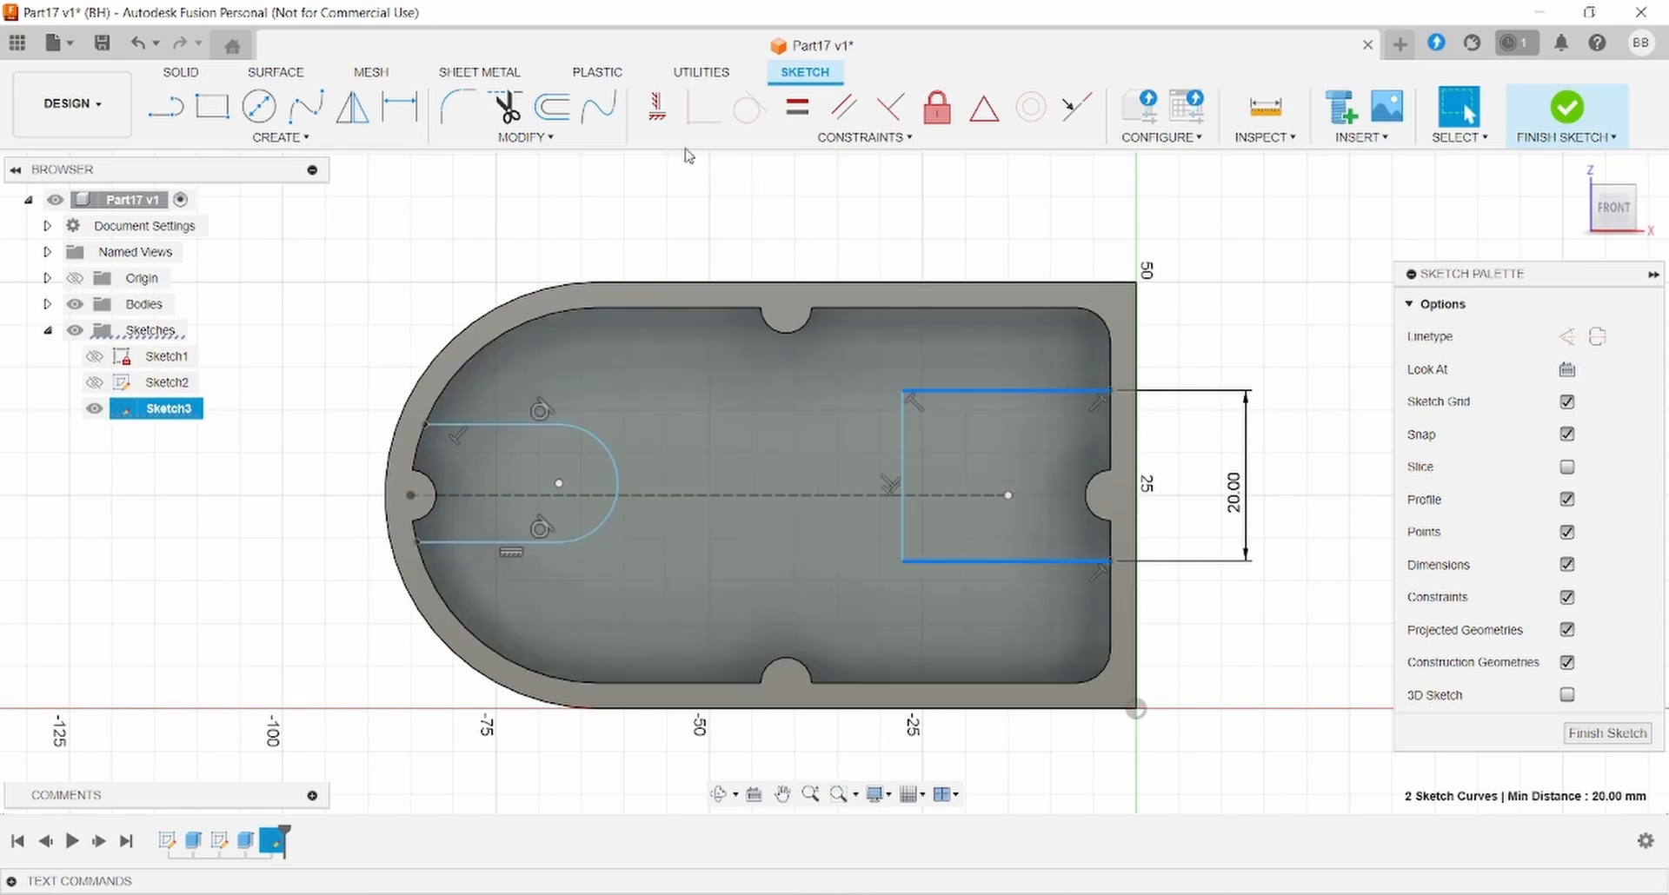
left_click(738, 139)
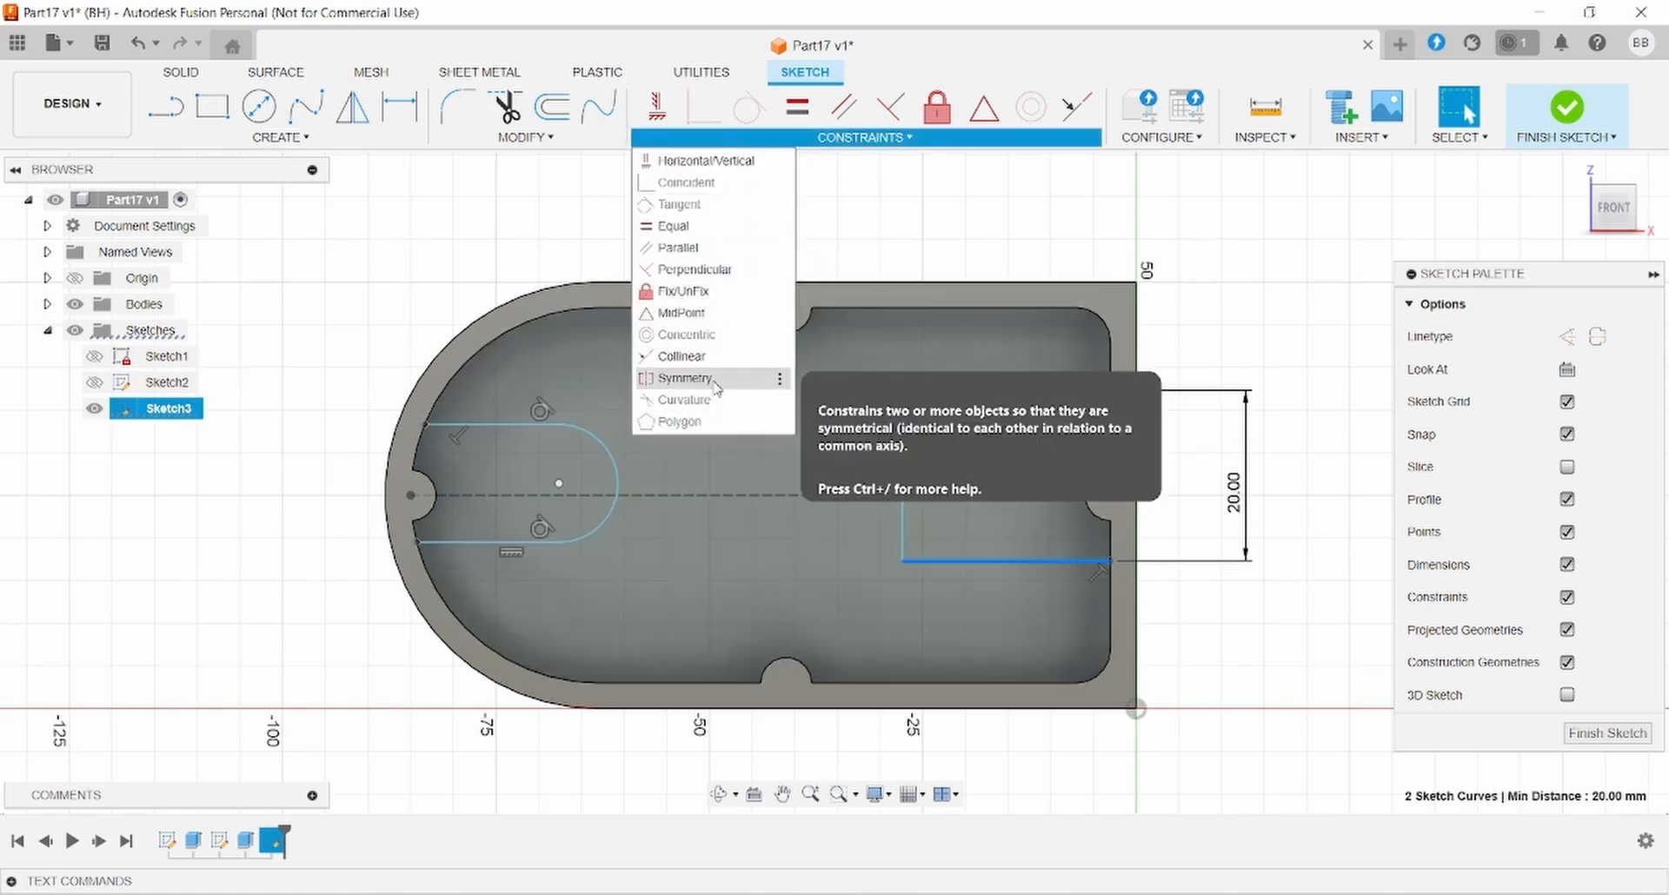
left_click(687, 378)
left_click(828, 495)
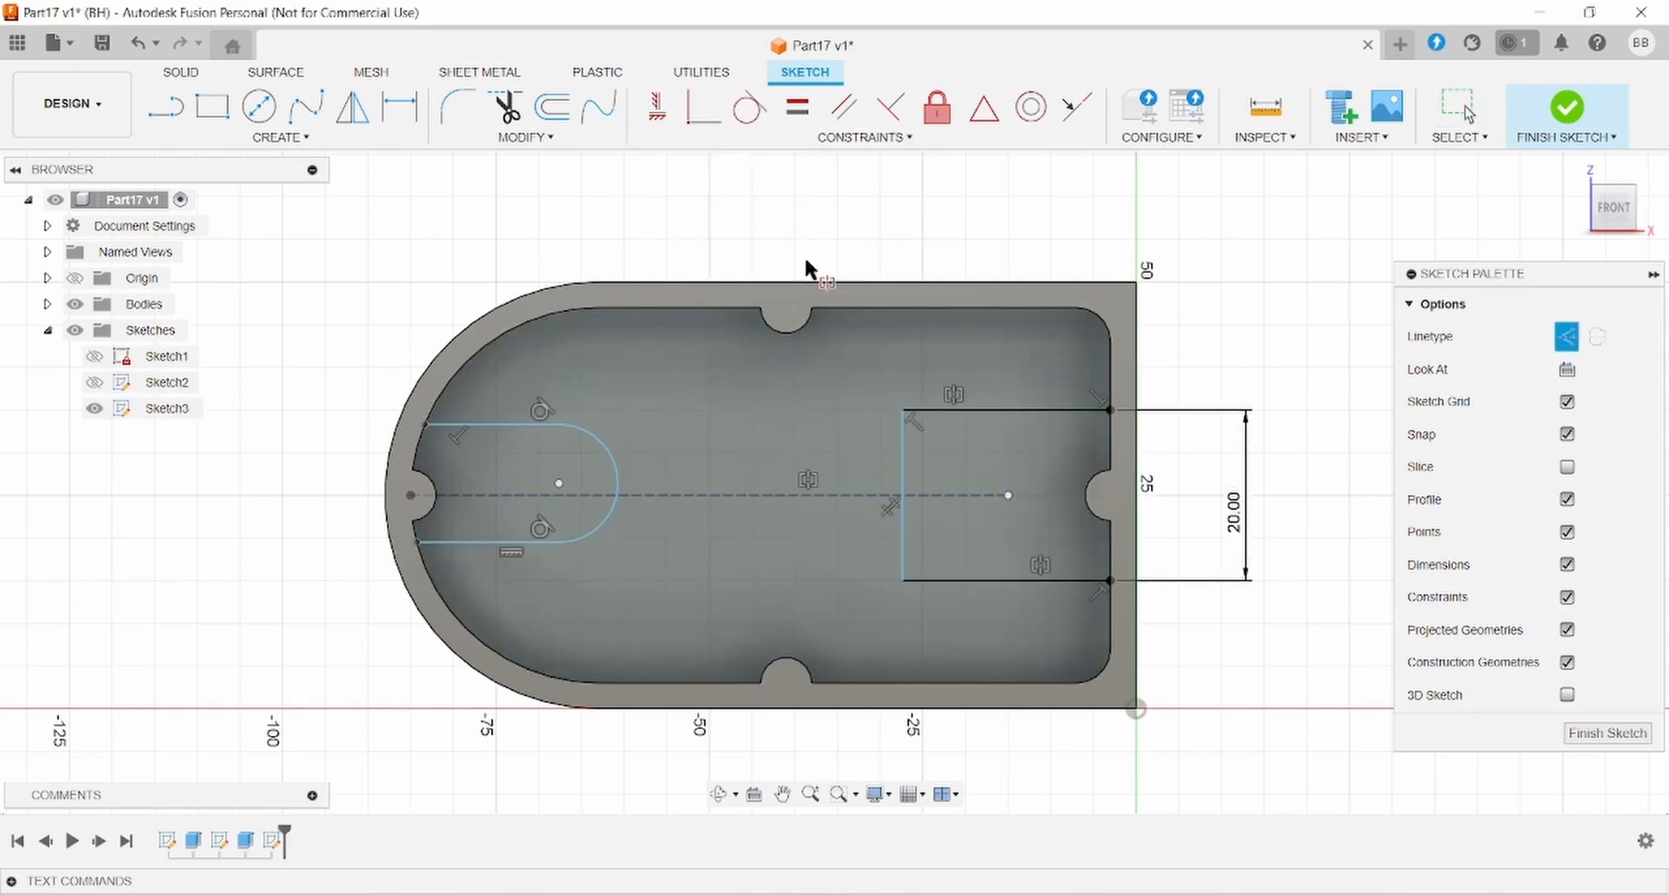
key("alt+Tab")
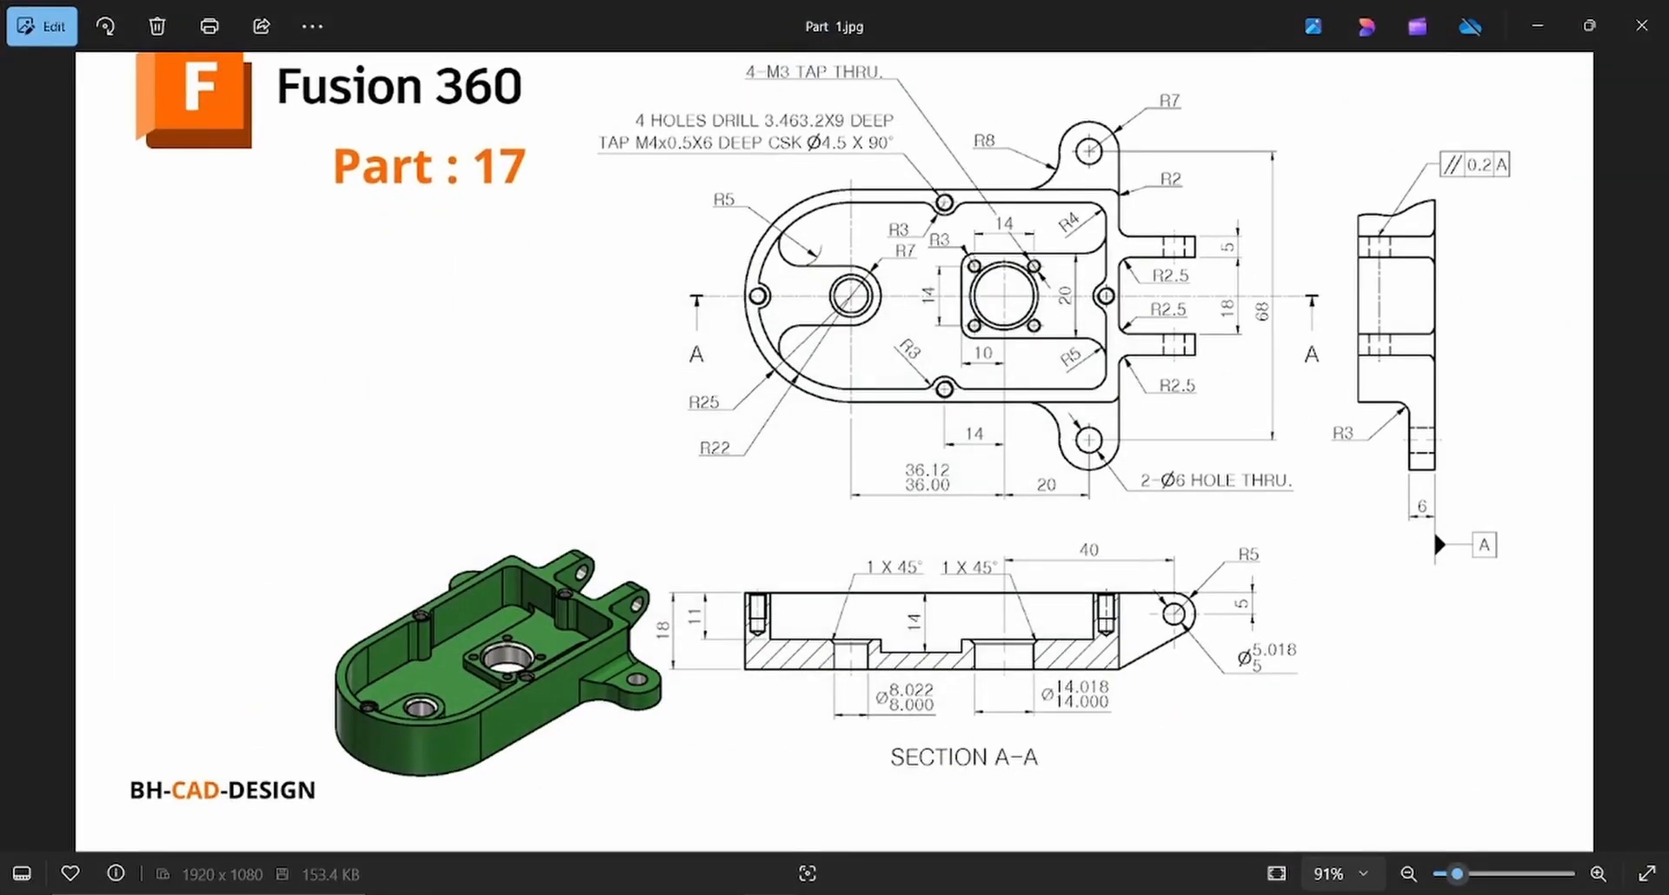
key("alt+Tab")
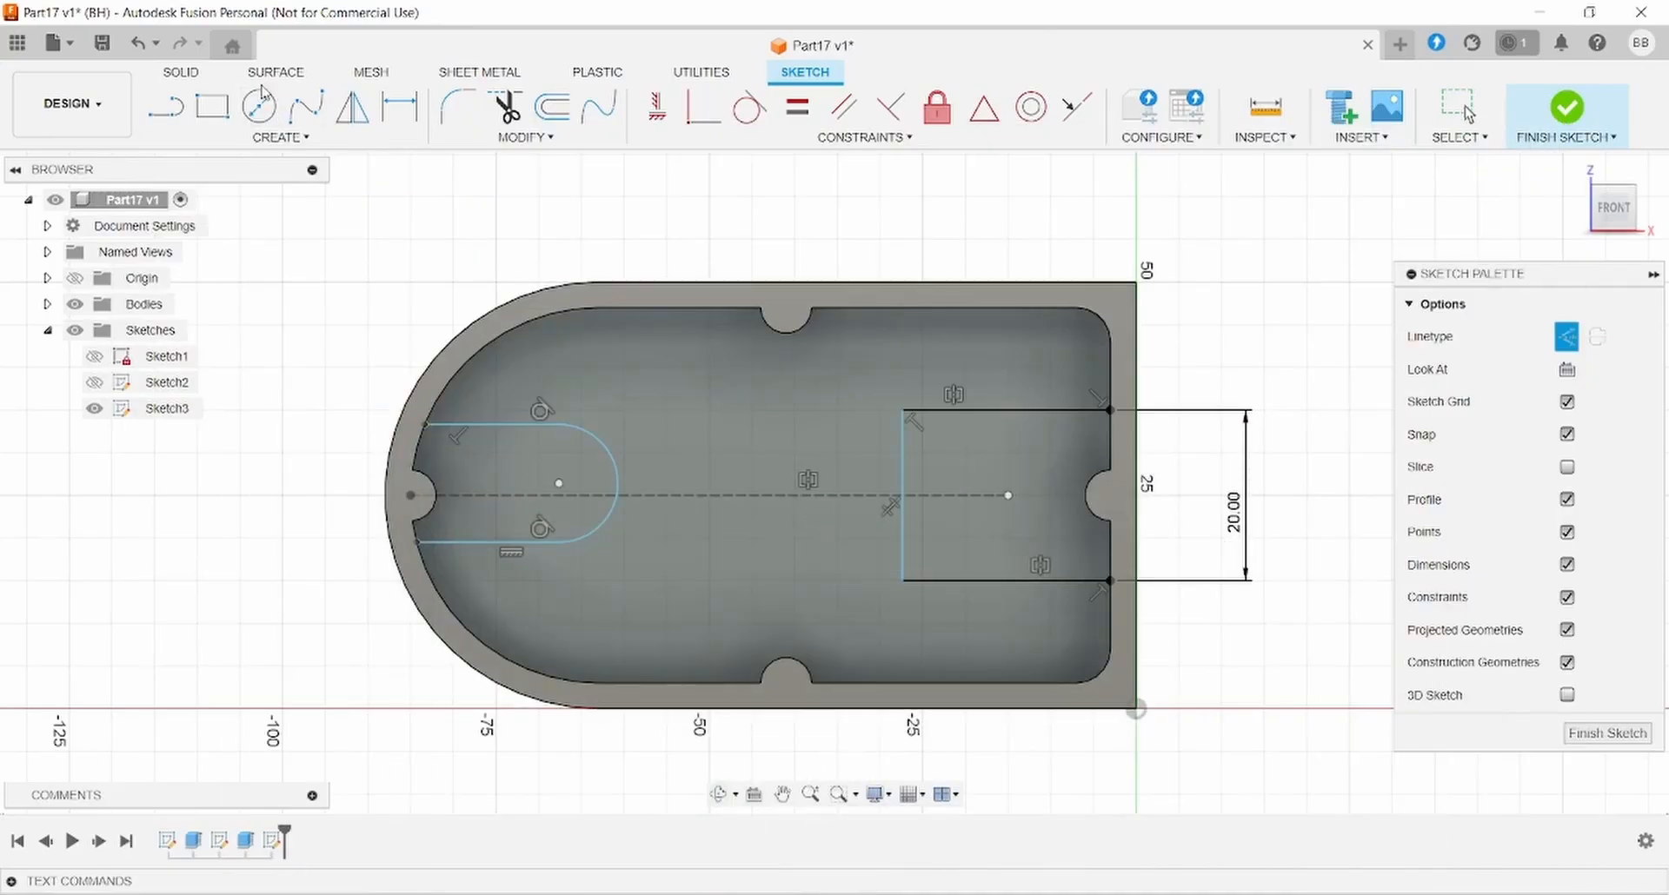
- Dimension the rectangle's left edge 37 mm (10+20+7) from the origin
key("d")
left_click(904, 524)
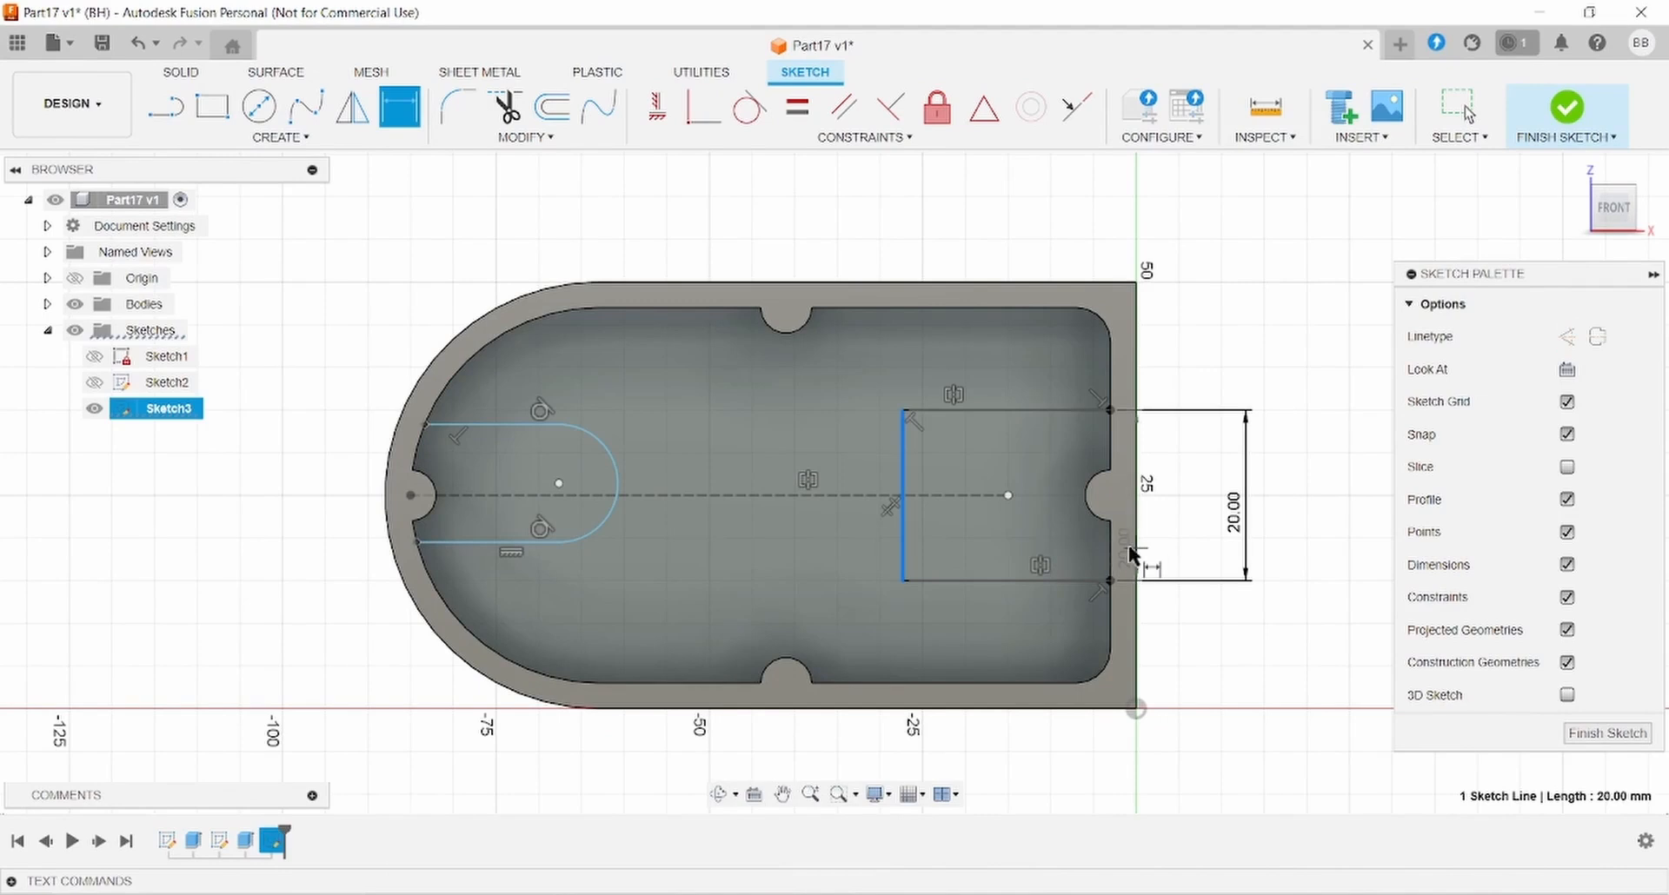
left_click(1137, 707)
left_click(1062, 216)
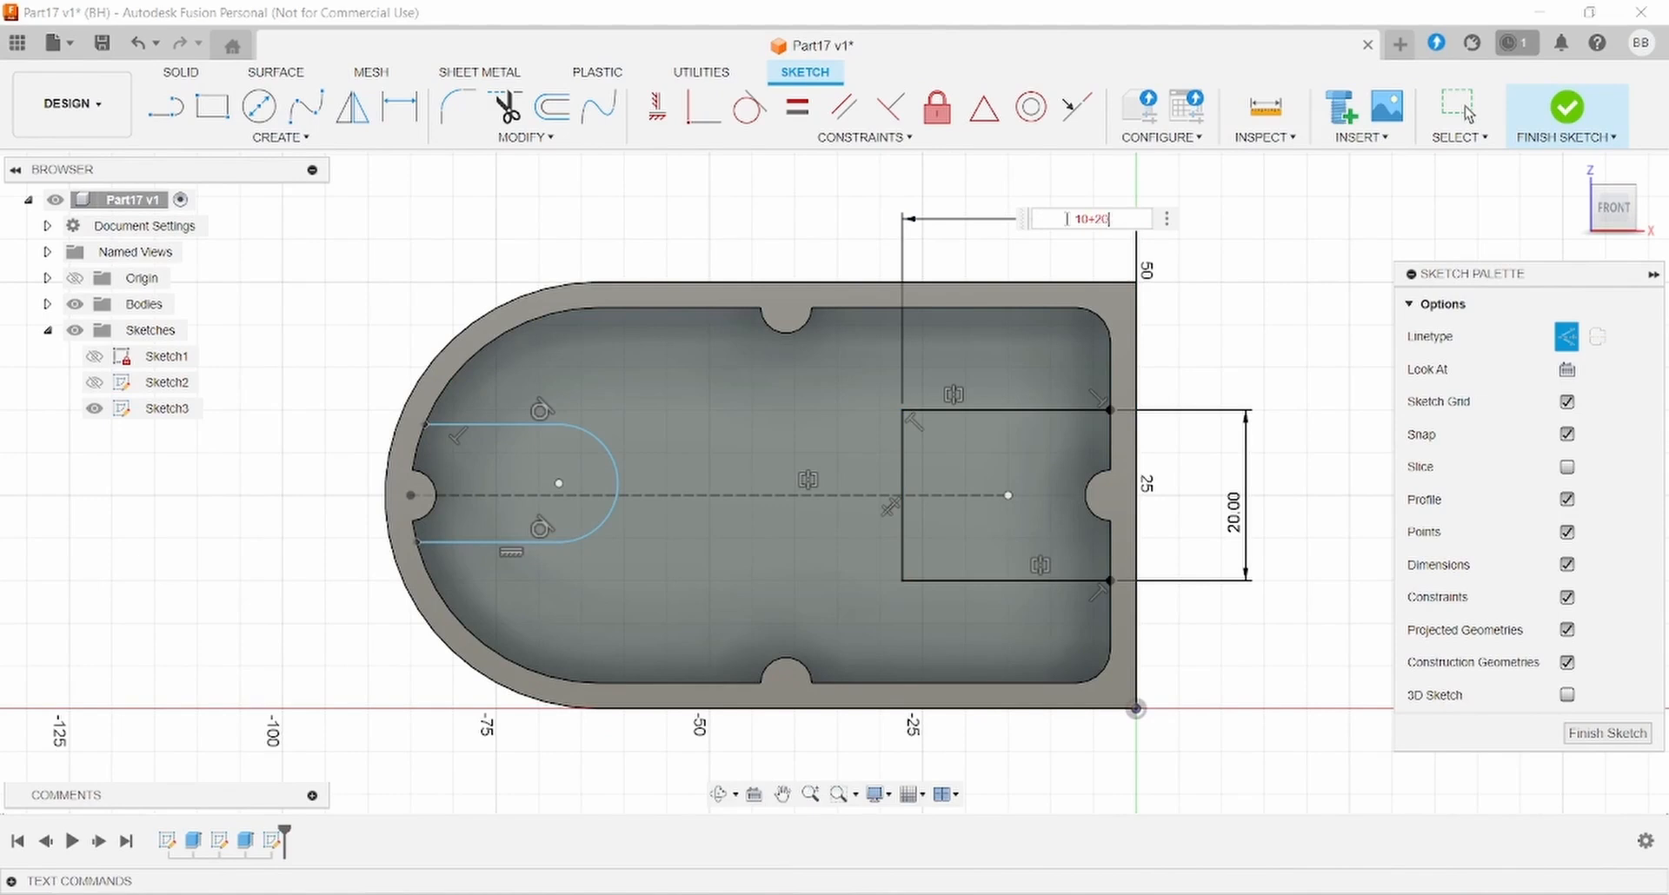
type("10+20+7")
key("Return")
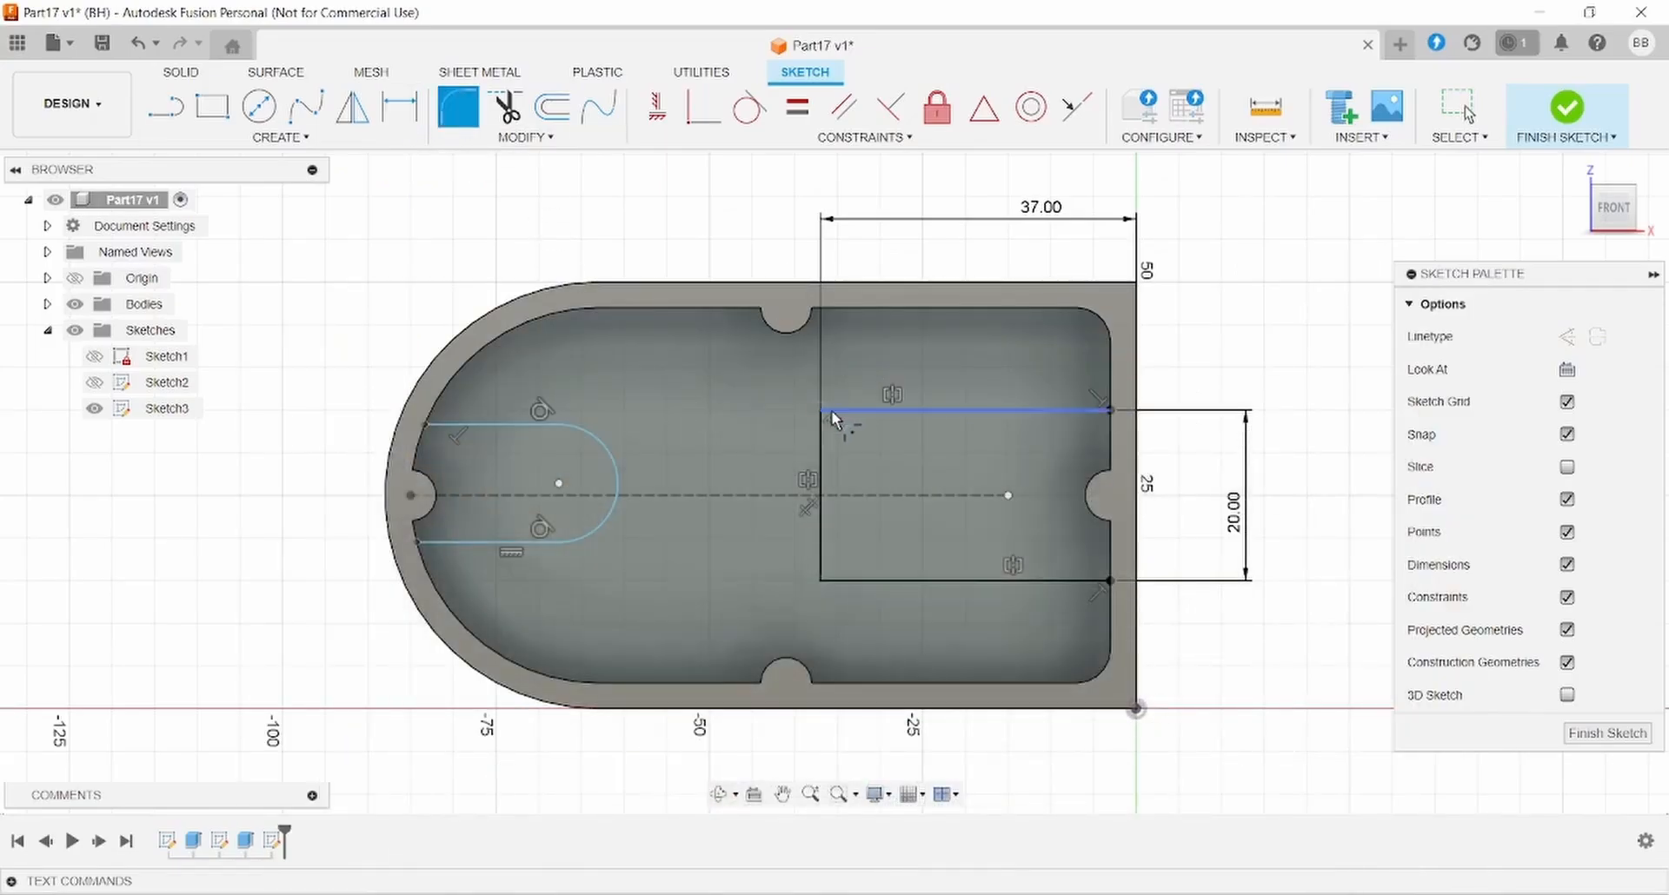
- Fillet the rectangle's top-left and bottom-left corners at 3 mm
left_click(827, 417)
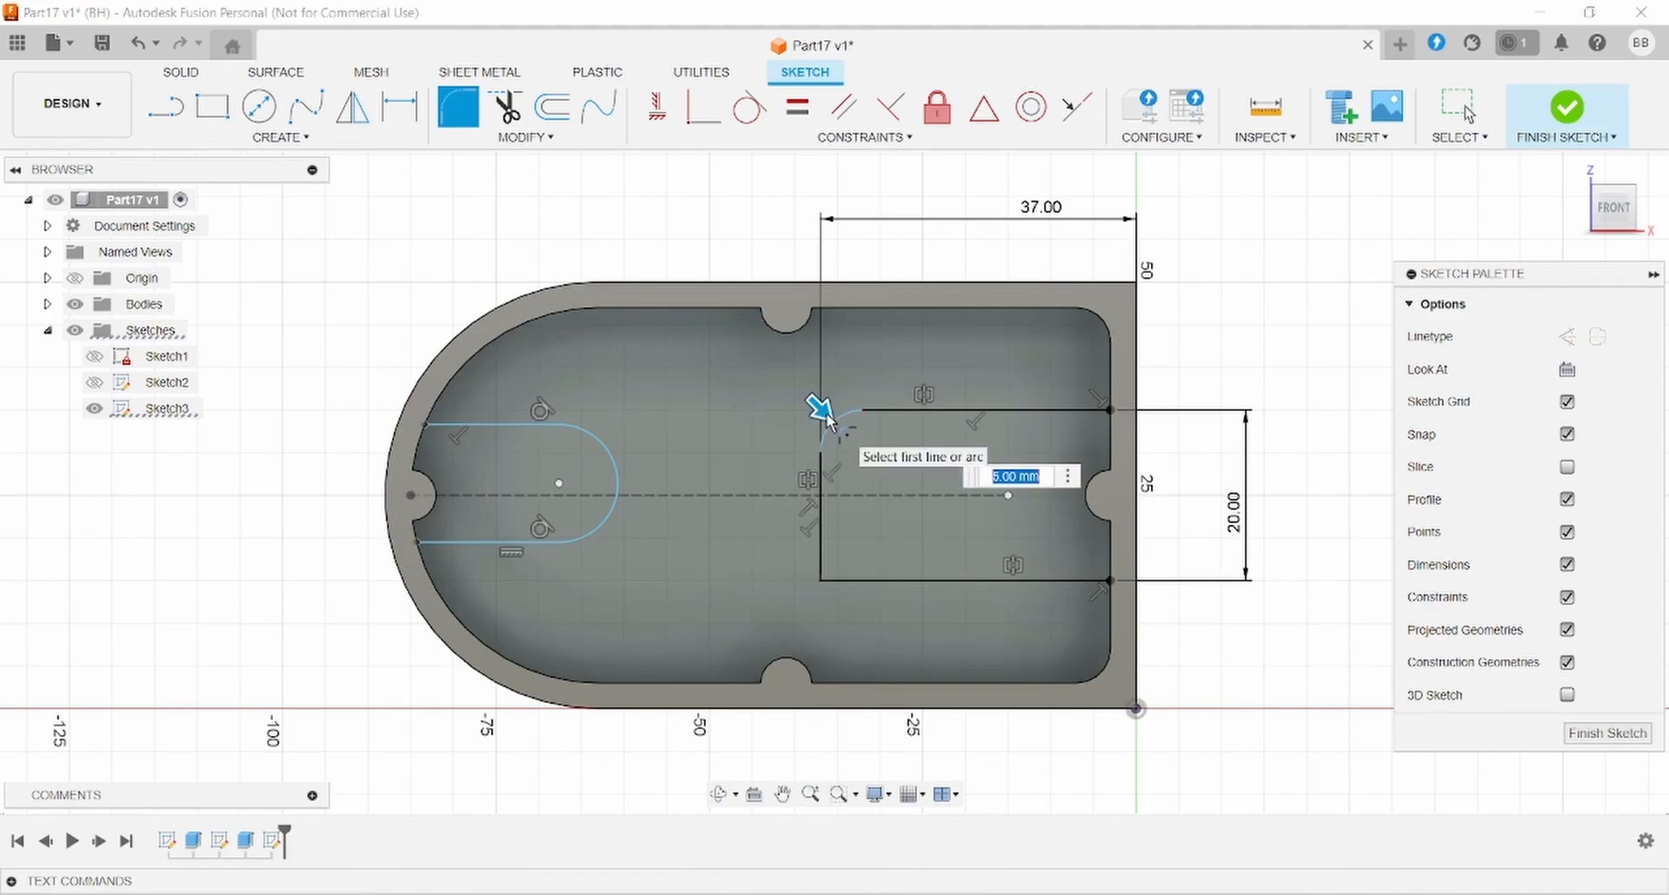
left_click(819, 581)
key("Return")
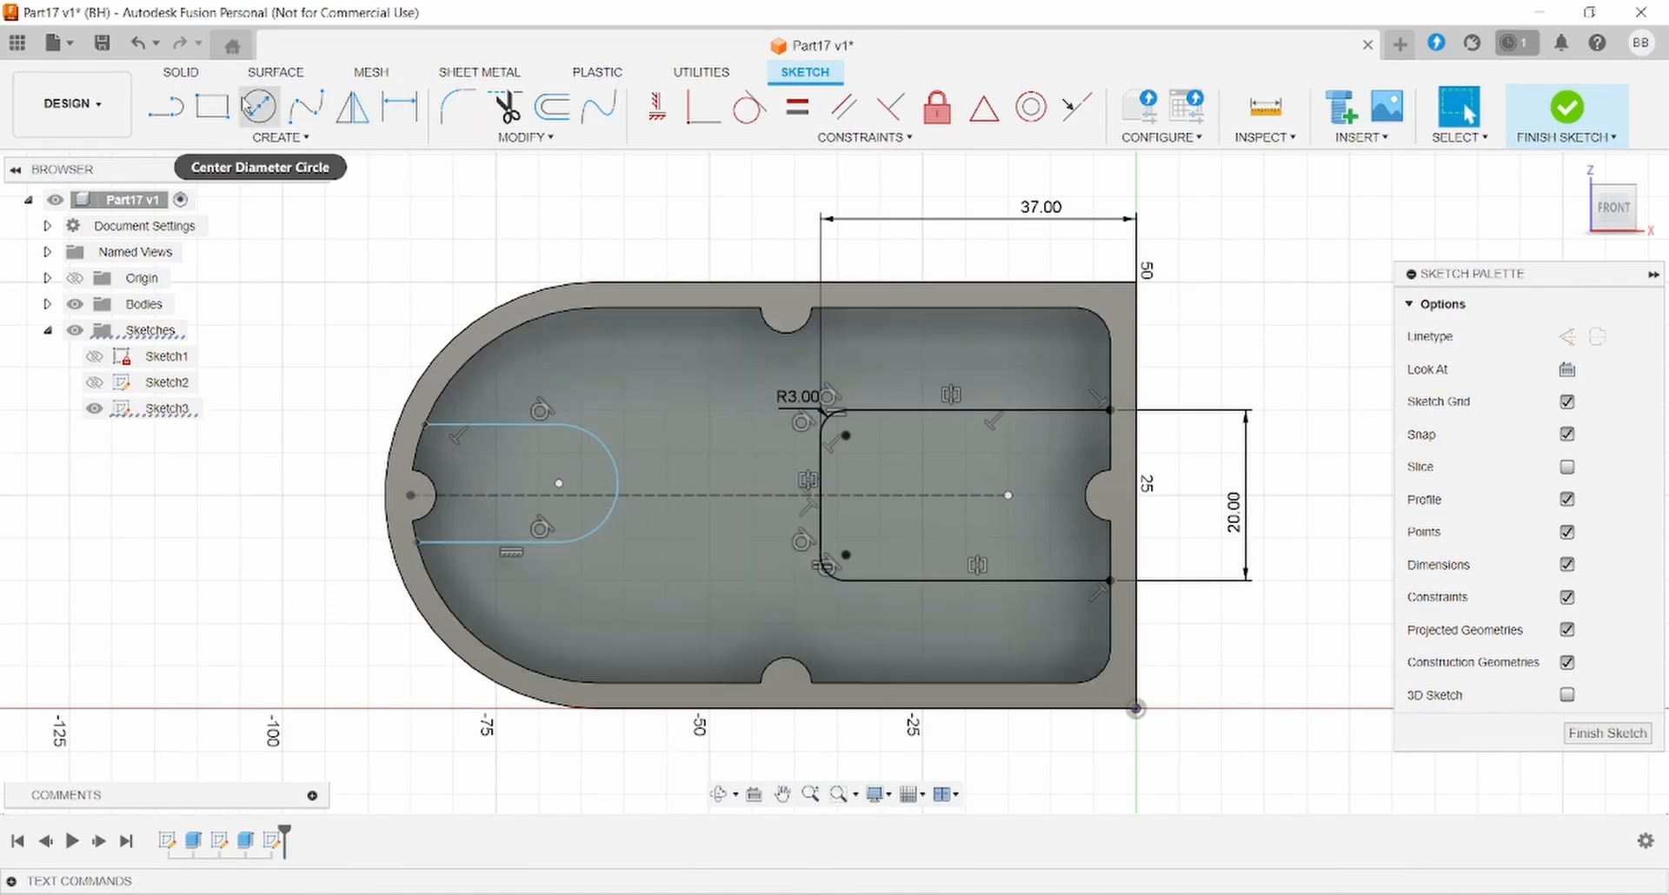
- Dimension the slot's end arc to a 7 mm radius
left_click(399, 106)
left_click(617, 469)
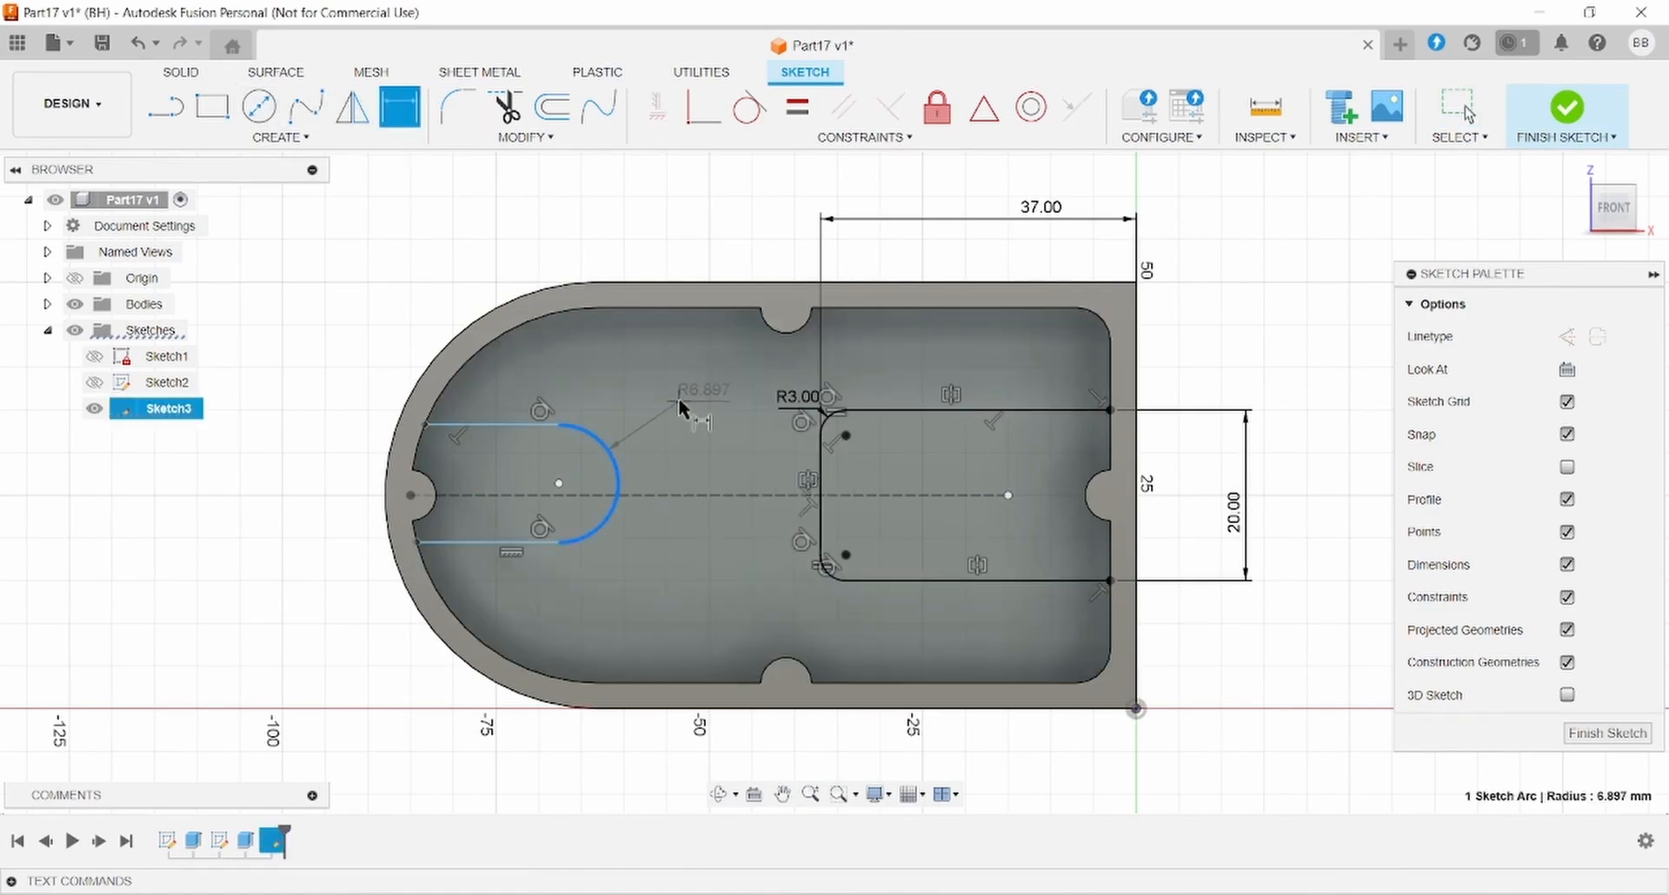
left_click(679, 407)
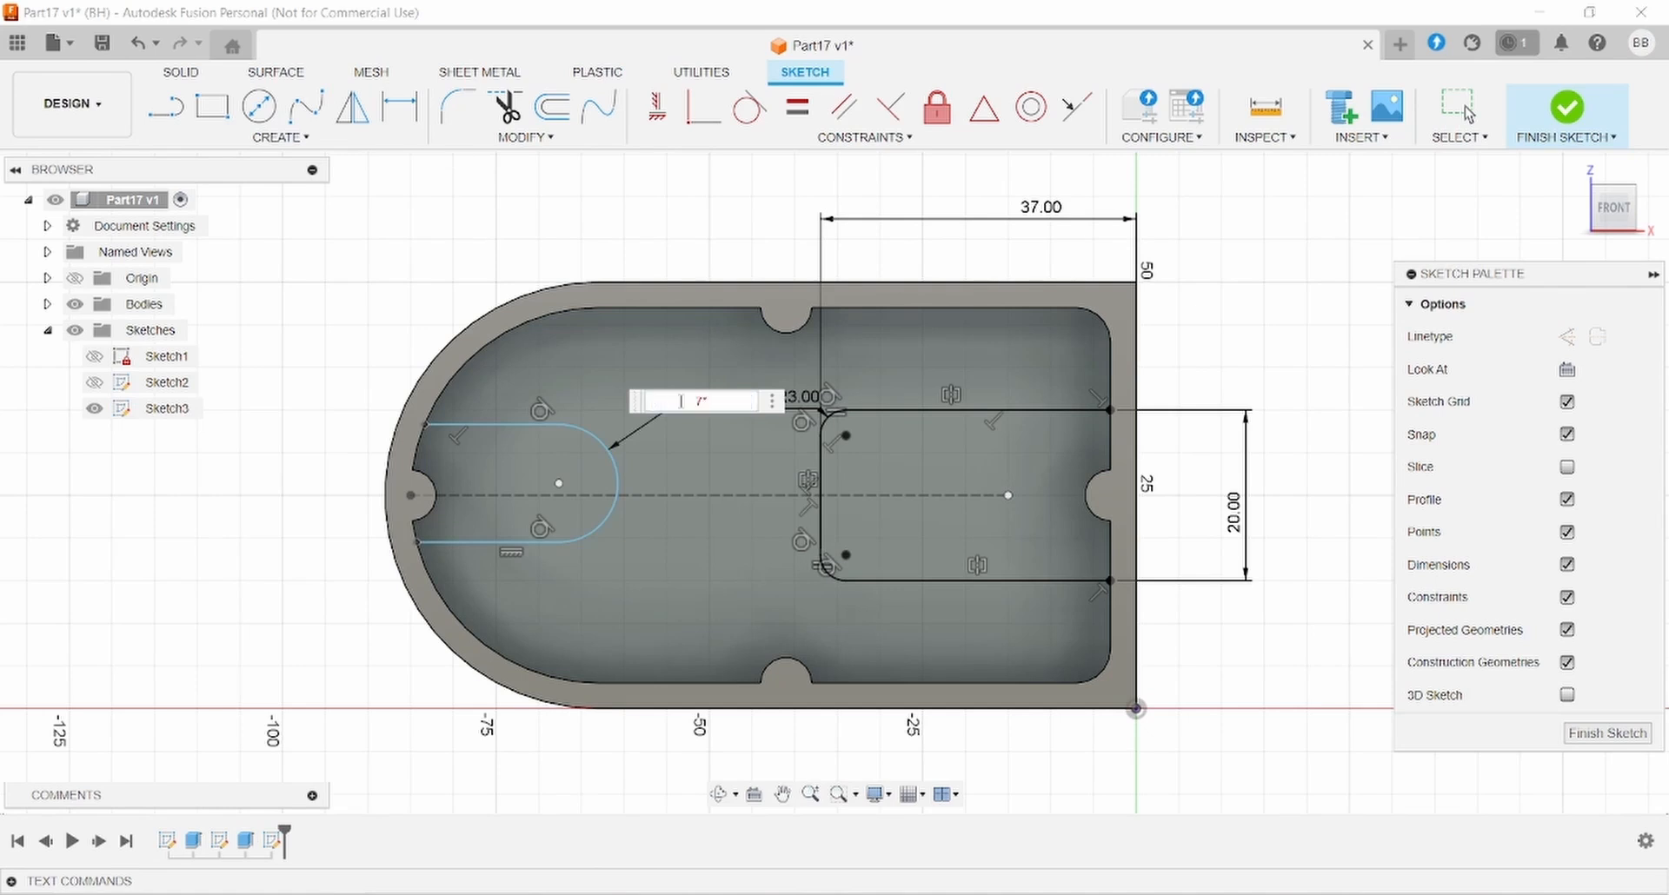
type("7")
key("Return")
key("Escape")
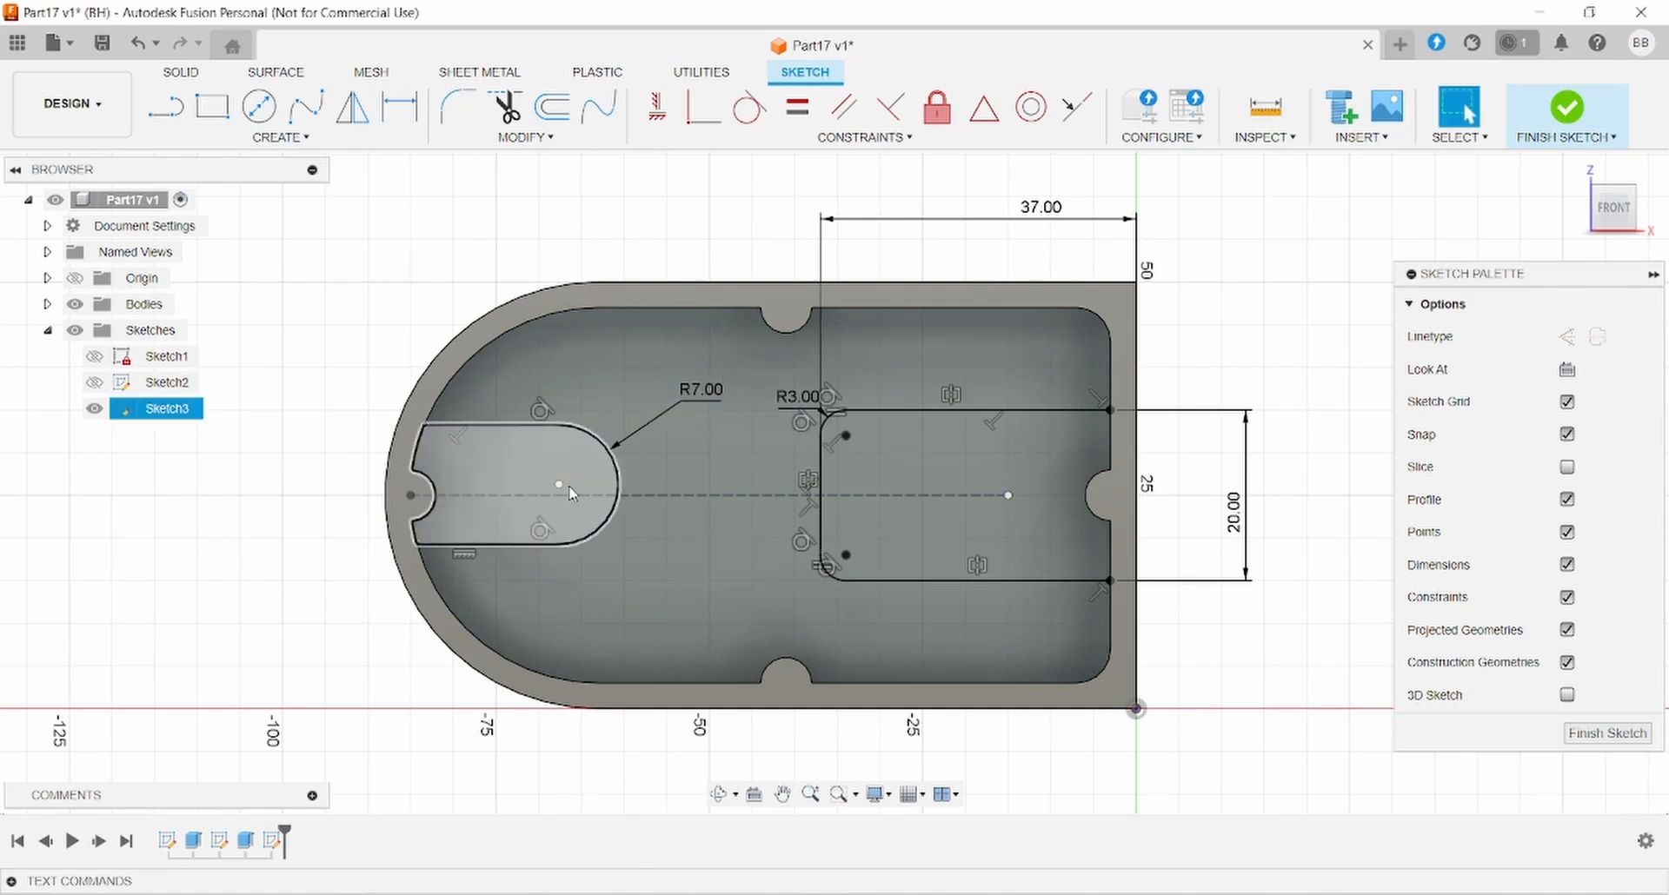
- Constrain the slot arc's centre to lie on the dashed centreline
left_click(559, 485)
left_click(678, 495)
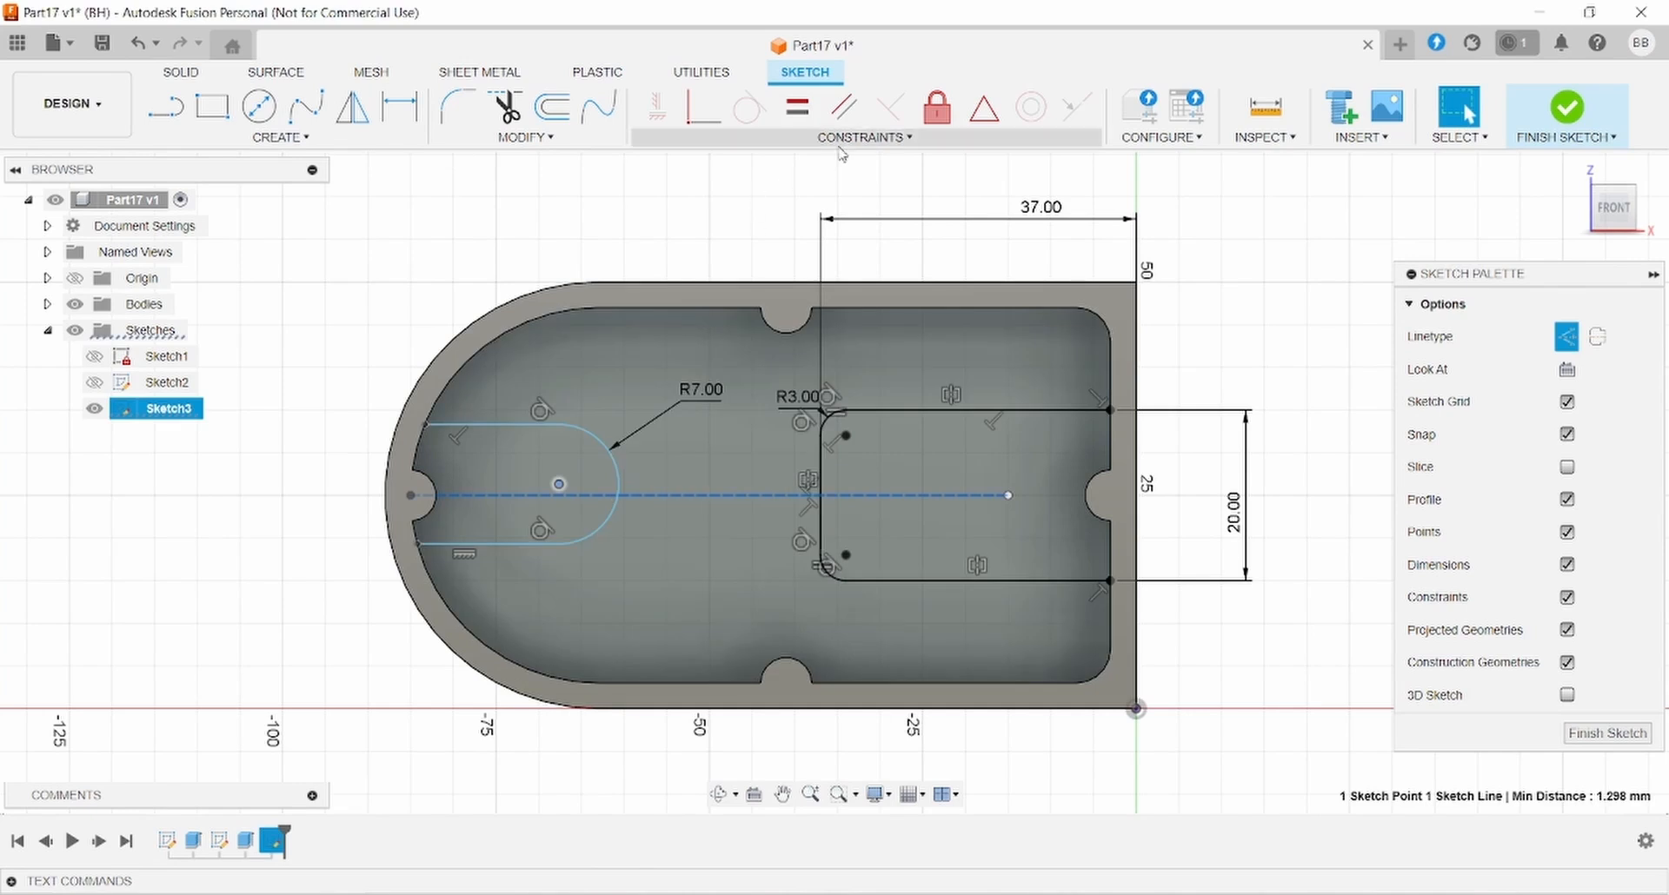
left_click(865, 137)
left_click(714, 184)
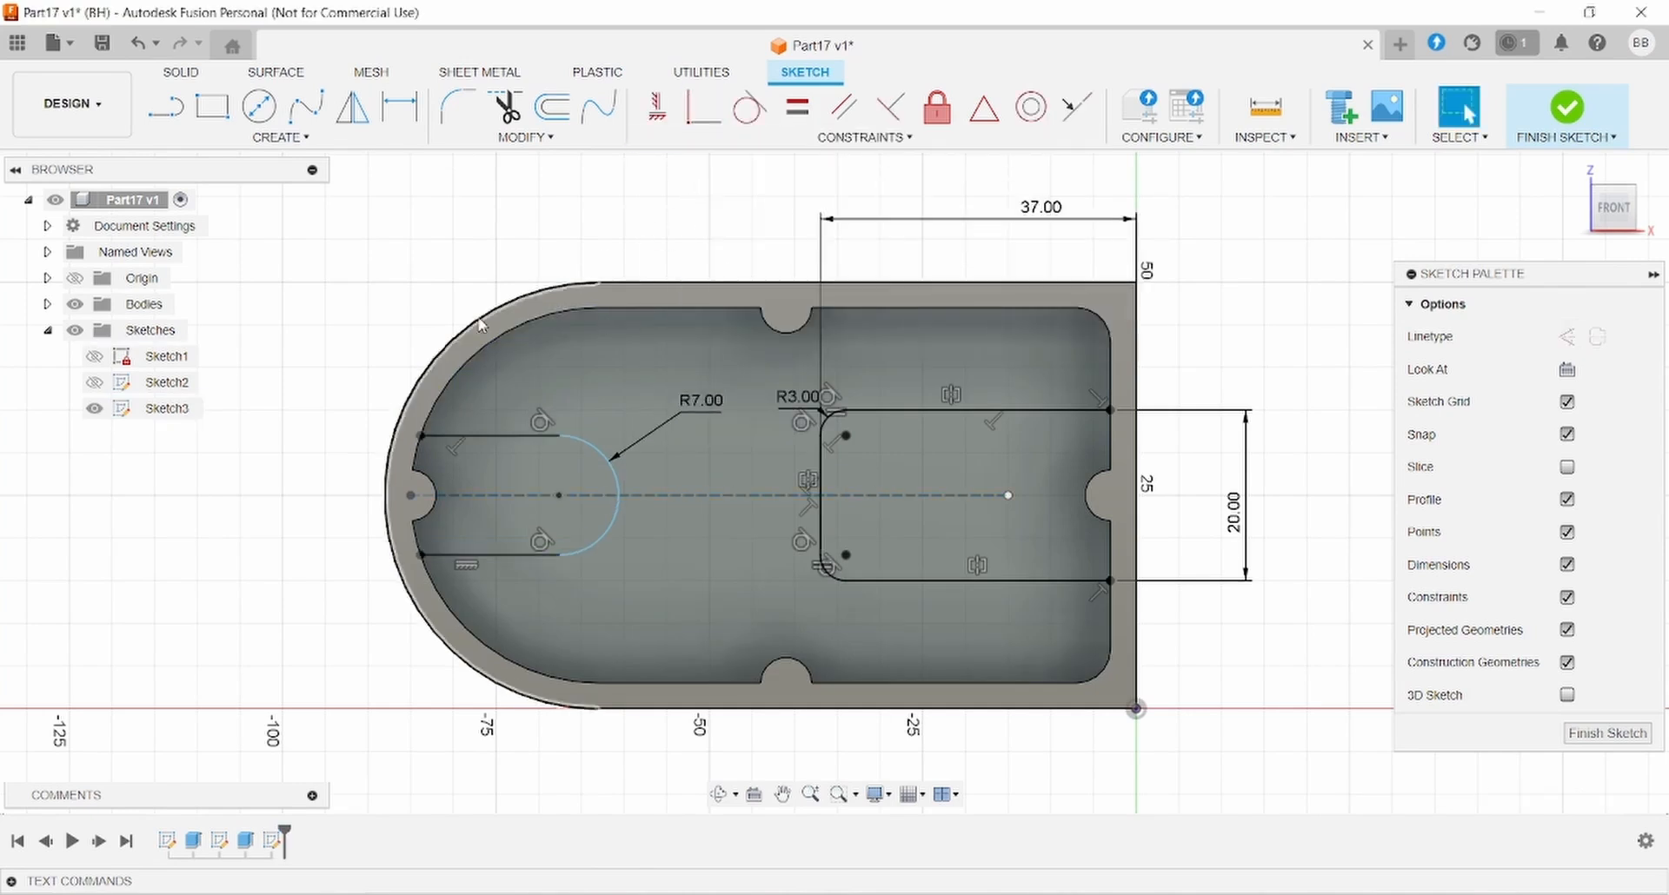
- Dimension the slot arc's centre 63 mm from the origin
left_click(399, 107)
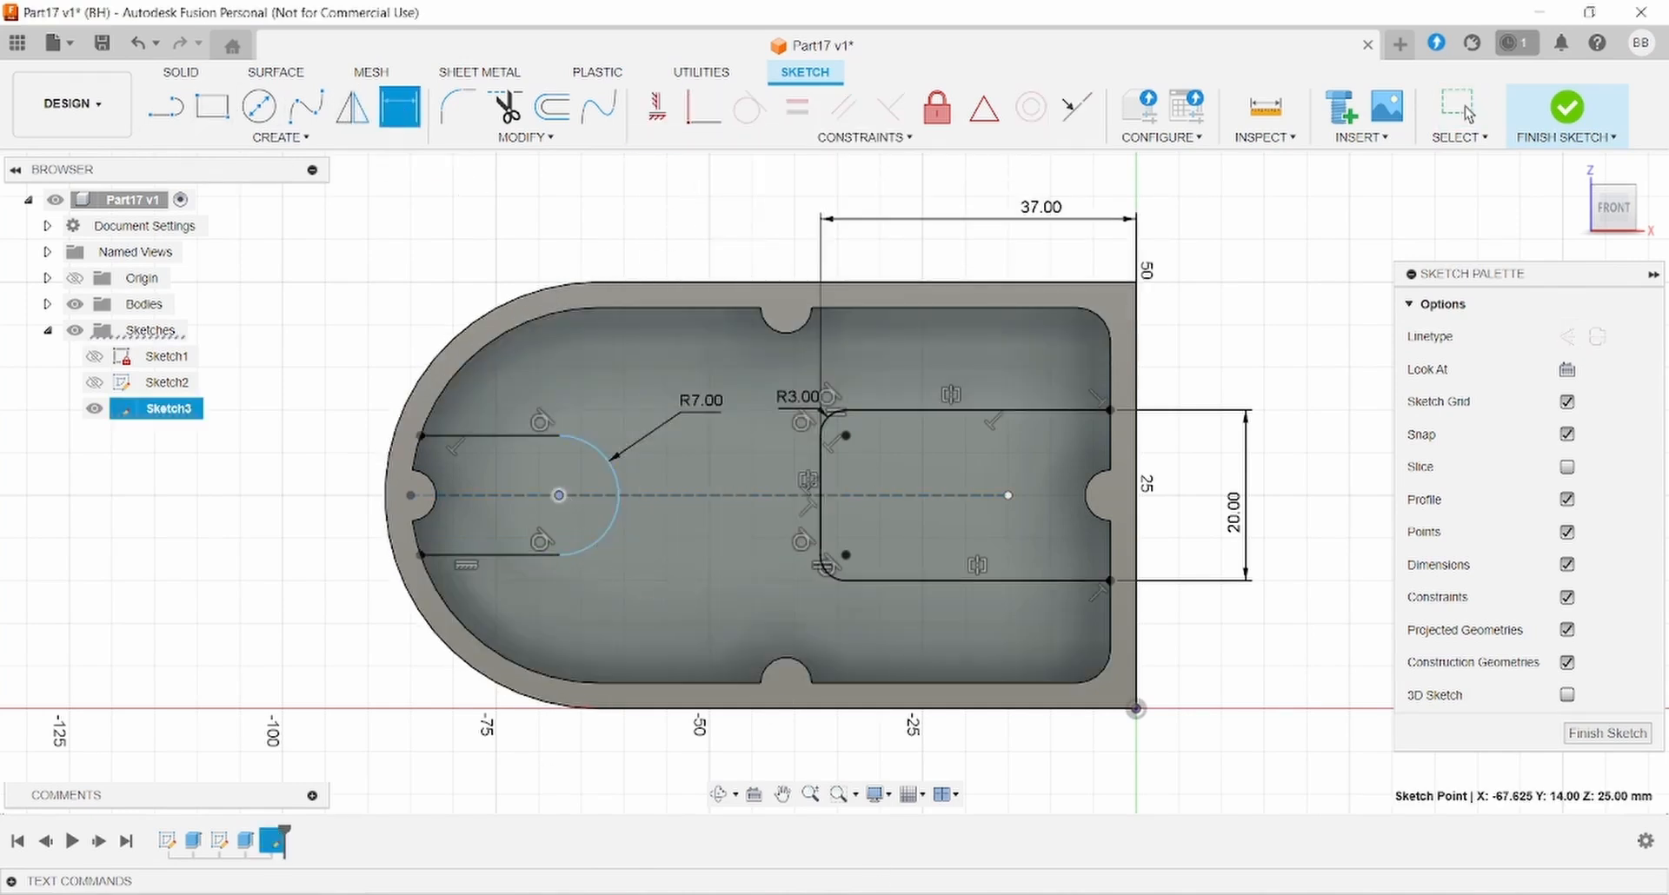
key("alt+Tab")
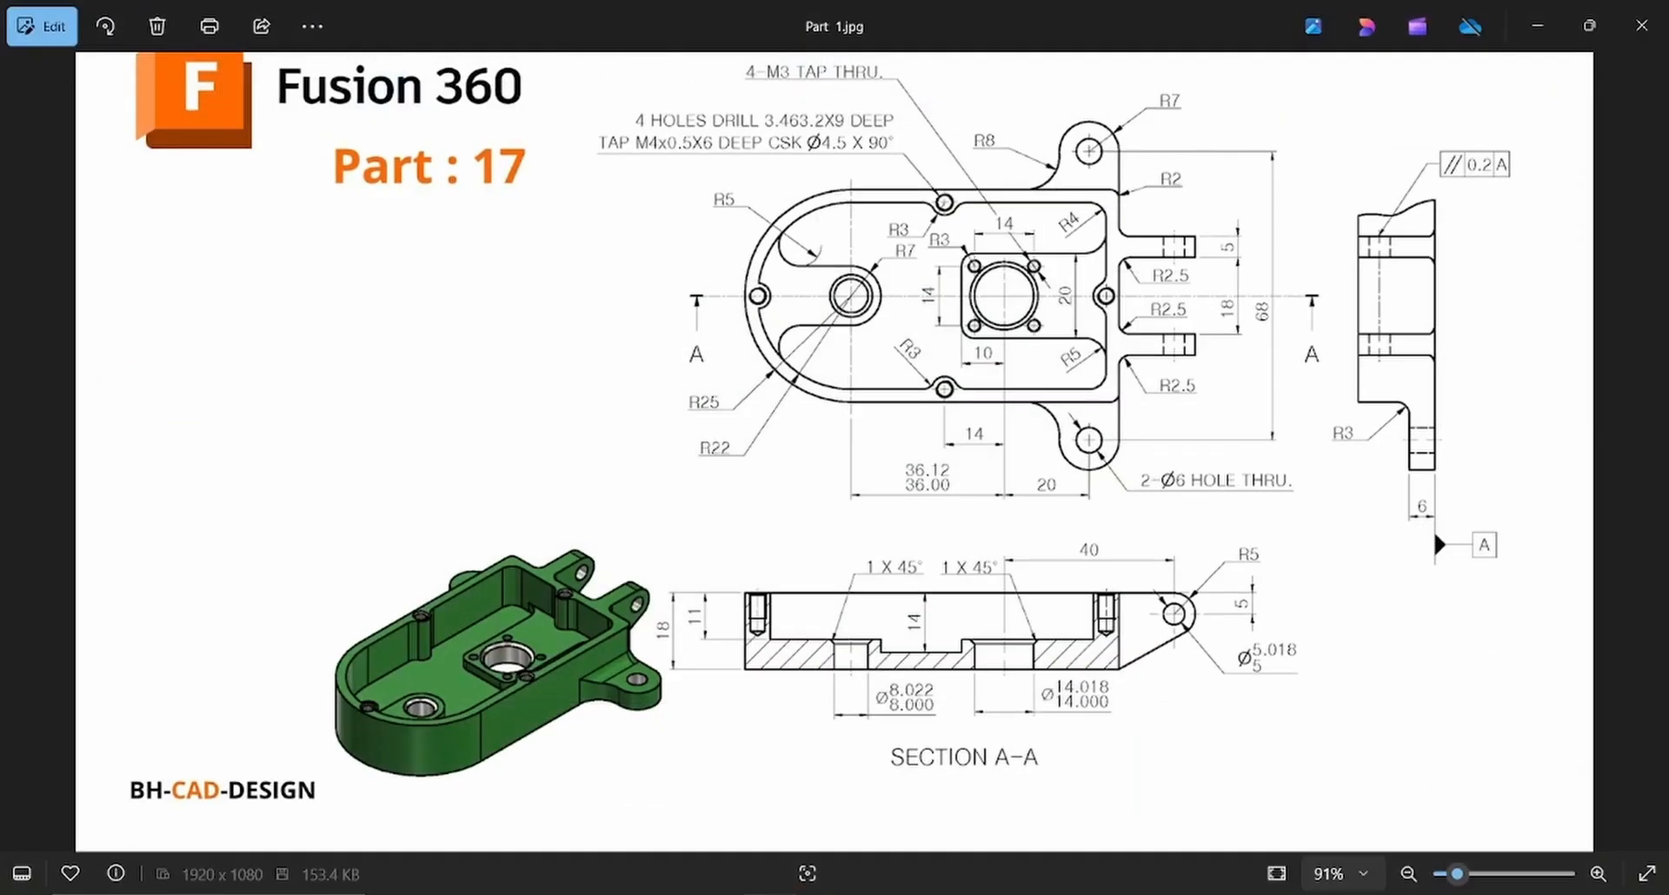
key("alt+Tab")
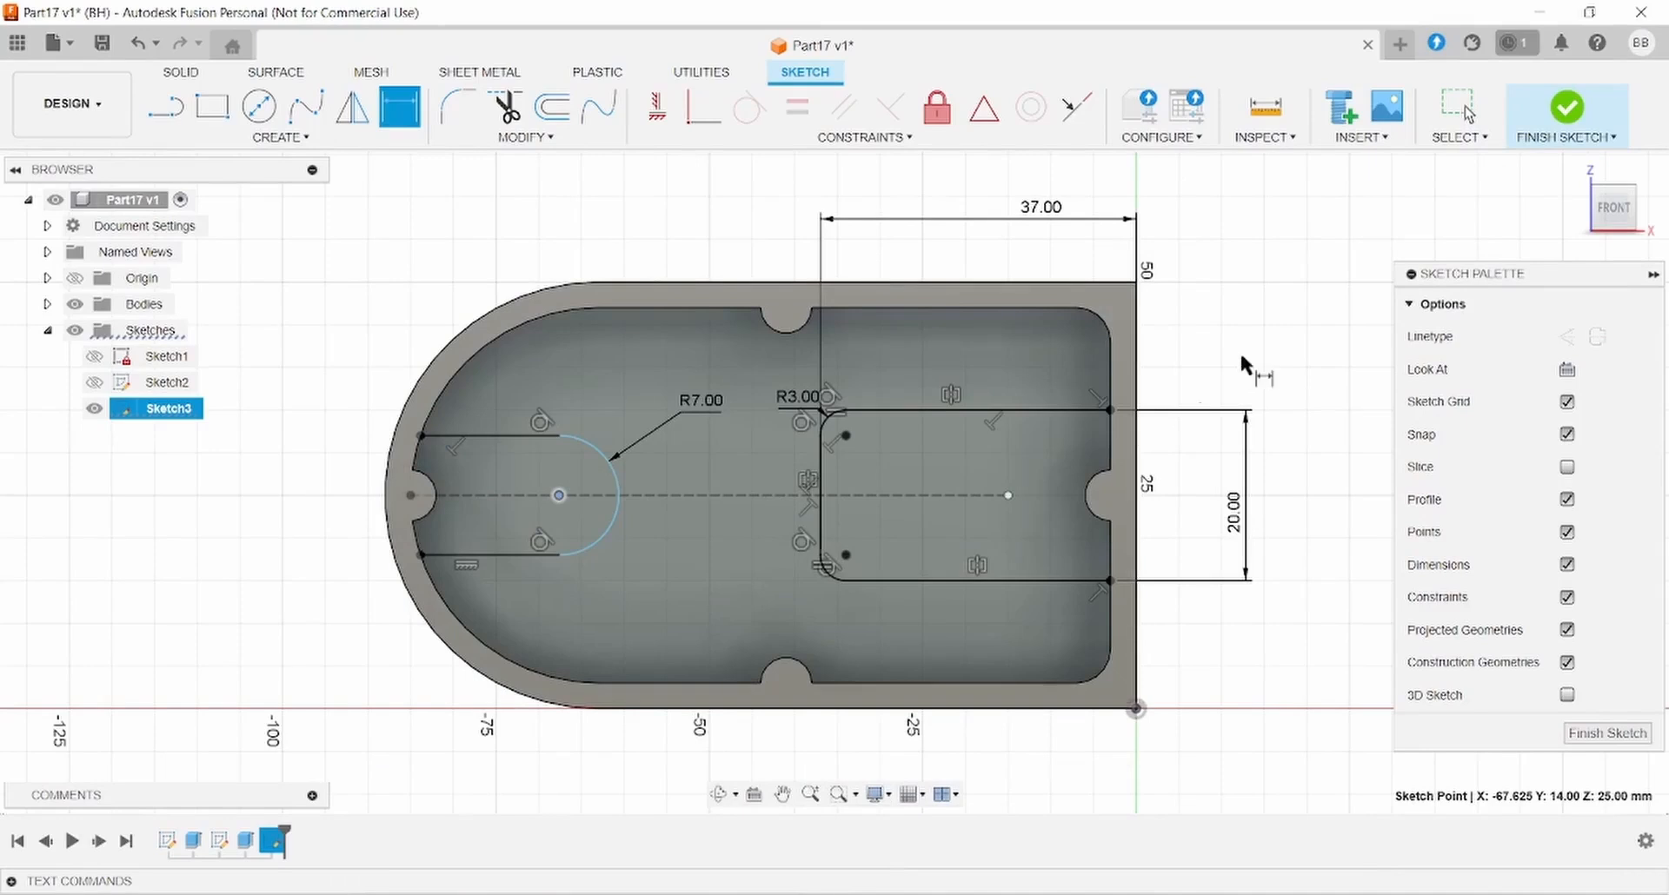
left_click(1136, 709)
left_click(1015, 786)
type("36+20+7")
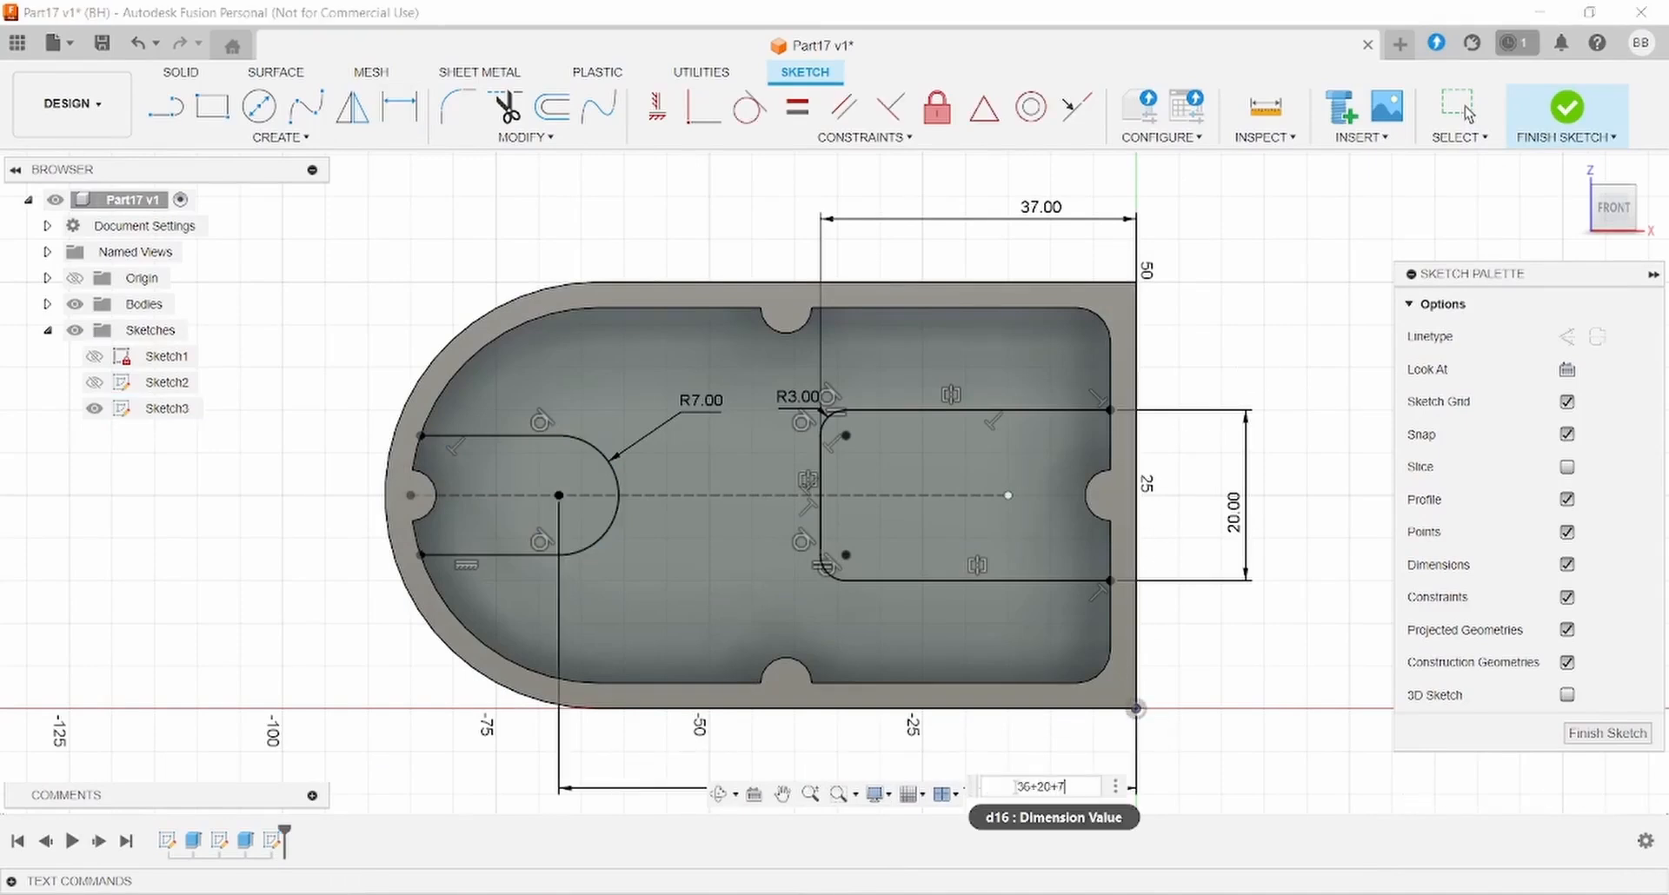
key("Return")
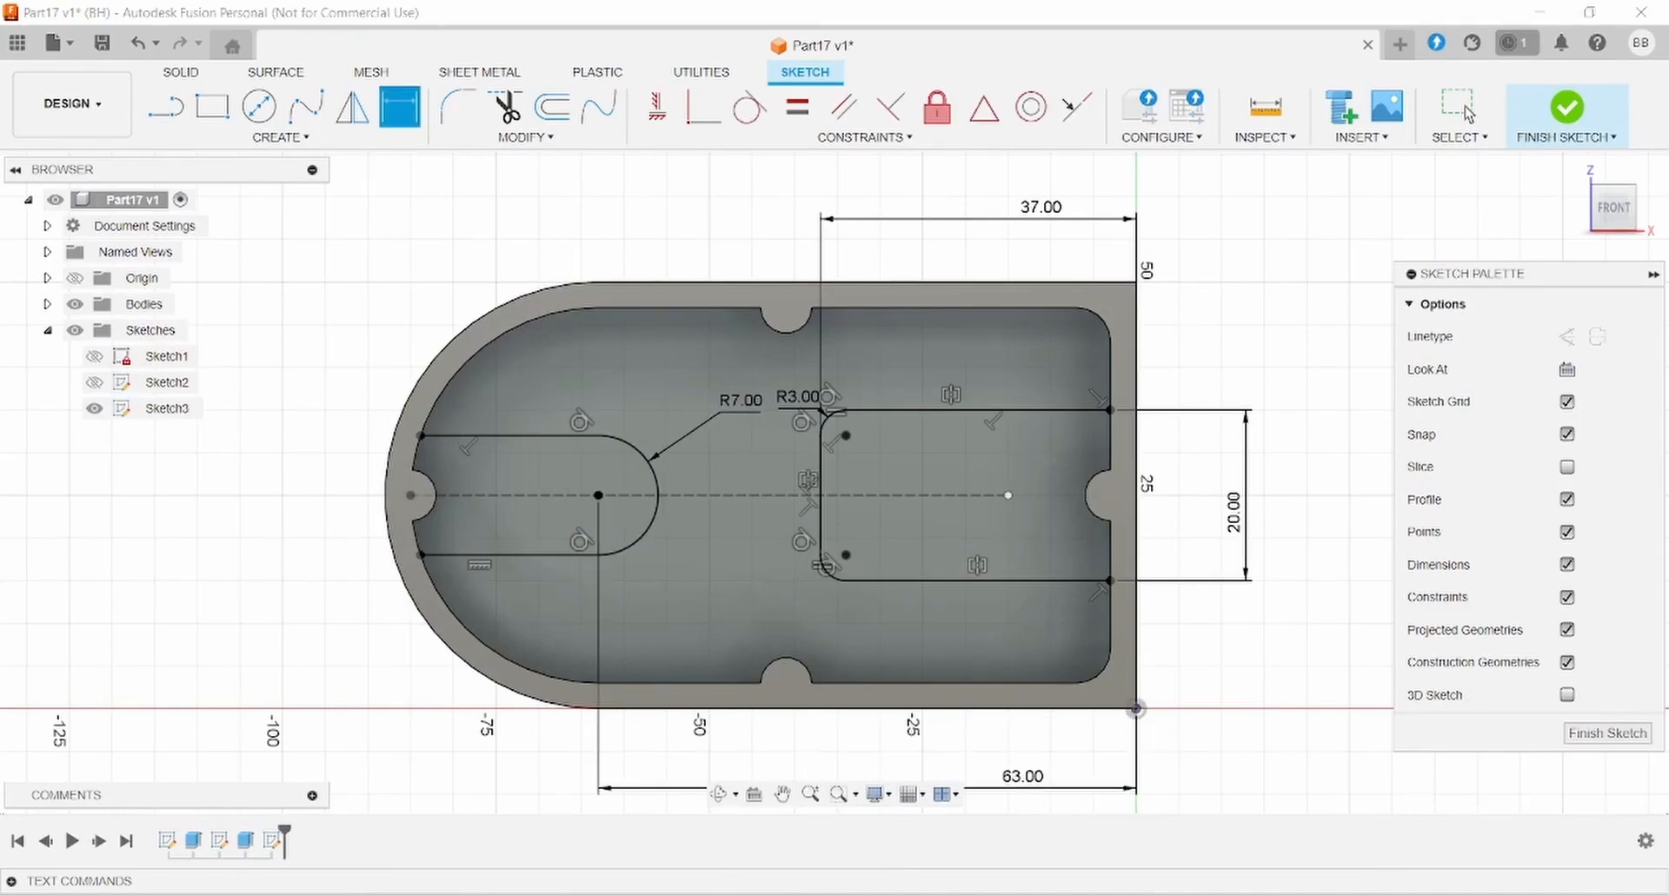
key("alt+Tab")
key("alt+Tab")
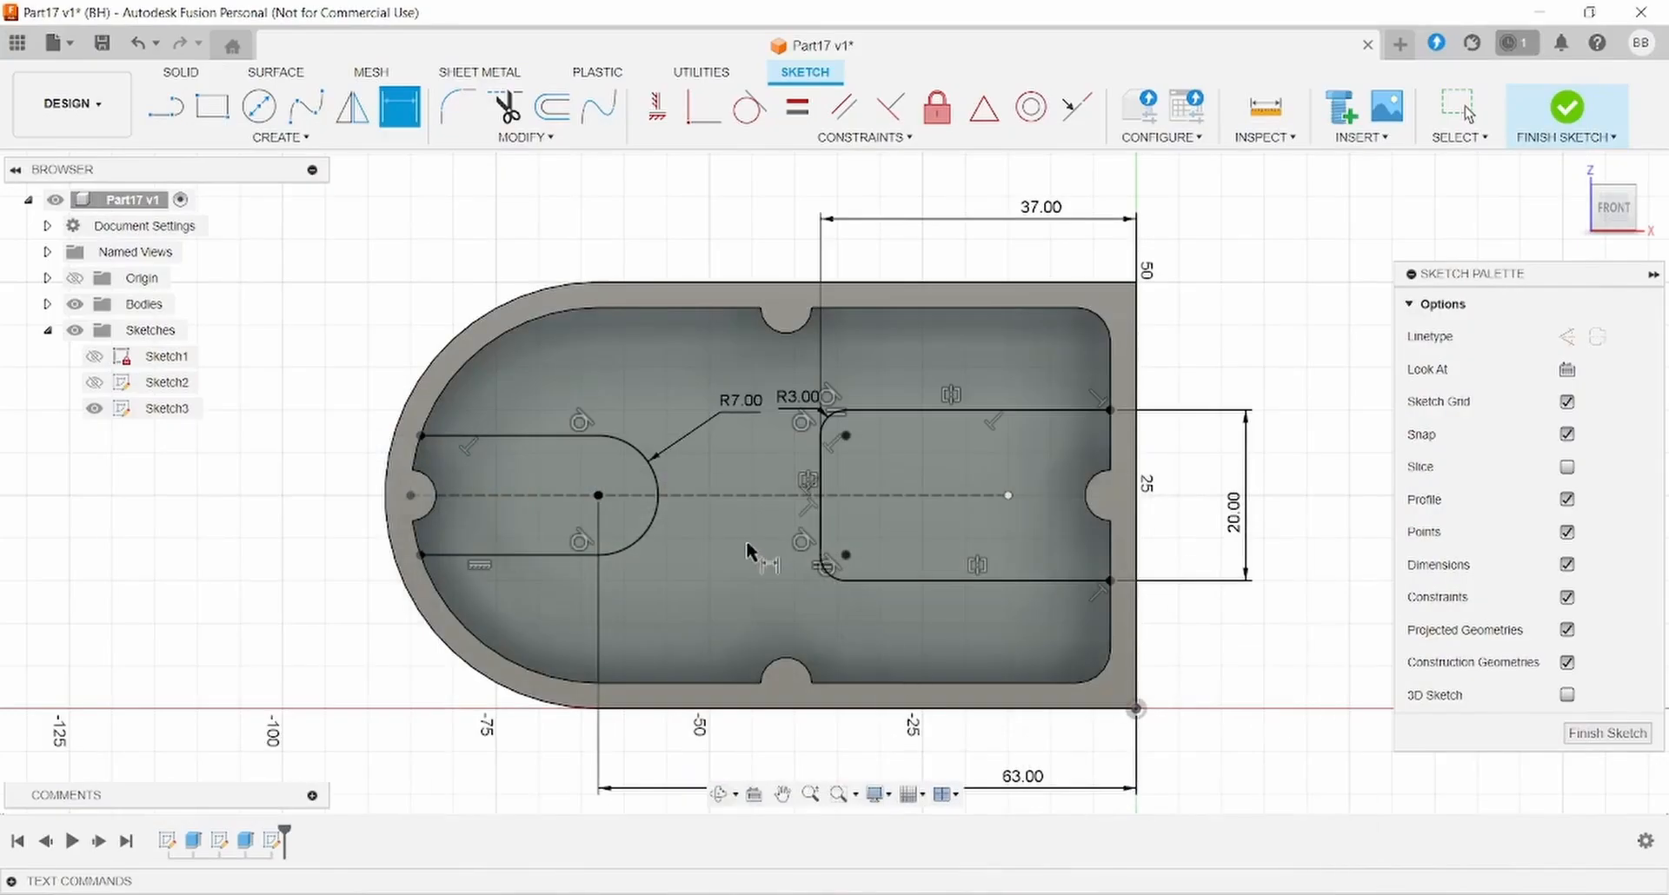
scroll(749, 547, "down", 1)
- Extrude the slot and rectangle profiles 3 mm as a Join
left_click(181, 76)
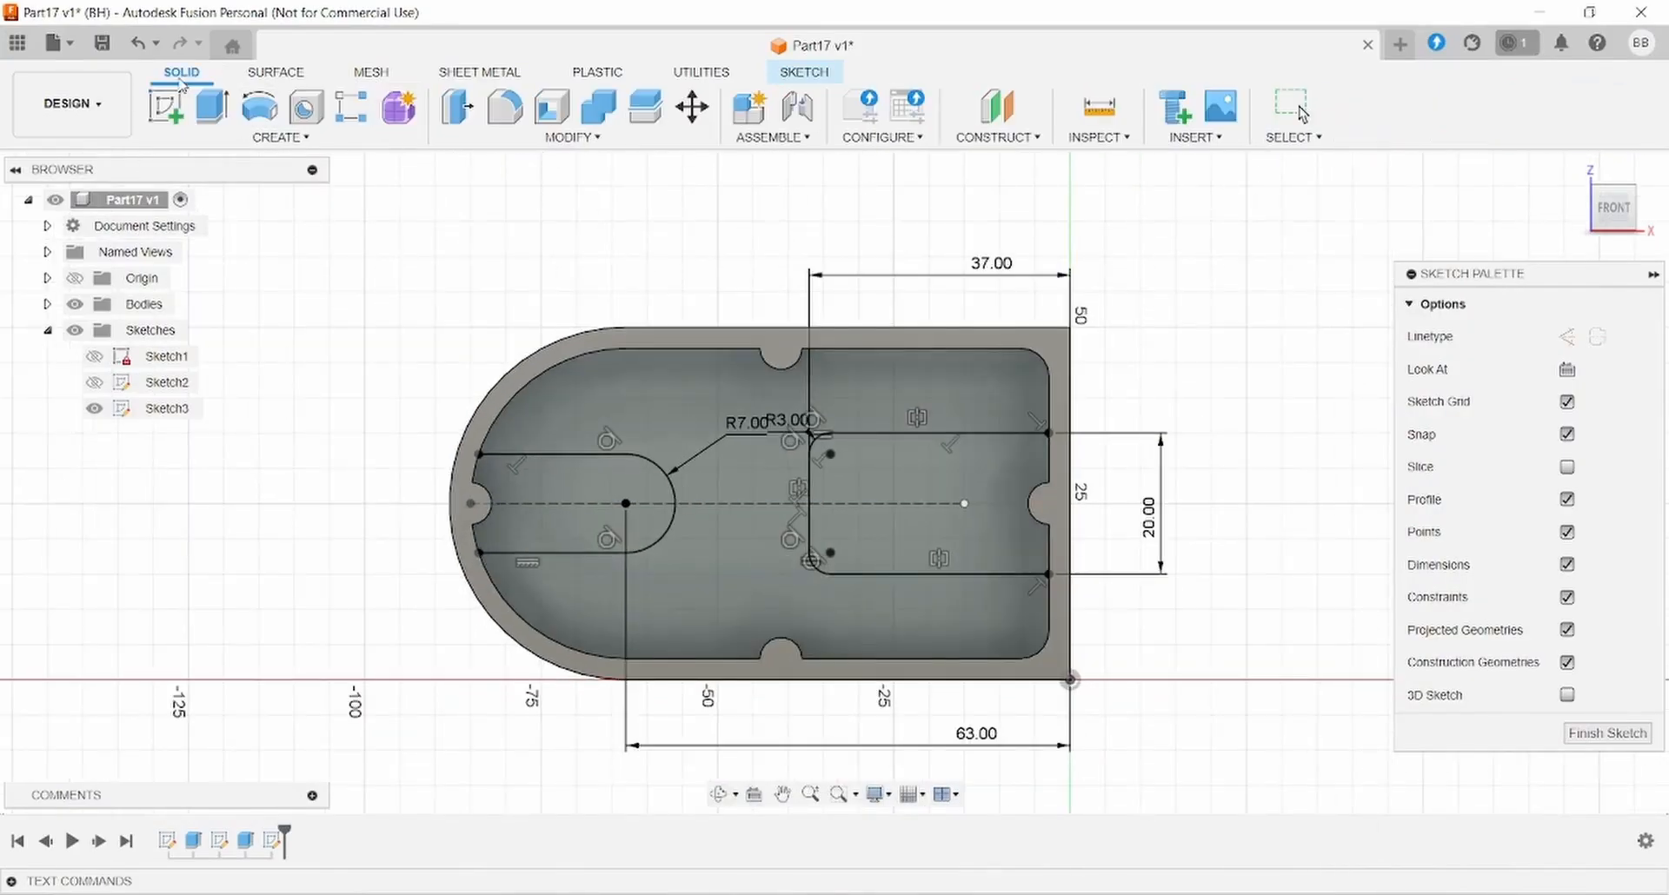
left_click(223, 111)
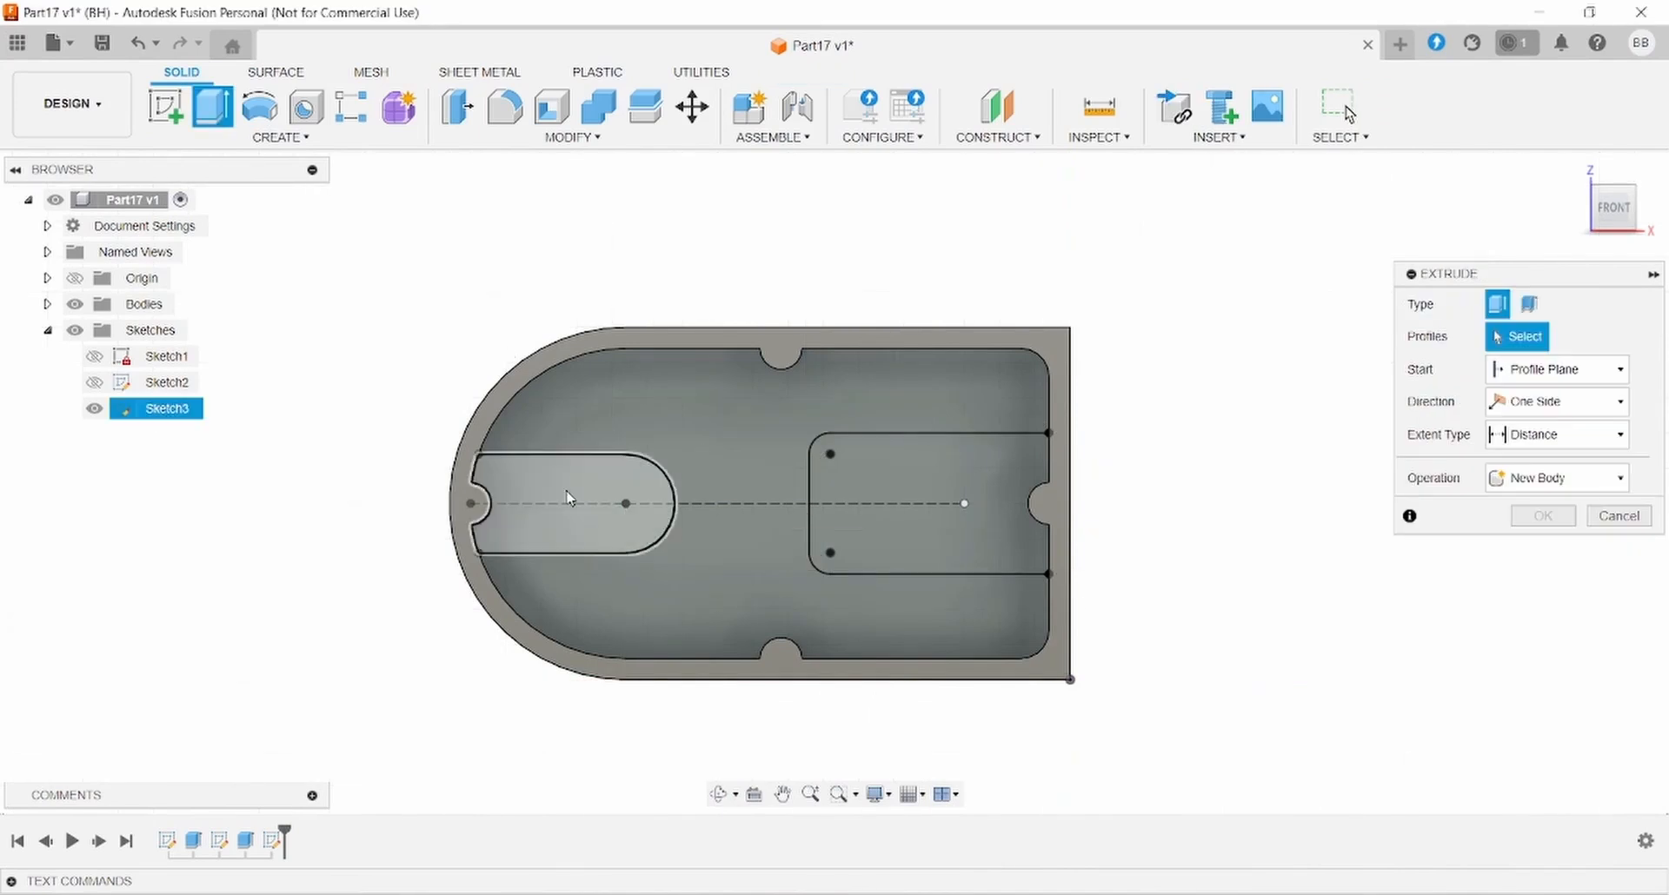
left_click(574, 522)
left_click(980, 484)
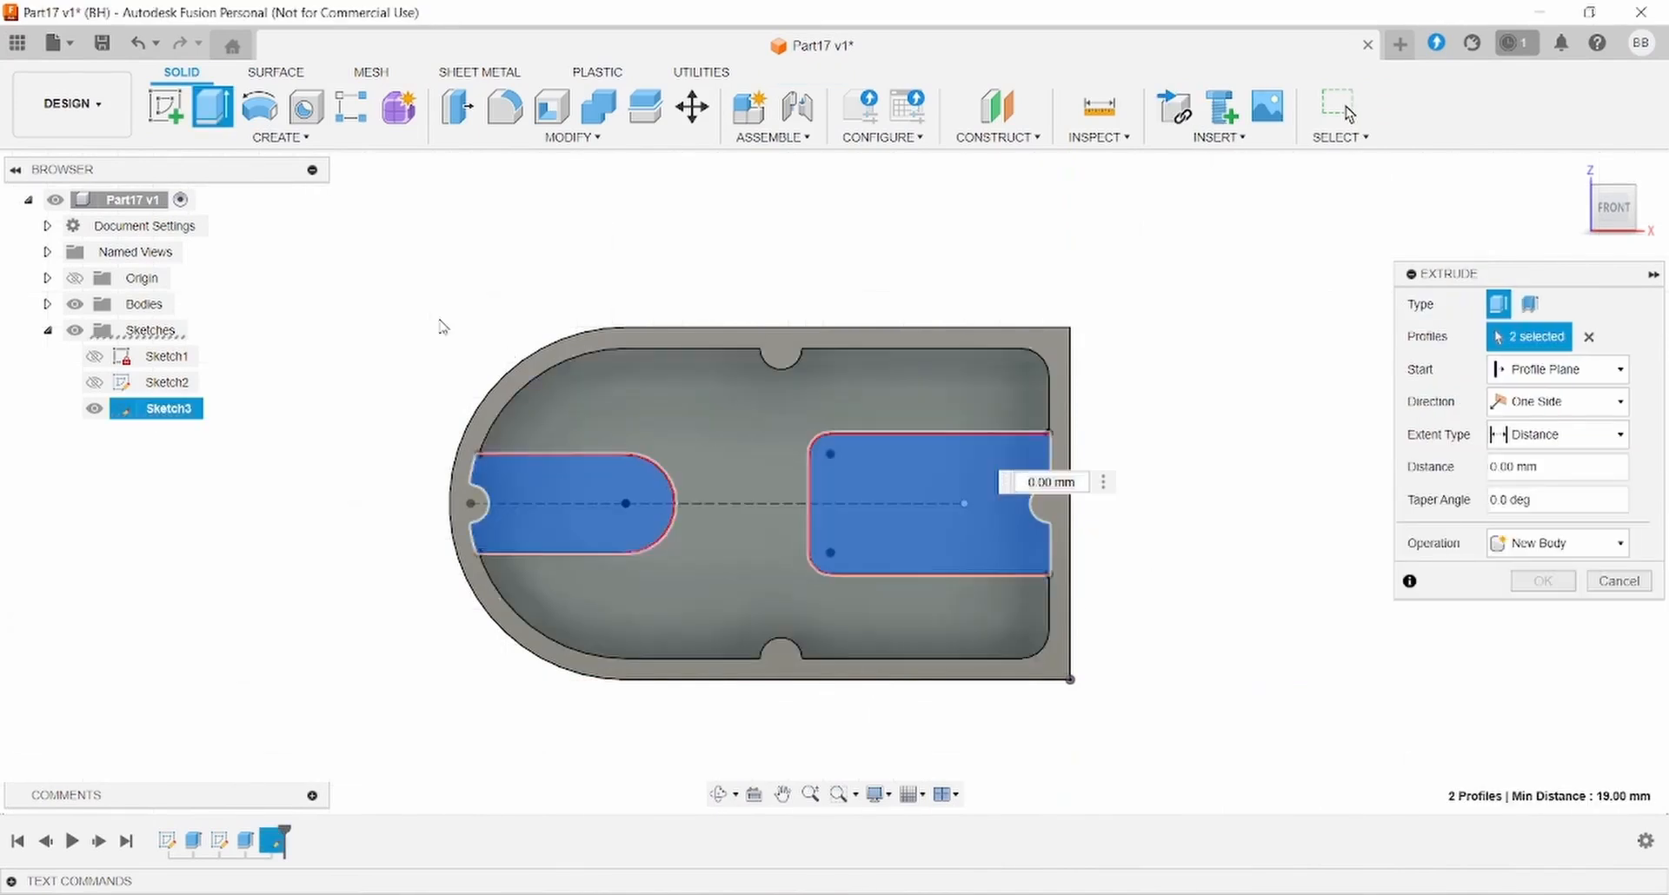
left_click(1530, 467)
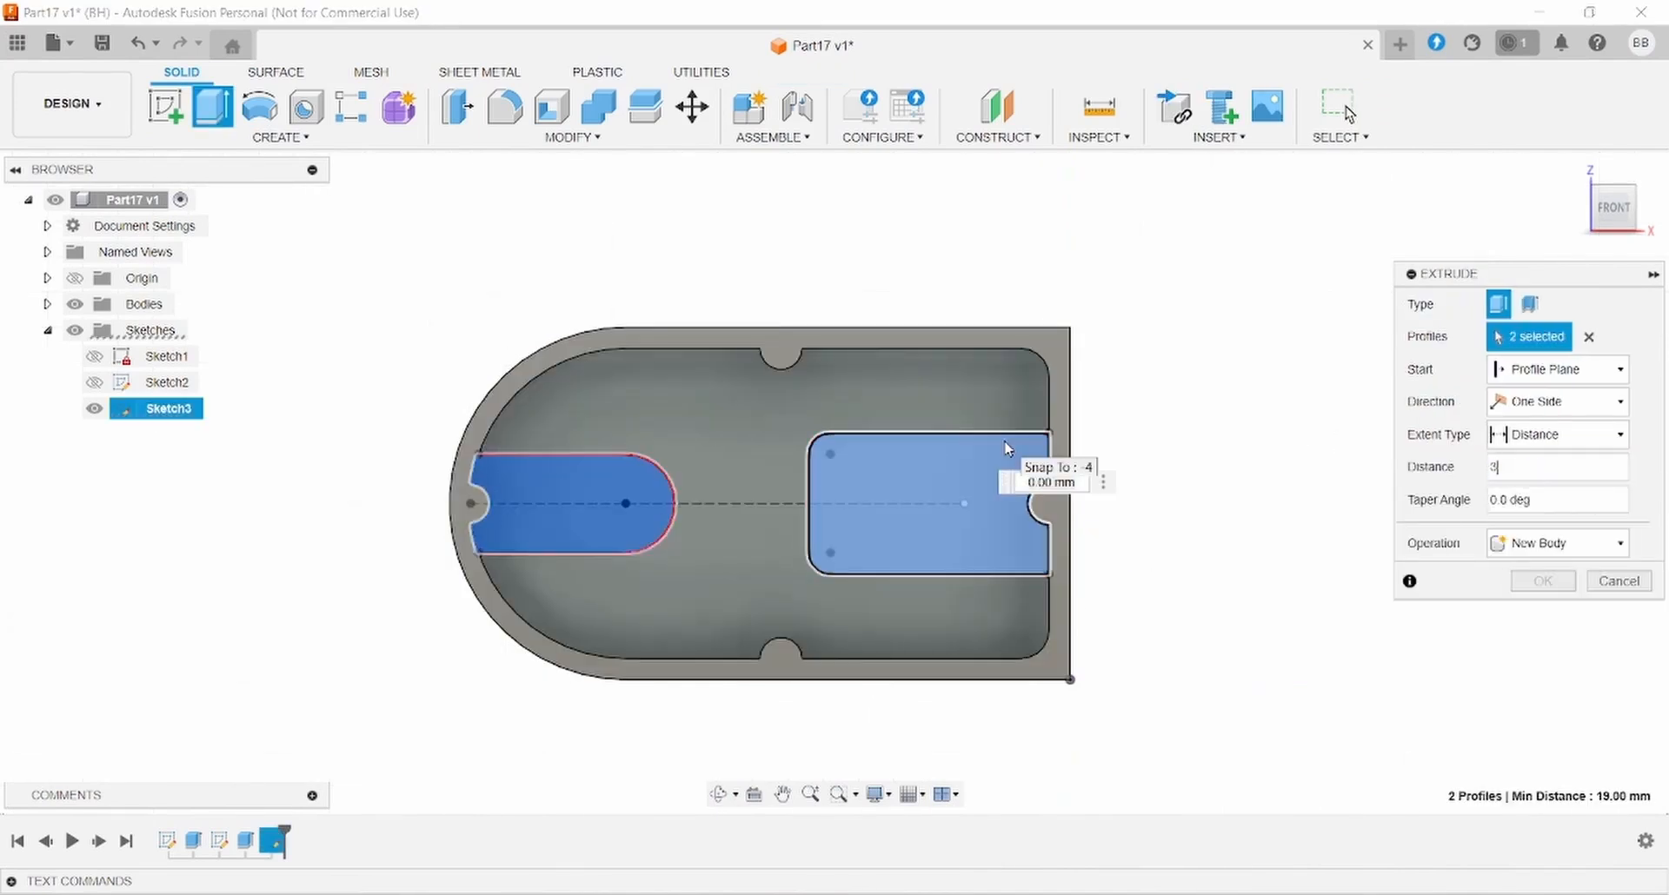
middle_click_drag(1255, 469, 1285, 335, "shift")
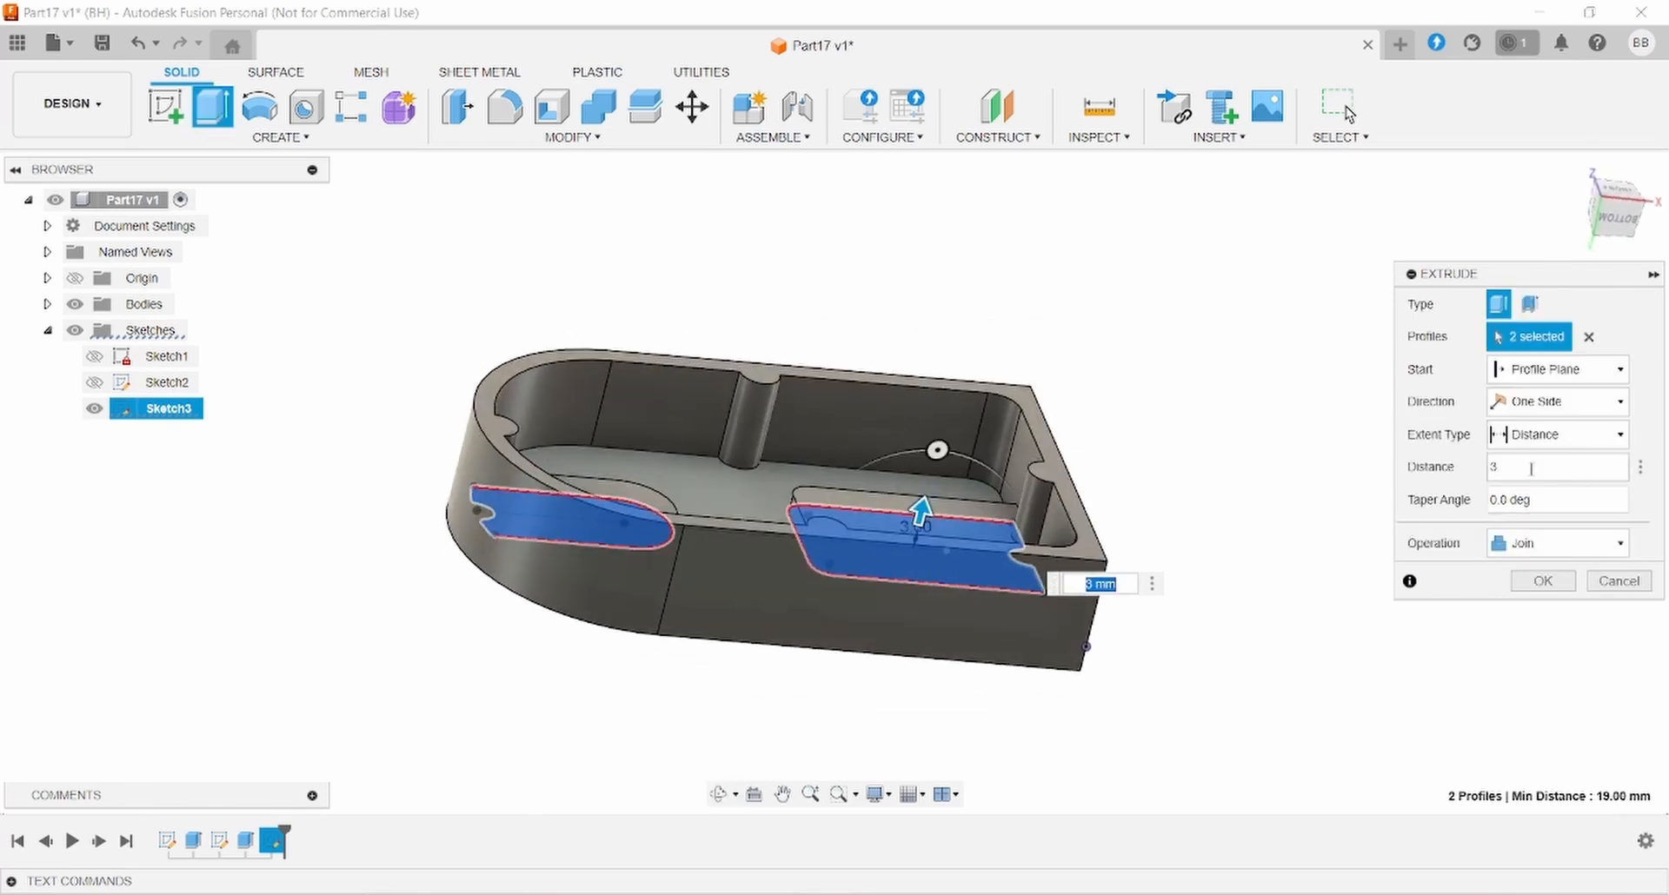
left_click(1551, 546)
left_click(1538, 570)
middle_click_drag(1203, 456, 1132, 447, "shift")
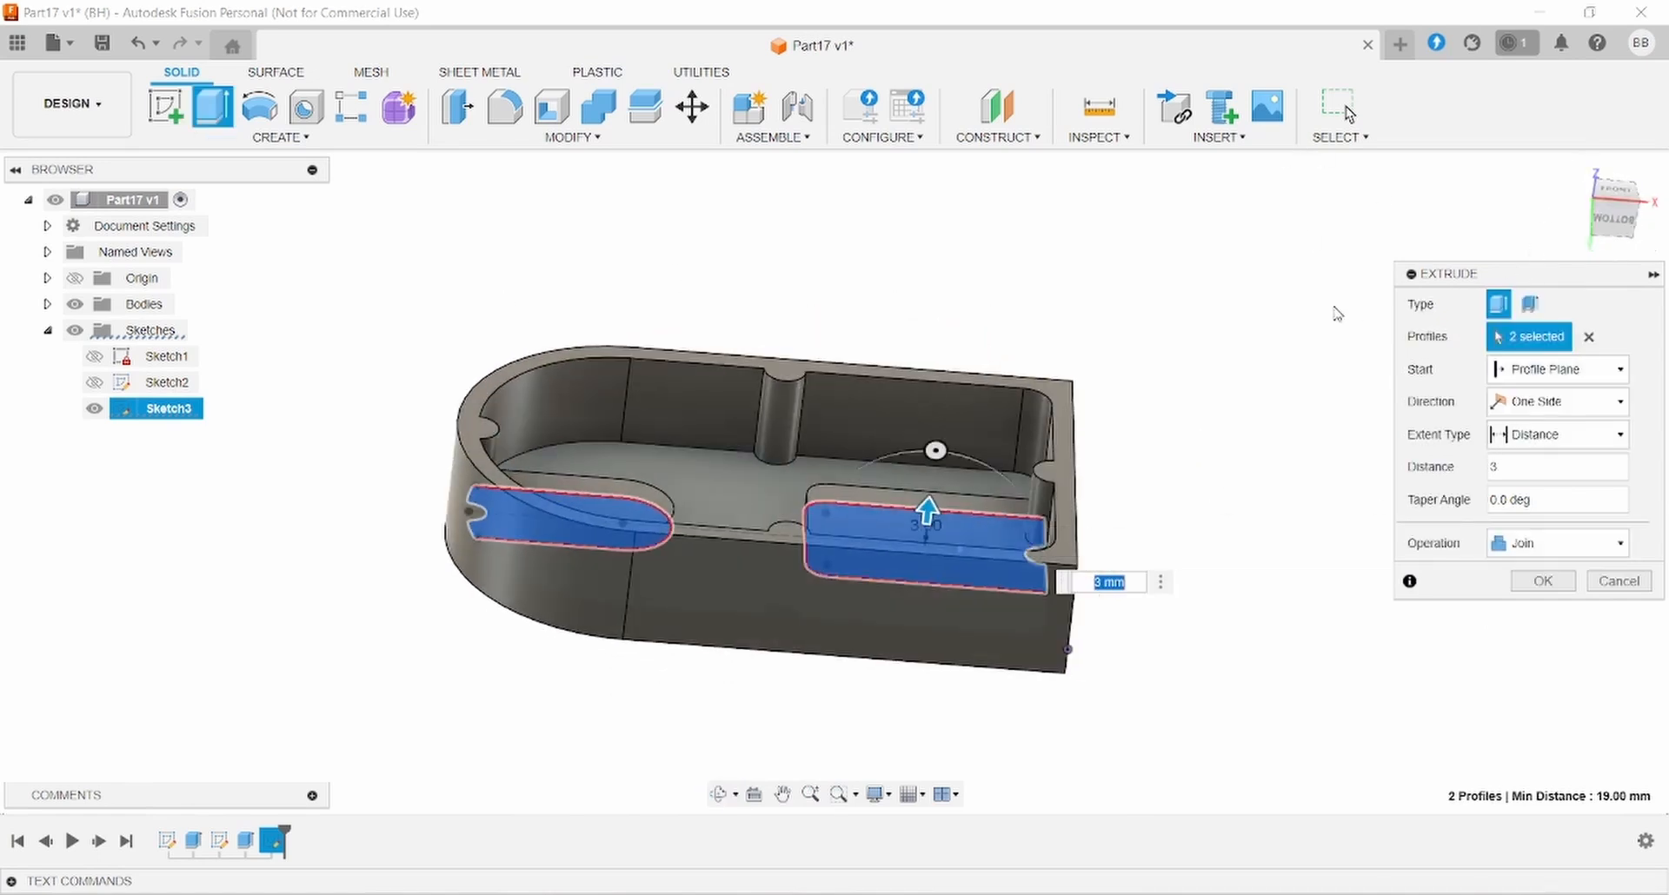
key("Return")
- Orbit the model to inspect the new raised pads from above
middle_click_drag(1147, 417, 1276, 438, "shift")
left_click(928, 532)
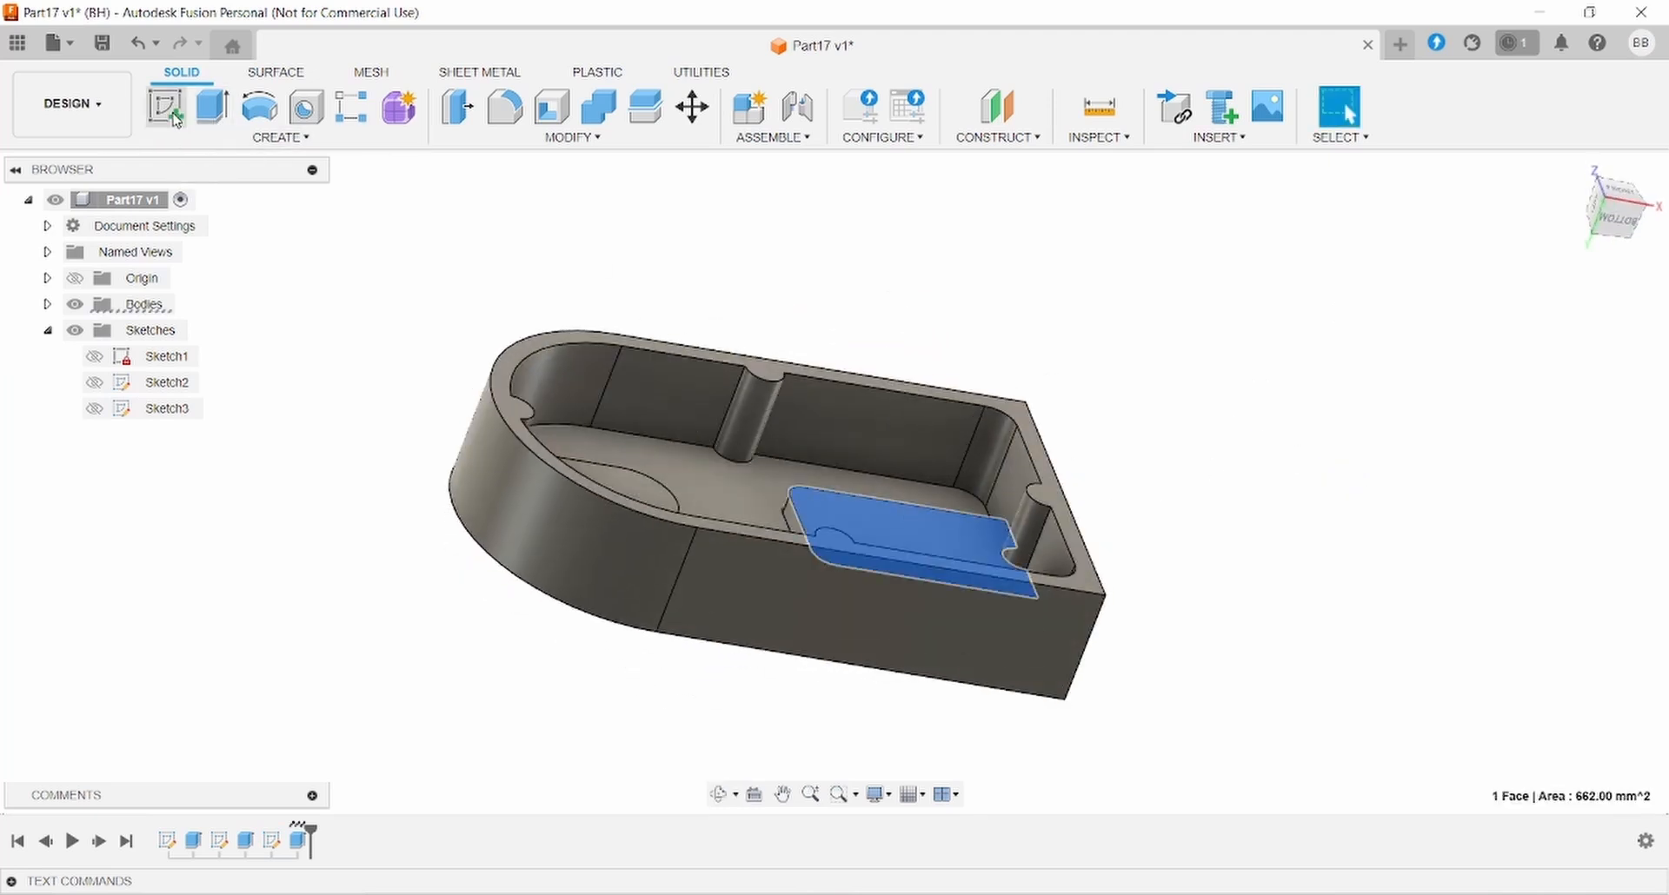
left_click(999, 720)
middle_click_drag(999, 719, 1166, 641, "shift")
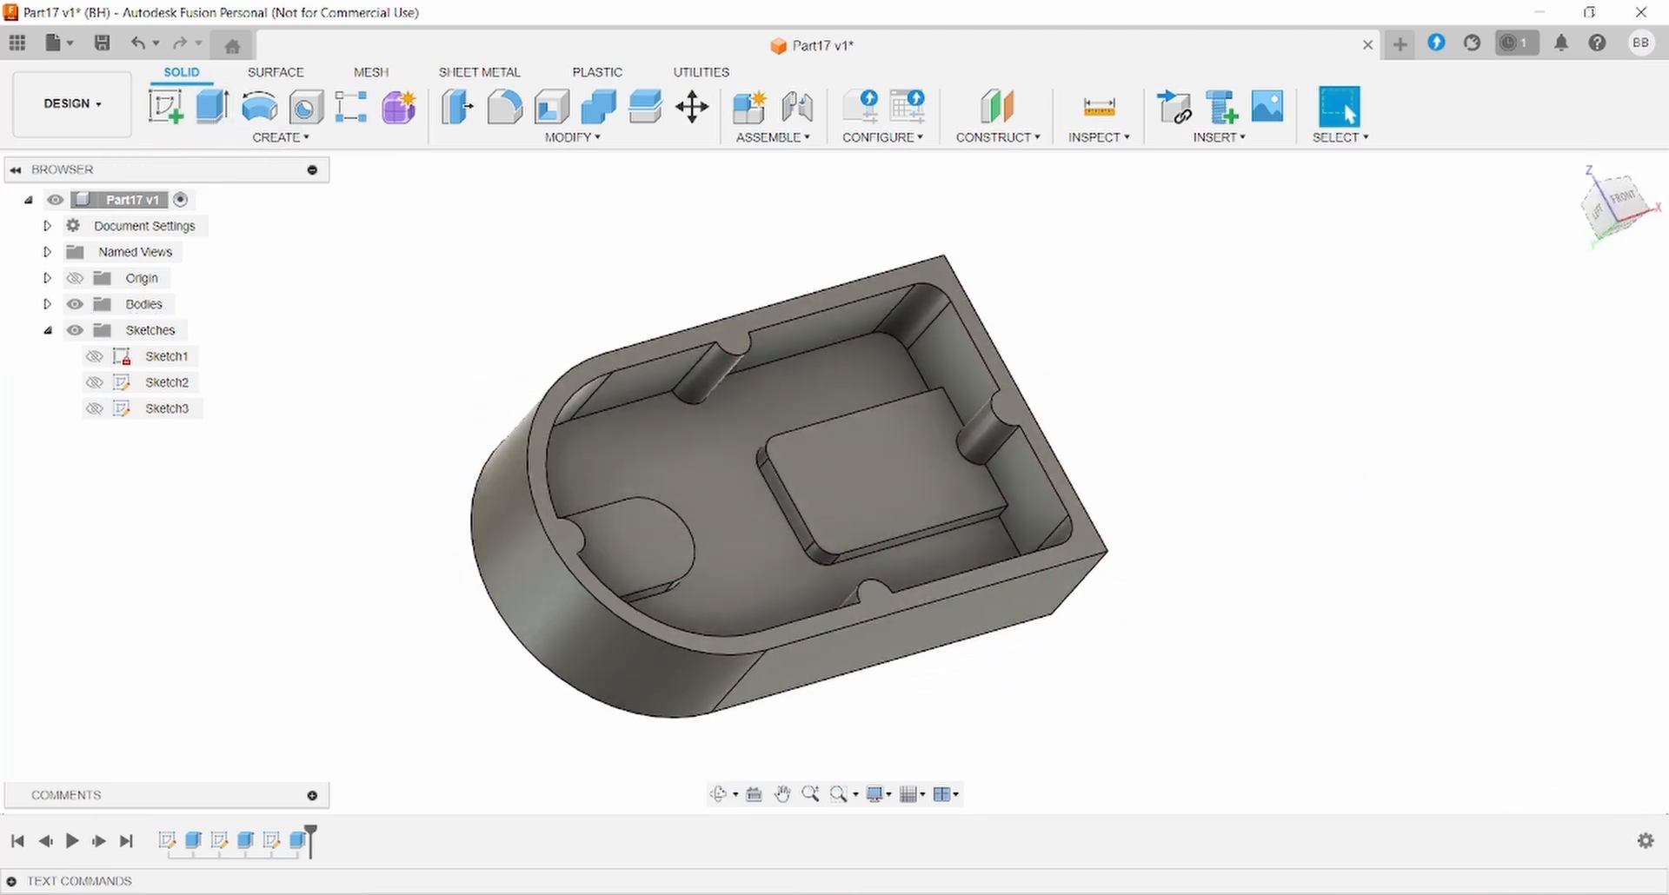
- After checking the drawing, start a fillet on the first two pad-to-wall edges
key("alt+Tab")
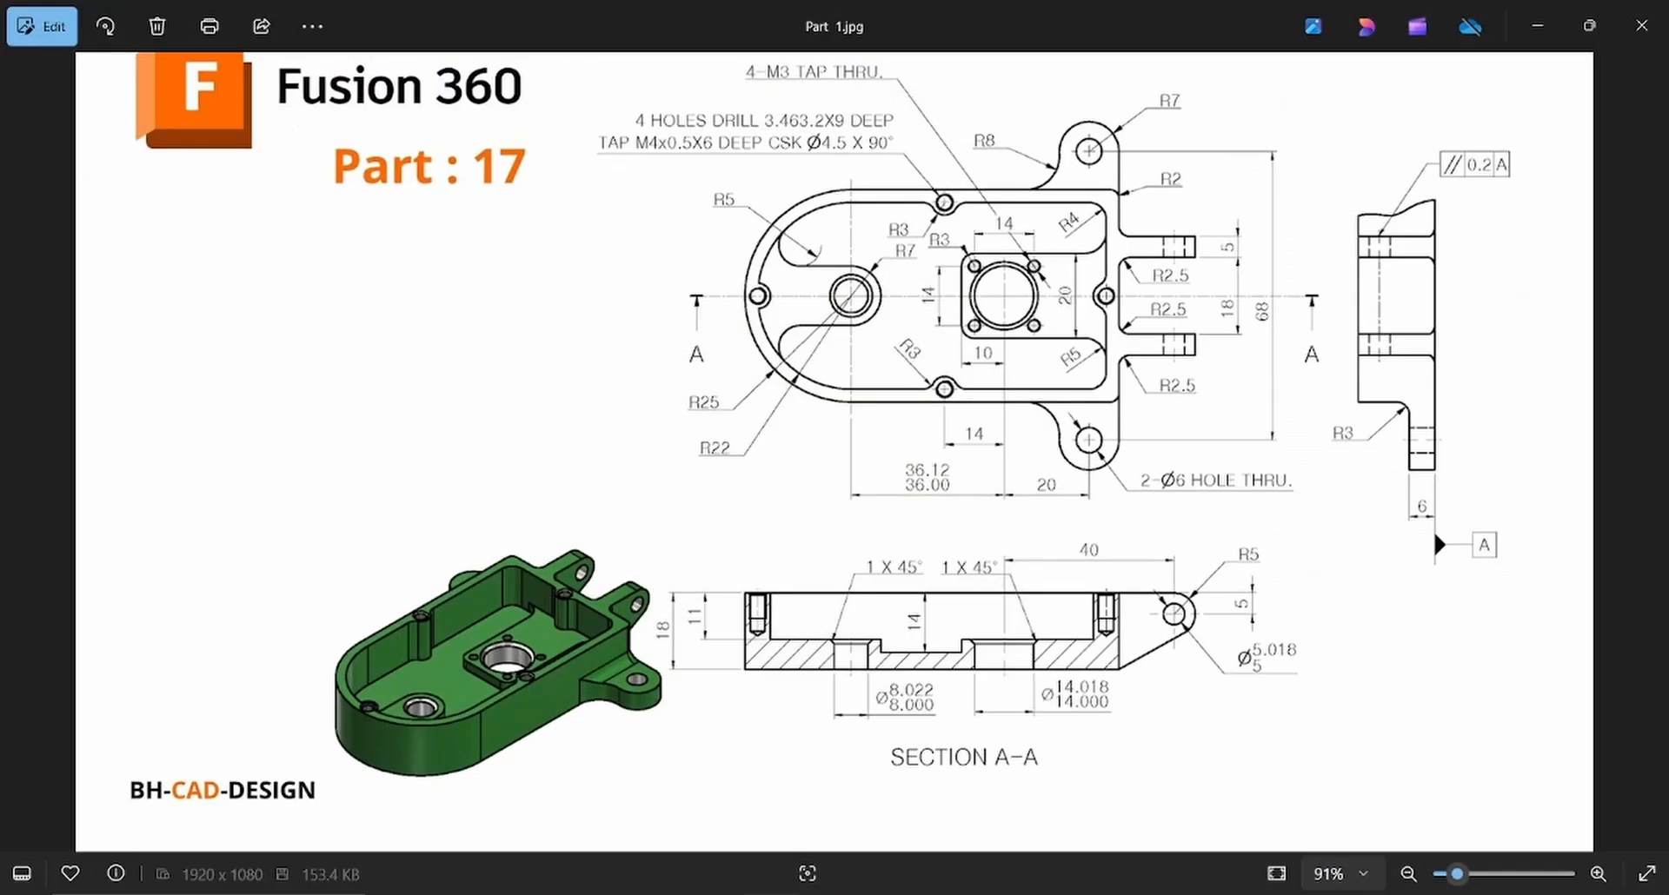
key("alt+Tab")
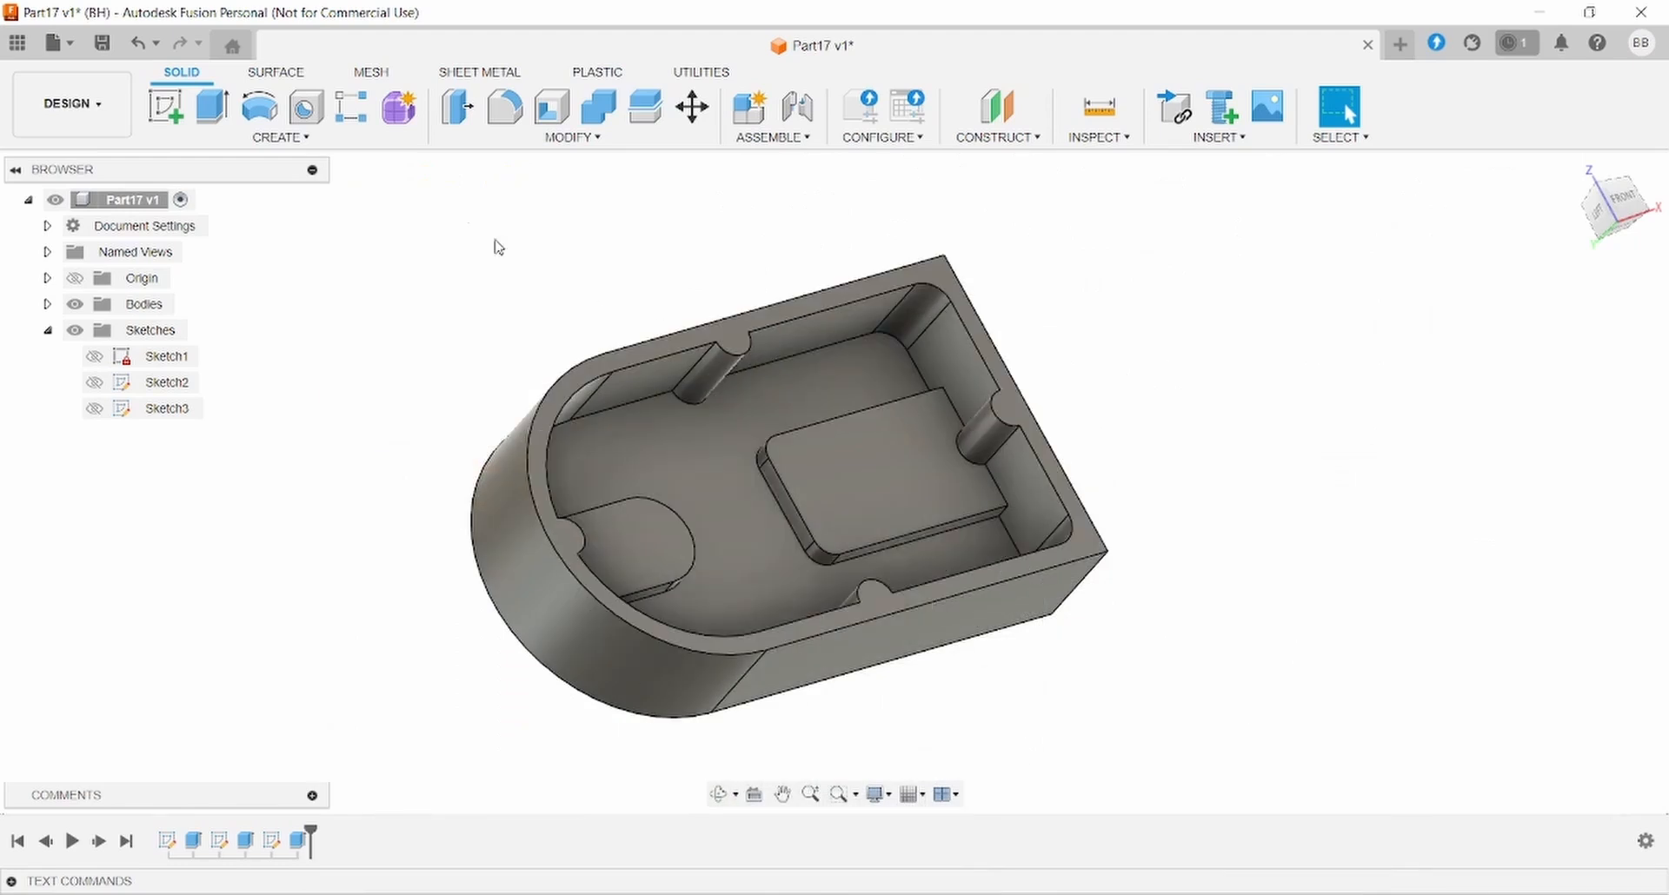
left_click(502, 120)
scroll(937, 391, "up", 3)
middle_click_drag(937, 392, 785, 186, "shift")
left_click(785, 186)
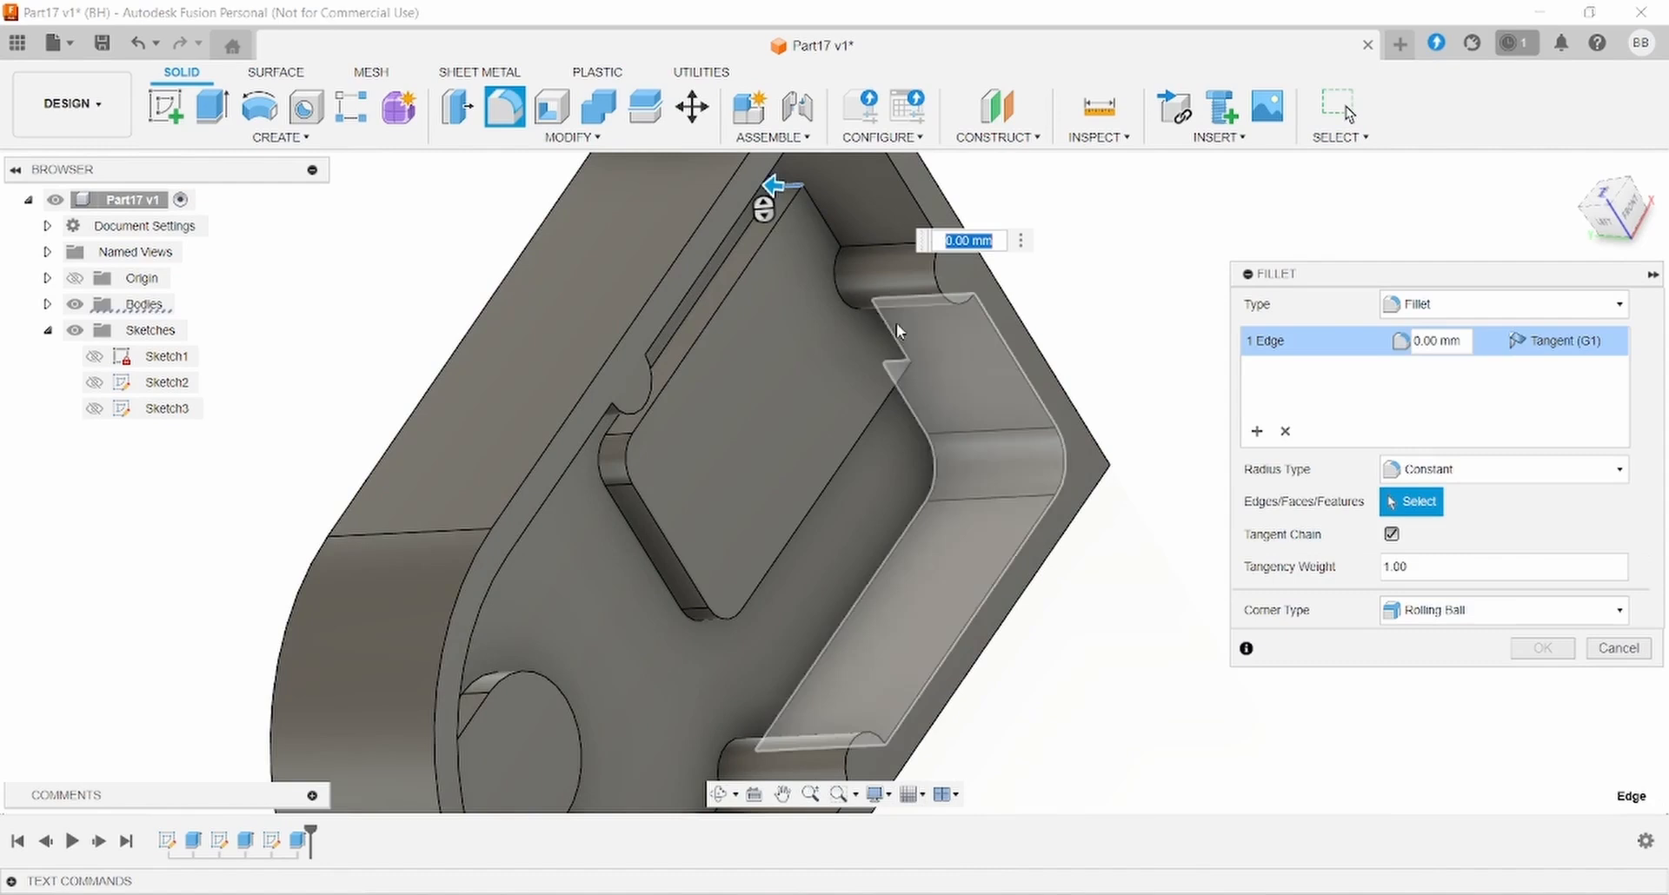
middle_click_drag(942, 420, 894, 365, "shift")
left_click(895, 369)
- Add the third edge and the slot pad's top edge, applying a 5 mm fillet radius
middle_click_drag(779, 402, 748, 665, "shift")
scroll(456, 503, "up", 4)
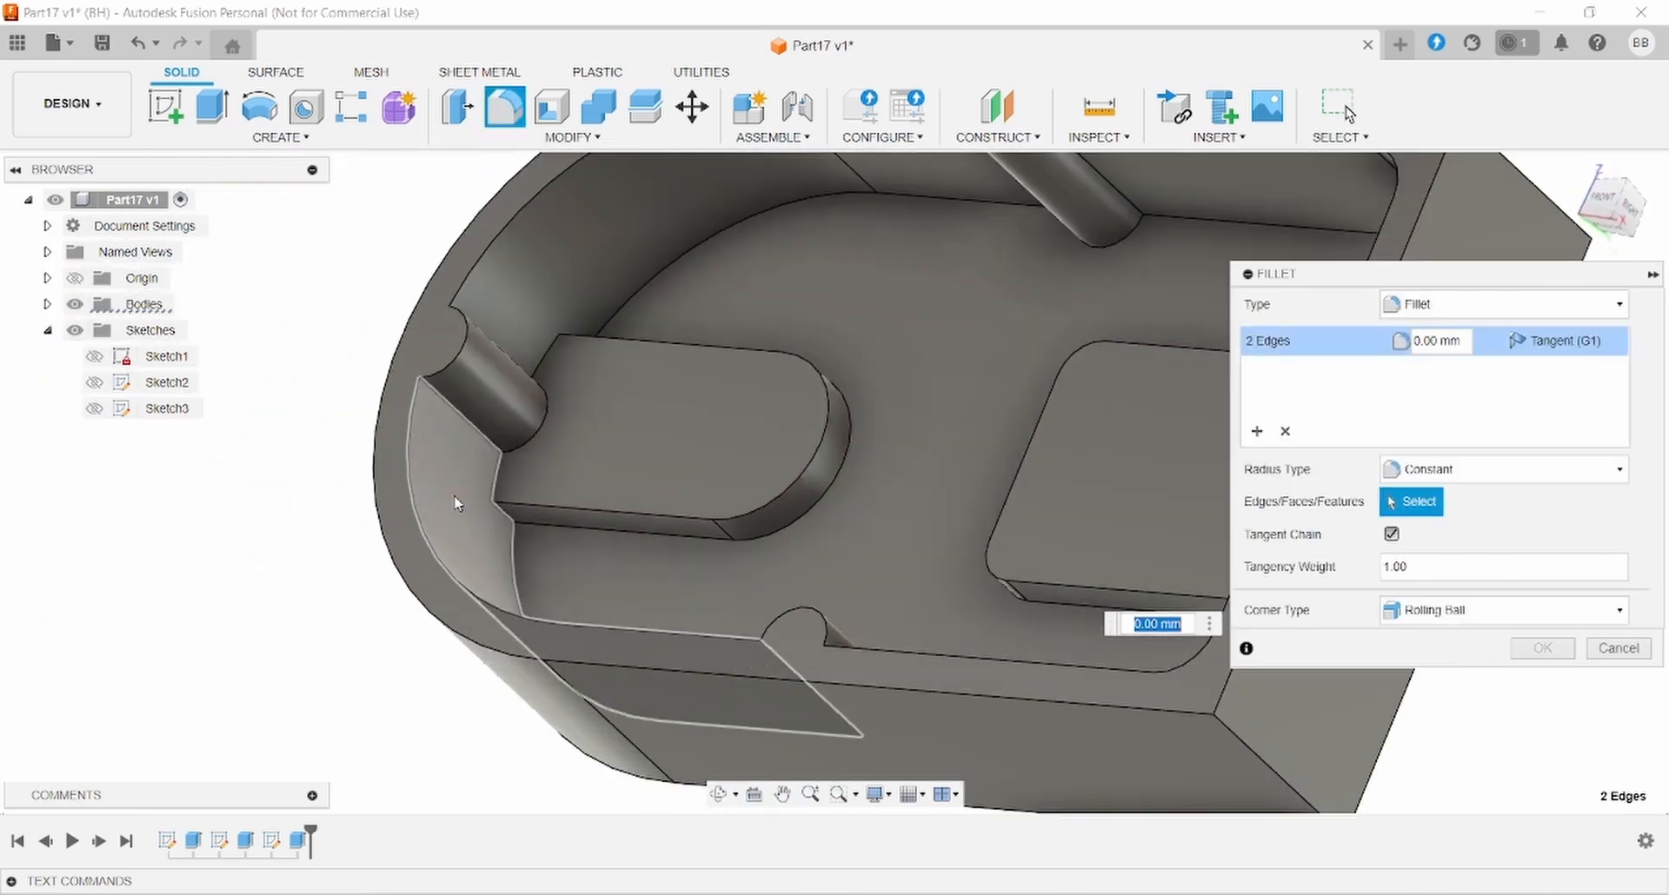
left_click(503, 517)
middle_click_drag(621, 388, 970, 299, "shift")
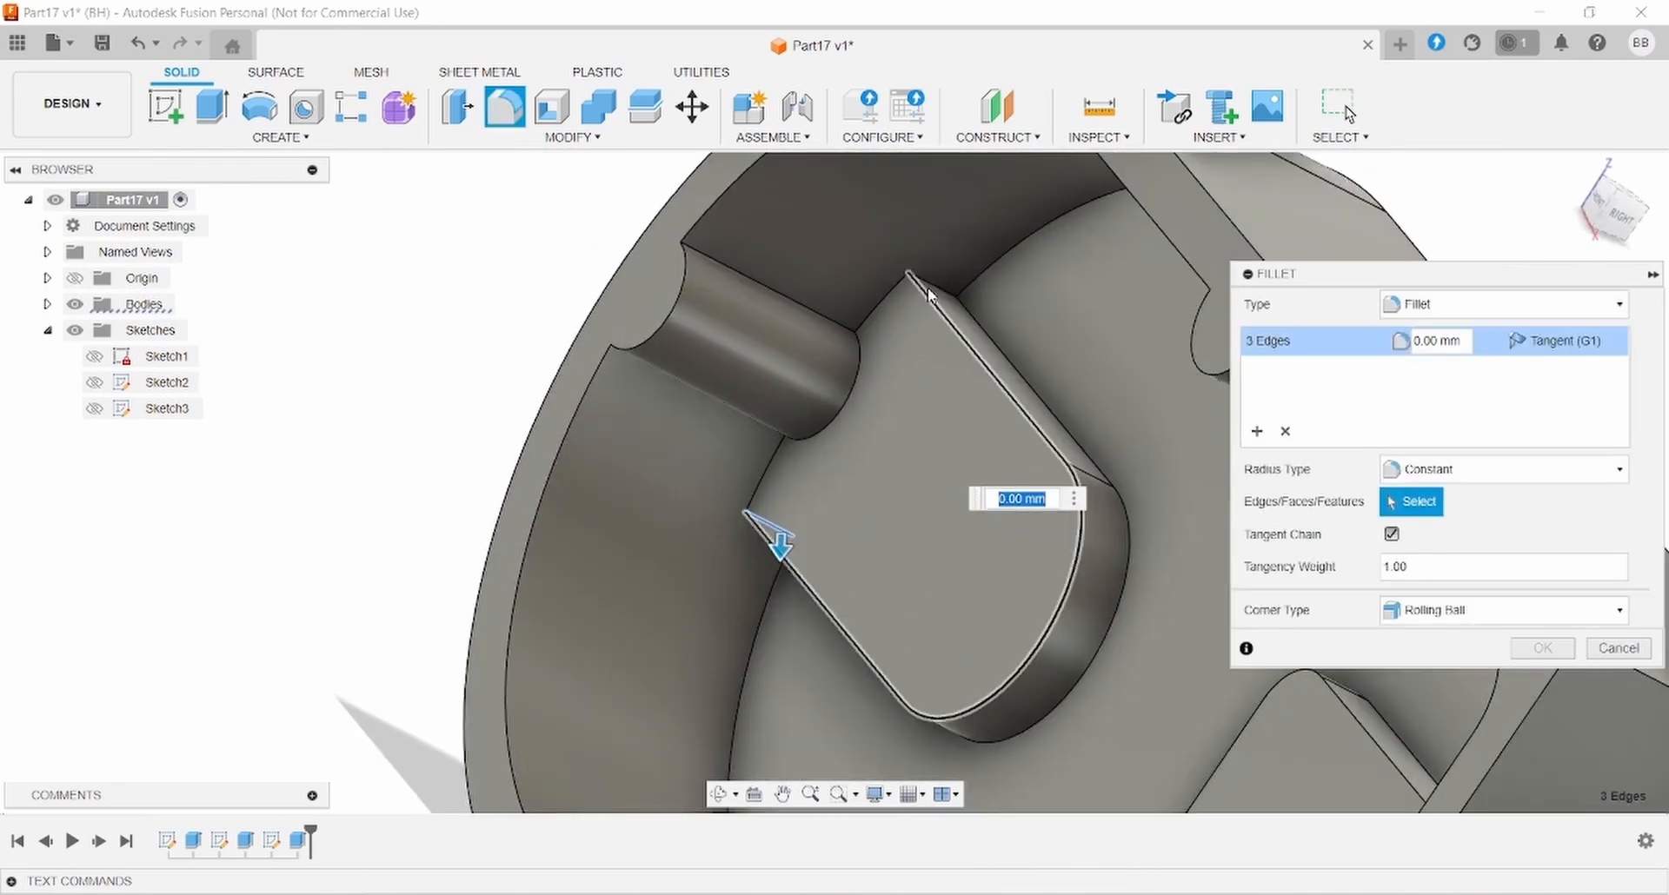
left_click(928, 283)
left_click(1454, 341)
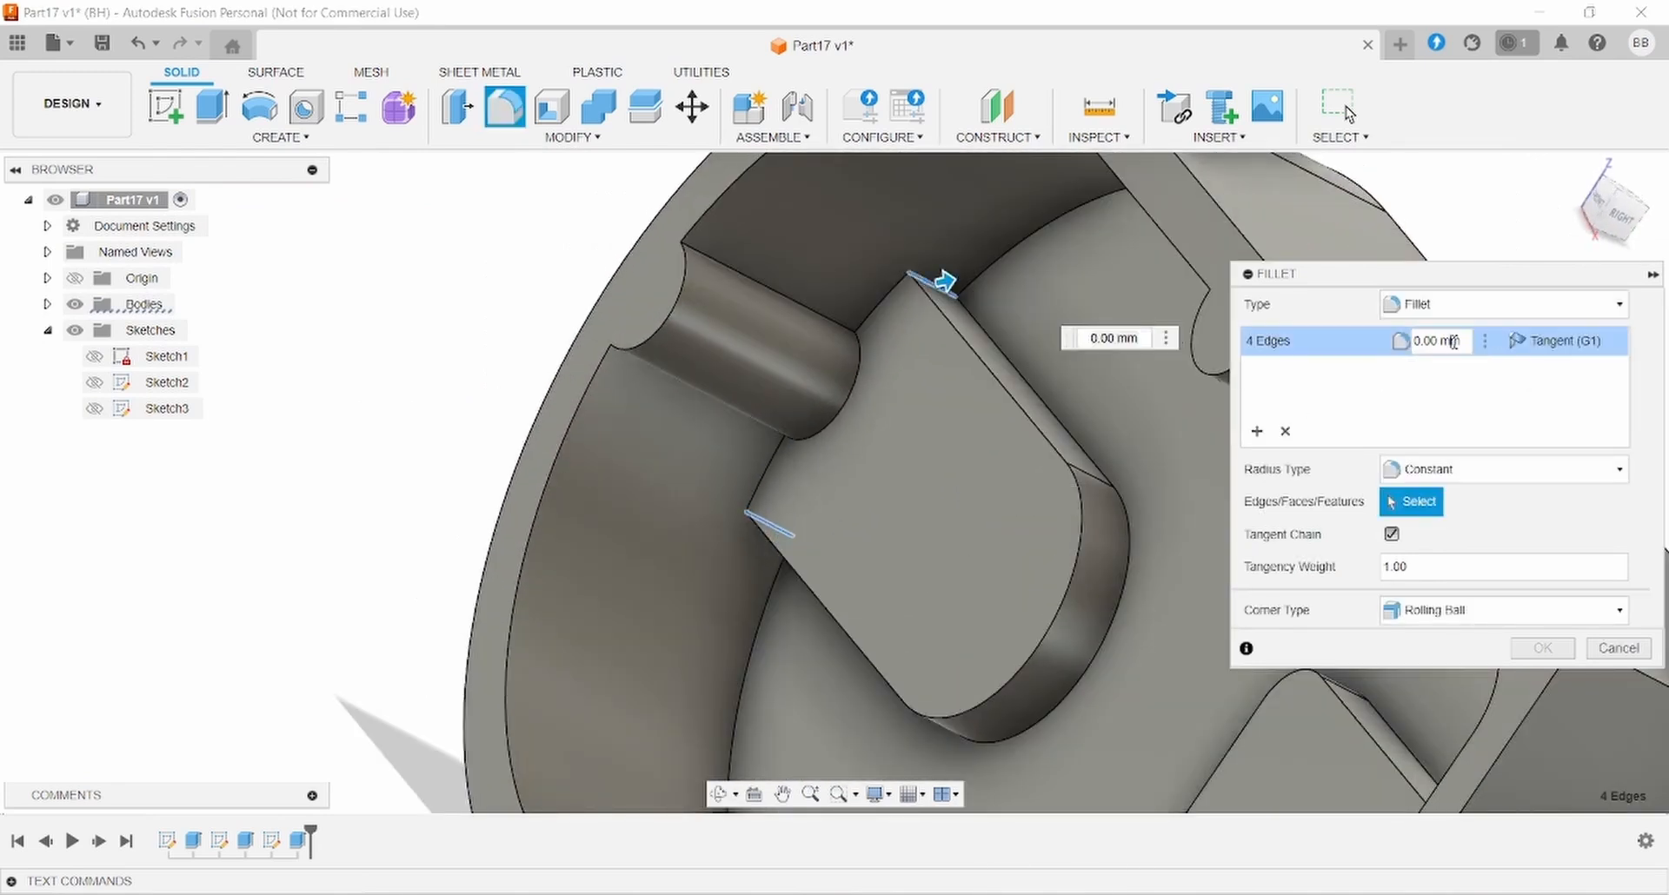
type("5")
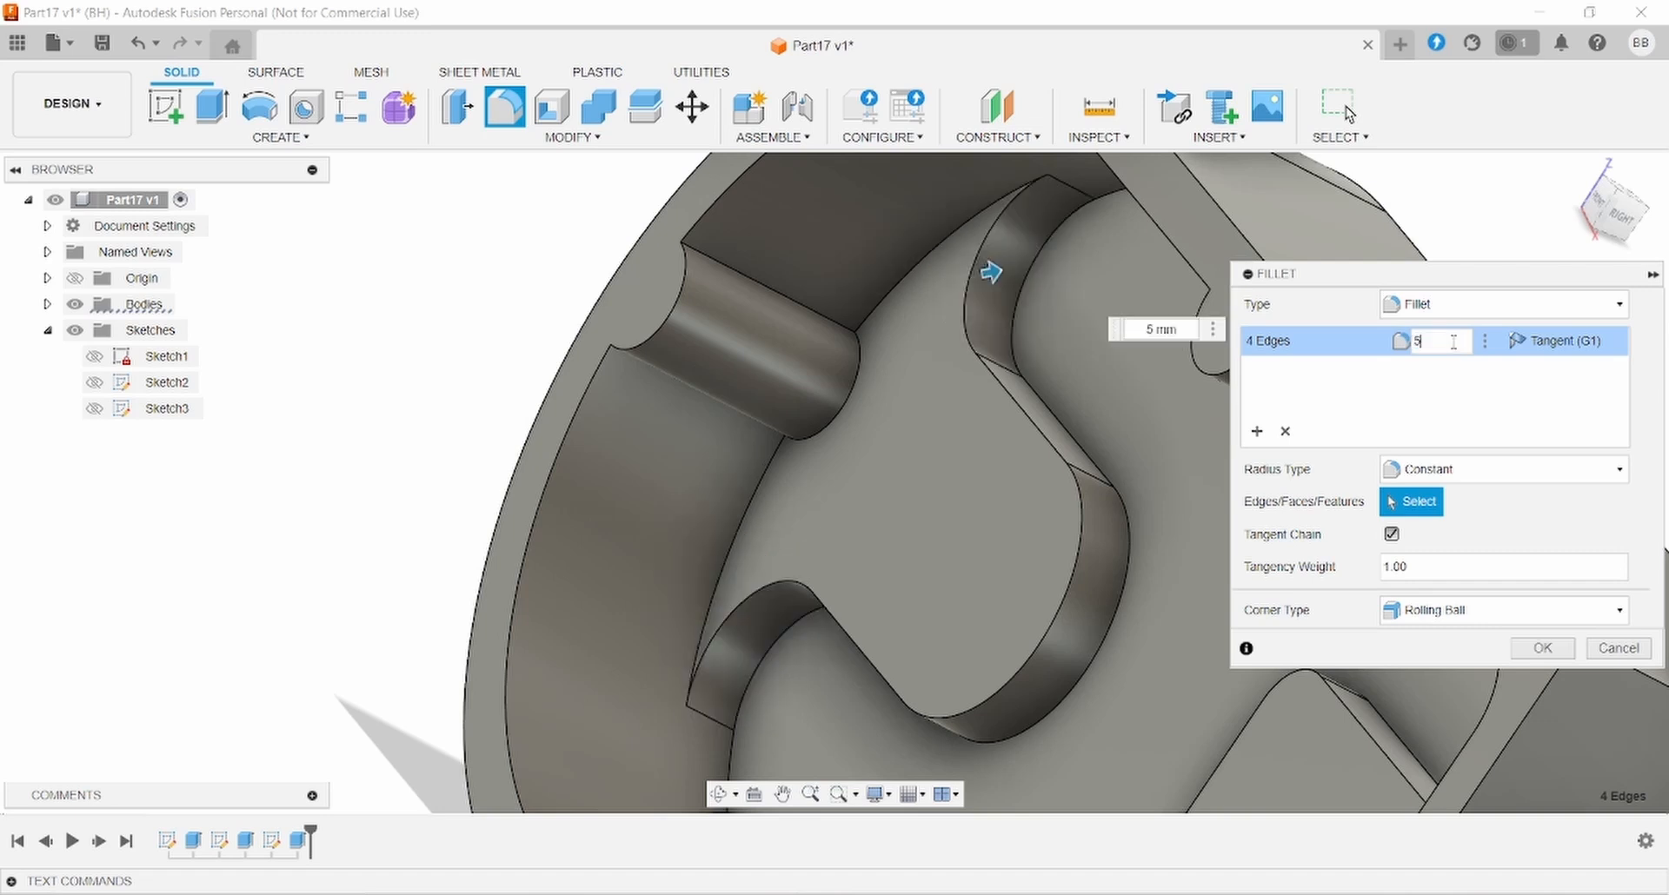
key("Return")
- Return to the front view, recheck the drawing, and select the rectangular pad's top face
scroll(1339, 513, "down", 5)
mouse_move(1339, 513)
middle_mouse_down("shift")
mouse_move(1390, 558)
mouse_move(1301, 551)
mouse_move(1408, 417)
mouse_move(1307, 514)
mouse_move(1329, 447)
mouse_move(1241, 470)
mouse_move(1348, 503)
mouse_move(1321, 535)
middle_mouse_up("shift")
left_click(817, 894)
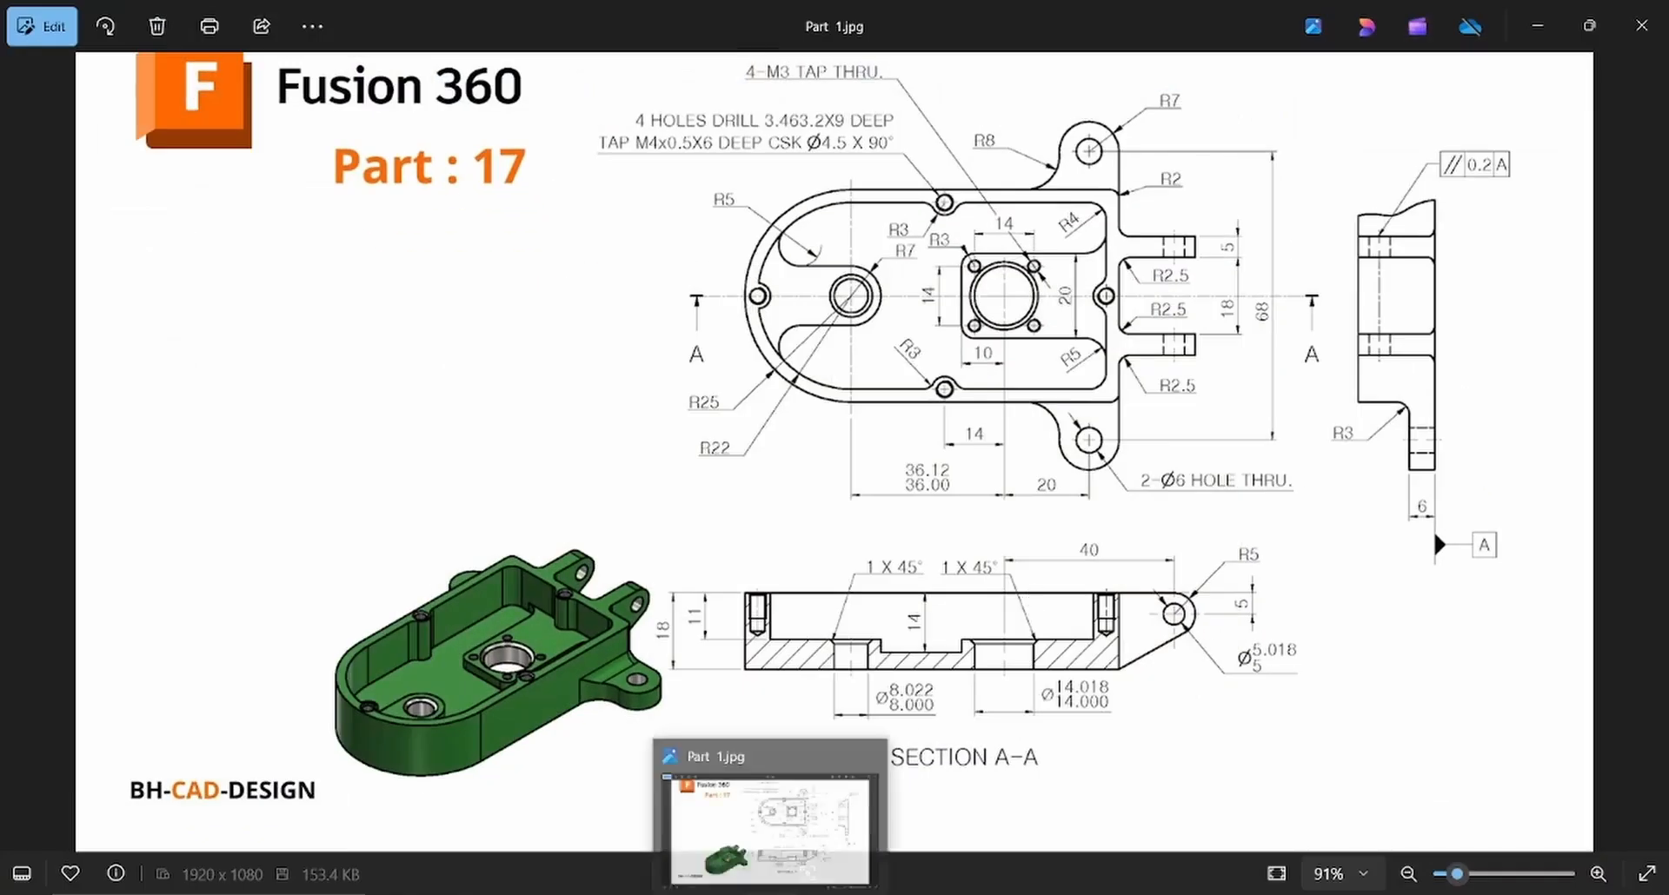
left_click(773, 893)
left_click(983, 537)
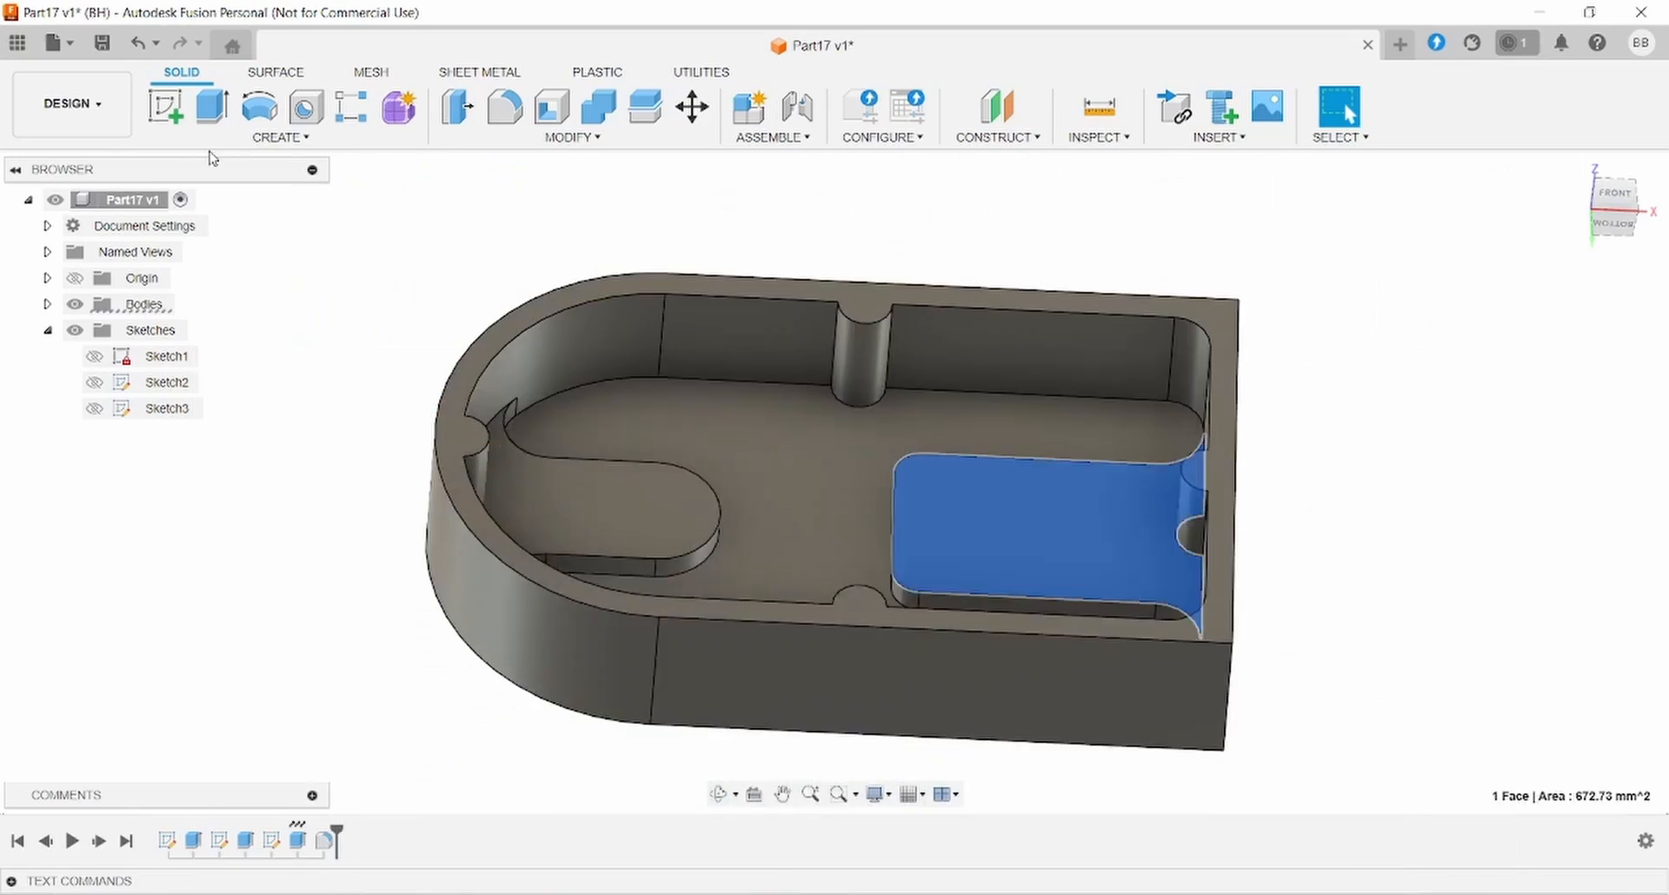
- Start a sketch on the pad face and draw a circle on each pad
left_click(171, 110)
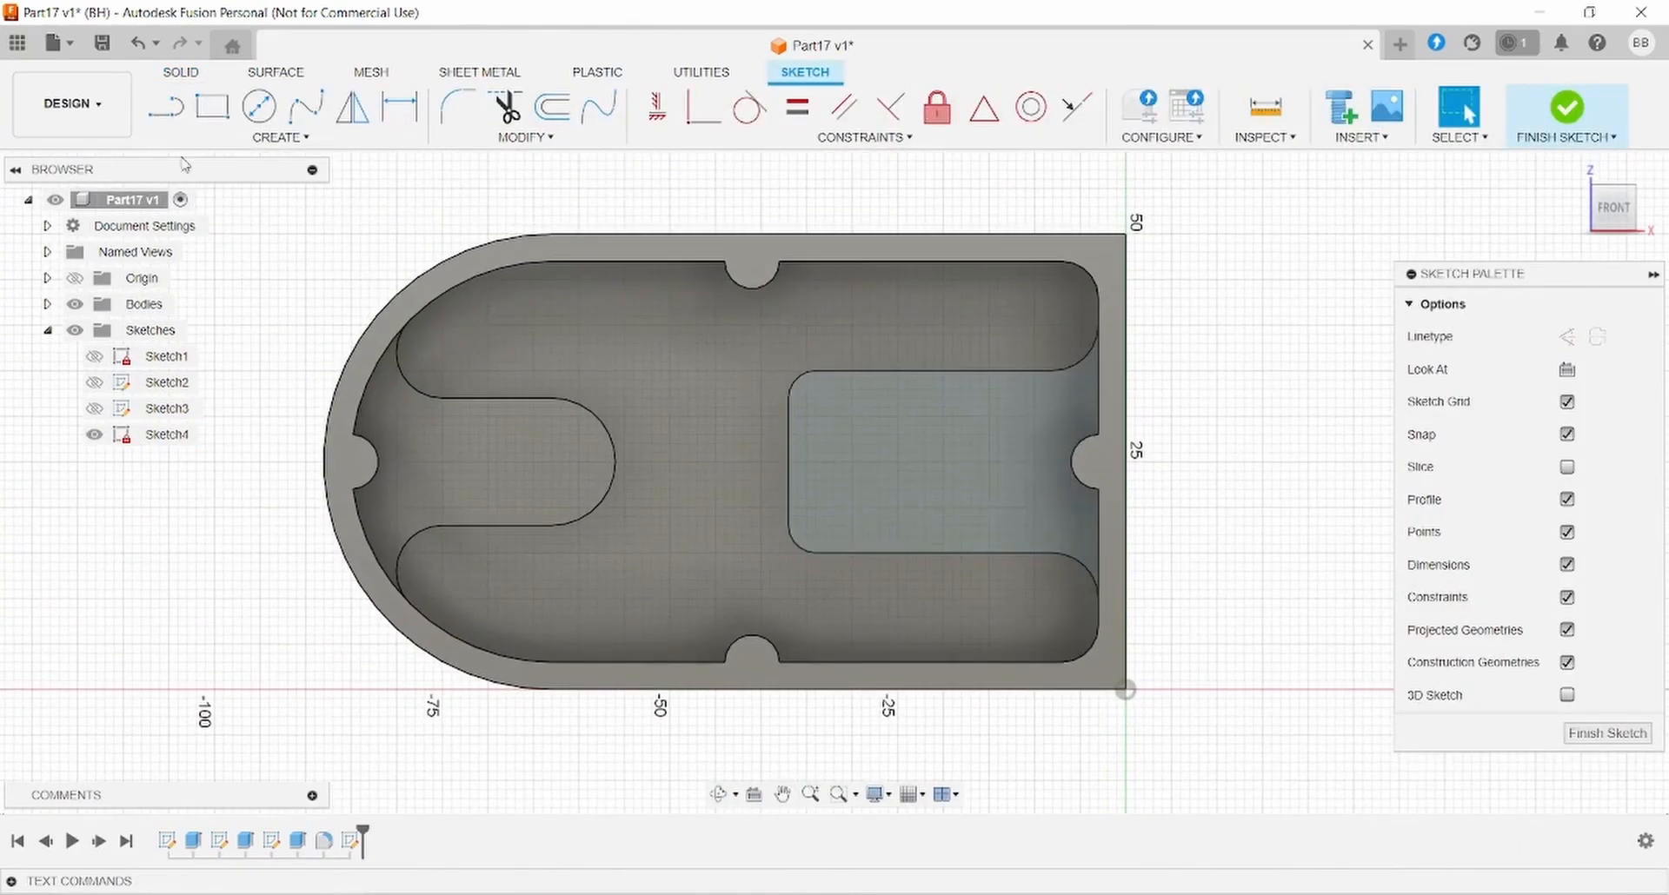
left_click(259, 107)
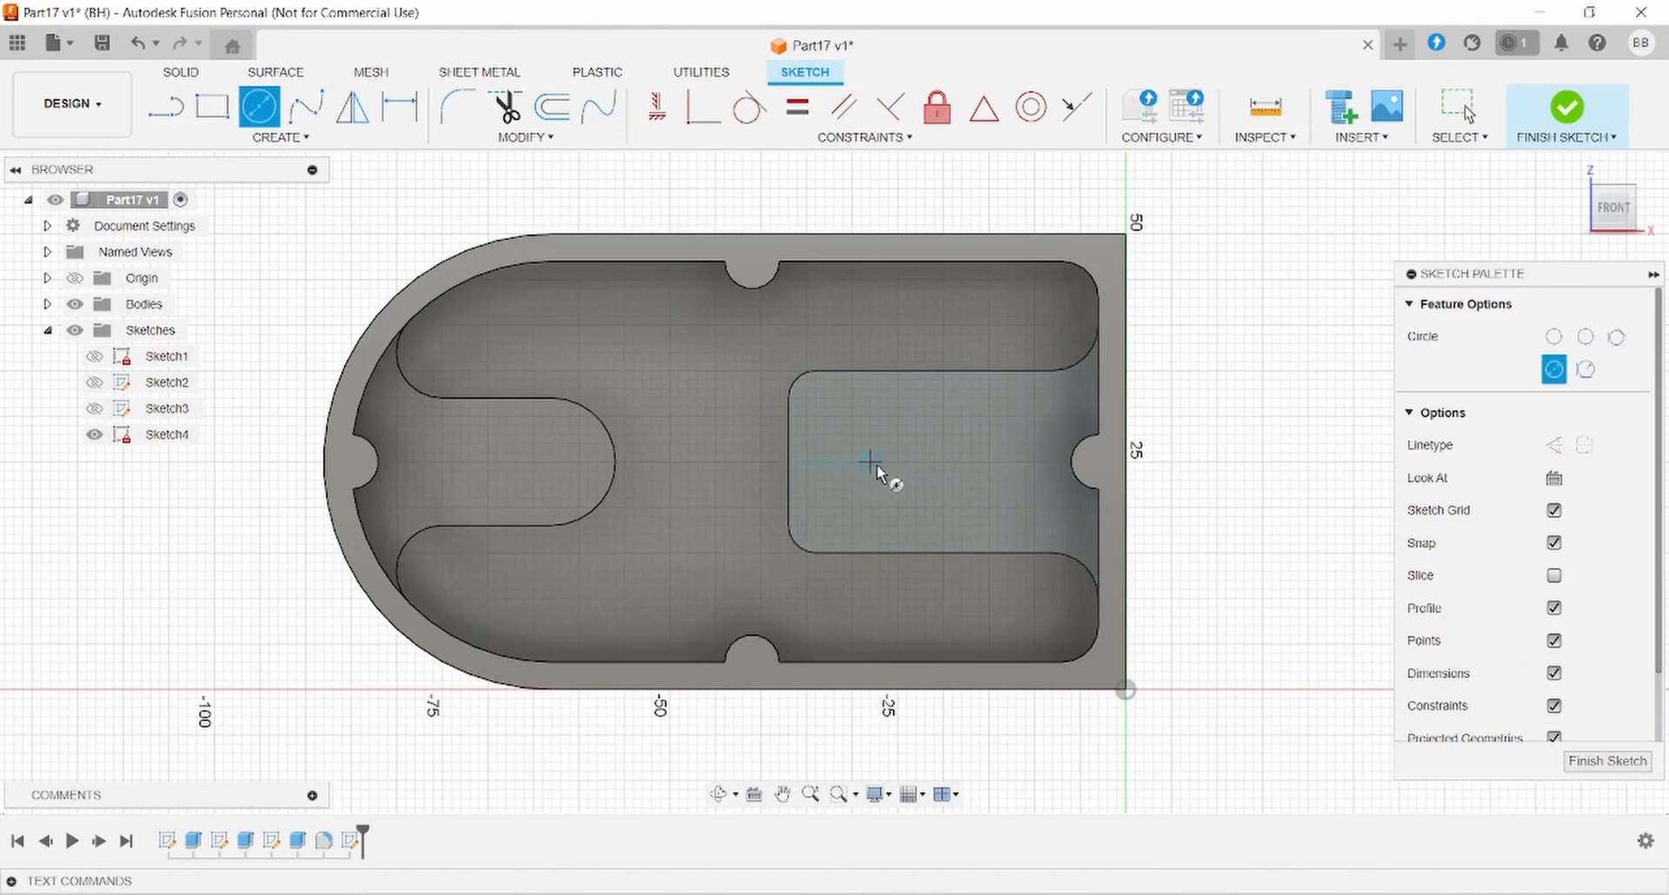
left_click(888, 462)
left_click(935, 416)
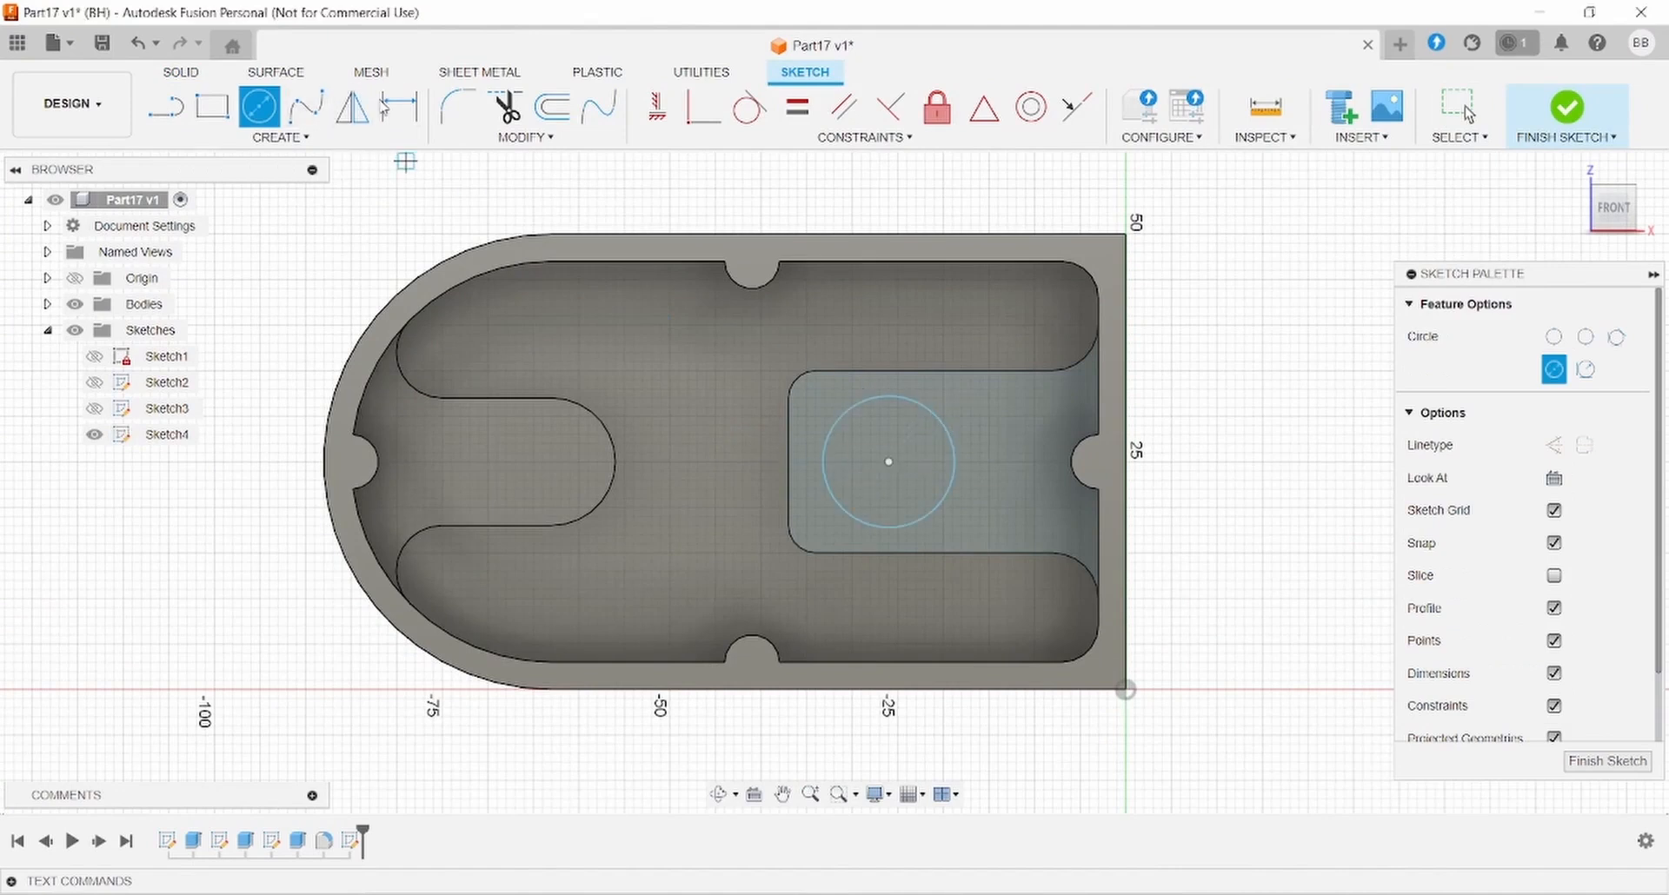
left_click(542, 461)
left_click(573, 433)
- Dimension the left circle to Ø8 and the right circle to Ø14
left_click(405, 109)
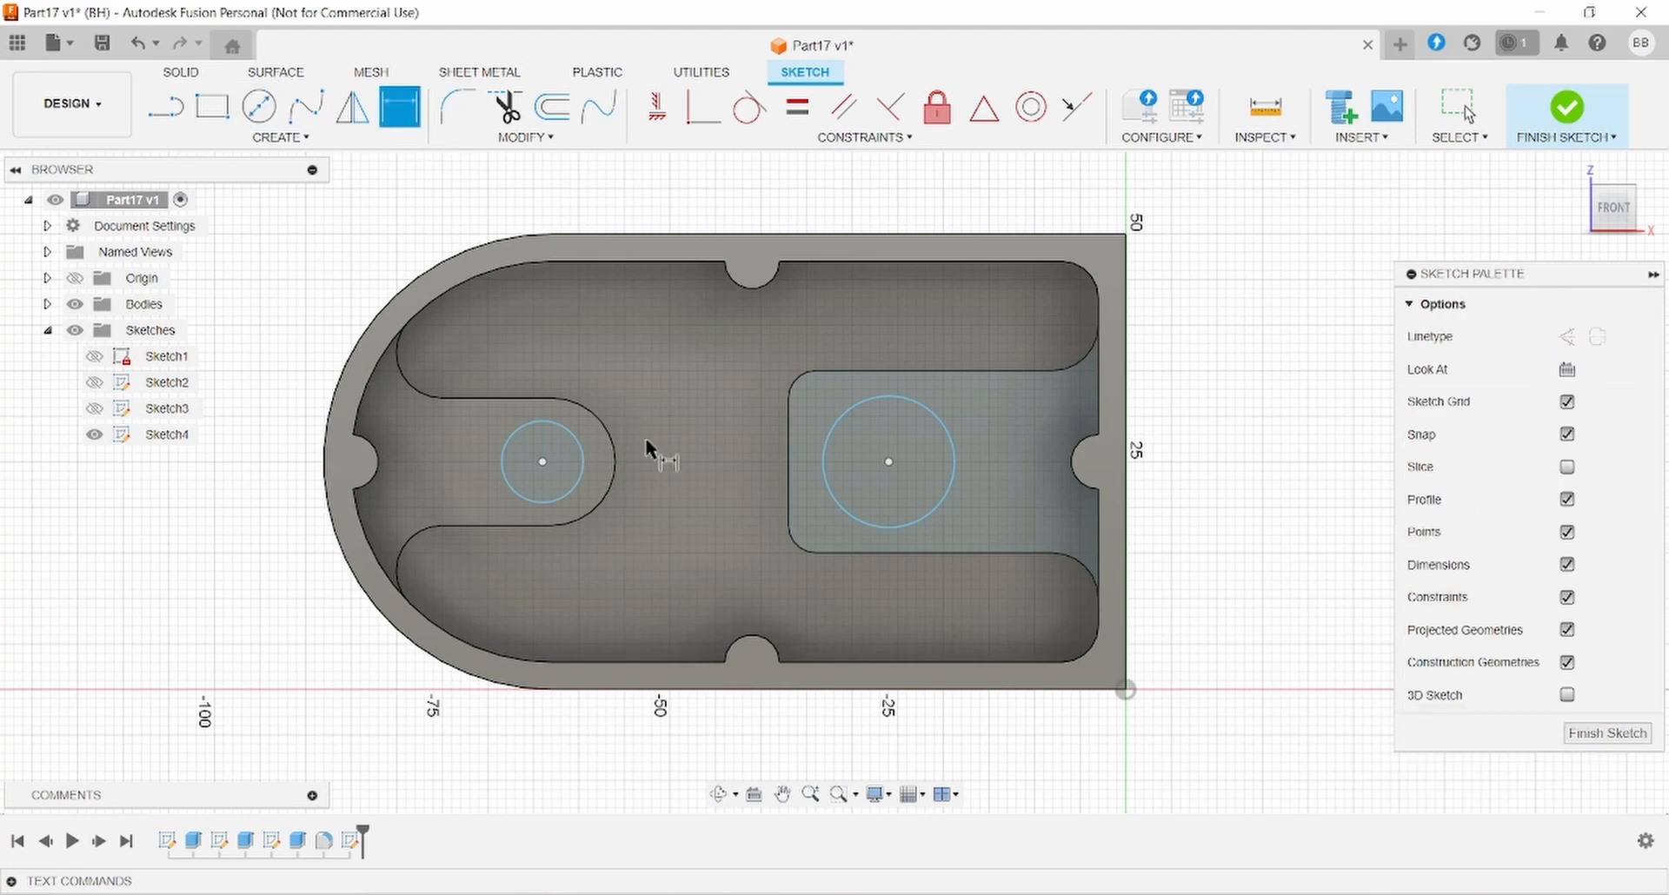
left_click(569, 479)
left_click(673, 276)
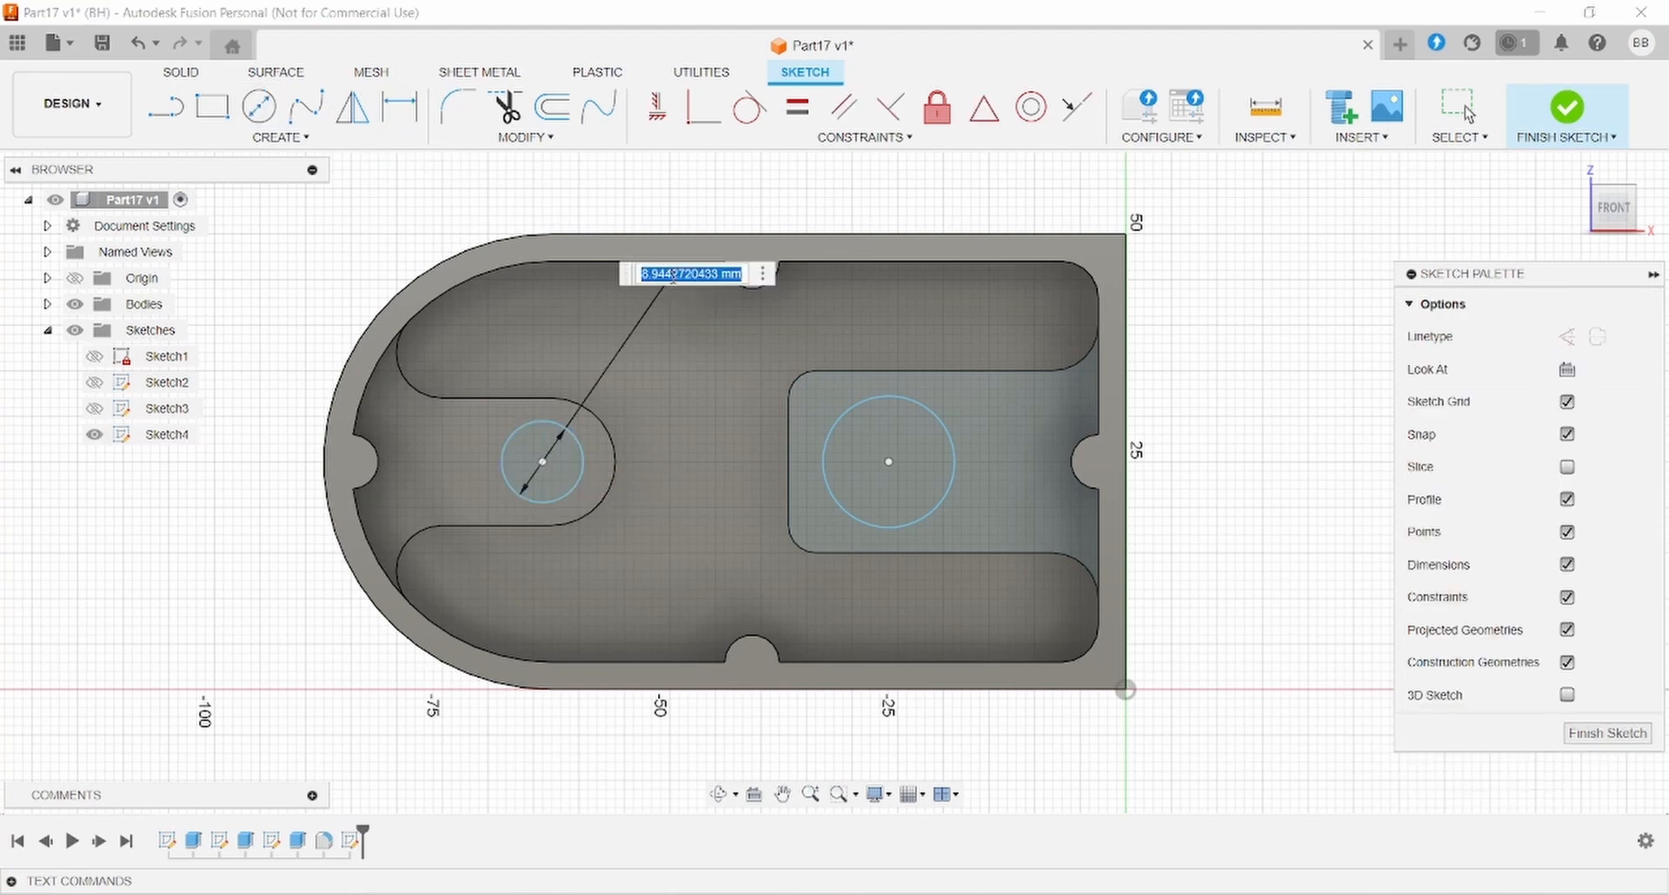
type("8")
key("Return")
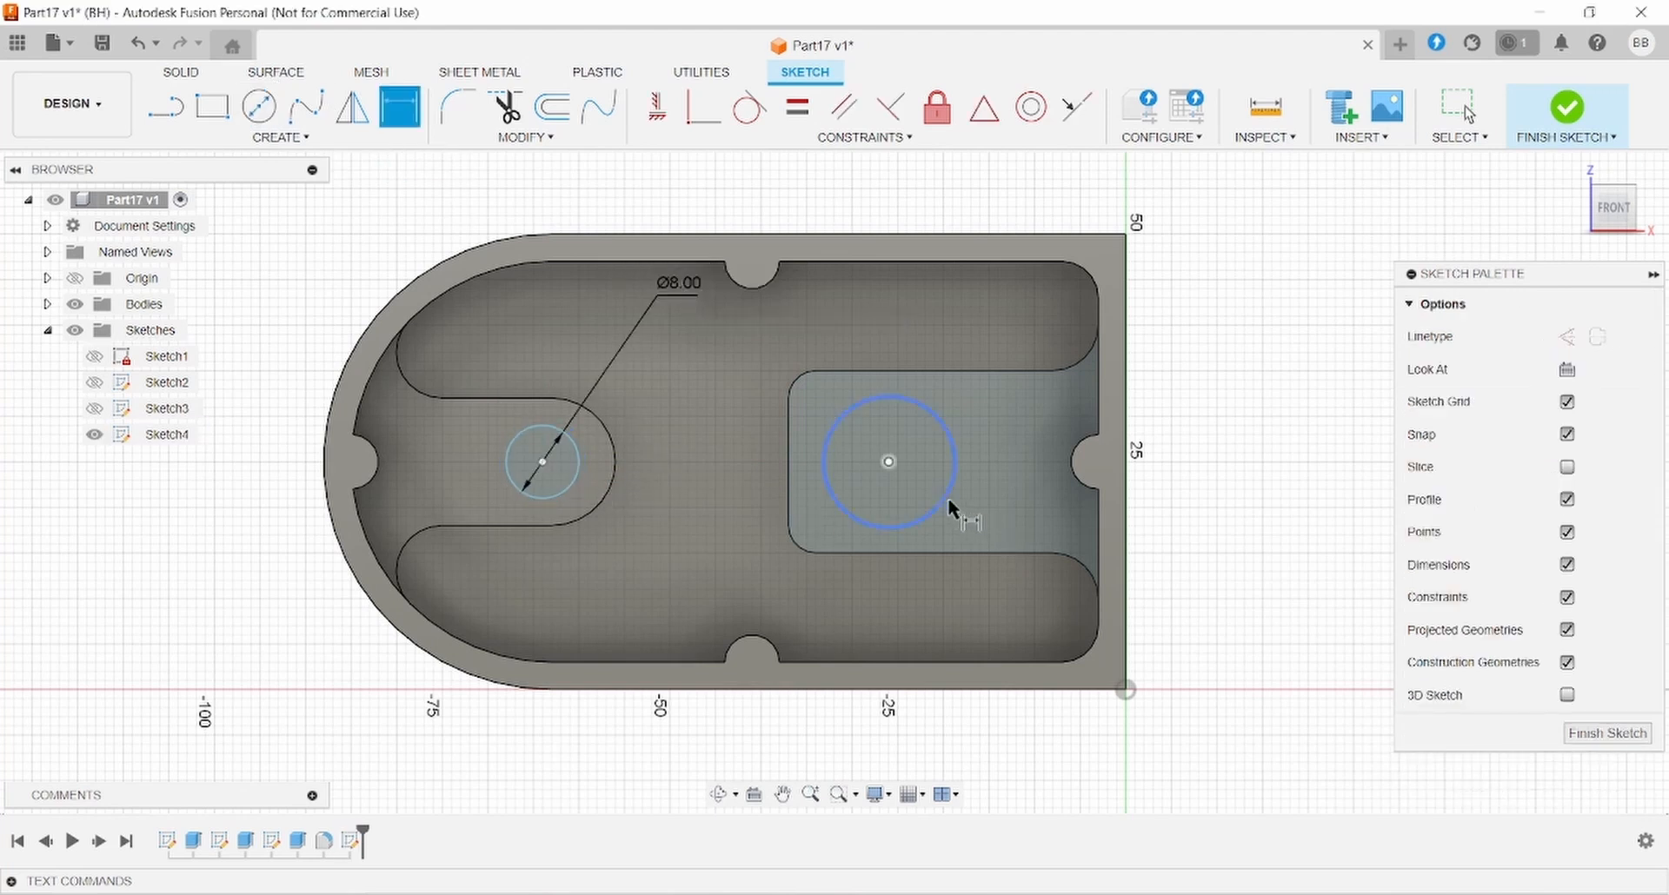
left_click(950, 508)
left_click(1024, 417)
type("14")
key("Return")
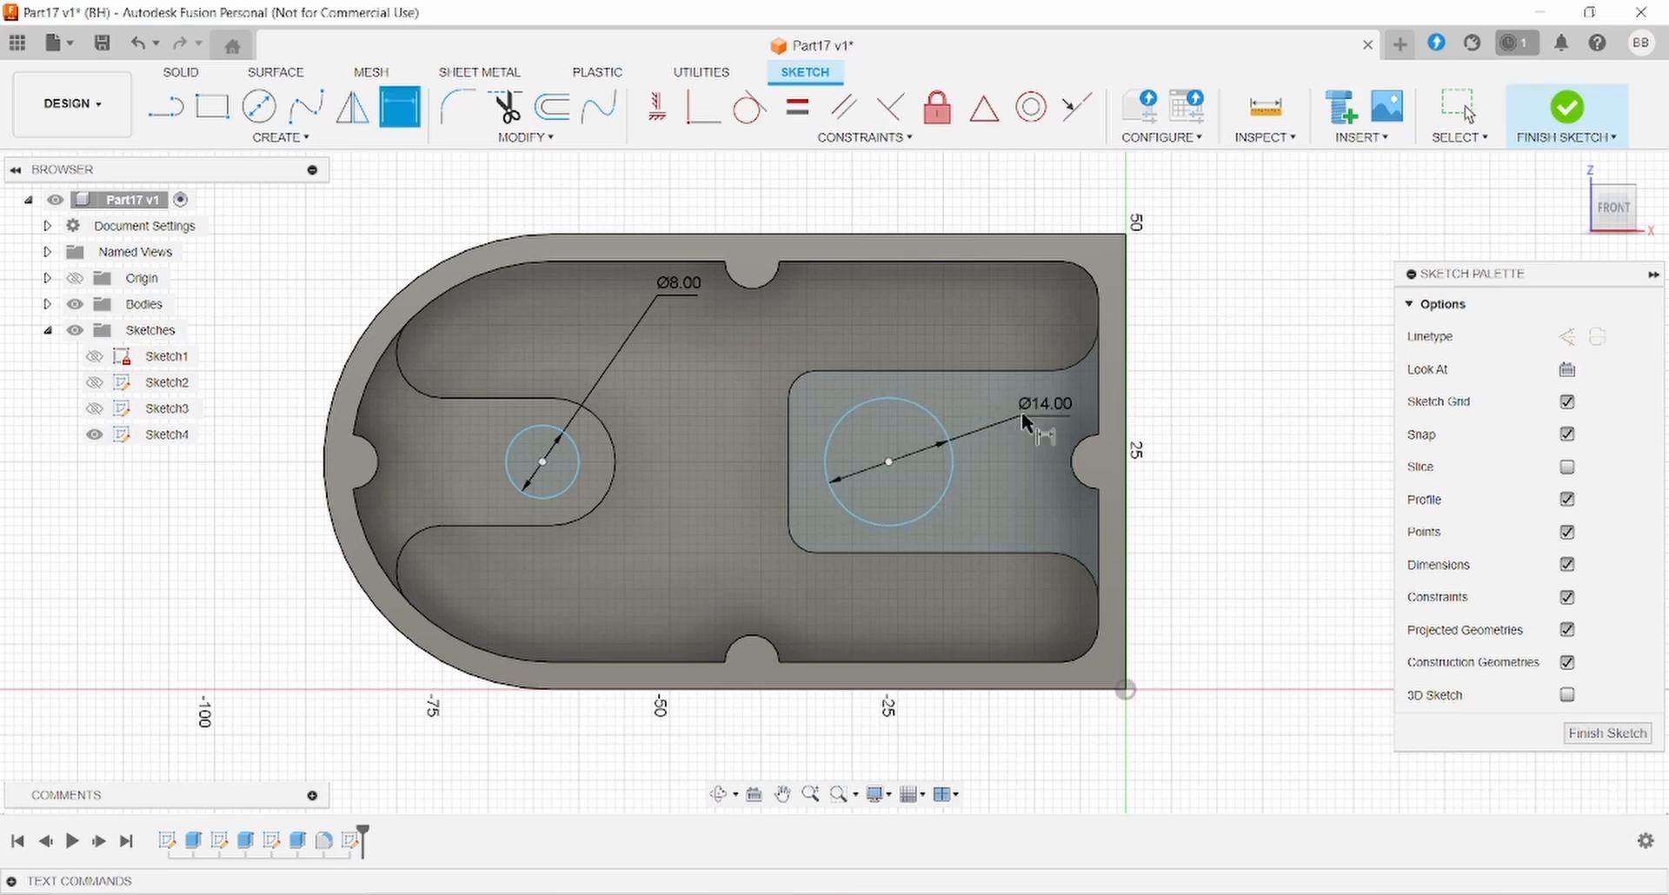
- Dimension the Ø14 circle's centre from the pad's right edge
key("alt+Tab")
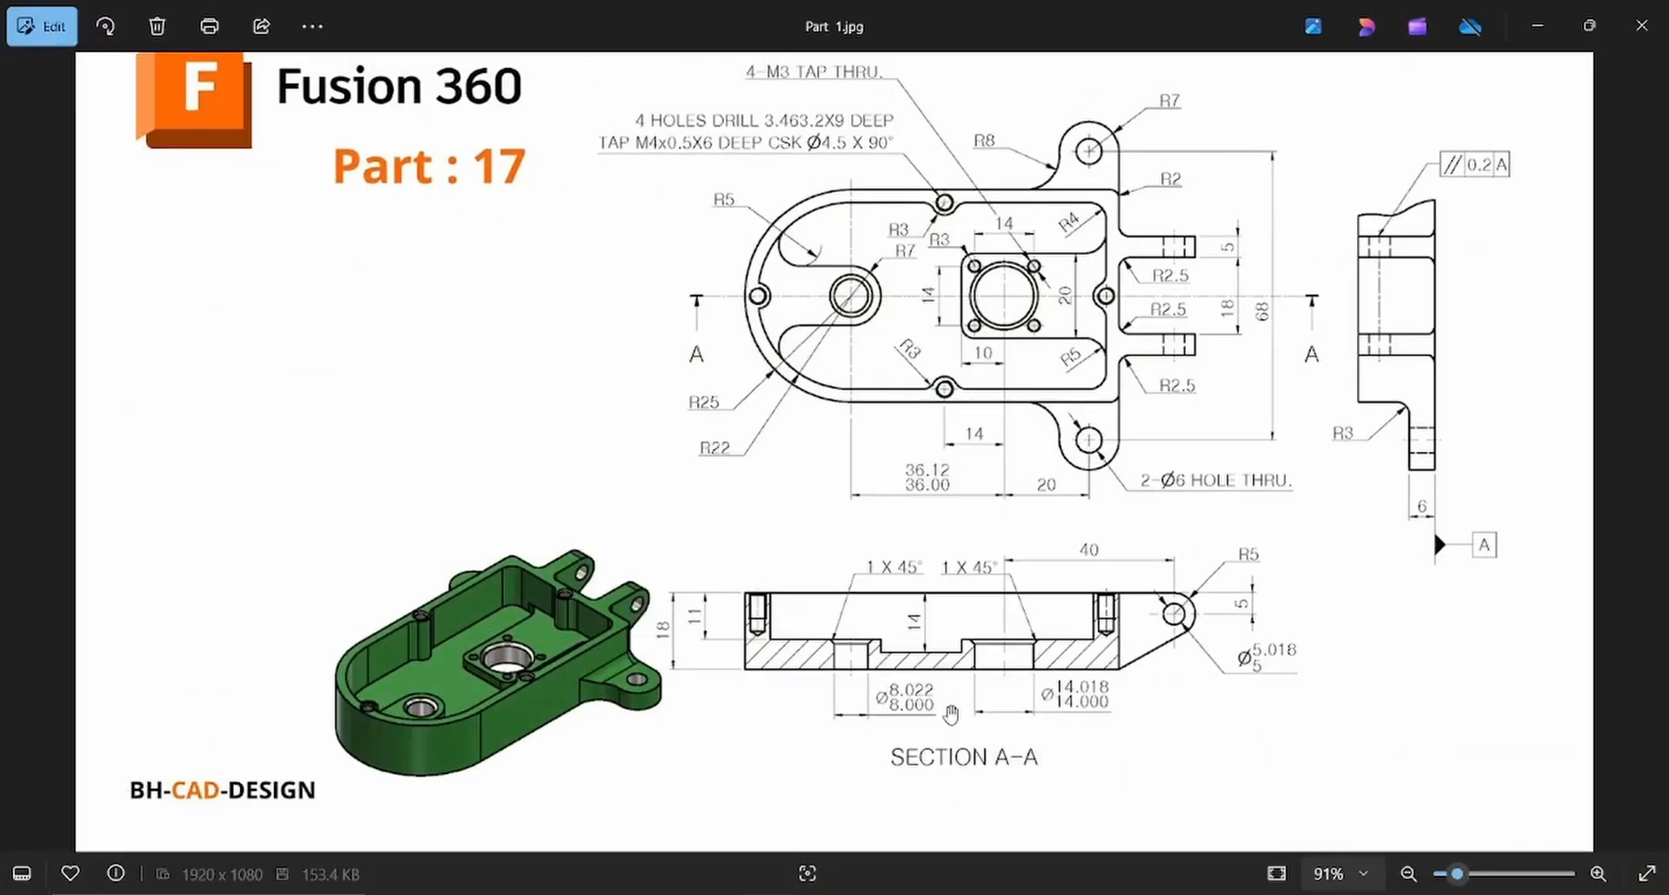
key("alt+Tab")
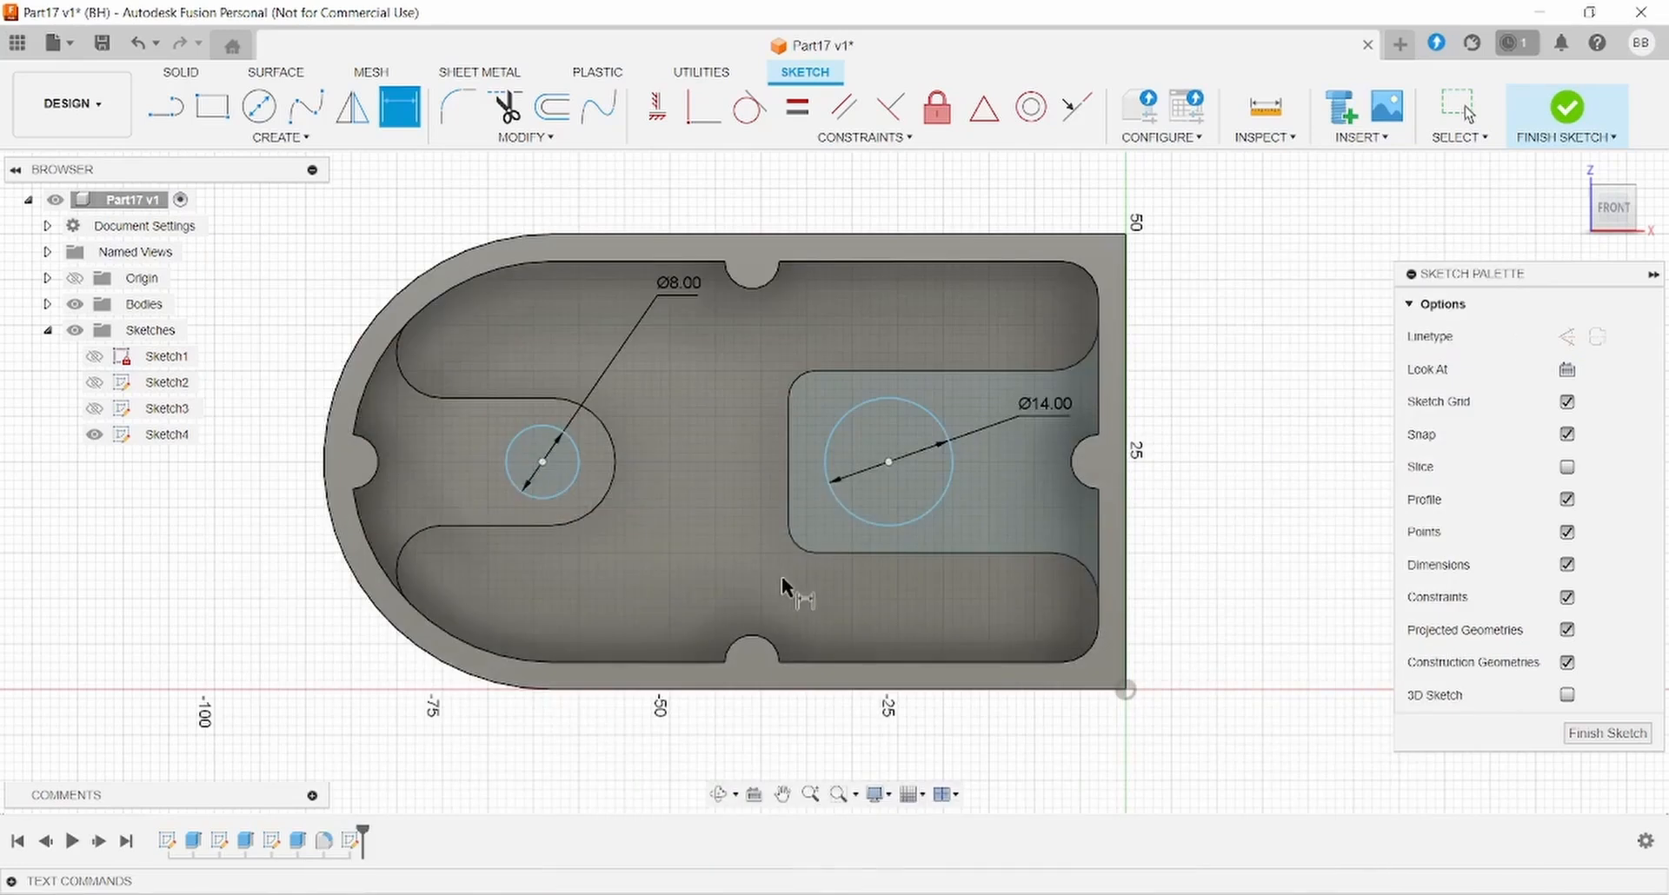
left_click(888, 461)
left_click(1126, 587)
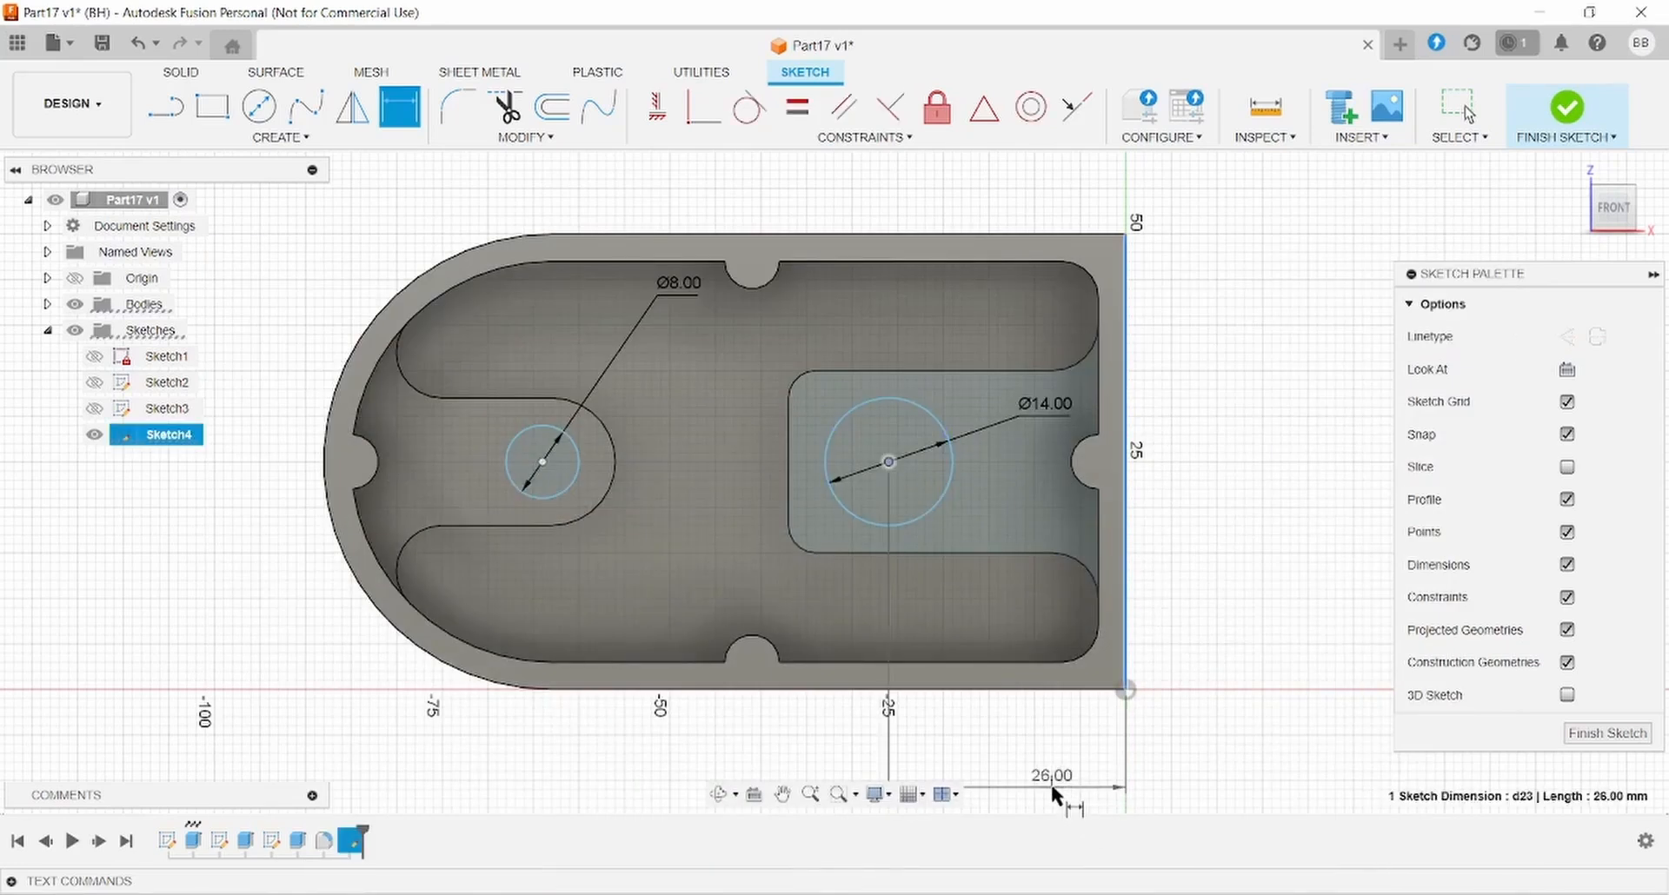
left_click(1050, 780)
type("20+7")
key("Return")
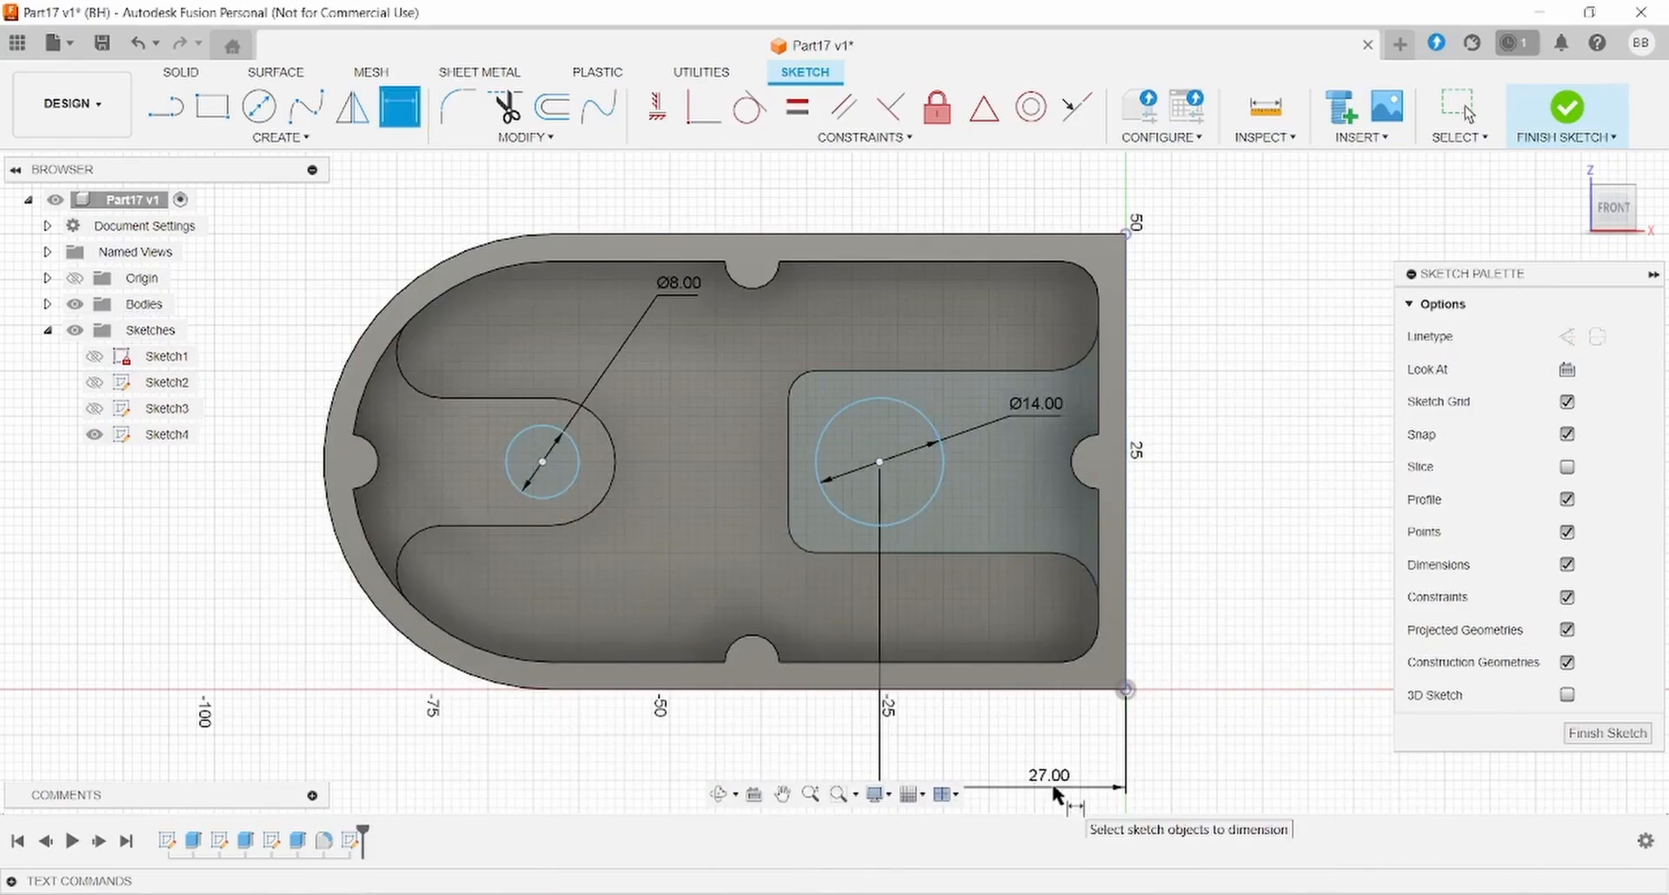
- Set the distance between the Ø14 and Ø8 circle centres to 36 mm
key("alt+Tab")
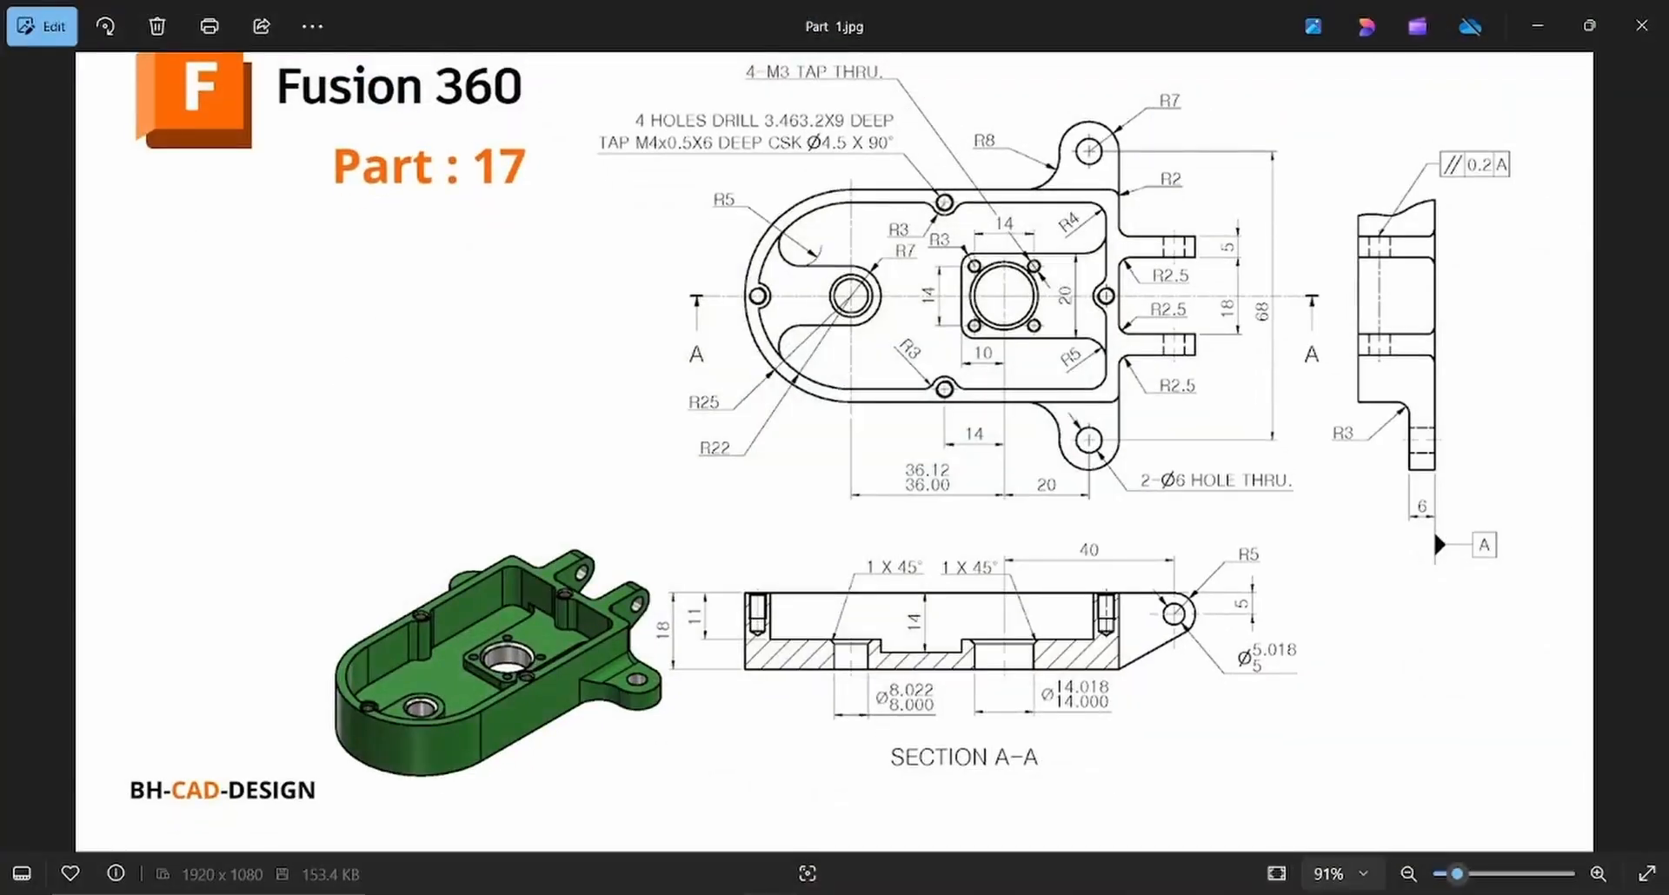
key("alt+Tab")
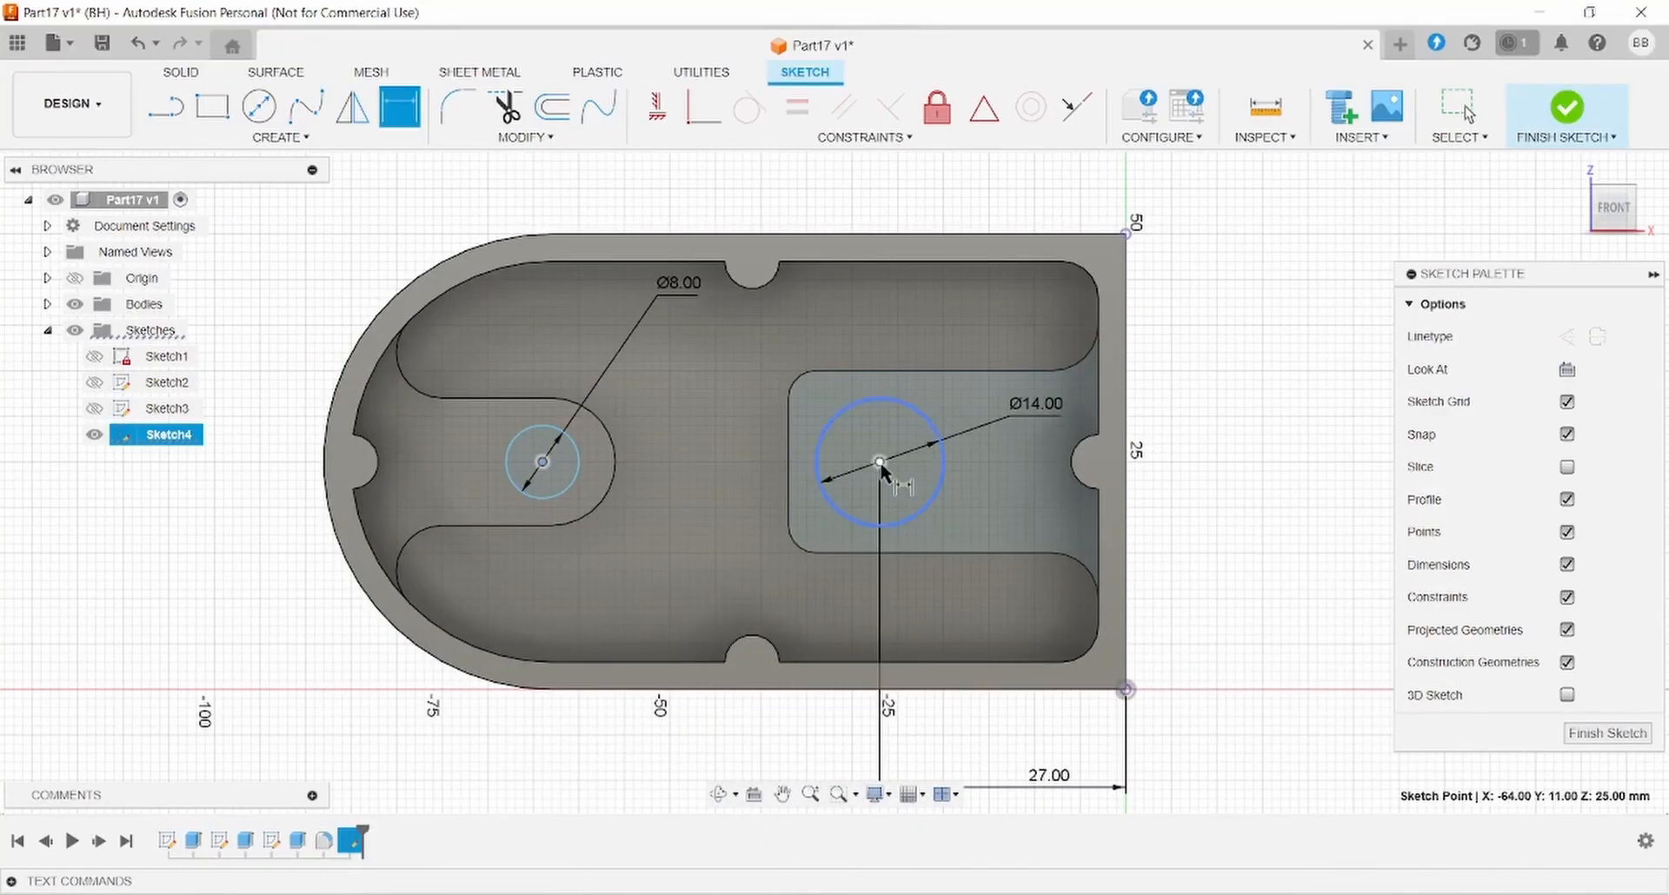
left_click(879, 463)
left_click(542, 462)
left_click(739, 764)
type("38")
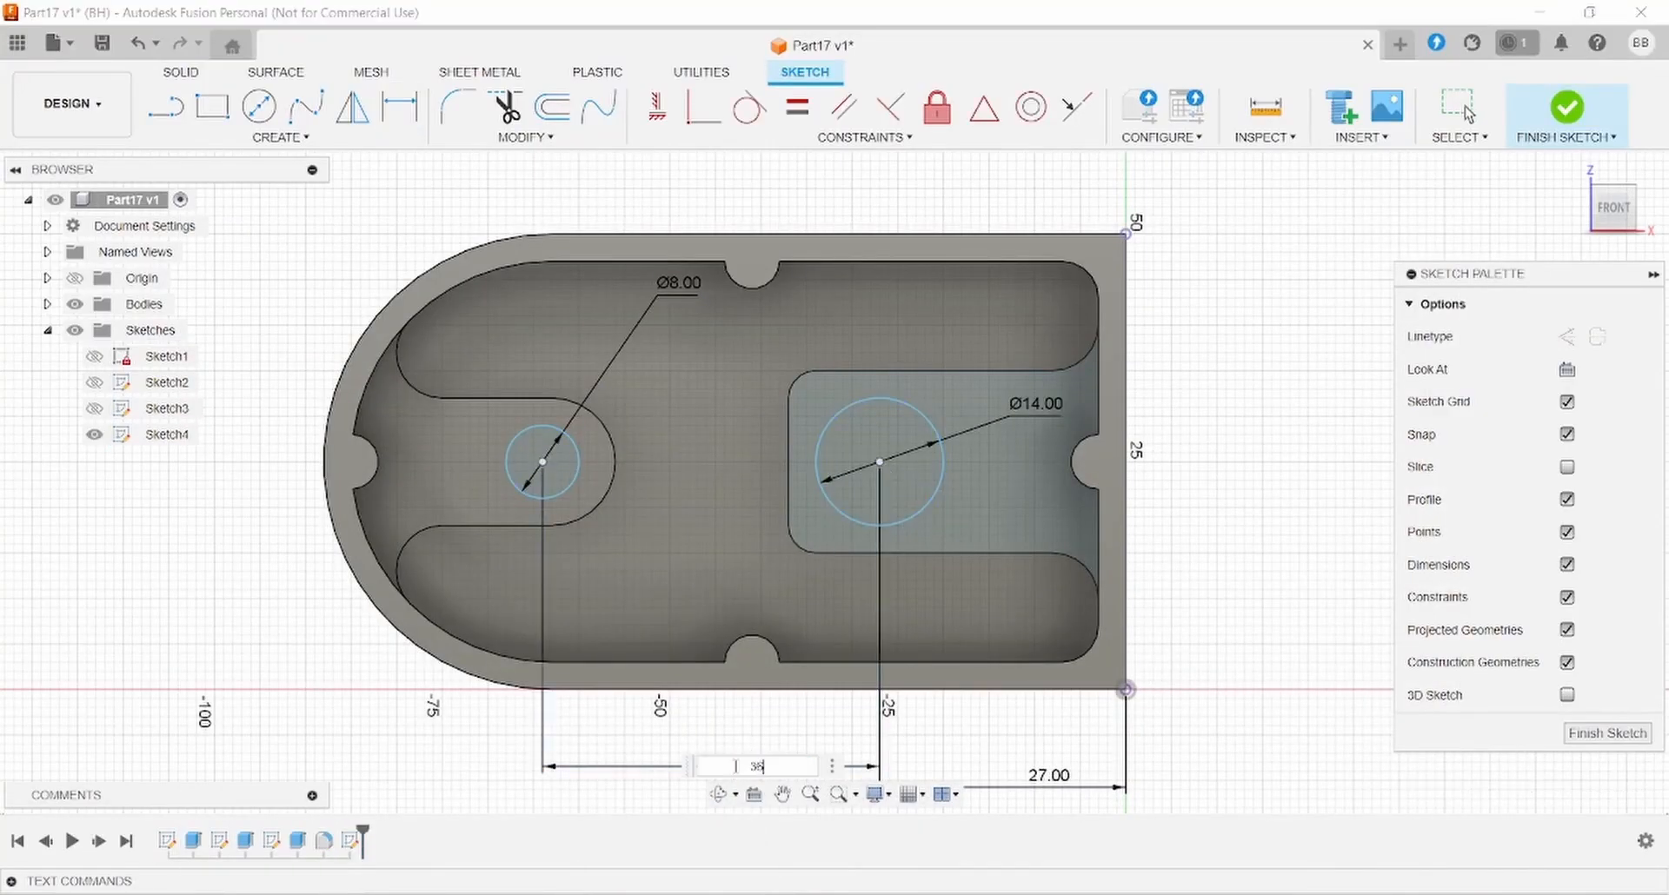
key("Return")
key("Escape")
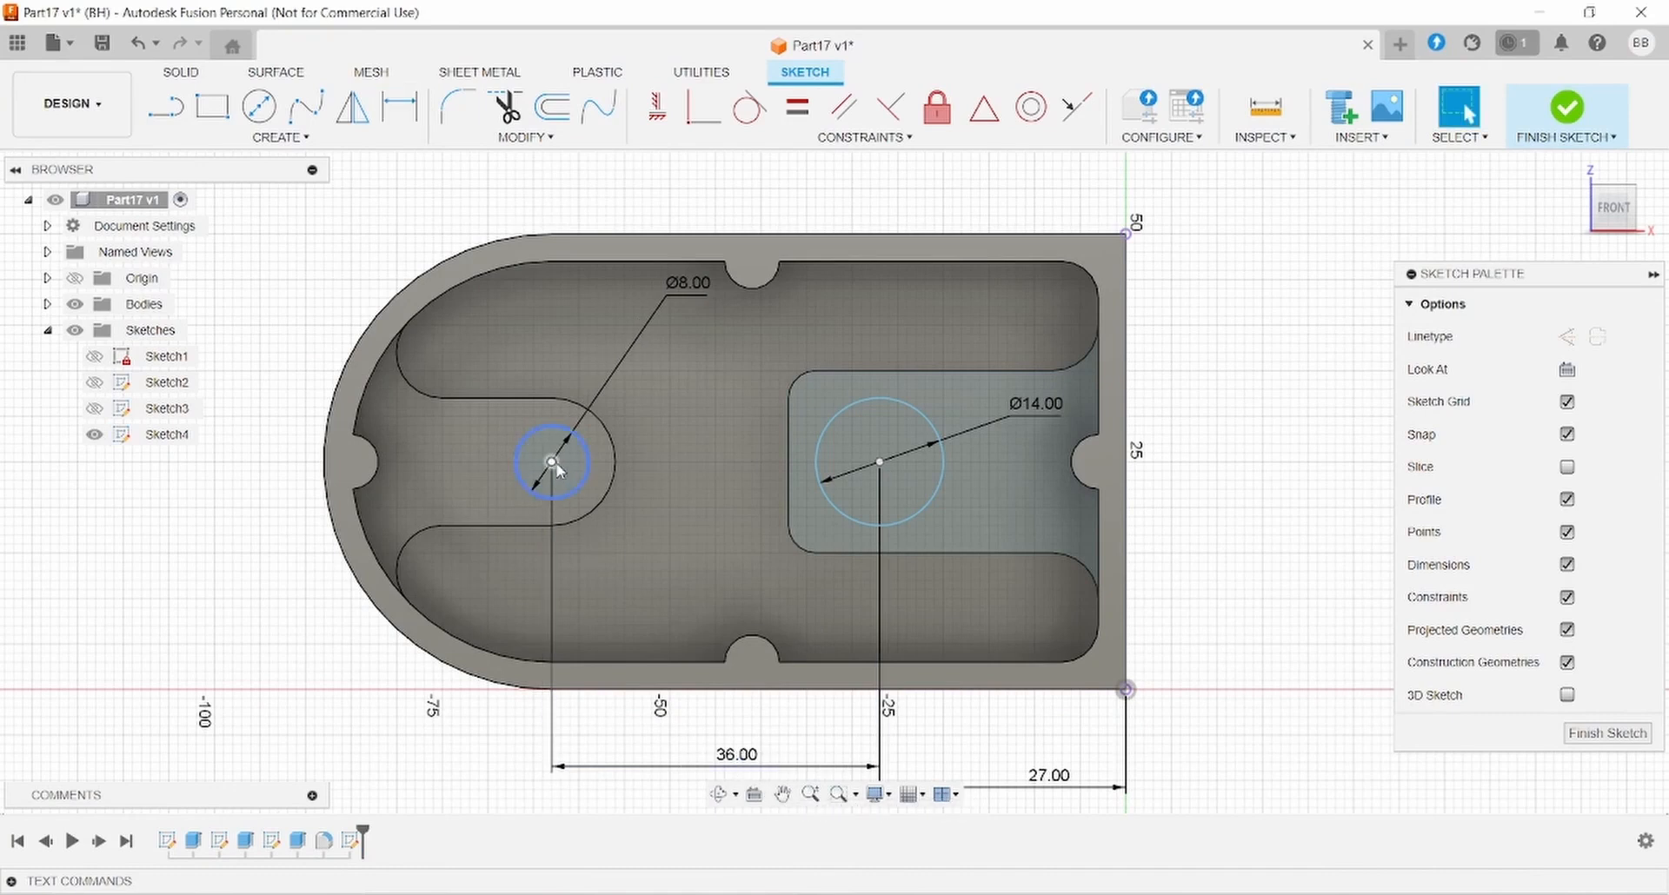
- Draw a horizontal construction line from the plate's right-edge midpoint to just left of the Ø8 circle
left_click(165, 106)
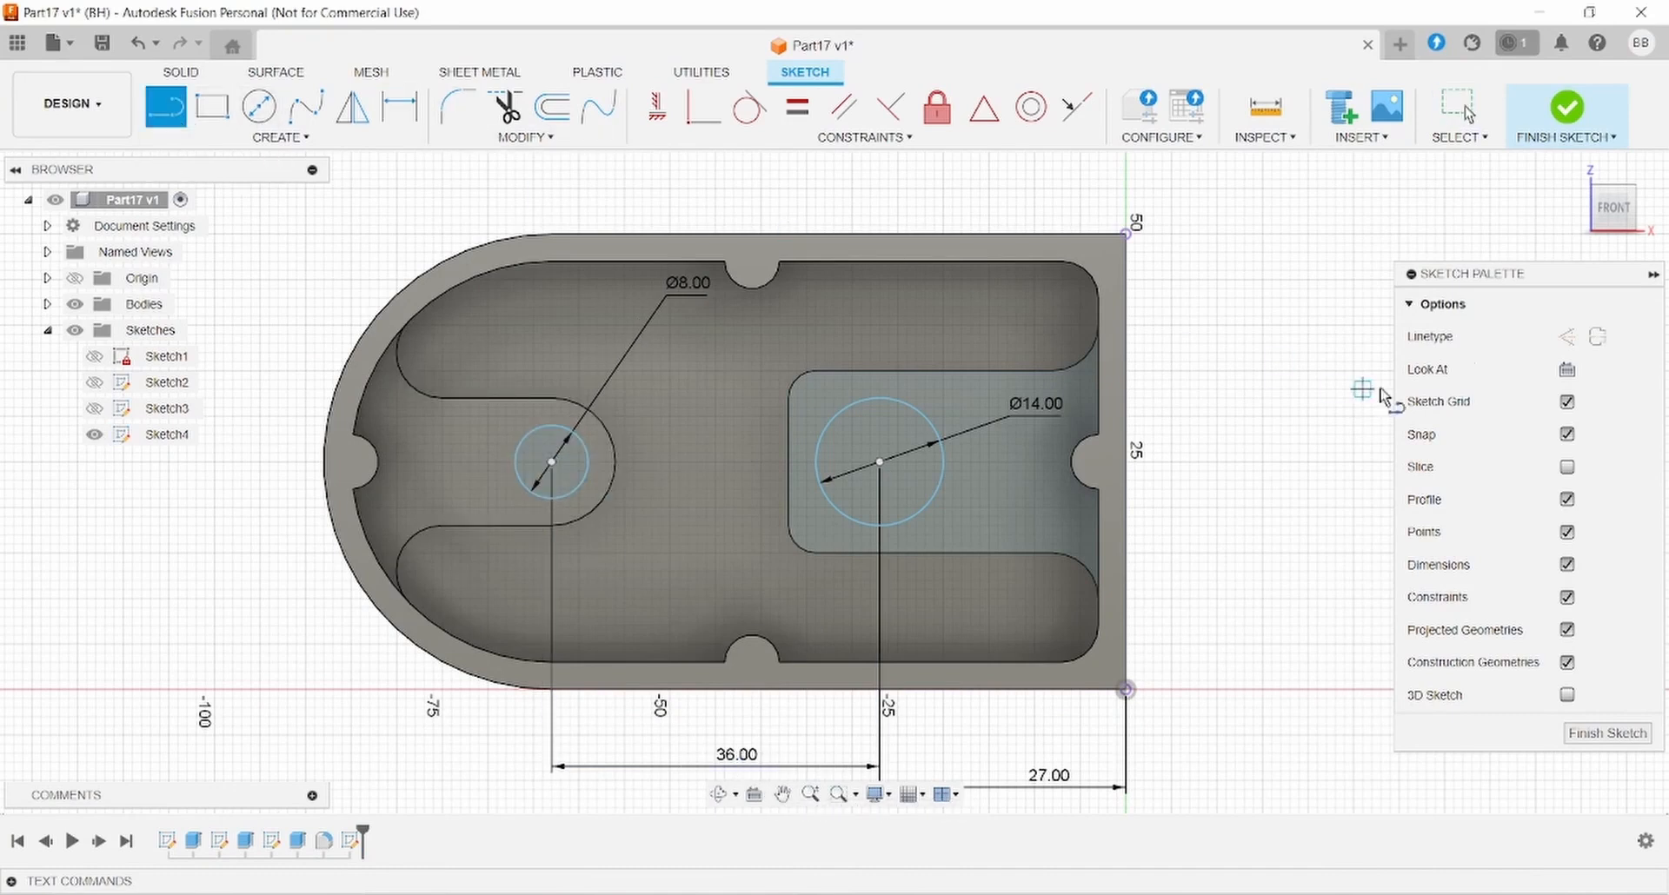
left_click(1566, 337)
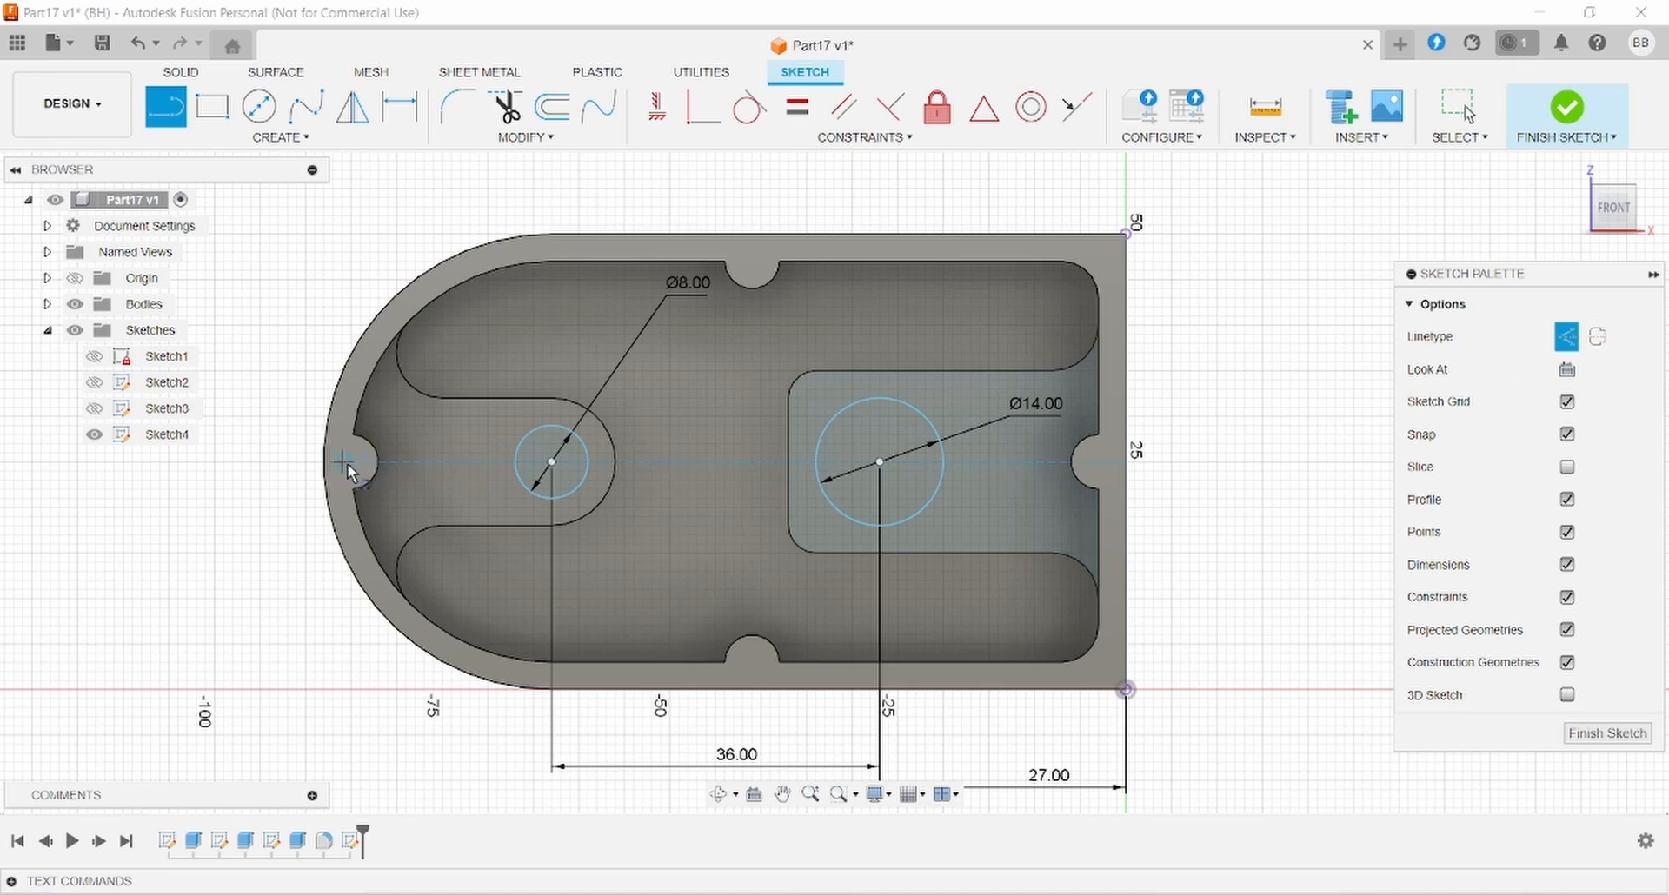
left_click(1128, 462)
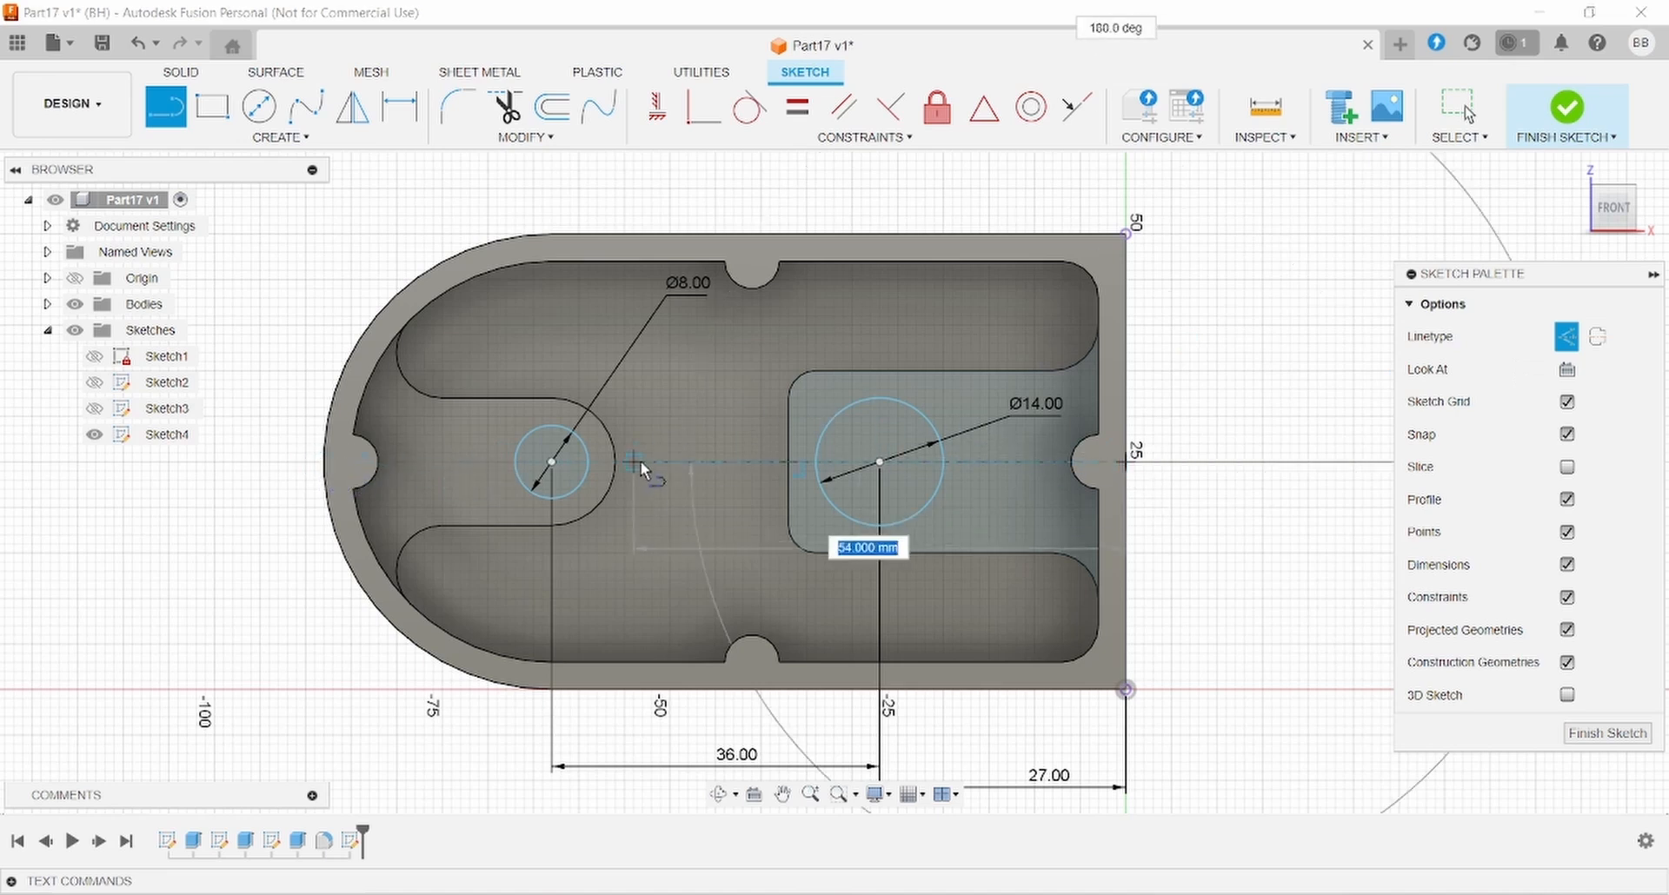
left_click(462, 462)
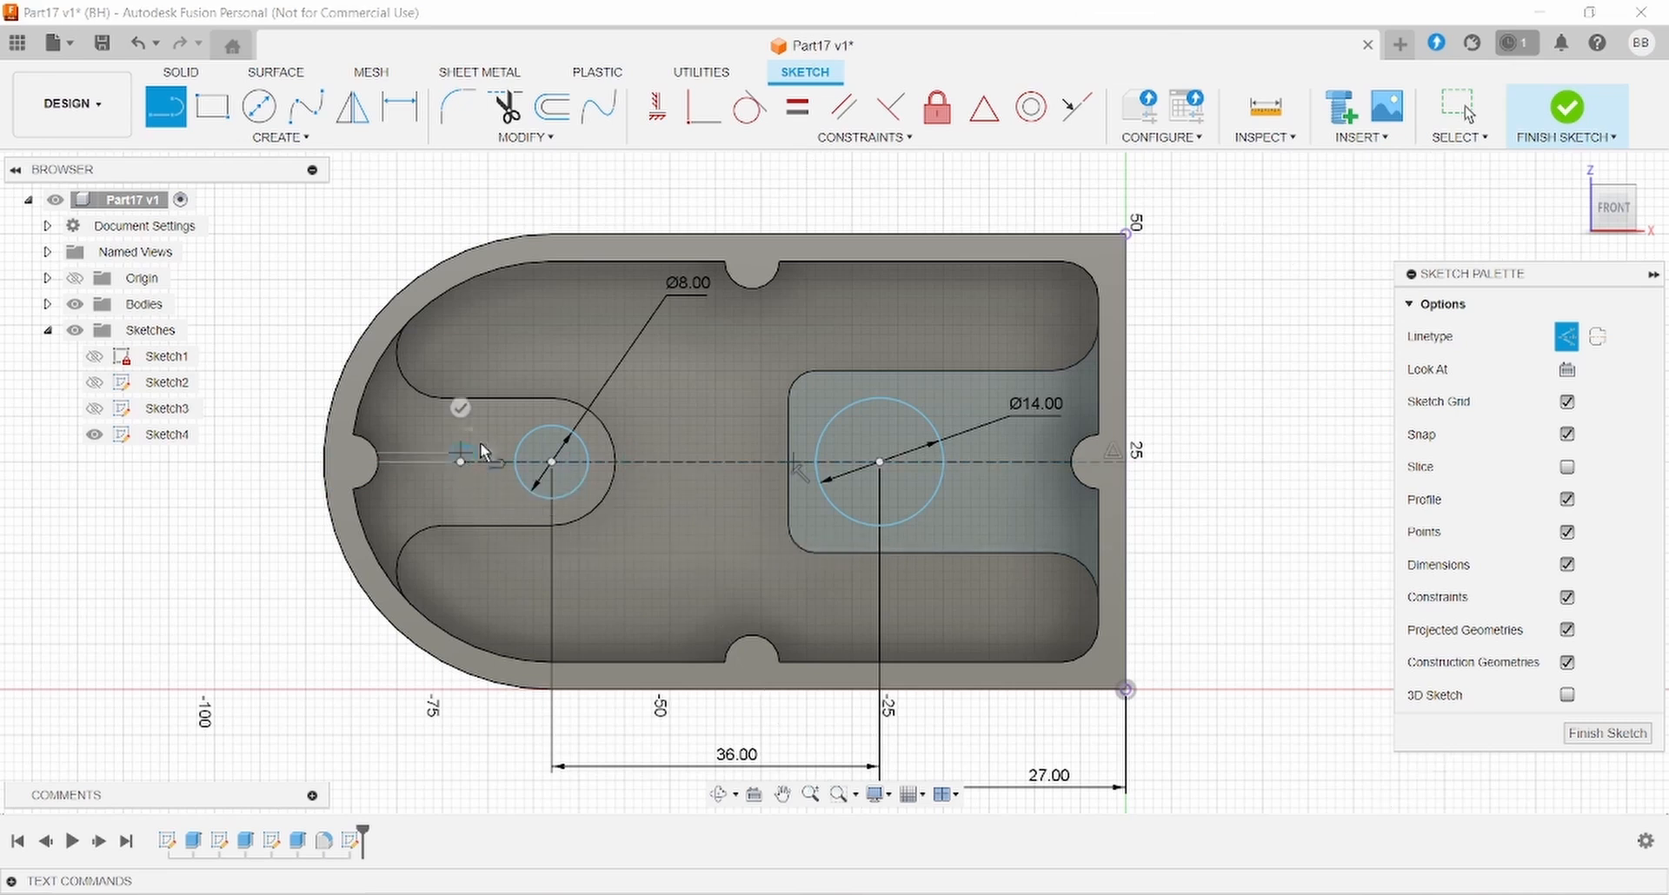
key("Escape")
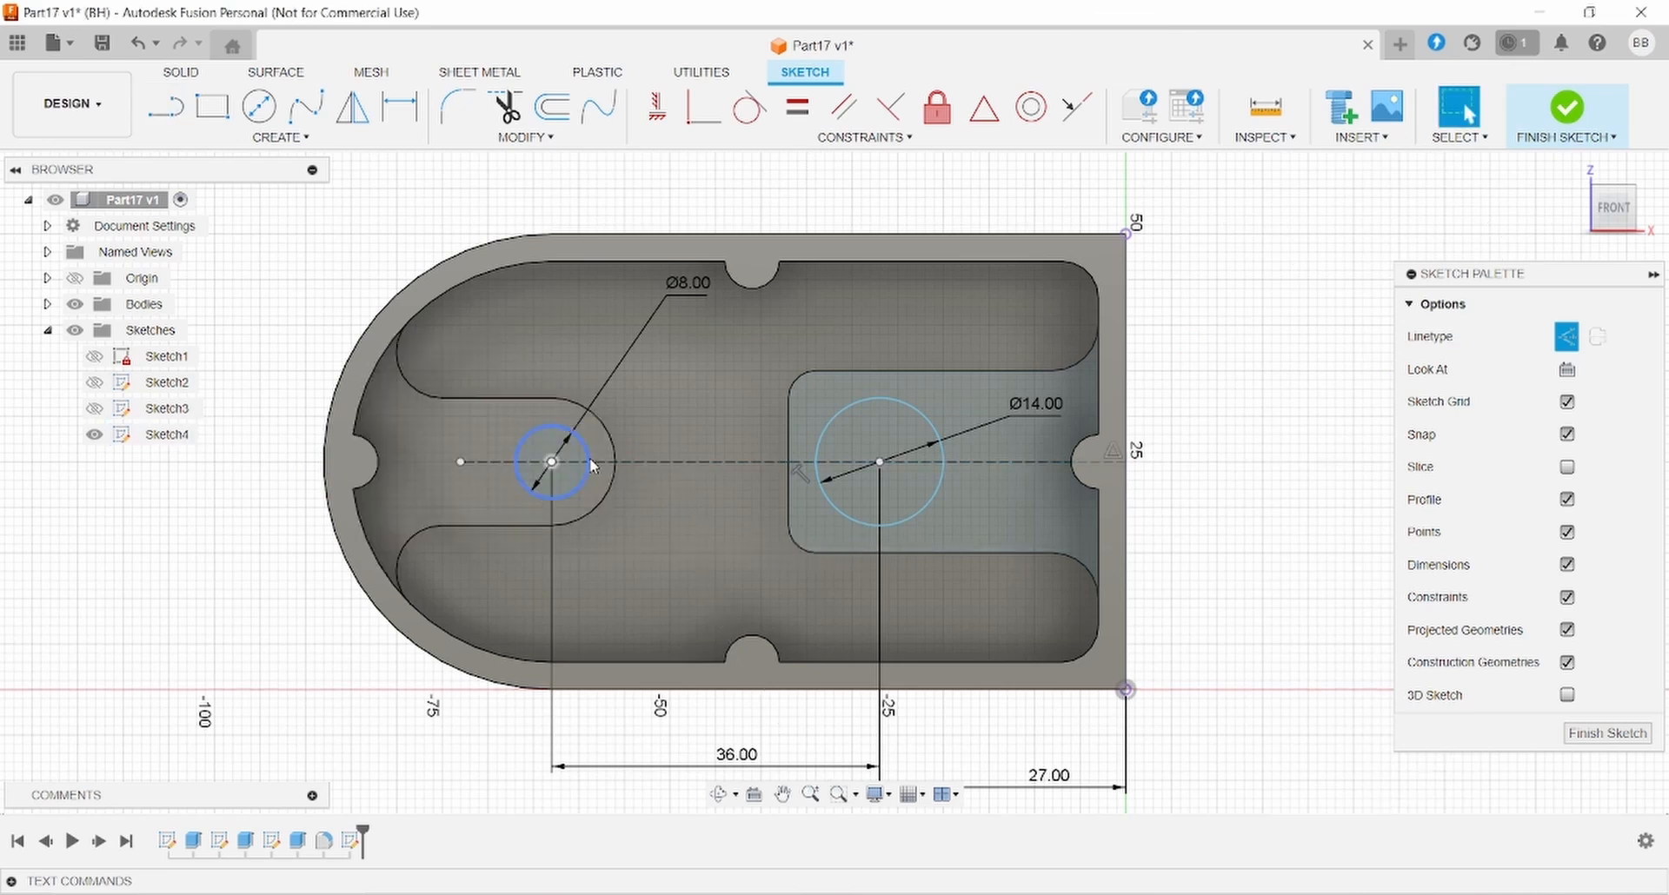
- Constrain the Ø8 circle's centre to be coincident with the construction line
left_click_drag(577, 465, 555, 445)
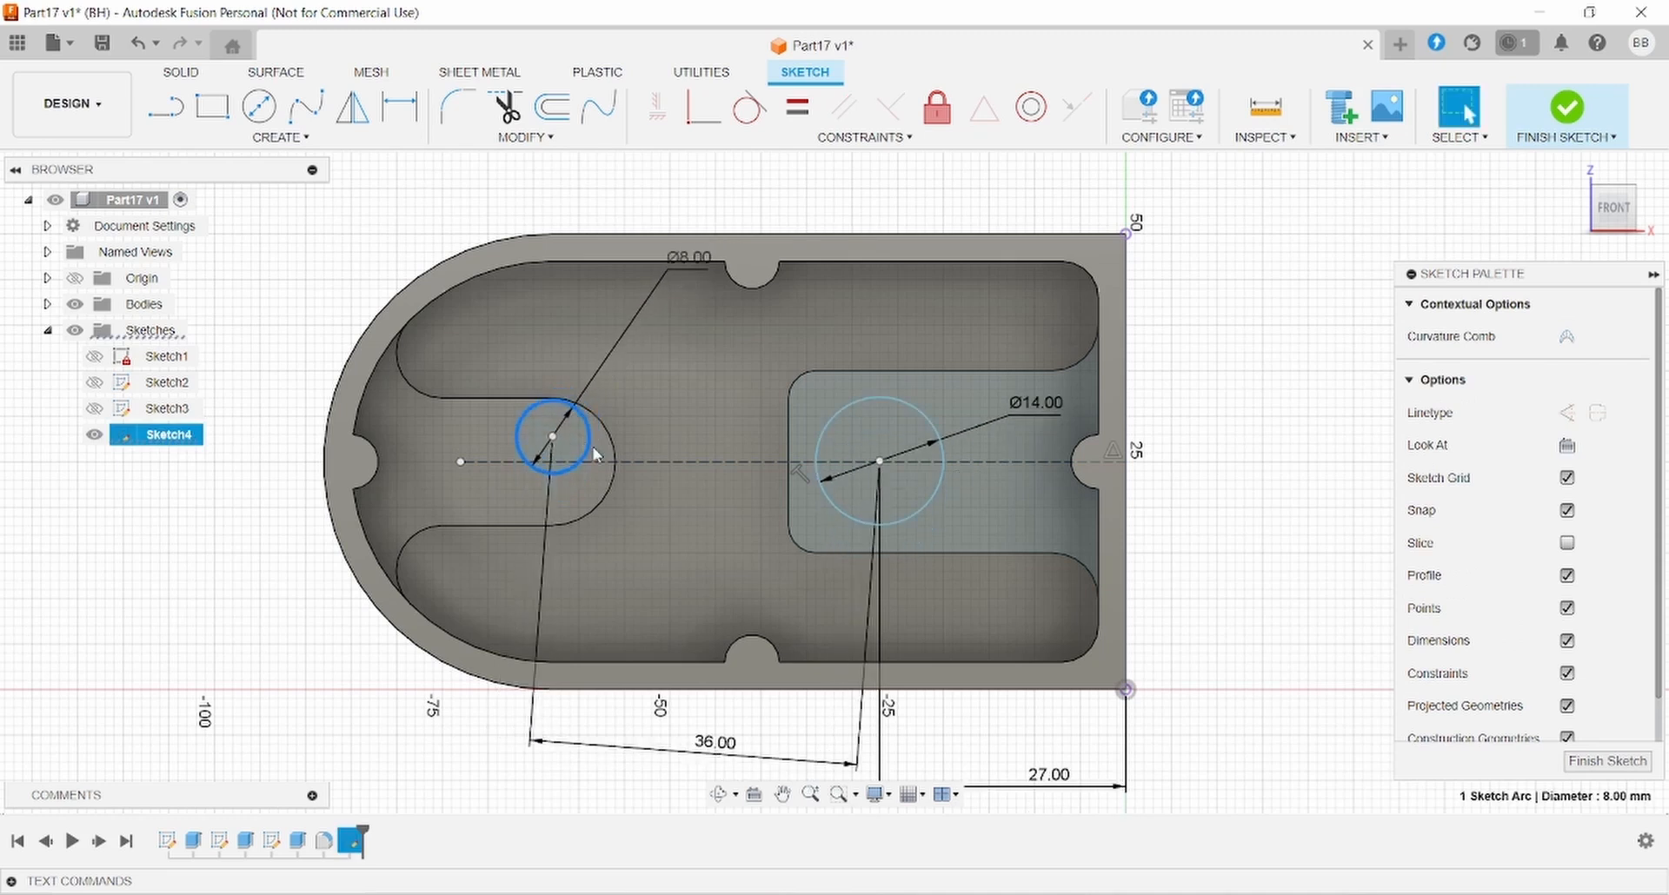
left_click(553, 436, "shift")
left_click(594, 460, "shift")
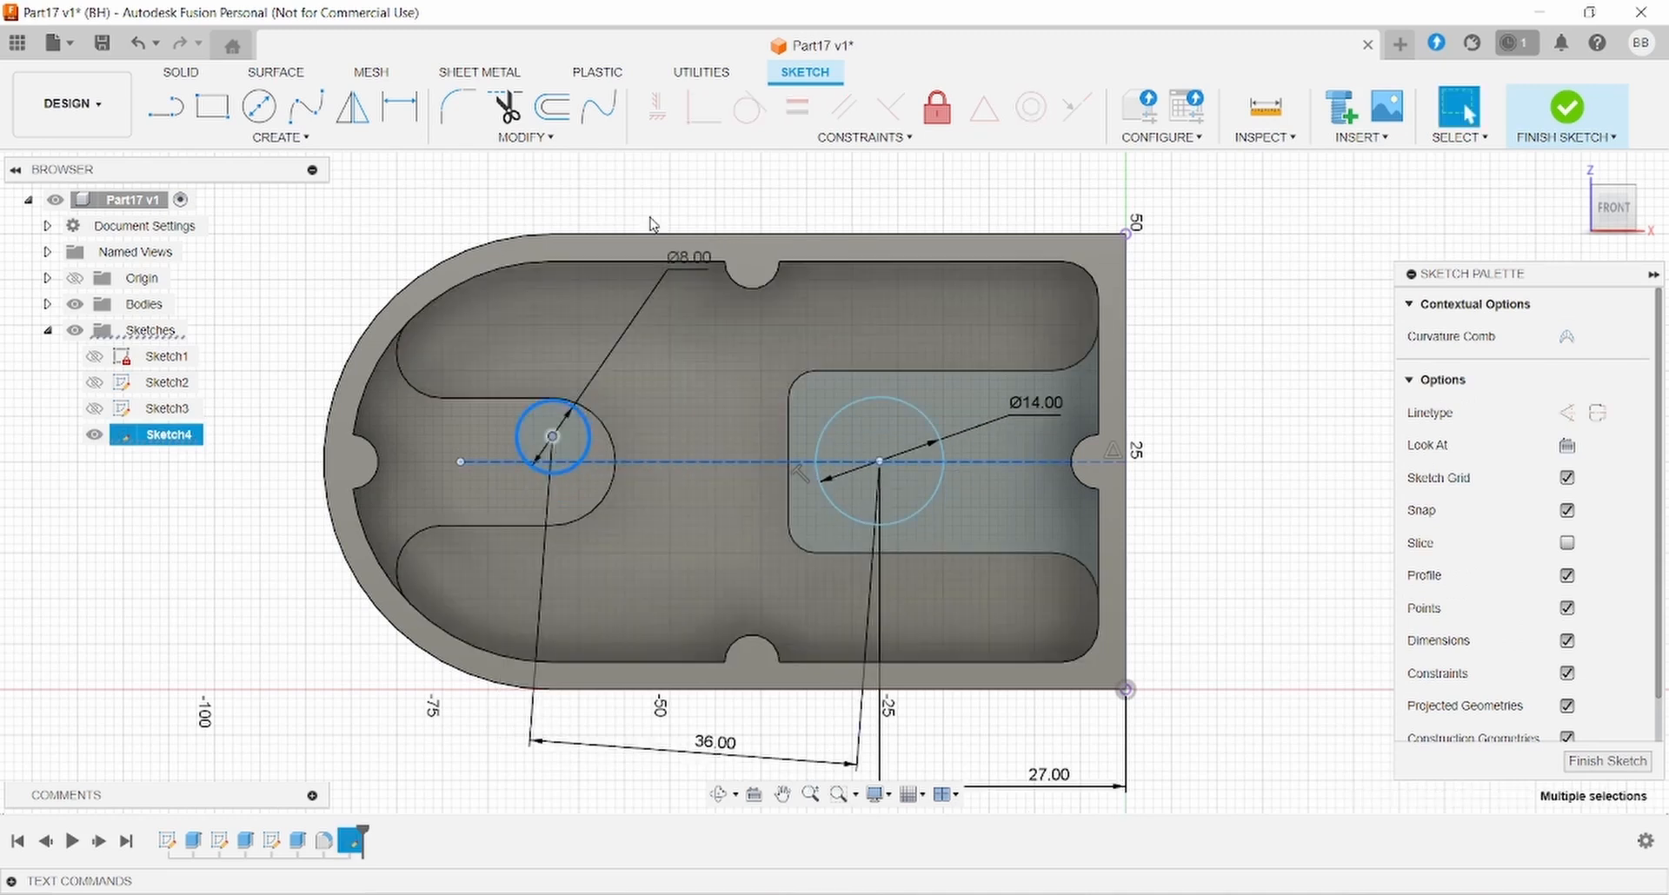
left_click(778, 185)
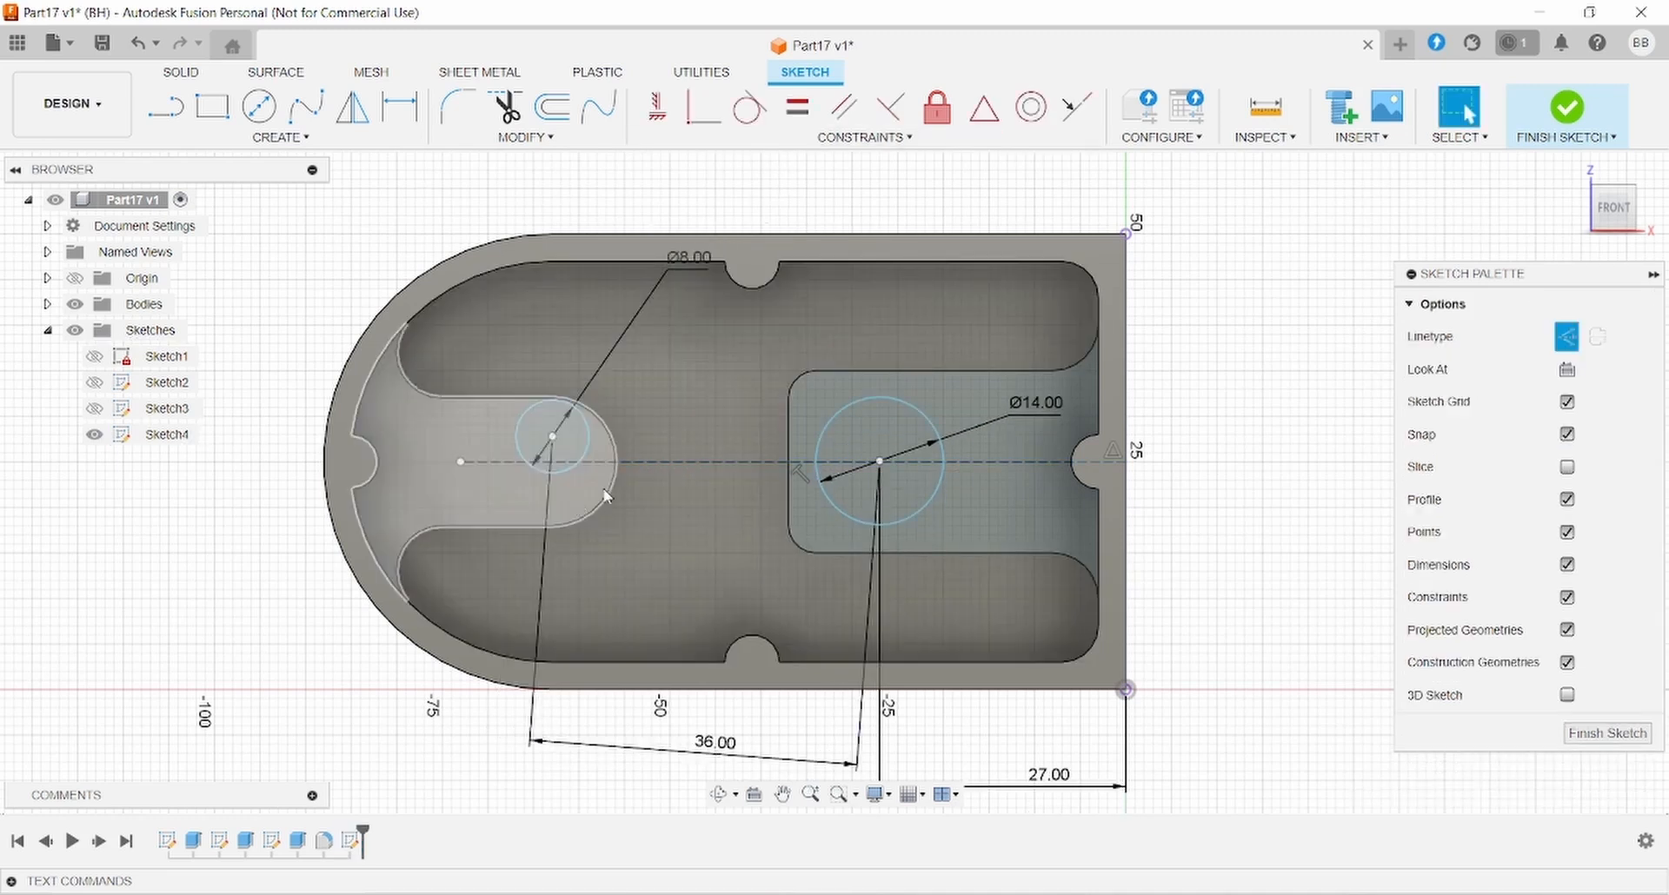
left_click(553, 436)
left_click(864, 138)
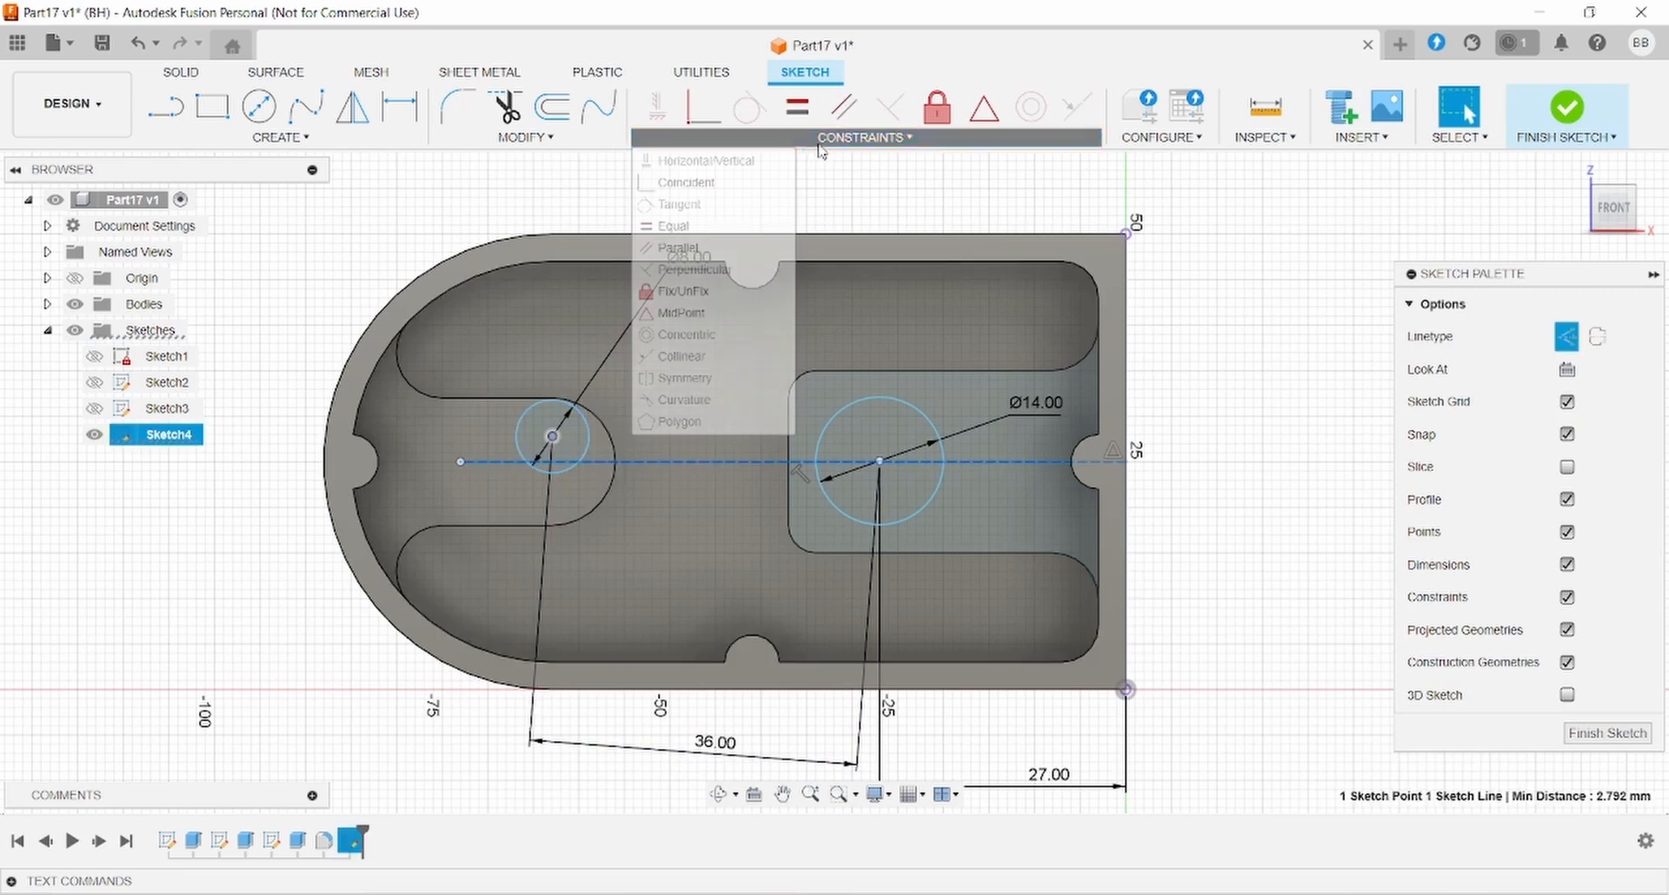
left_click(722, 187)
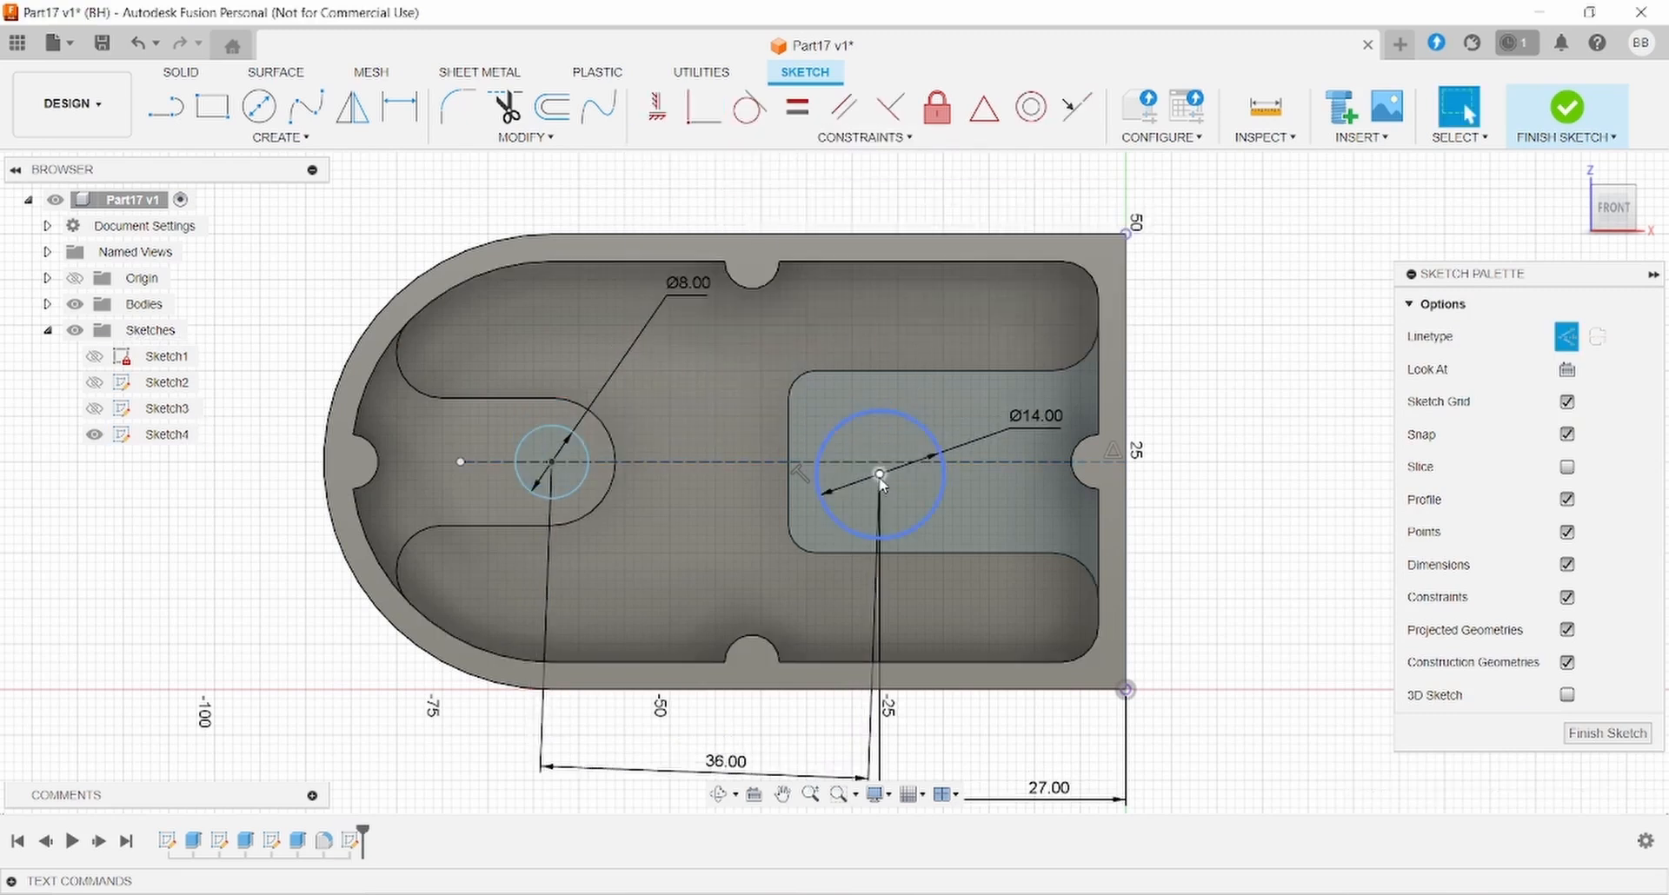
- Constrain the Ø14 circle's centre to be coincident with the construction line
left_click(880, 473)
left_click(742, 461)
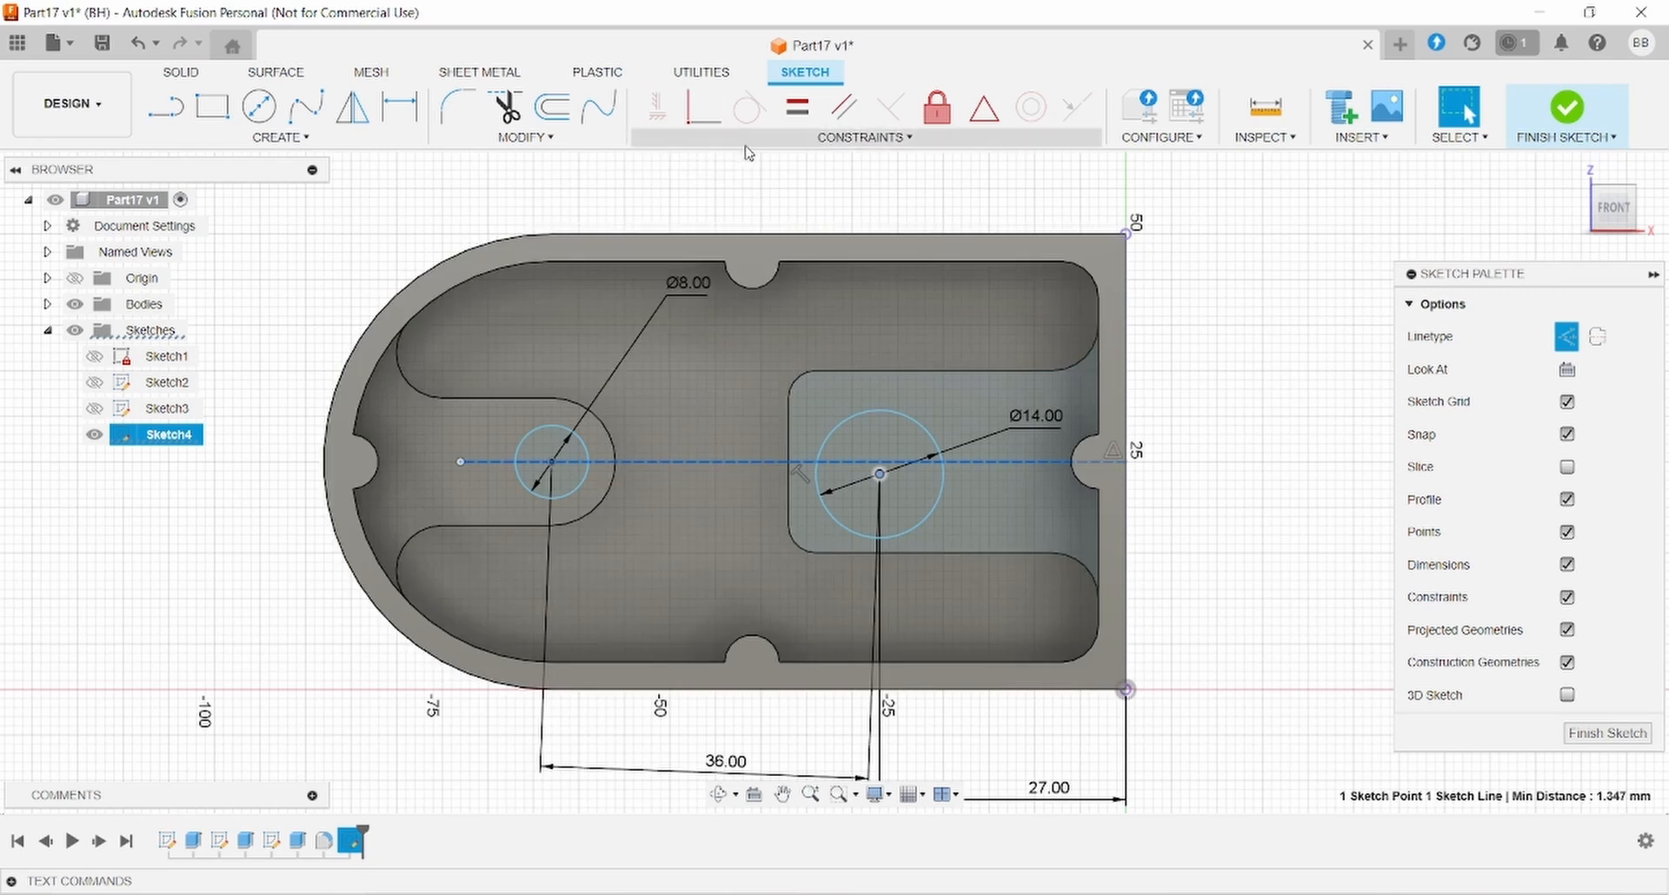
left_click(865, 138)
left_click(695, 187)
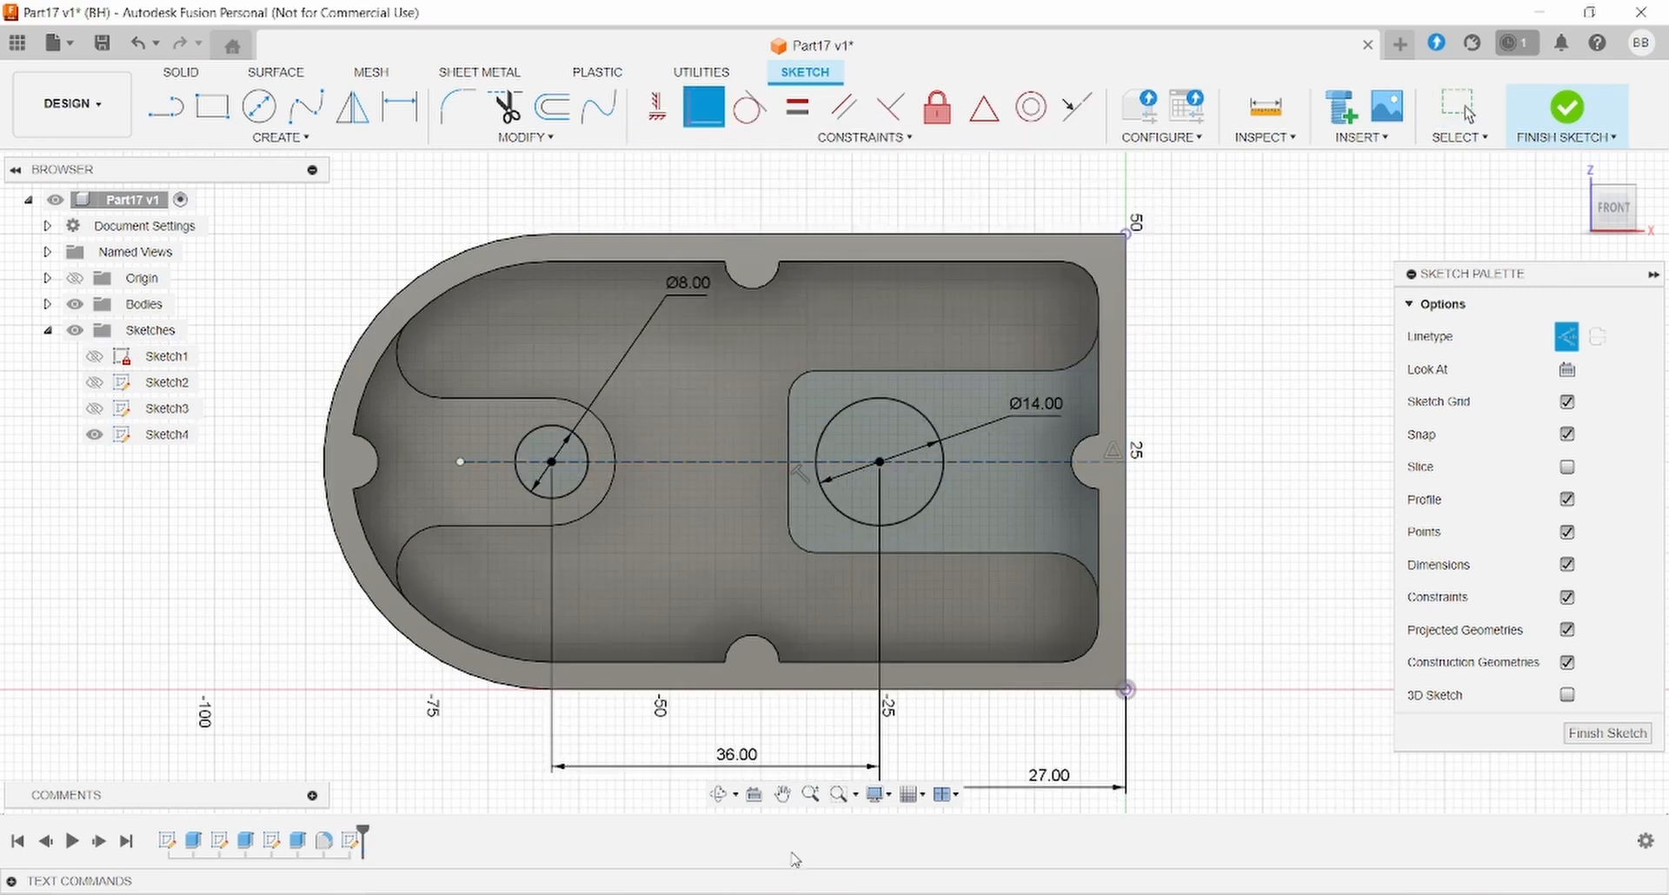
key("alt+Tab")
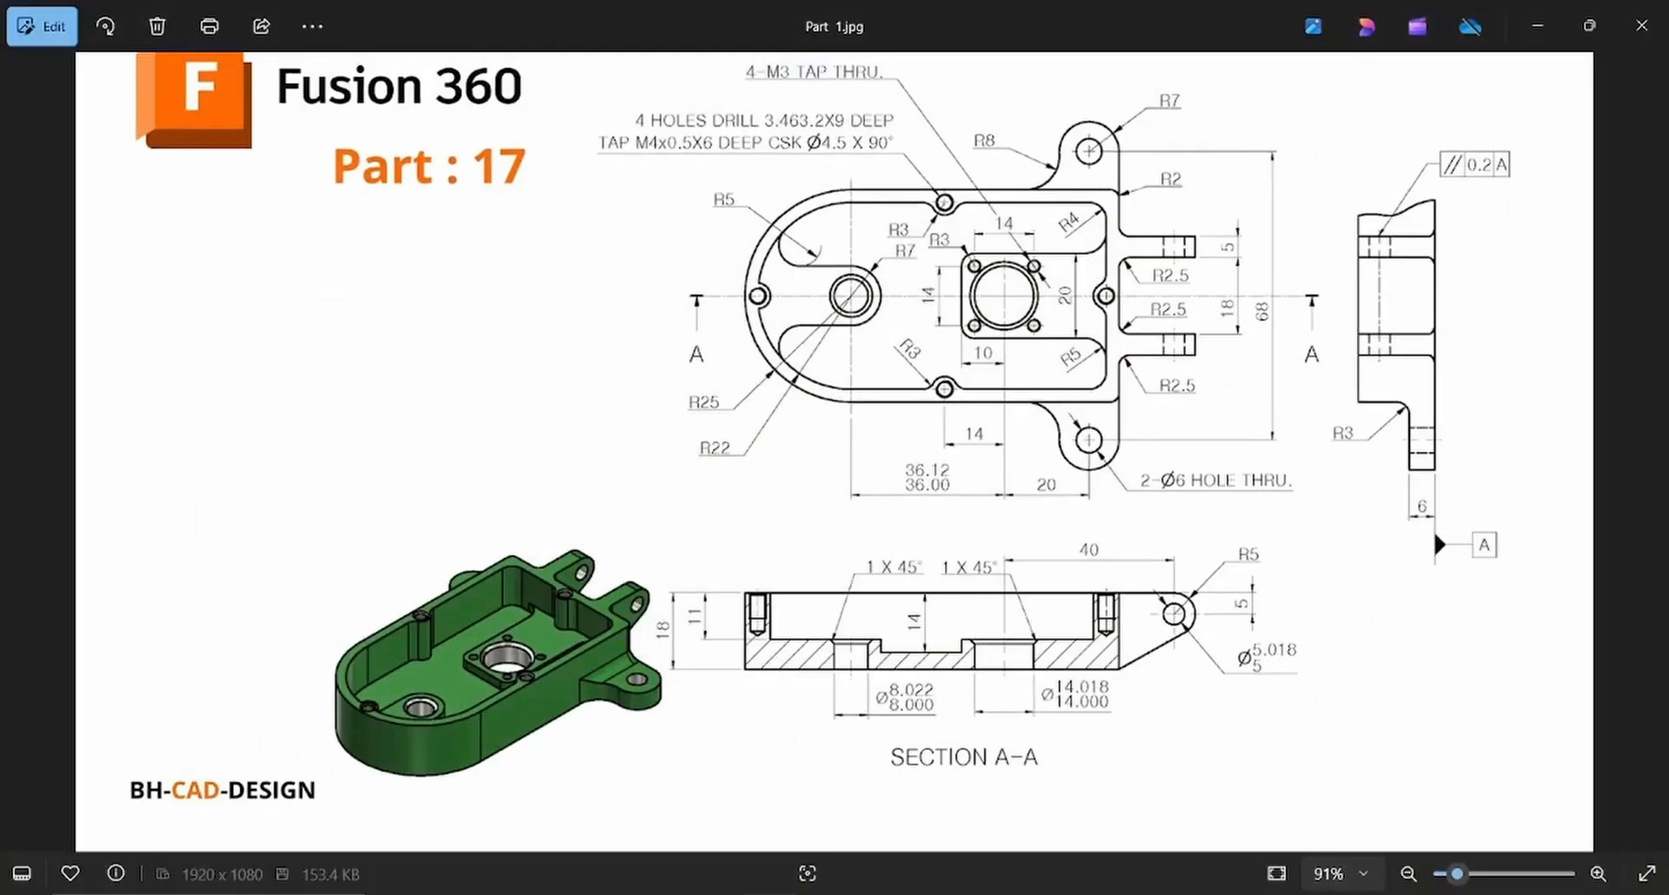
key("alt+Tab")
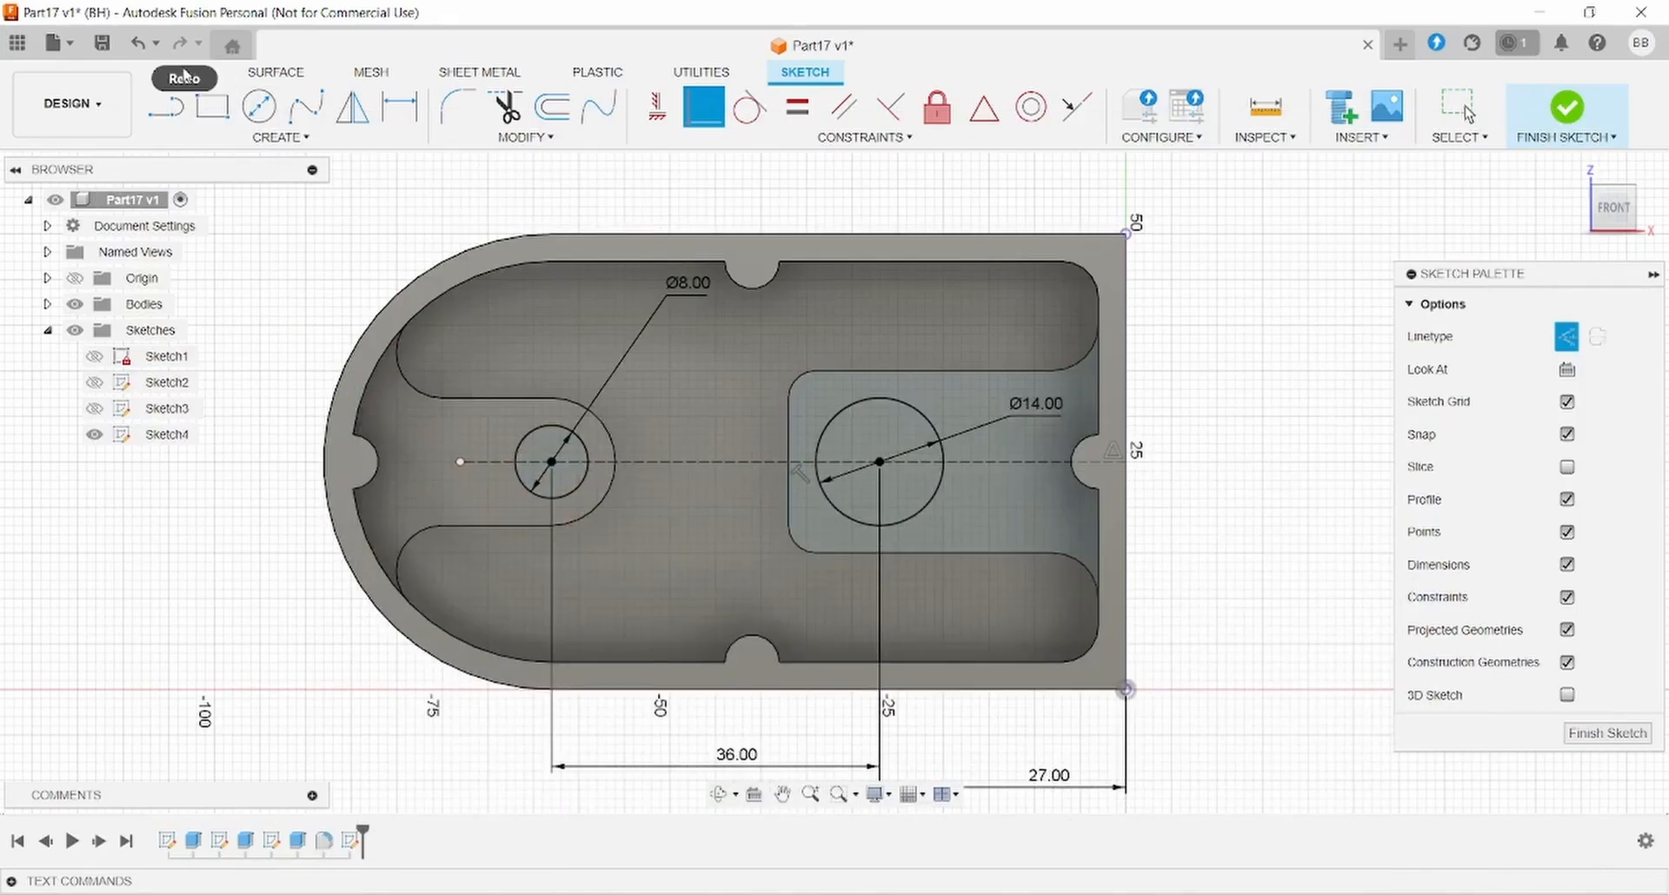
left_click(184, 73)
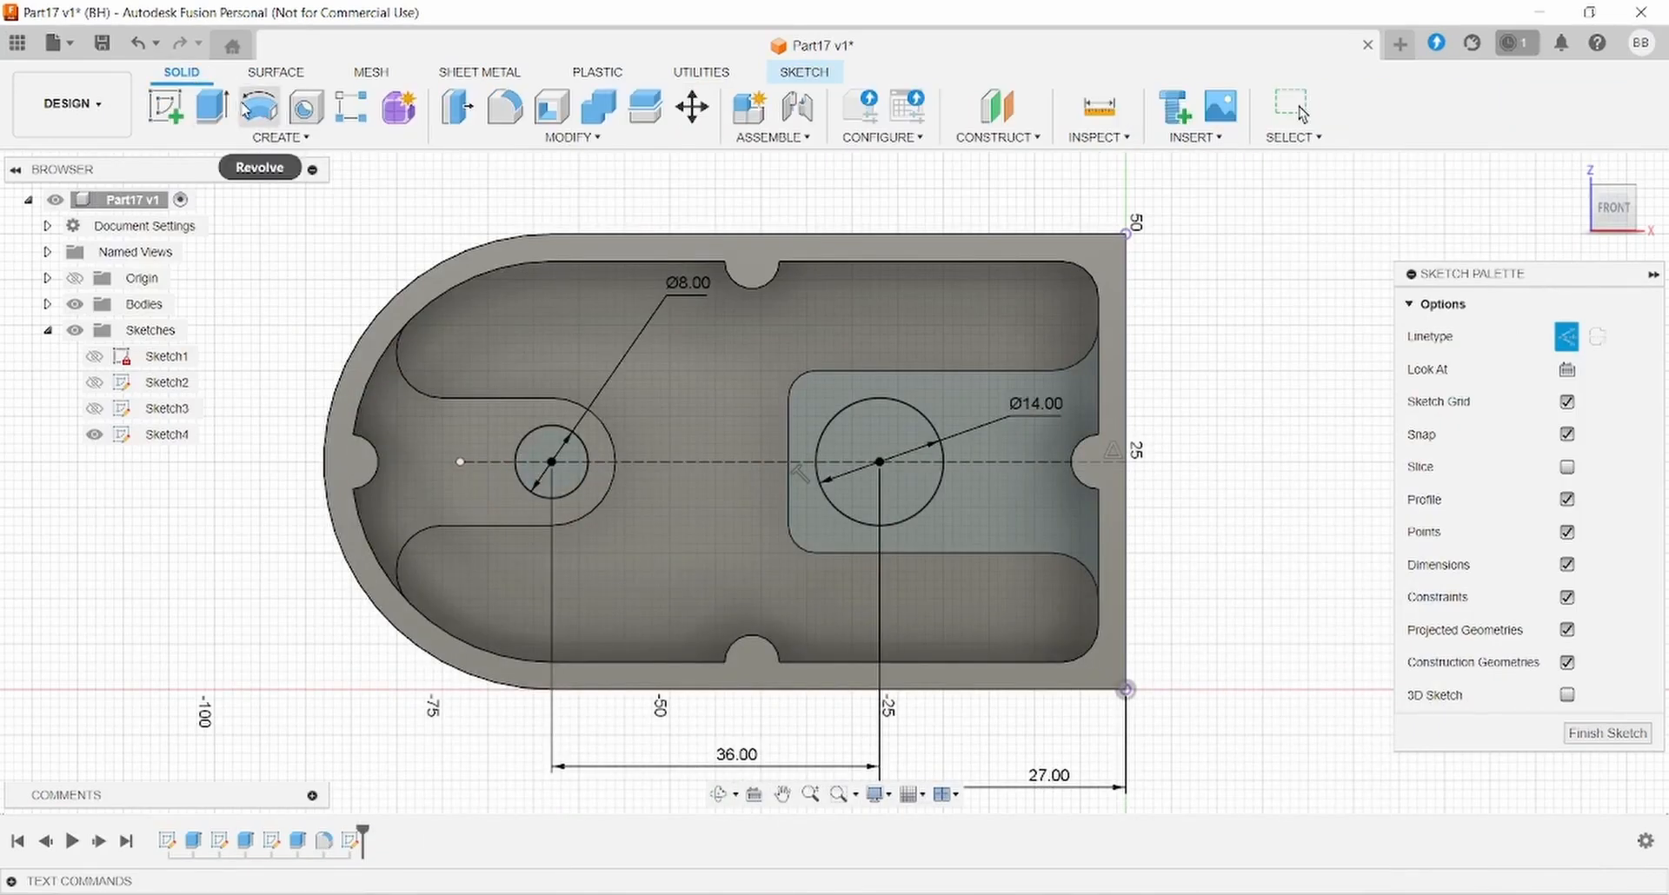
- Extrude-cut the Ø8 and Ø14 circle profiles through the whole part with the direction flipped
left_click(229, 125)
left_click(657, 511)
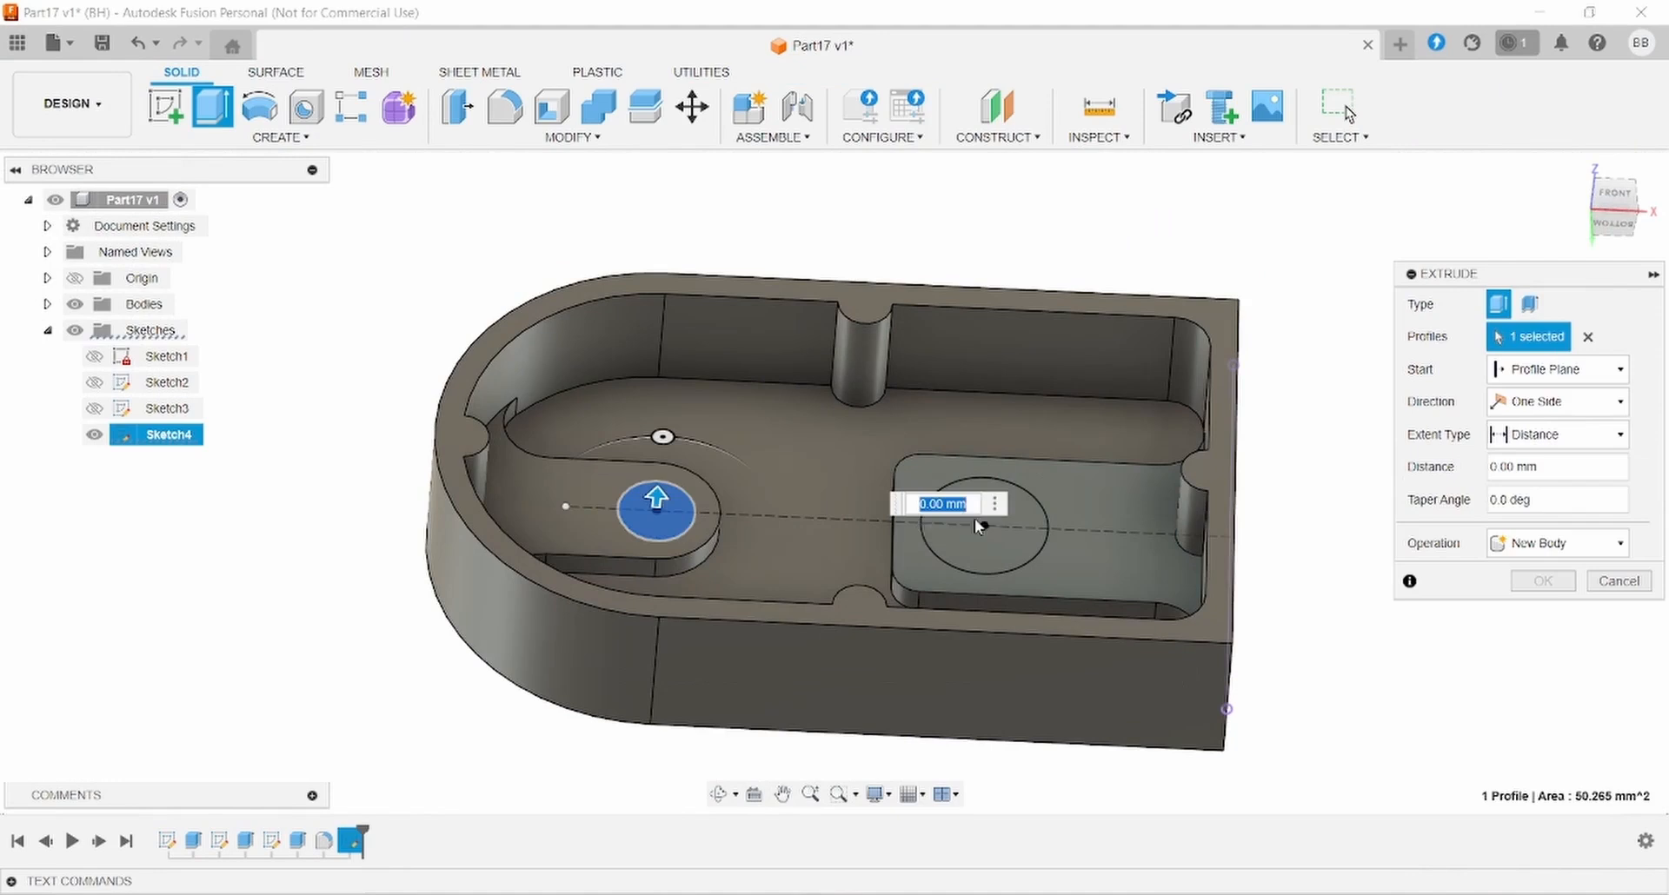
left_click(1021, 525)
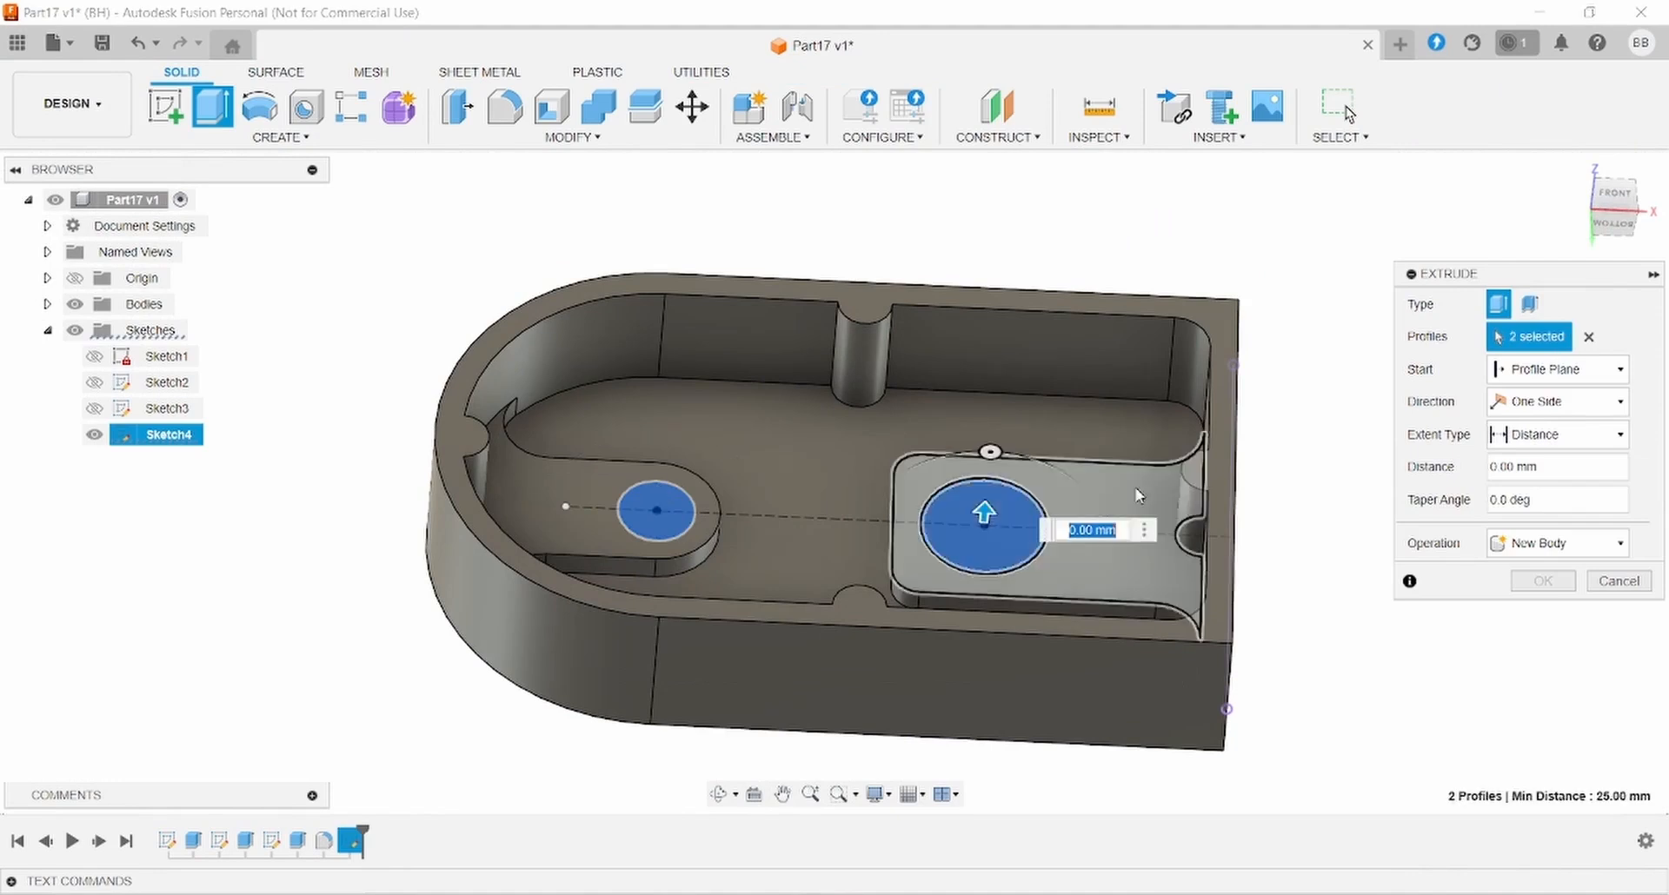
left_click(1535, 540)
left_click(1526, 594)
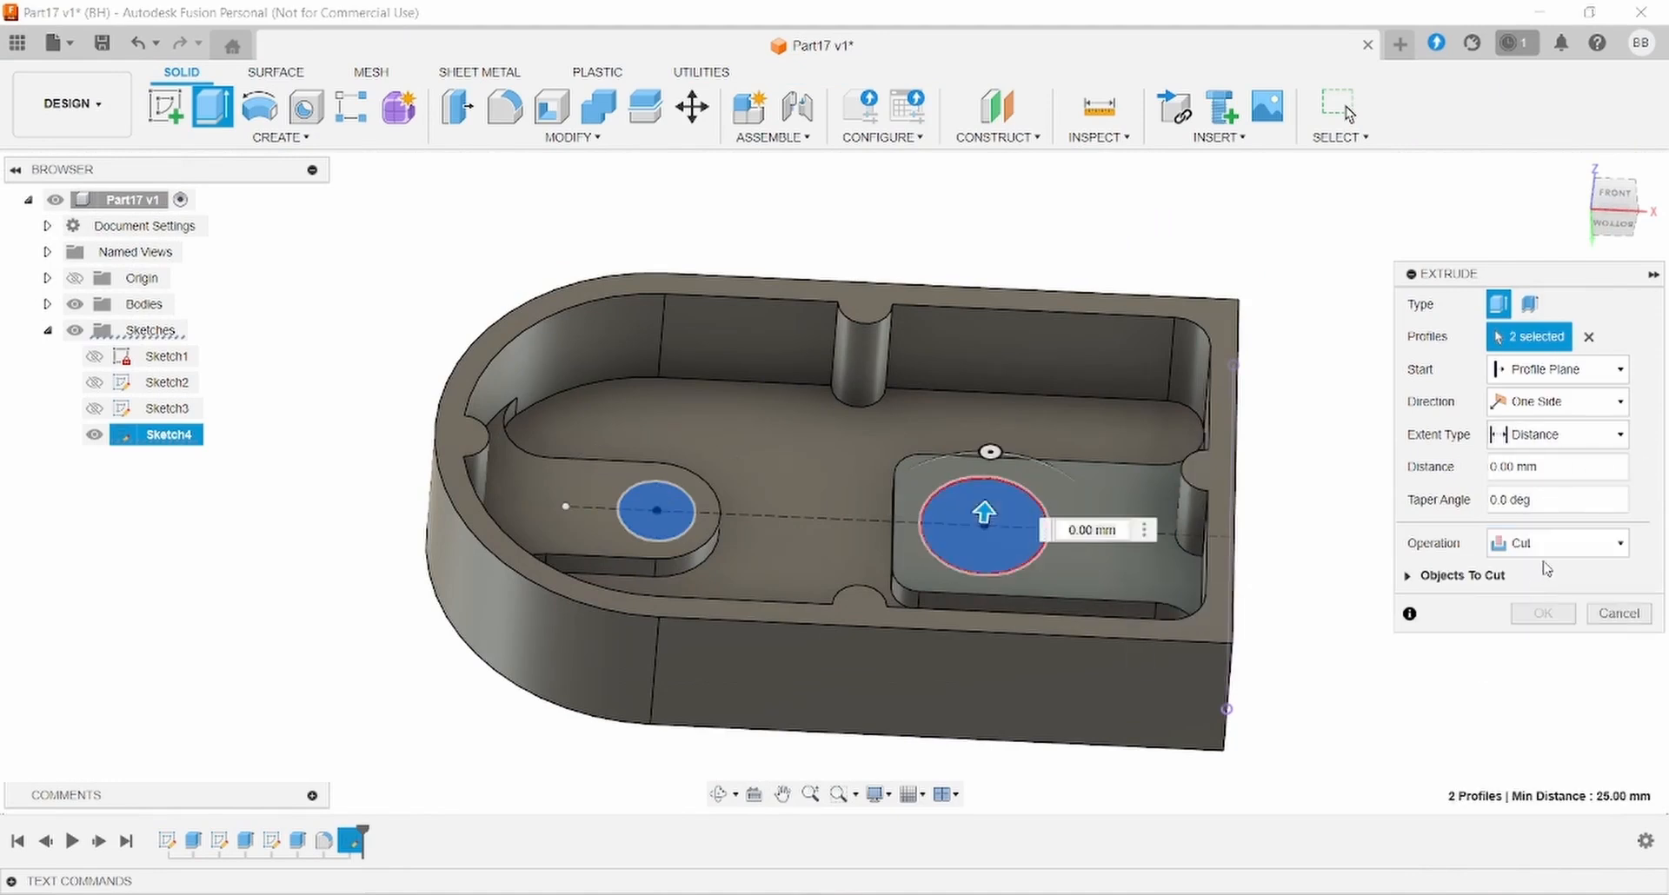
left_click(1534, 434)
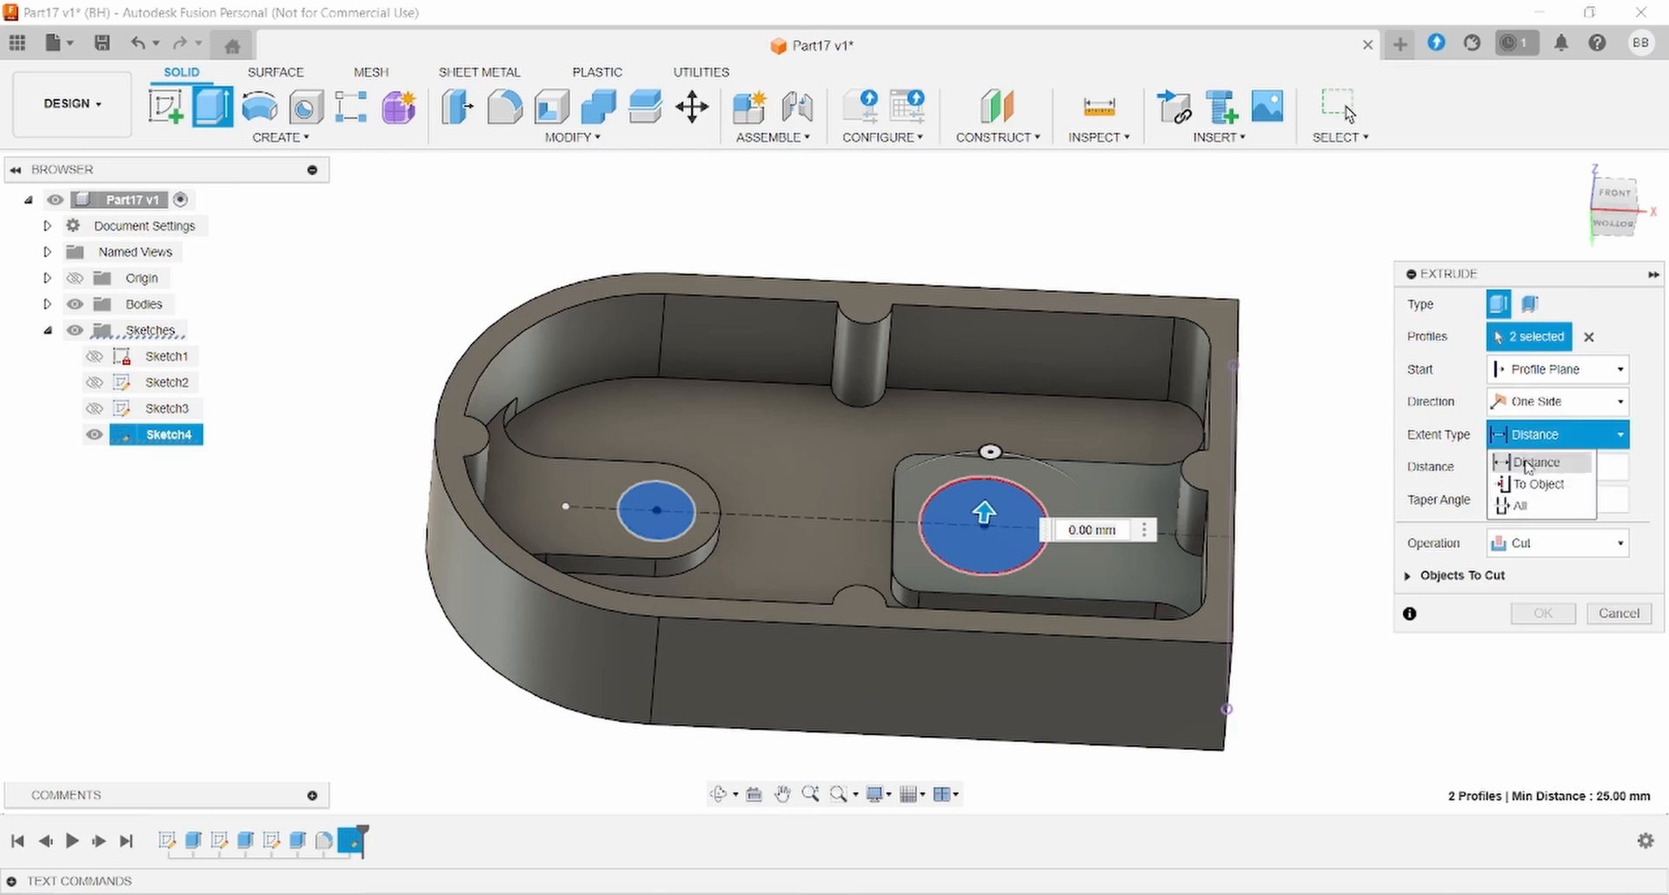
left_click(1521, 506)
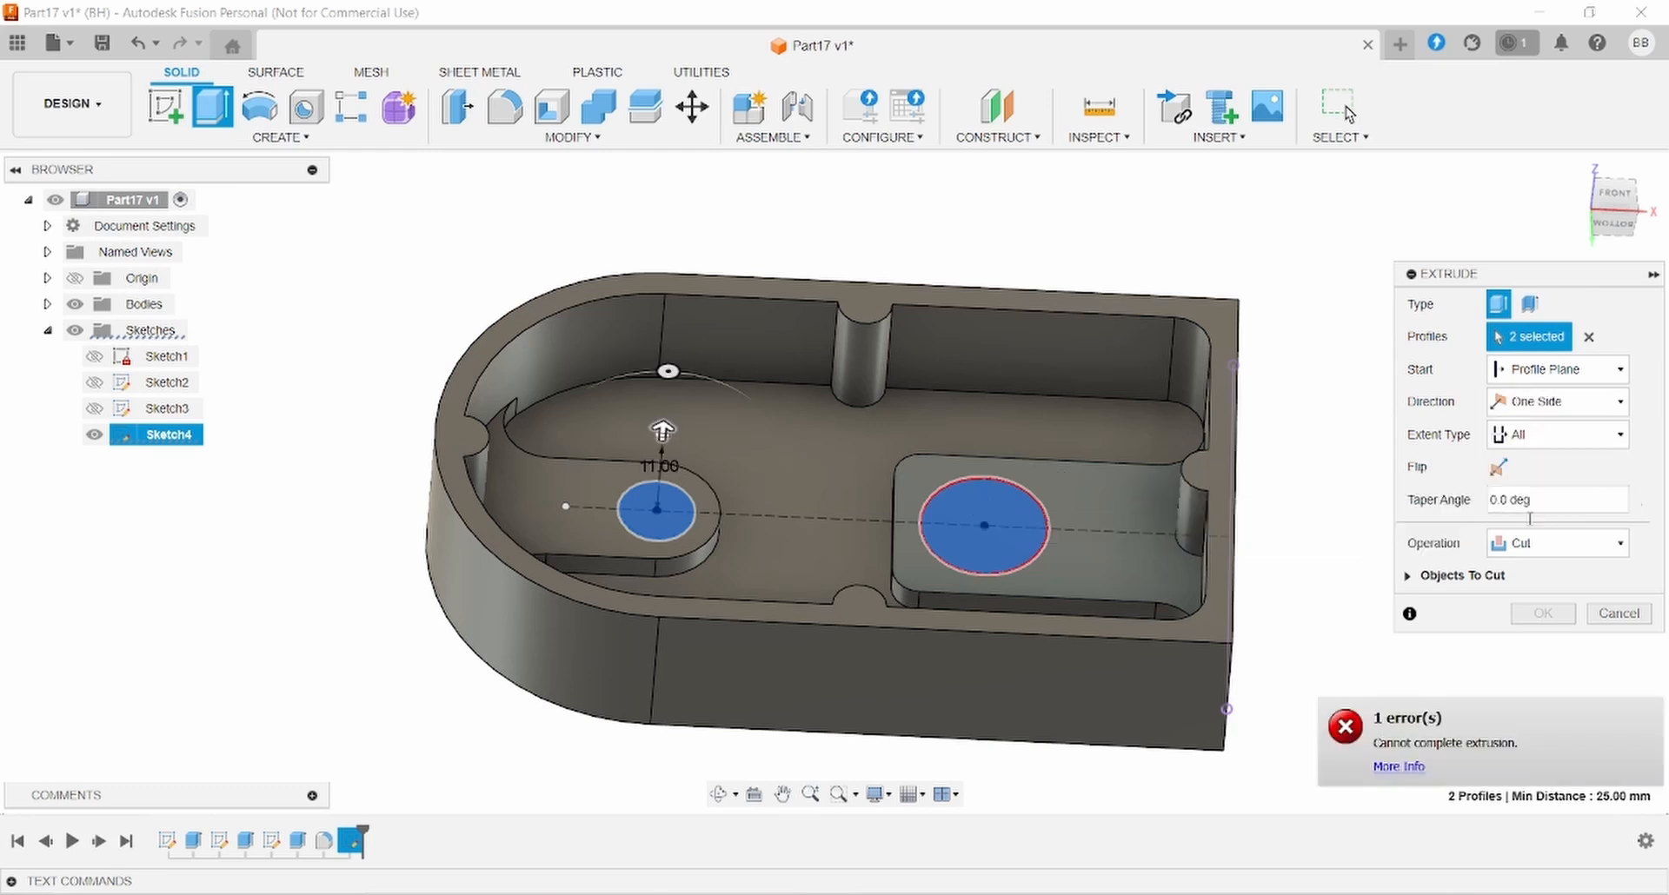
left_click(1498, 468)
left_click(1543, 613)
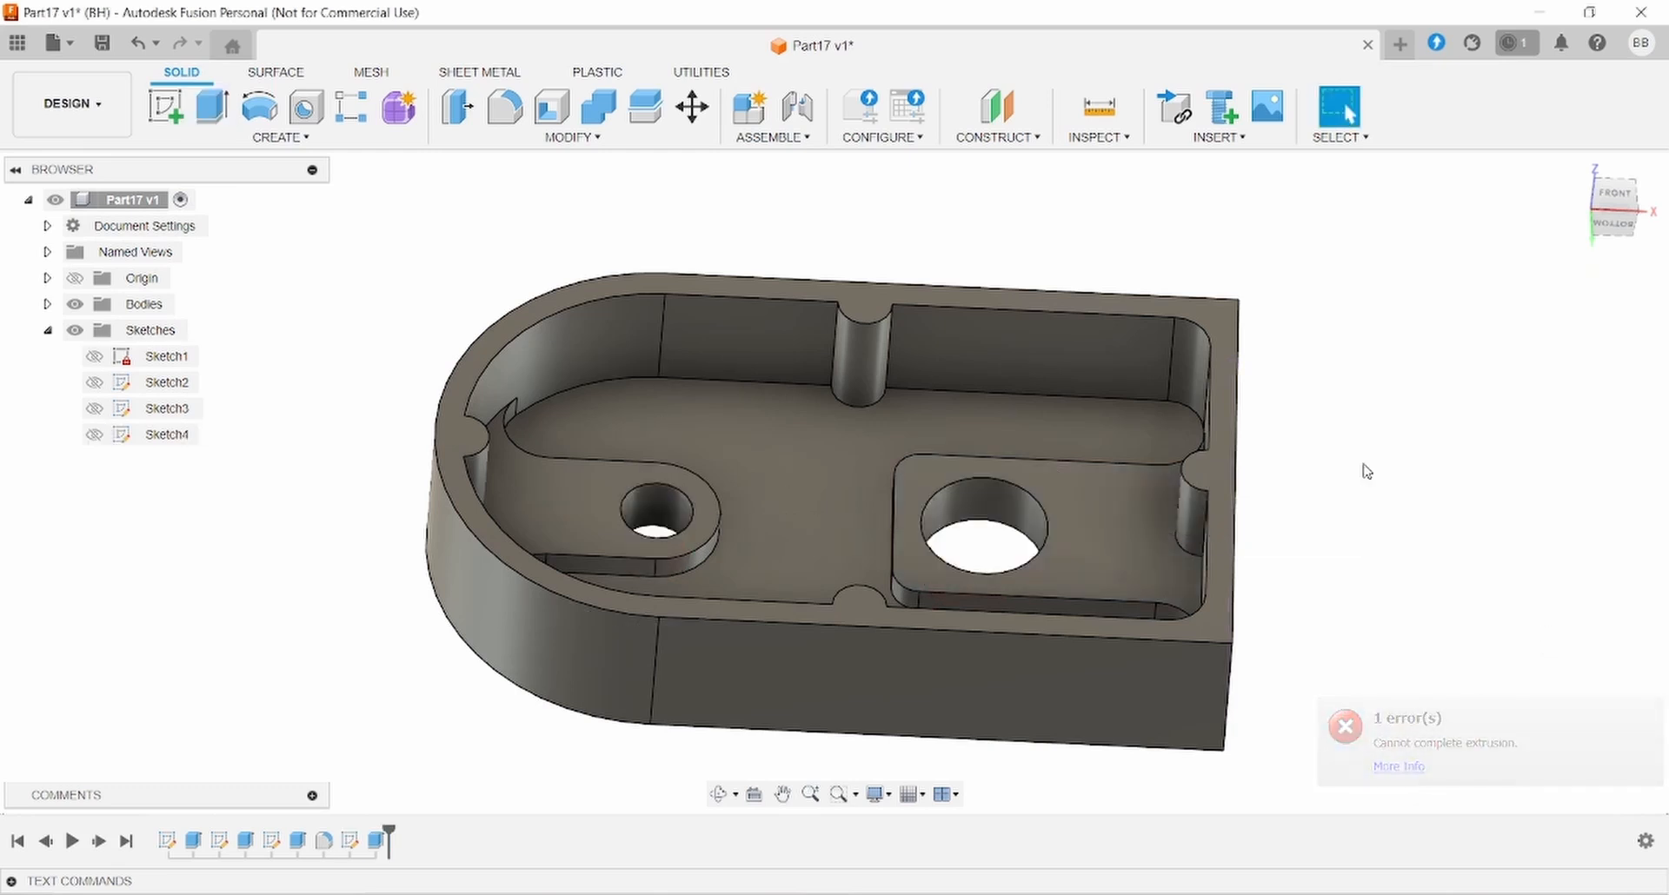
key("alt+Tab")
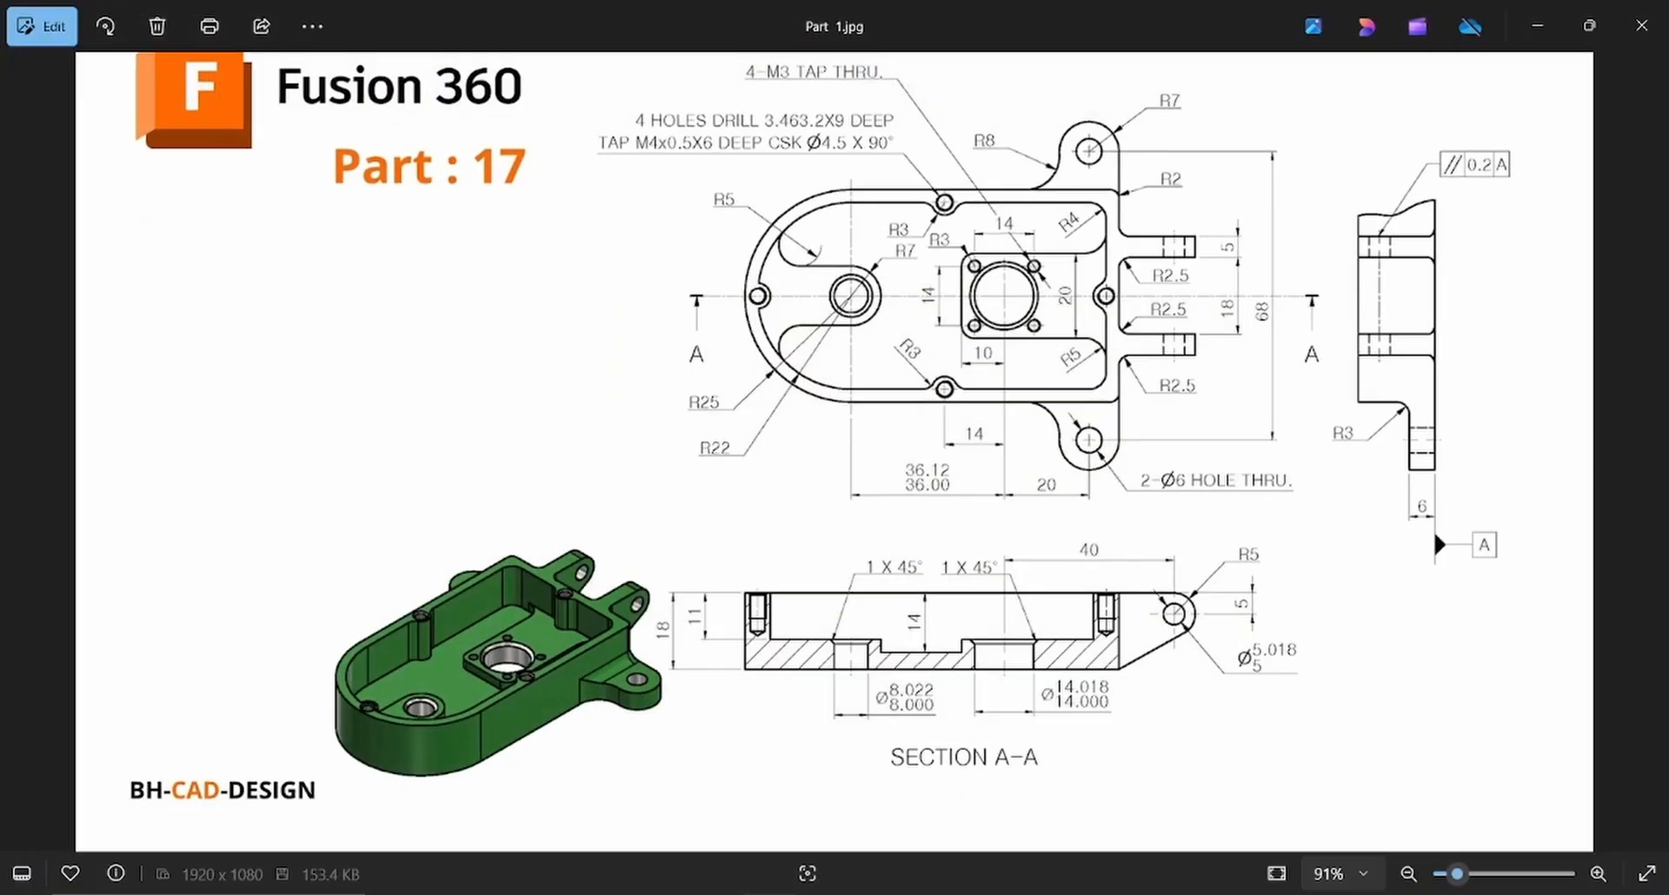
key("alt+Tab")
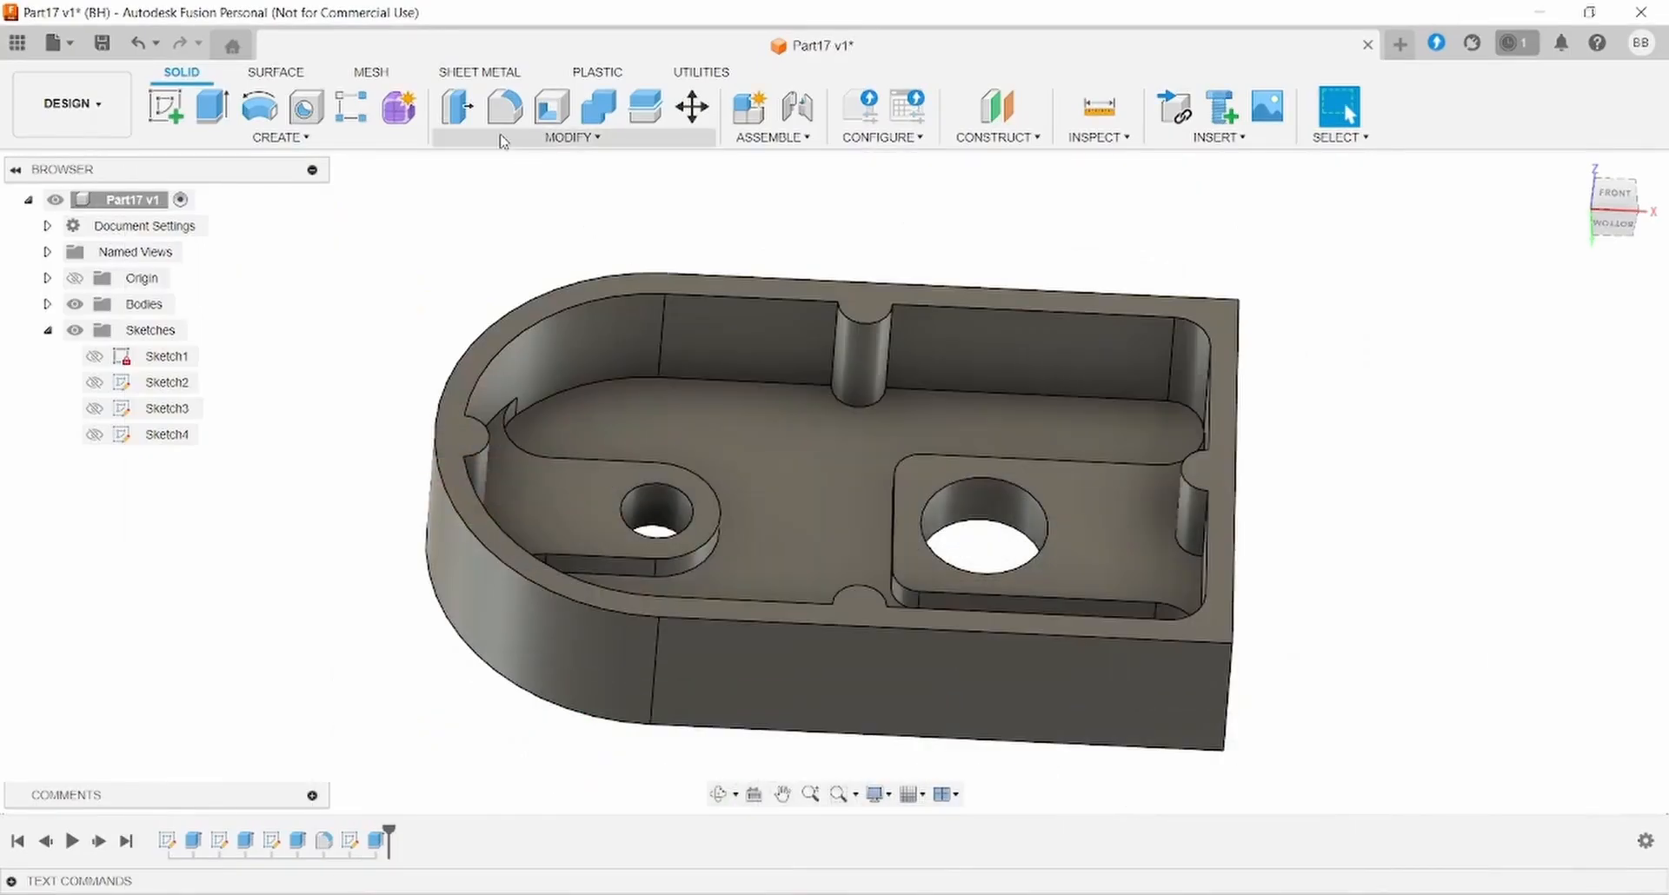
- Chamfer the top edges of the Ø8 and Ø14 through-holes by 1 mm
left_click(501, 137)
left_click(483, 205)
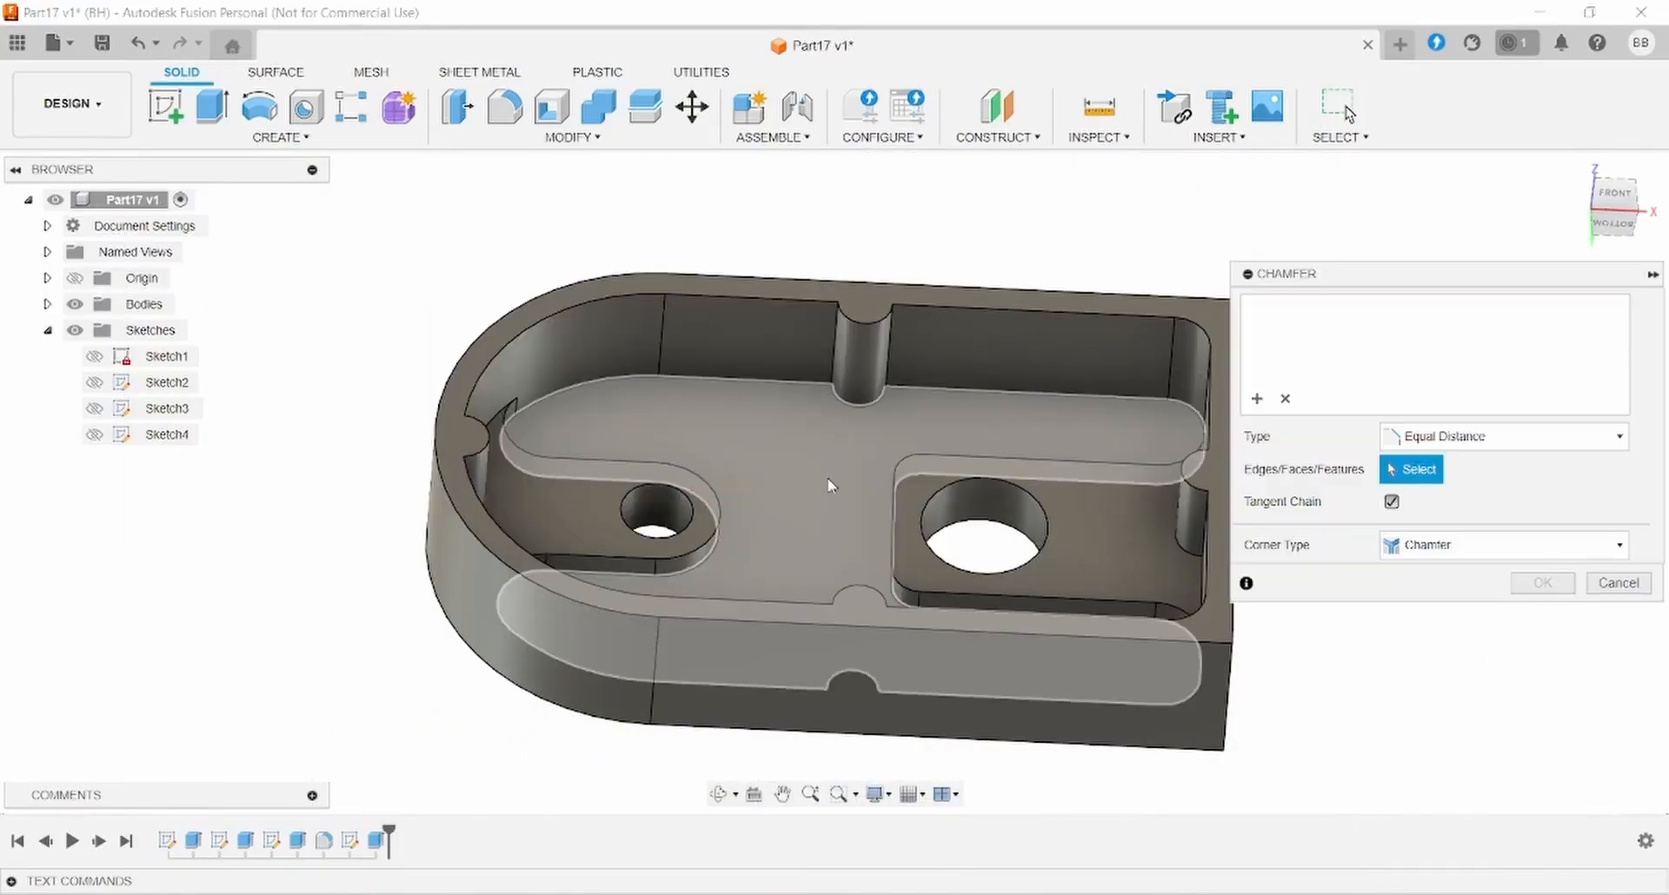
left_click(691, 513)
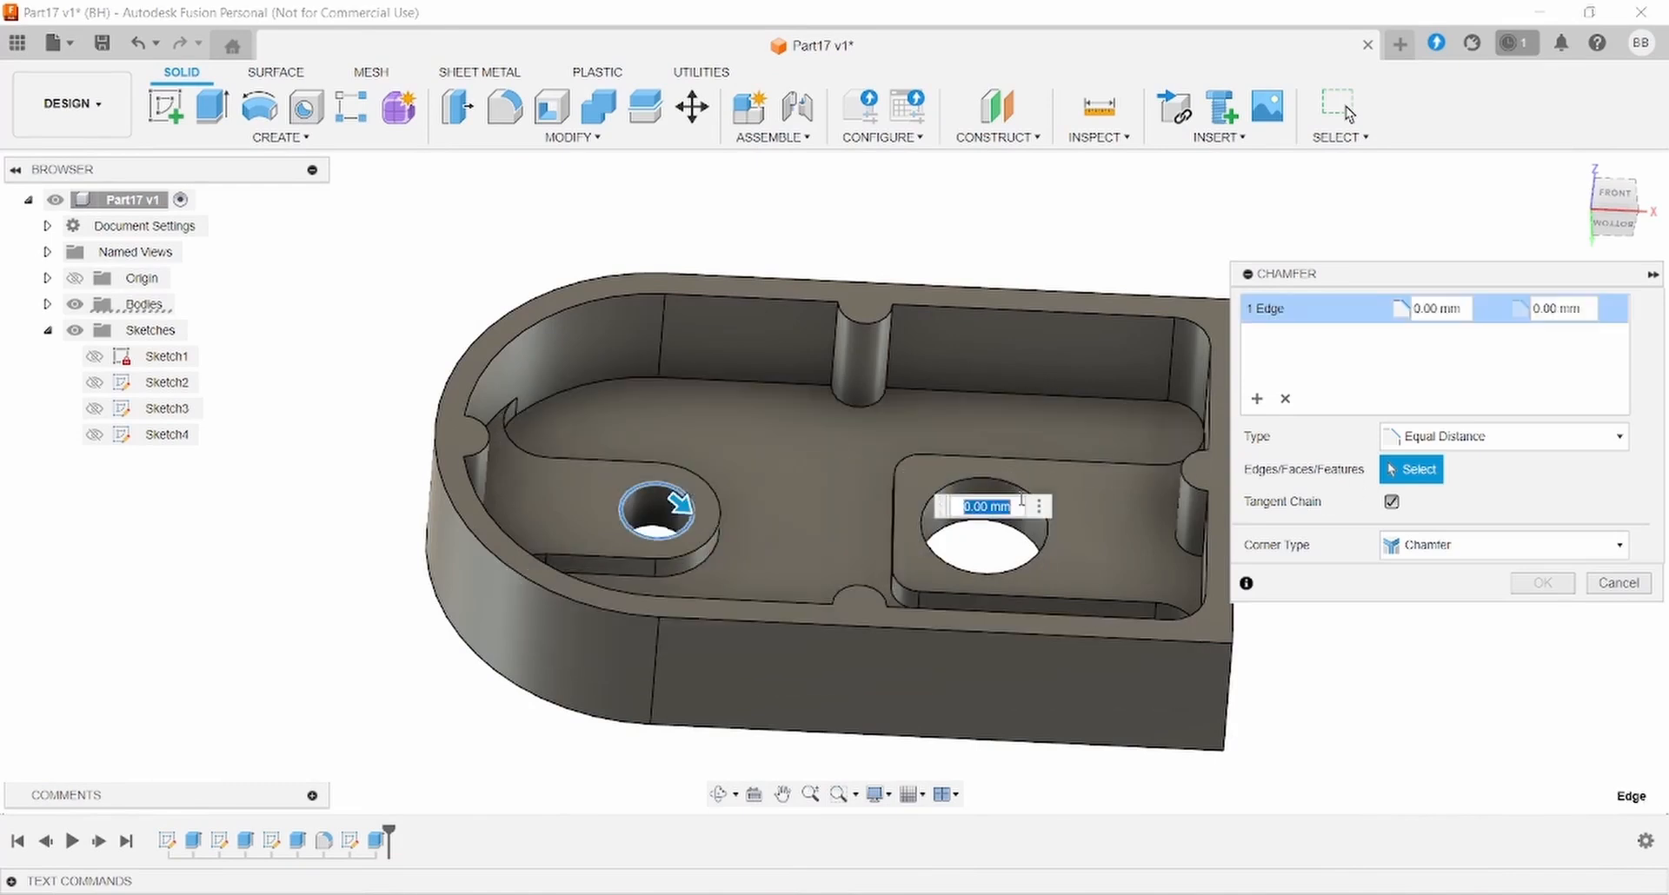
left_click(1046, 535)
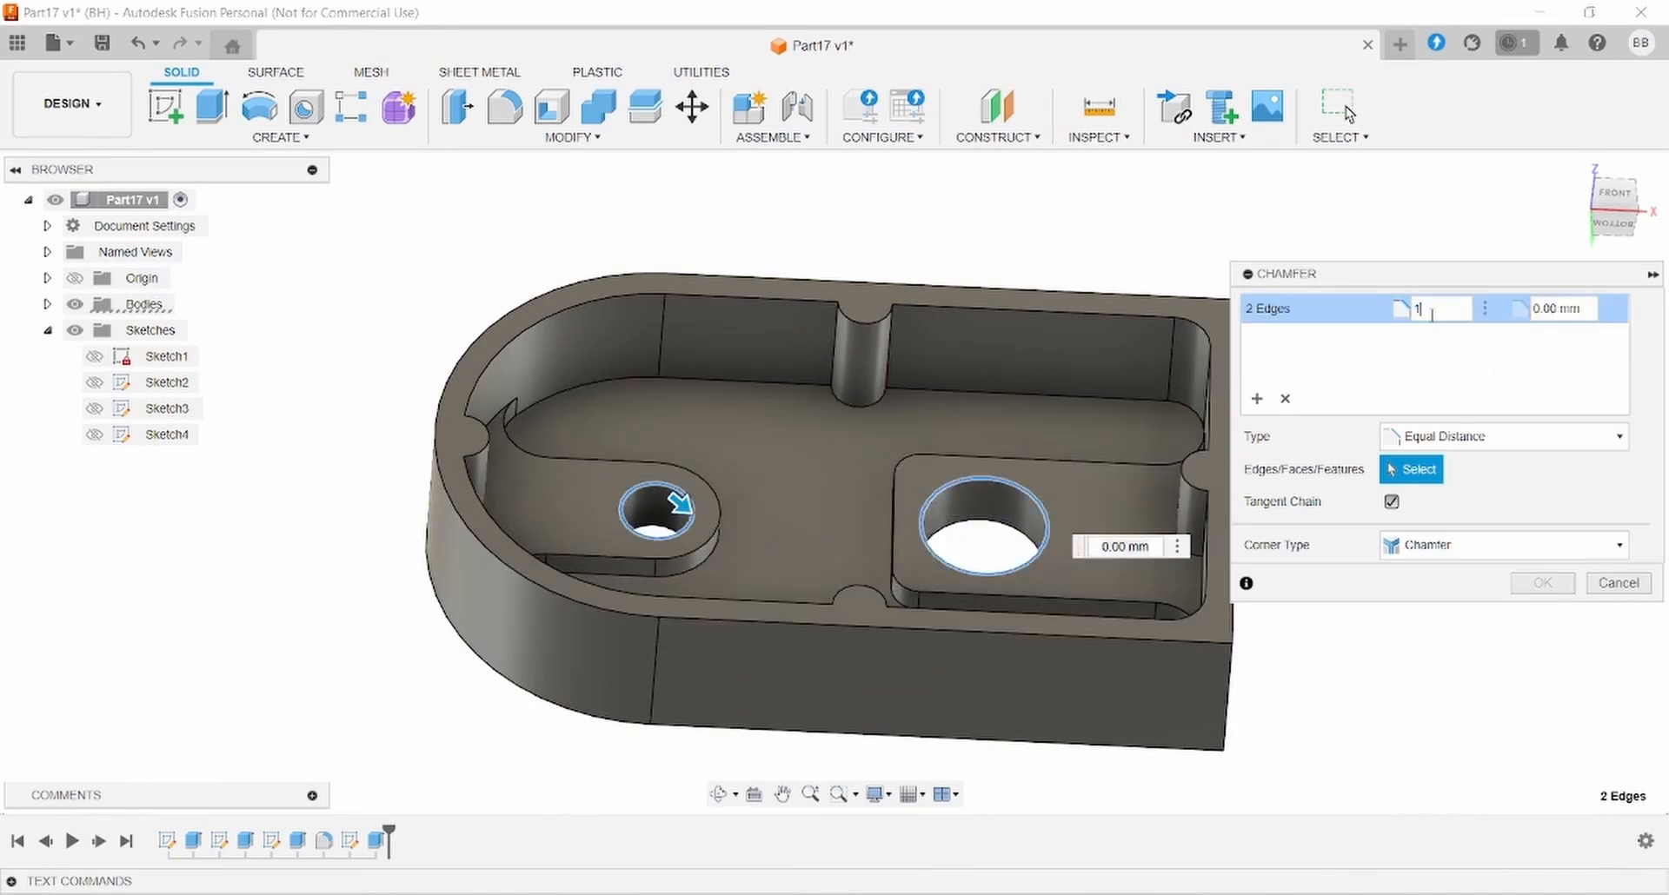
left_click(1540, 582)
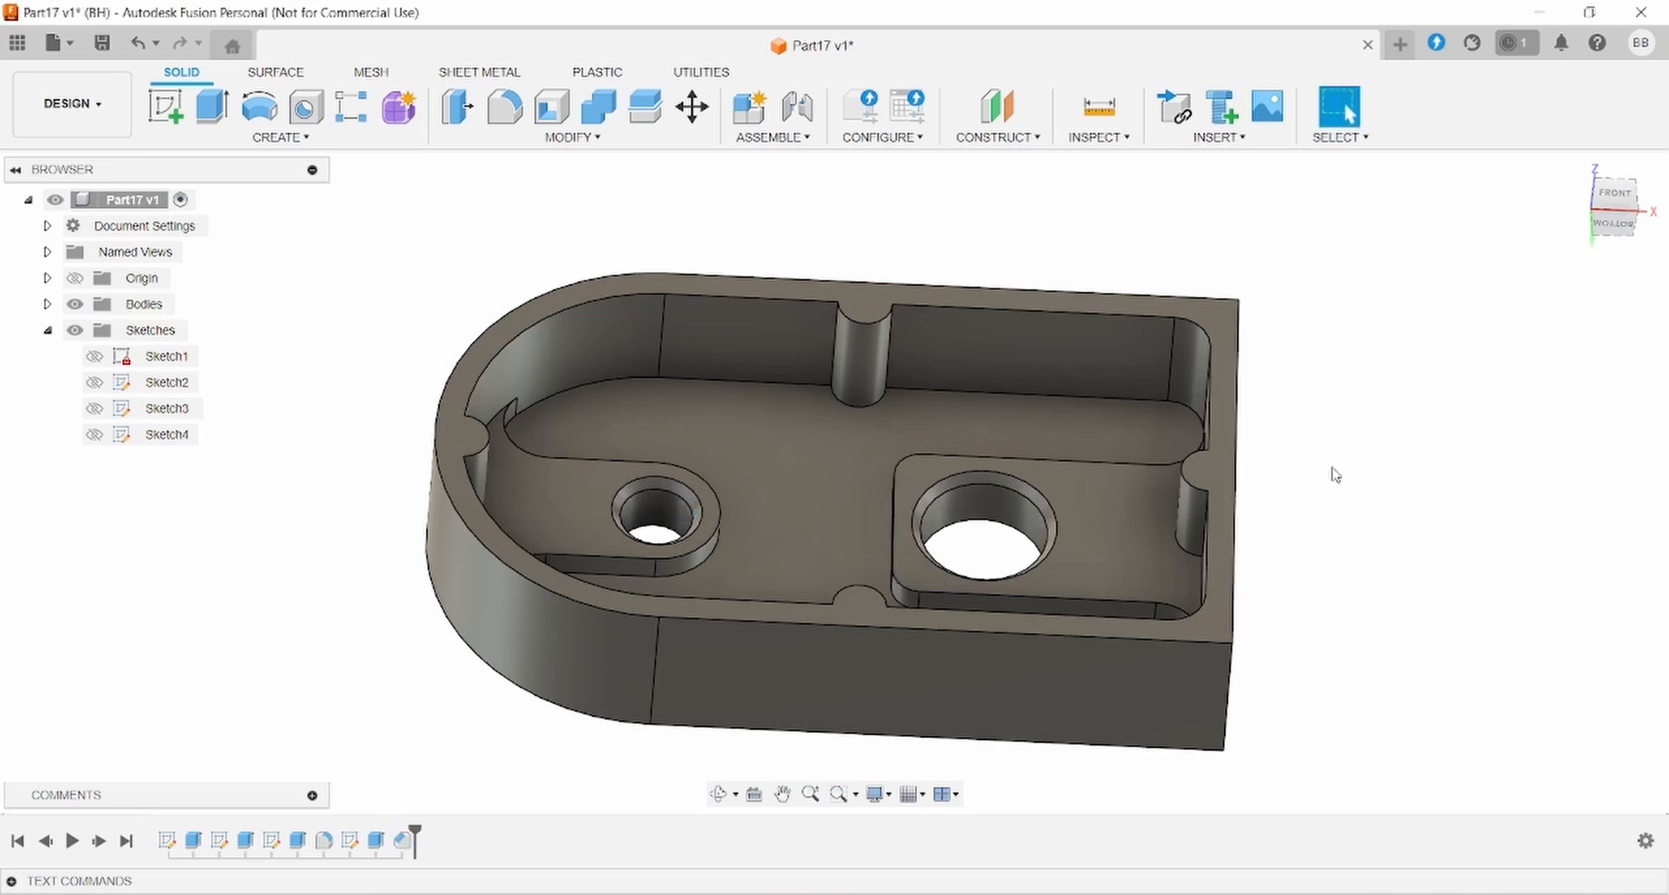
middle_click_drag(1297, 485, 1234, 504, "shift")
left_click(787, 894)
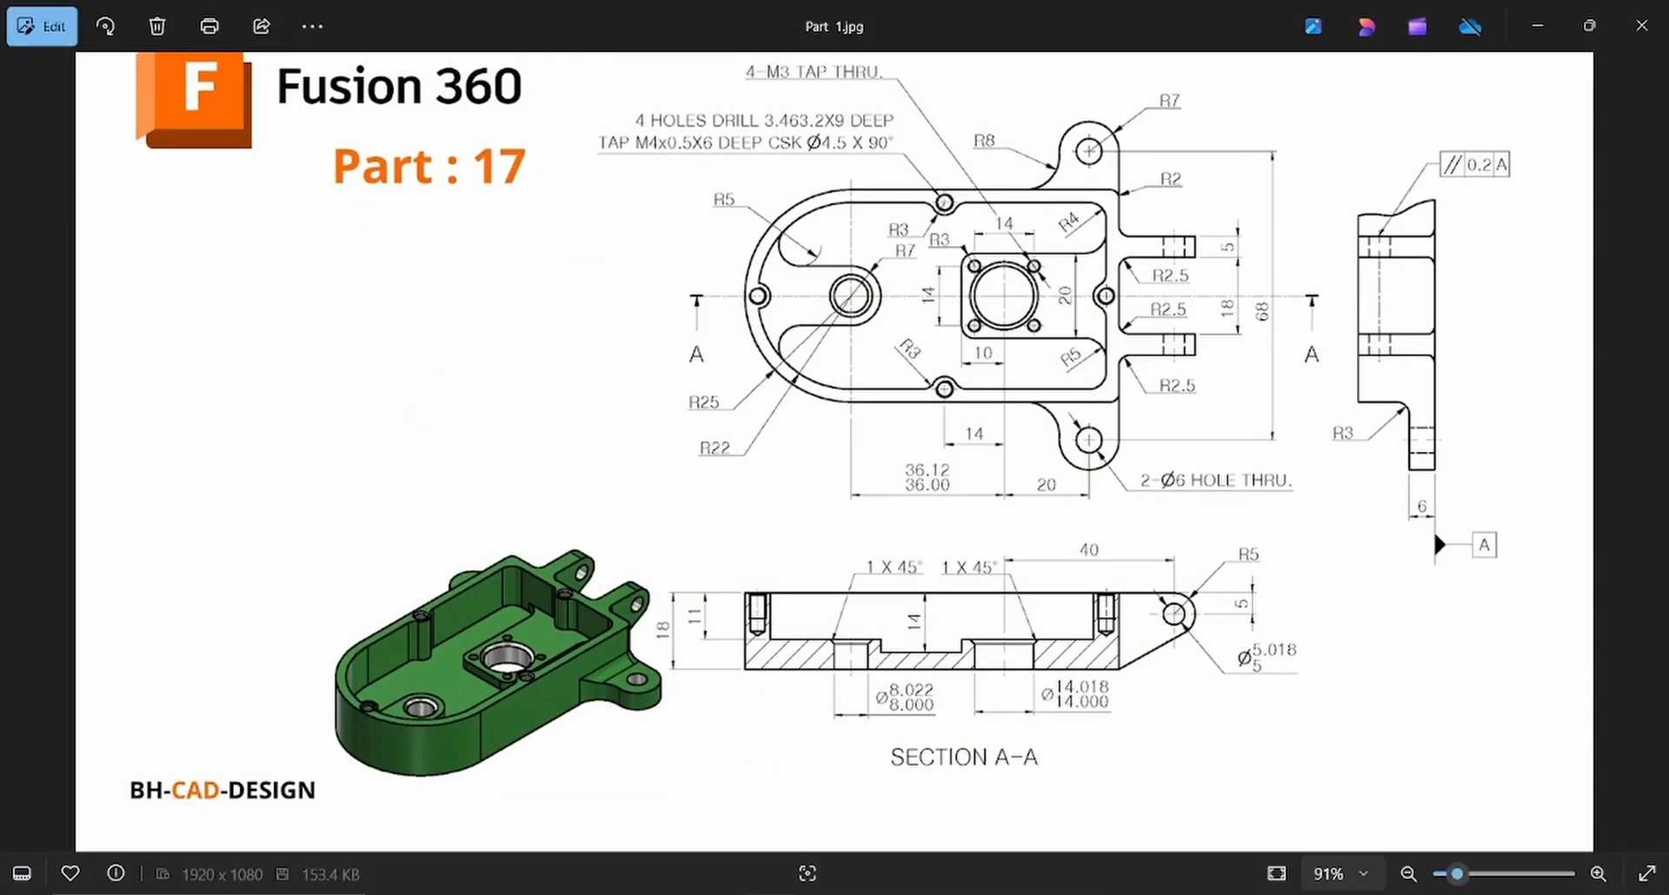
left_click(788, 894)
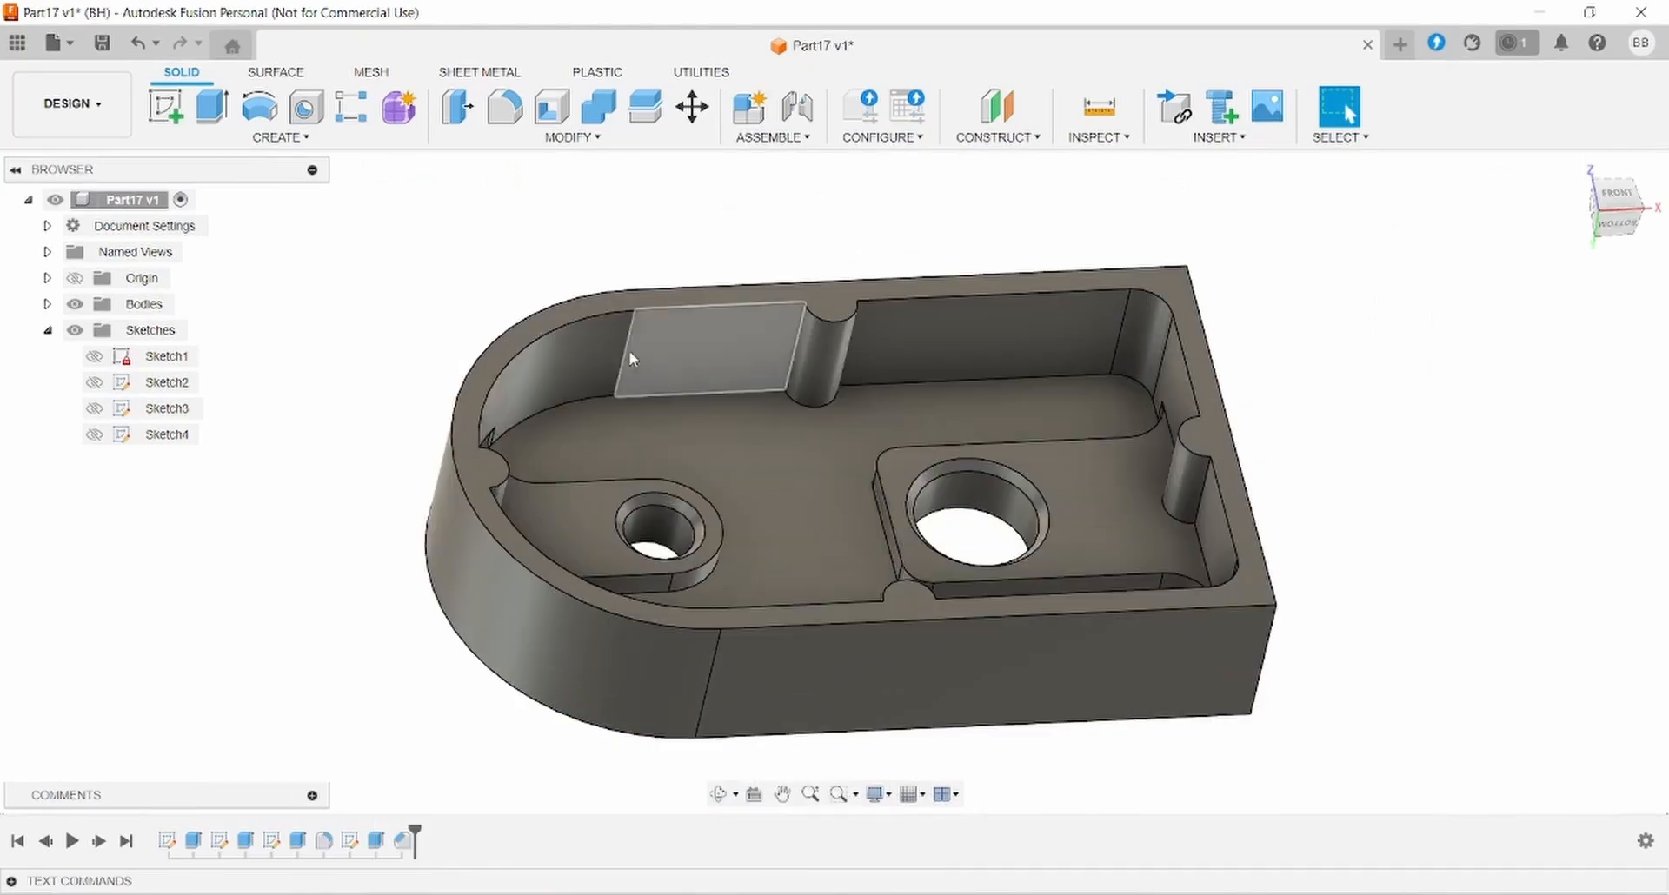
- Start a sketch on the raised pad face and place sketch points around the large hole
left_click(165, 106)
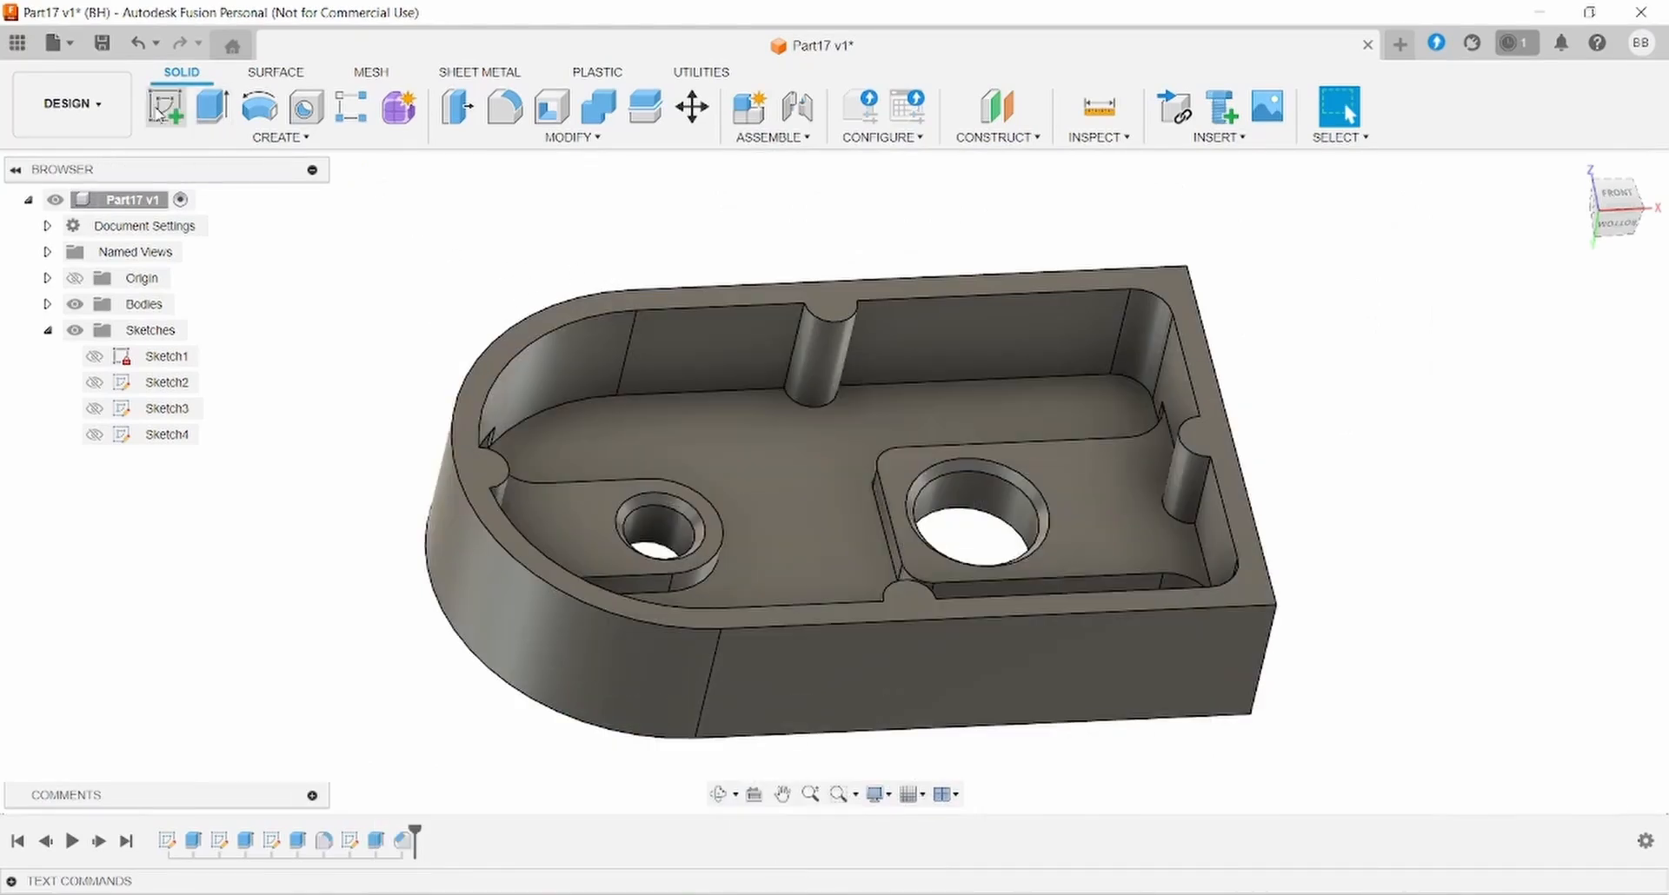
left_click(906, 472)
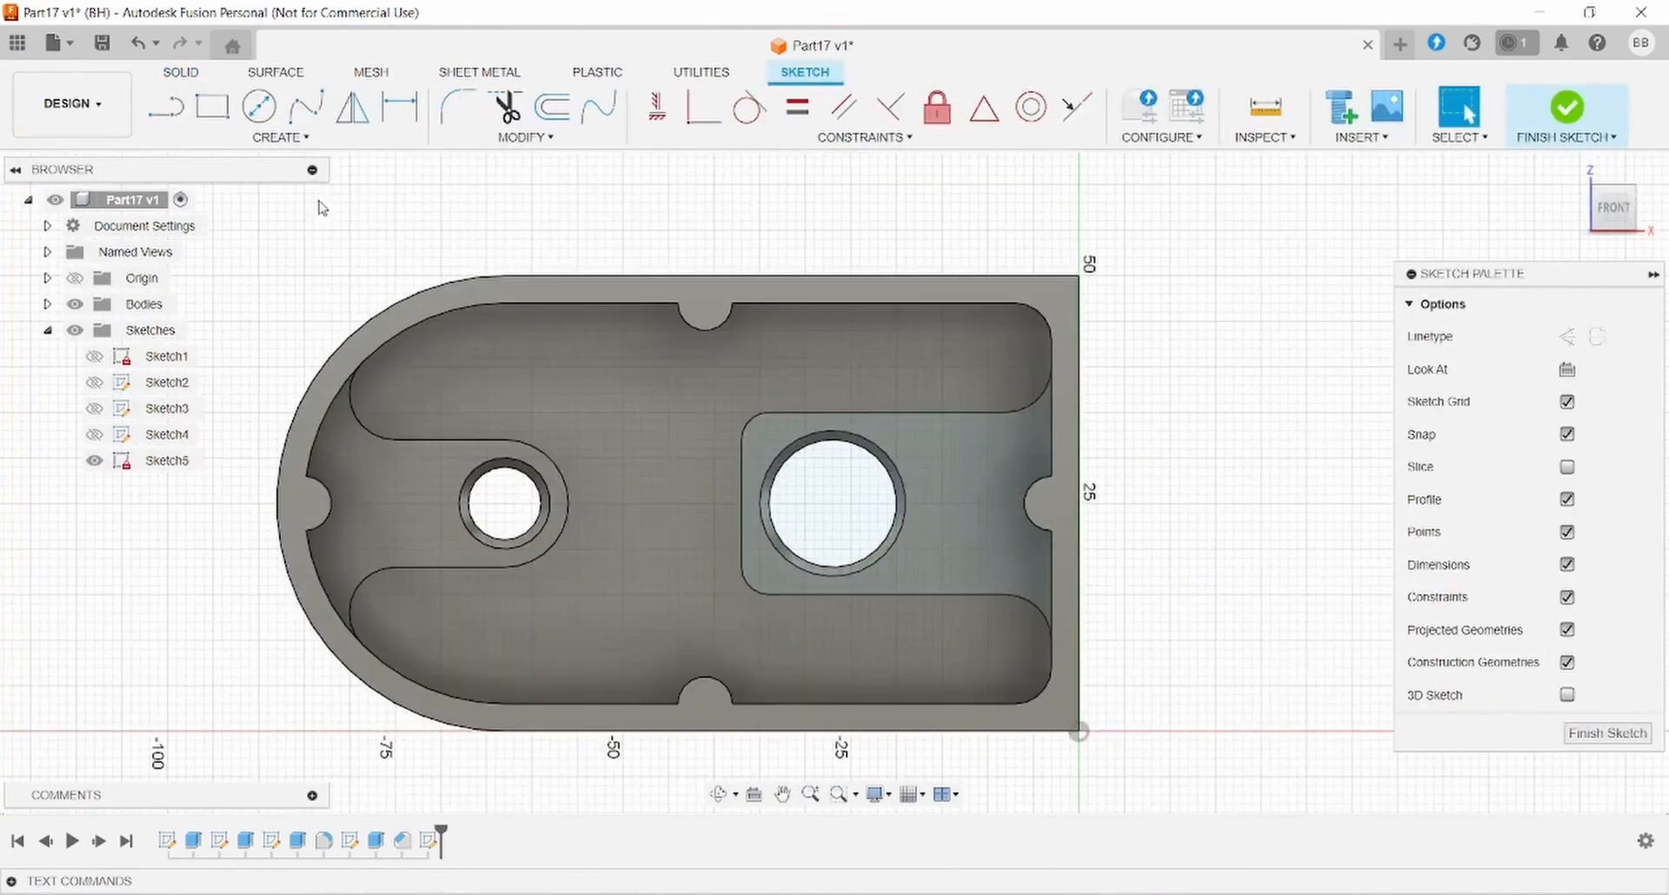
left_click(280, 137)
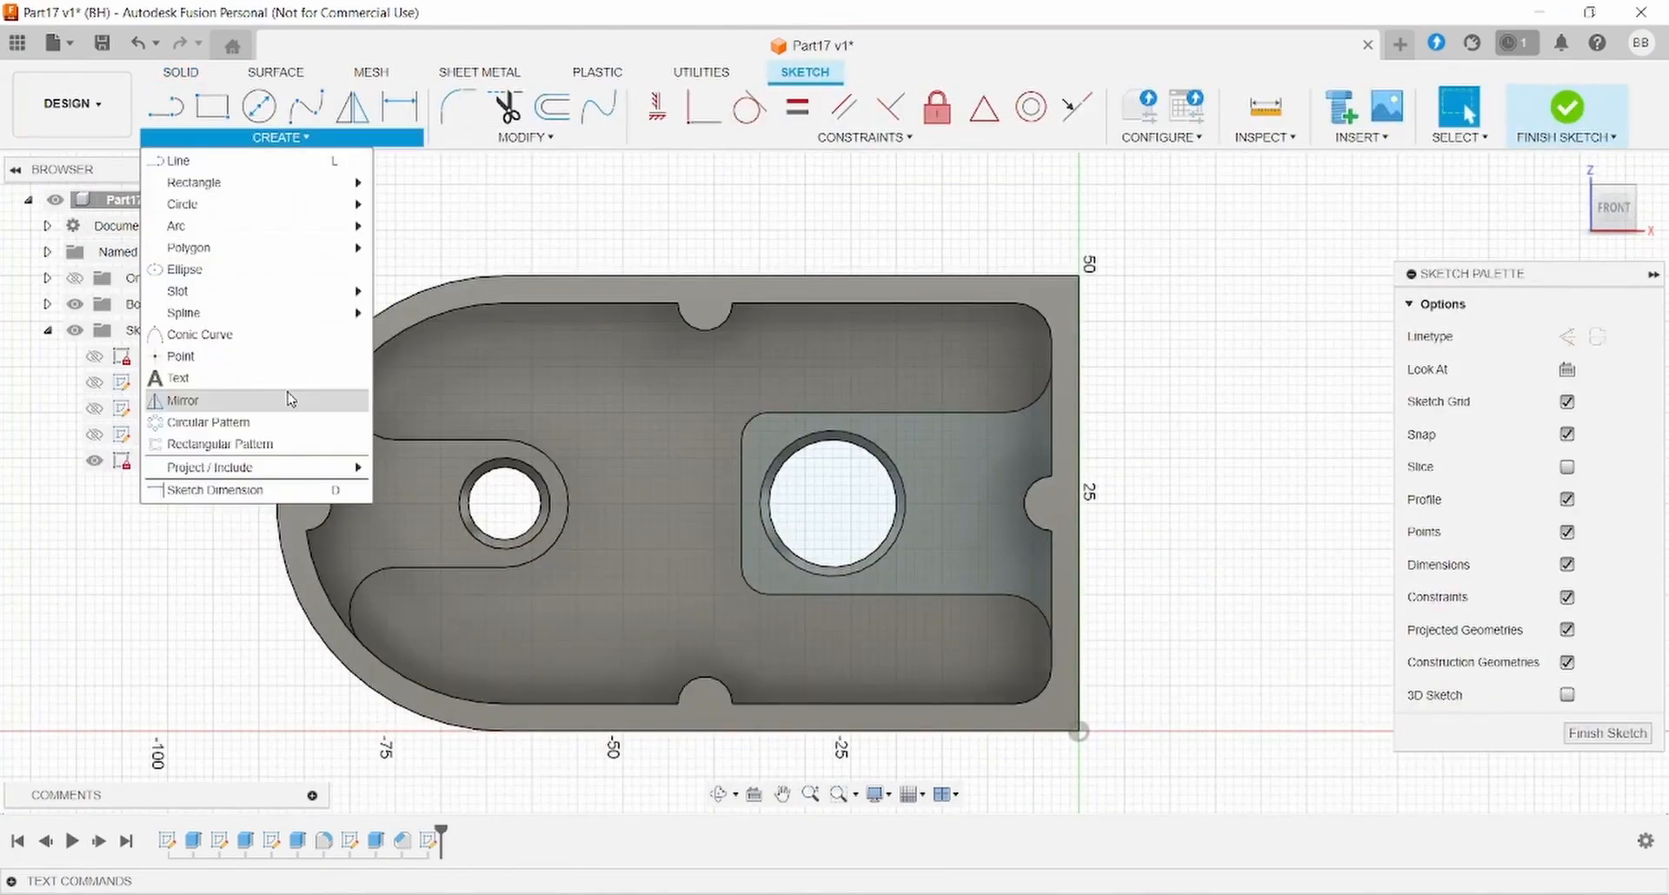
left_click(178, 356)
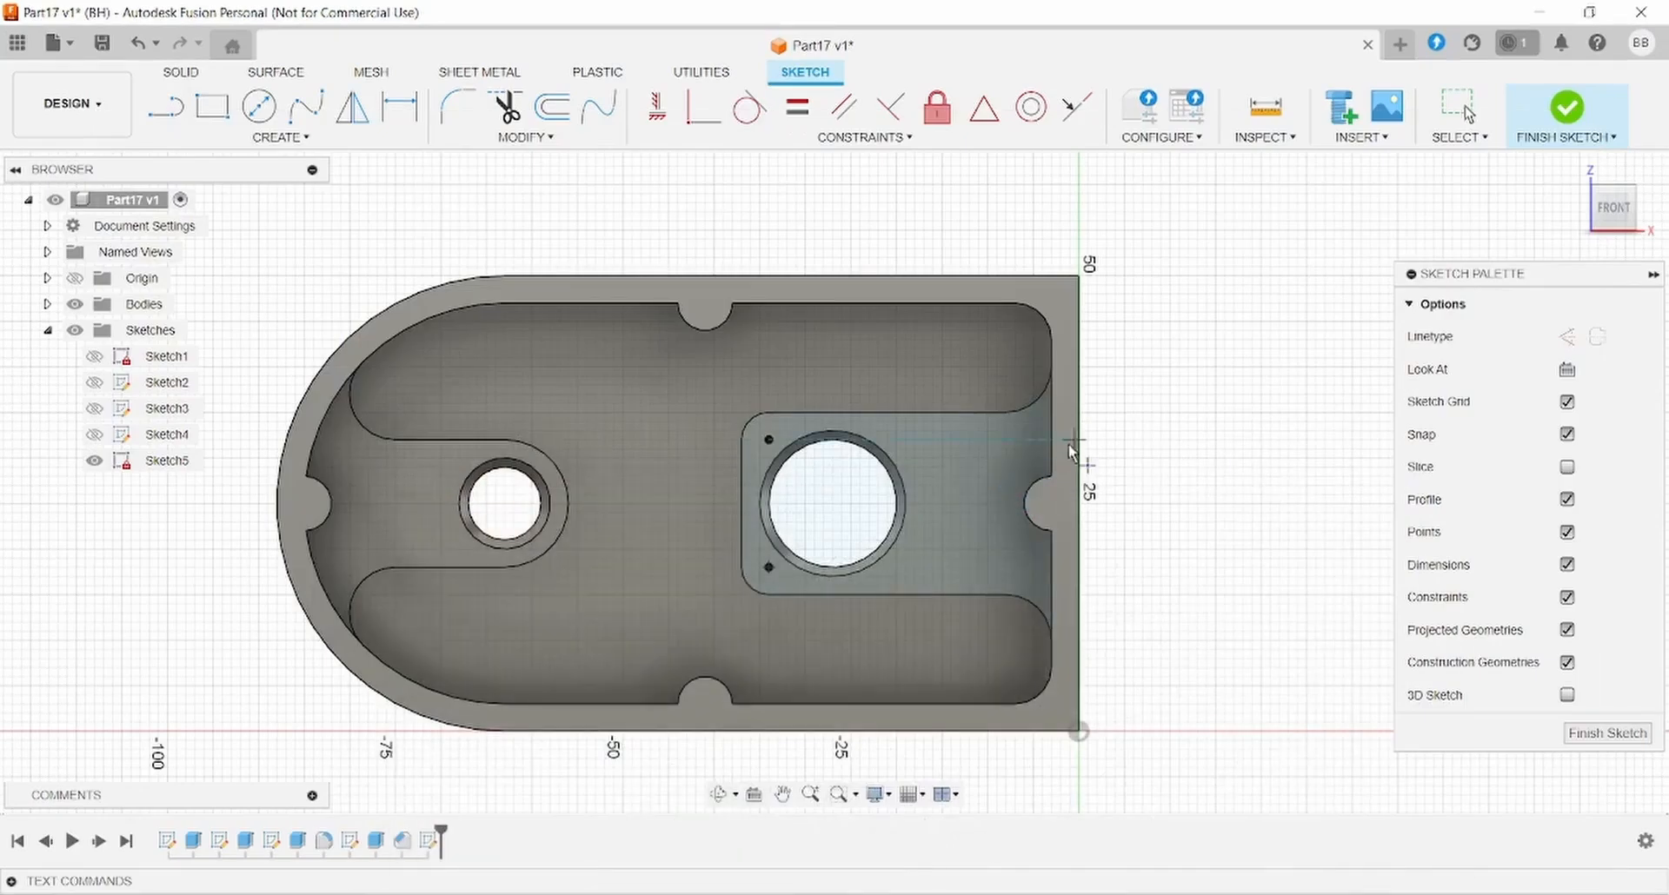
left_click(904, 440)
left_click(905, 567)
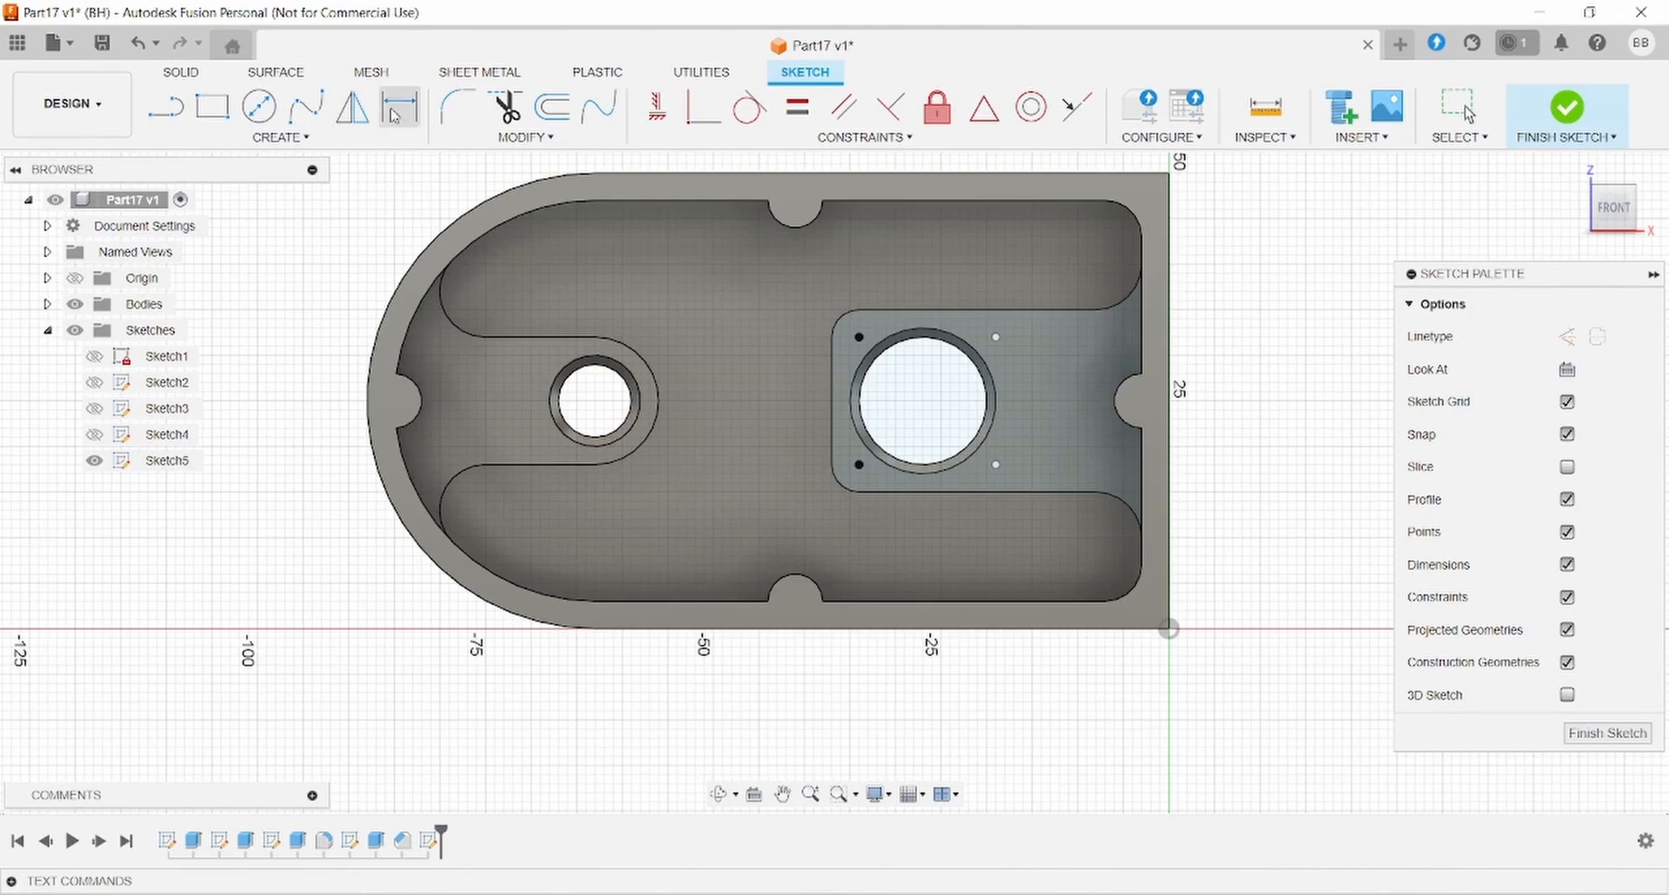
- Dimension the top two points 14 mm apart
left_click(395, 111)
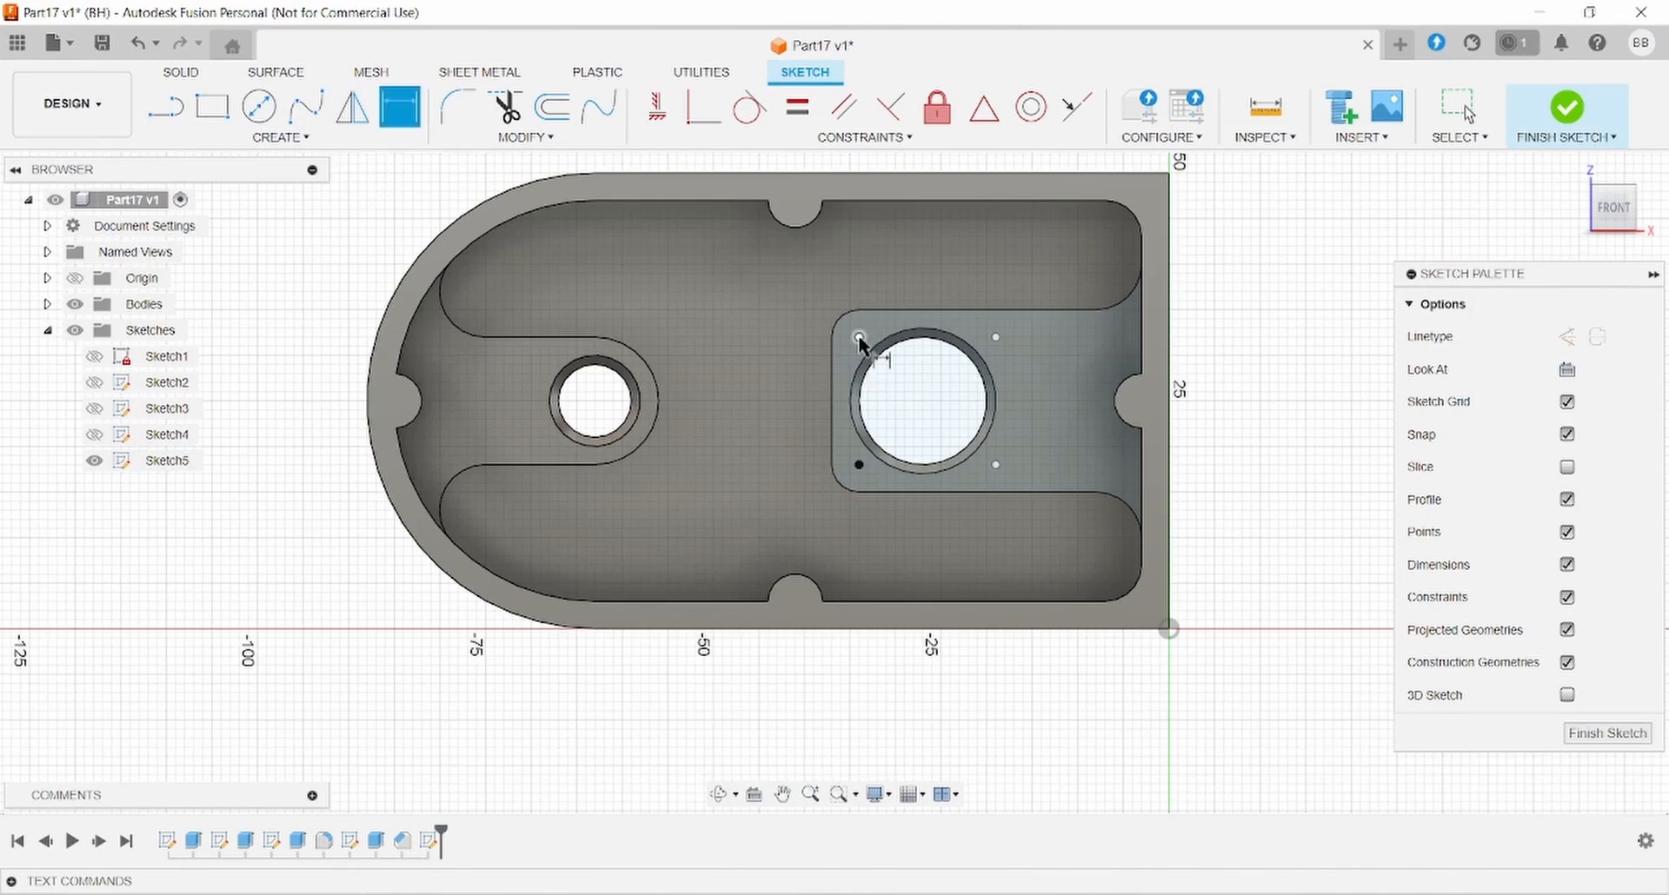
left_click(859, 337)
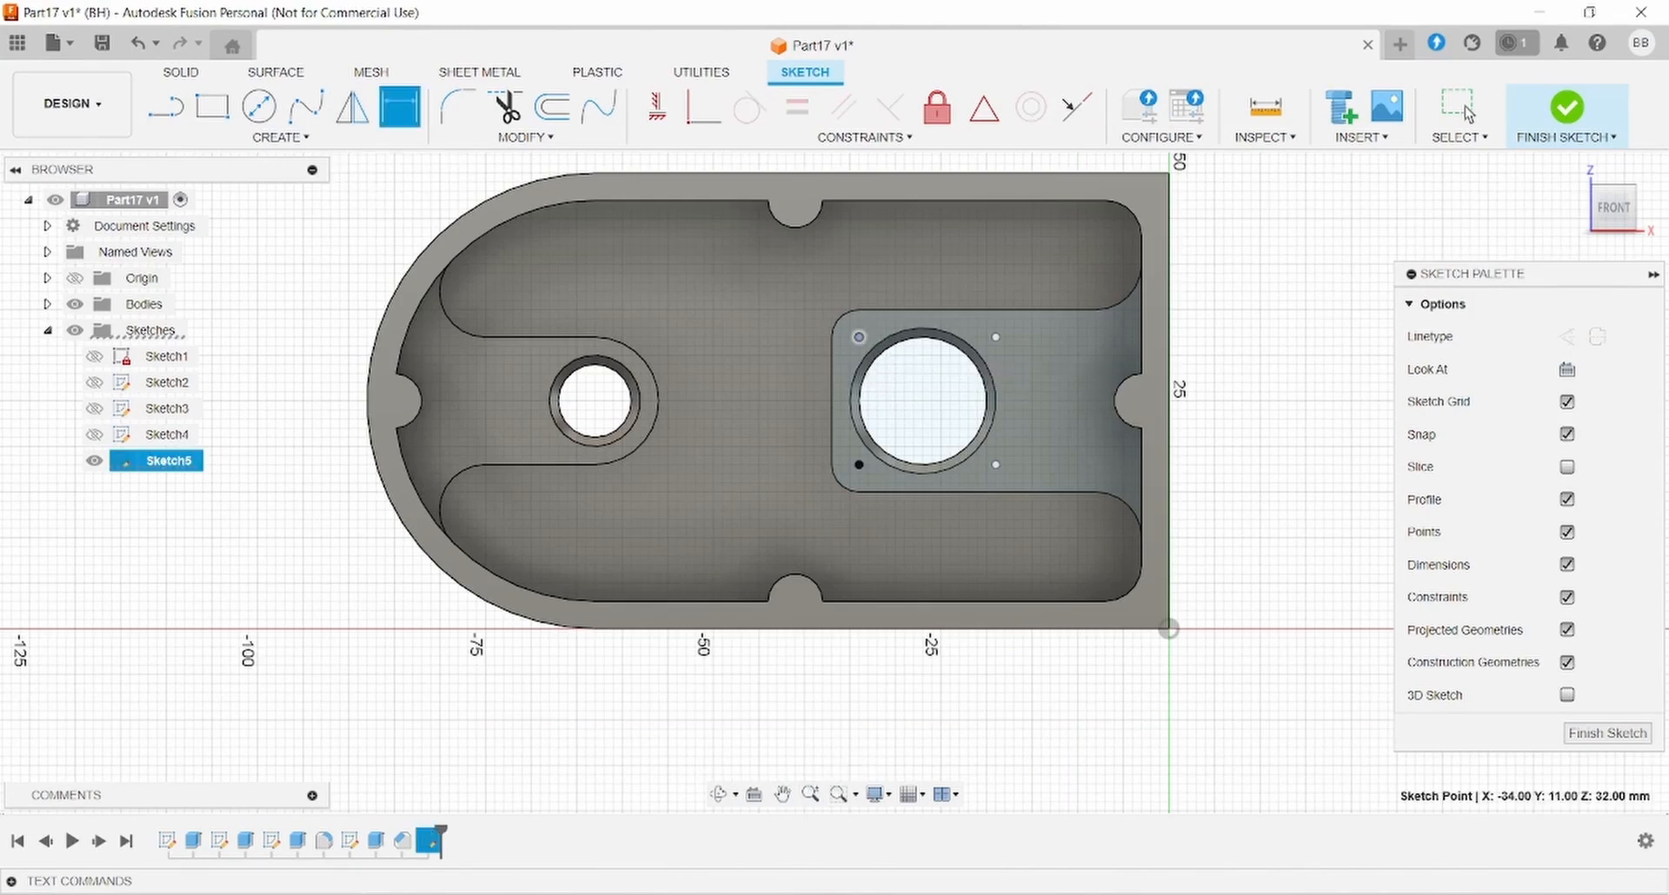
key("alt+Tab")
key("alt+Tab")
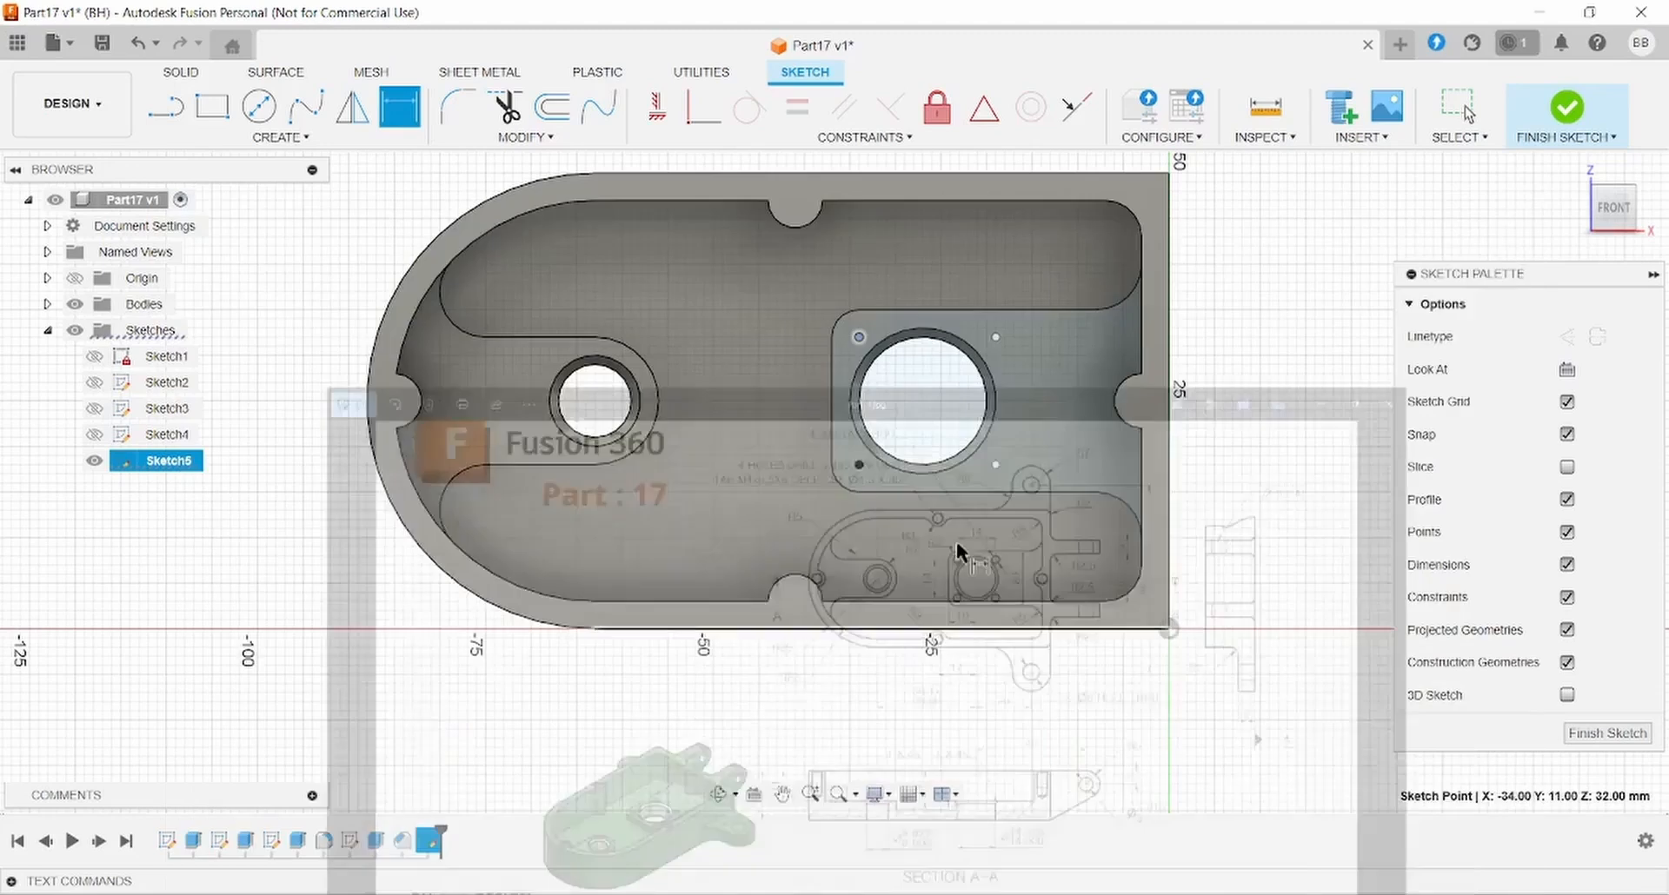
left_click(995, 336)
left_click(958, 259)
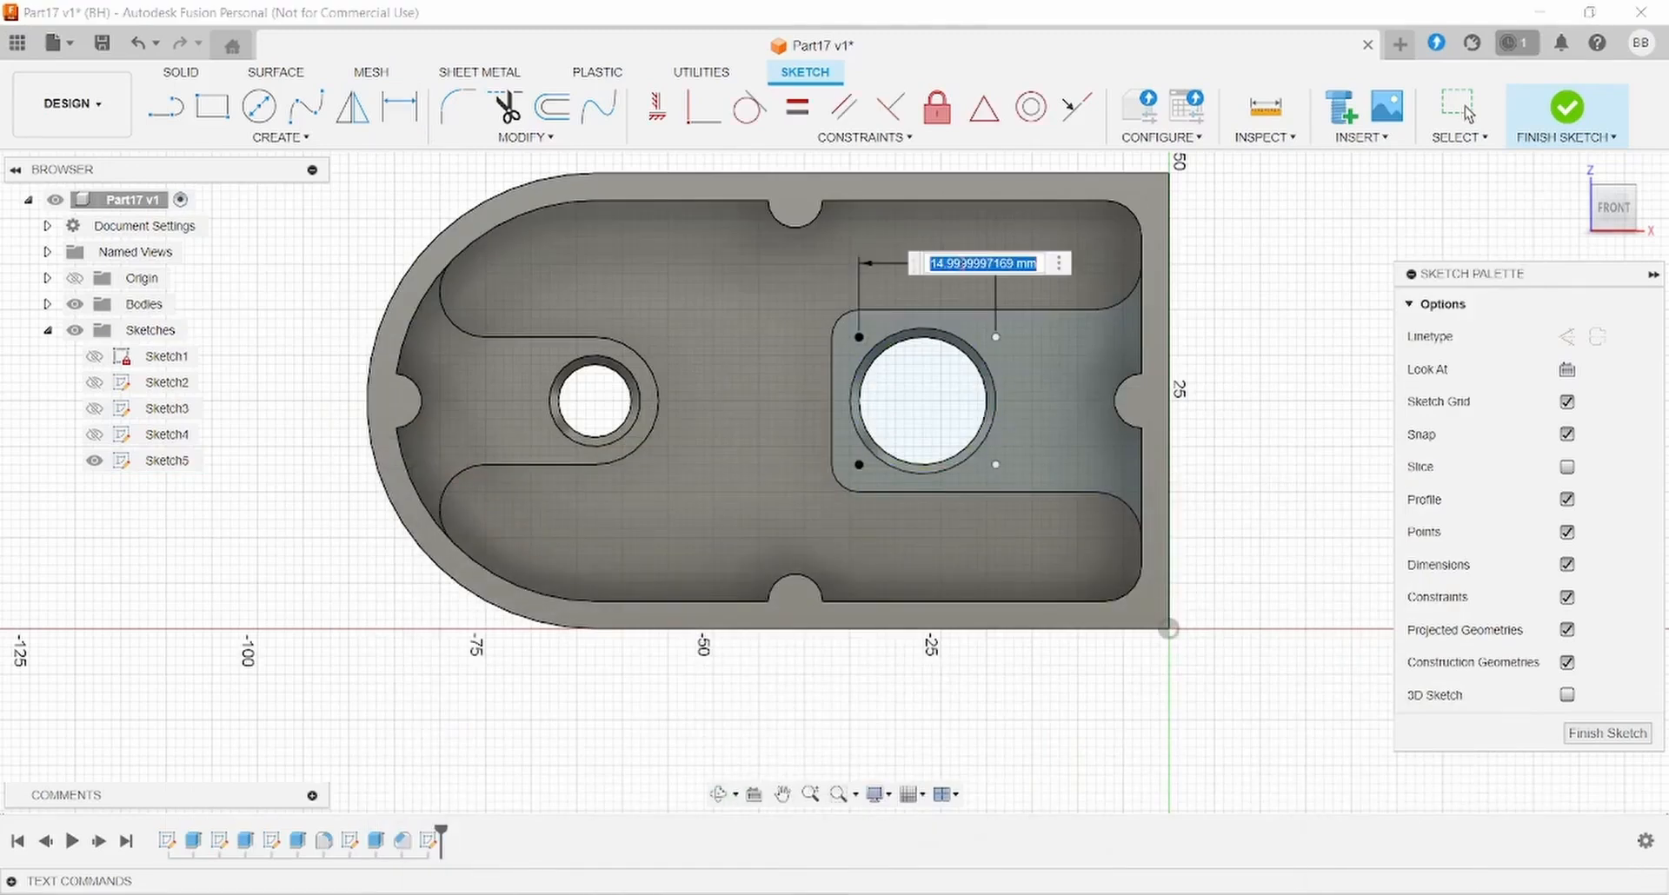
type("14")
key("Return")
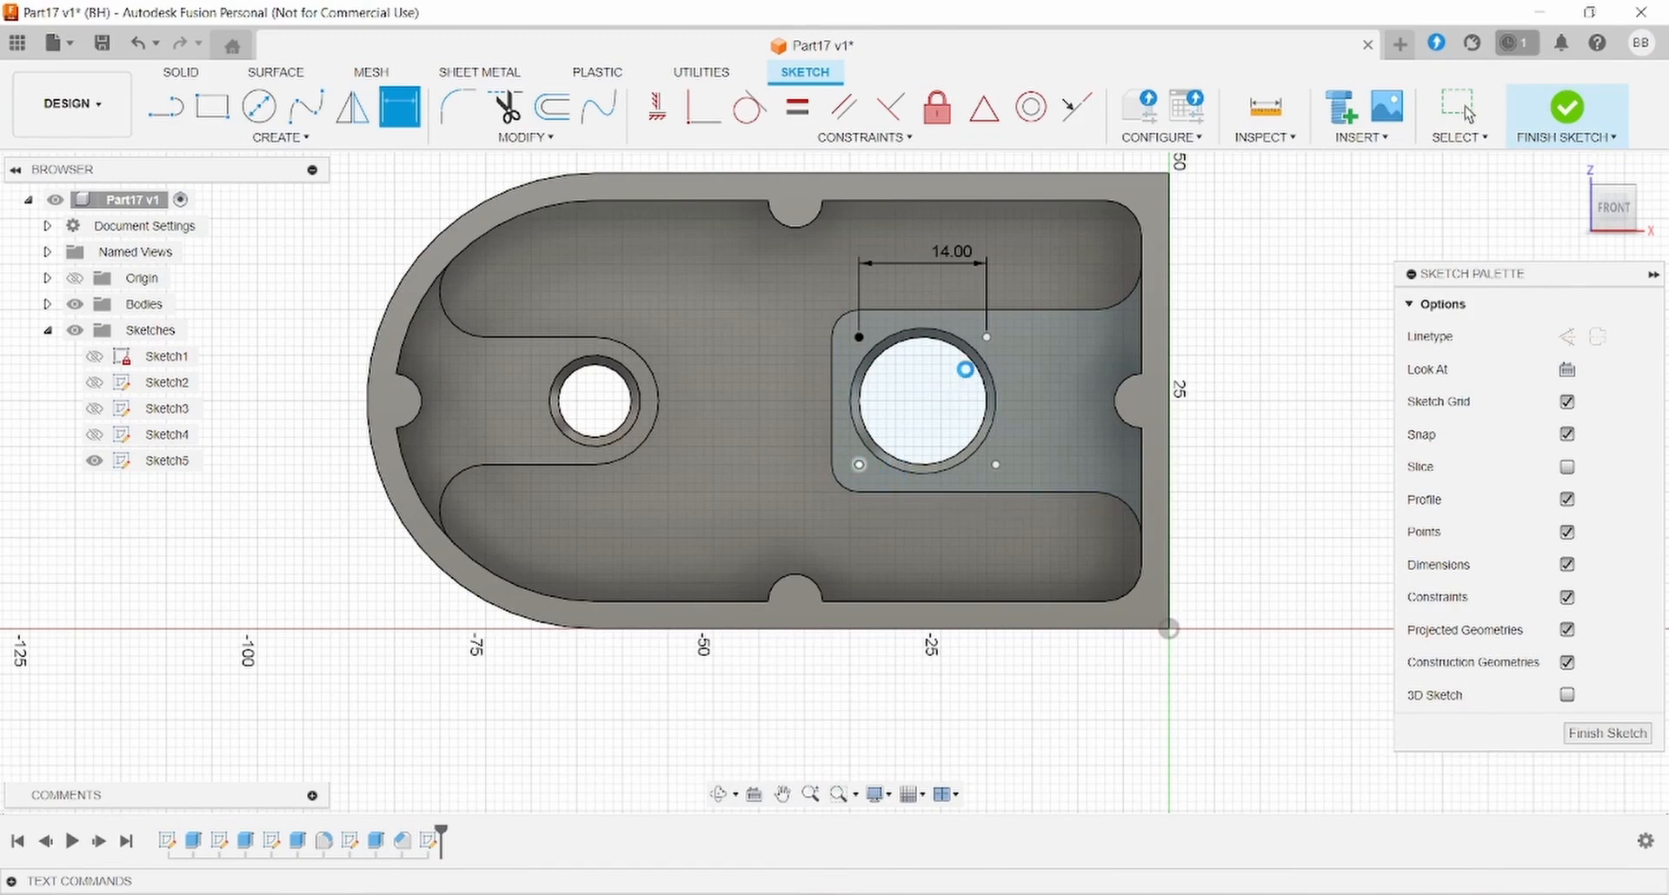
key("Escape")
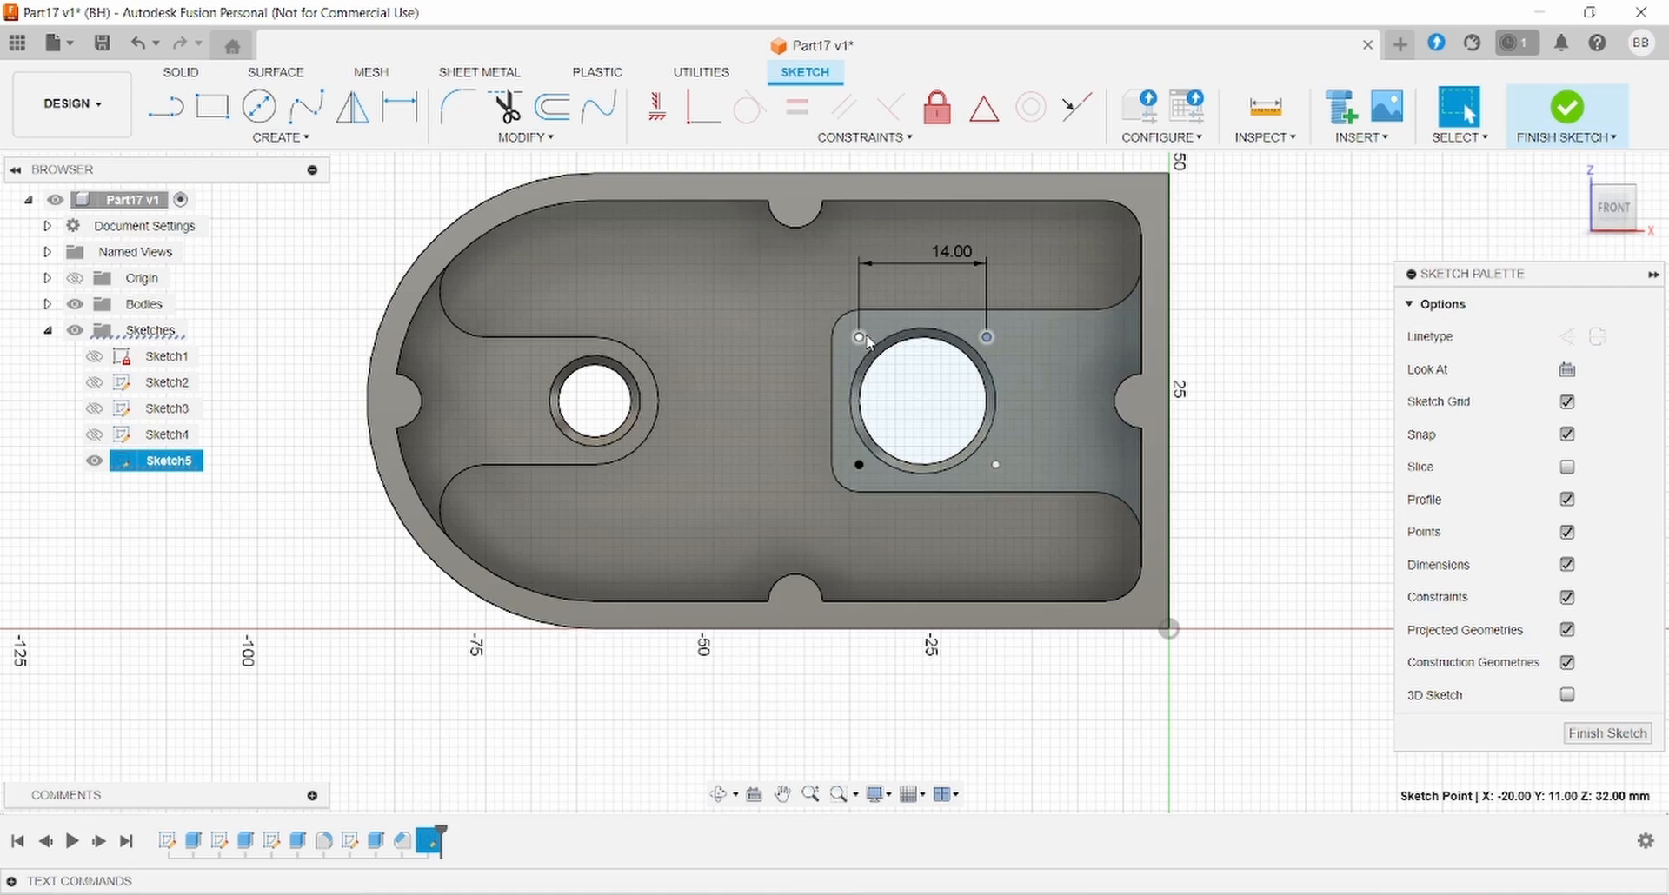
- Square up the four points with Horizontal and Vertical constraints and finish the sketch
left_click(862, 337)
left_click(656, 106)
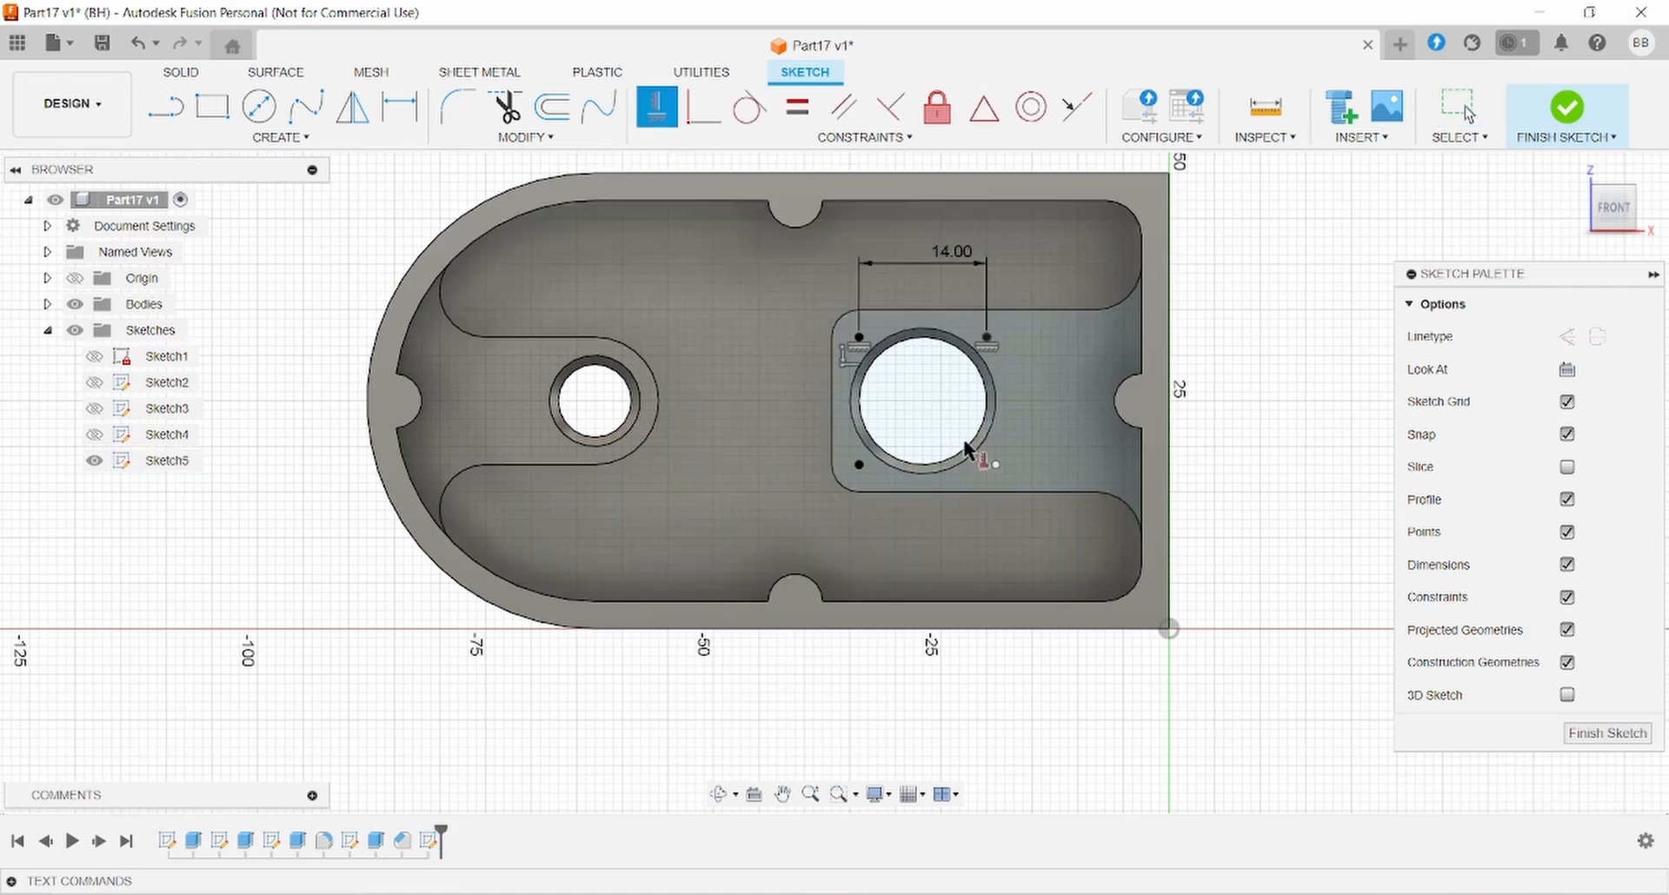
left_click(996, 466)
left_click(987, 337)
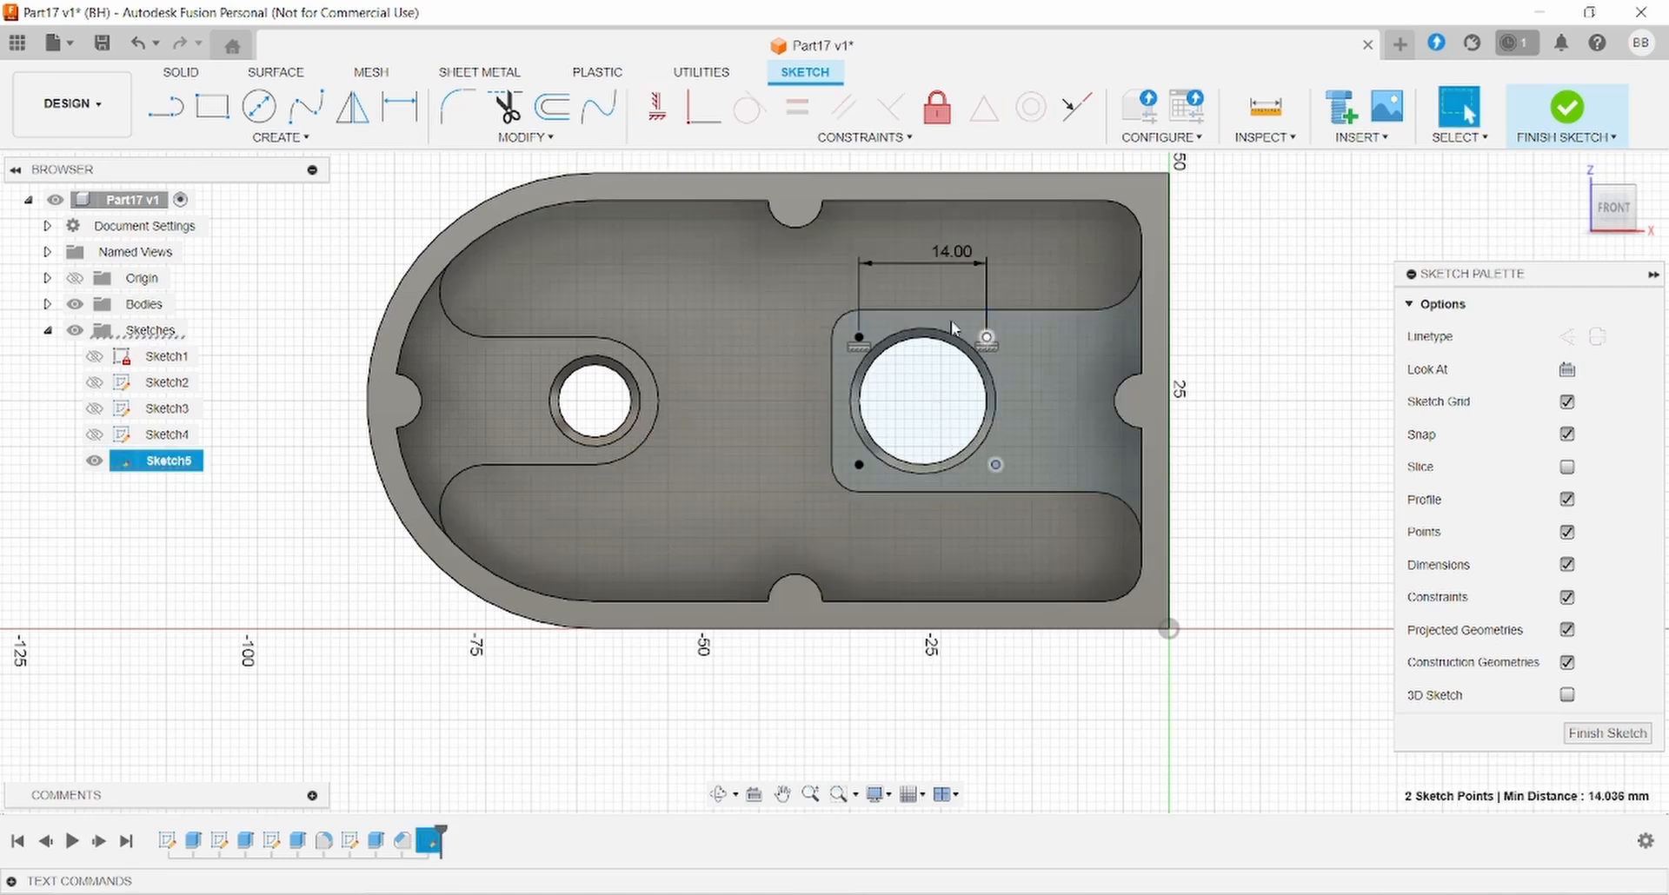
left_click(656, 107)
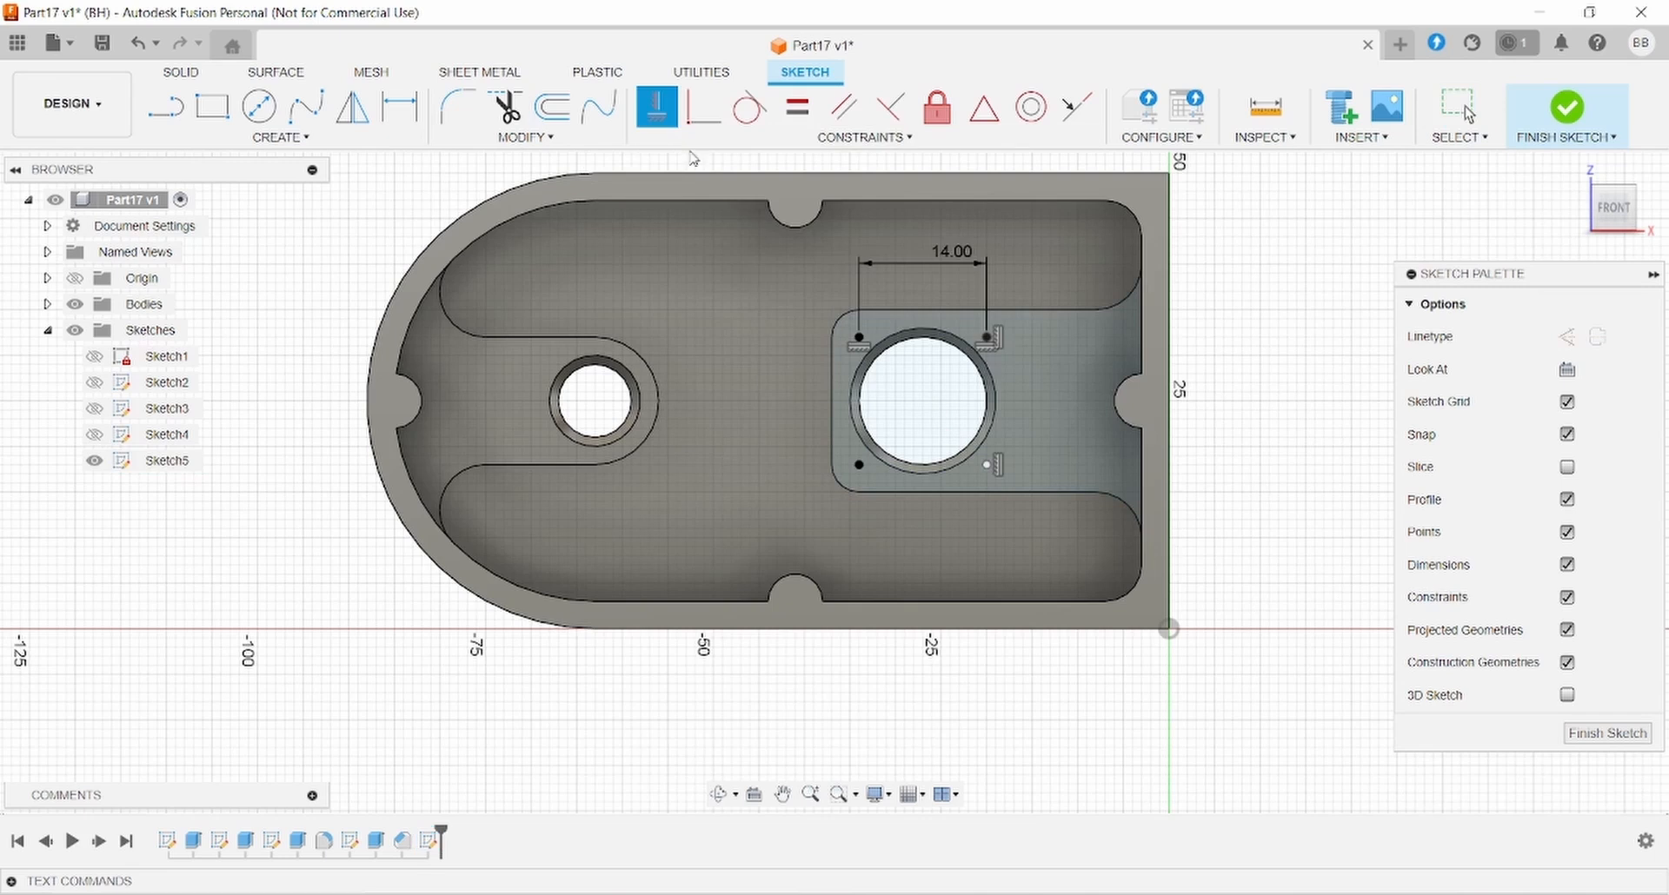
left_click(988, 465)
left_click(858, 465)
left_click(673, 105)
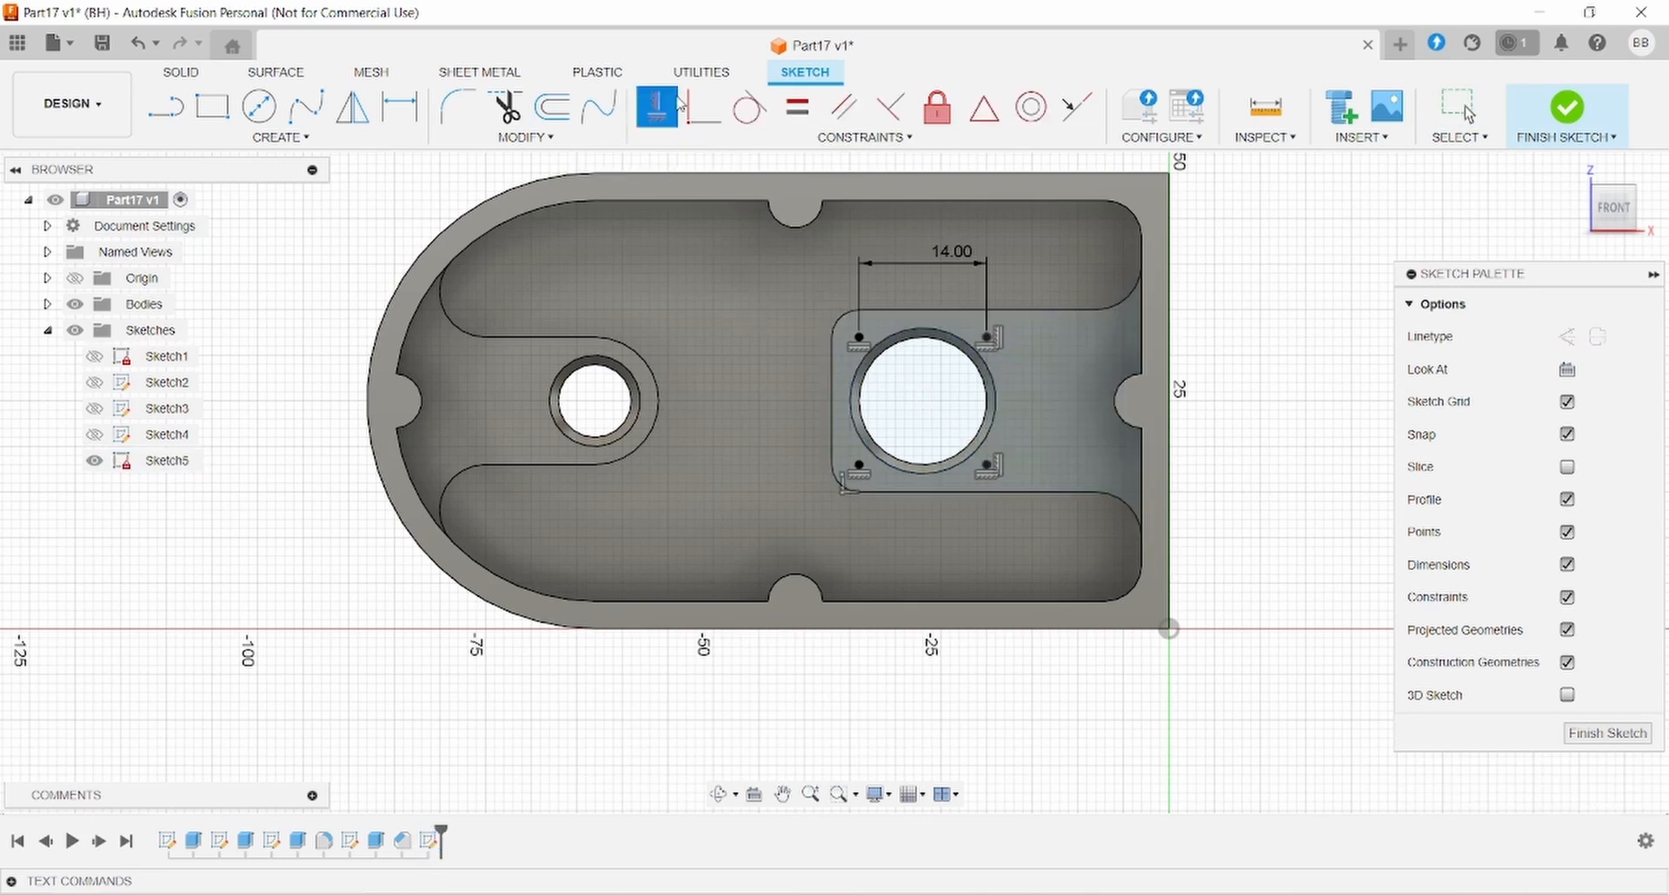
key("Escape")
middle_click_drag(1271, 372, 1286, 438)
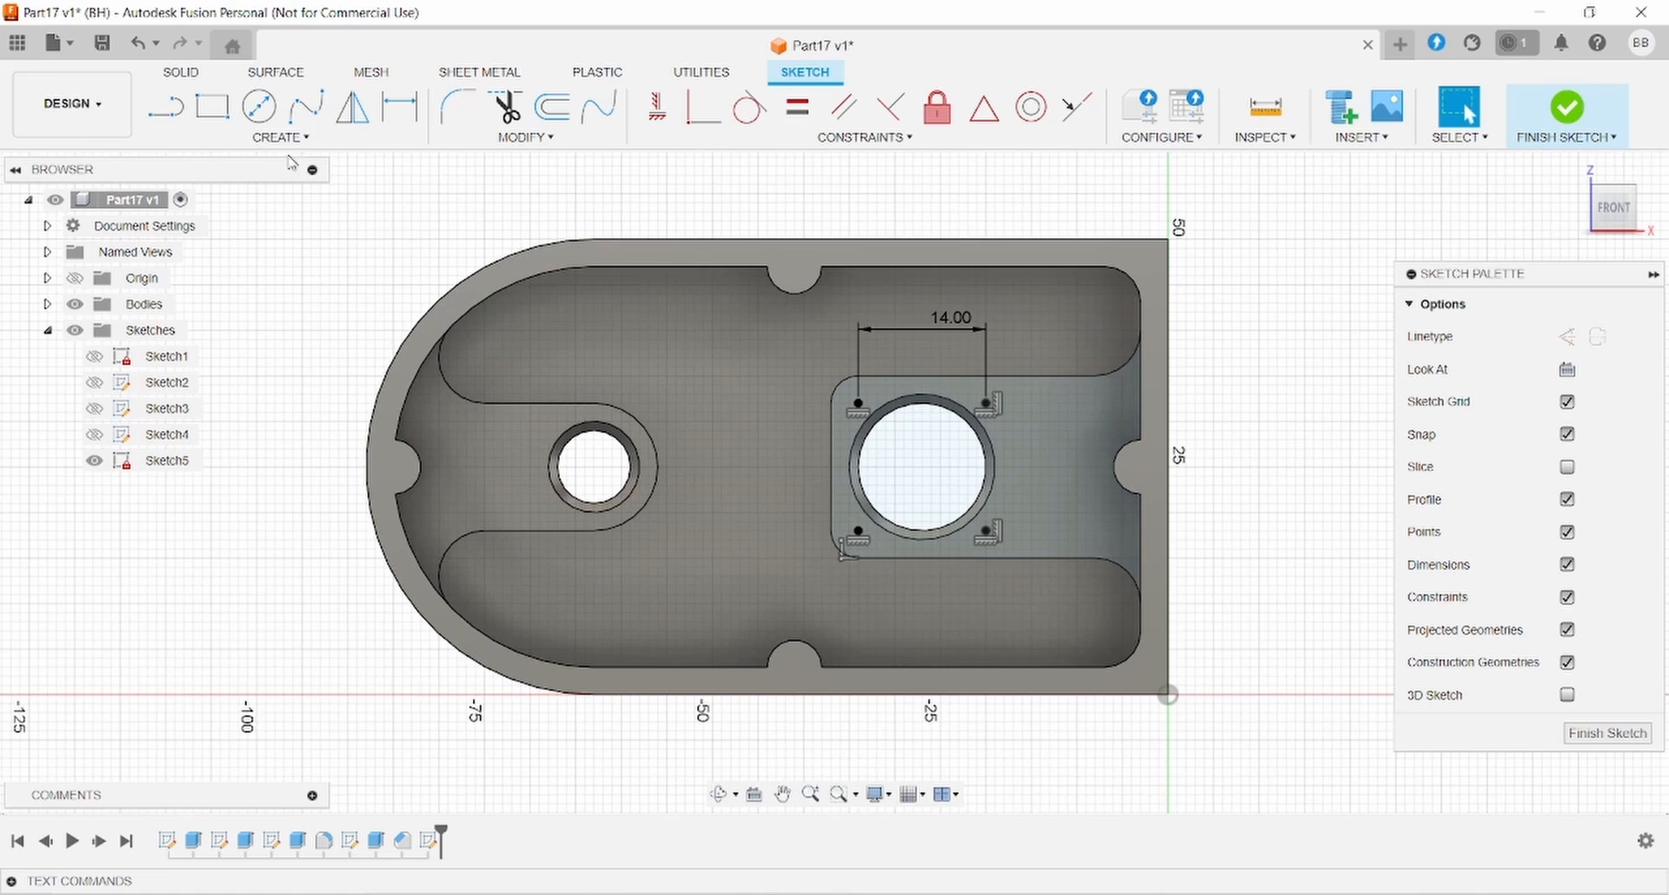
left_click(182, 73)
left_click(305, 108)
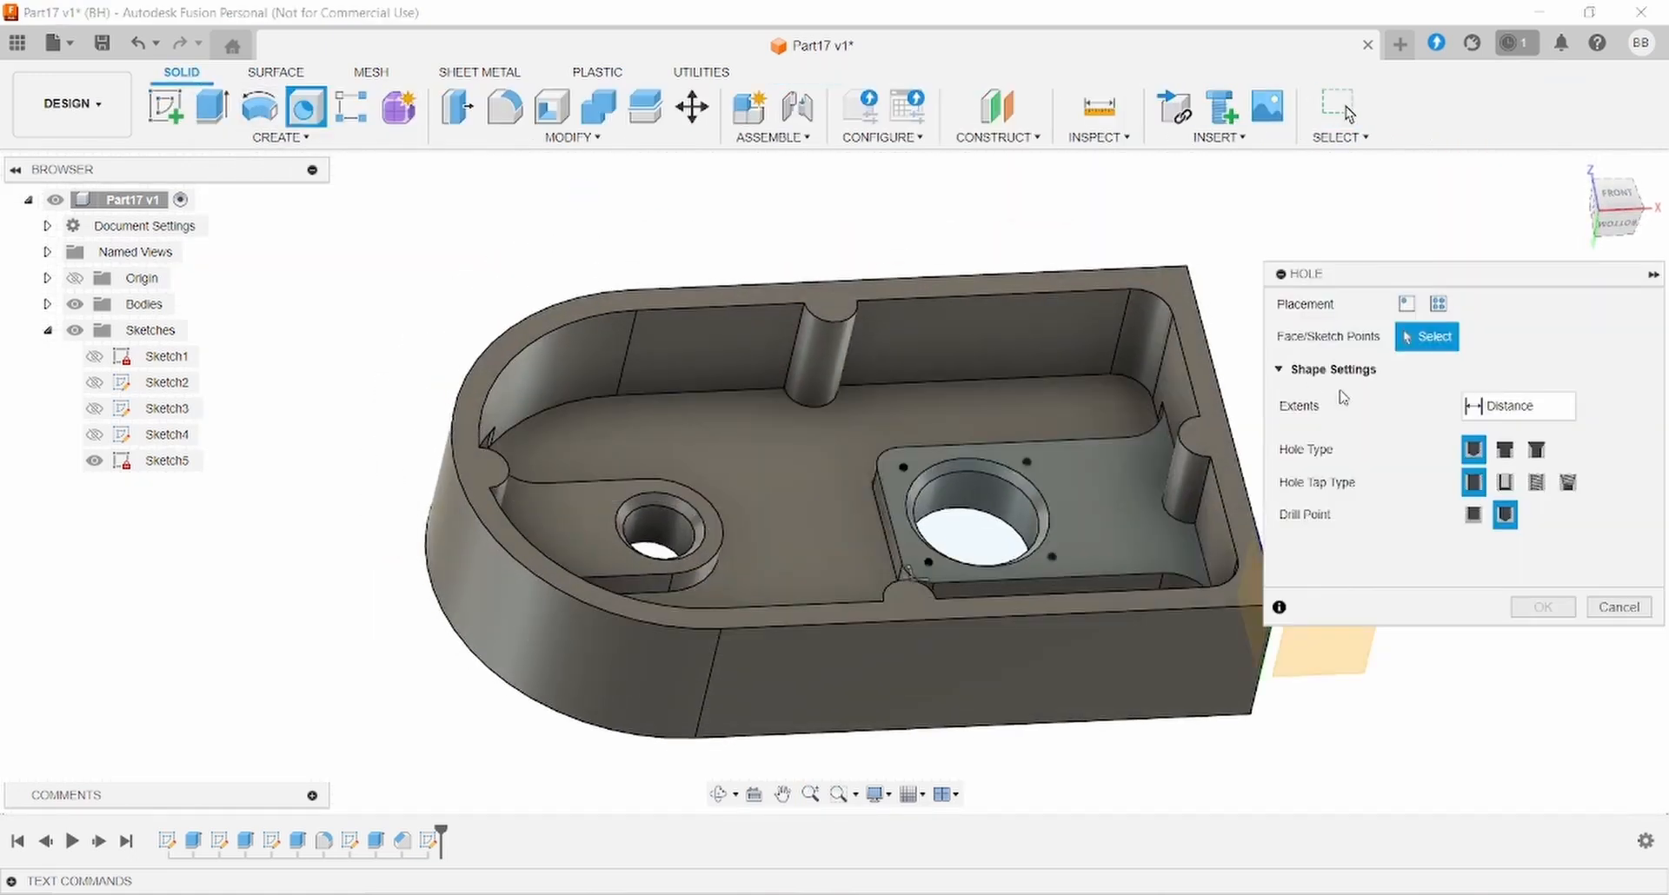
- Place multiple holes from sketch points, starting with the first two points
left_click(1436, 305)
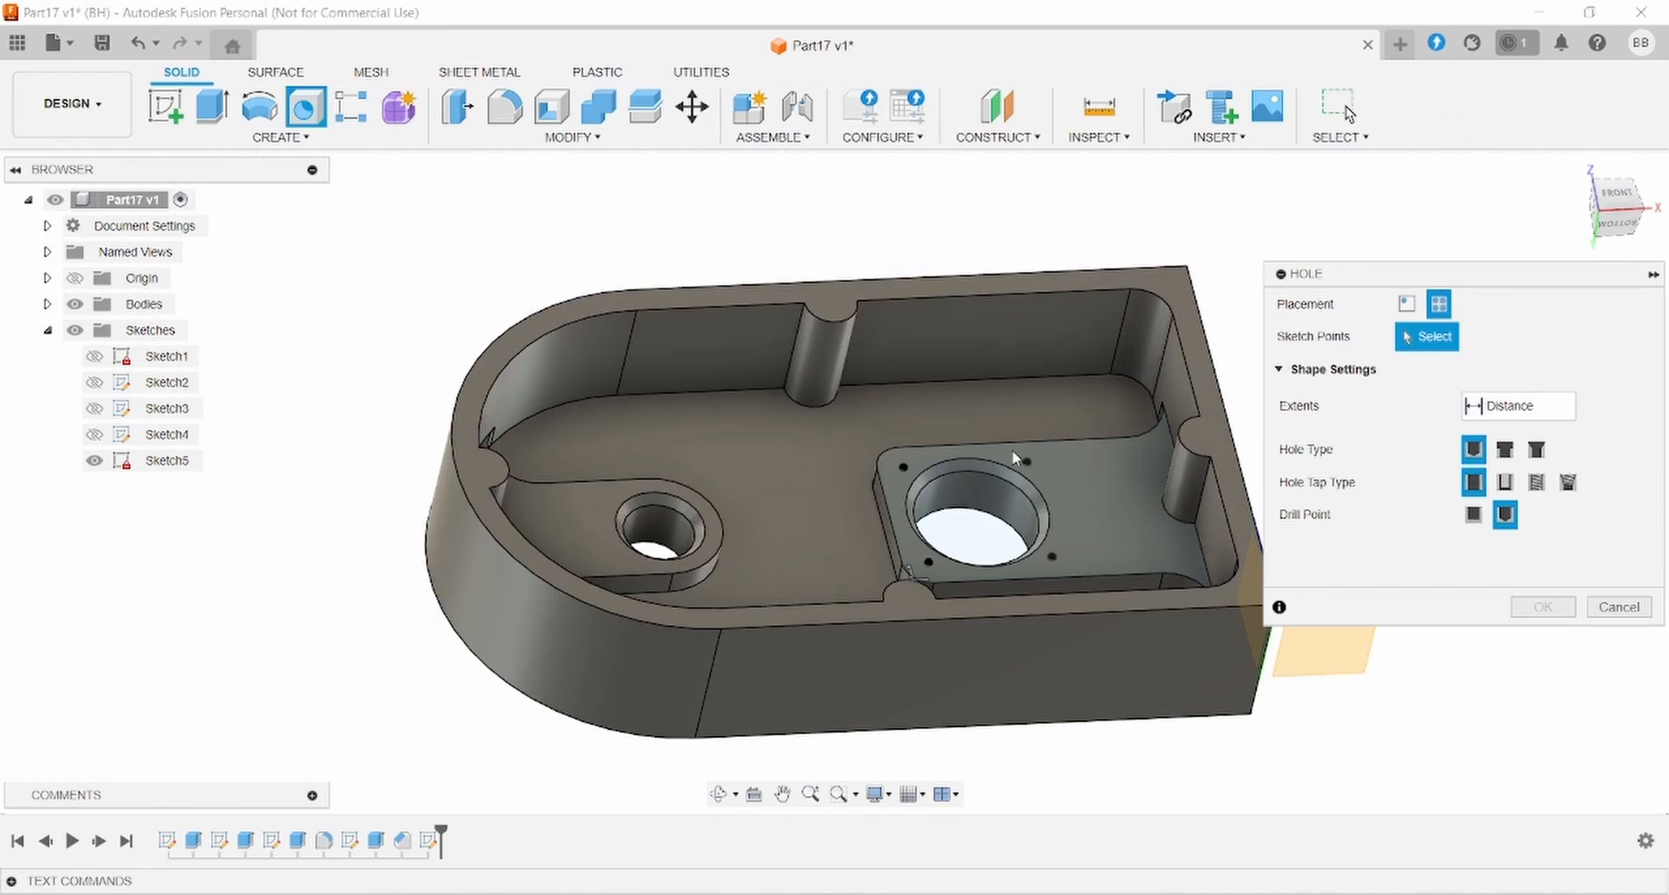
left_click(1030, 460)
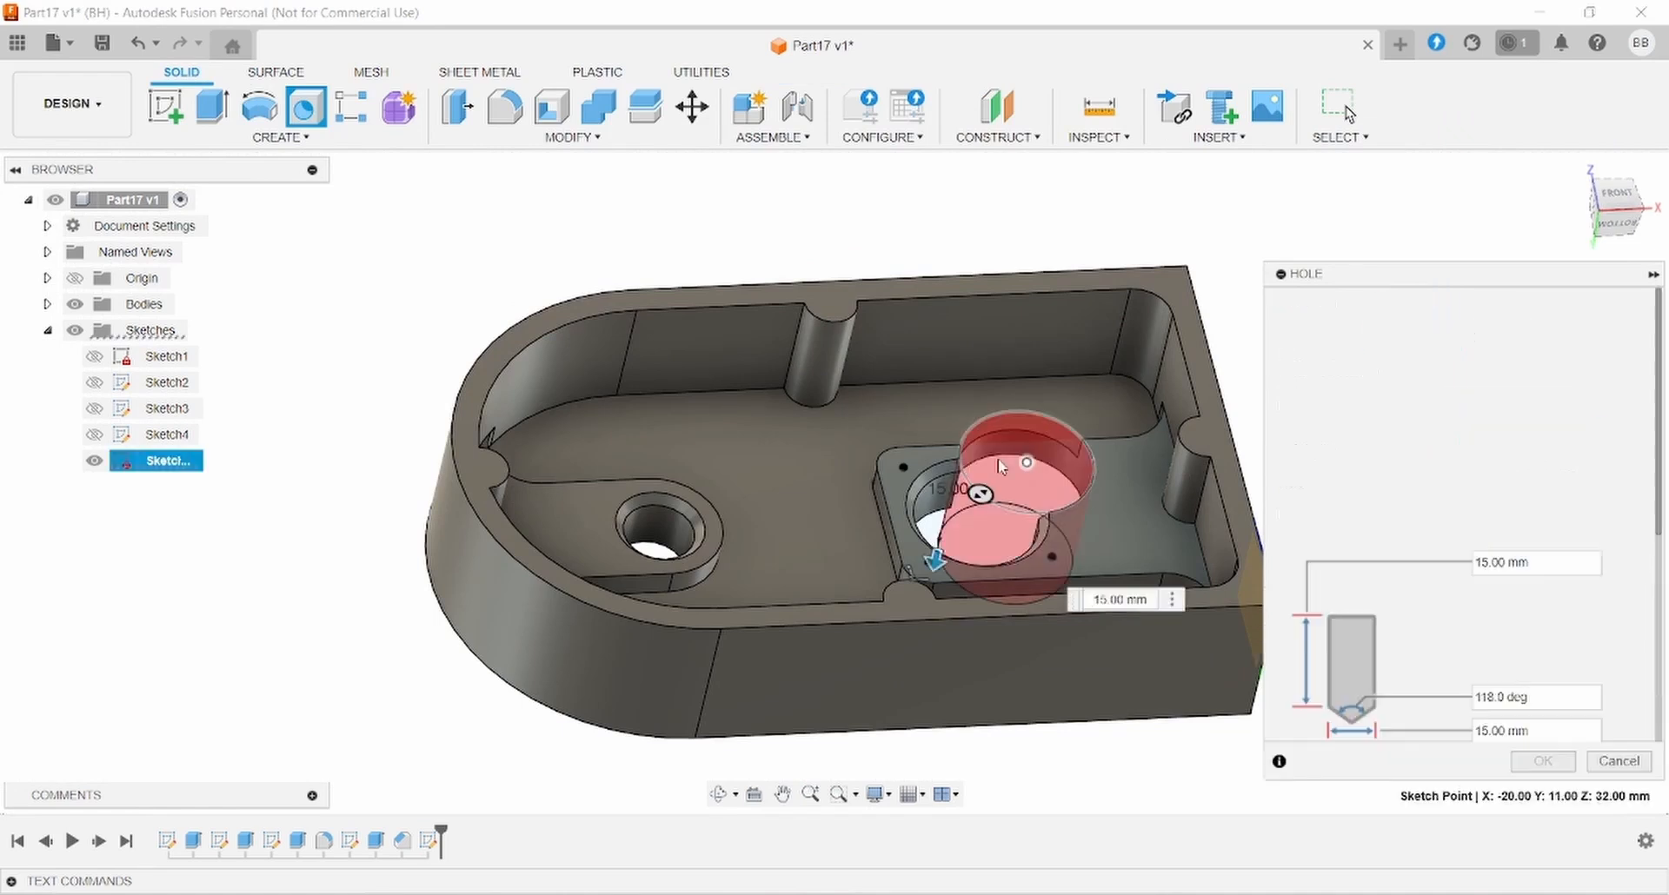
left_click(903, 466)
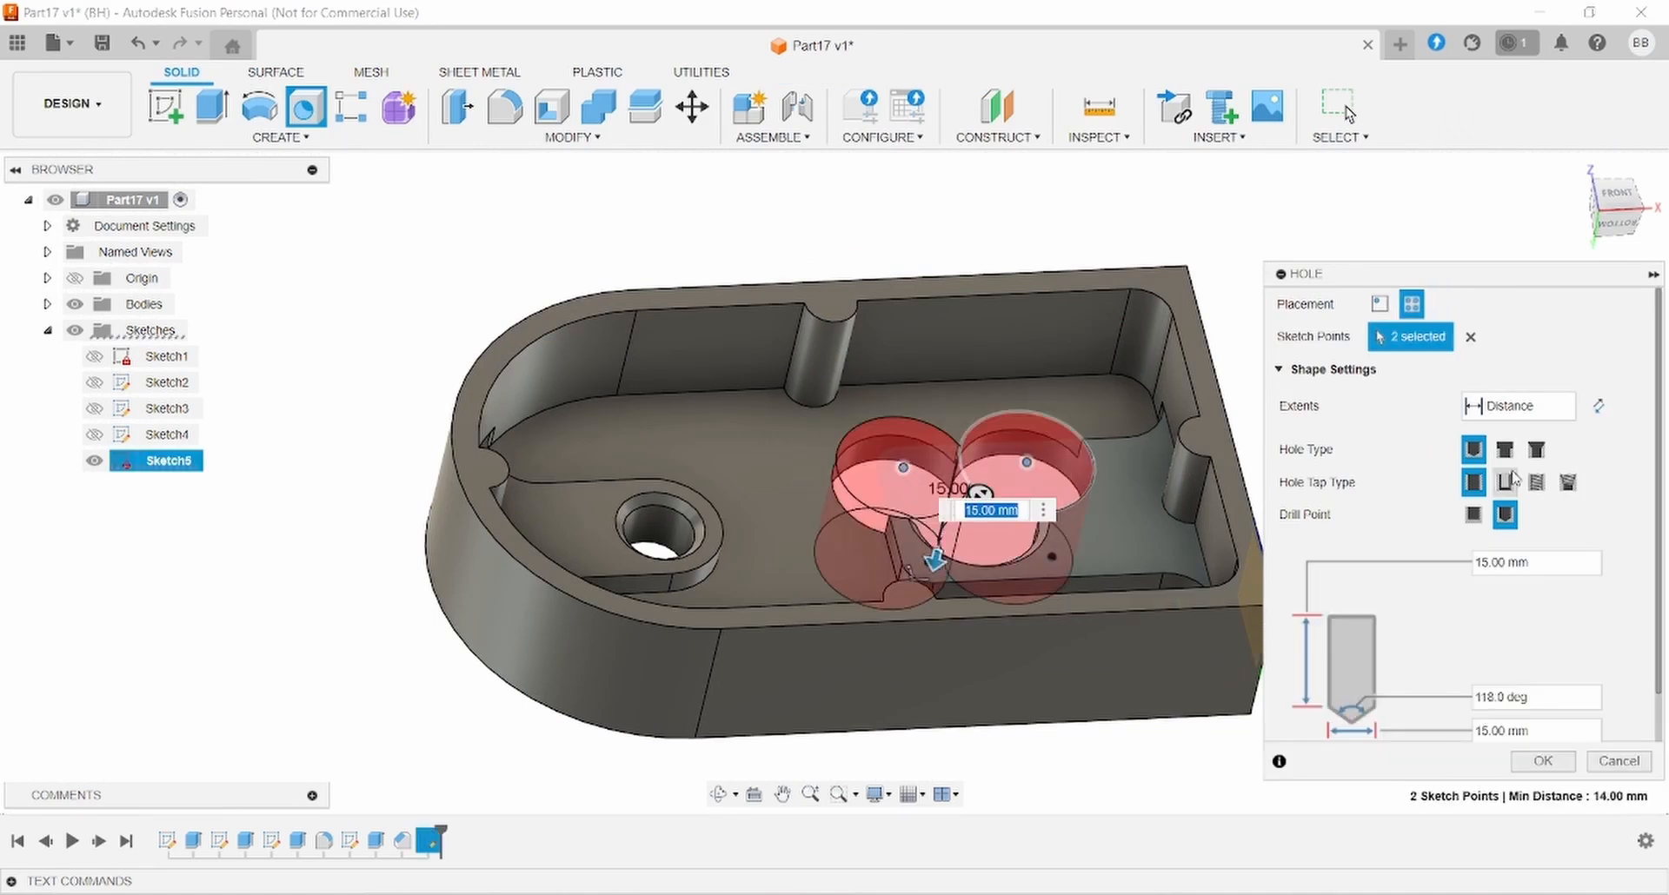
key("alt+Tab")
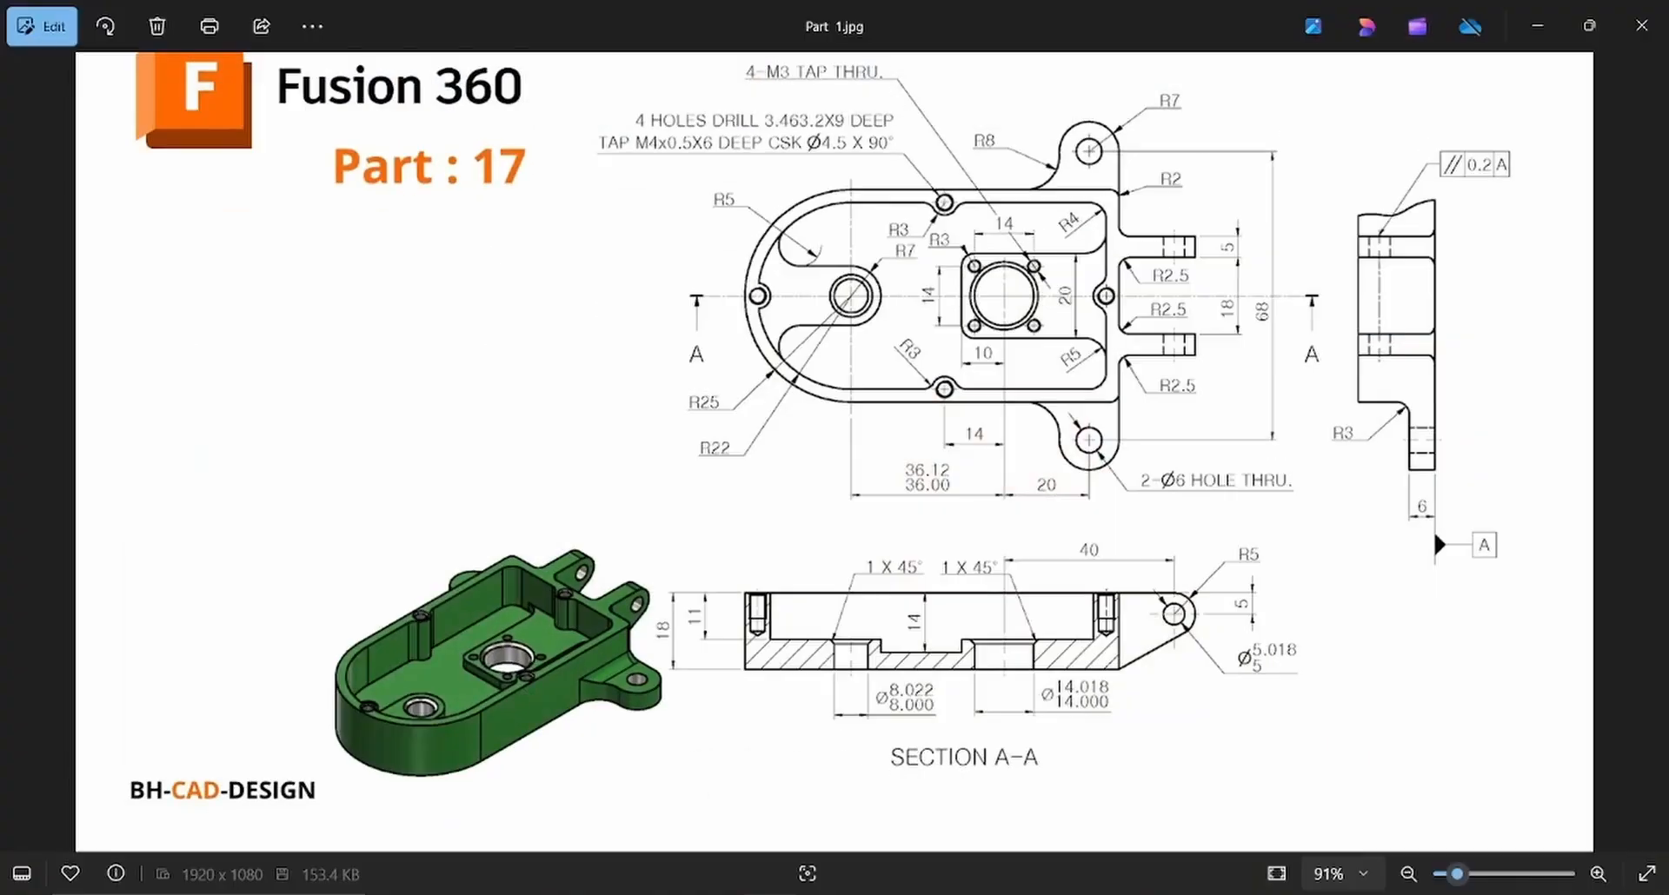
key("alt+Tab")
- Make the holes tapped M3x0.5 (3.0 mm), add the last two points, and create them
scroll(1620, 522, "down", 1)
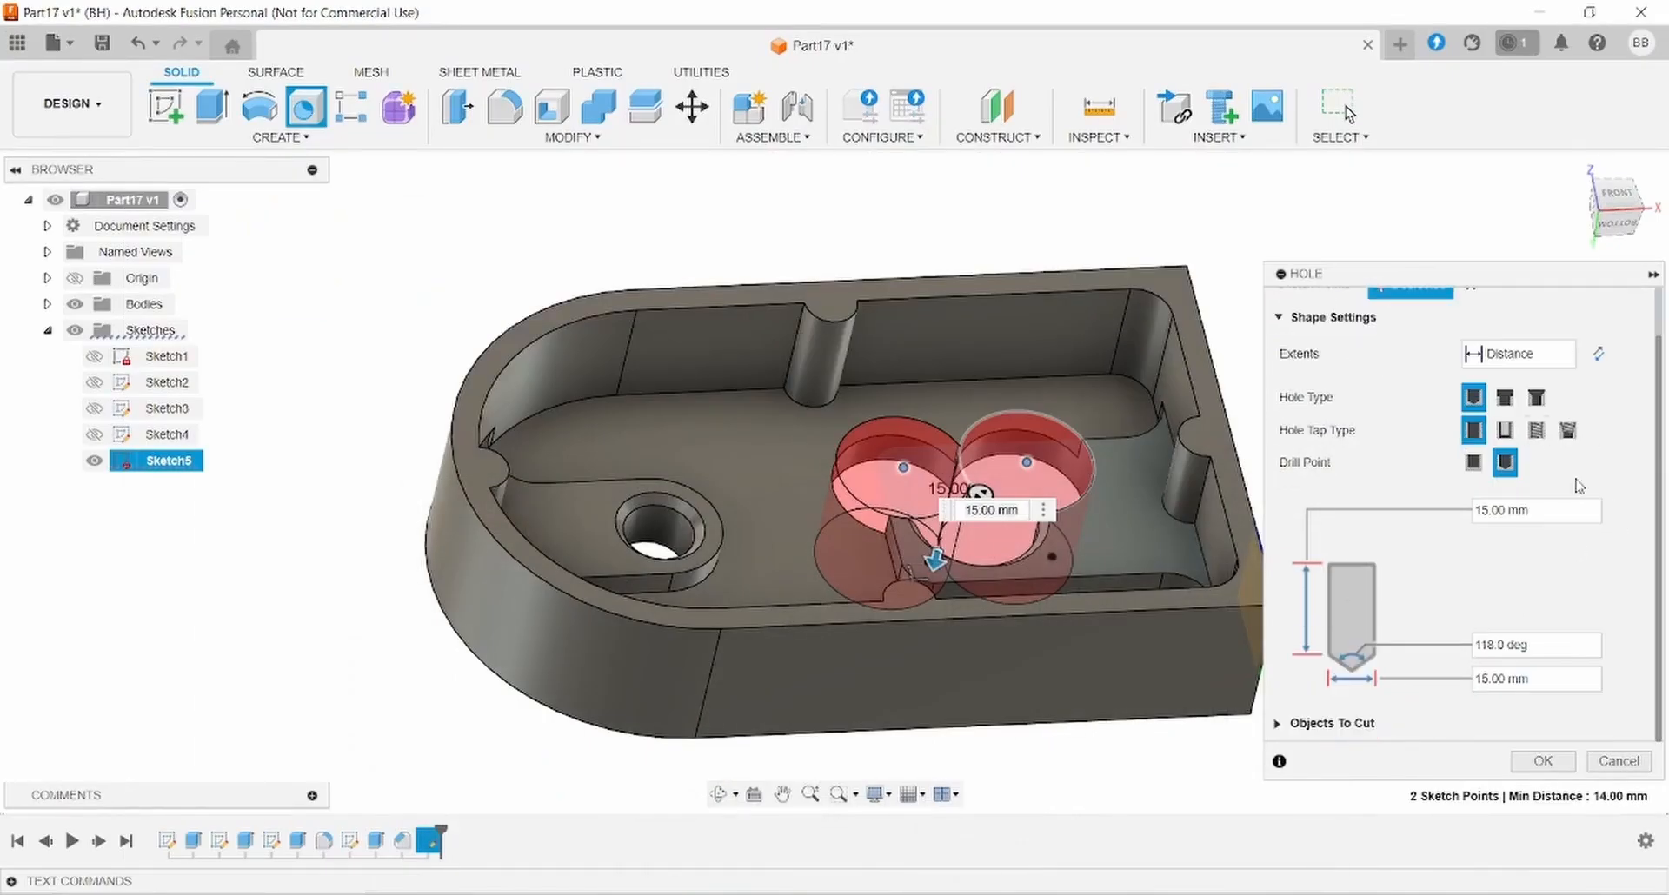
left_click(1536, 430)
scroll(1632, 554, "down", 1)
scroll(1630, 556, "down", 2)
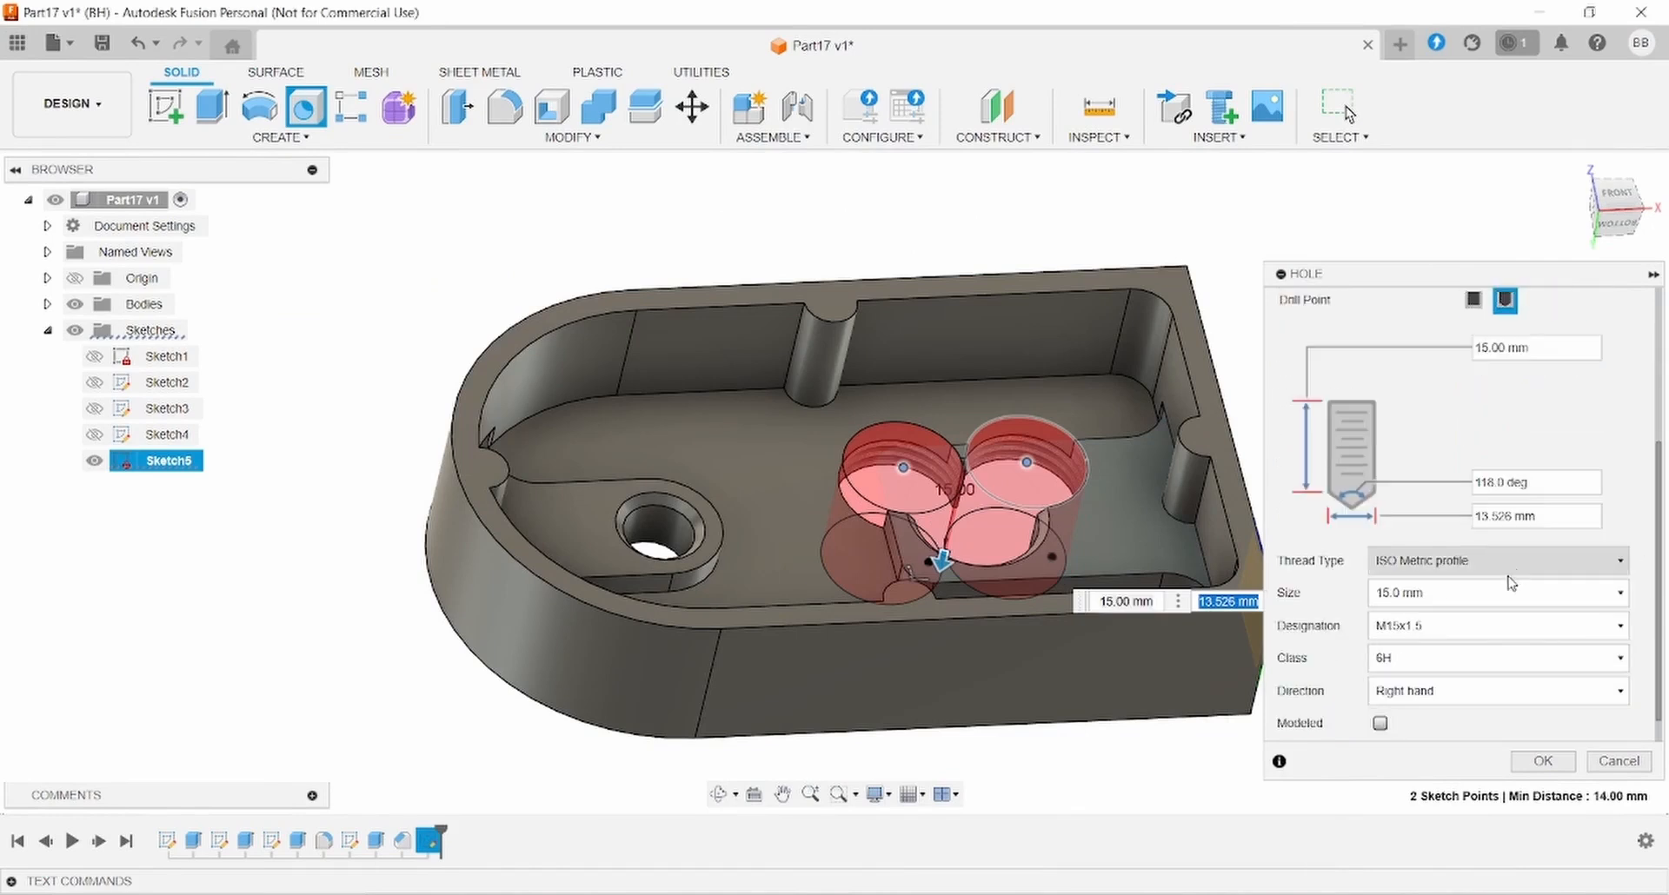
left_click(1489, 604)
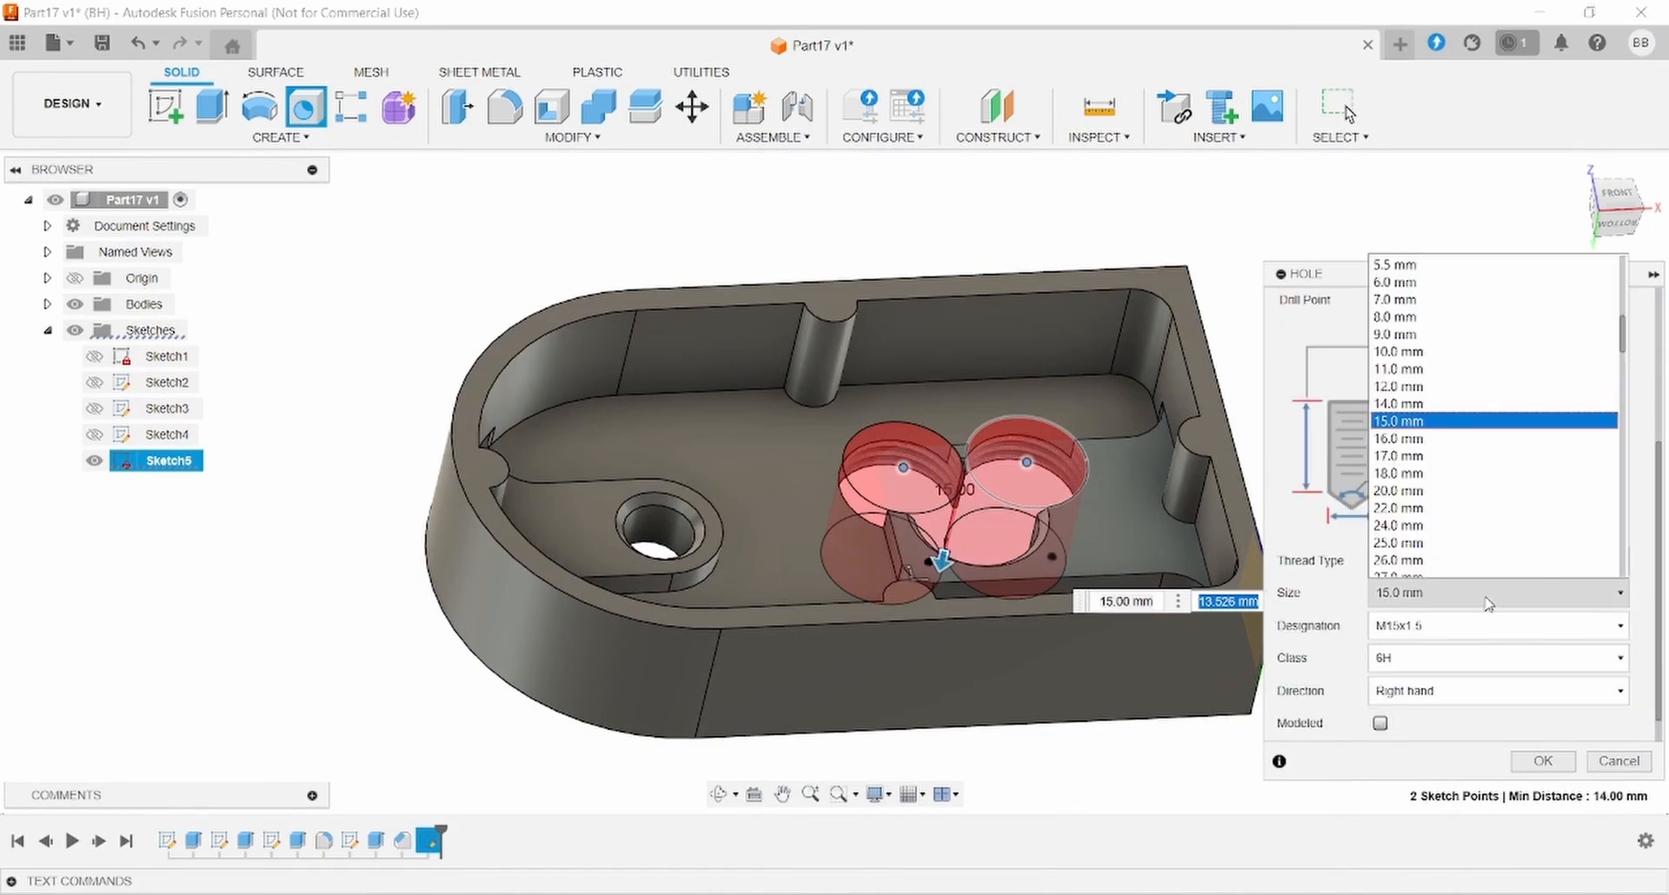
scroll(1486, 473, "up", 2)
left_click(1412, 342)
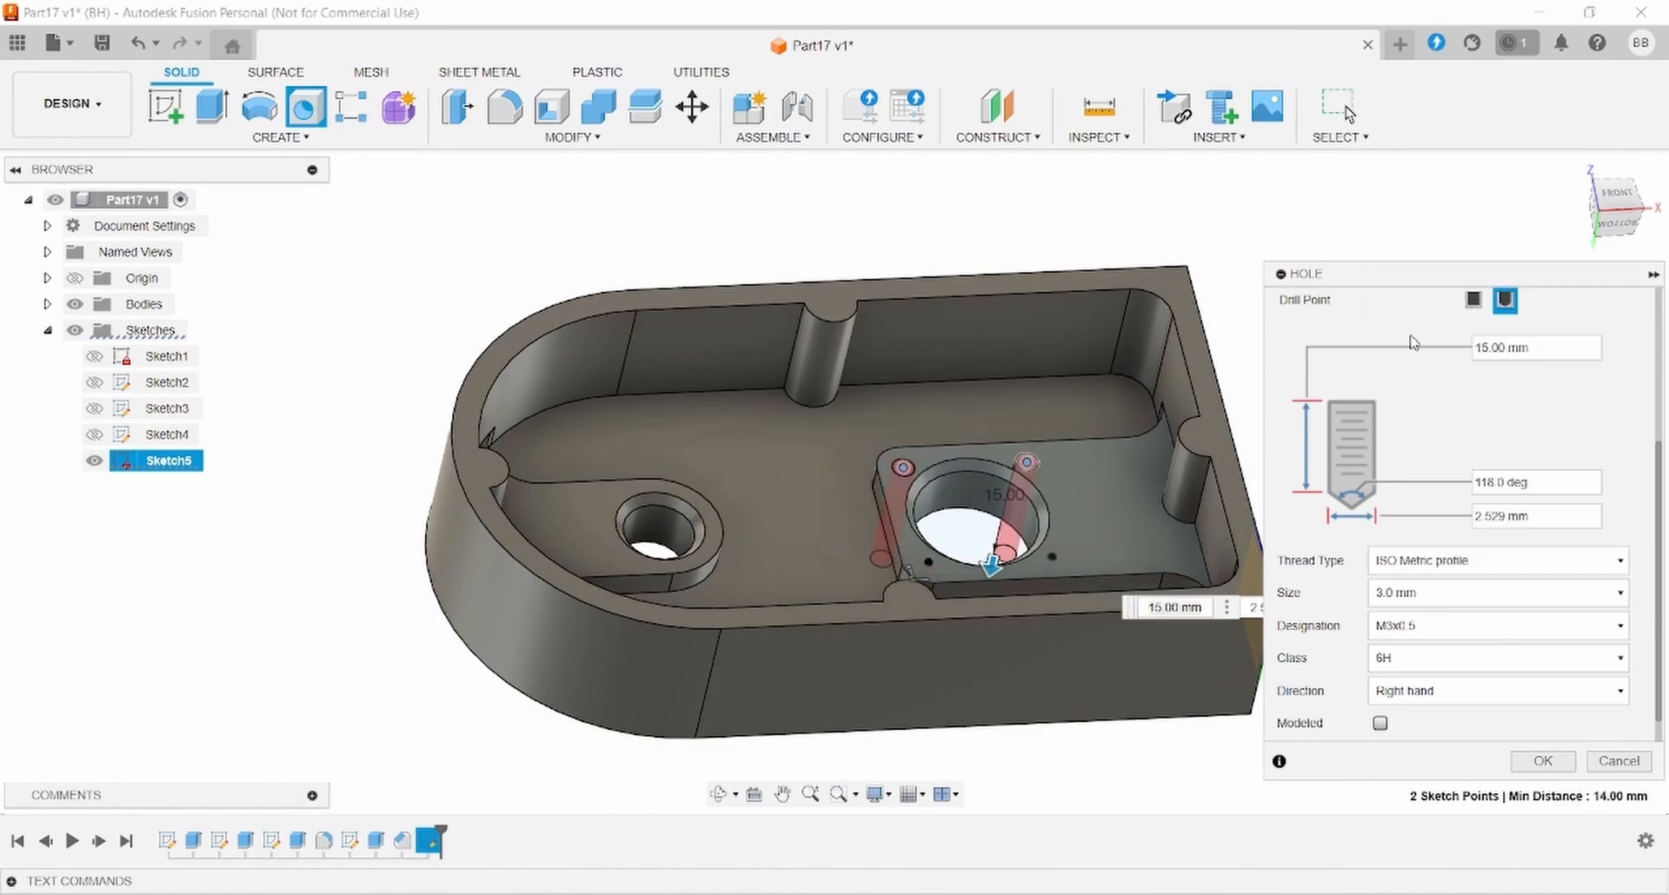
scroll(1481, 343, "up", 1)
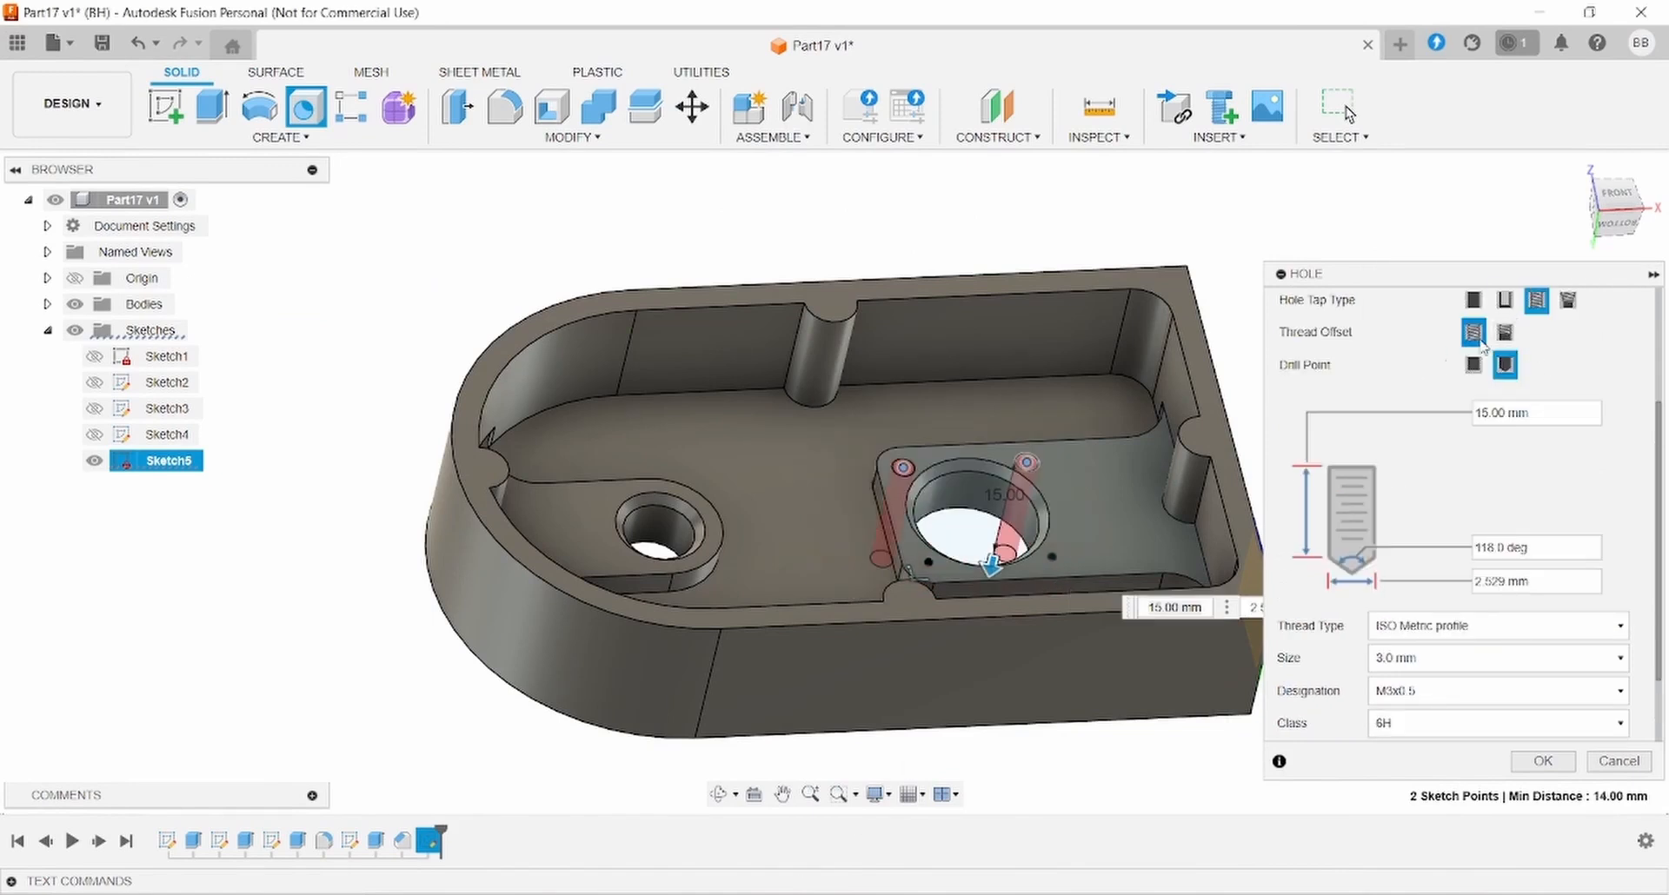
scroll(1477, 344, "up", 2)
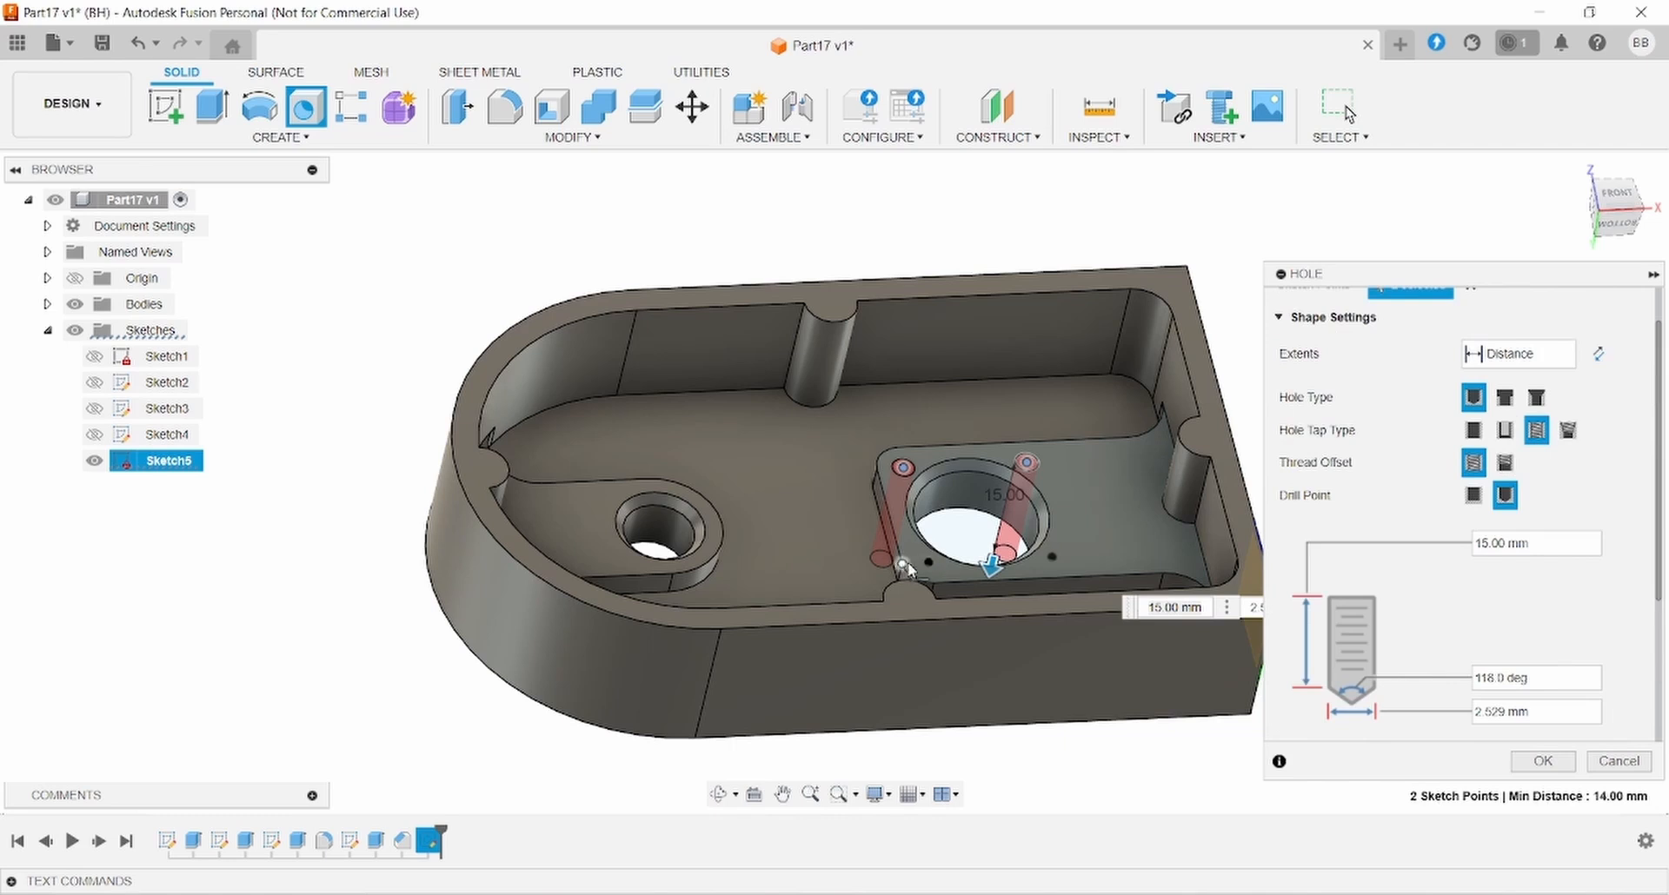
left_click(928, 564)
left_click(1053, 558)
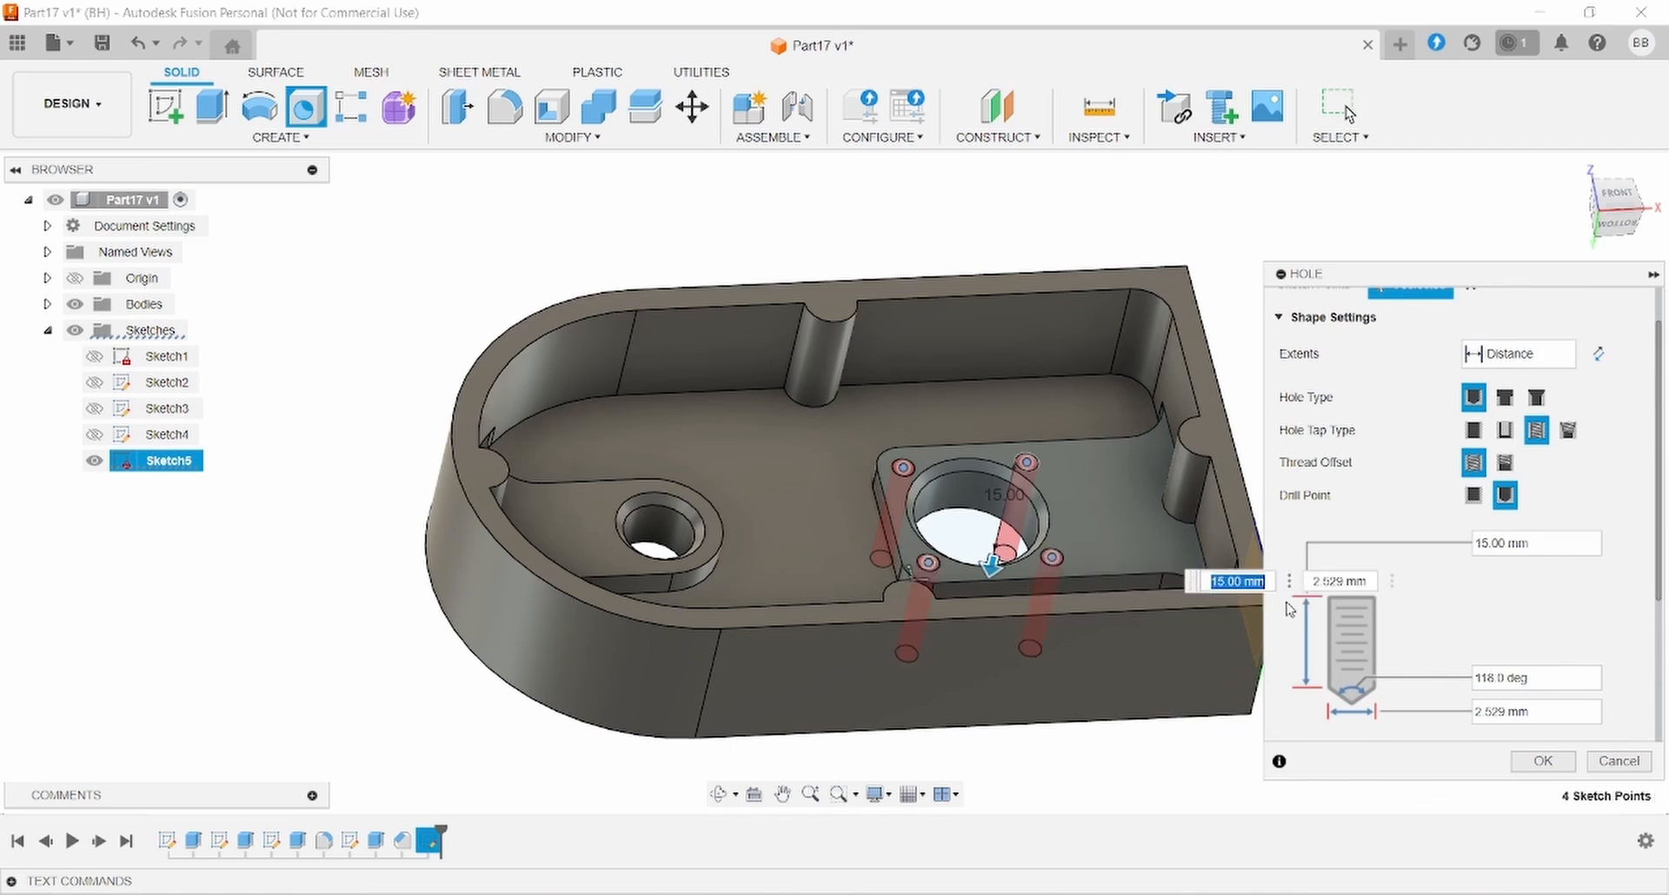
left_click(1543, 762)
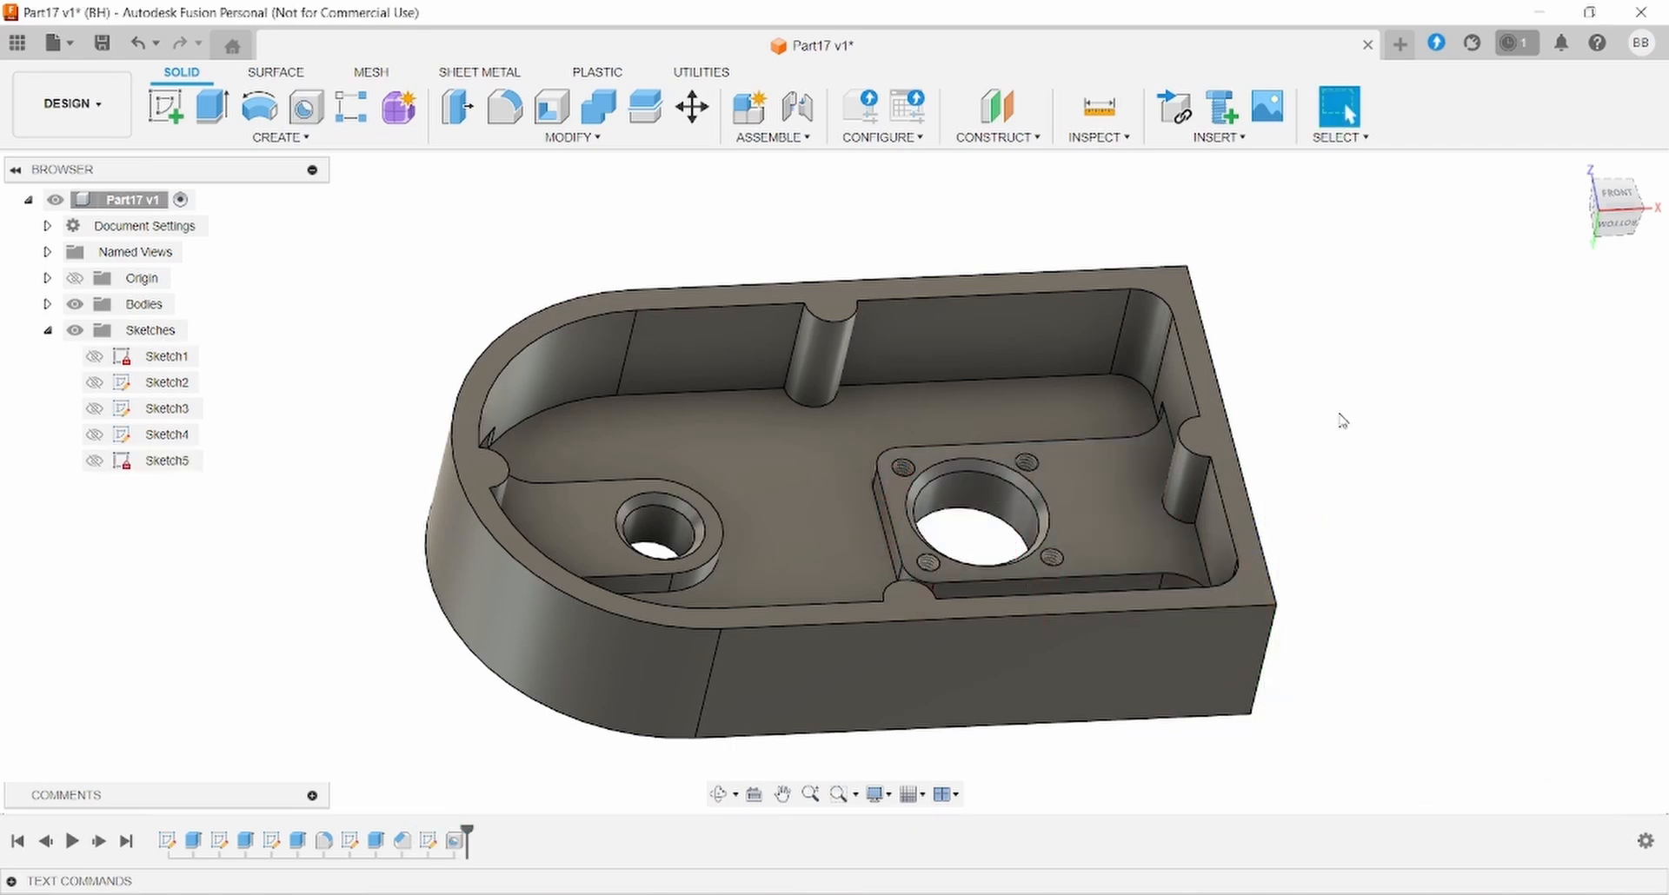
- On the top rim face, sketch points at the left, top, right and bottom notch centres
middle_click_drag(1254, 487, 1198, 539, "shift")
scroll(1311, 446, "up", 3)
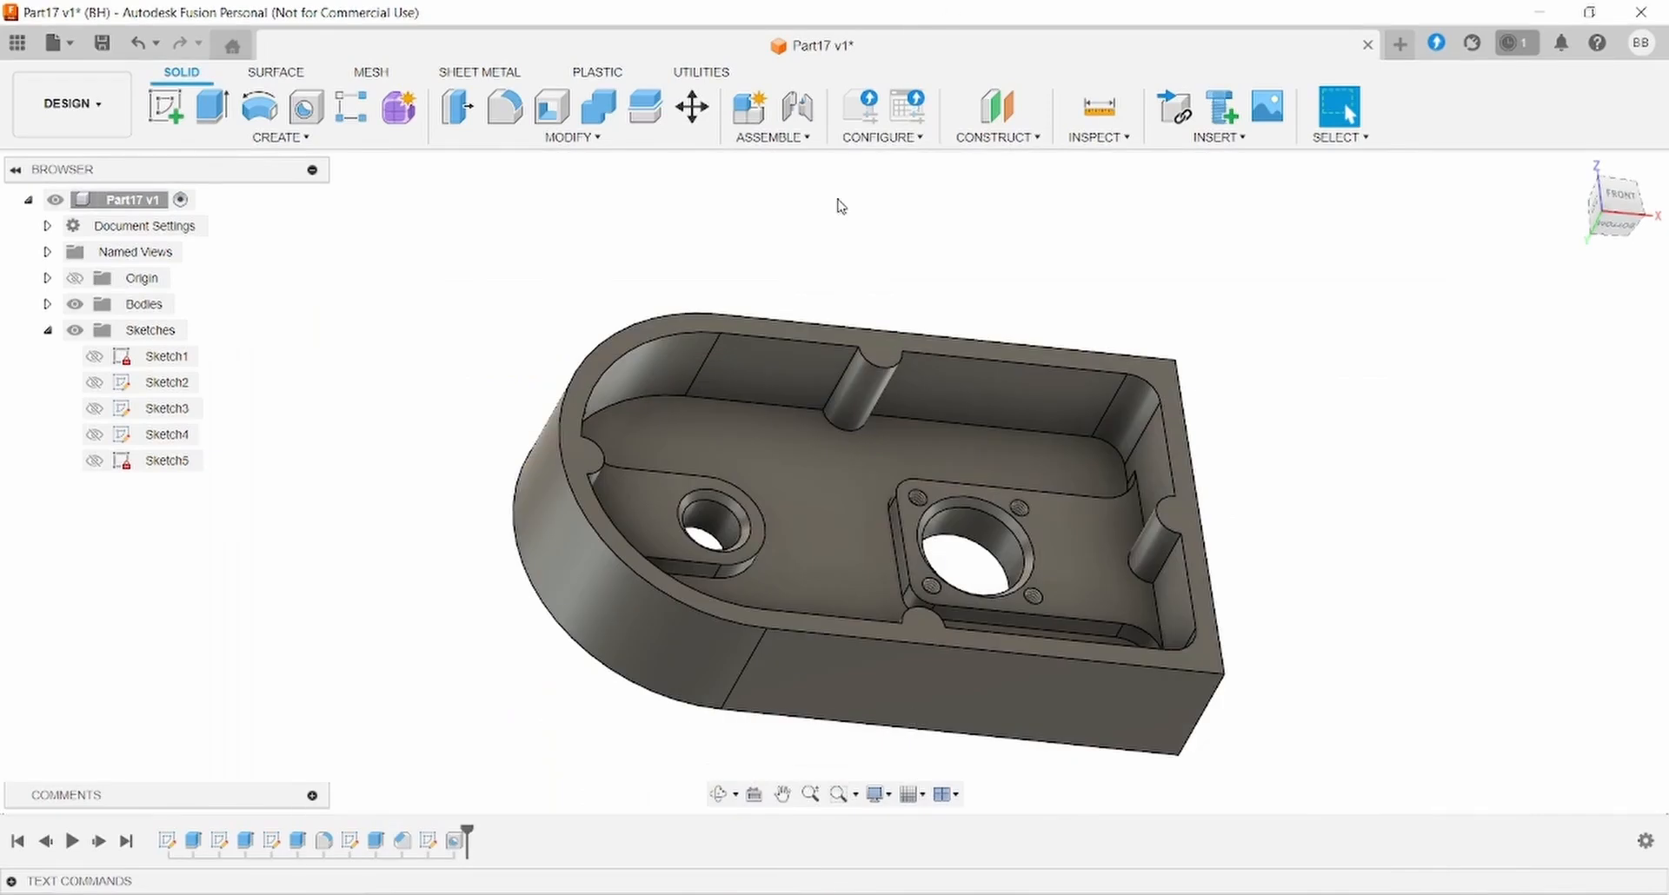
left_click(166, 108)
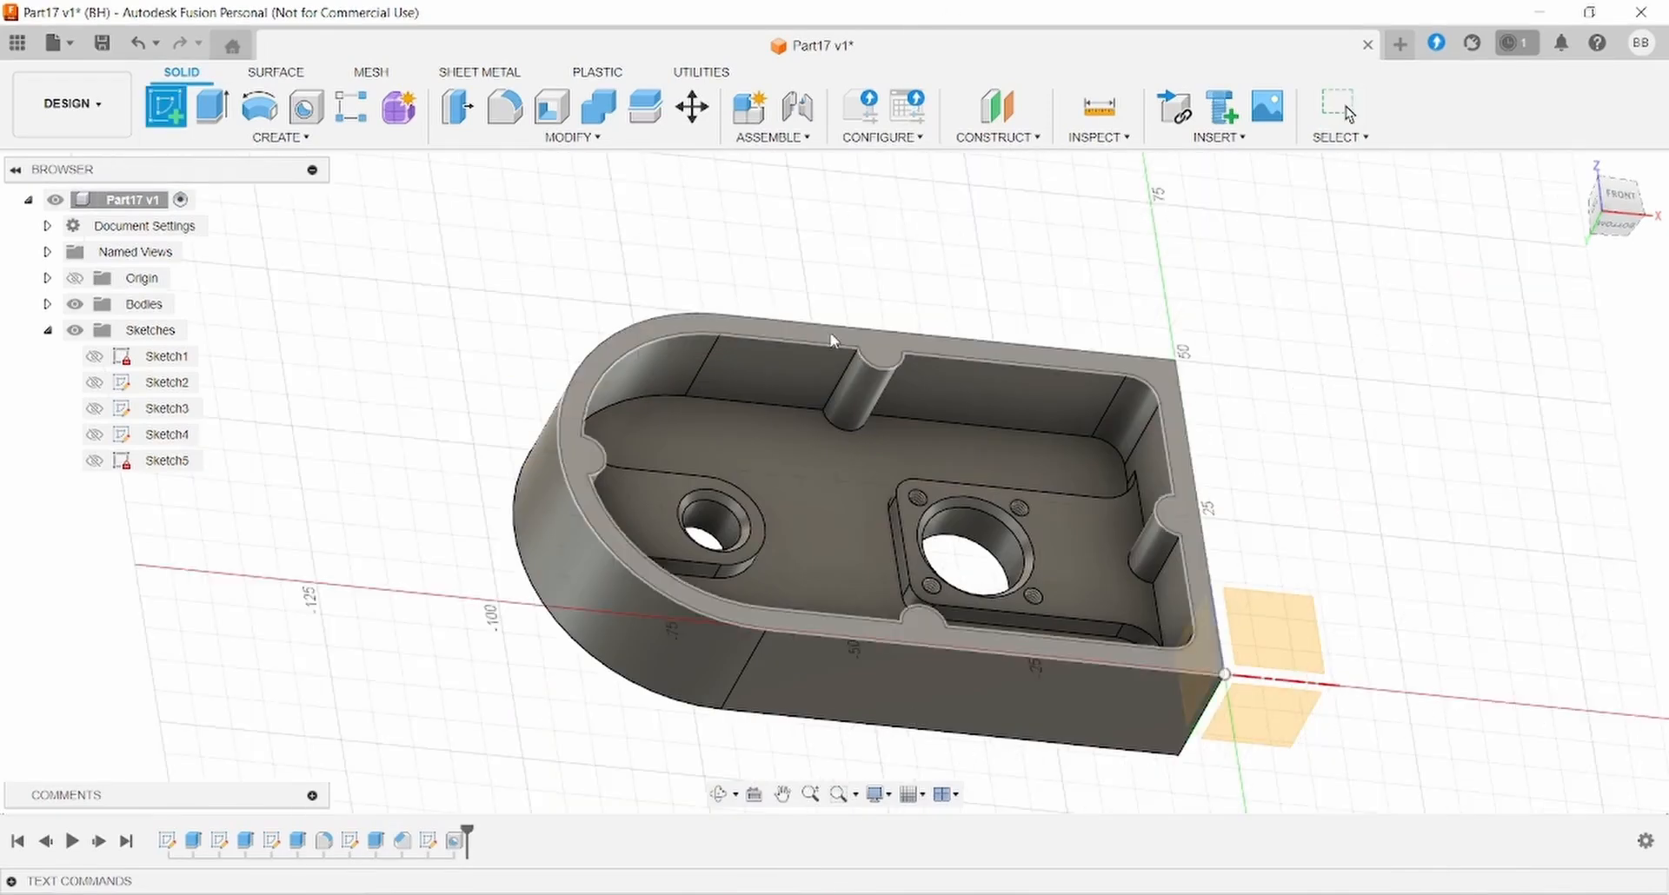
left_click(829, 335)
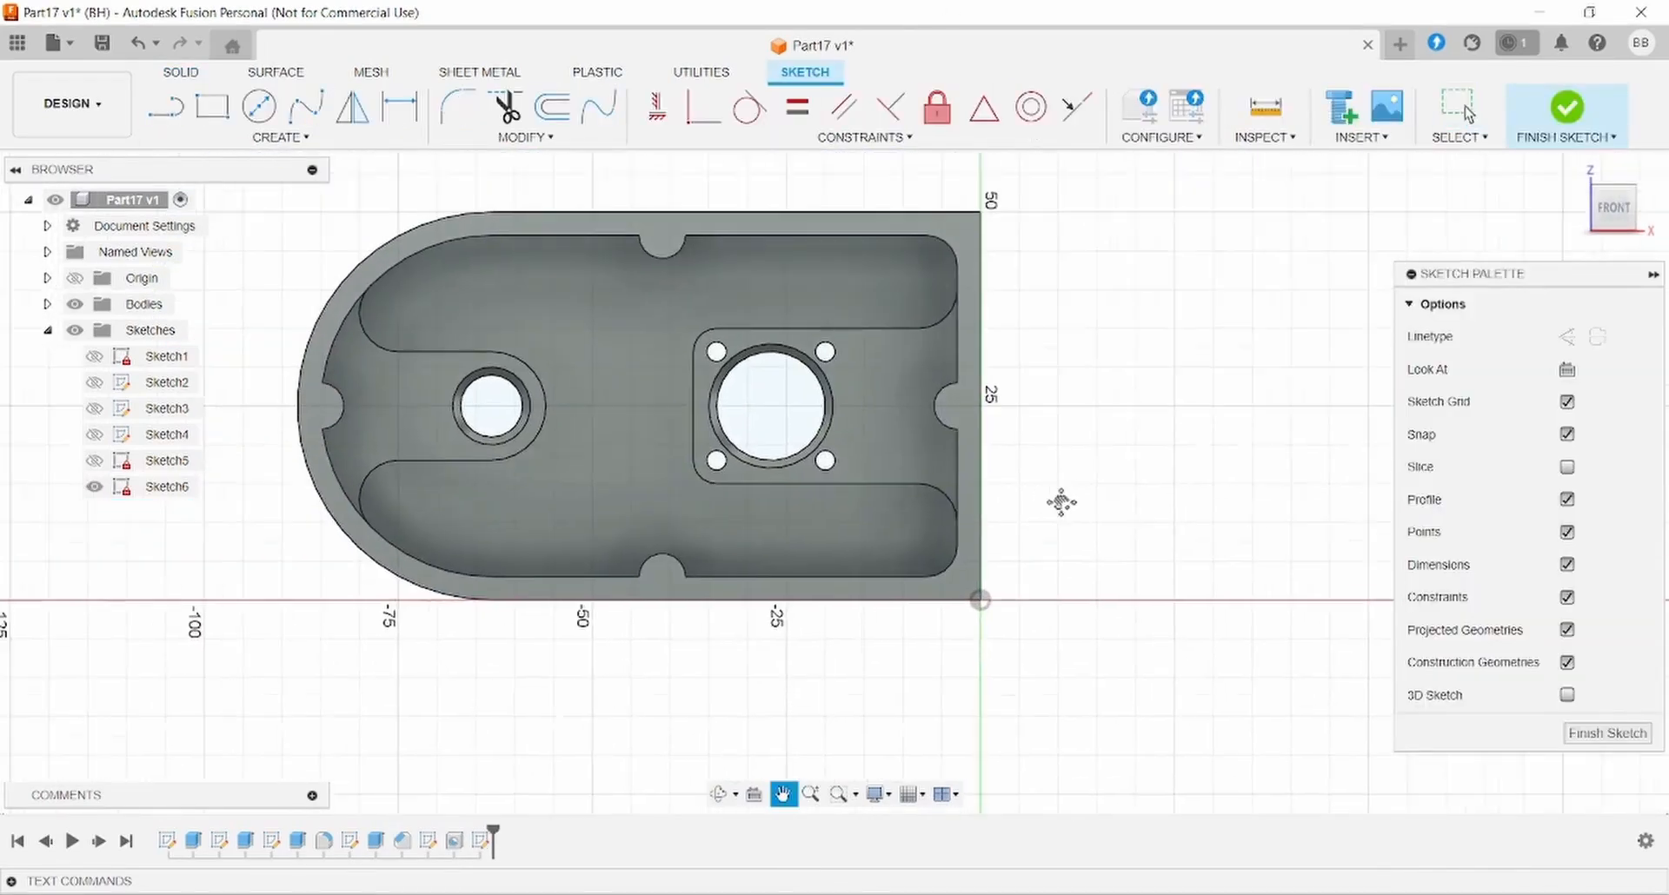
left_click(302, 141)
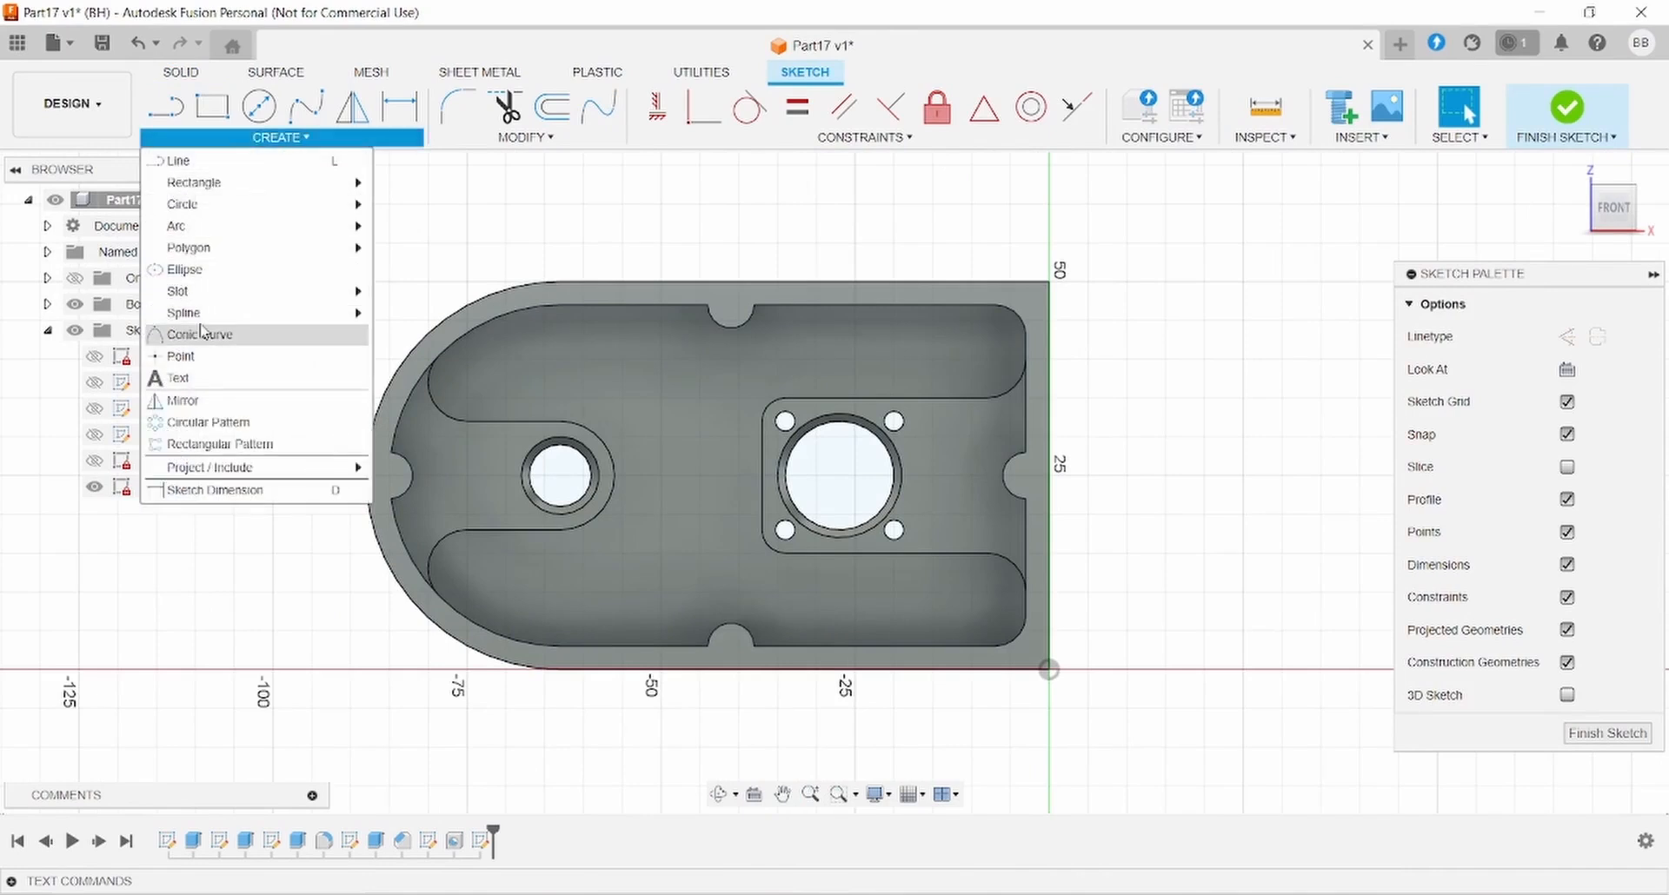
left_click(201, 357)
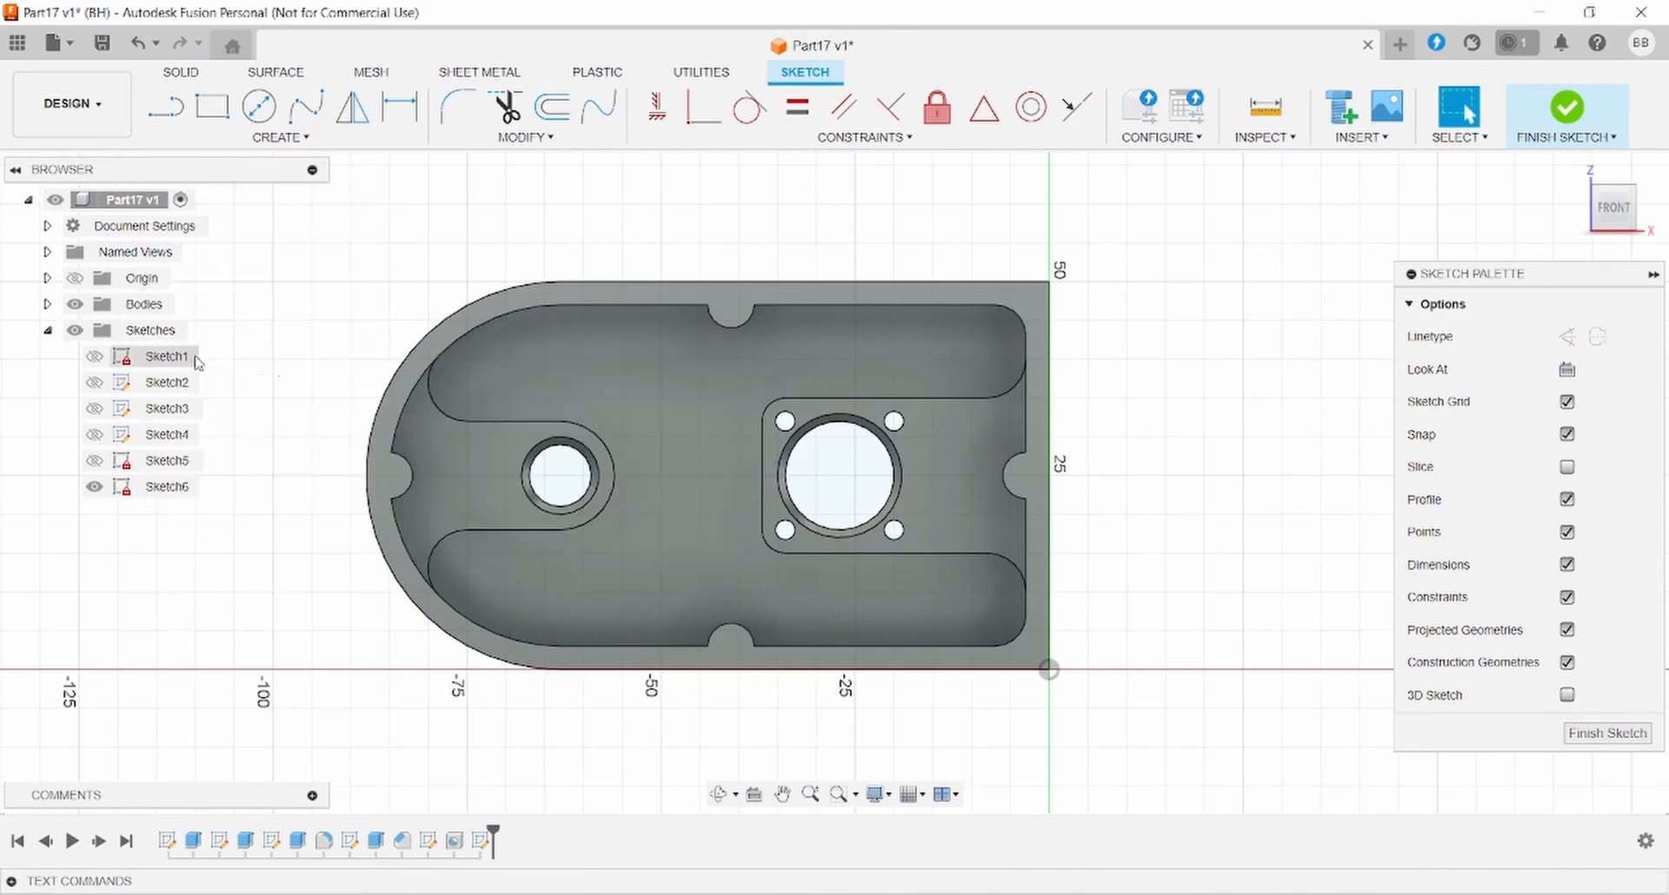
left_click(389, 477)
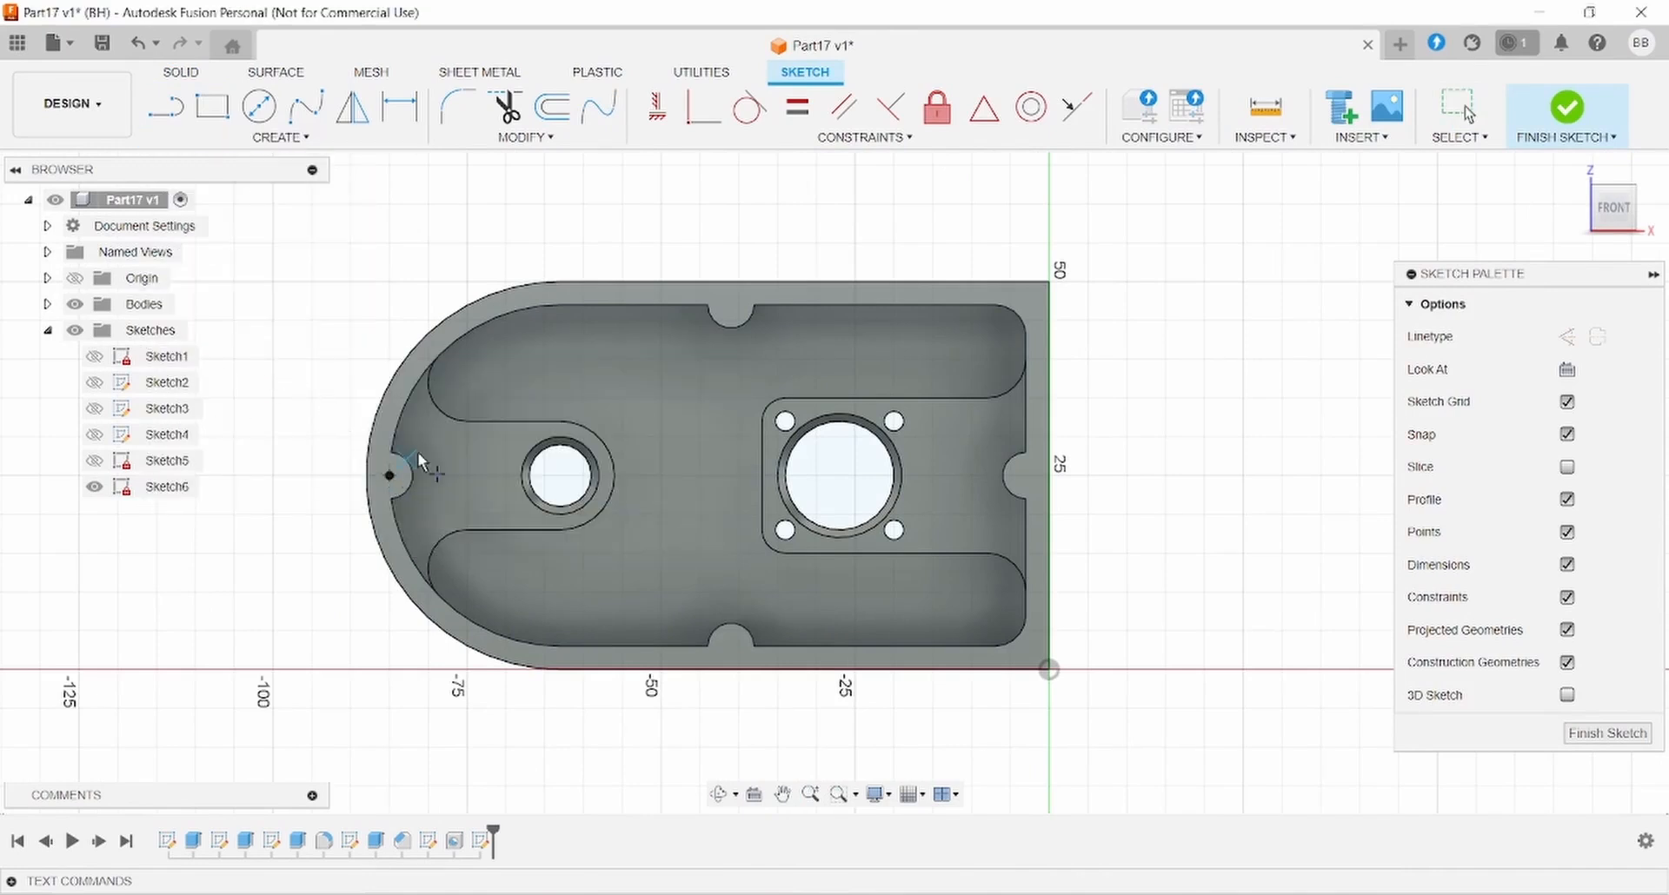
left_click(730, 306)
left_click(1025, 476)
left_click(731, 647)
left_click(181, 72)
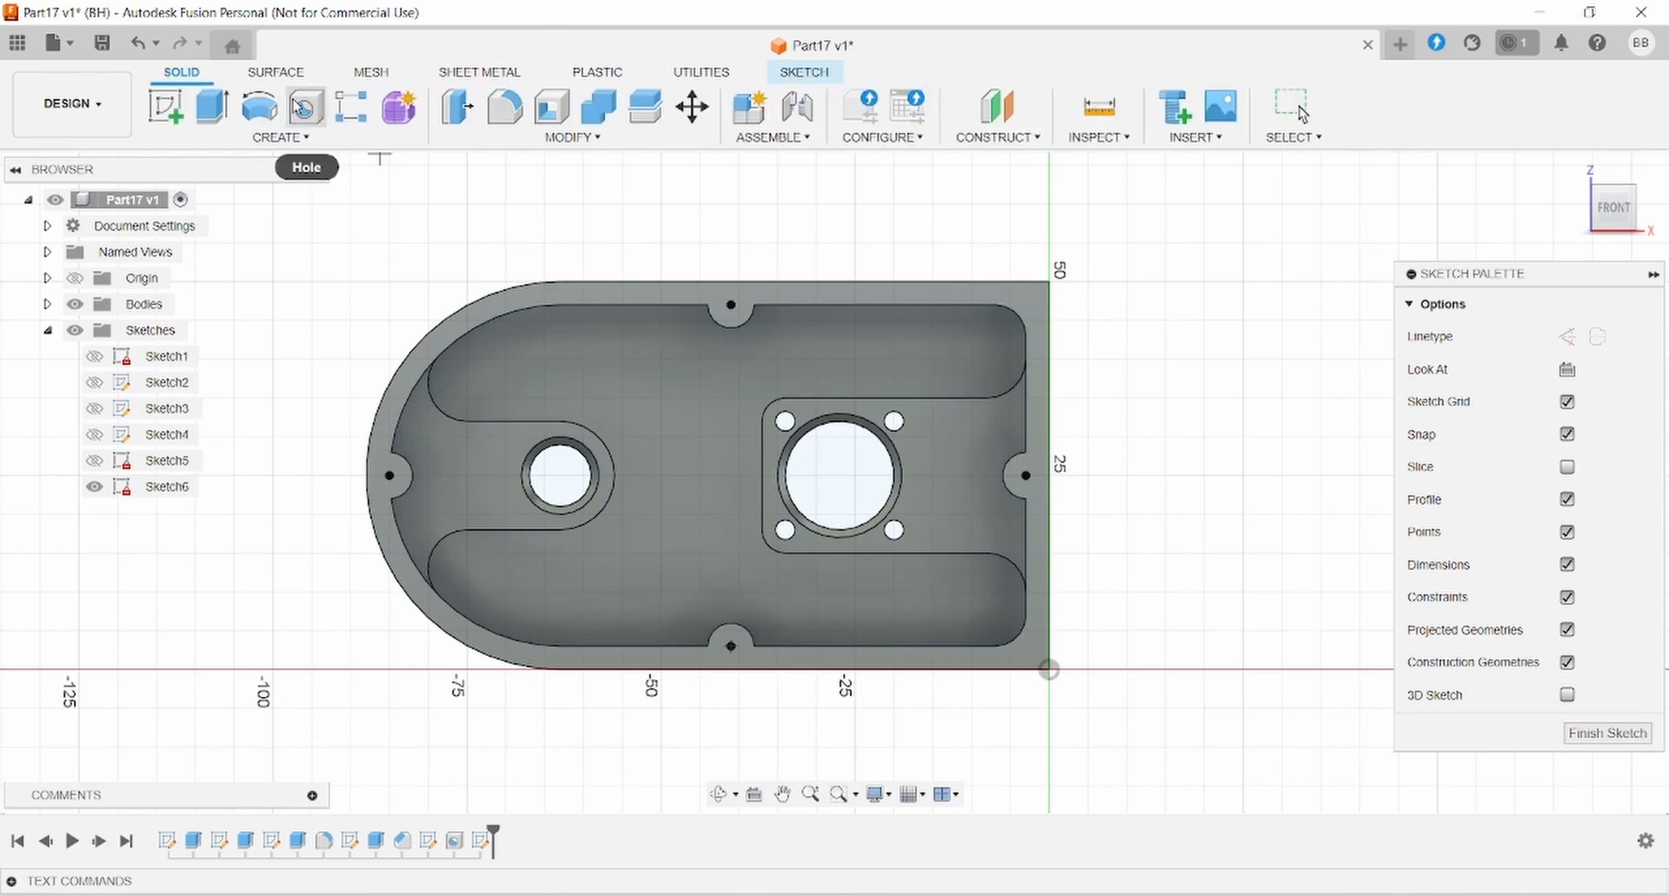
- Start a multi-point hole feature on the wall-notch sketch points
left_click(304, 106)
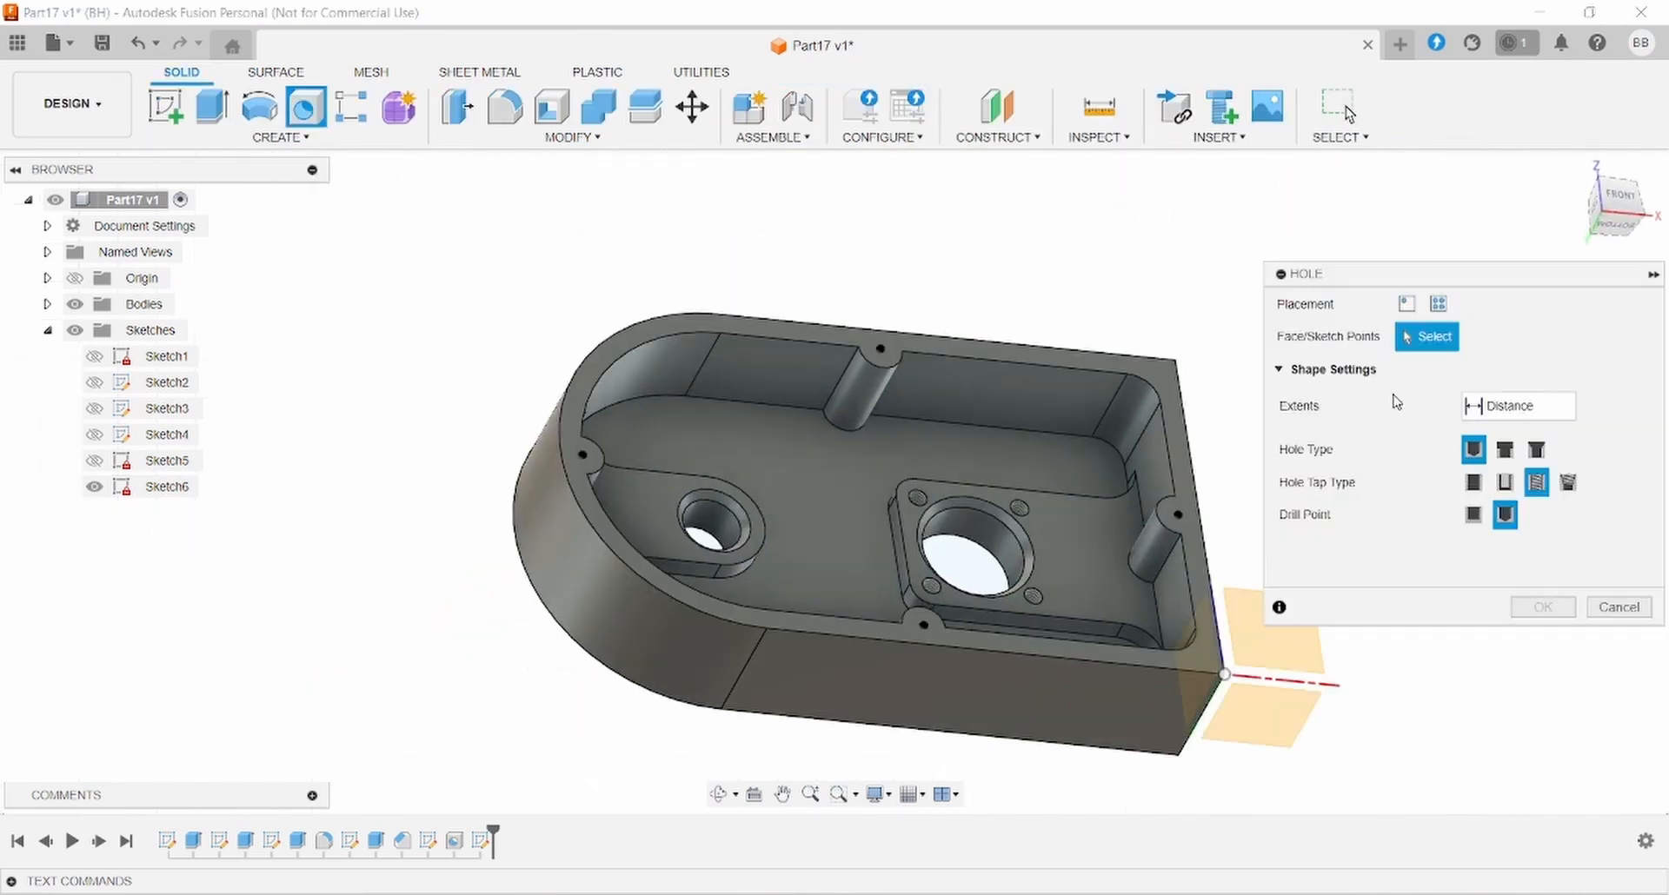
left_click(1438, 304)
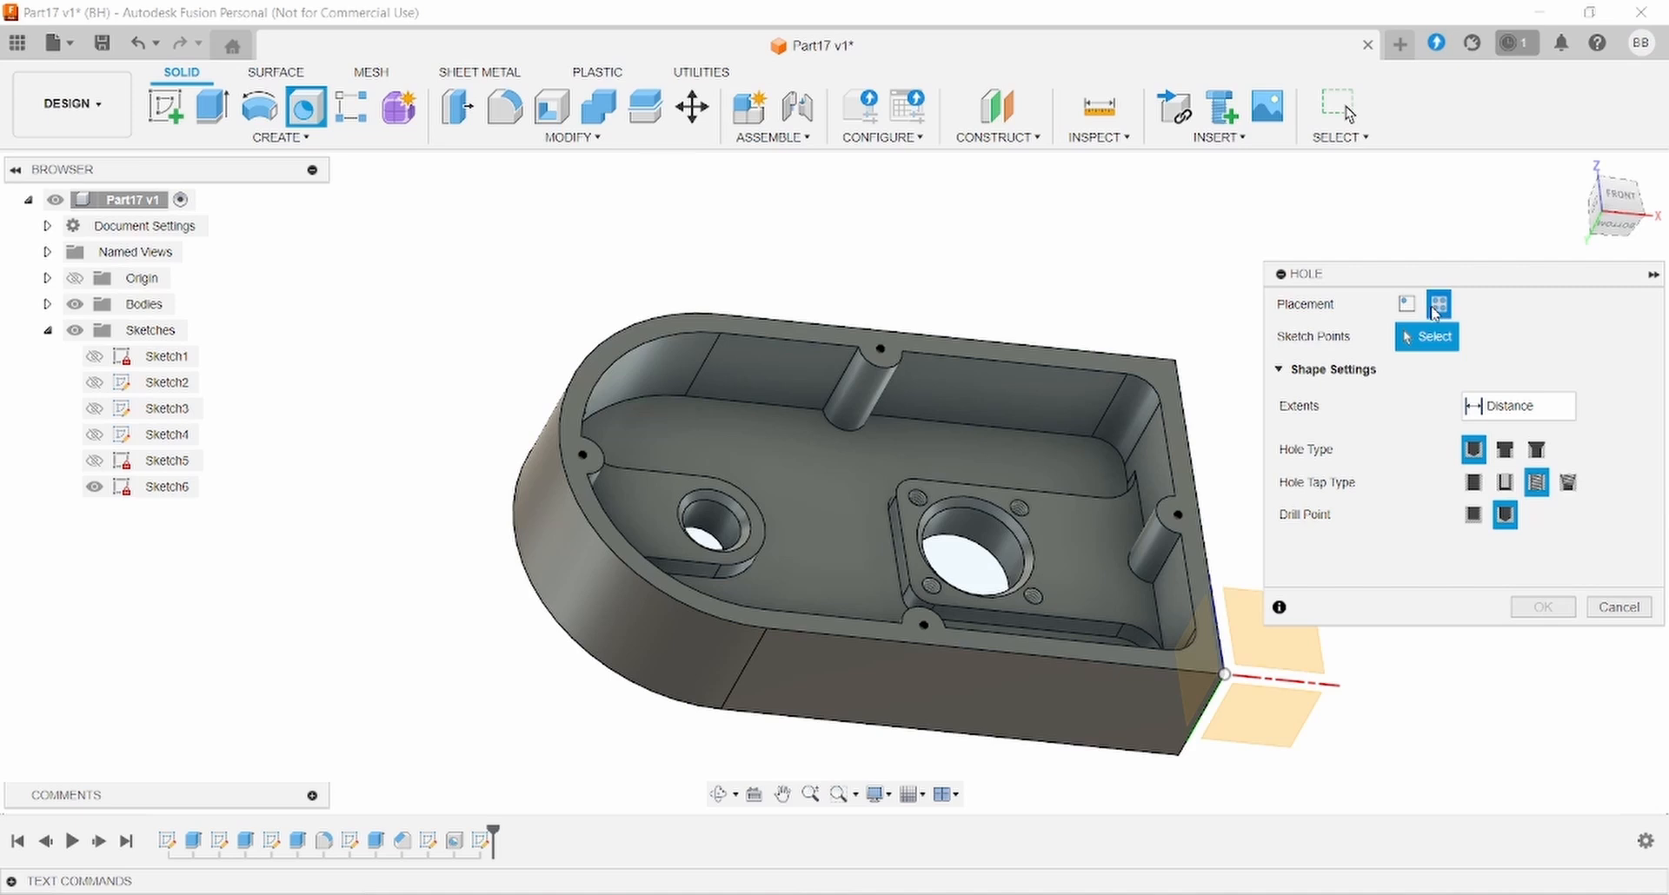
left_click(900, 353)
left_click(581, 457)
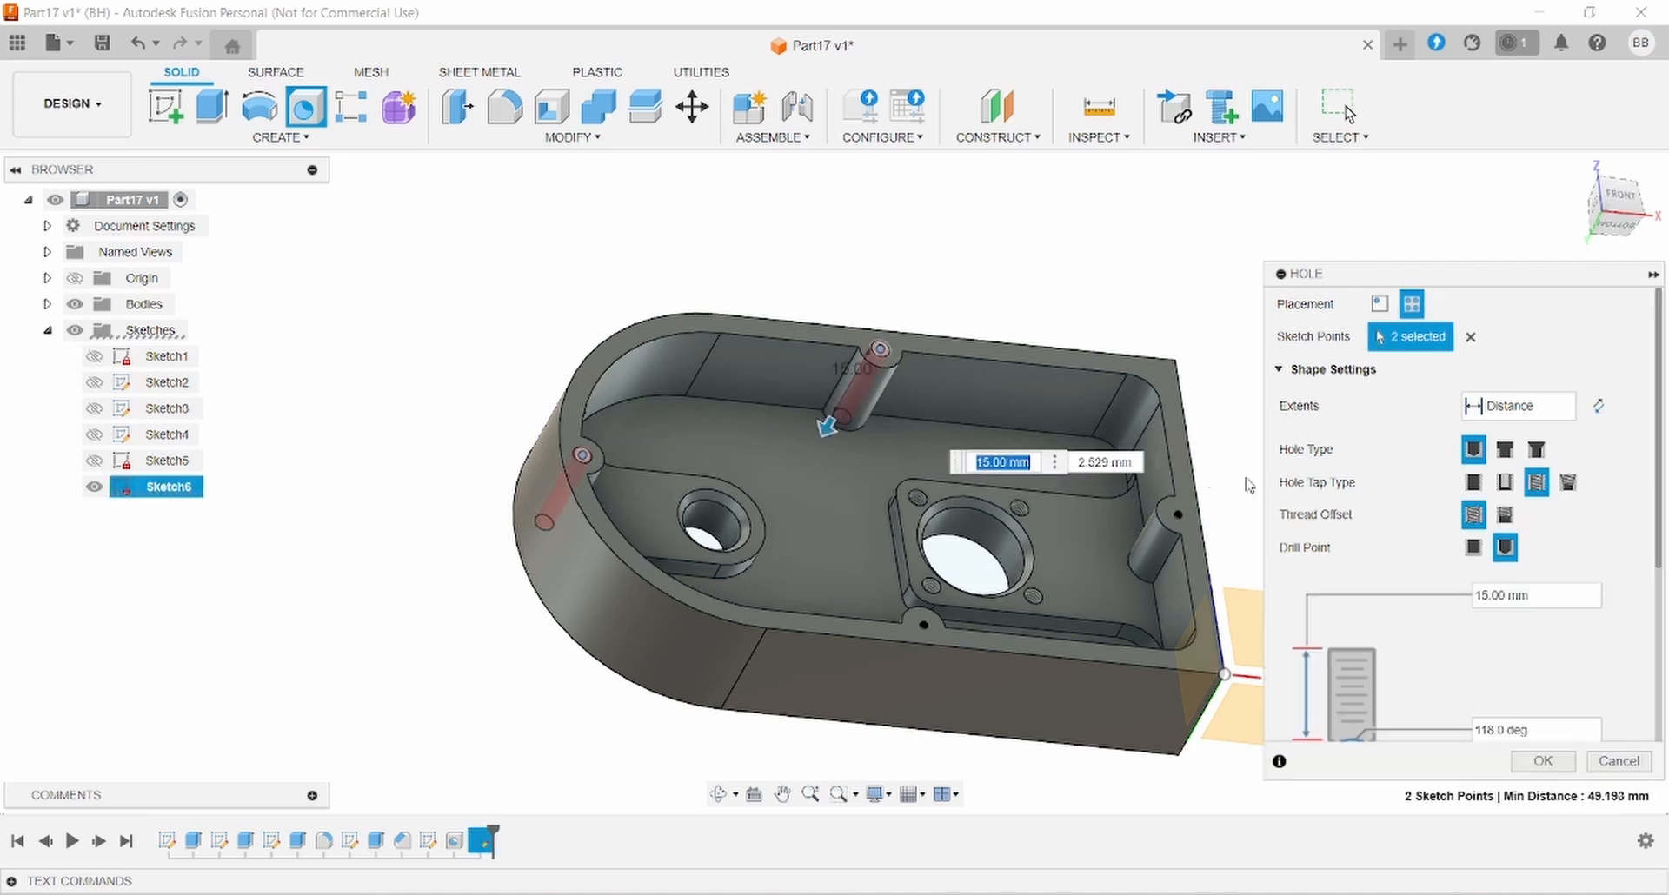
left_click(924, 625)
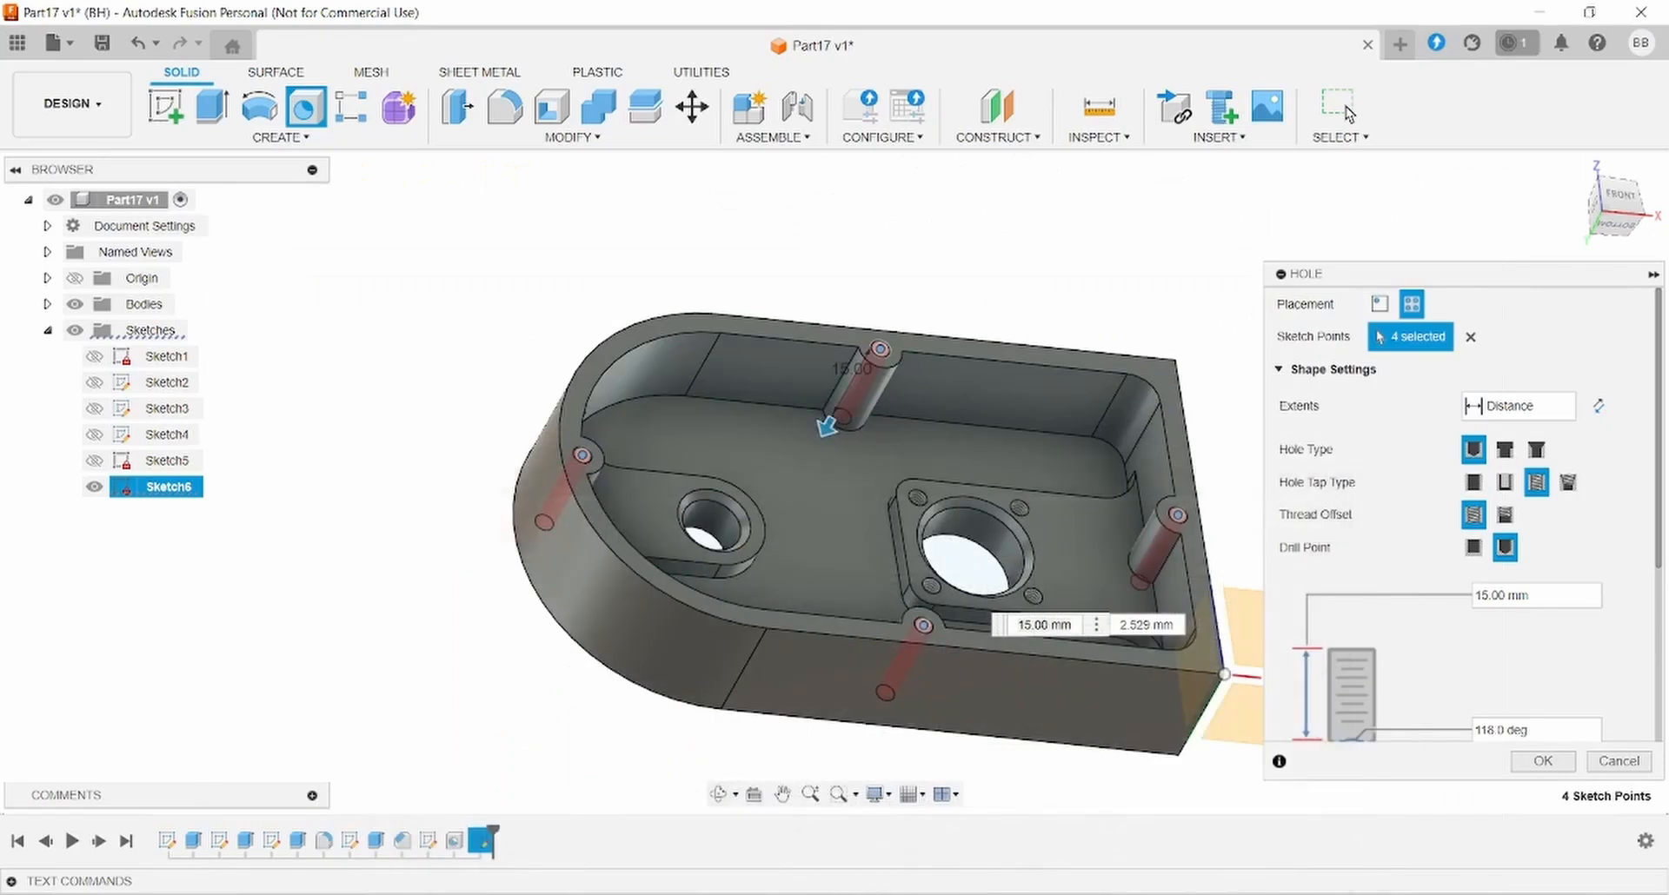
- Set the holes to tapped ISO Metric, size 4.0 mm, designation M4x0.5
scroll(1506, 627, "down", 3)
scroll(1504, 628, "down", 1)
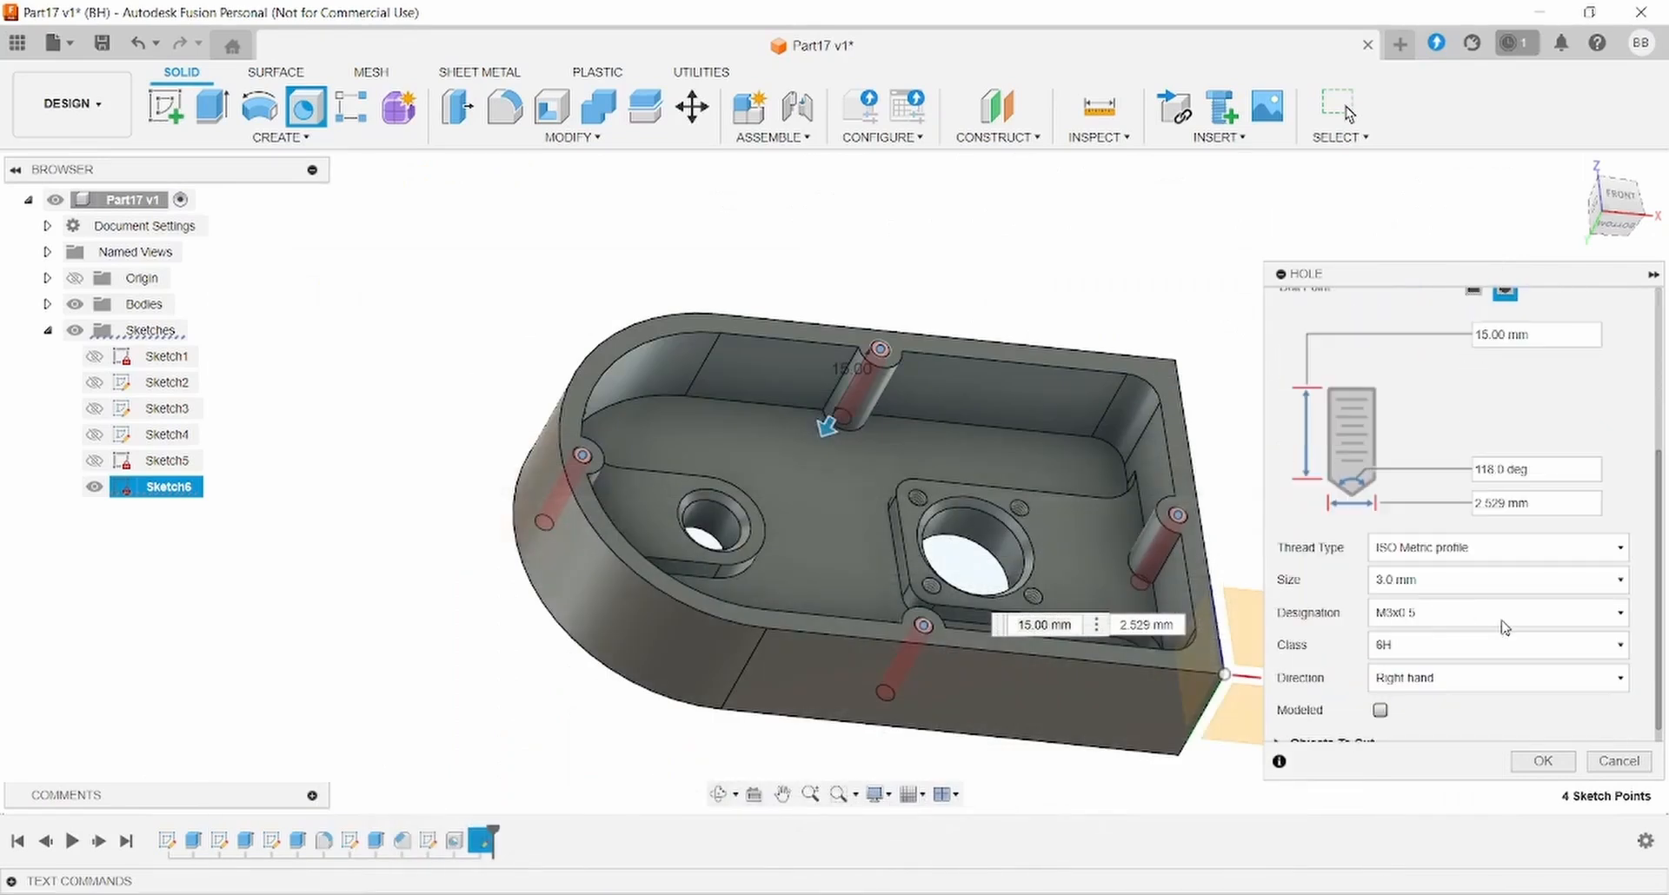
left_click(1462, 550)
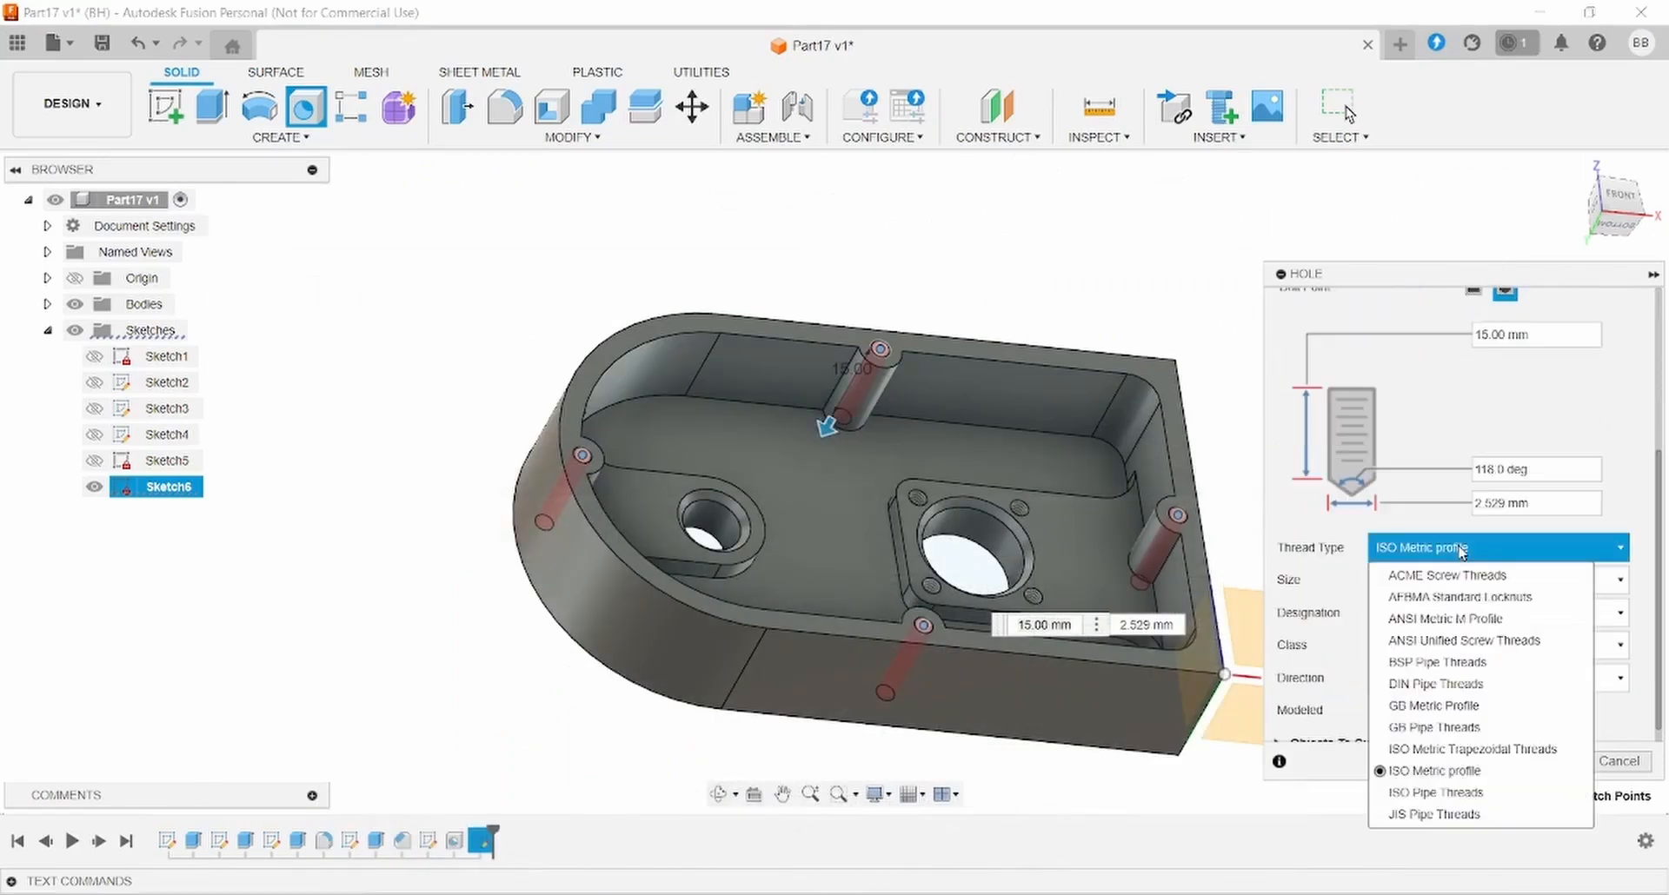
left_click(1462, 549)
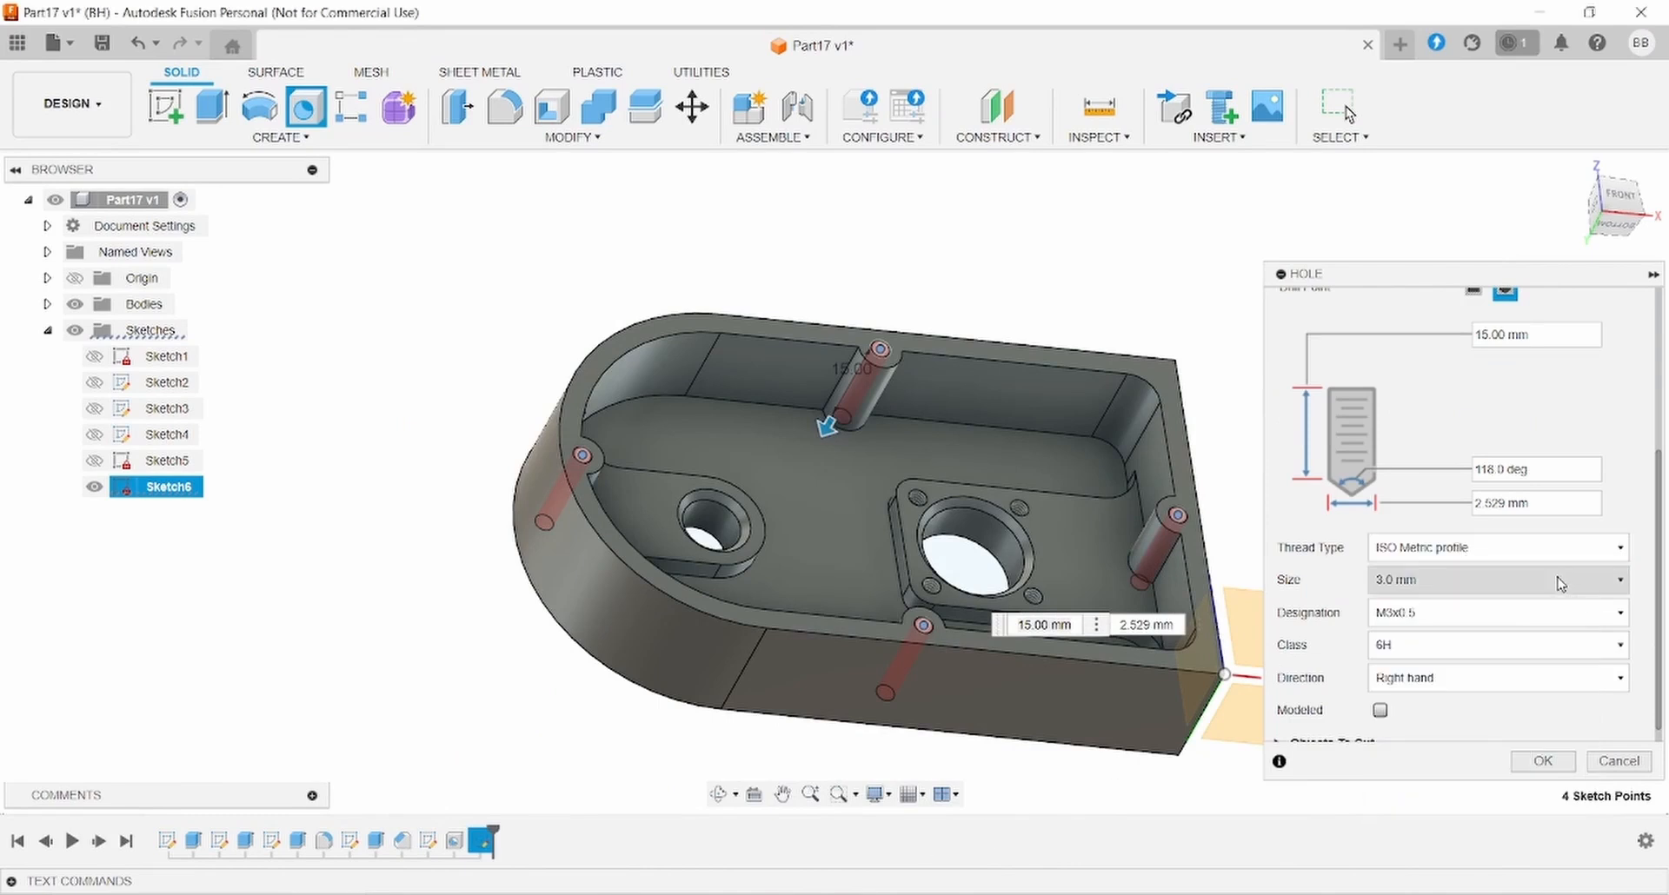
left_click(1477, 575)
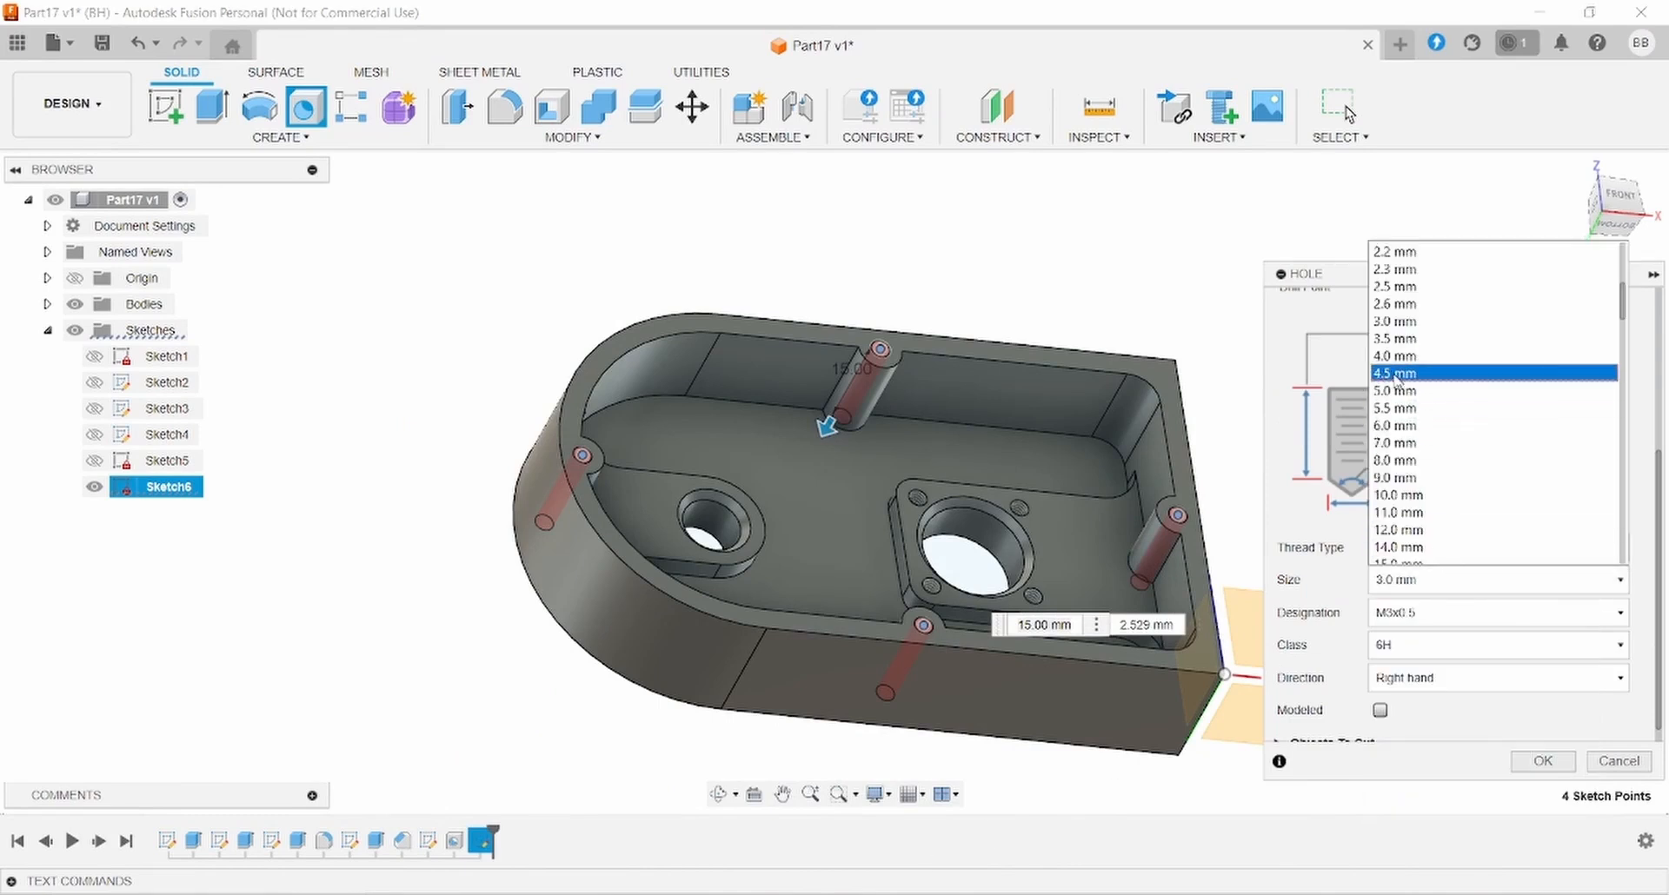
left_click(1393, 357)
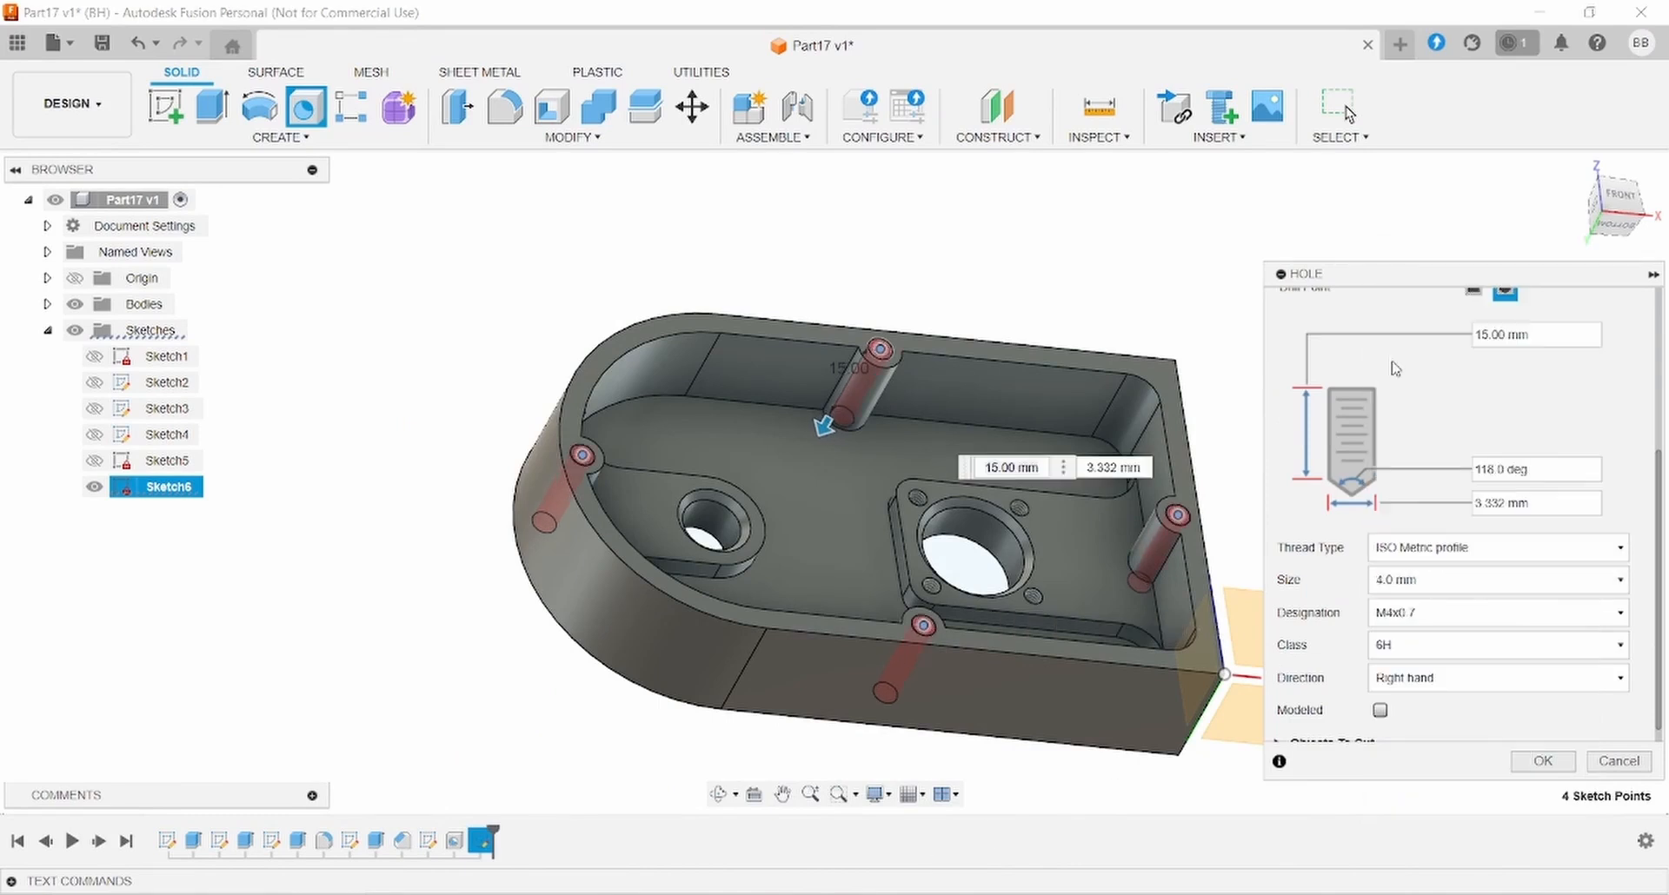
left_click(1423, 610)
left_click(1420, 663)
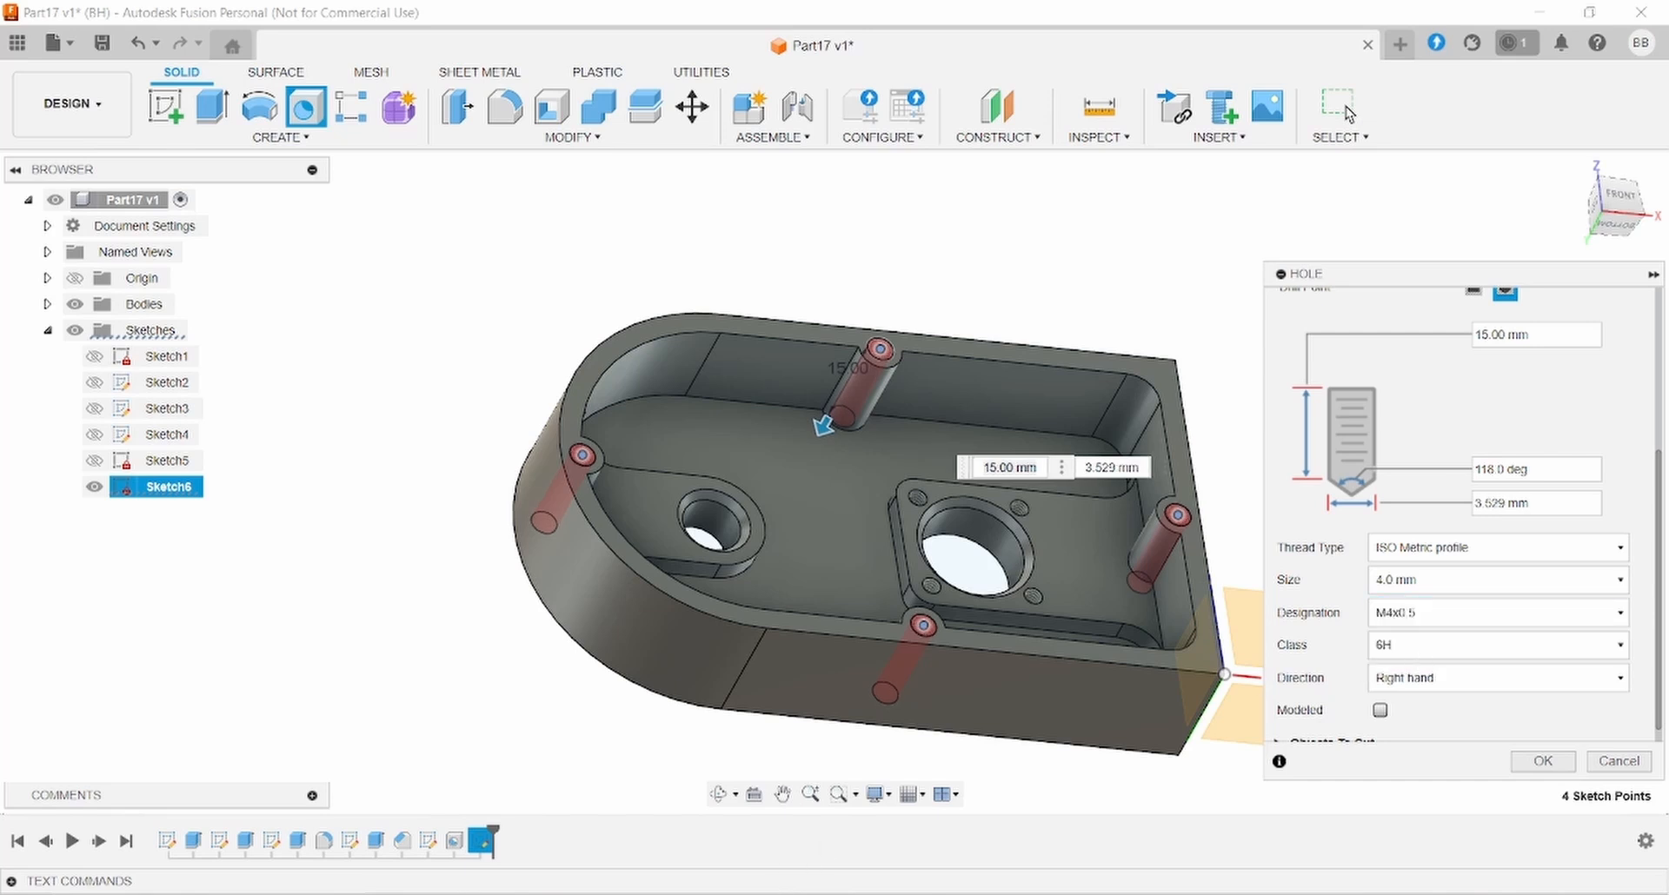
key("alt+Tab")
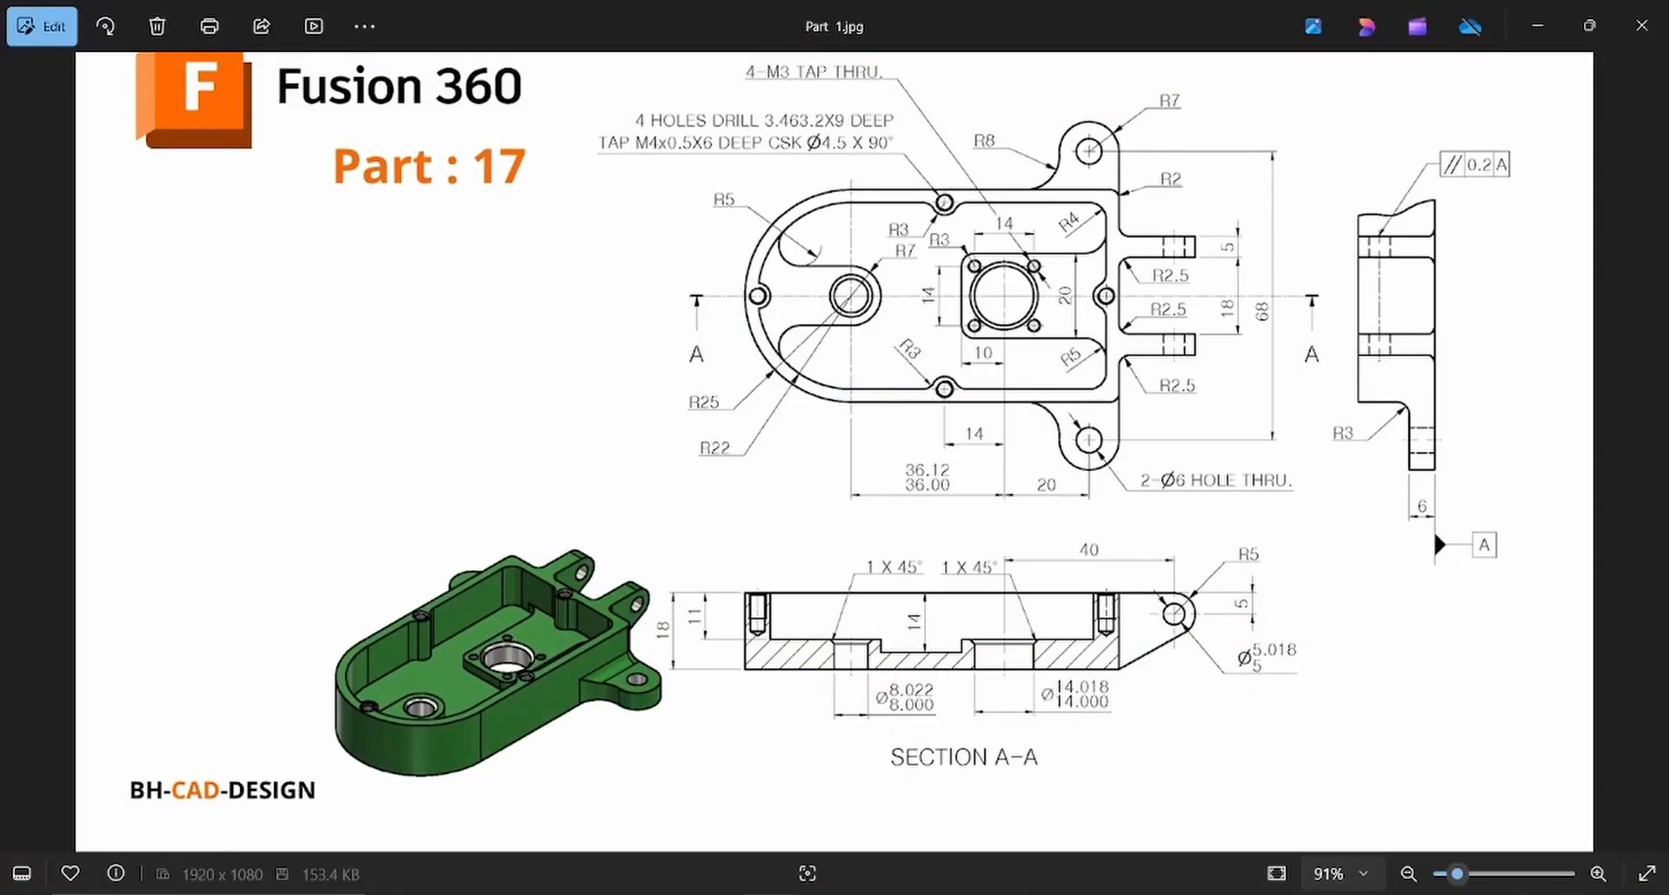
key("alt+Tab")
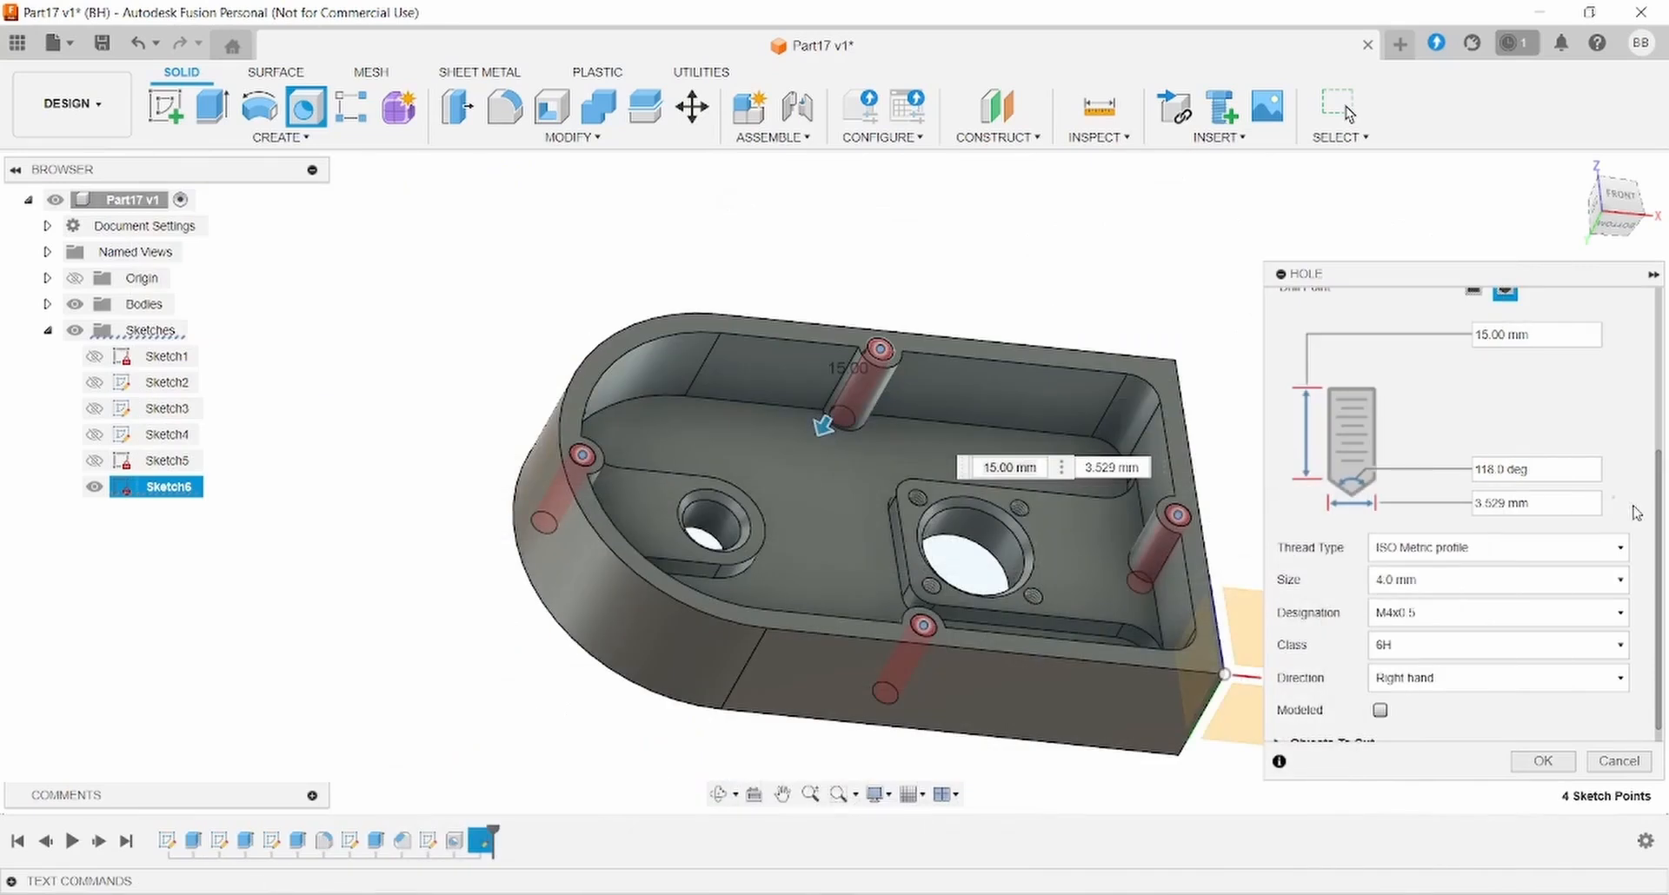
scroll(1634, 512, "up", 1)
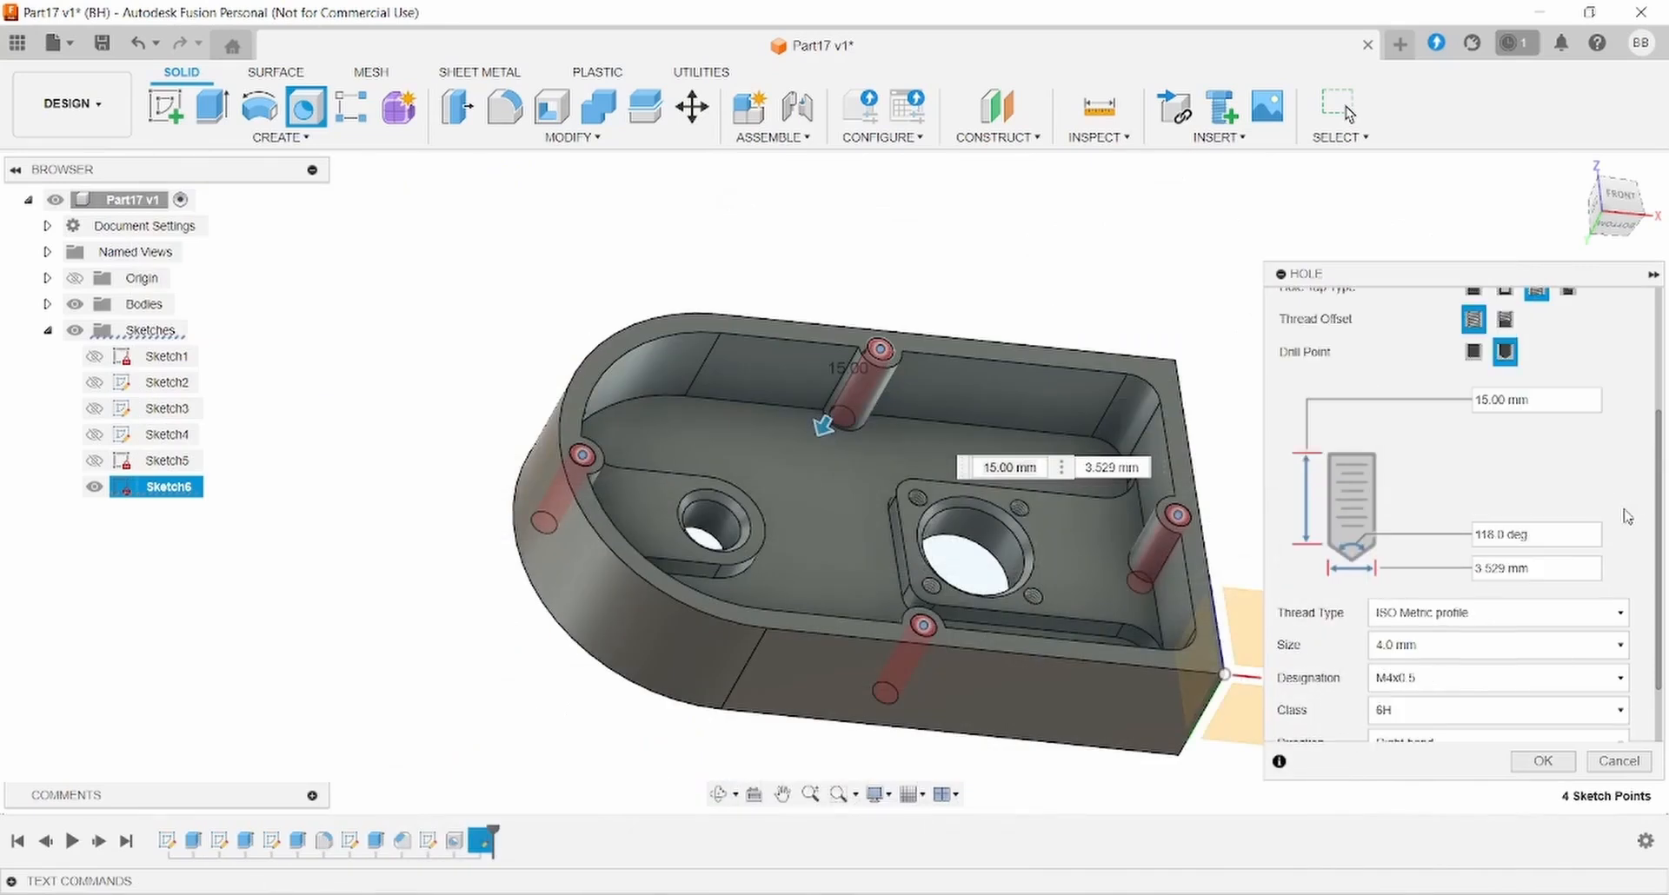
scroll(1627, 517, "down", 2)
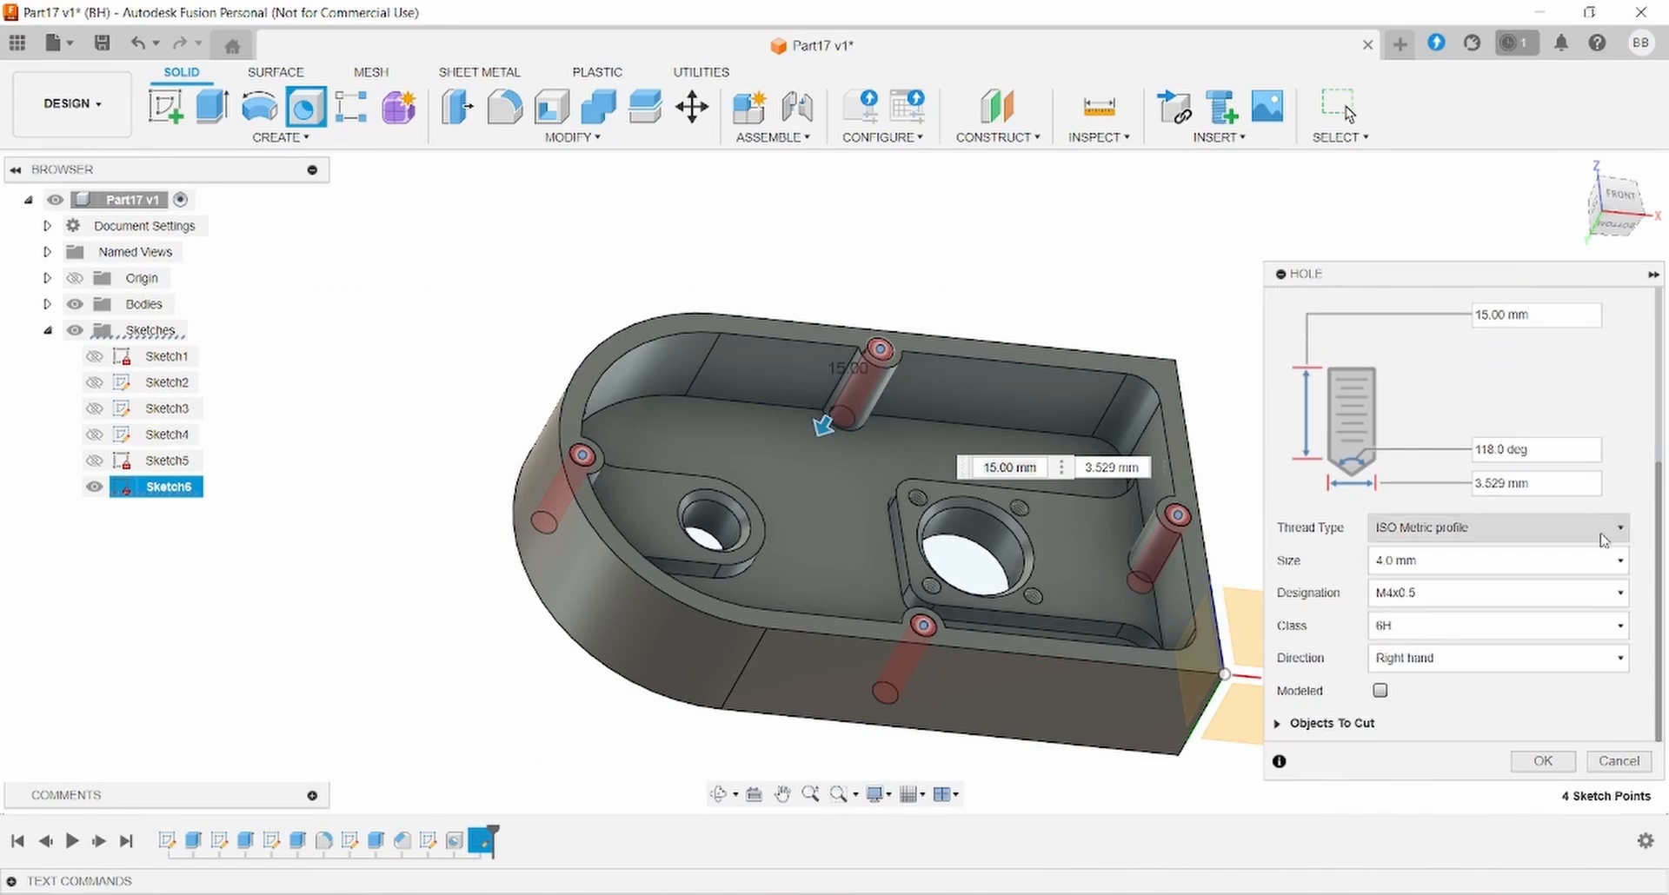
left_click(1544, 761)
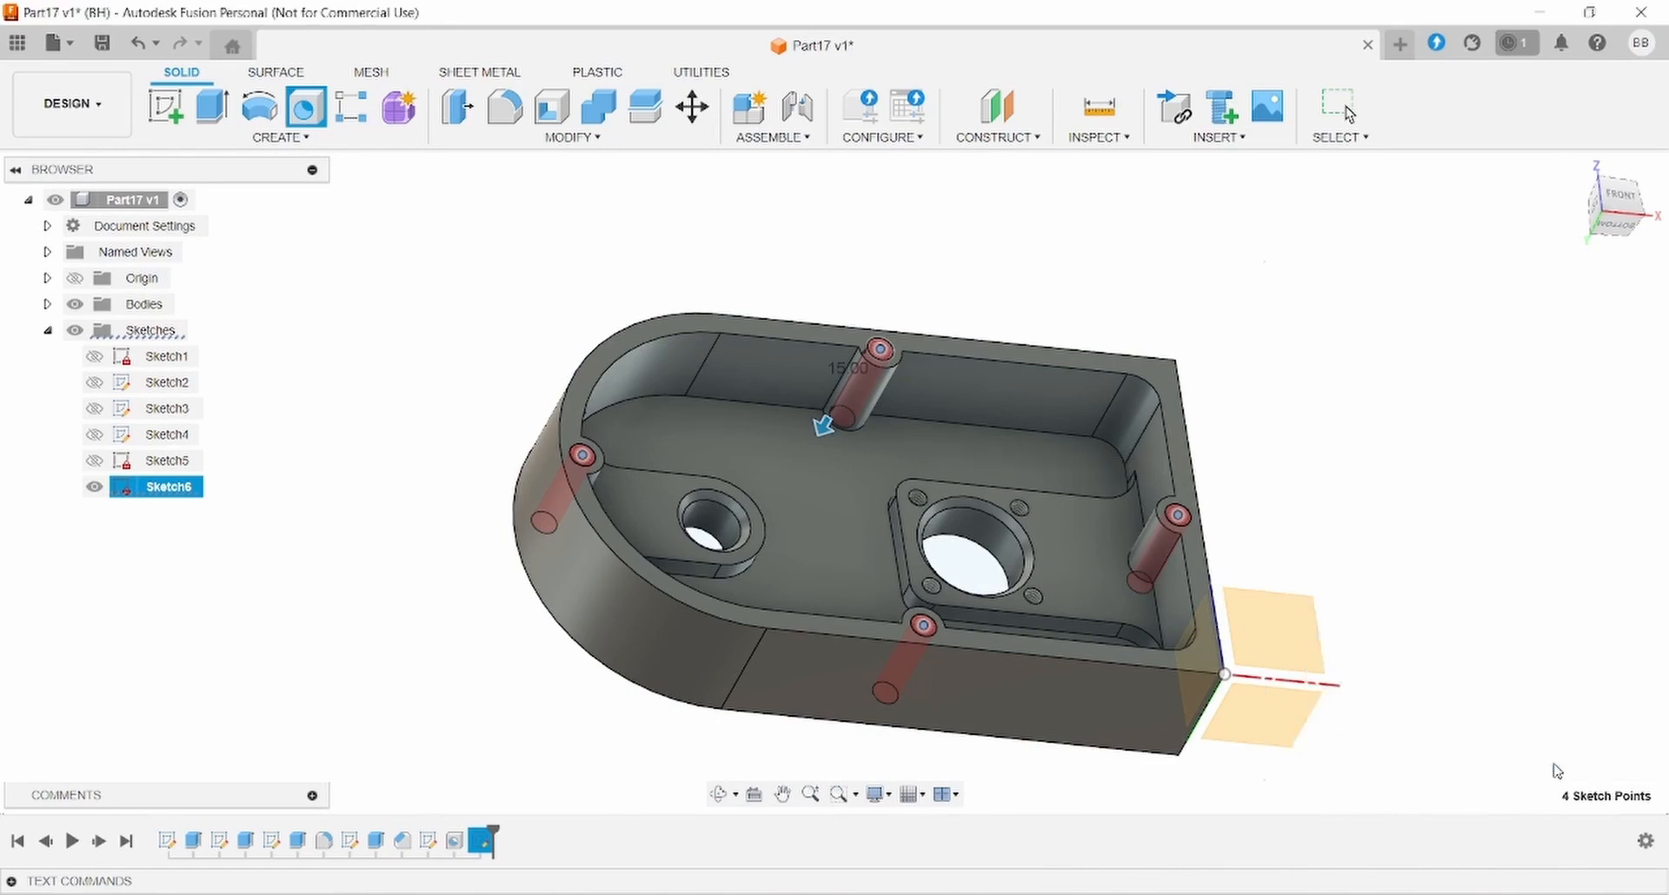
middle_click_drag(1394, 560, 1383, 643, "shift")
left_click(872, 894)
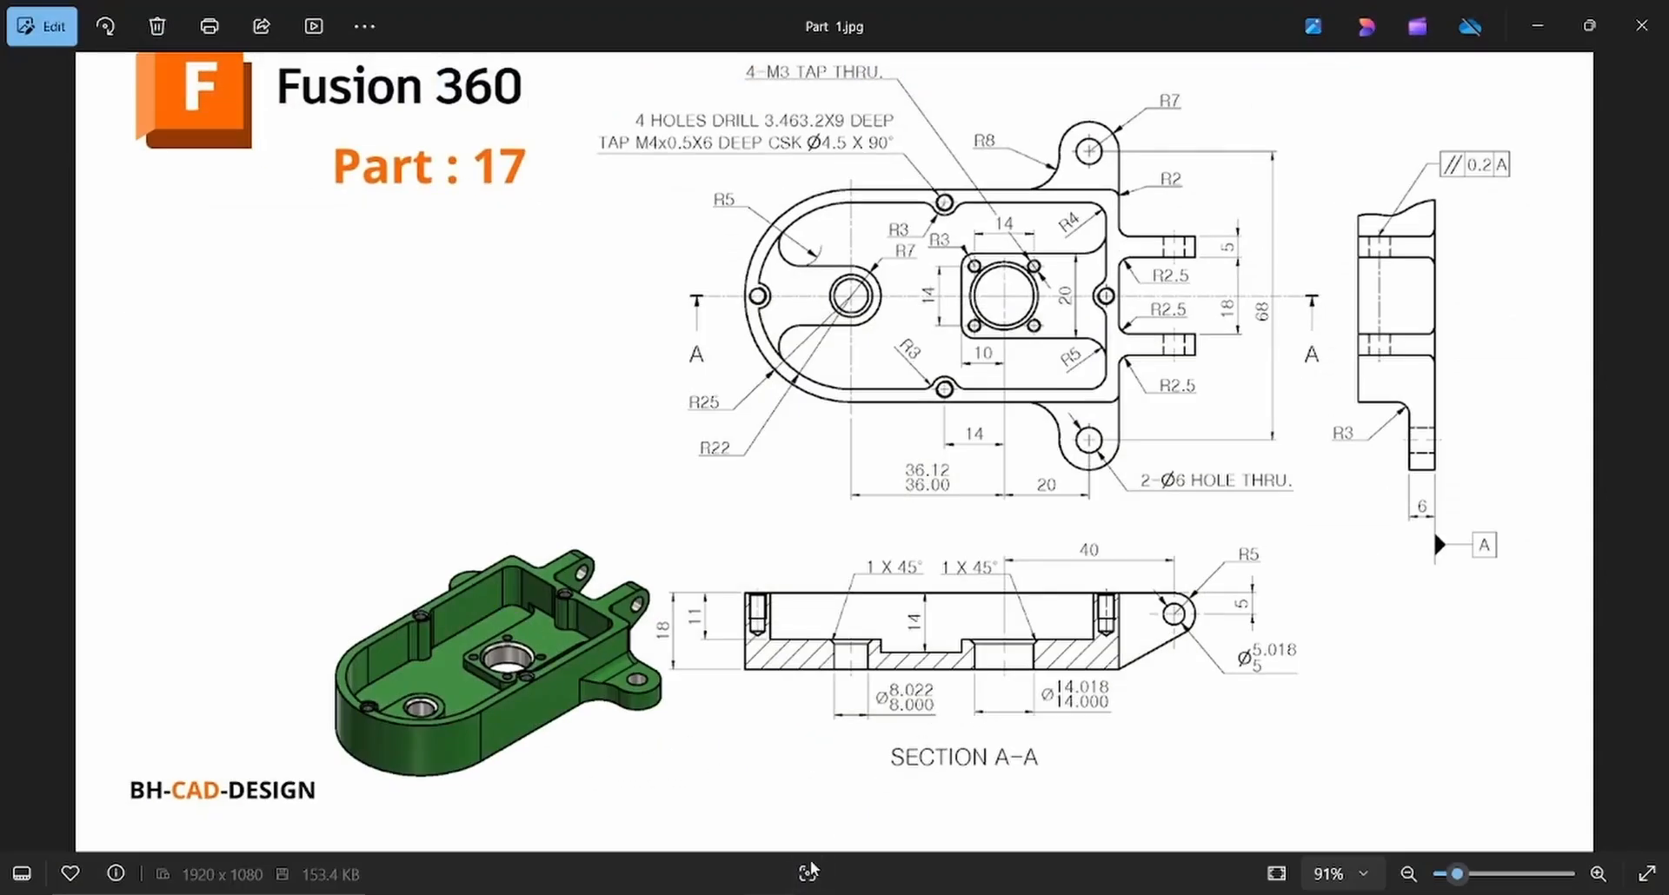
left_click(872, 894)
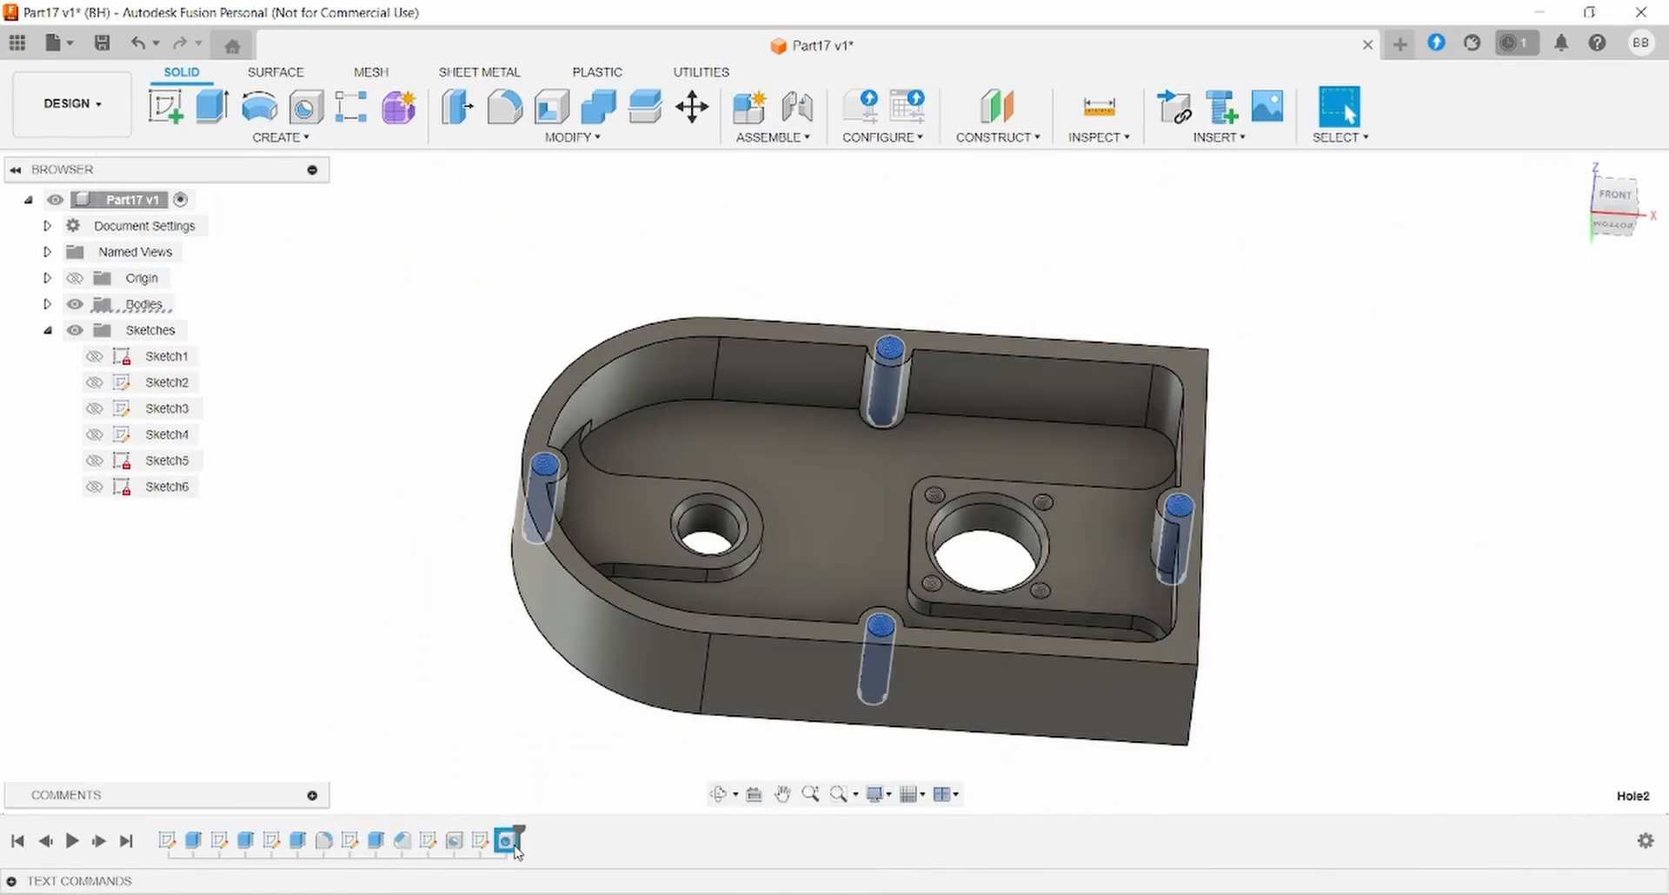
- Edit Hole2 so the four M4x0.5 wall holes are 6 mm deep instead of 15 mm
right_click(508, 840)
left_click(570, 635)
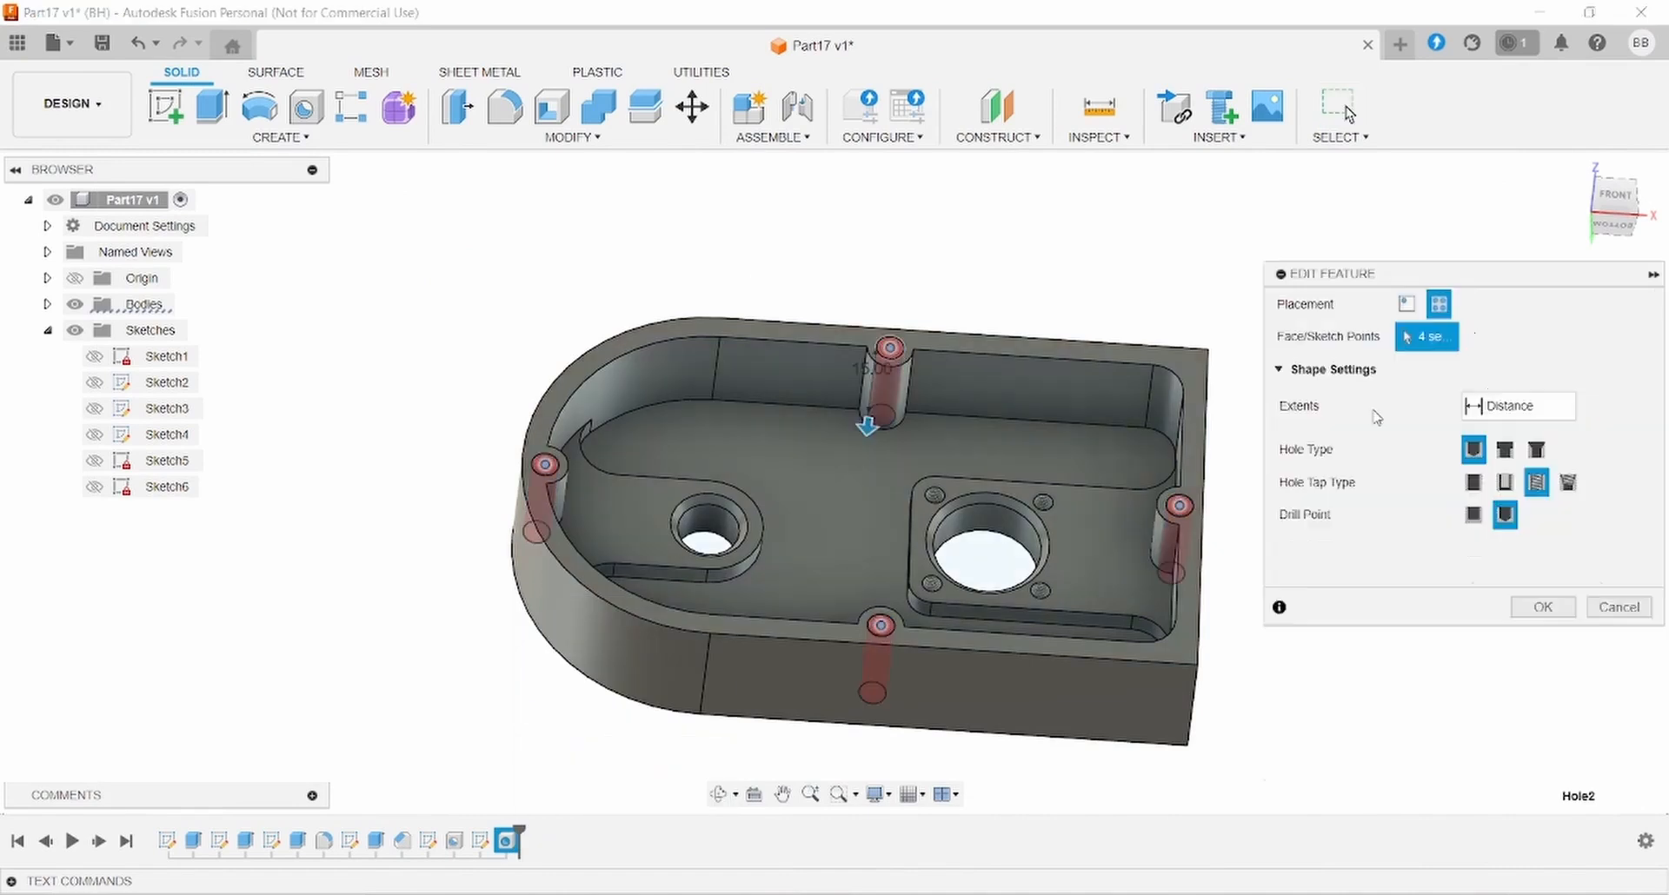
scroll(1580, 487, "down", 3)
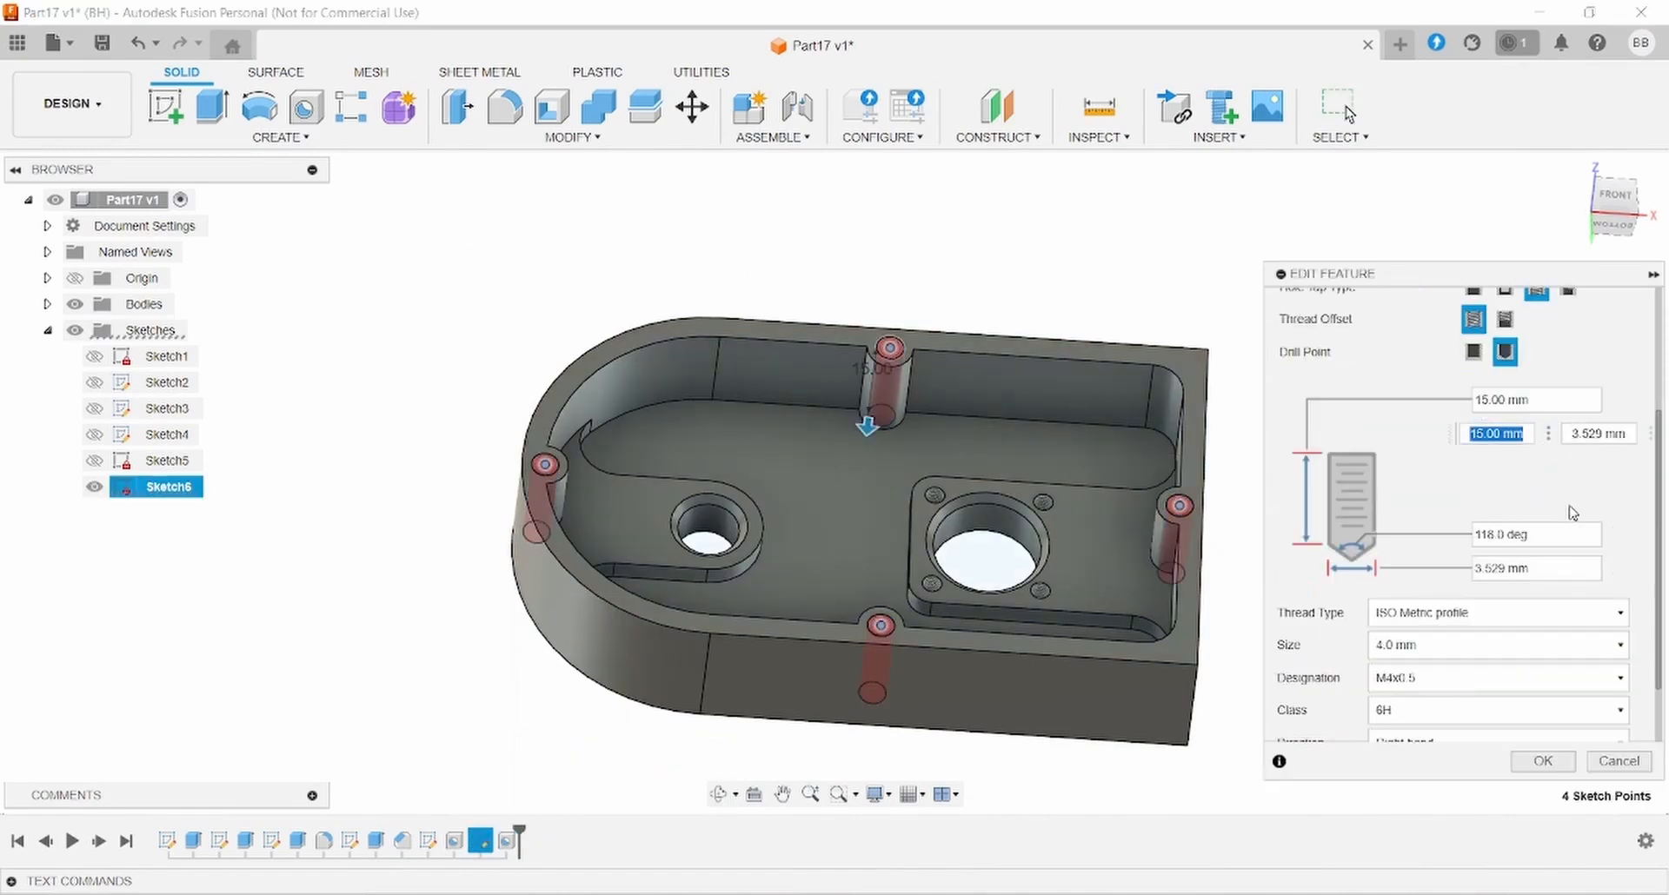
left_click(1629, 509)
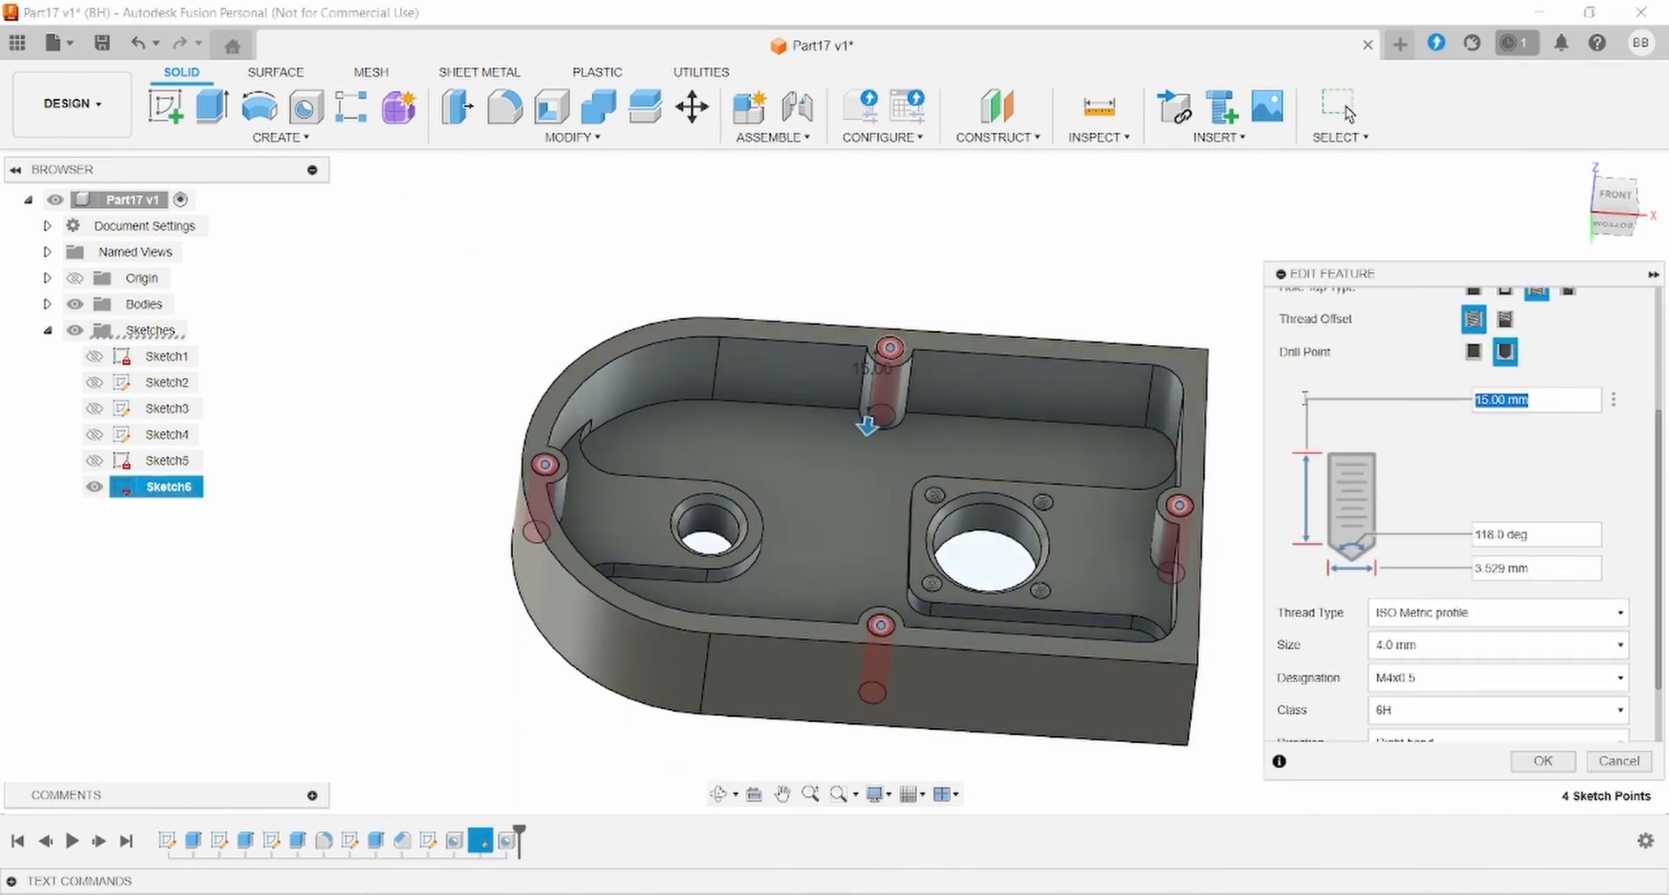
left_click(1537, 762)
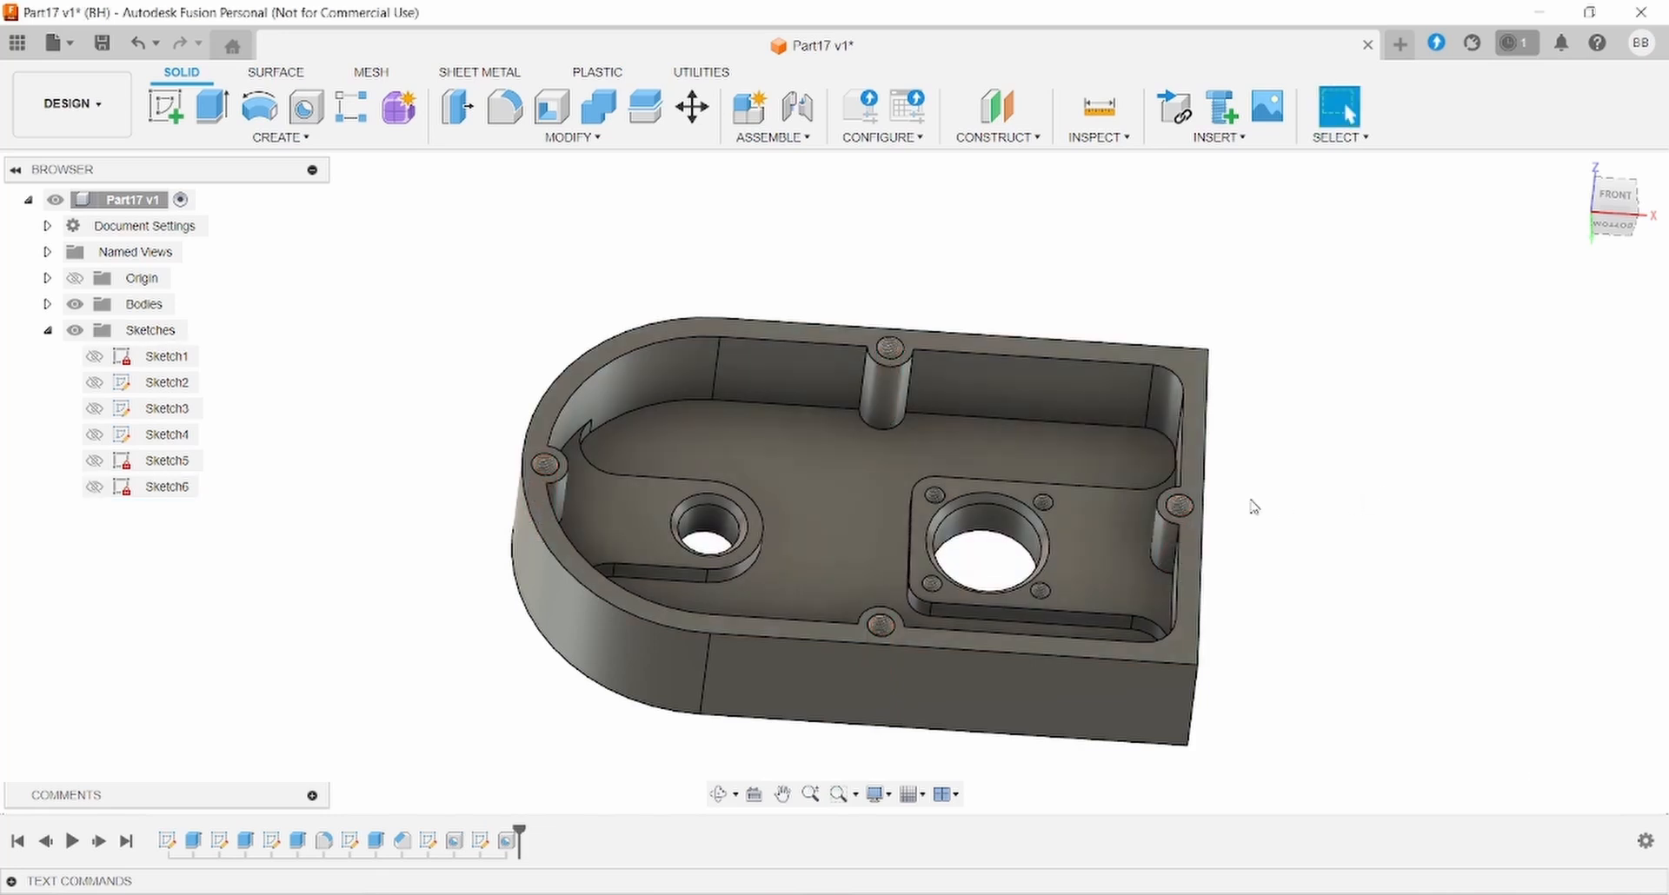
middle_click_drag(1252, 507, 1241, 624, "shift")
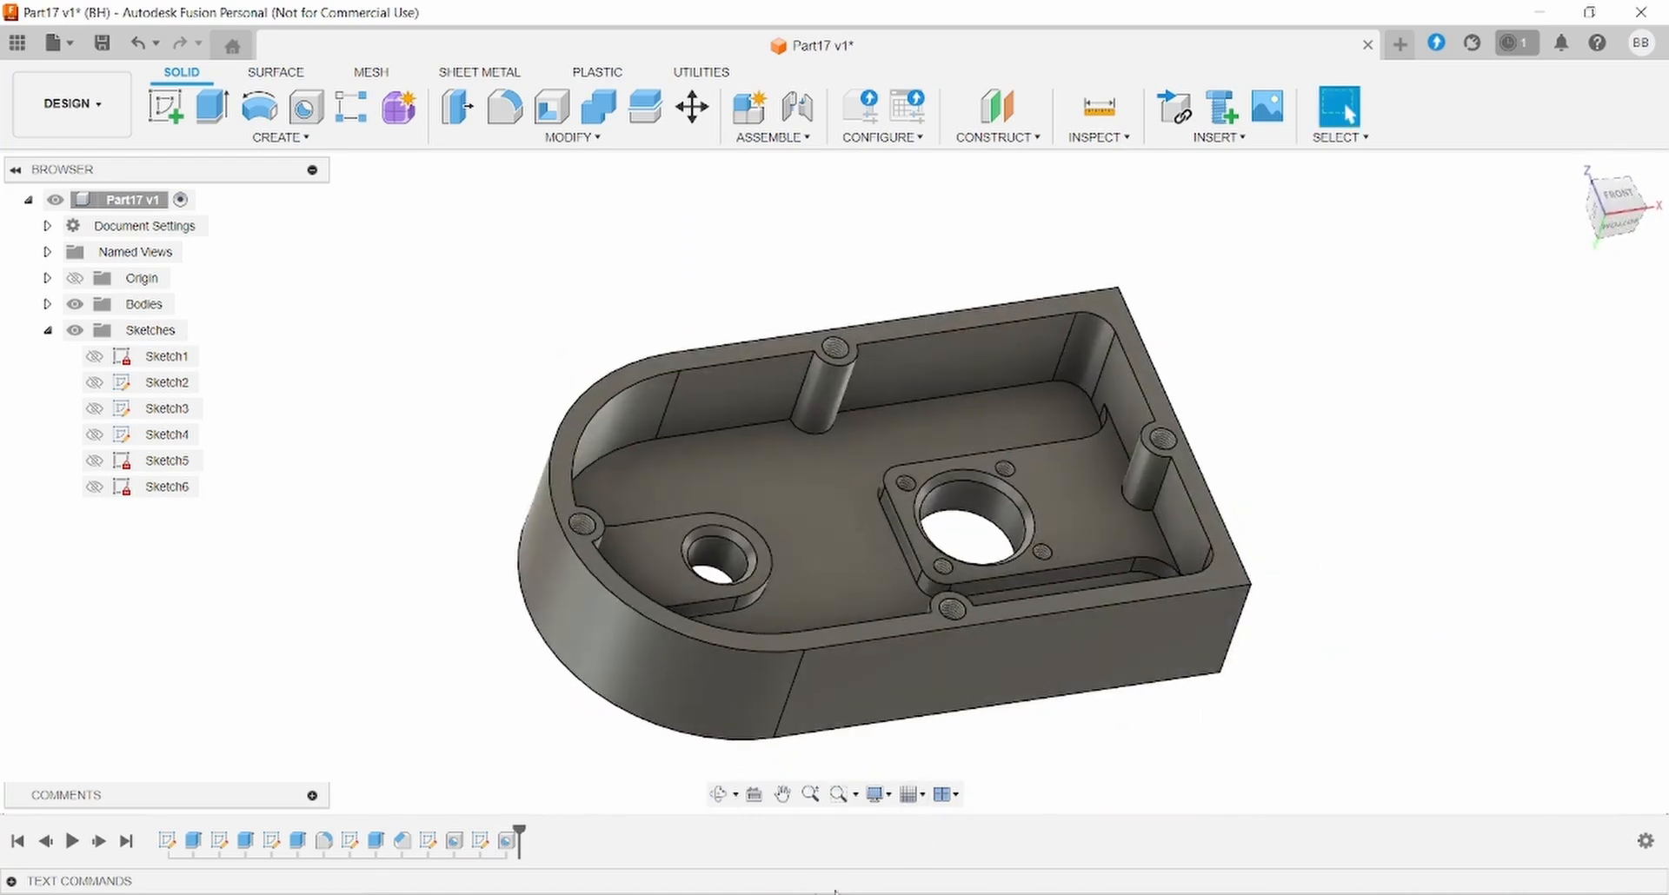
left_click(834, 893)
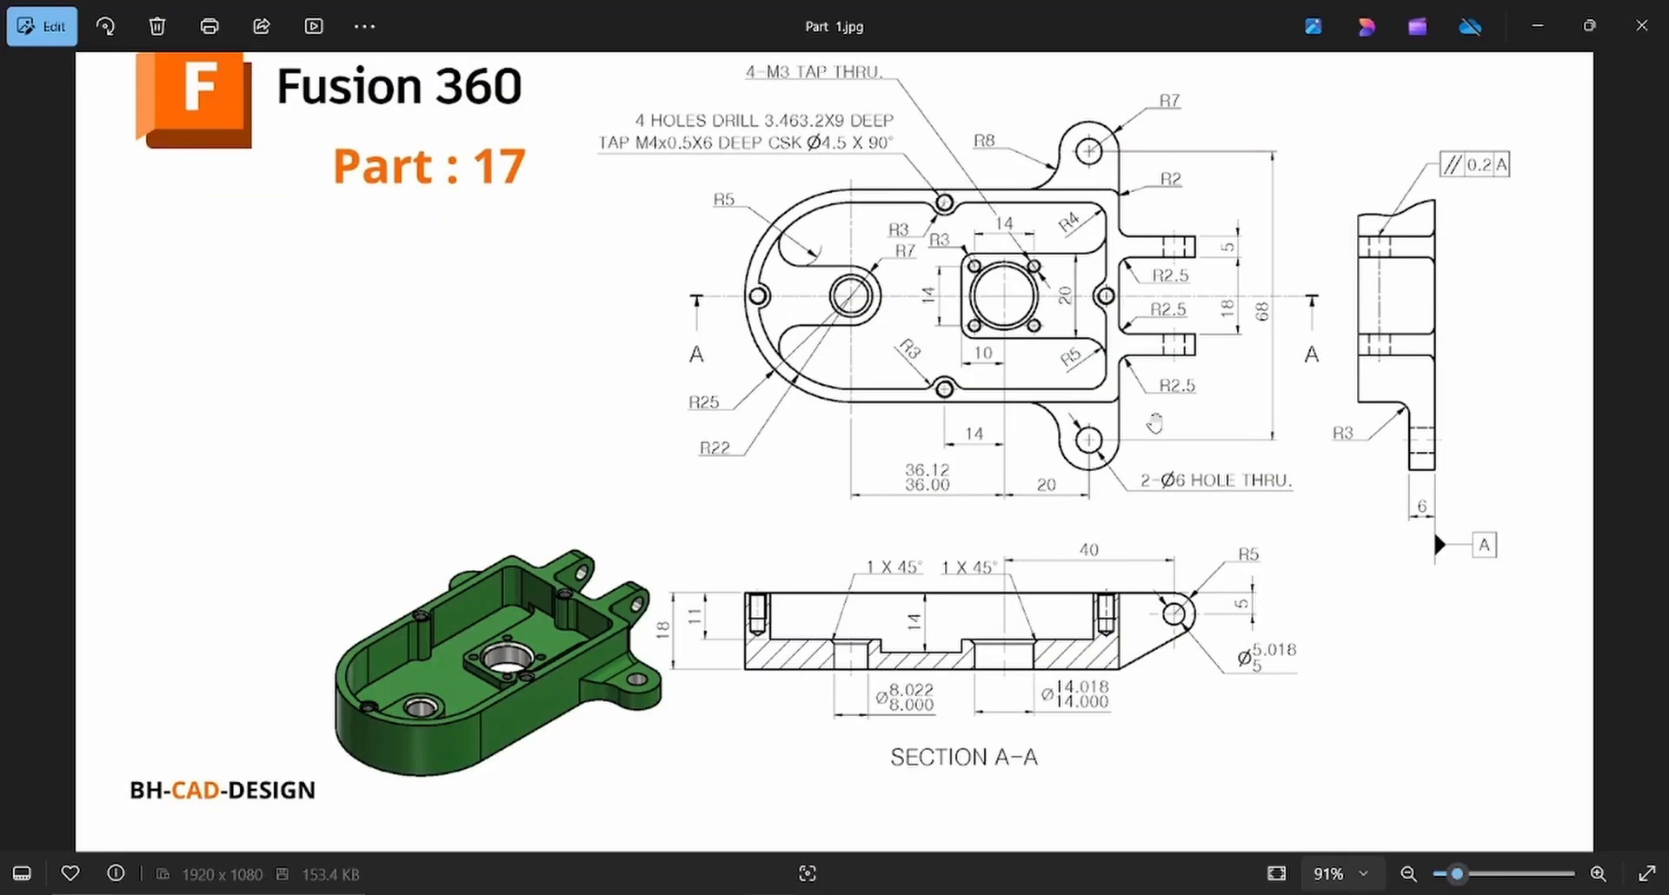
left_click(830, 893)
middle_click_drag(399, 245, 1141, 577, "shift")
left_click(1141, 576)
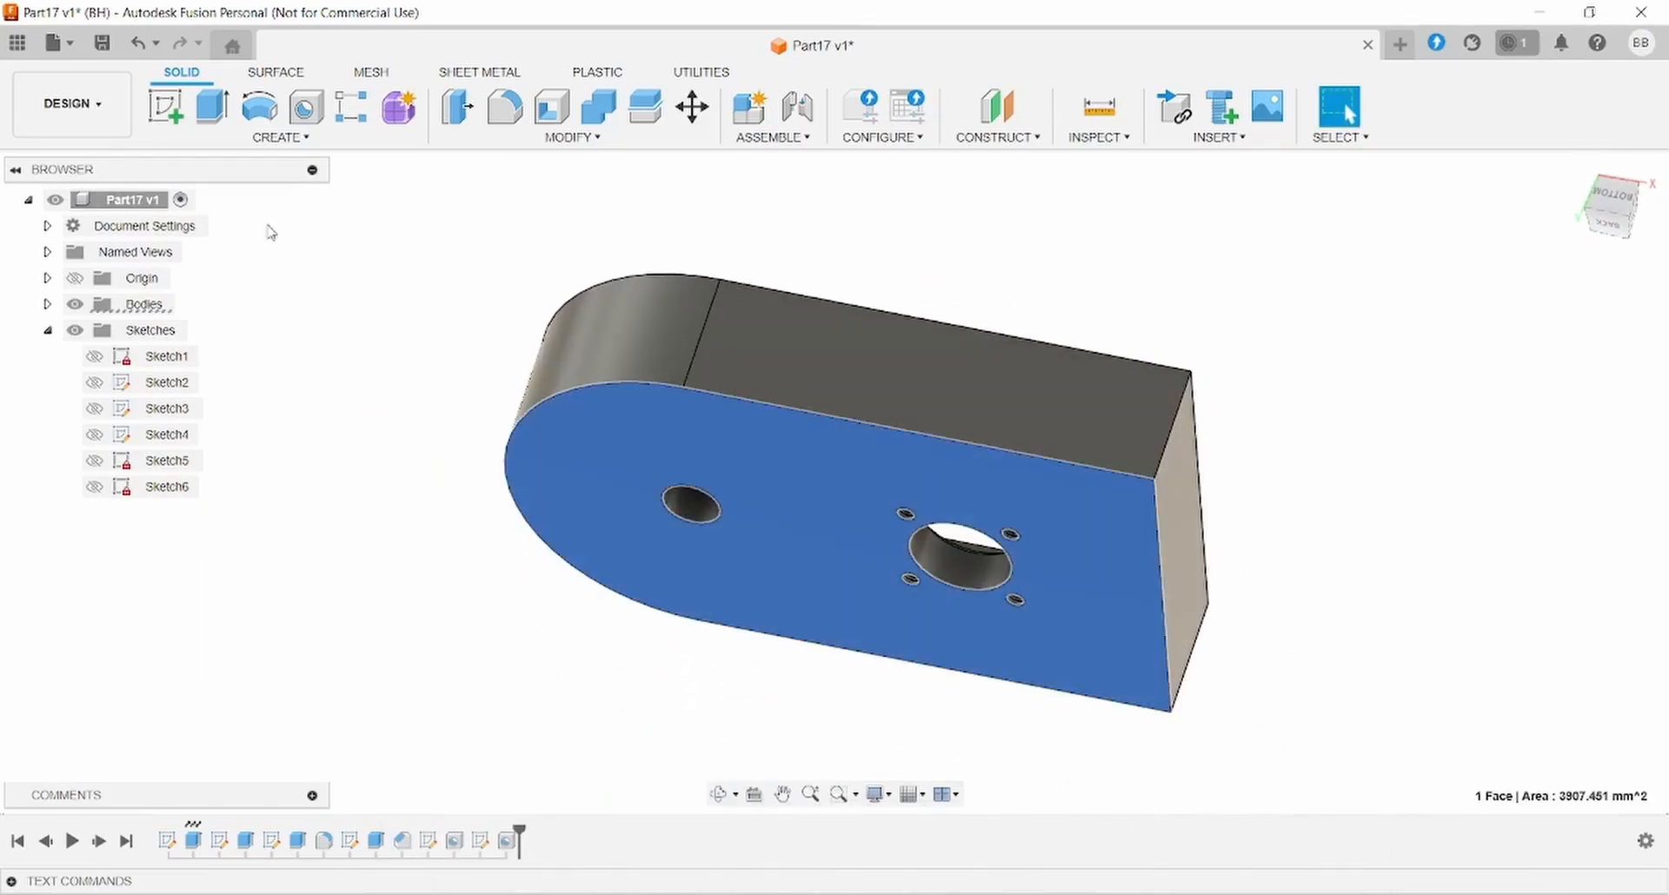
- Sketch on the bottom face a vertical line rising from the plate's upper-right corner
left_click(166, 106)
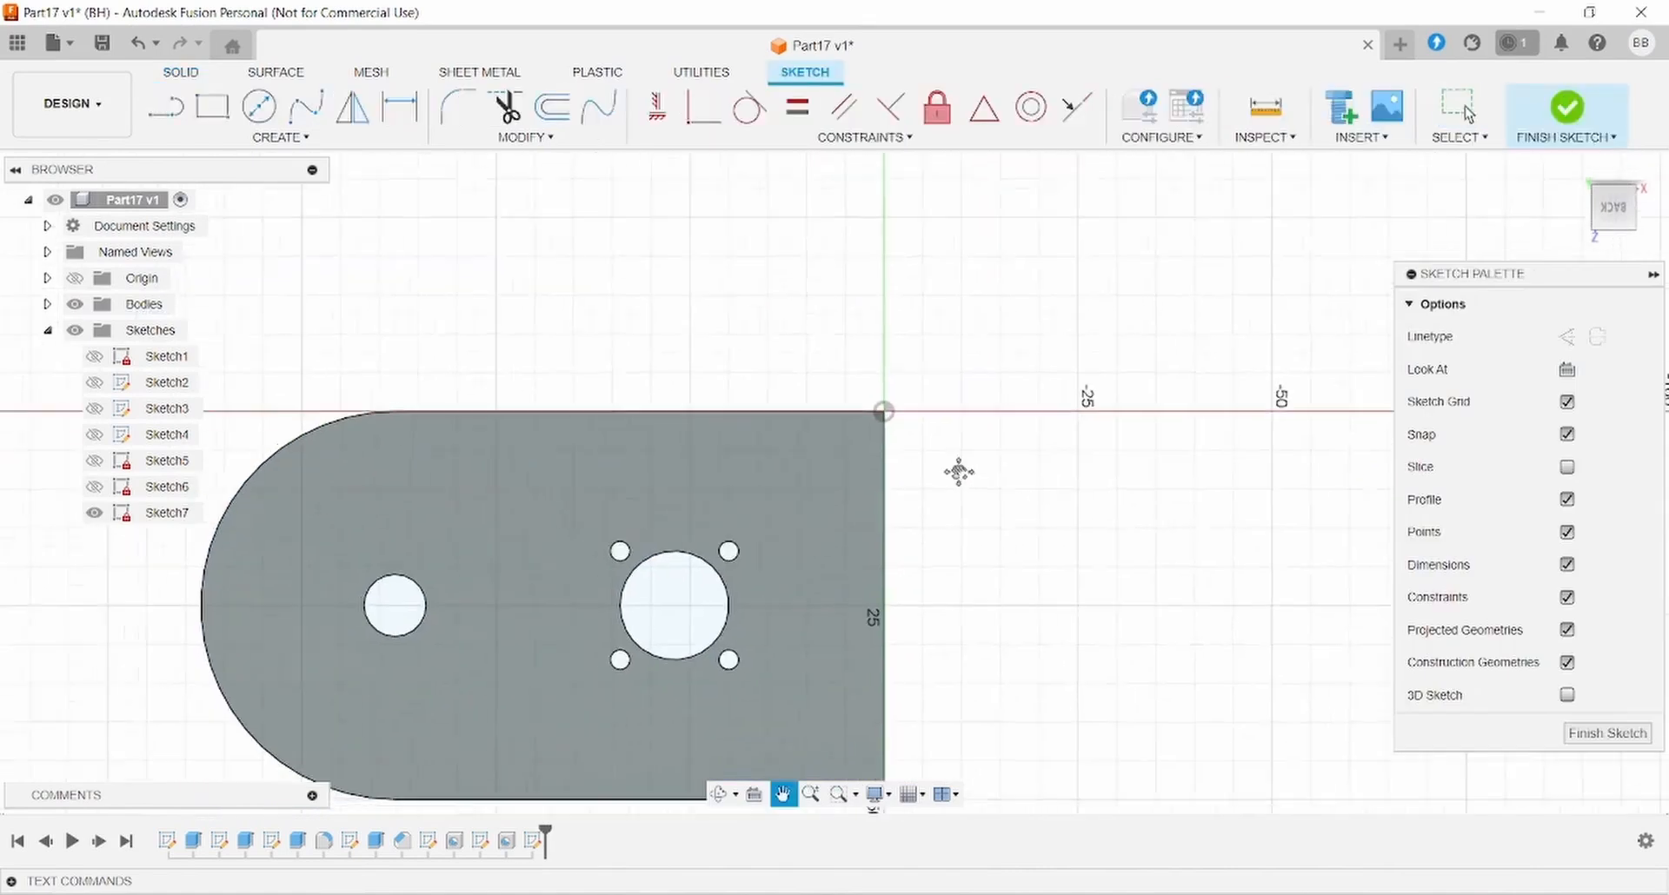
key("l")
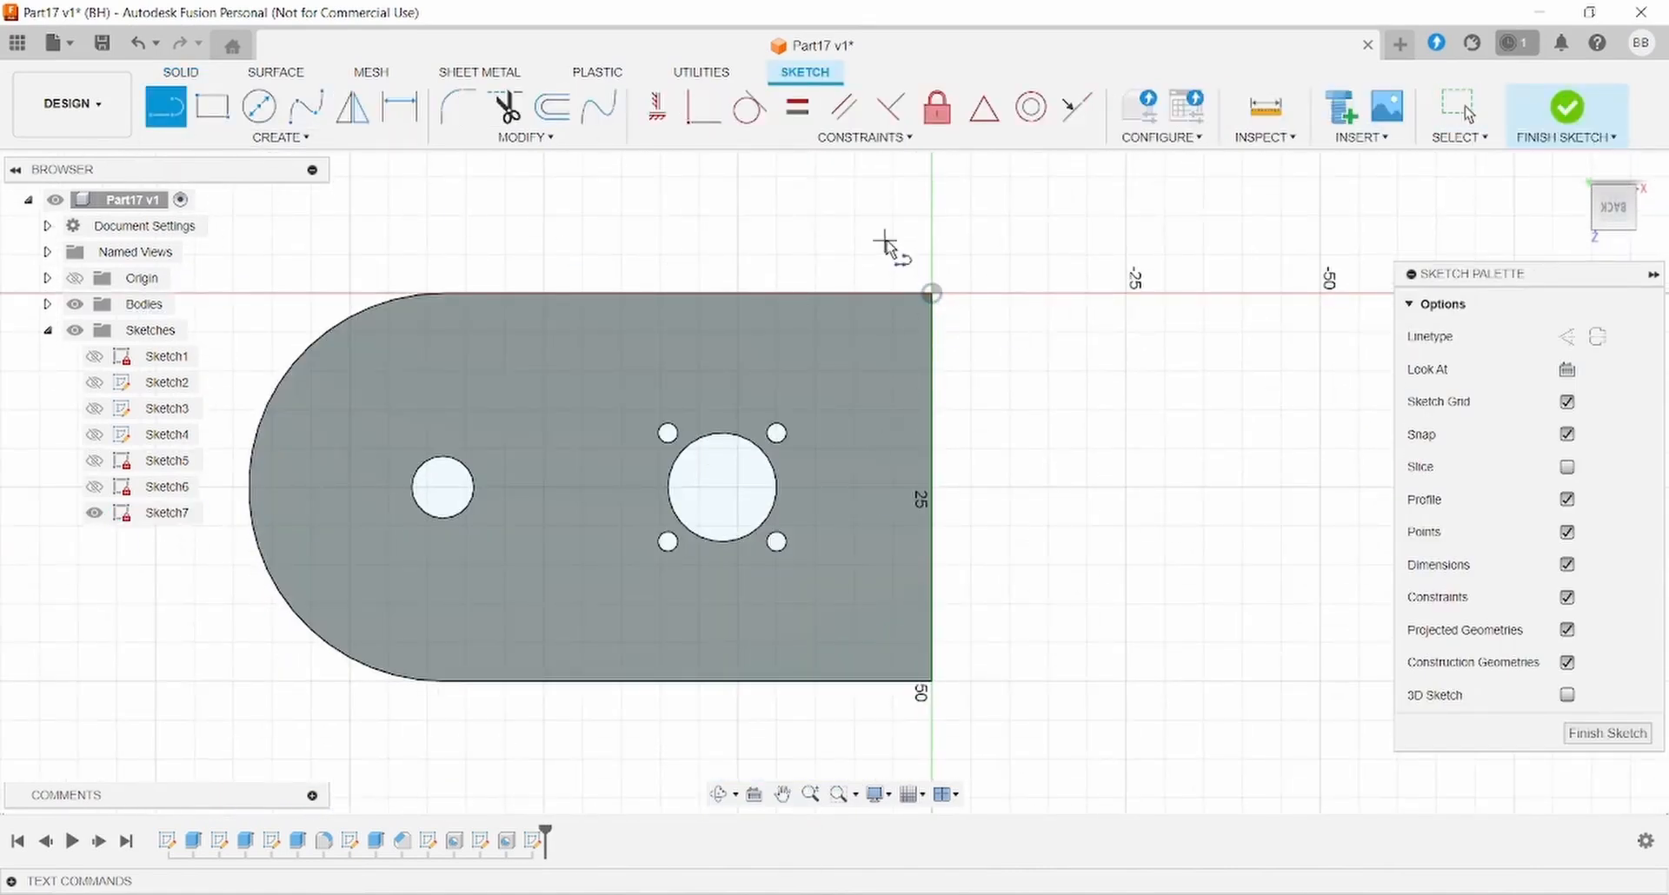
left_click(931, 293)
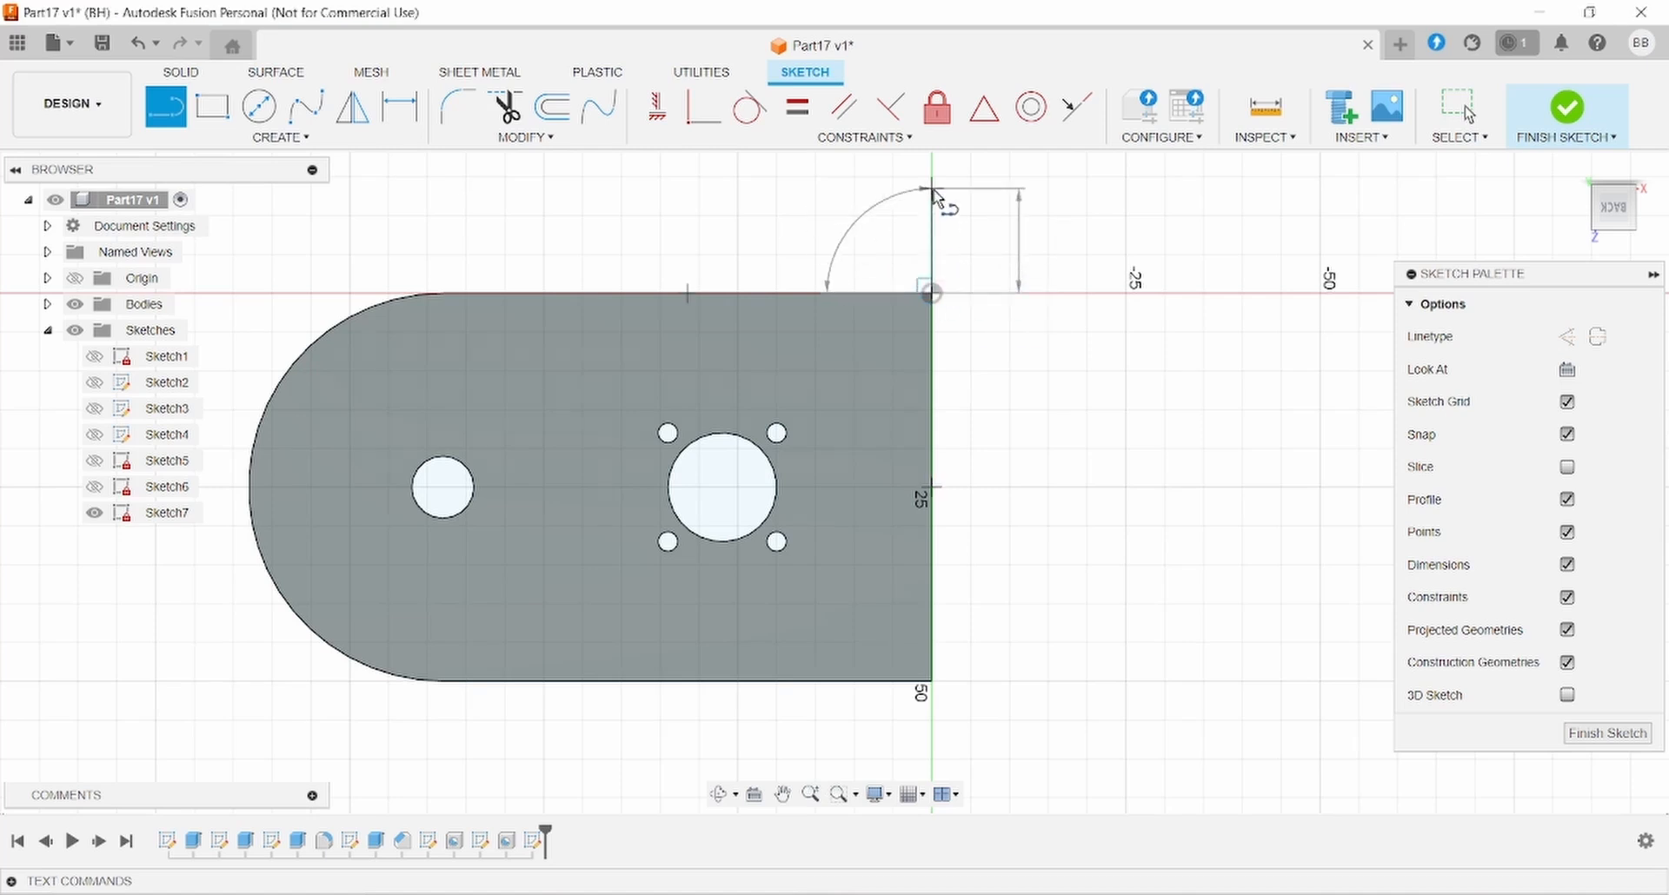
left_click(931, 188)
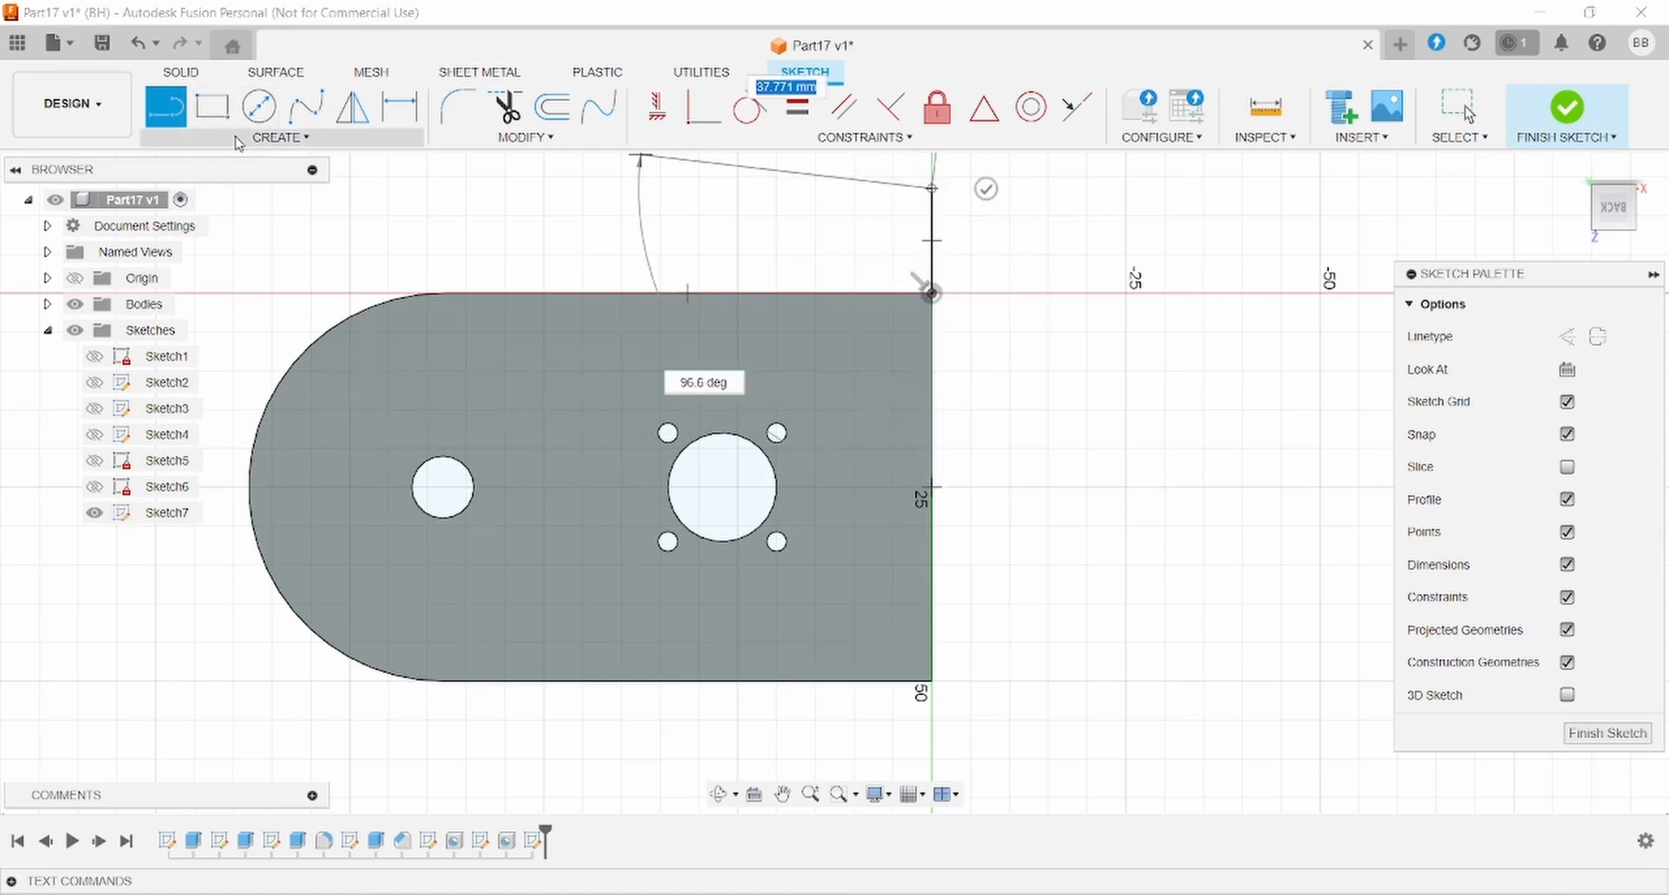
- Cap the vertical line with a three-point arc for the tab end
left_click(239, 139)
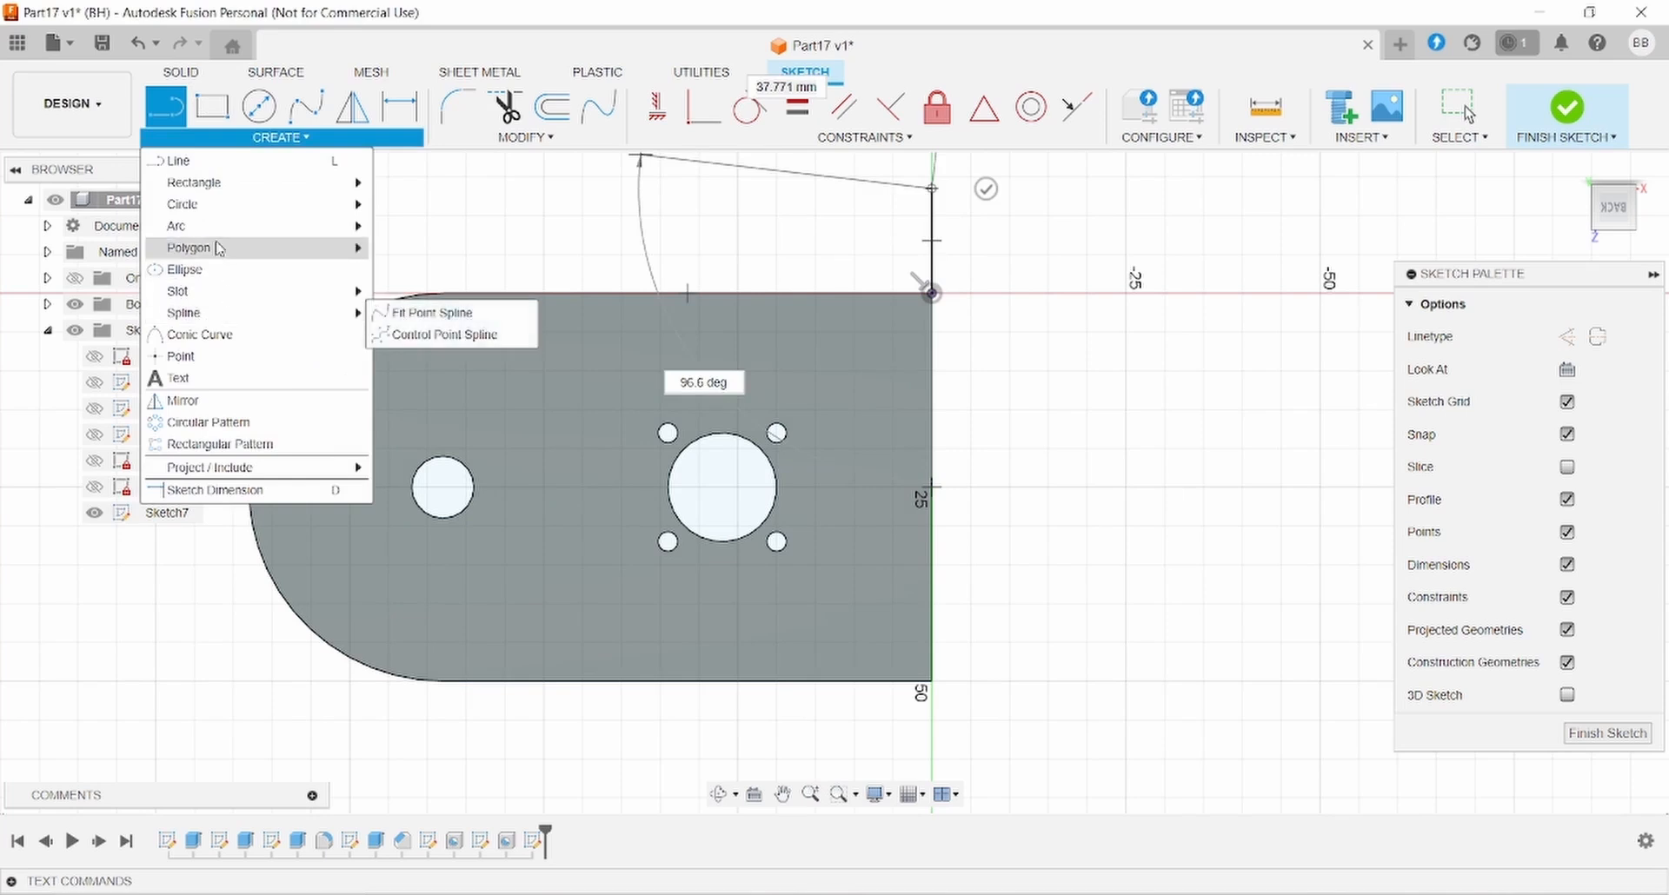
mouse_move(217, 225)
left_click(407, 224)
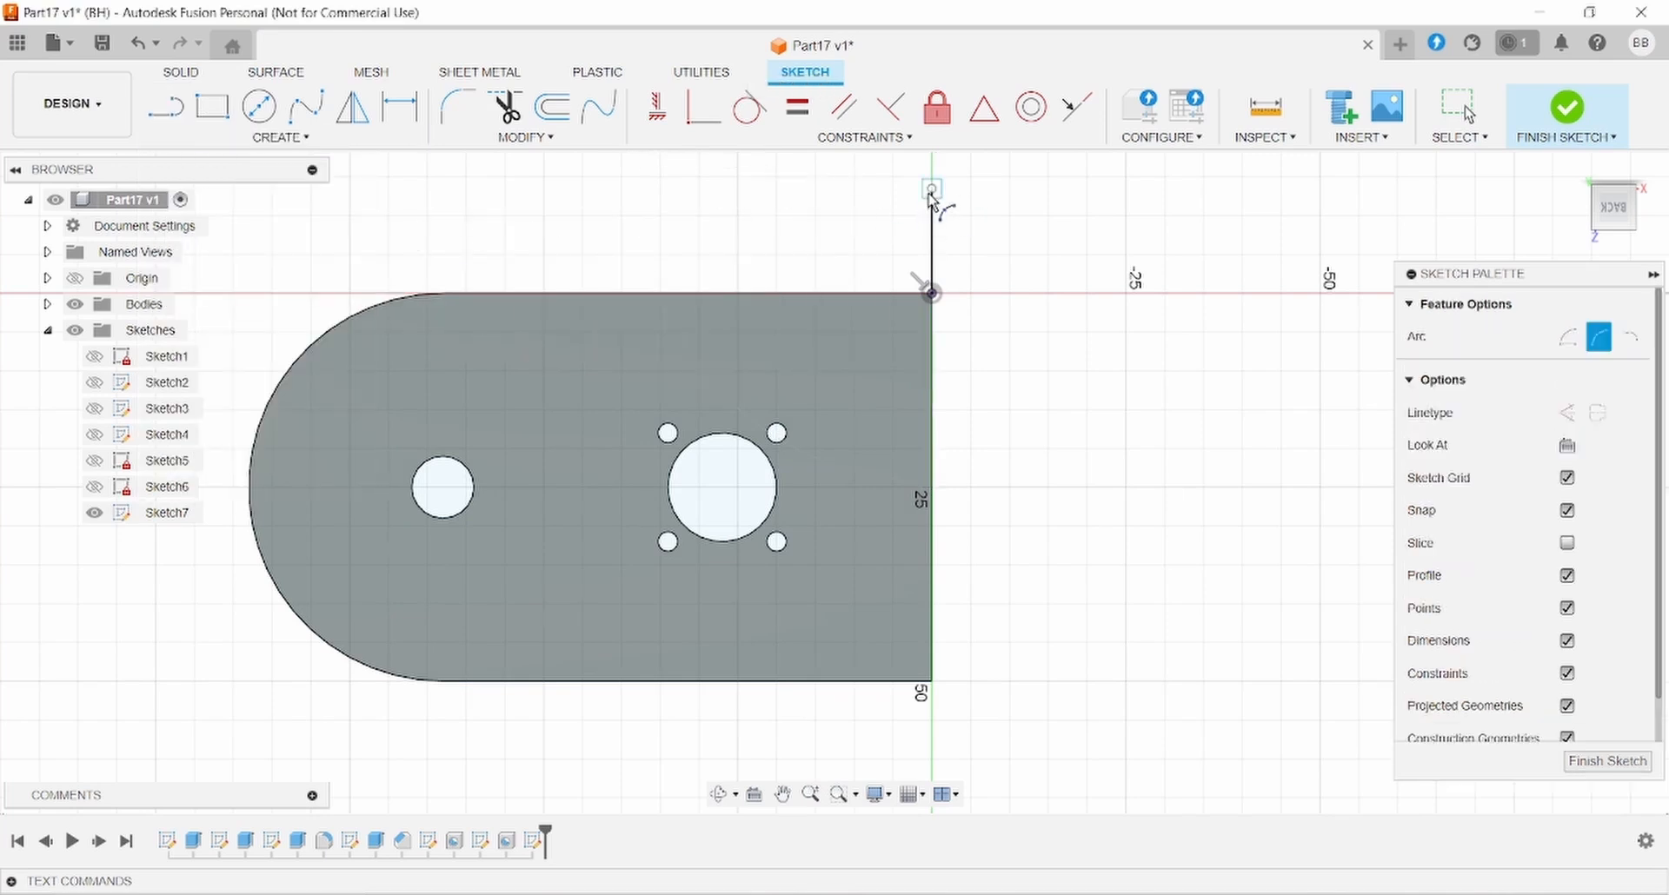
left_click(931, 189)
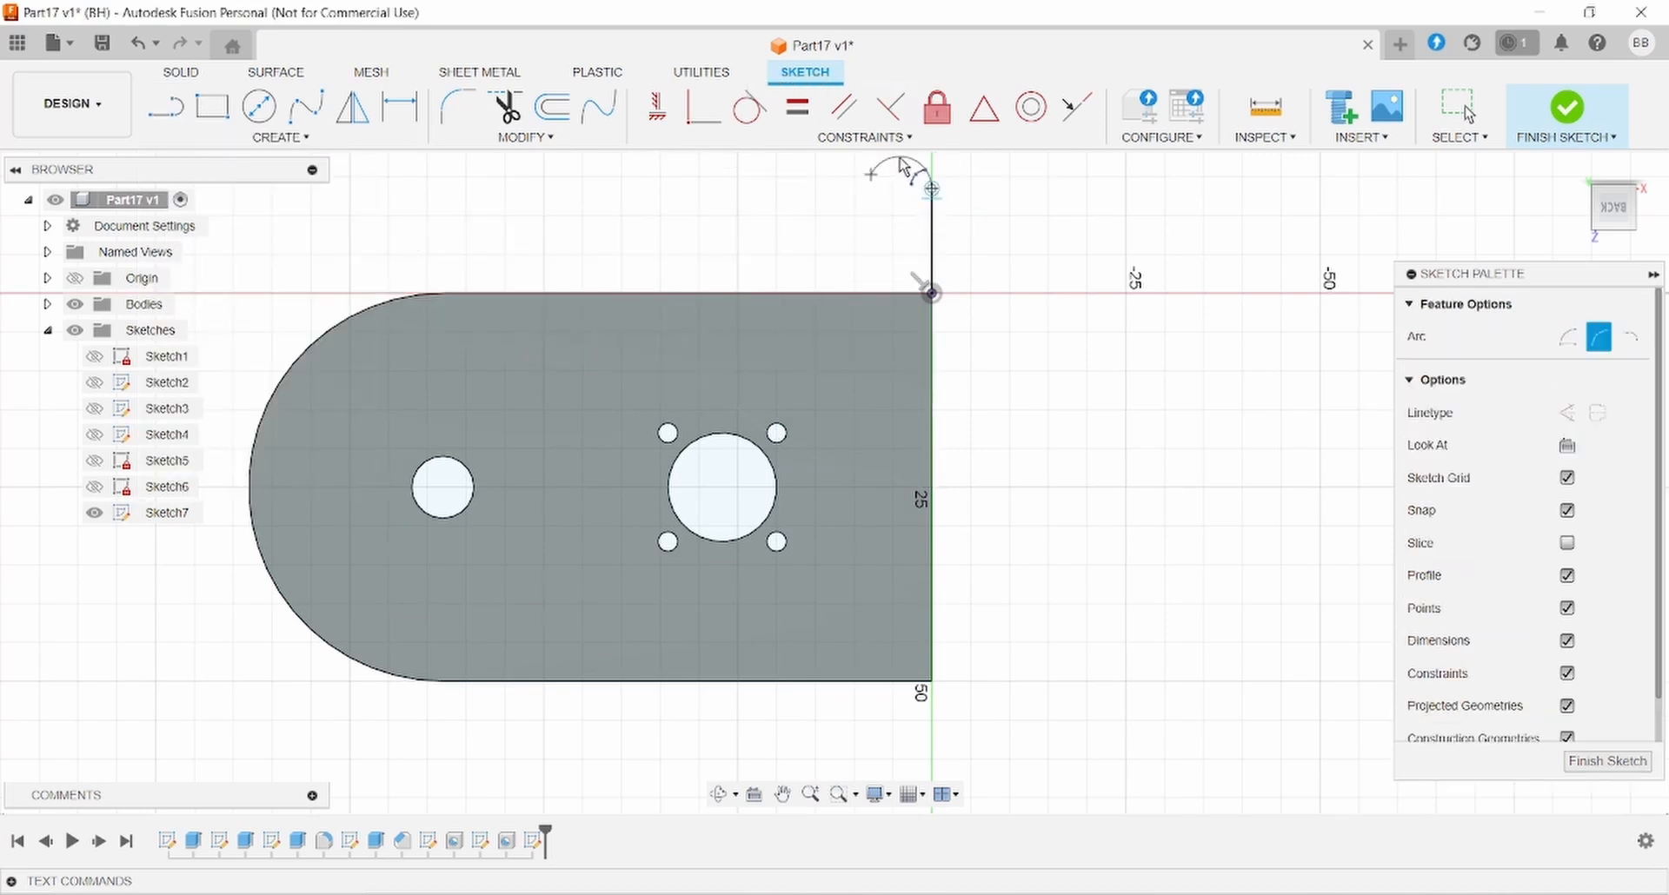
left_click(900, 159)
left_click(166, 107)
- Draw the tab's left side down to the plate edge and make the arc tangent to it
scroll(862, 177, "down", 1)
middle_click_drag(862, 176, 911, 228)
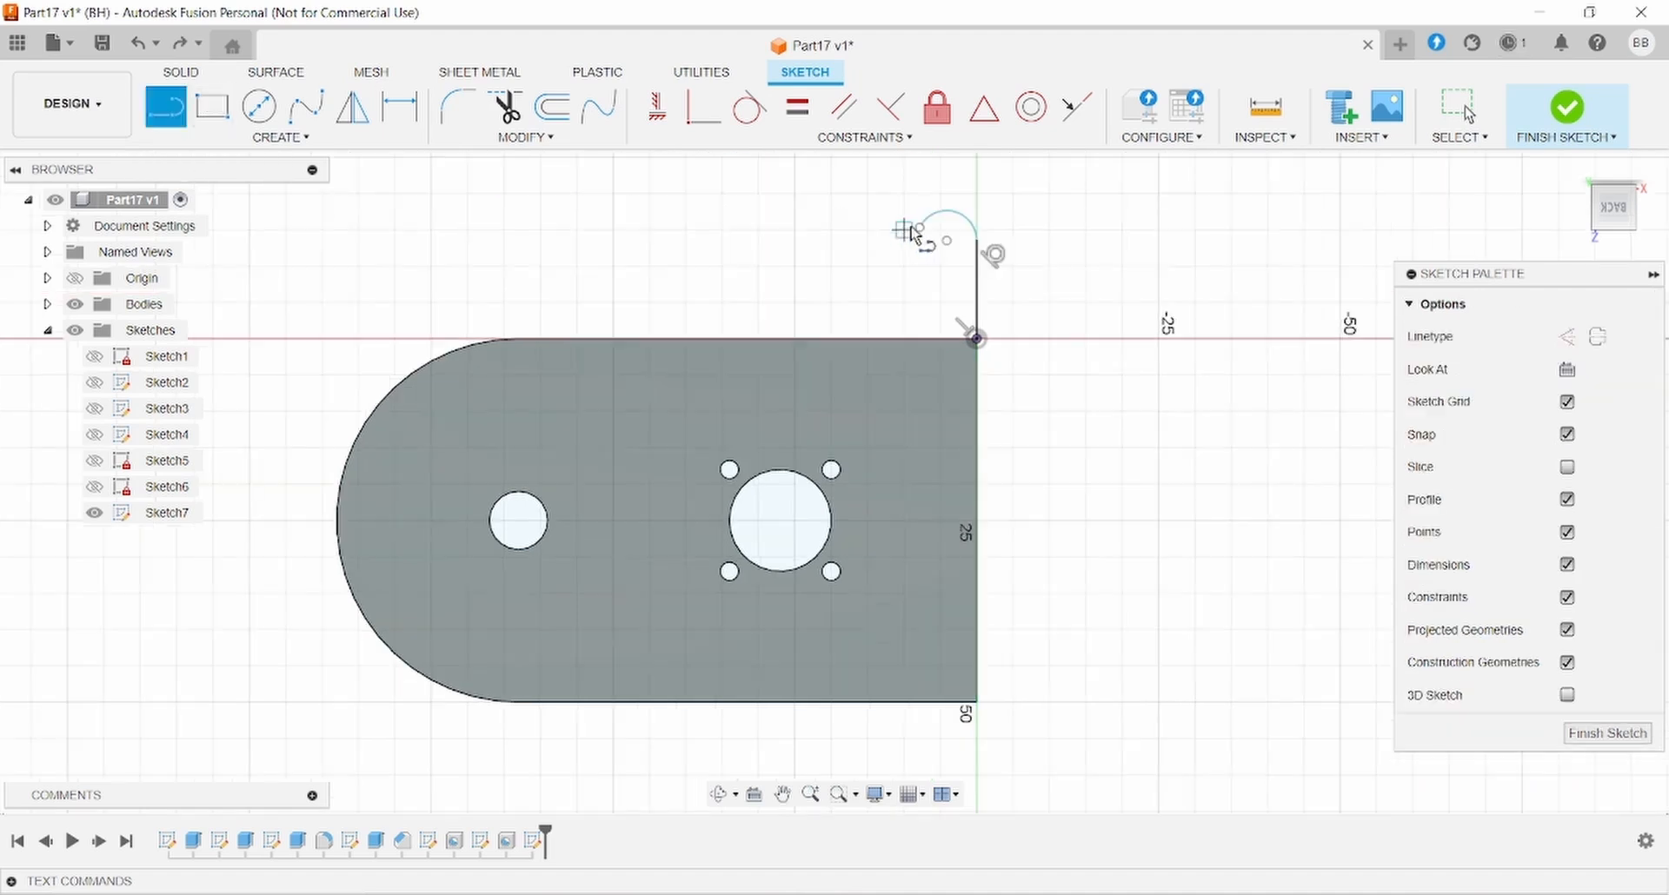
left_click(919, 229)
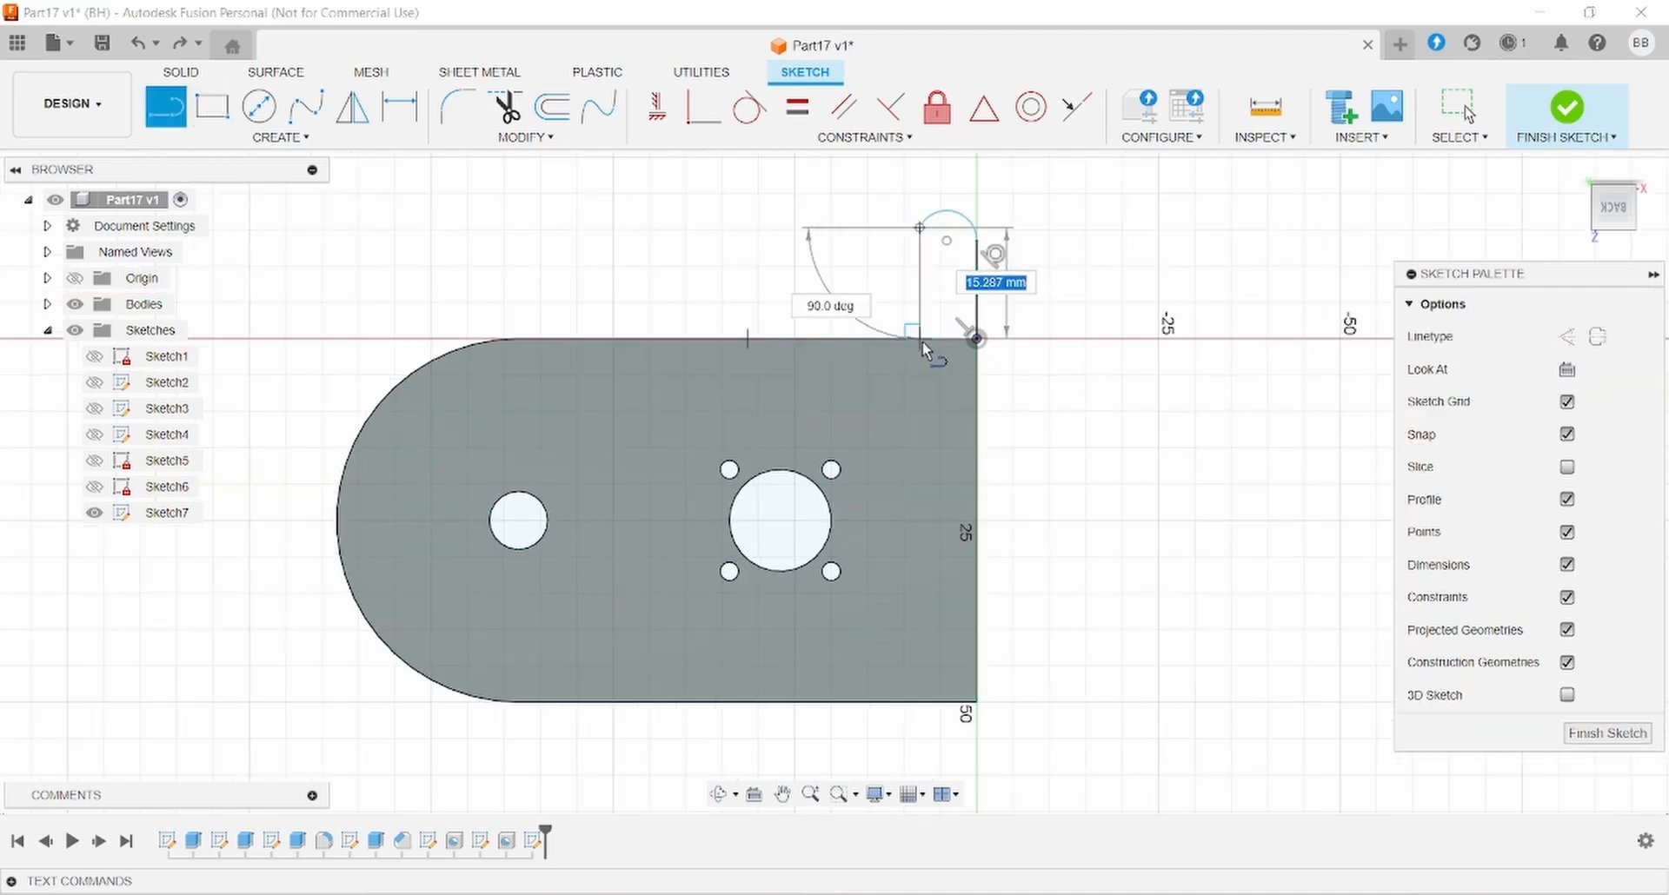
left_click(920, 339)
key("Escape")
left_click(932, 215)
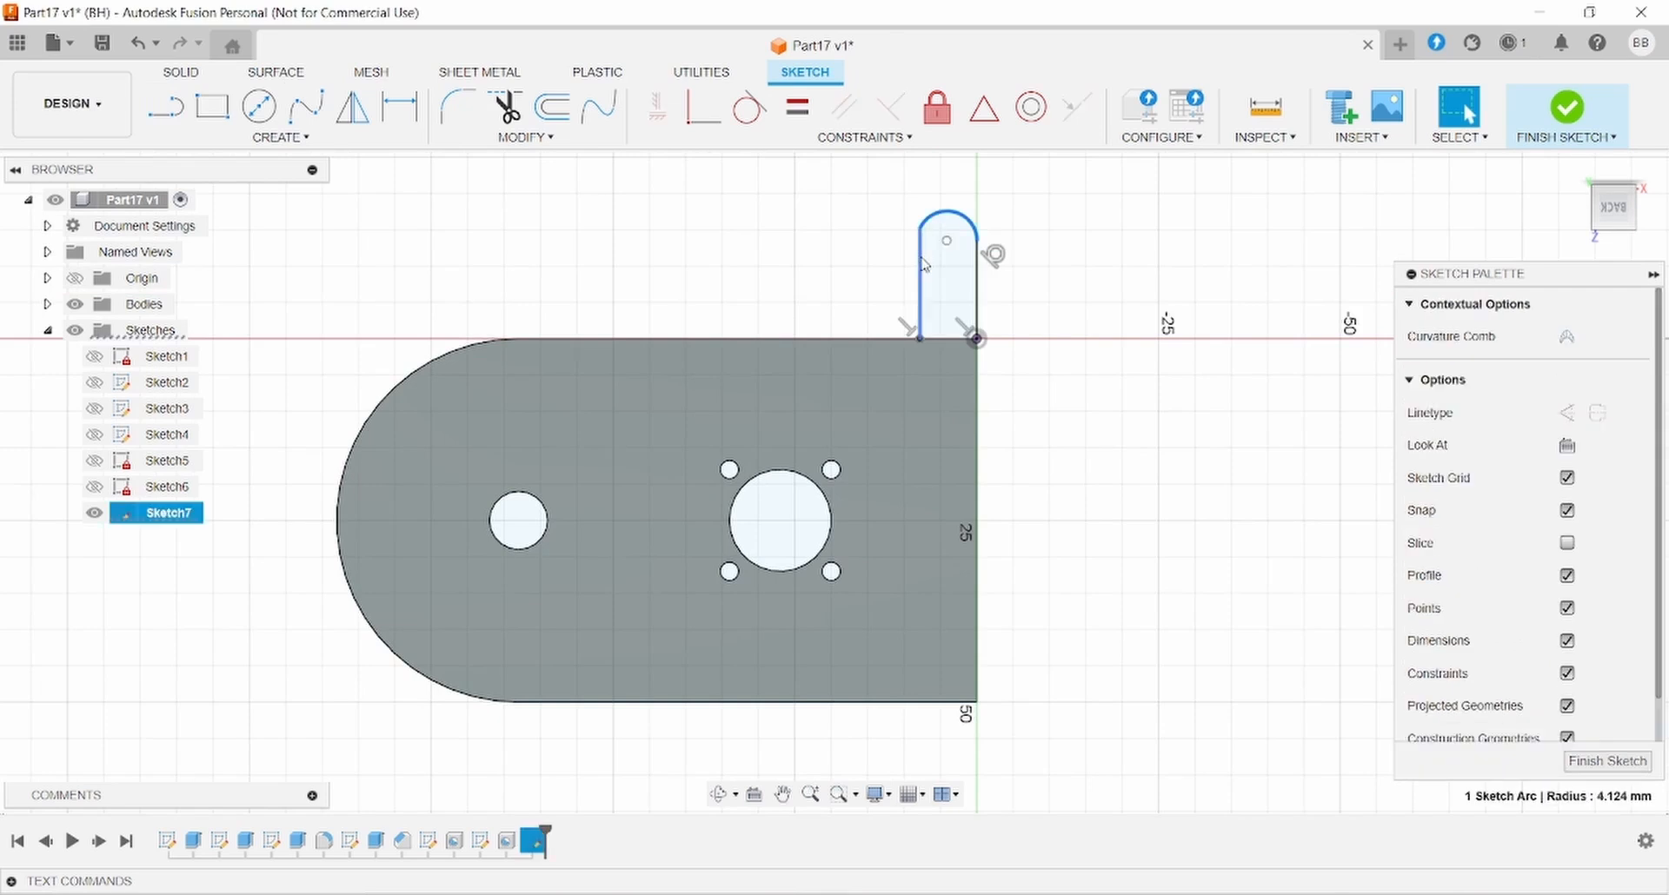
left_click(920, 256, "ctrl")
left_click(748, 107)
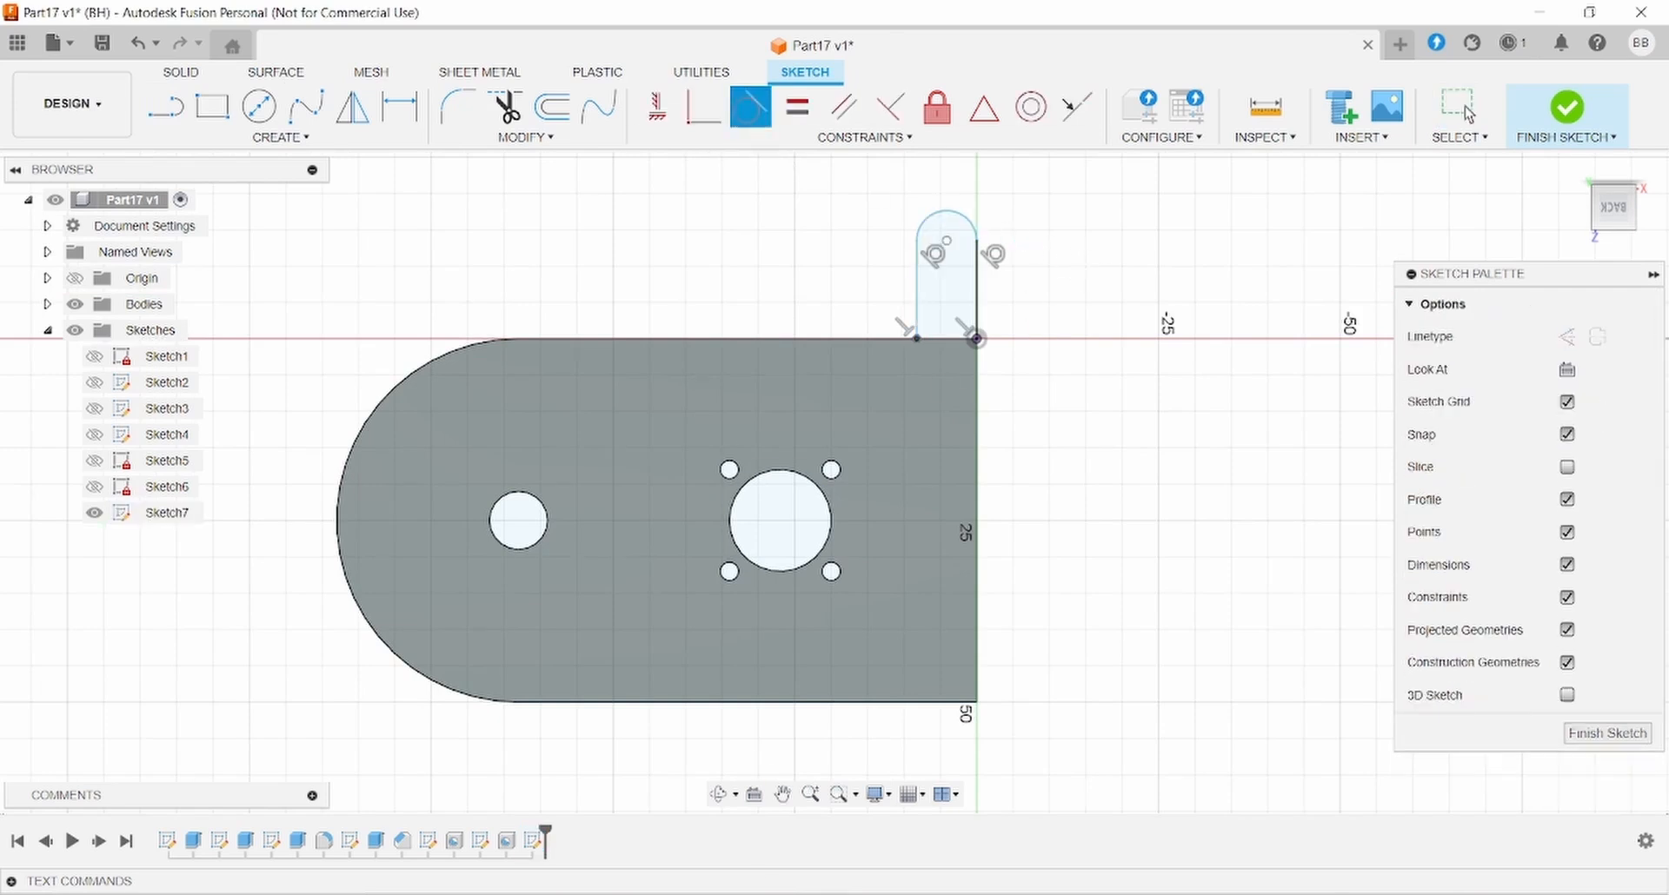
- Draw a horizontal construction line from the central hole's centre to the plate's right edge
key("alt+Tab")
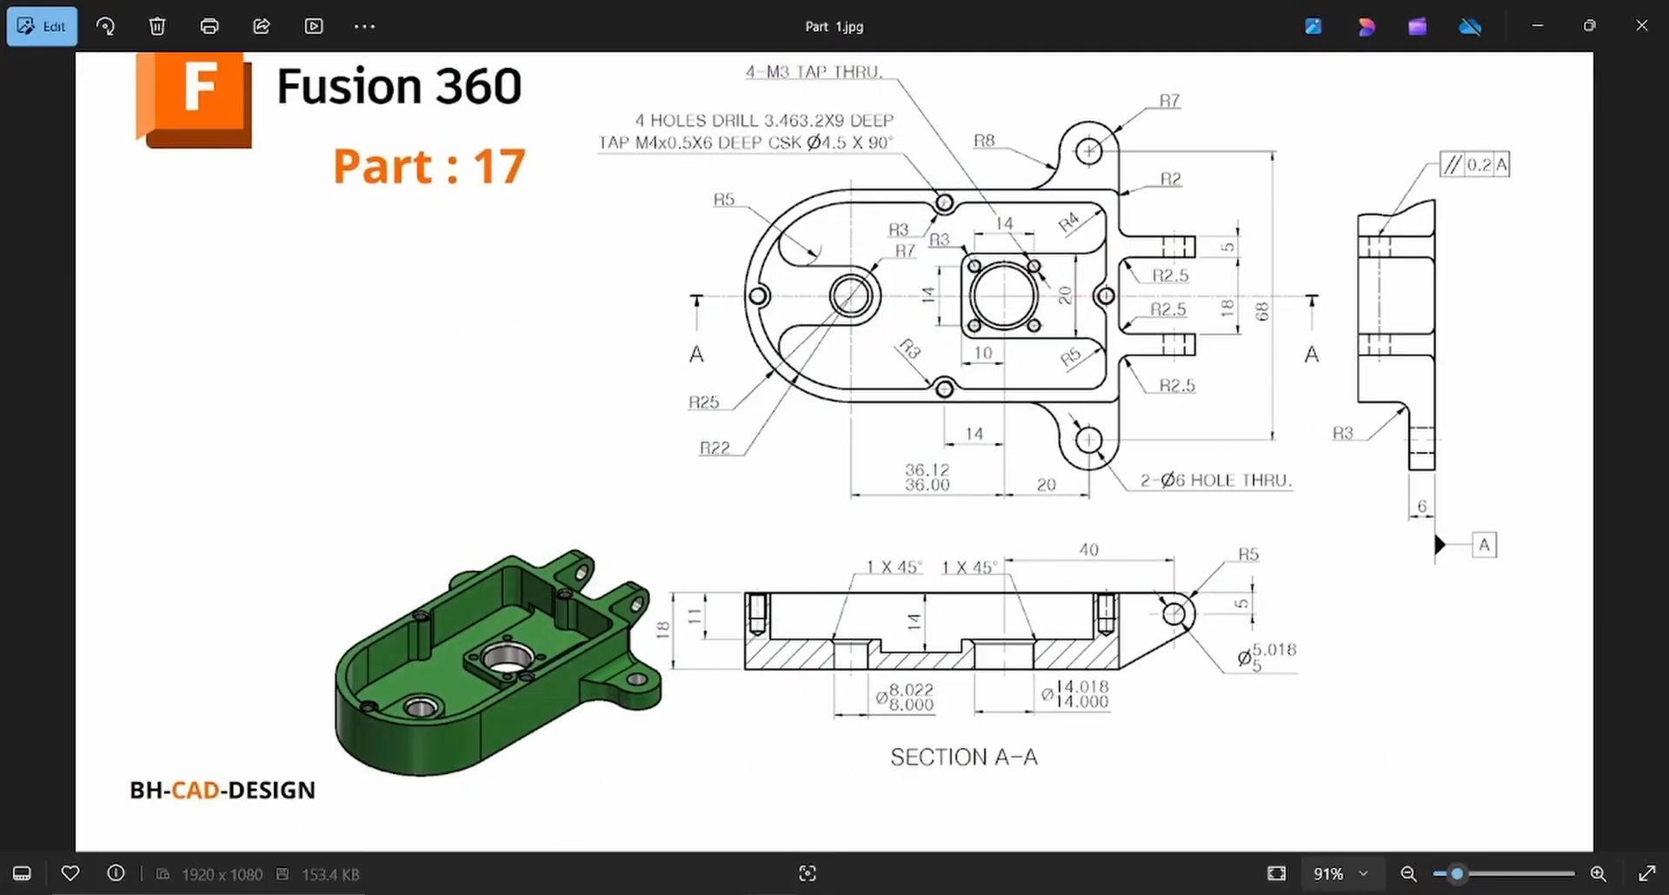
key("alt+Tab")
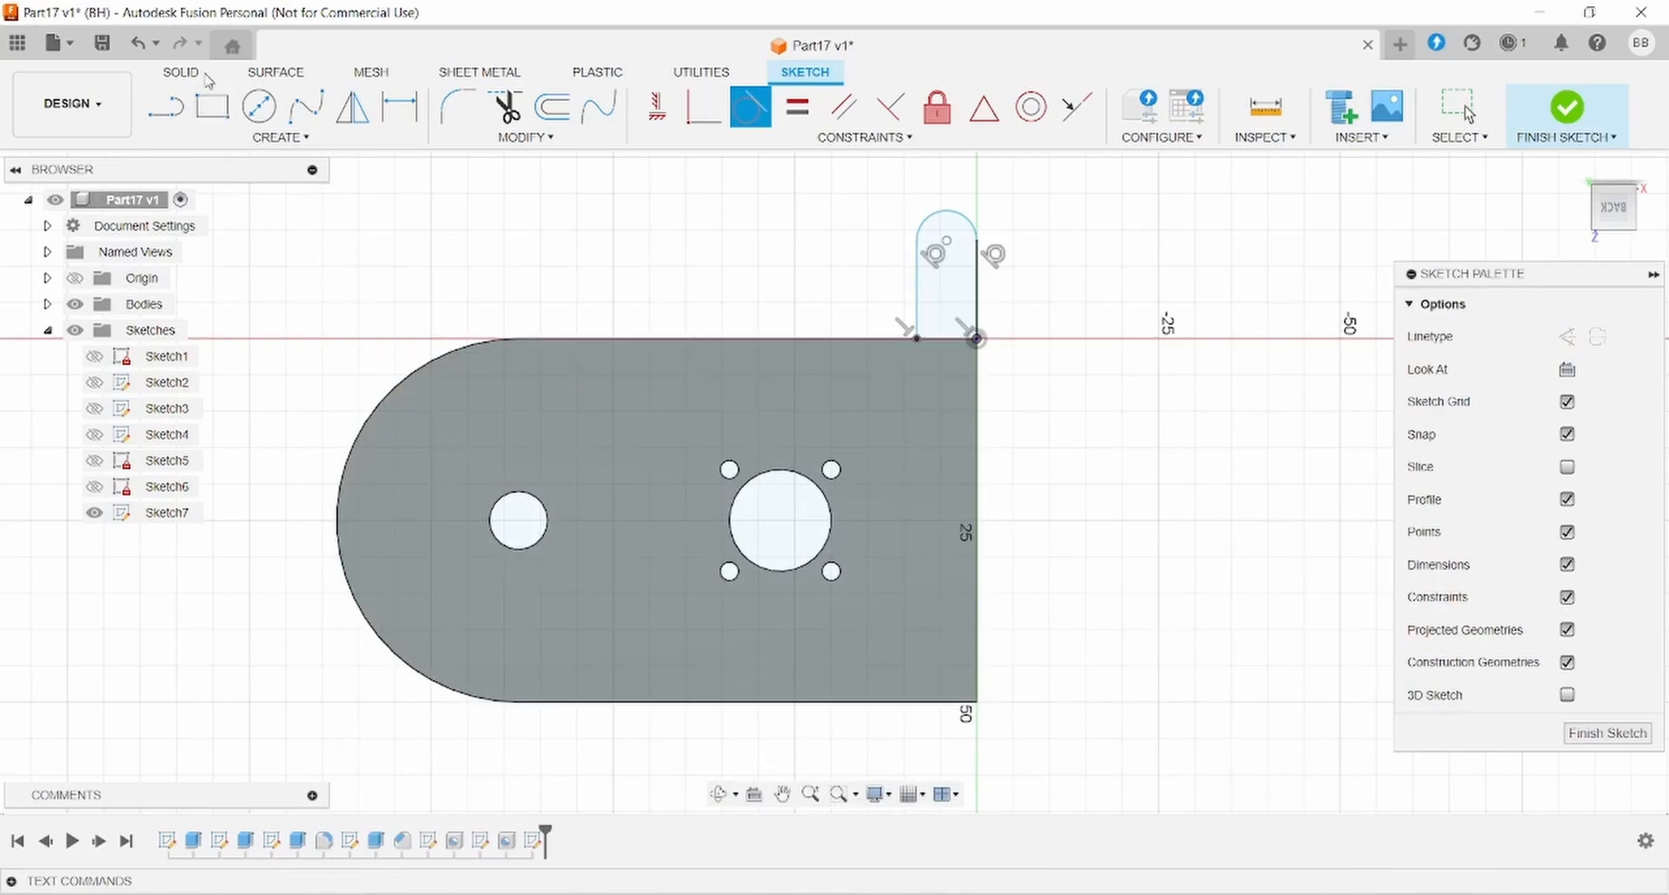
left_click(165, 107)
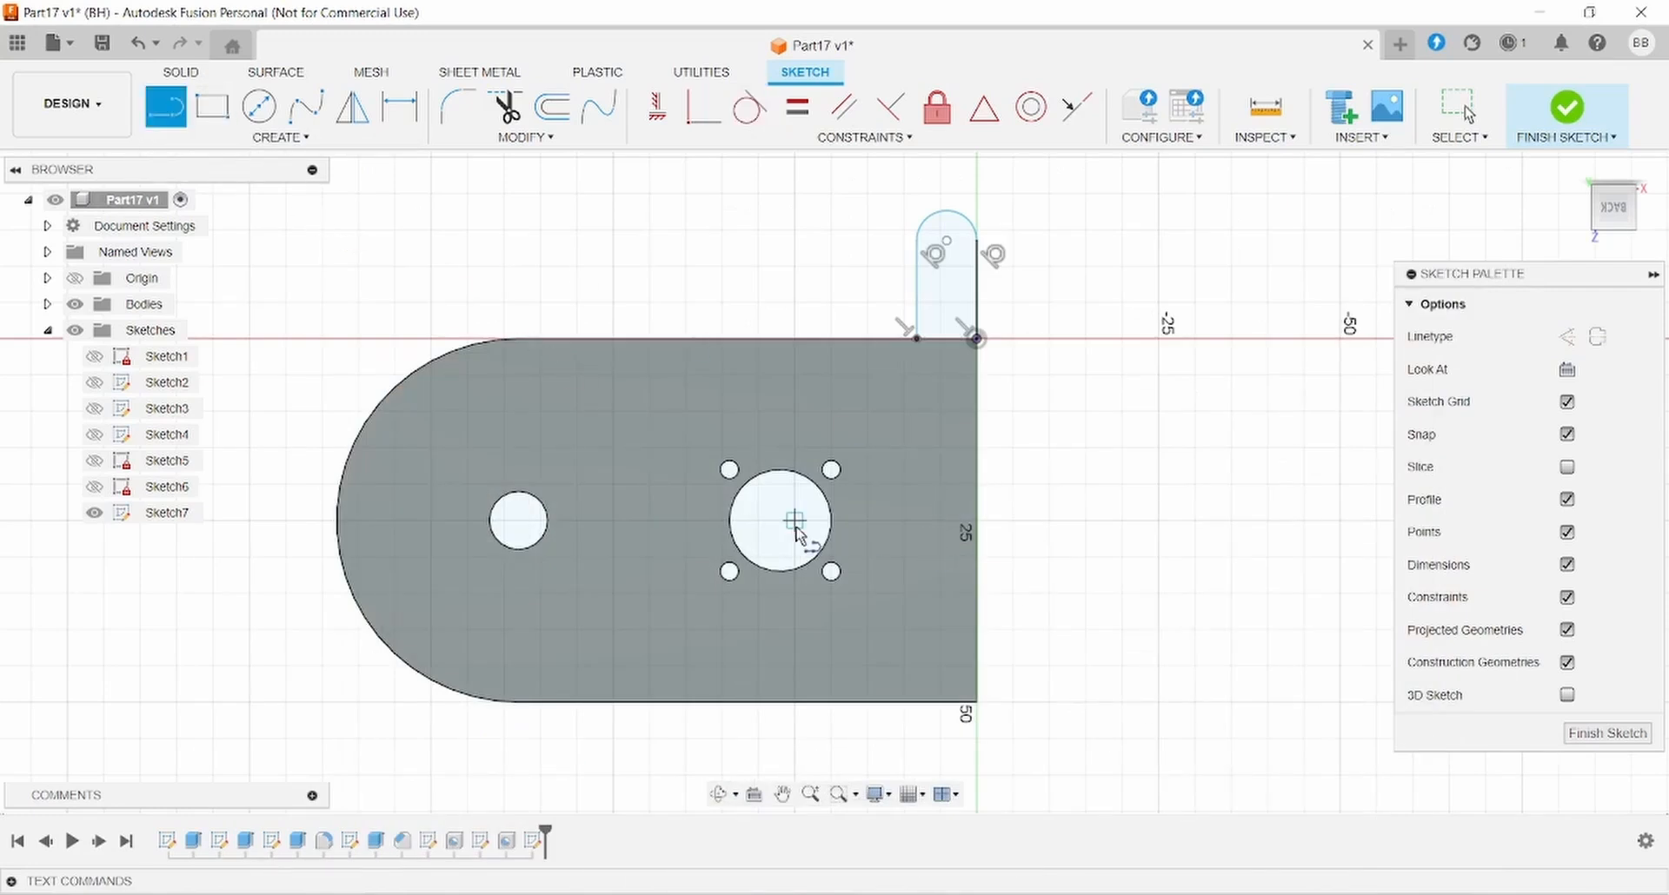
left_click(975, 522)
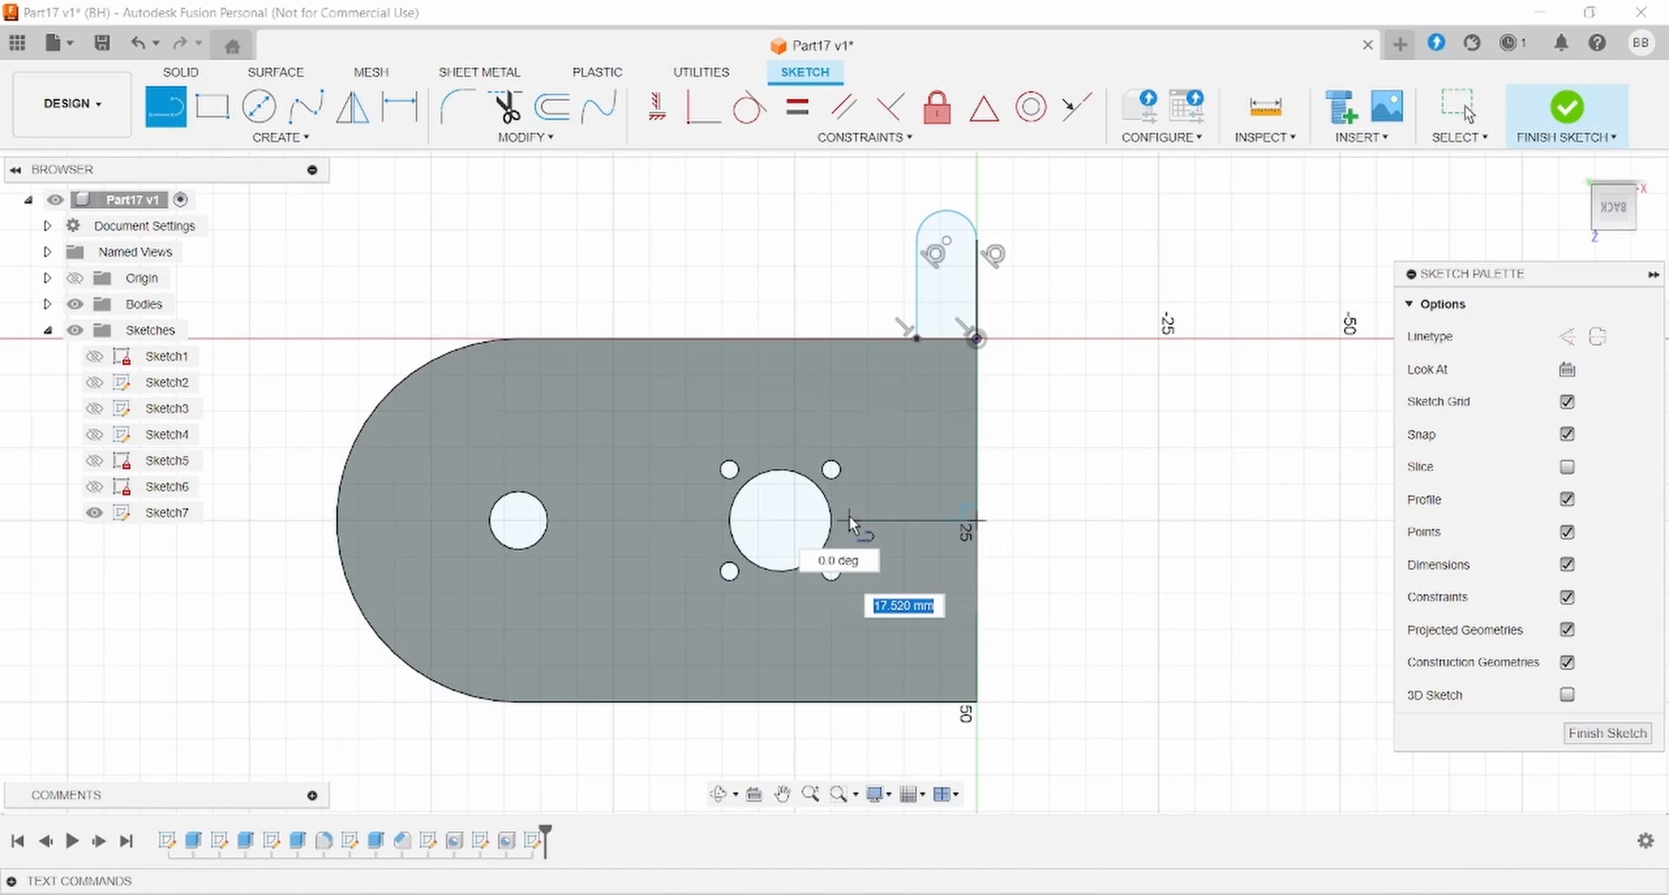
left_click(849, 520)
key("Escape")
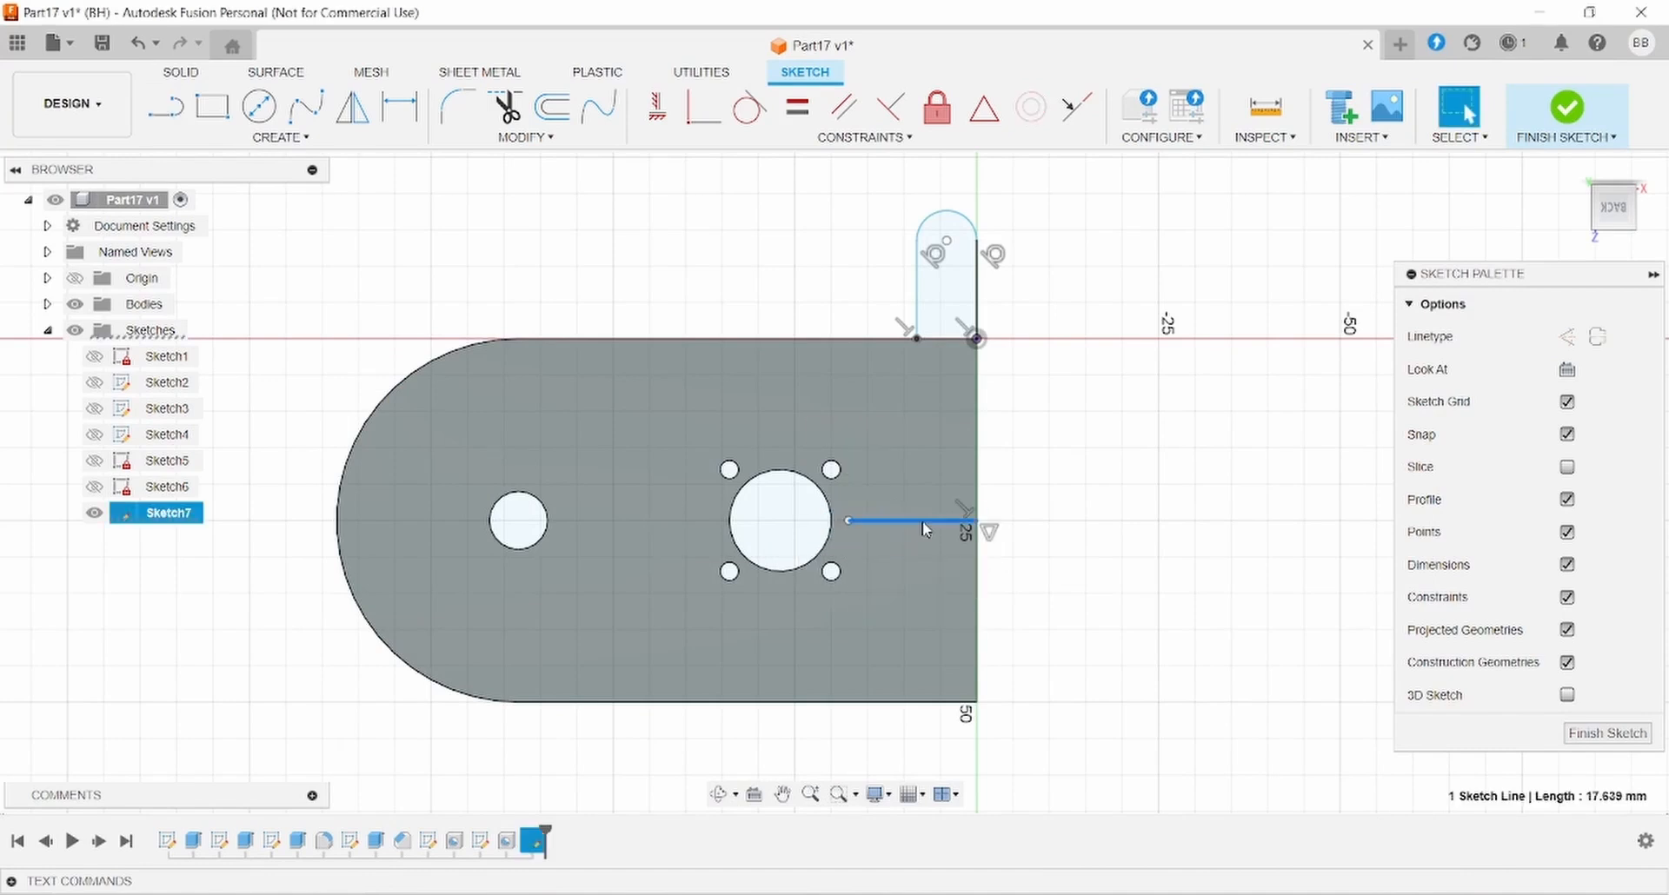
left_click(1566, 337)
left_click(1116, 440)
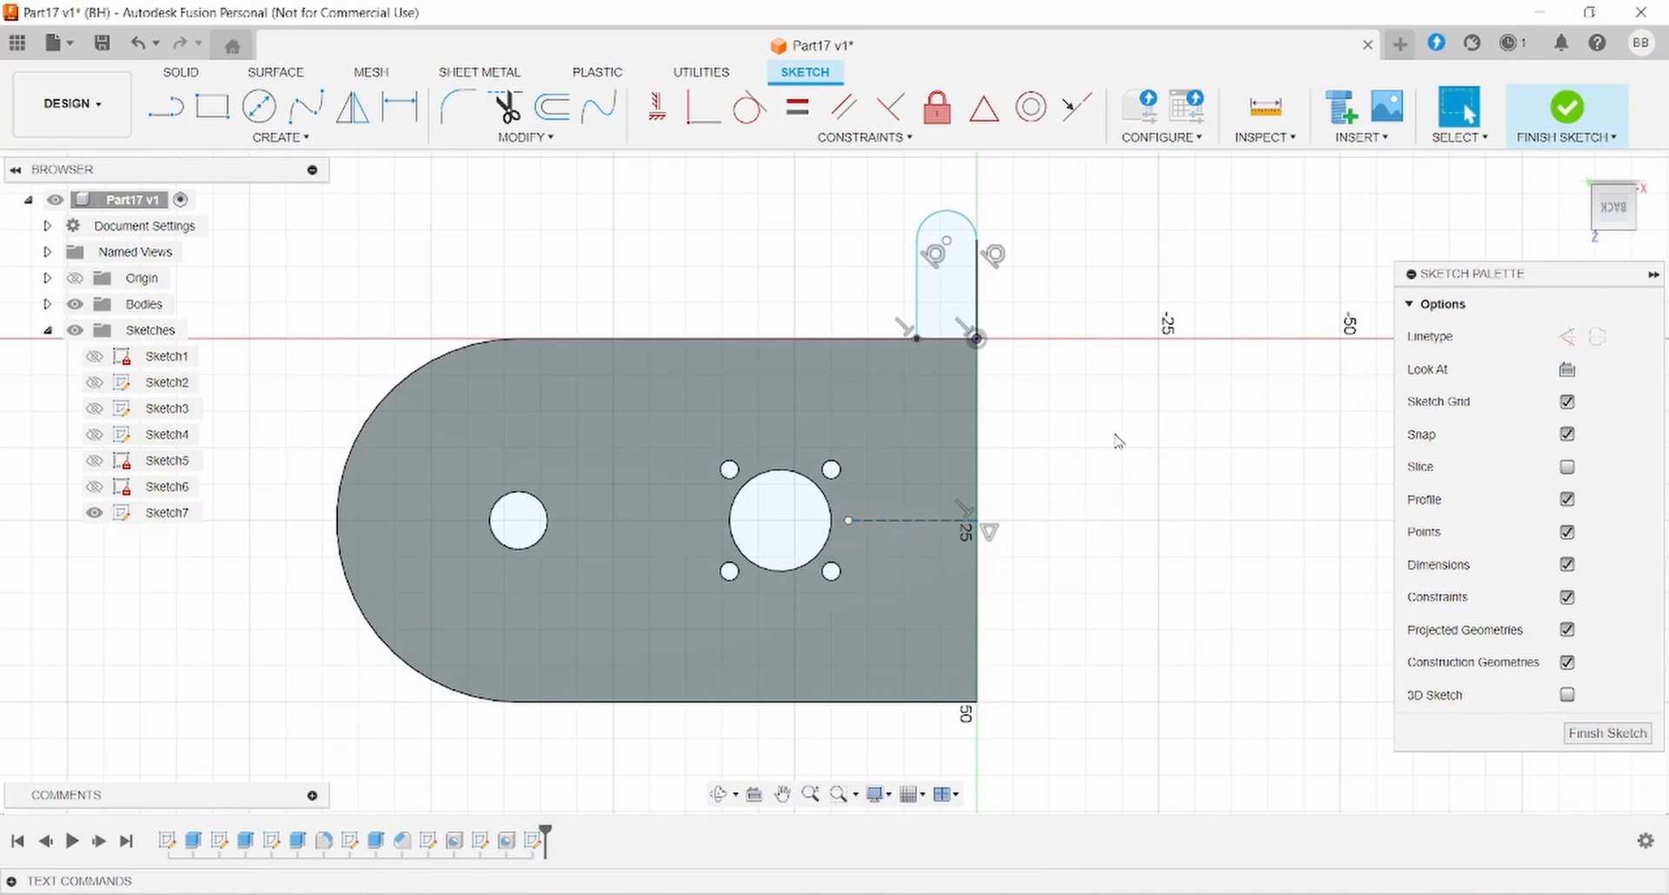
left_click(400, 107)
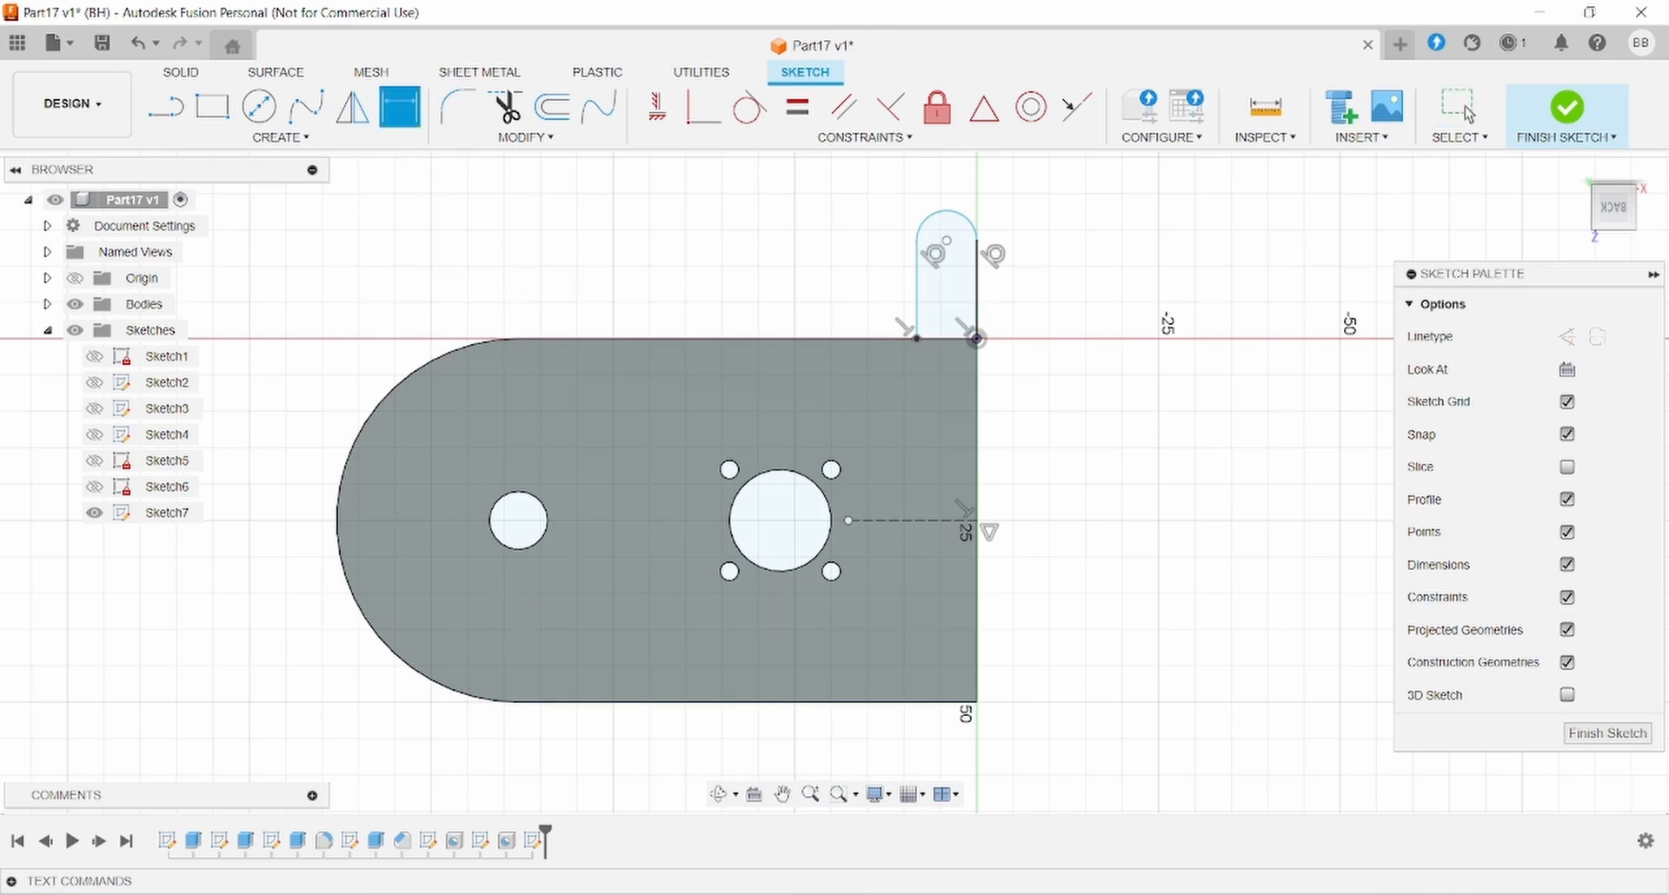
key("alt+Tab")
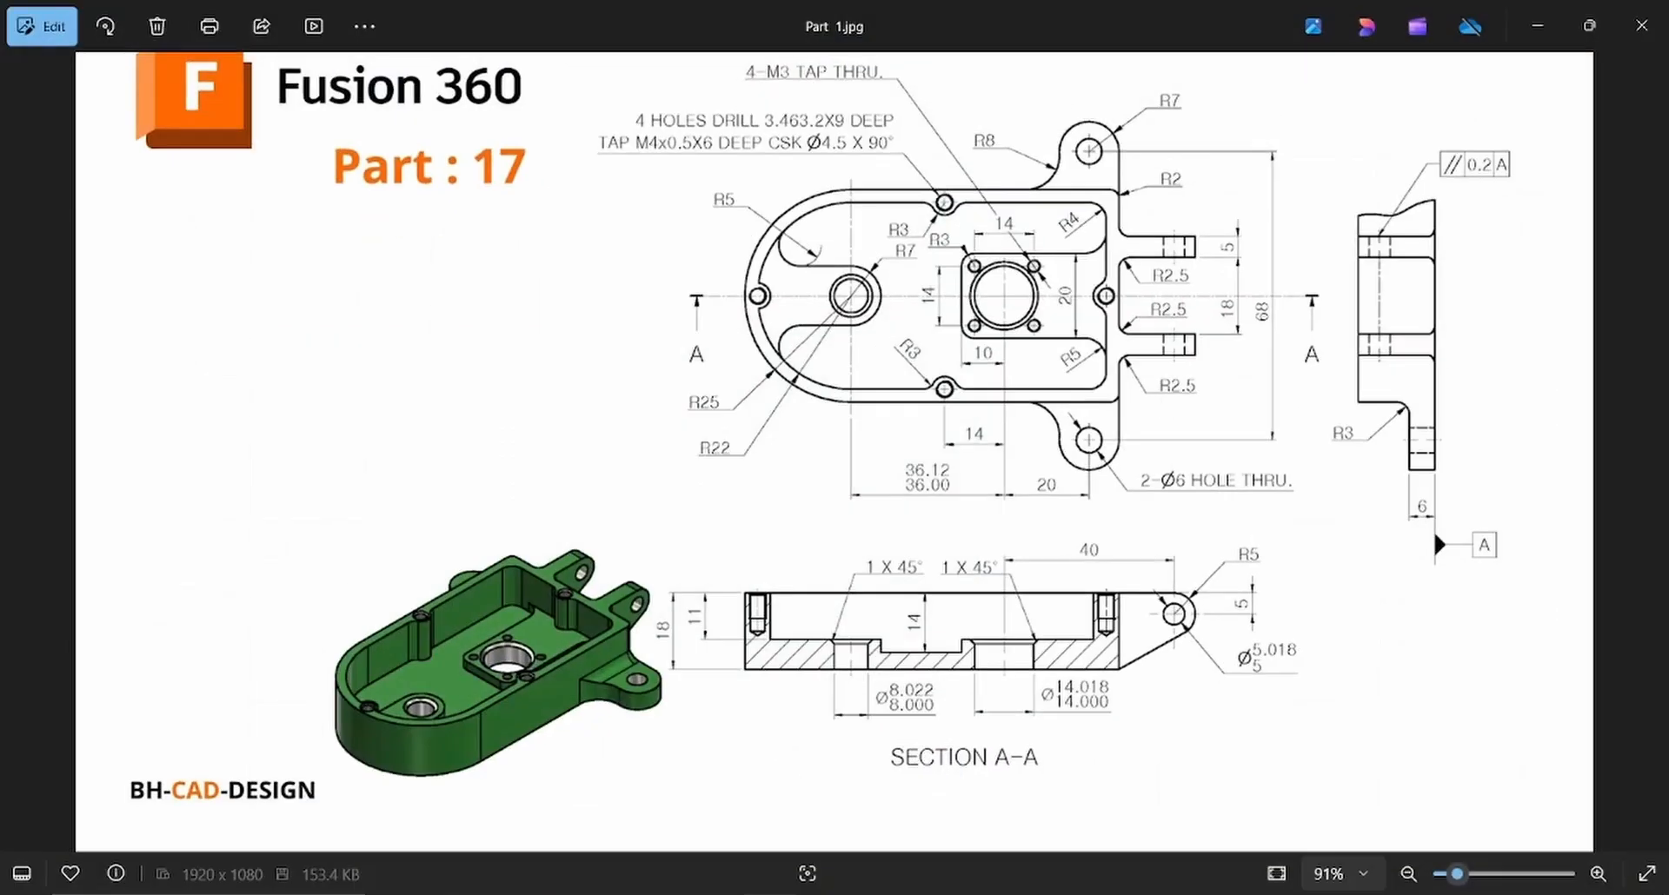
- Dimension the tab's end arc with a 7 mm radius
key("alt+Tab")
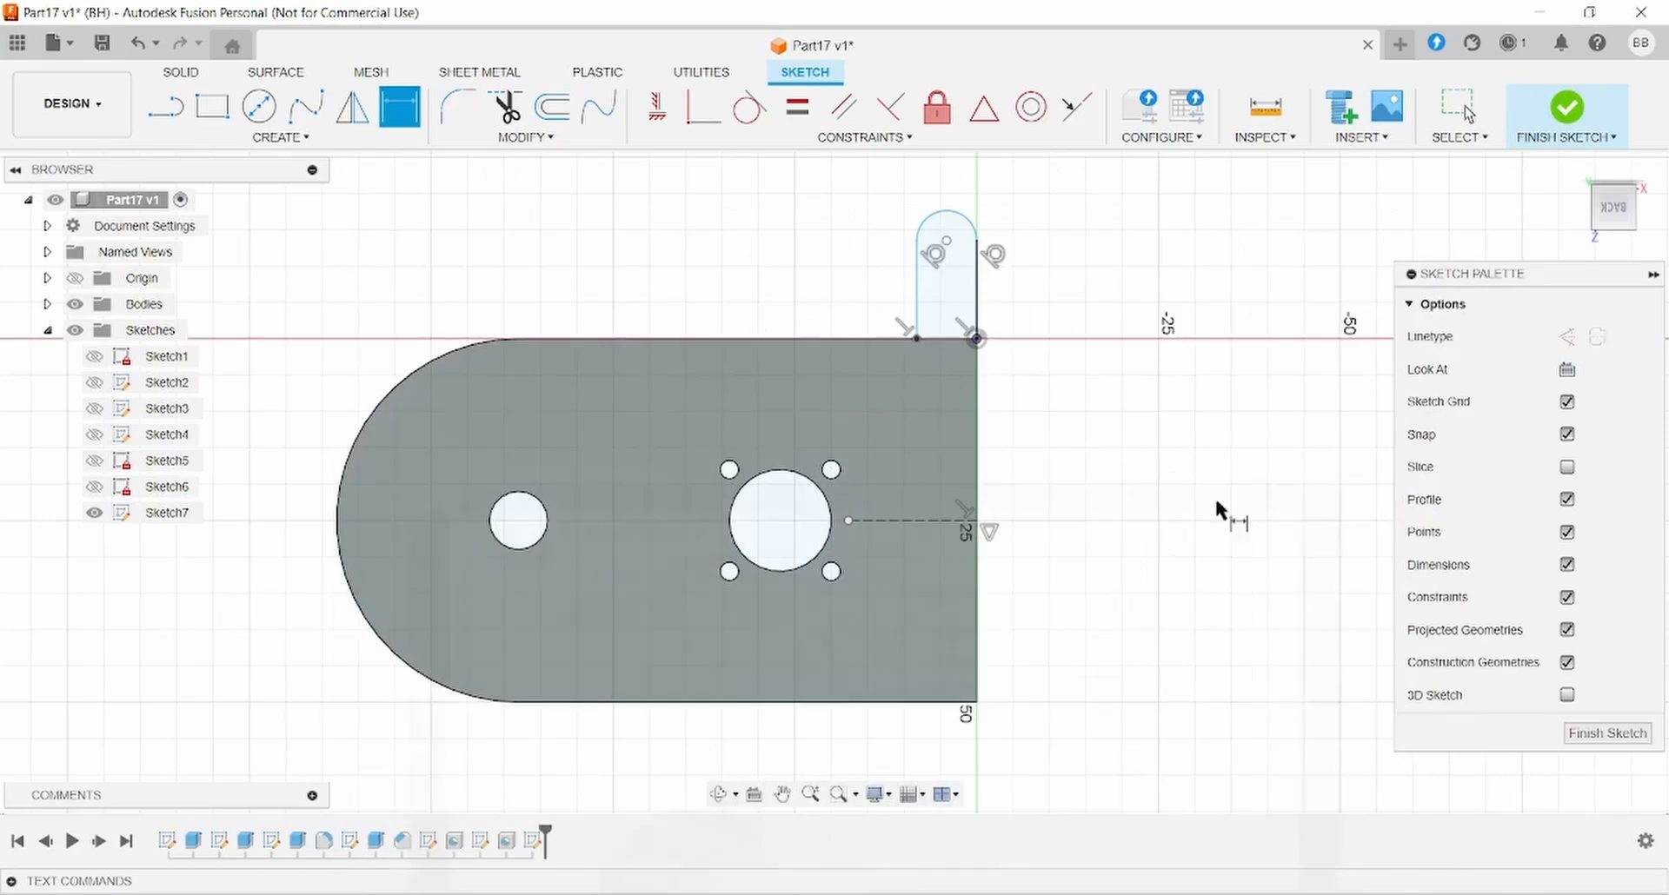
left_click(974, 218)
left_click(1068, 181)
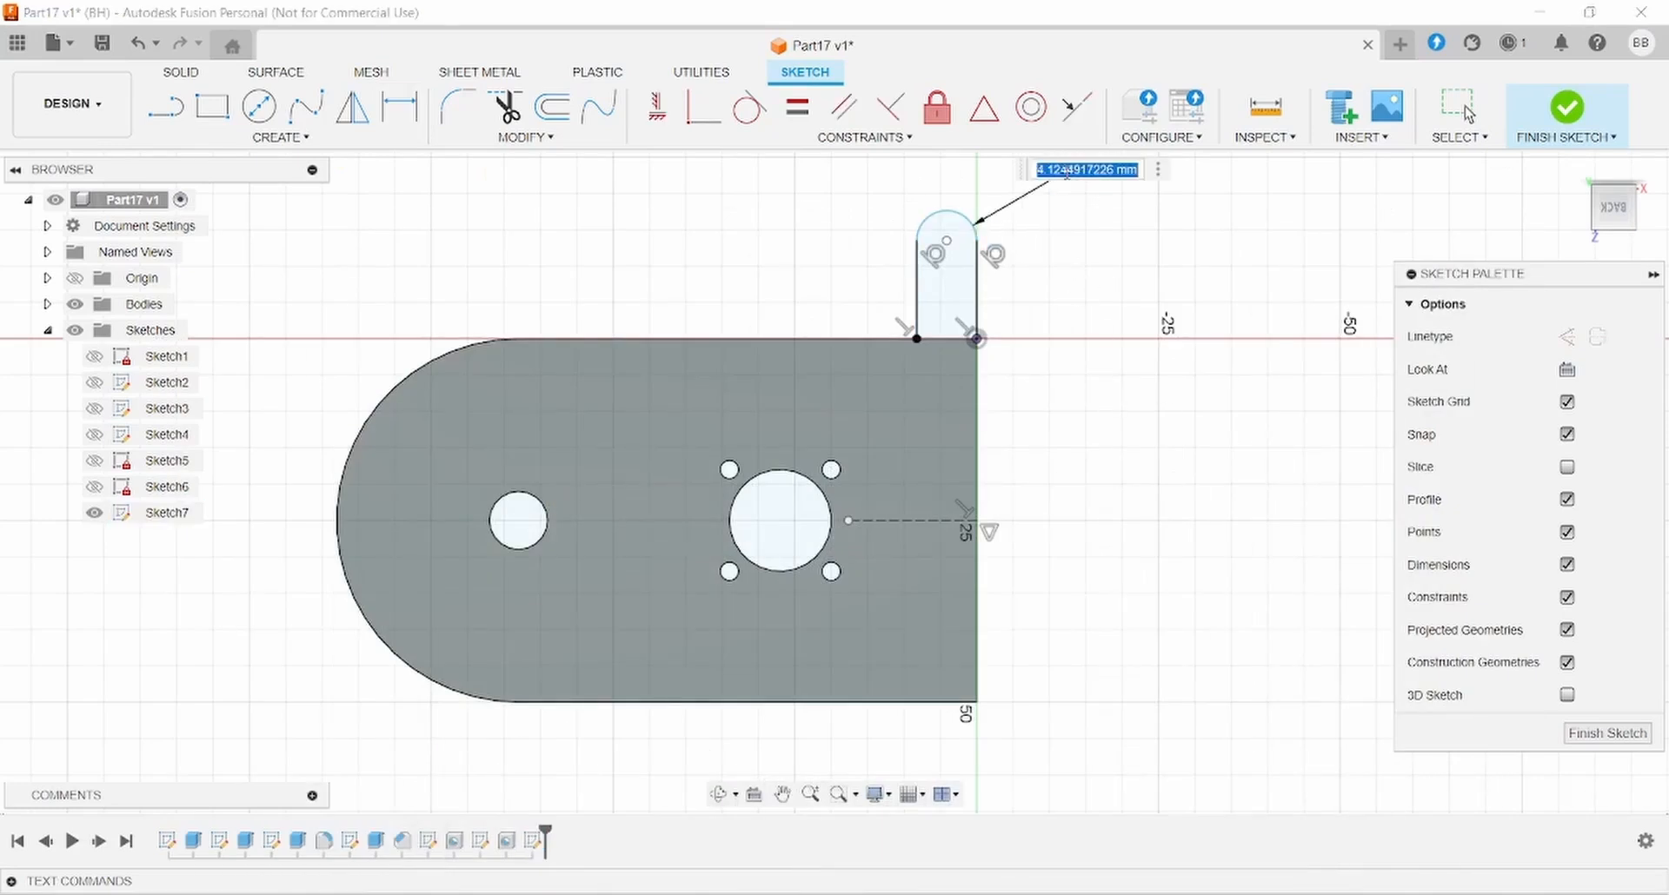
type("7")
key("Return")
- Draw a 6 mm diameter circle centred on the tab arc's centre
left_click(259, 107)
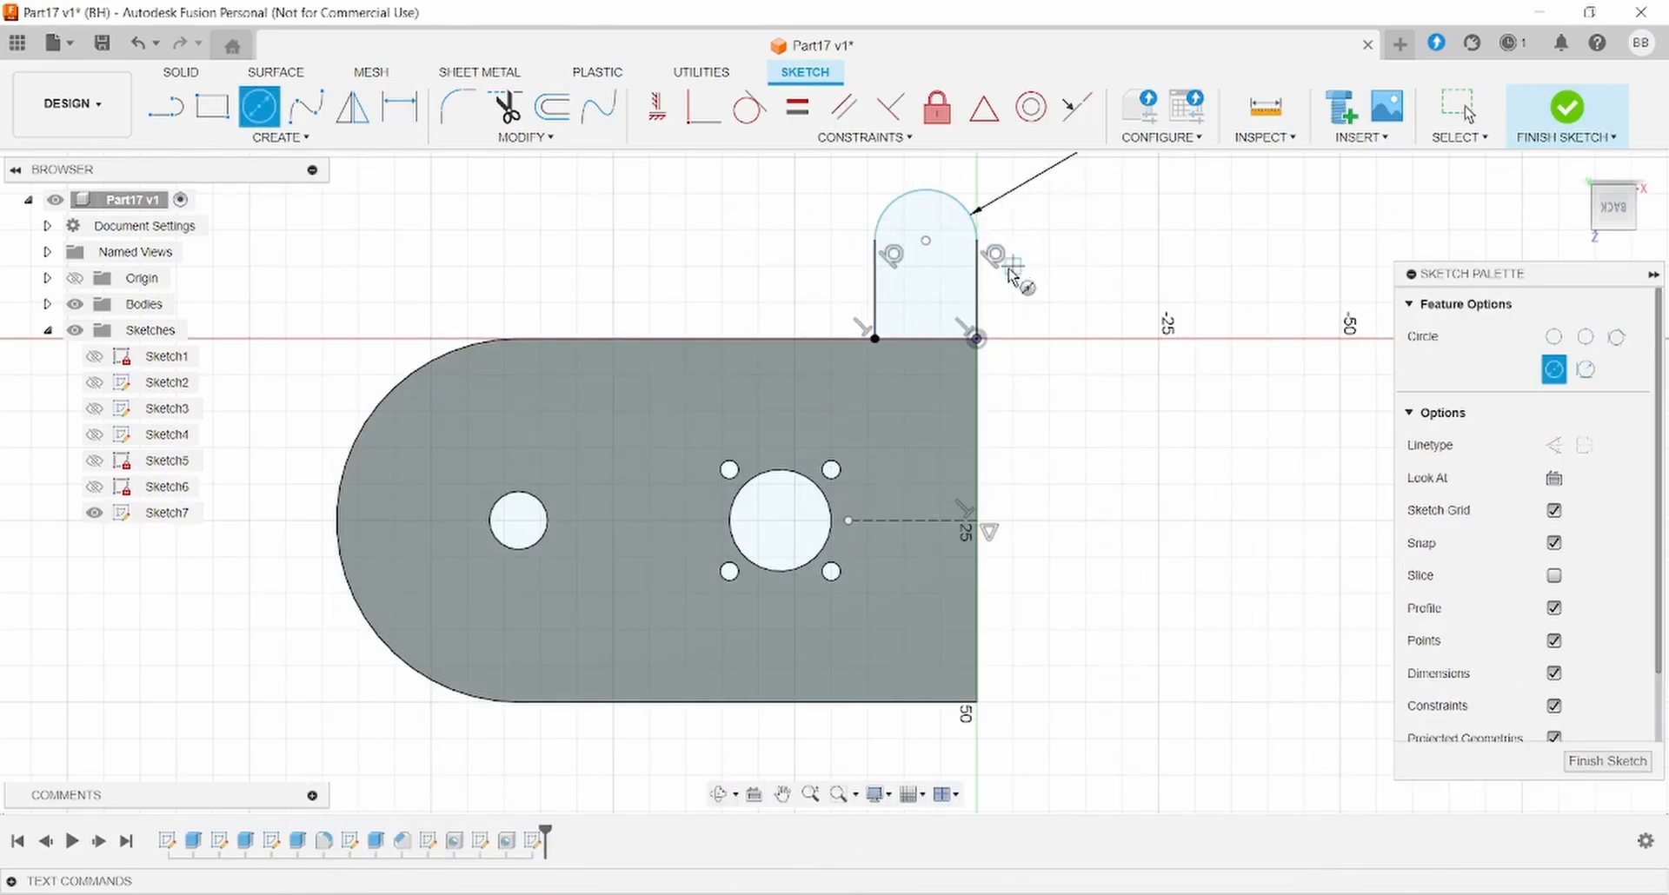
left_click(925, 241)
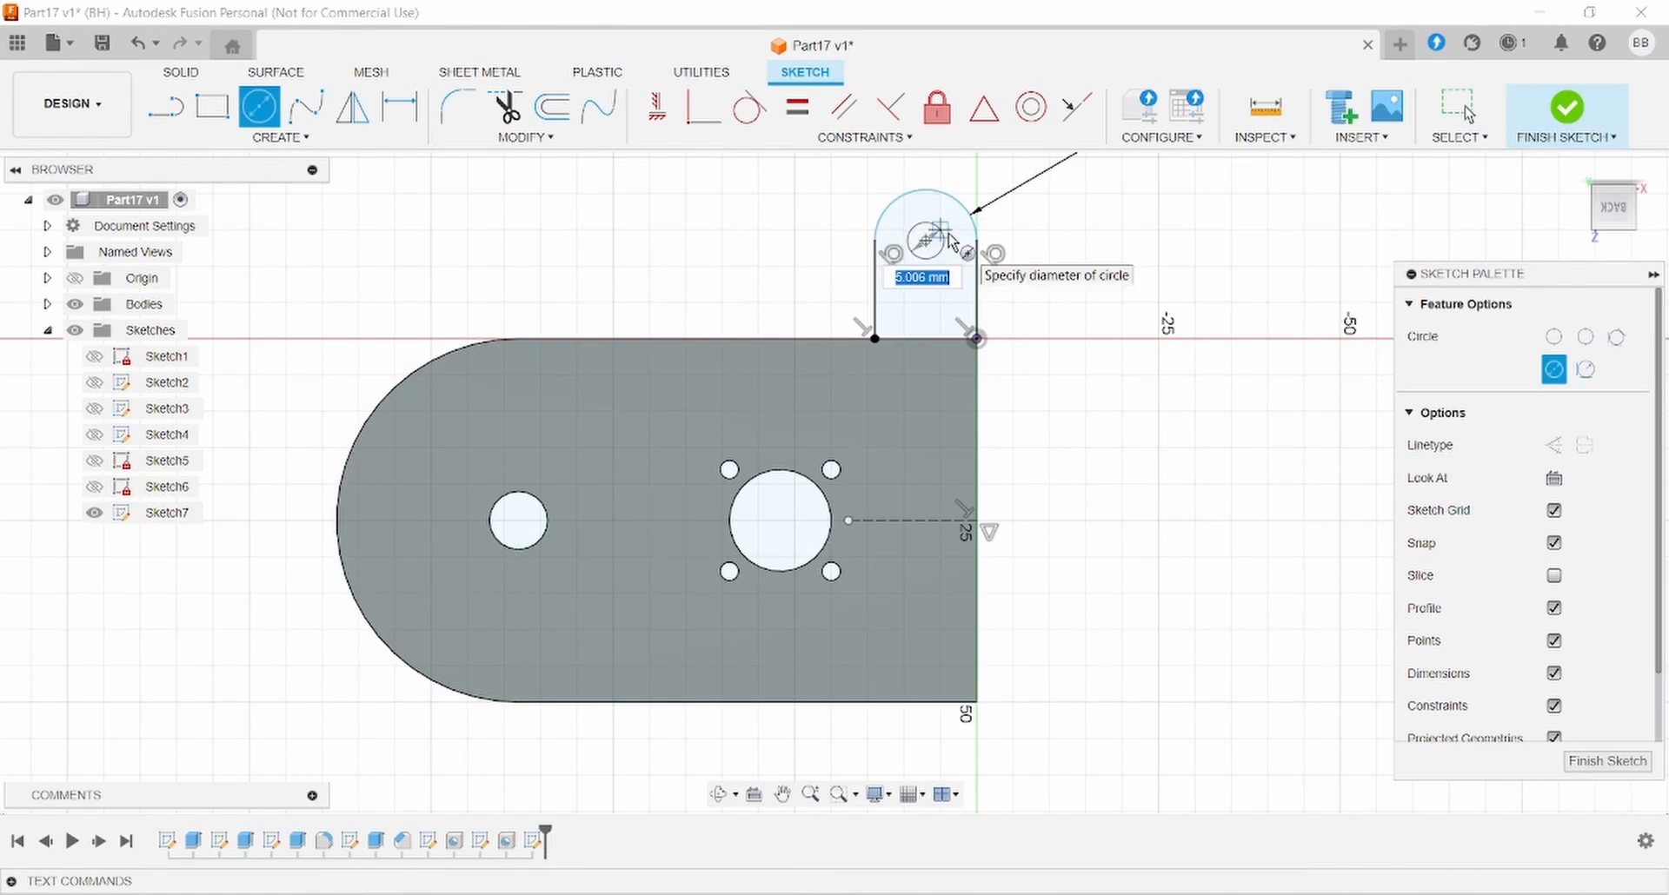
type("6")
key("Return")
key("alt+Tab")
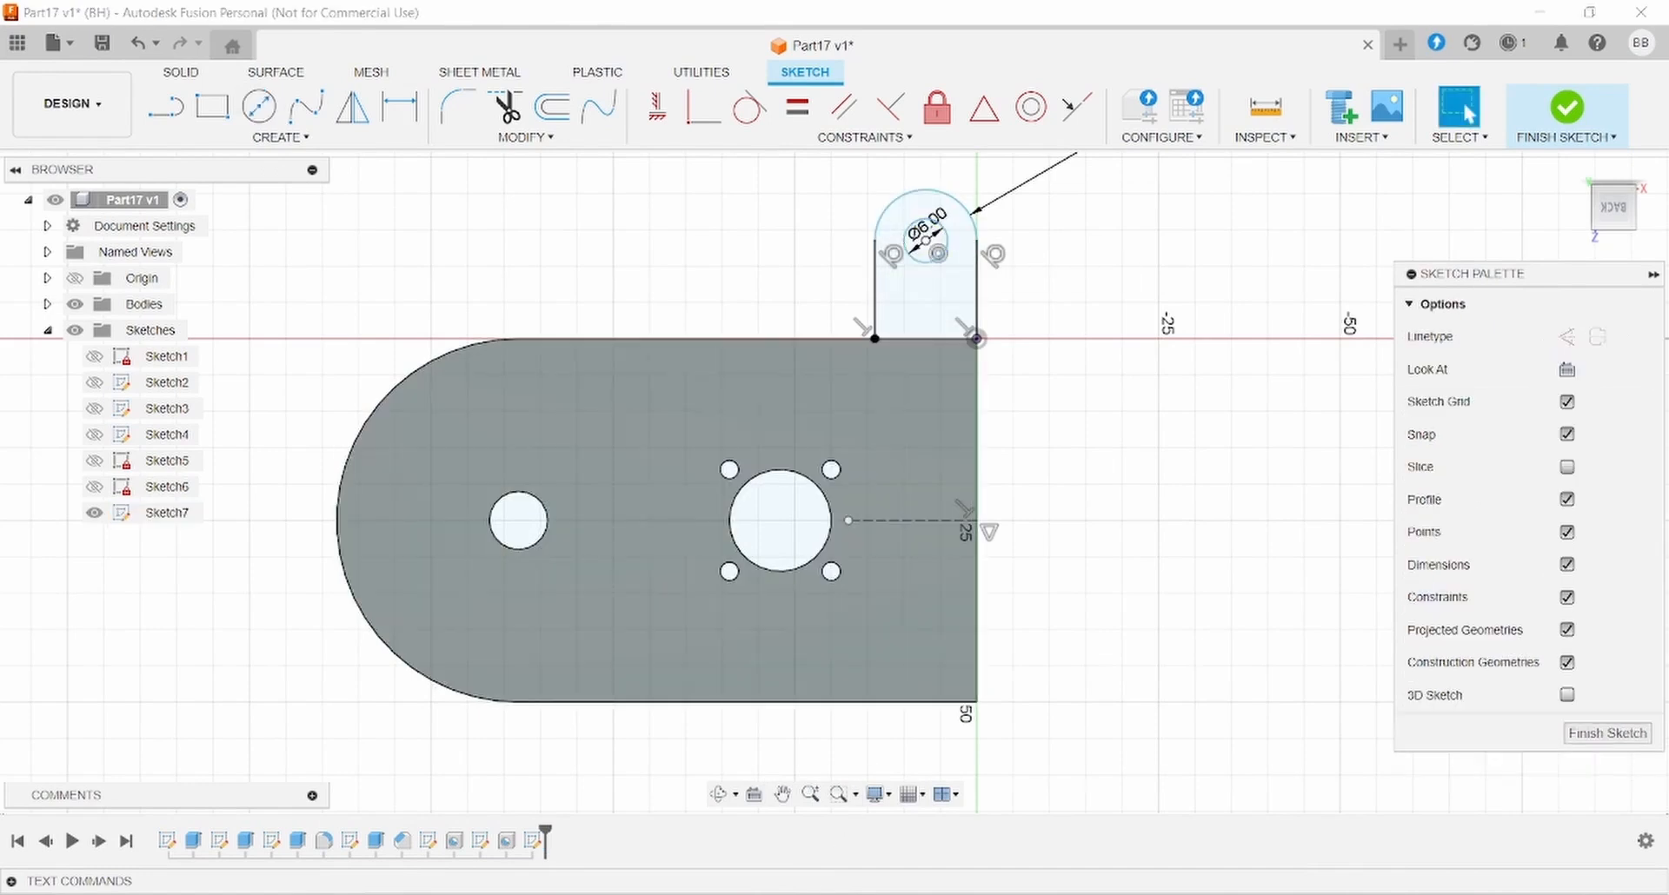
key("alt+Tab")
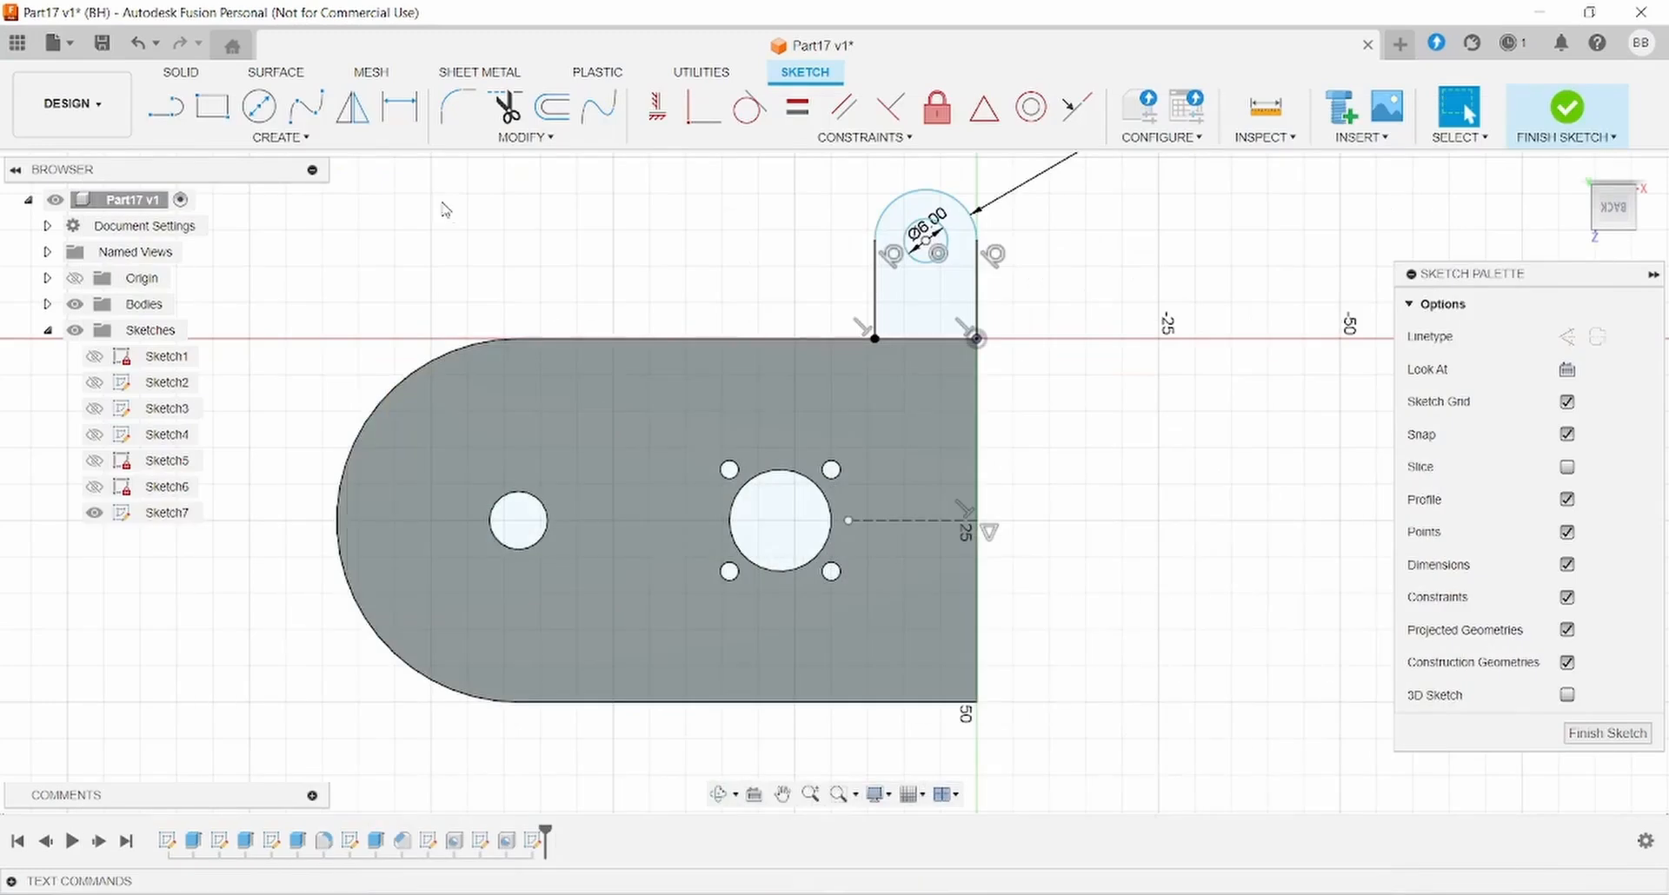
- Dimension the tab hole 68/2 (34 mm) from the dashed centreline
left_click(400, 107)
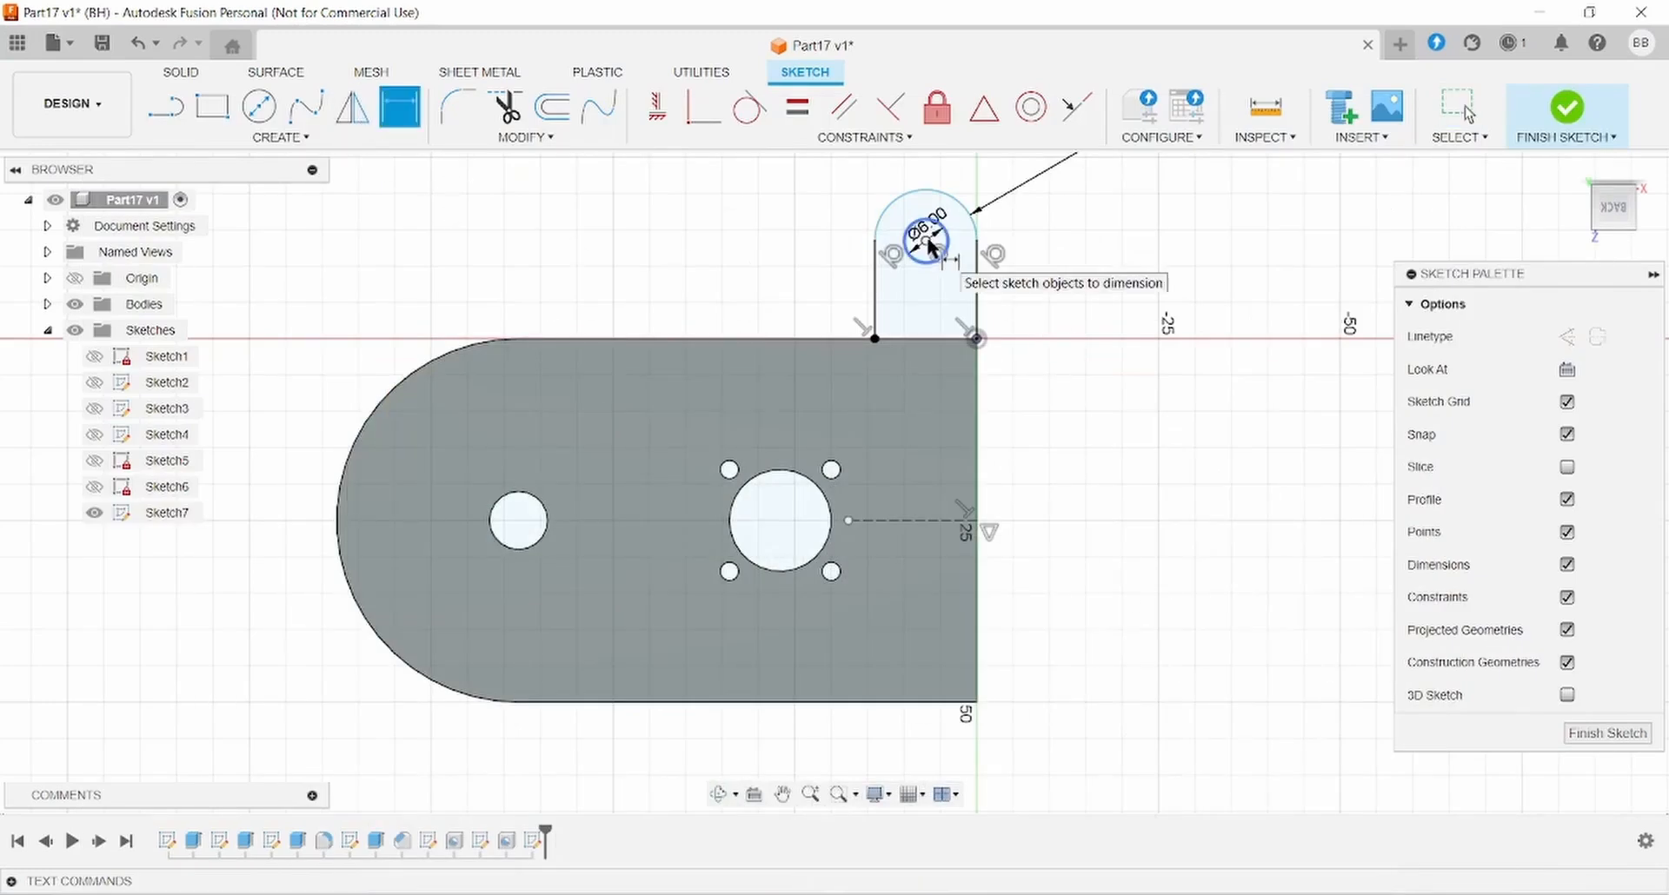
left_click(926, 519)
left_click(1172, 404)
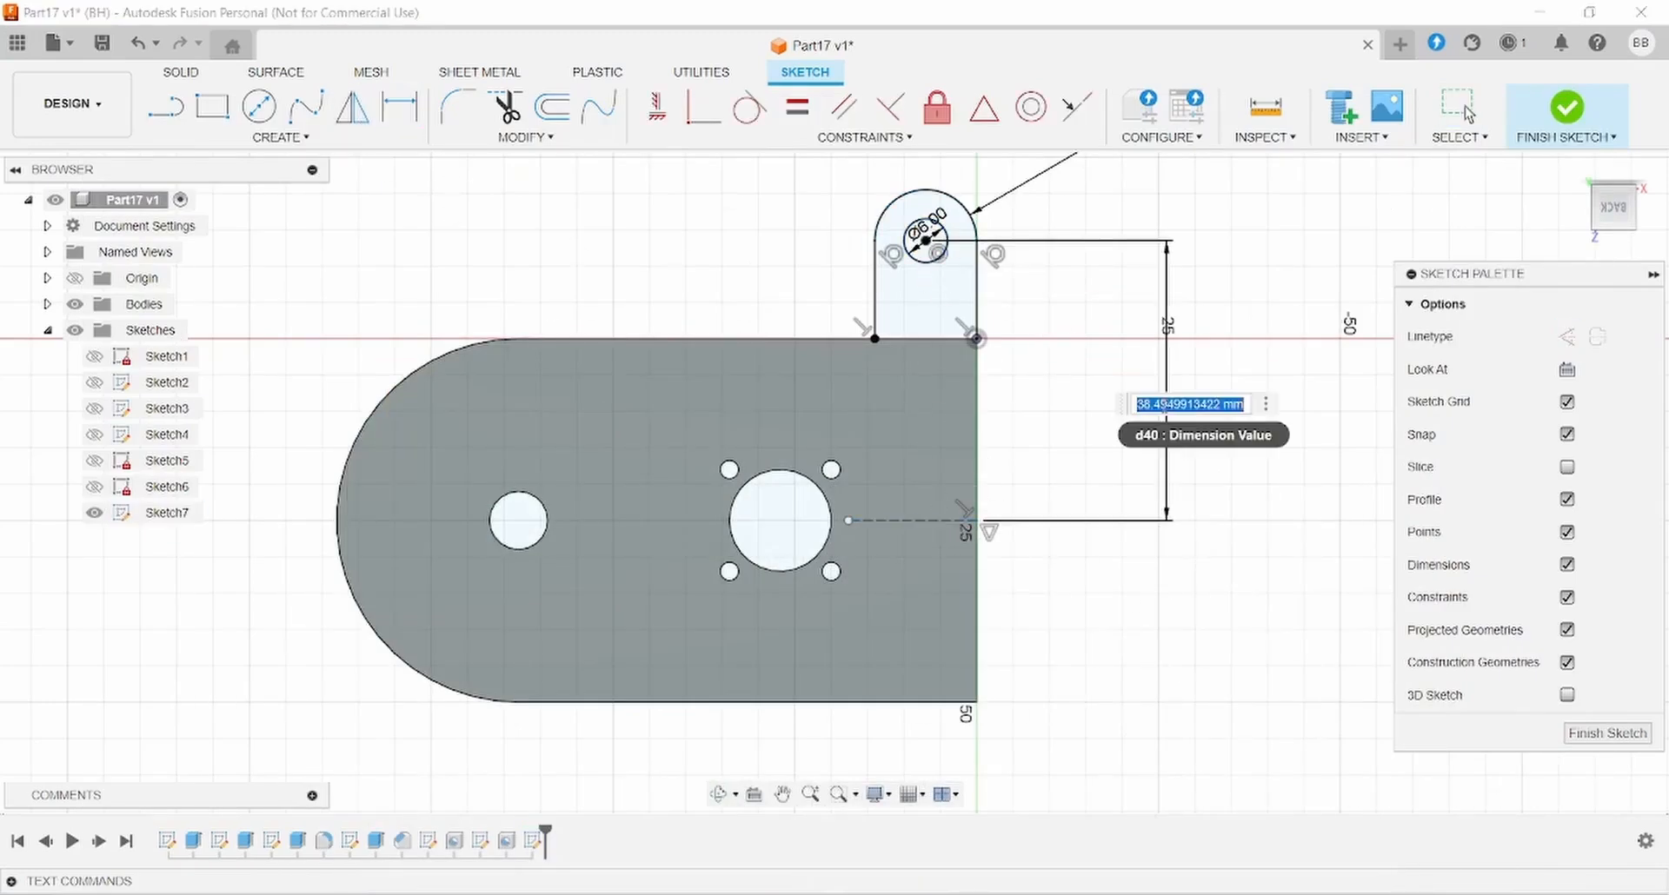
type("68/2")
key("Return")
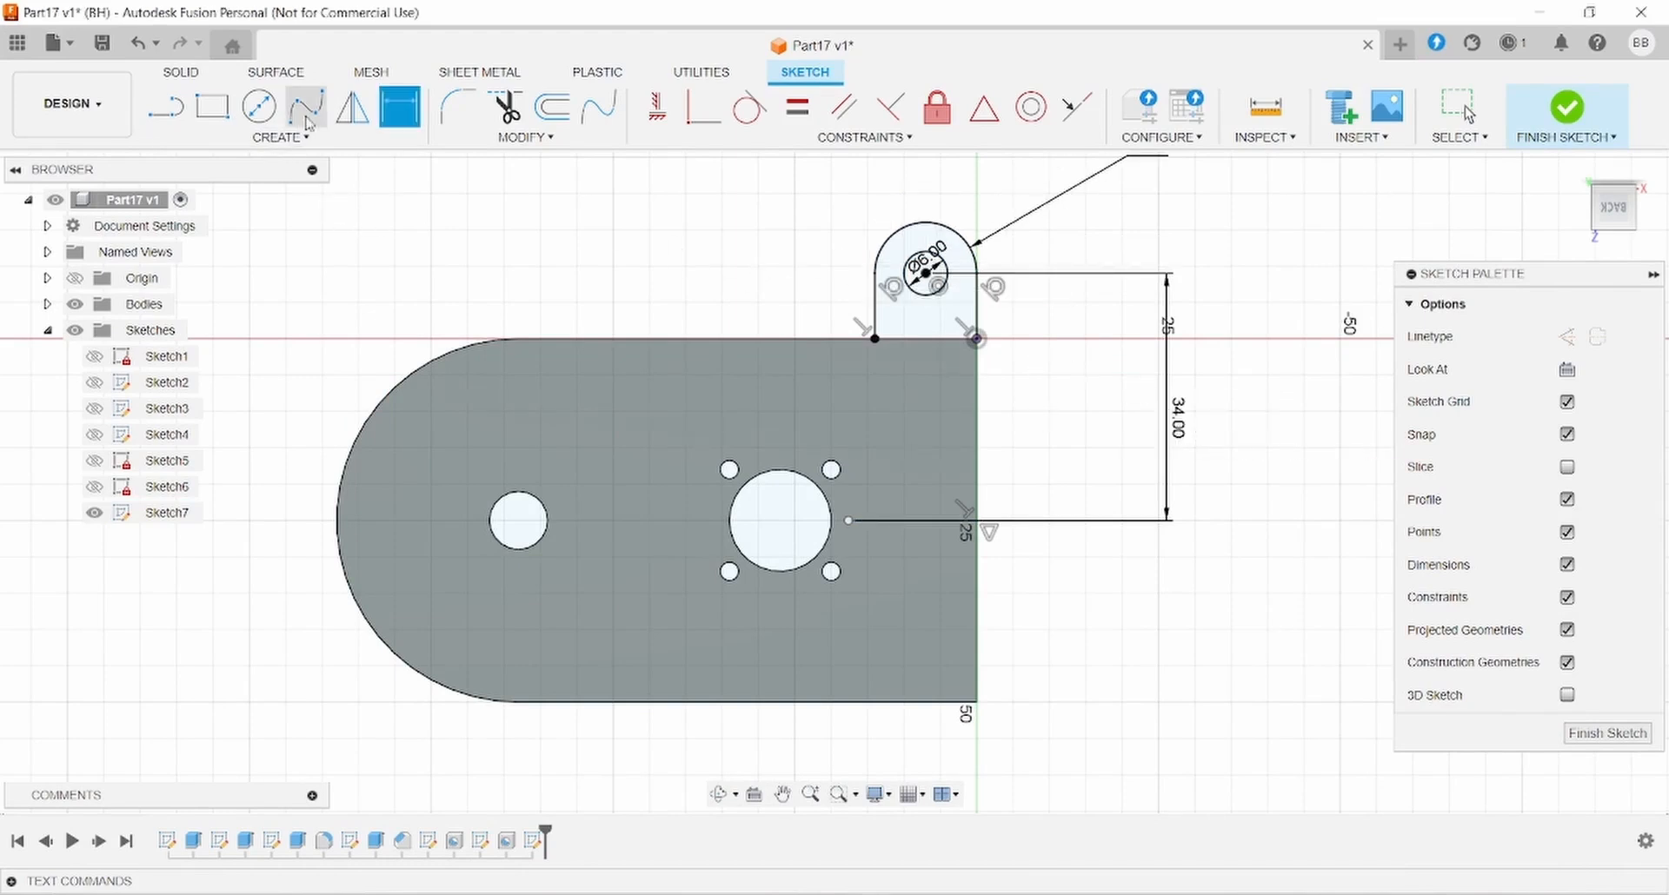
key("Escape")
- Mirror the tab outline and its Ø6 hole across the dashed construction centreline
left_click_drag(717, 203, 1103, 408)
left_click(353, 107)
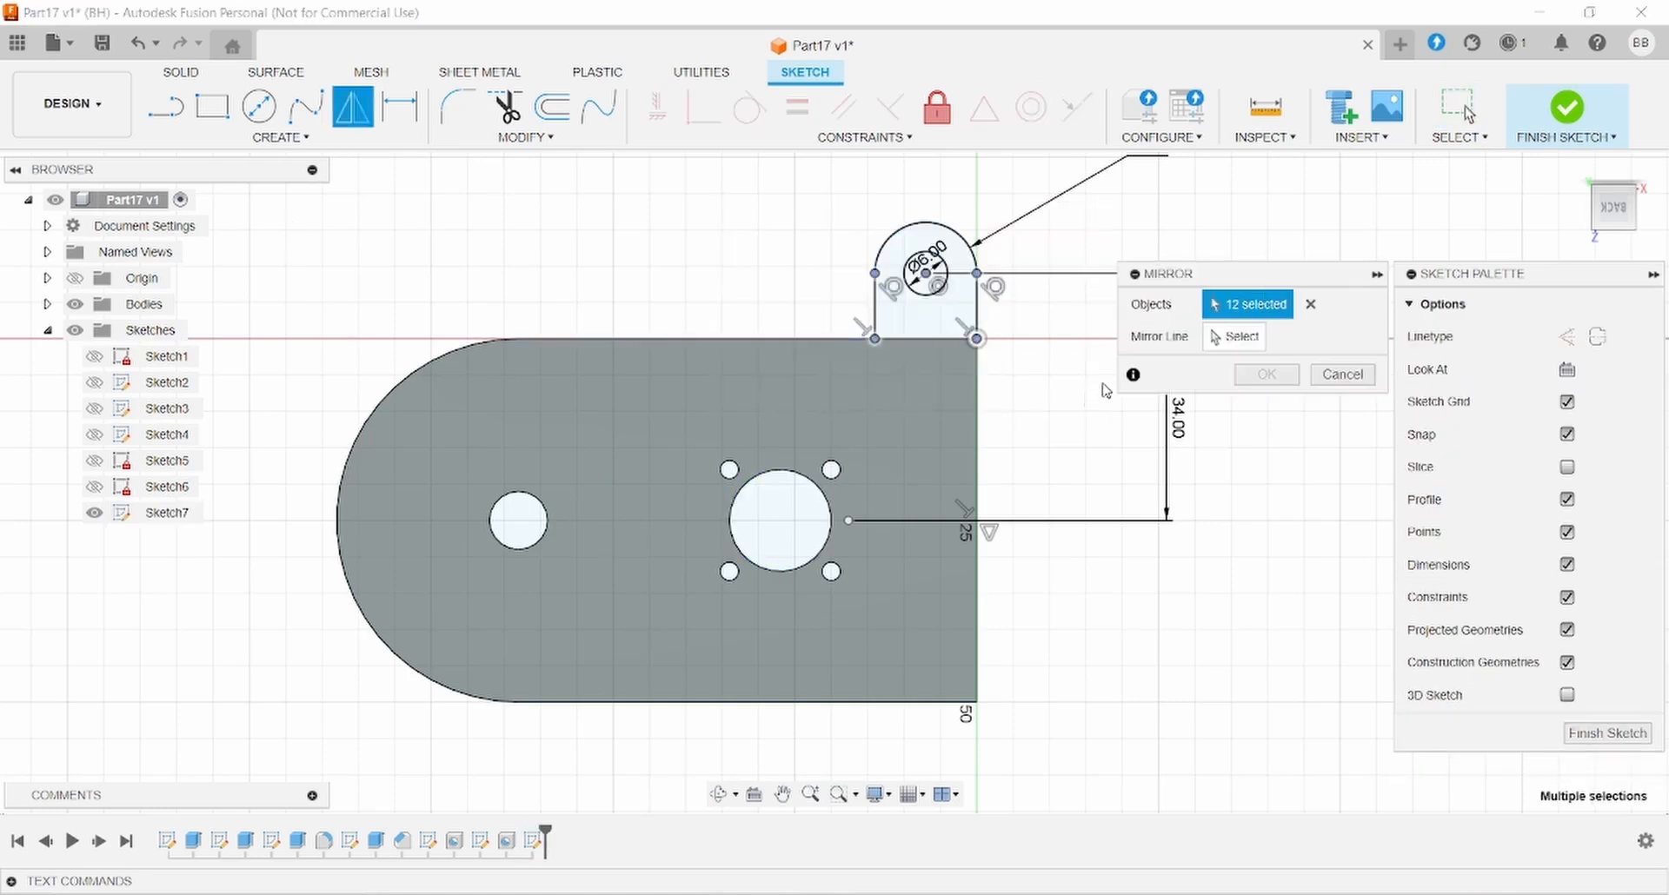
left_click(1234, 336)
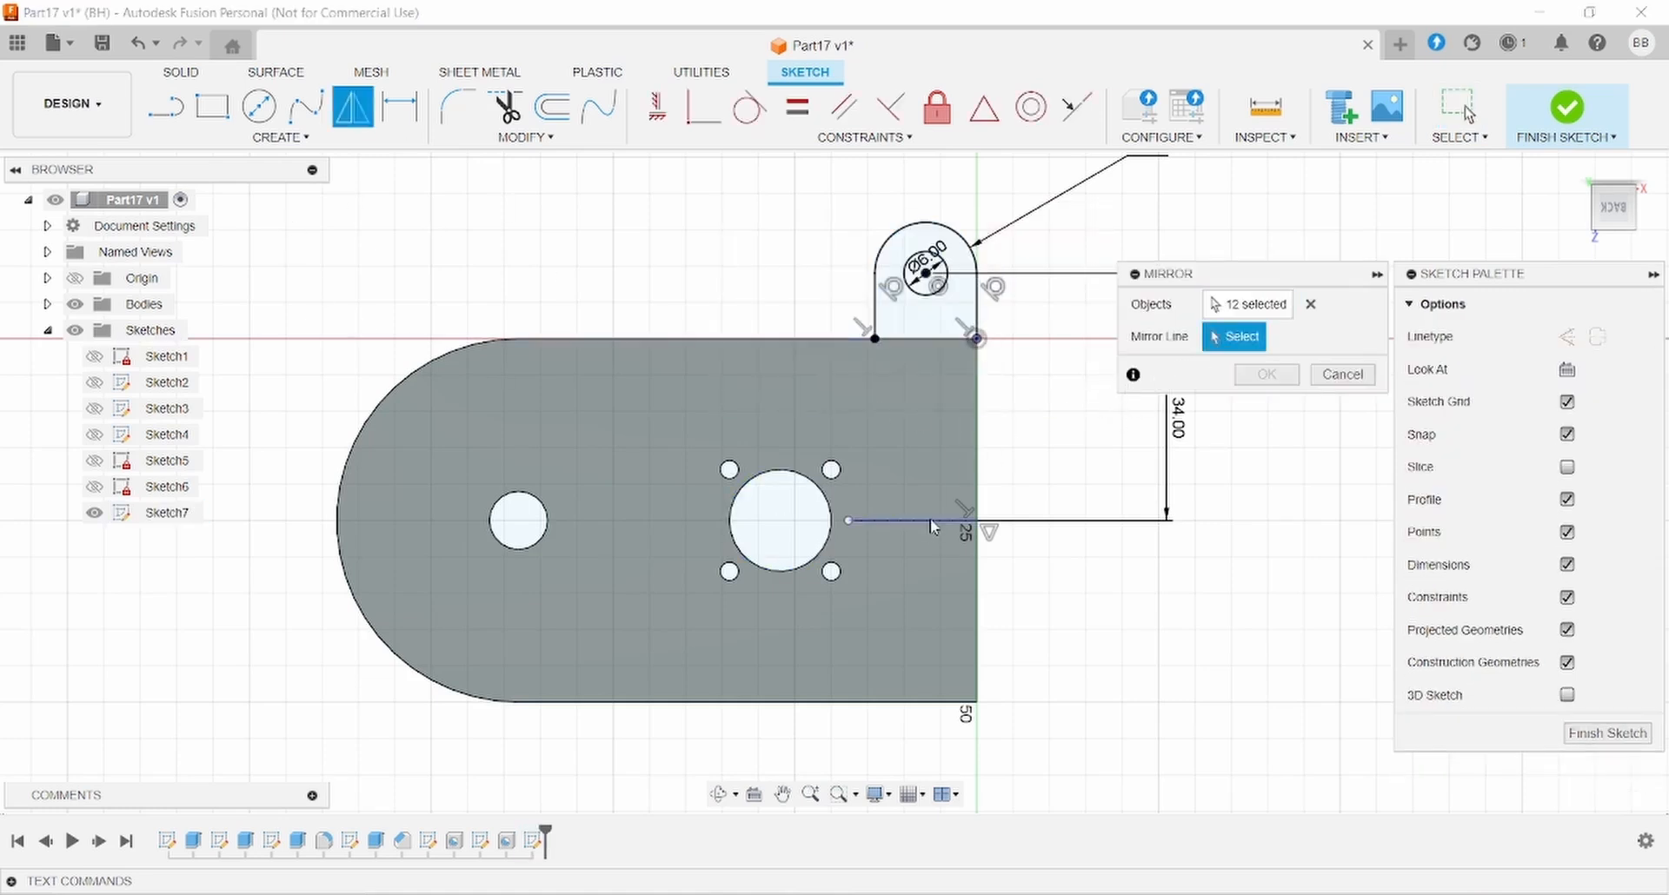
left_click(930, 521)
key("Return")
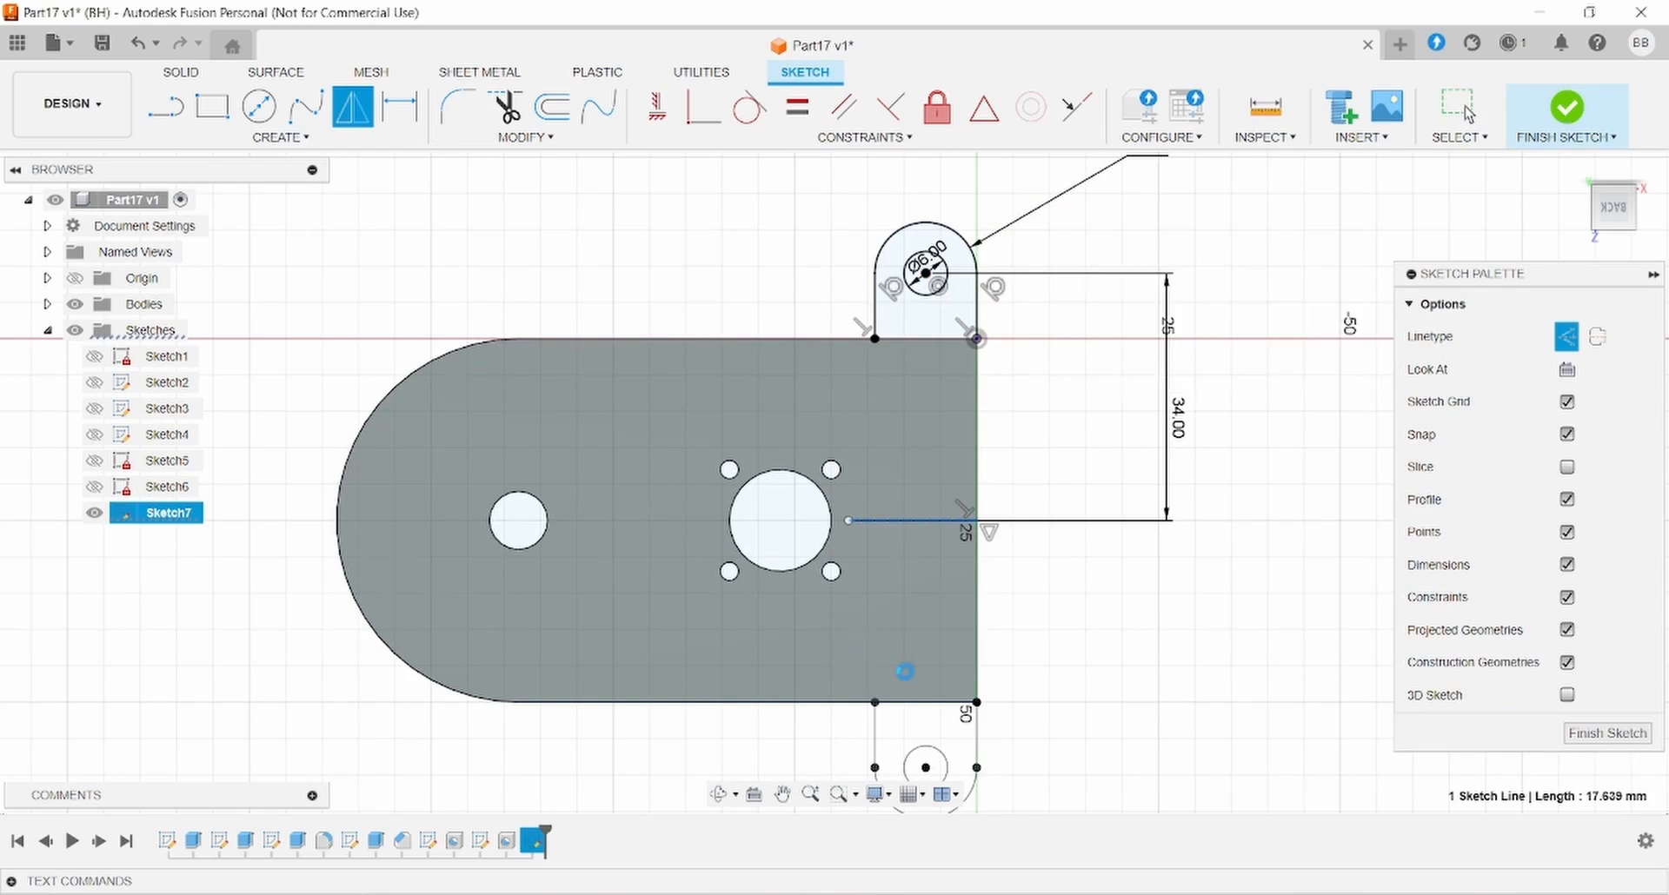
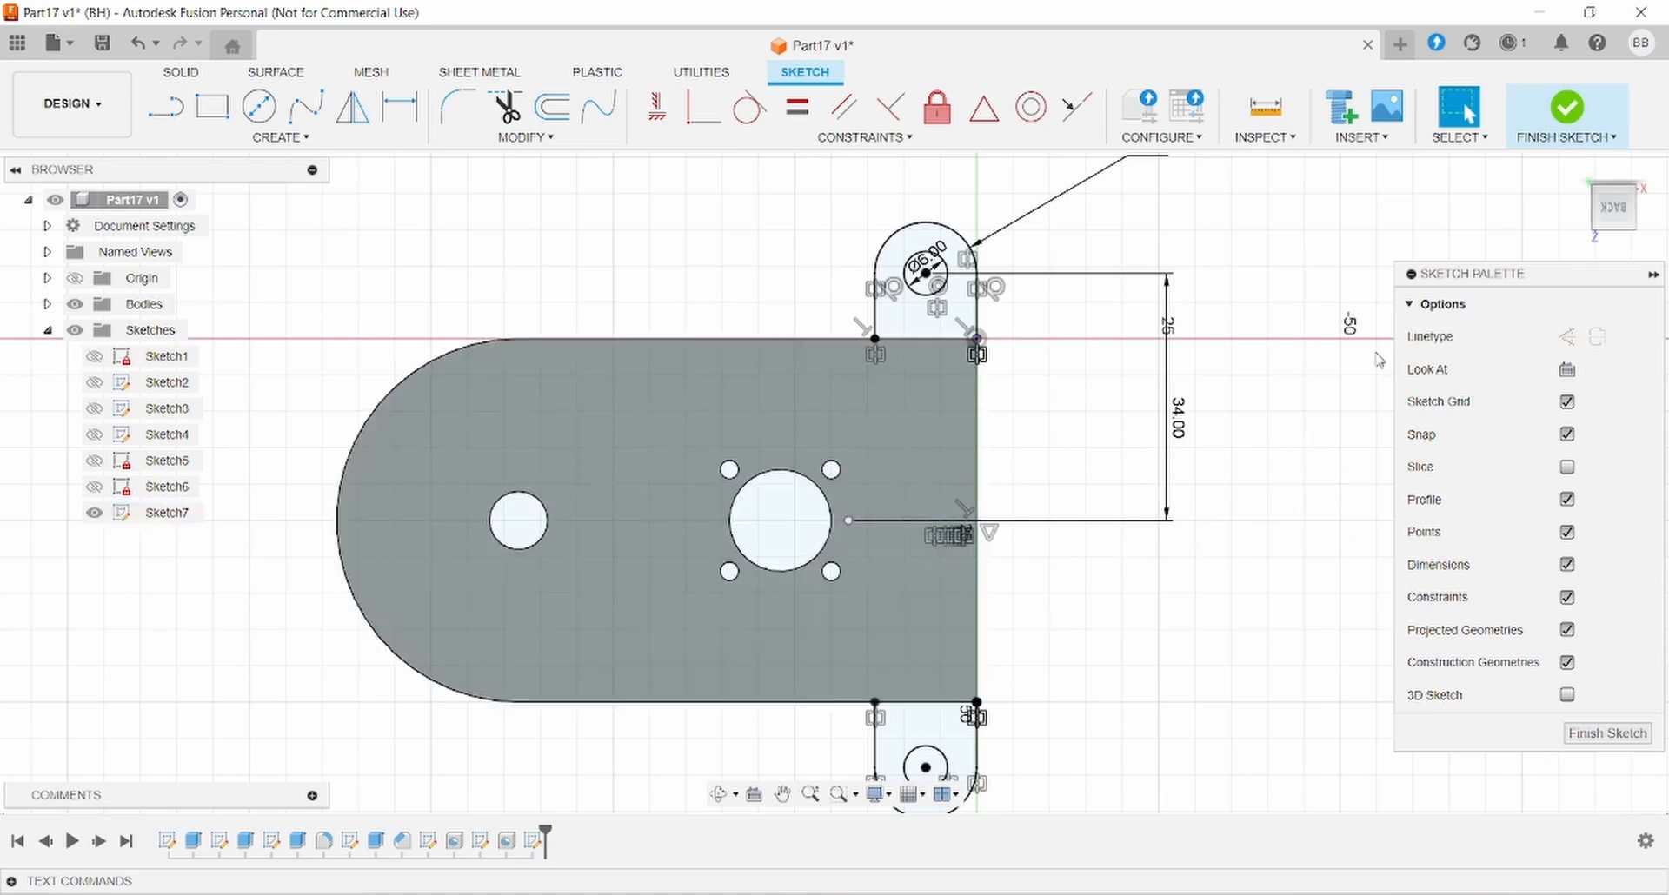
- Leave Sketch7 and start an Extrude from the Solid tools
scroll(1161, 571, "down", 1)
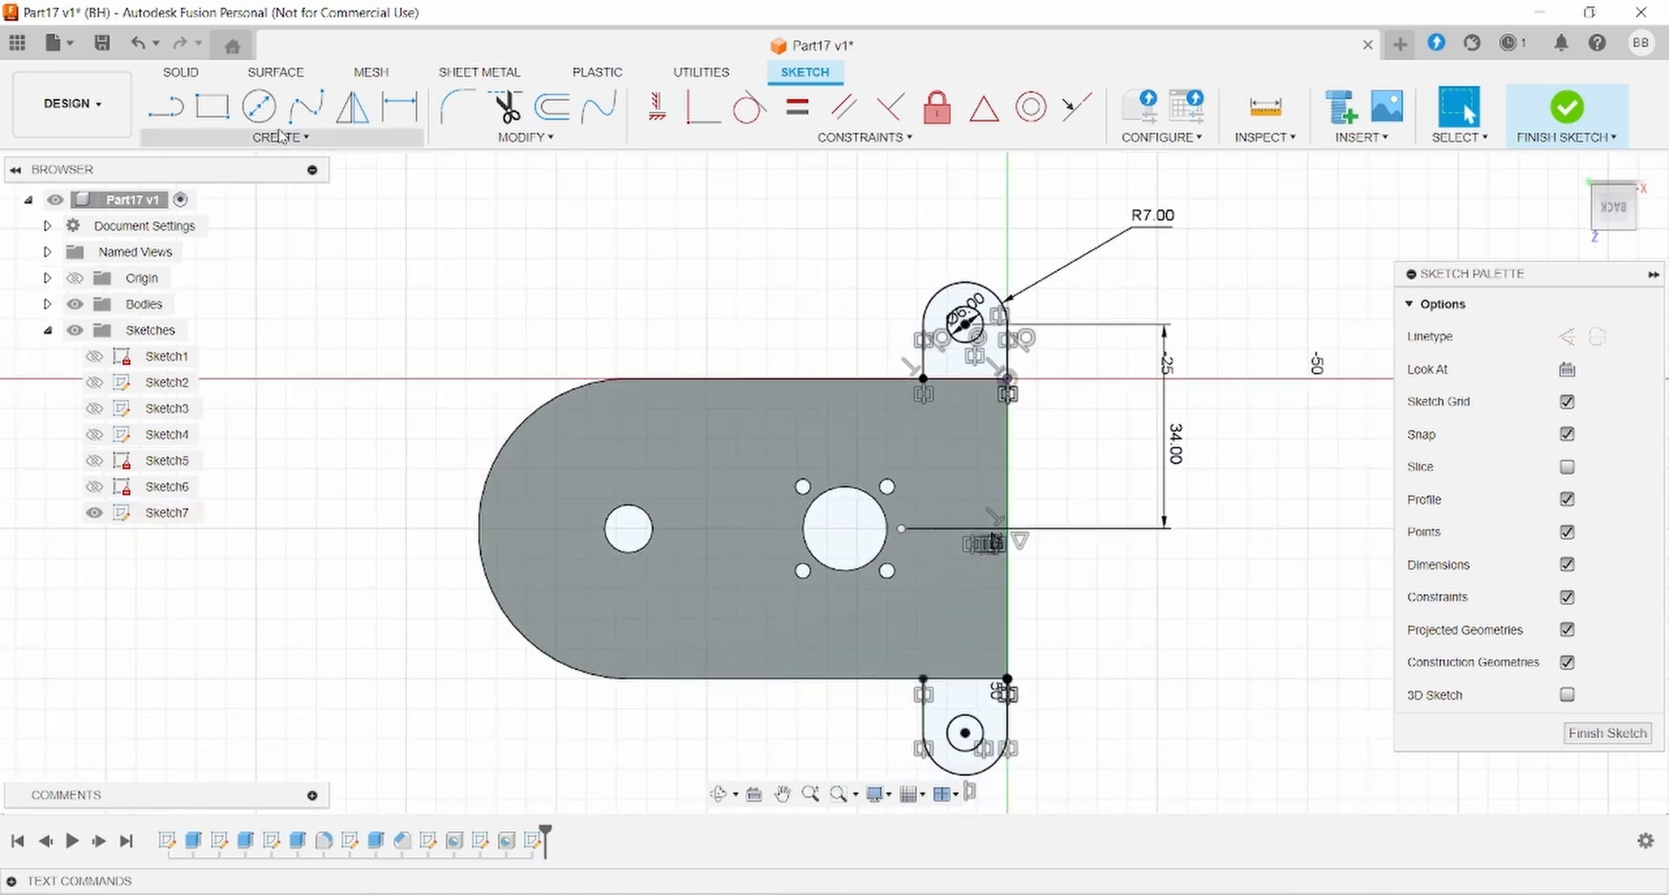
left_click(158, 71)
left_click(212, 106)
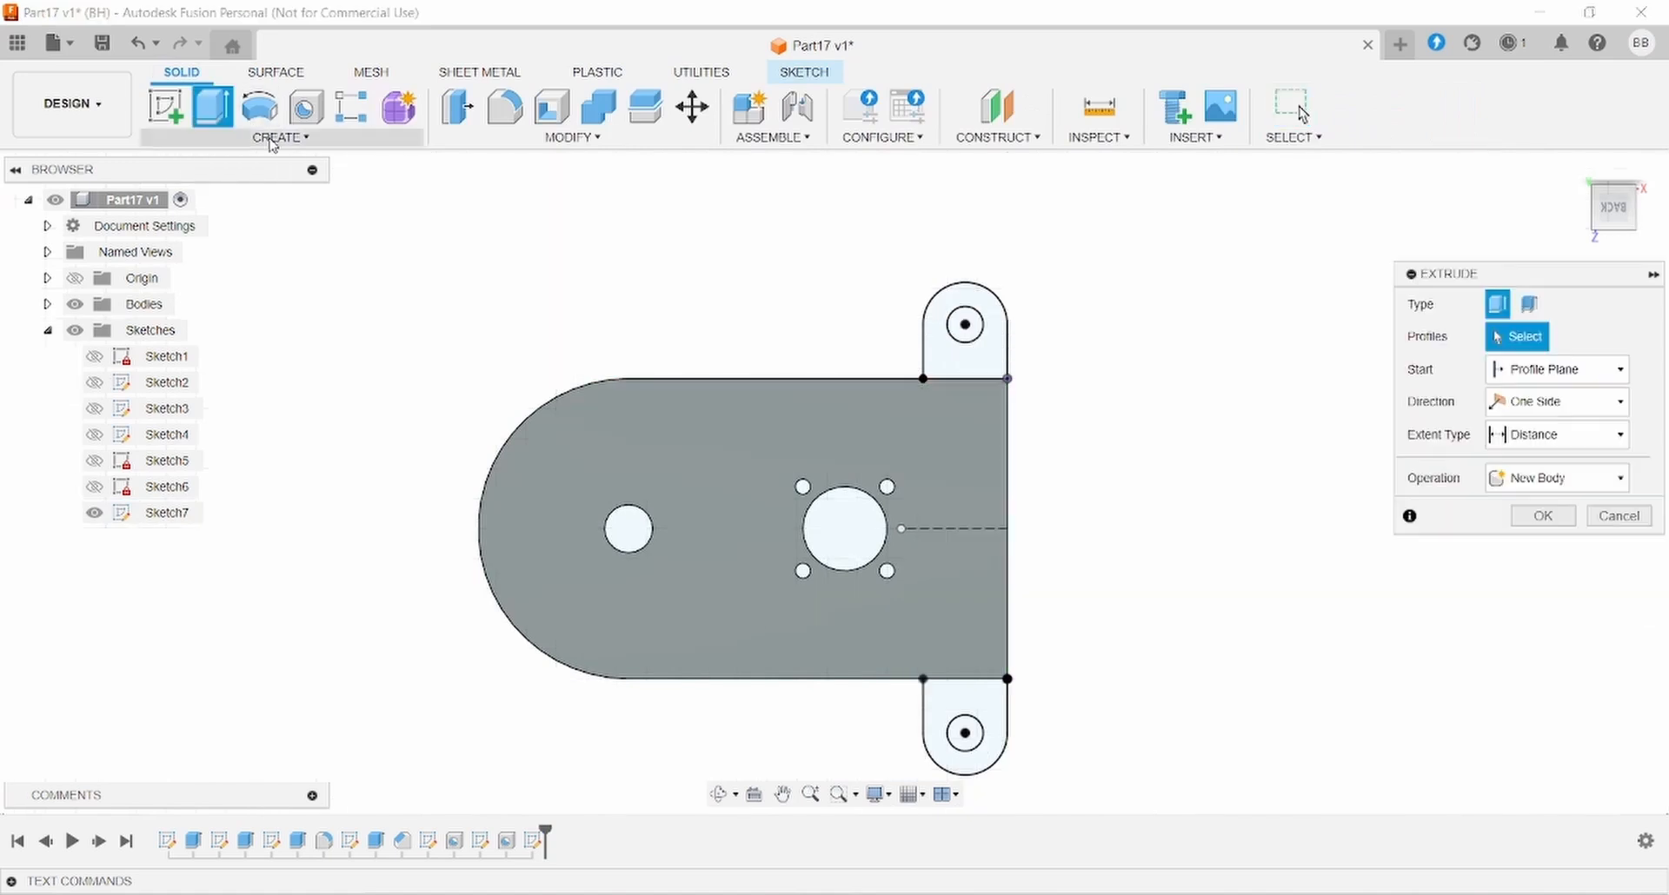
- Extrude both lug profiles 6 mm downward (−6) and join them to the housing
left_click(999, 362)
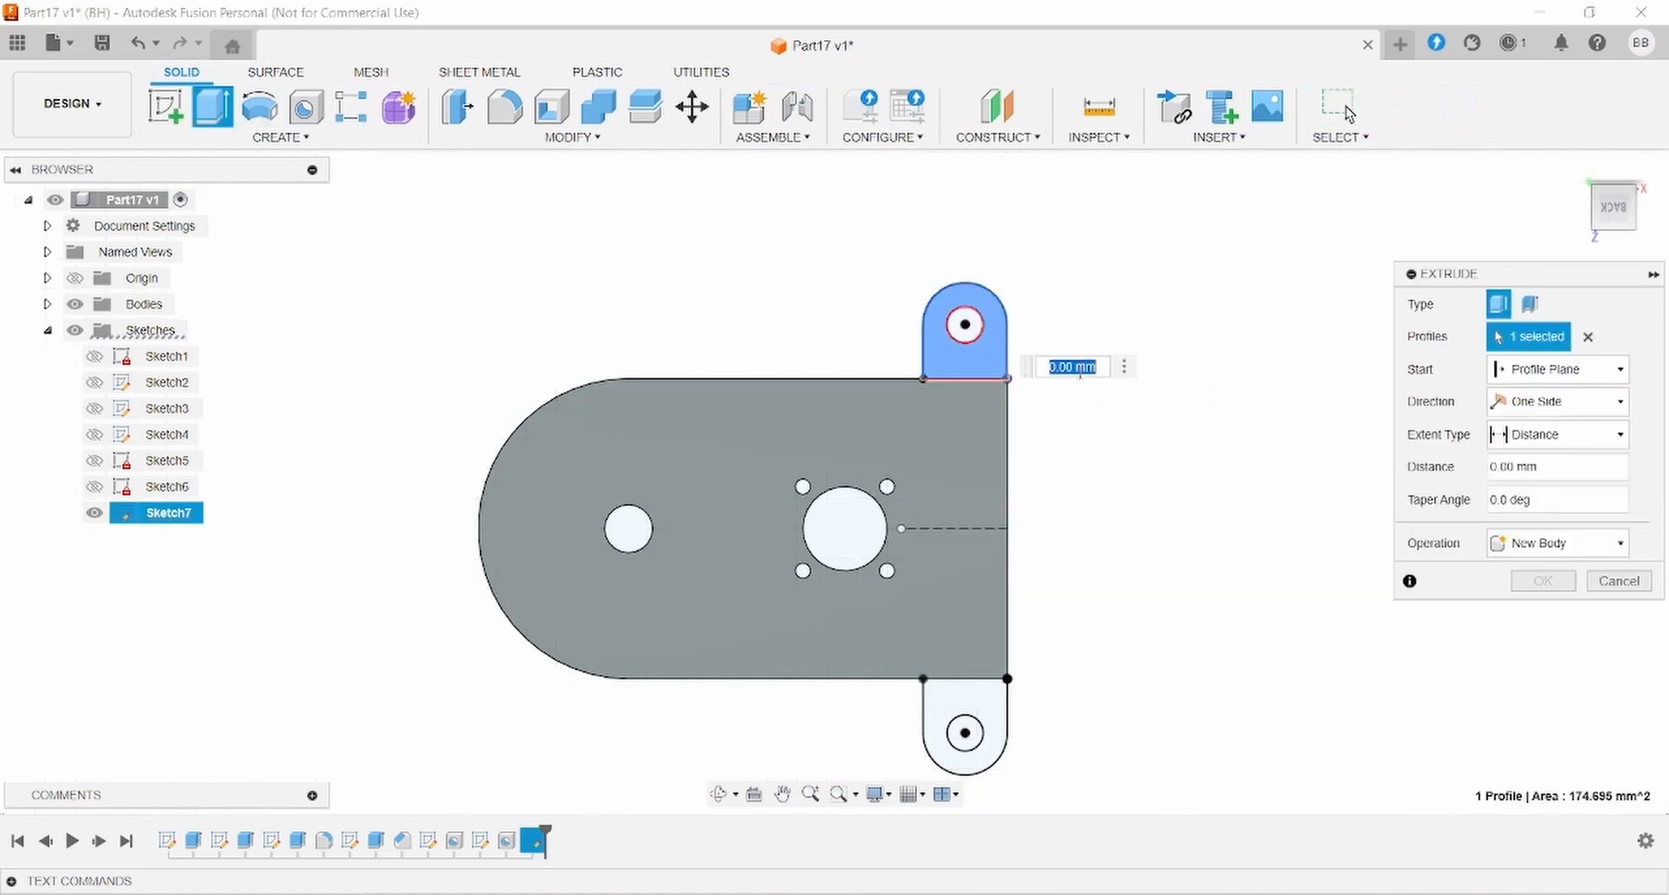
left_click(967, 732)
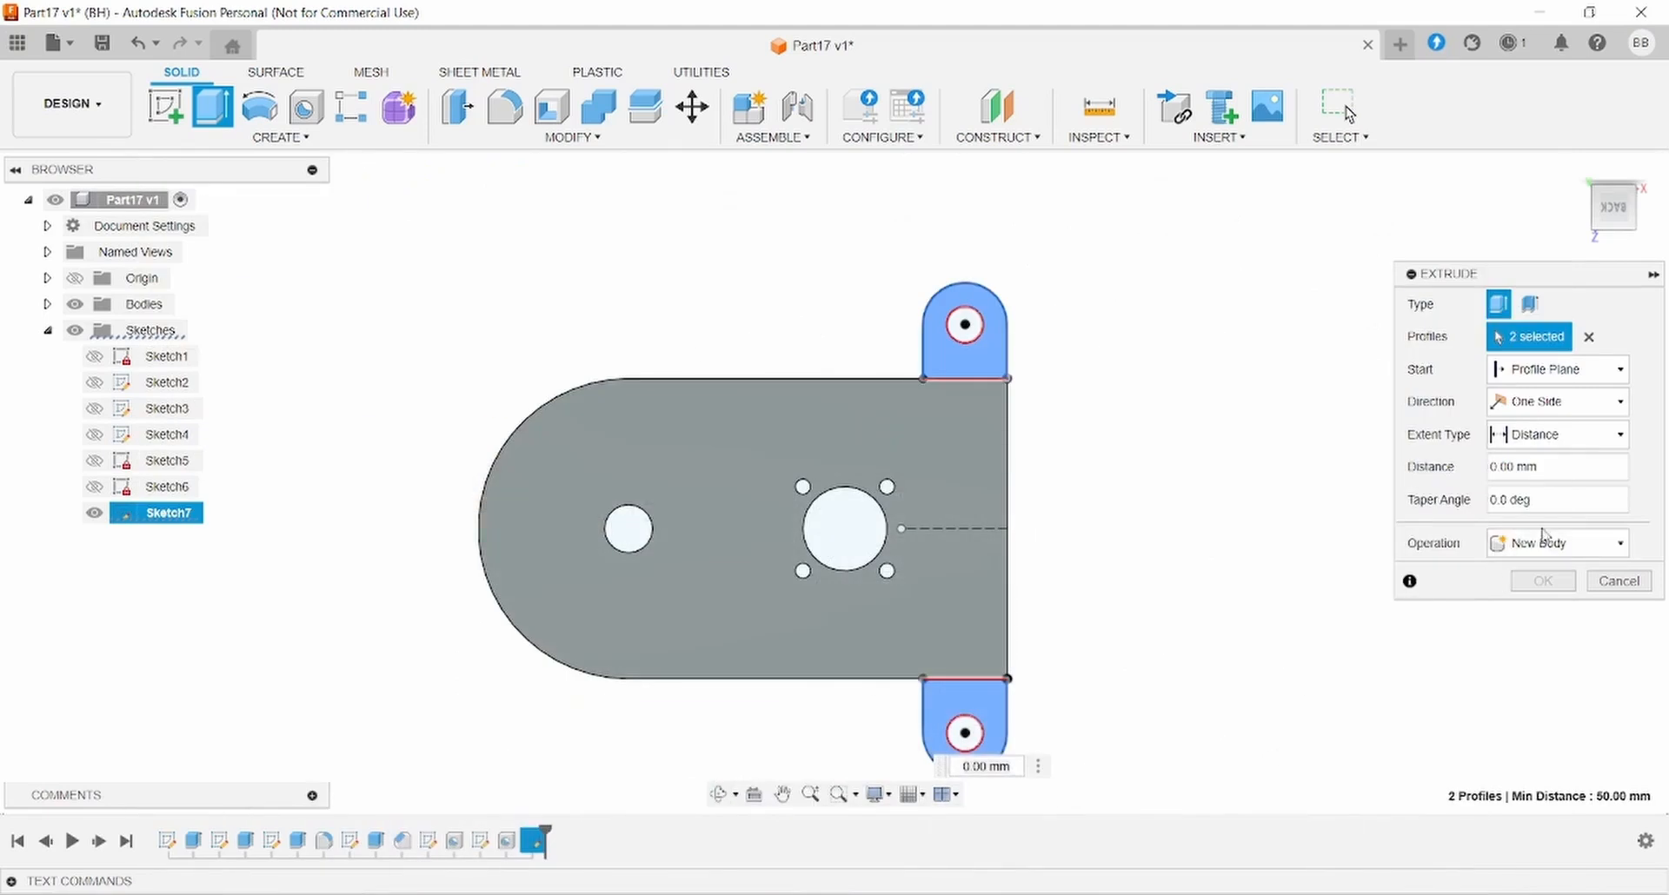
left_click_drag(1568, 471, 1152, 468)
type("6")
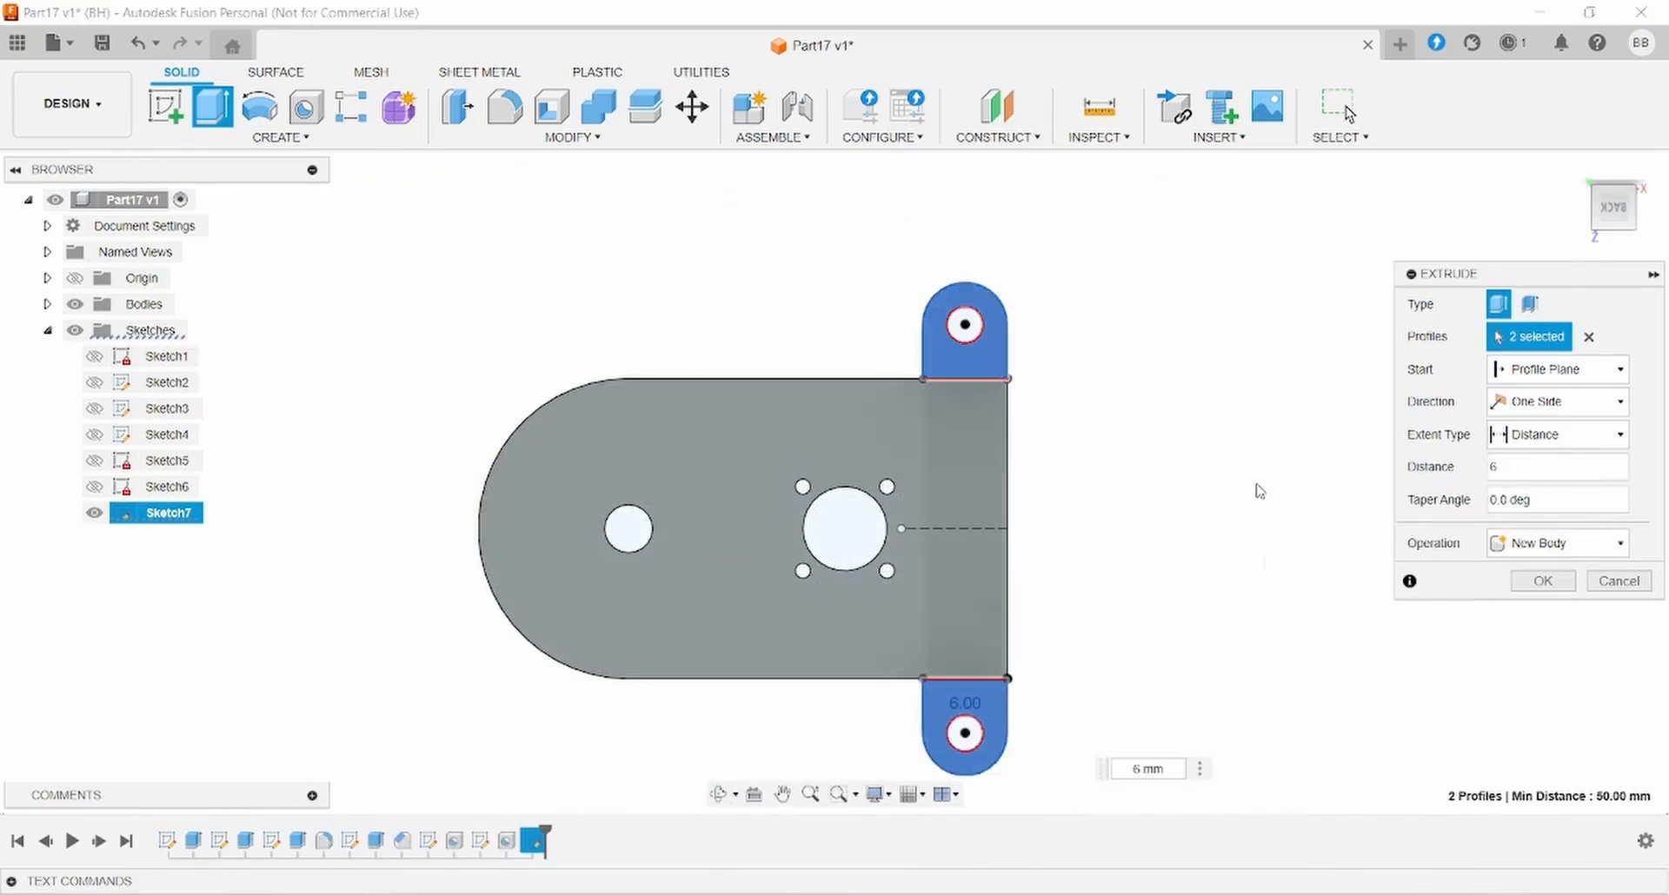
middle_click_drag(1274, 541, 1300, 398, "shift")
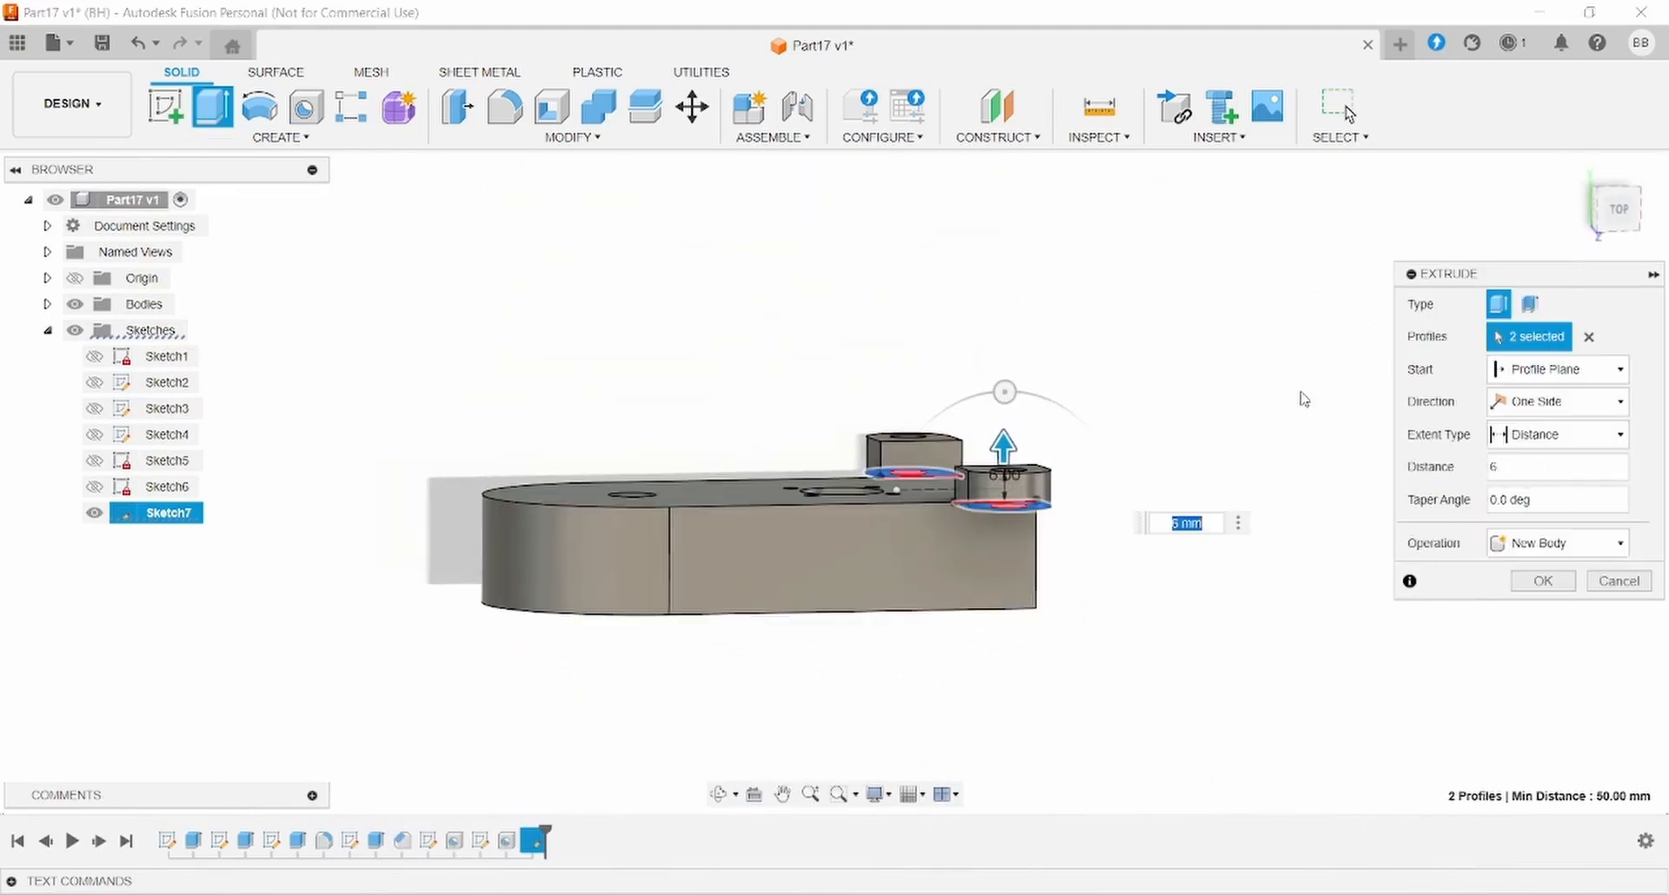
left_click(1493, 472)
type("-")
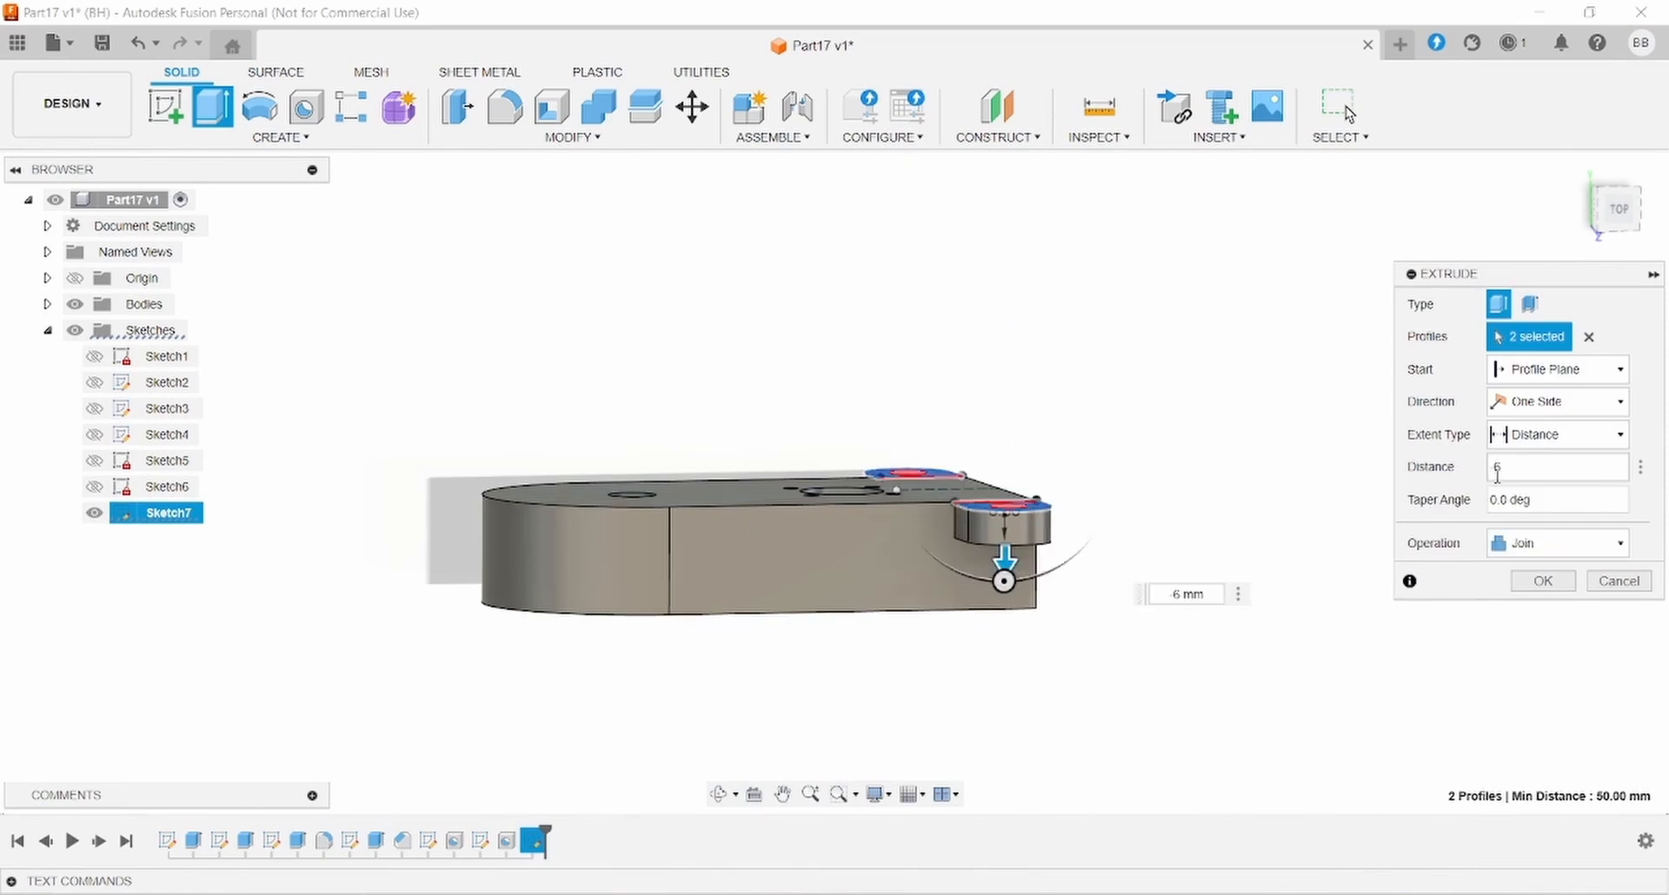
left_click(1534, 581)
middle_click_drag(1117, 475, 1204, 602, "shift")
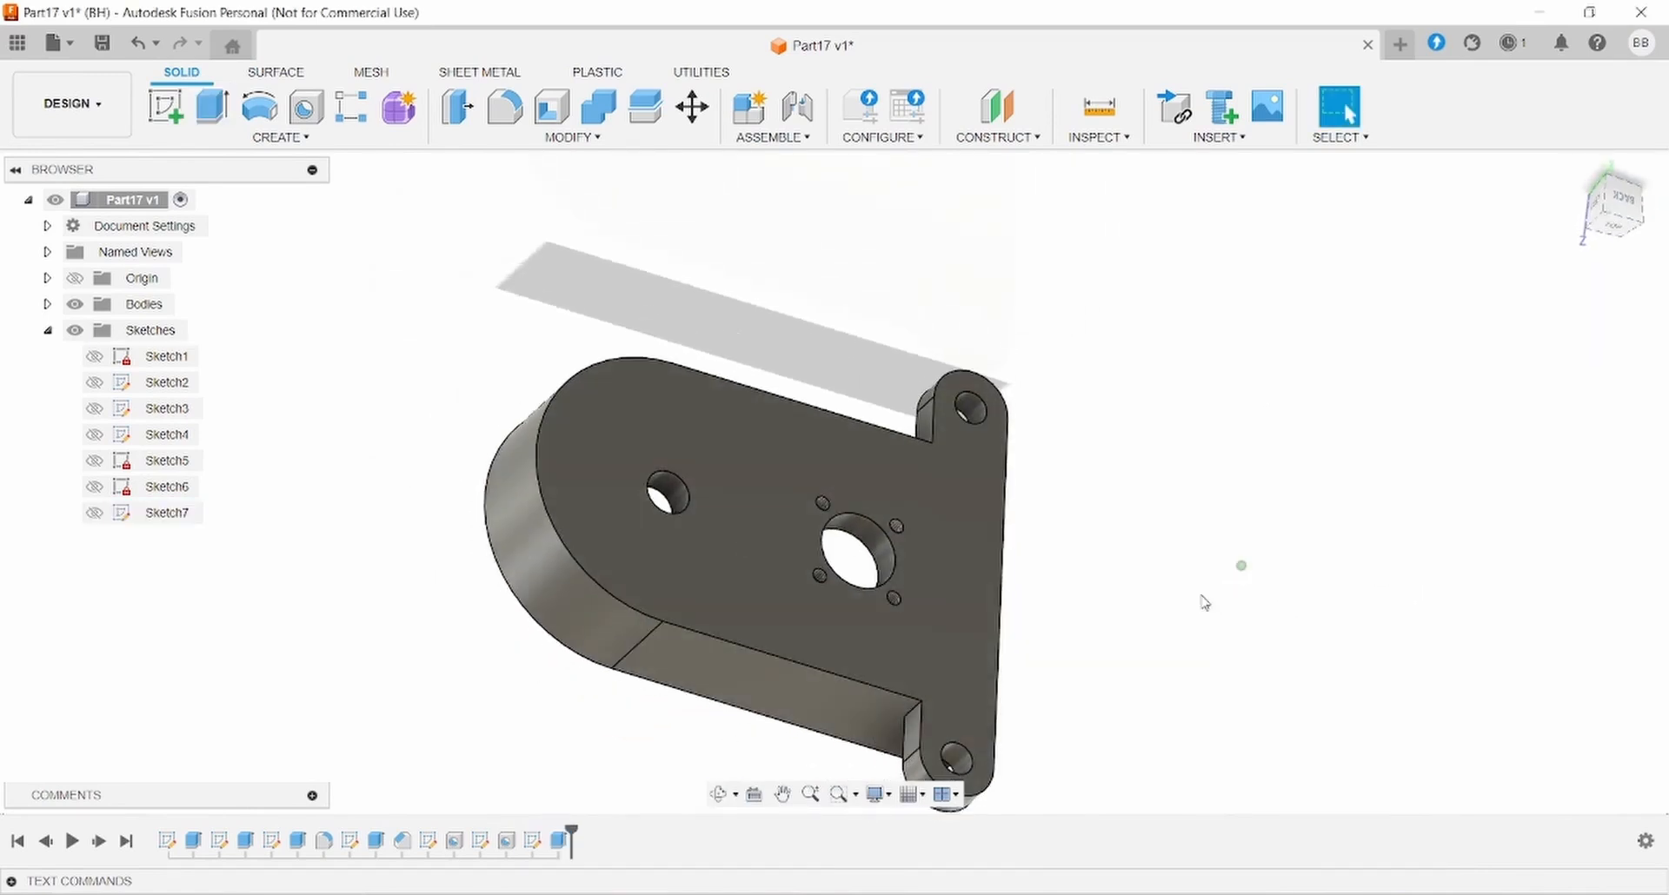
left_click(859, 894)
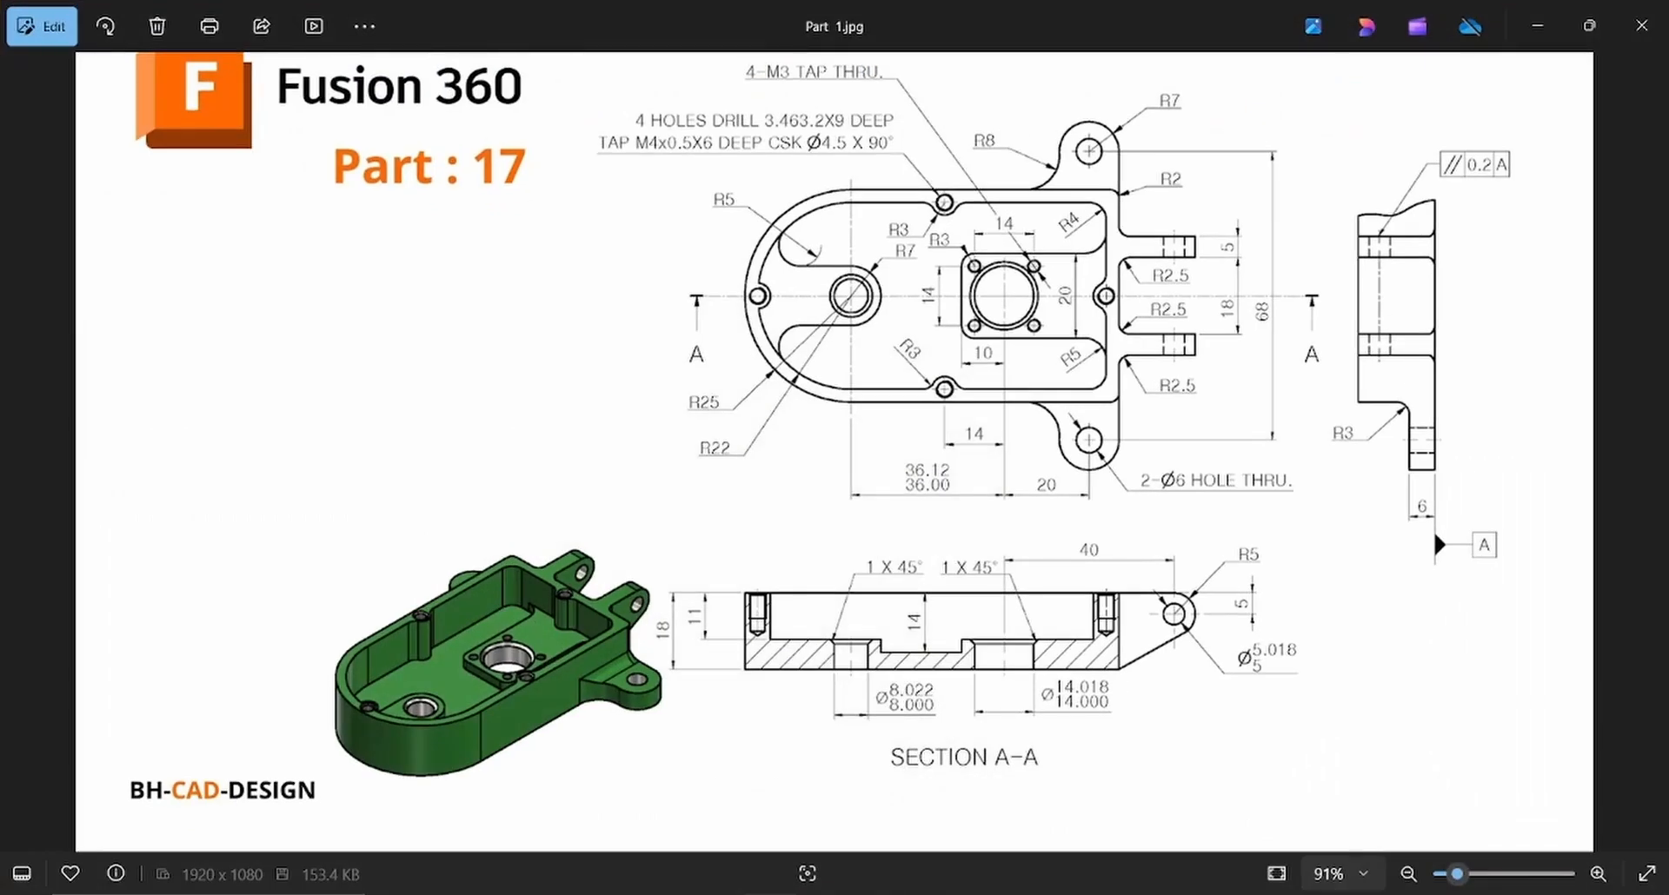
left_click(858, 894)
middle_click_drag(771, 623, 1289, 705, "shift")
middle_click_drag(1153, 745, 1043, 596, "shift")
left_click(858, 894)
left_click(859, 894)
middle_click_drag(793, 407, 730, 493, "shift")
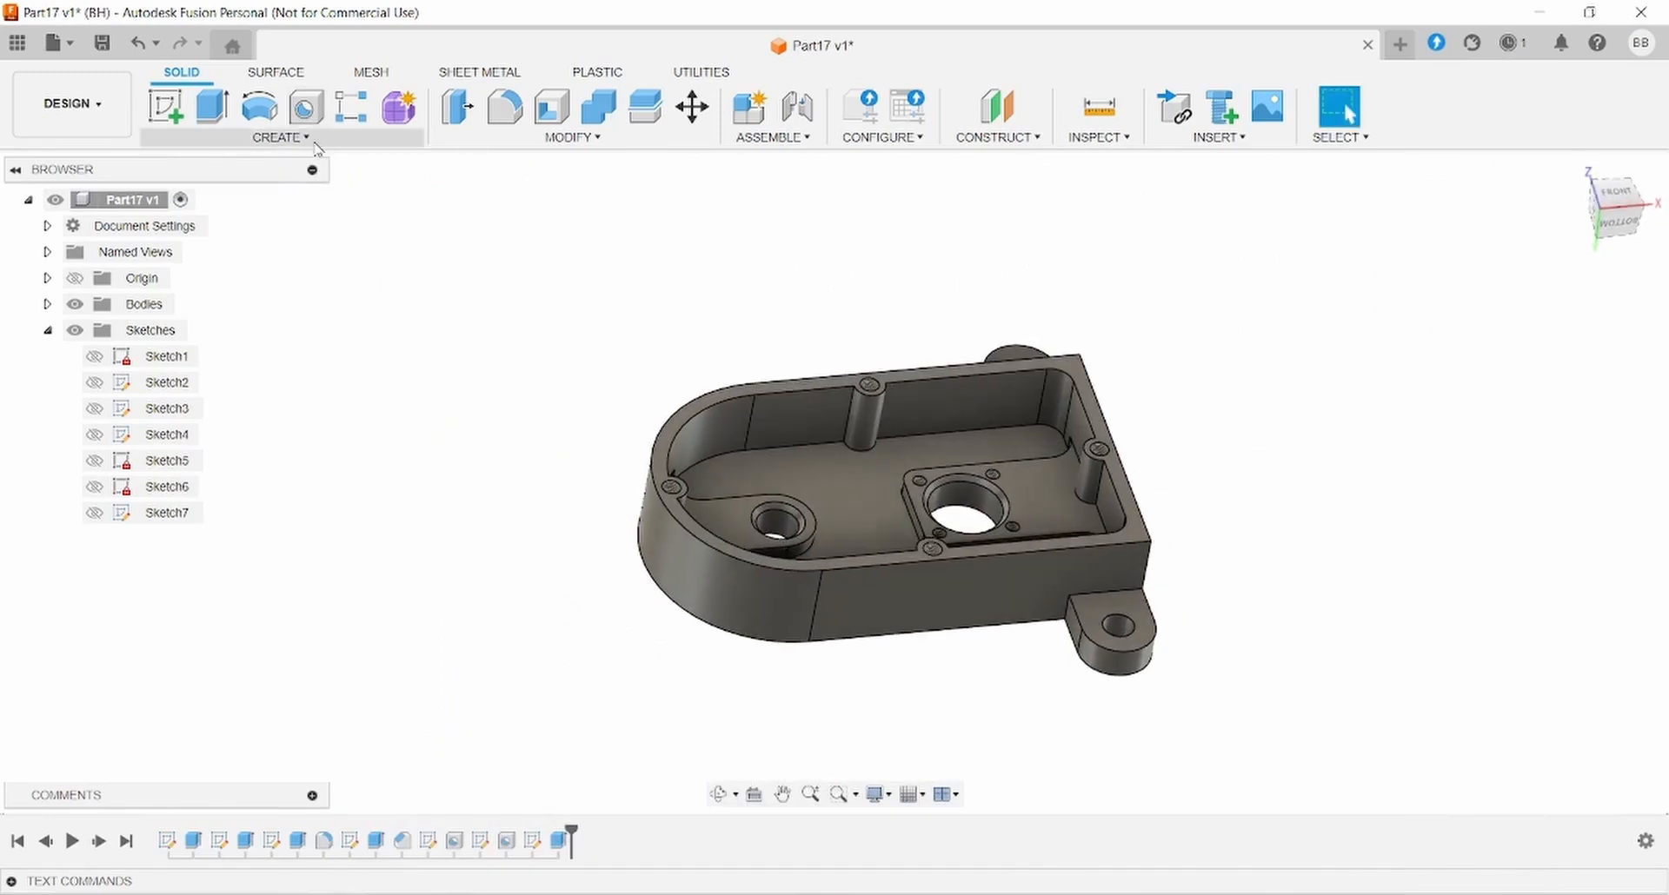
- Fillet the two vertical edges where the lug meets the housing wall at 5 mm
left_click(502, 111)
left_click(1062, 622)
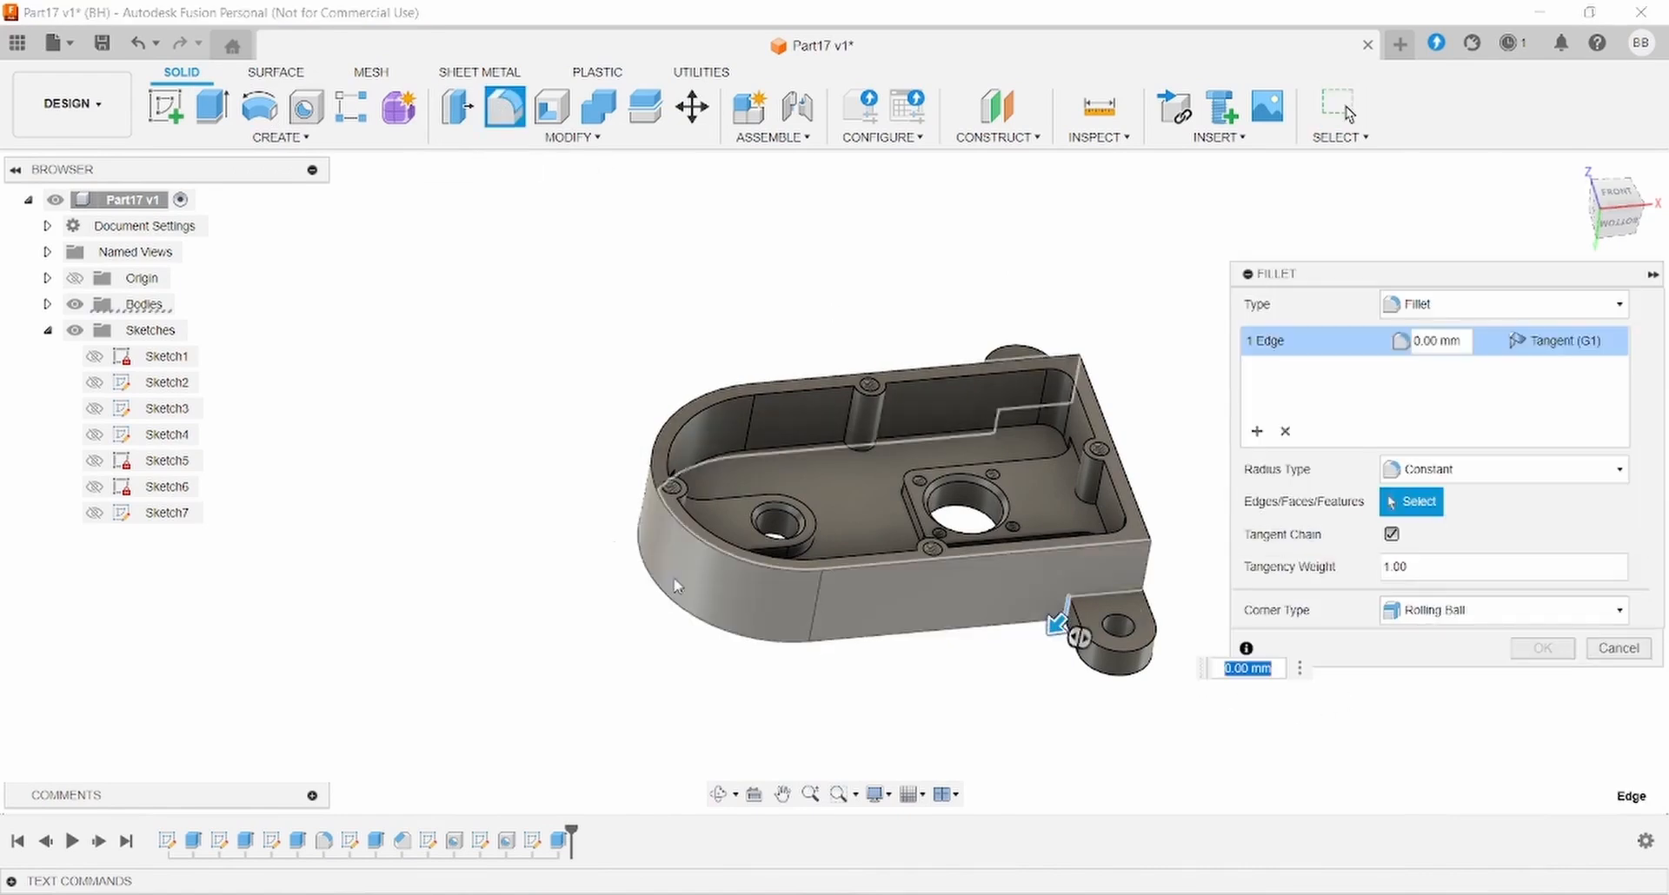
middle_click_drag(1067, 609, 921, 539, "shift")
left_click(721, 396)
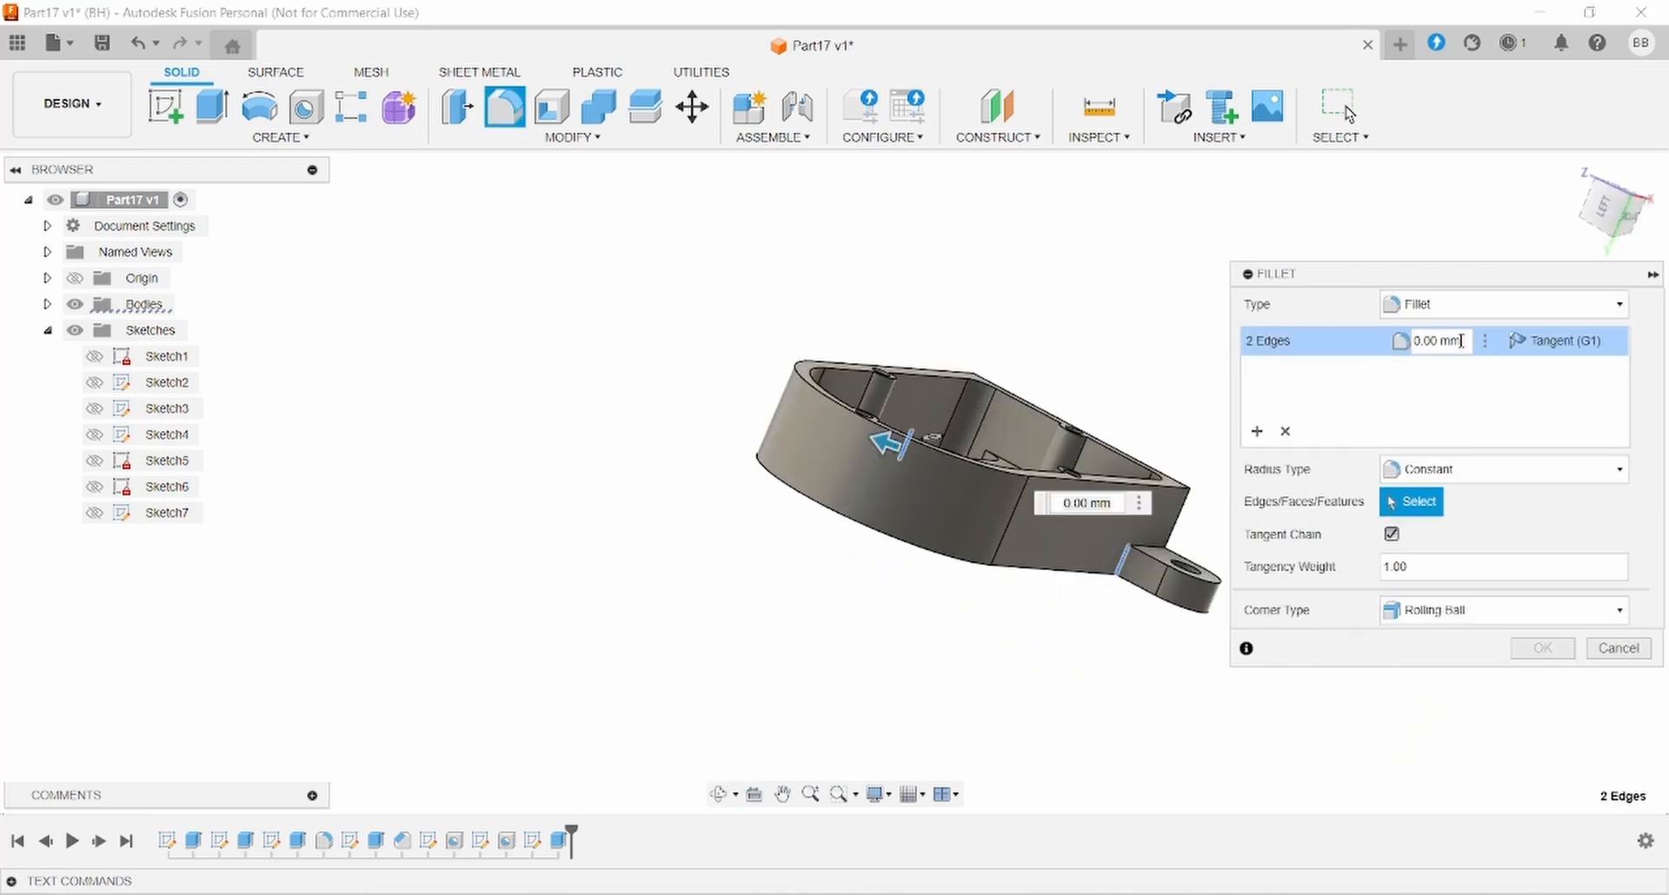
type("5")
key("Return")
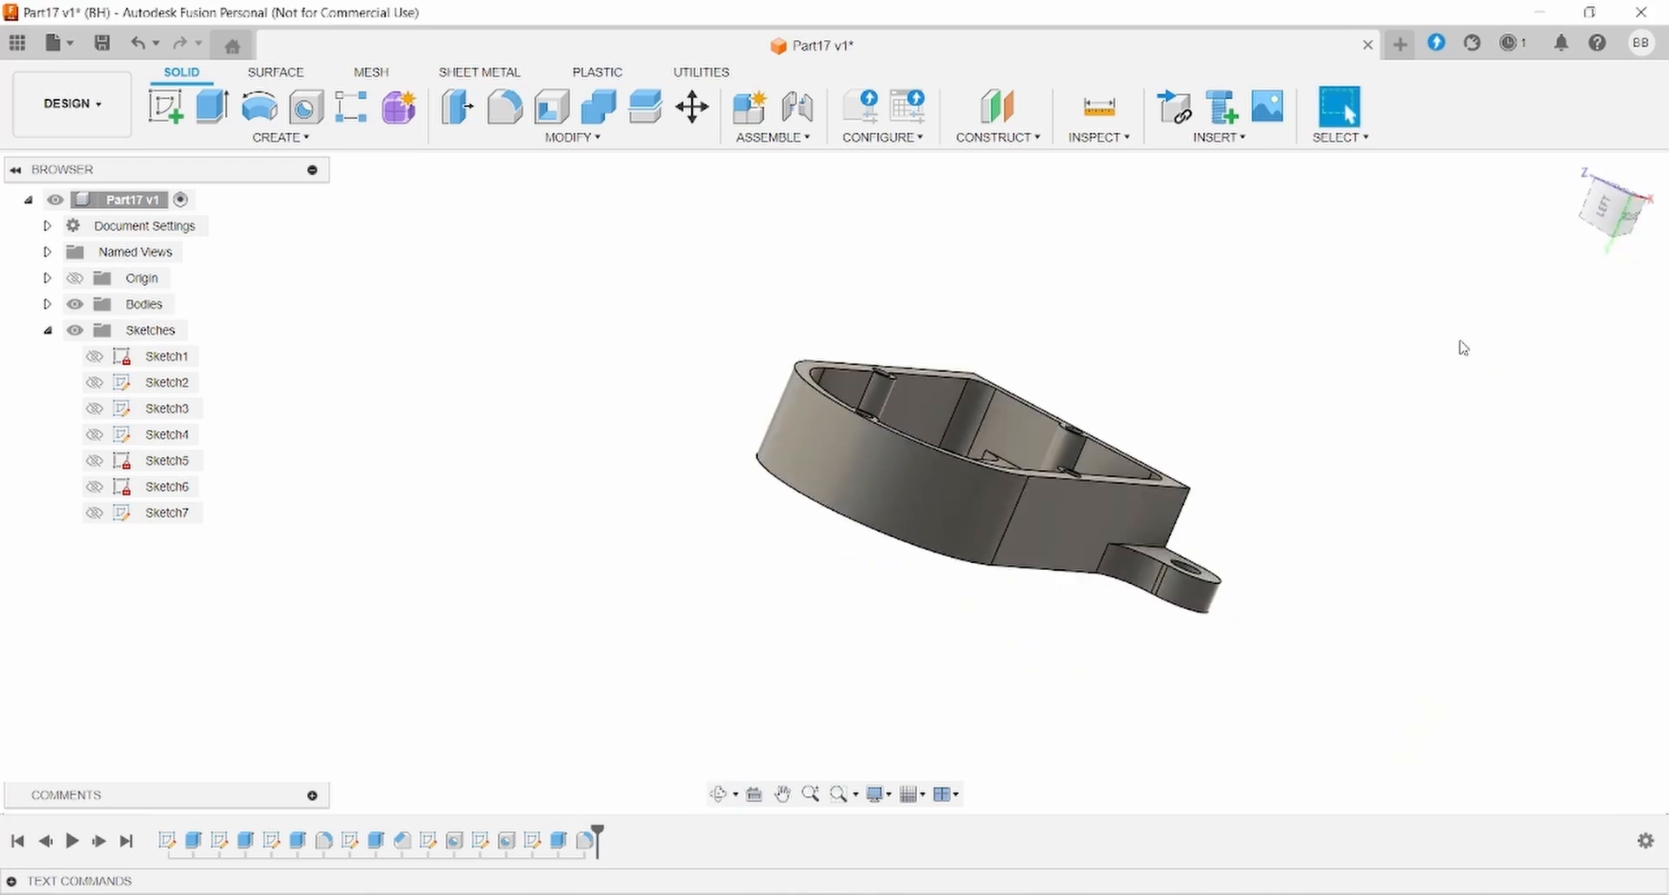
middle_click_drag(1443, 360, 1228, 484, "shift")
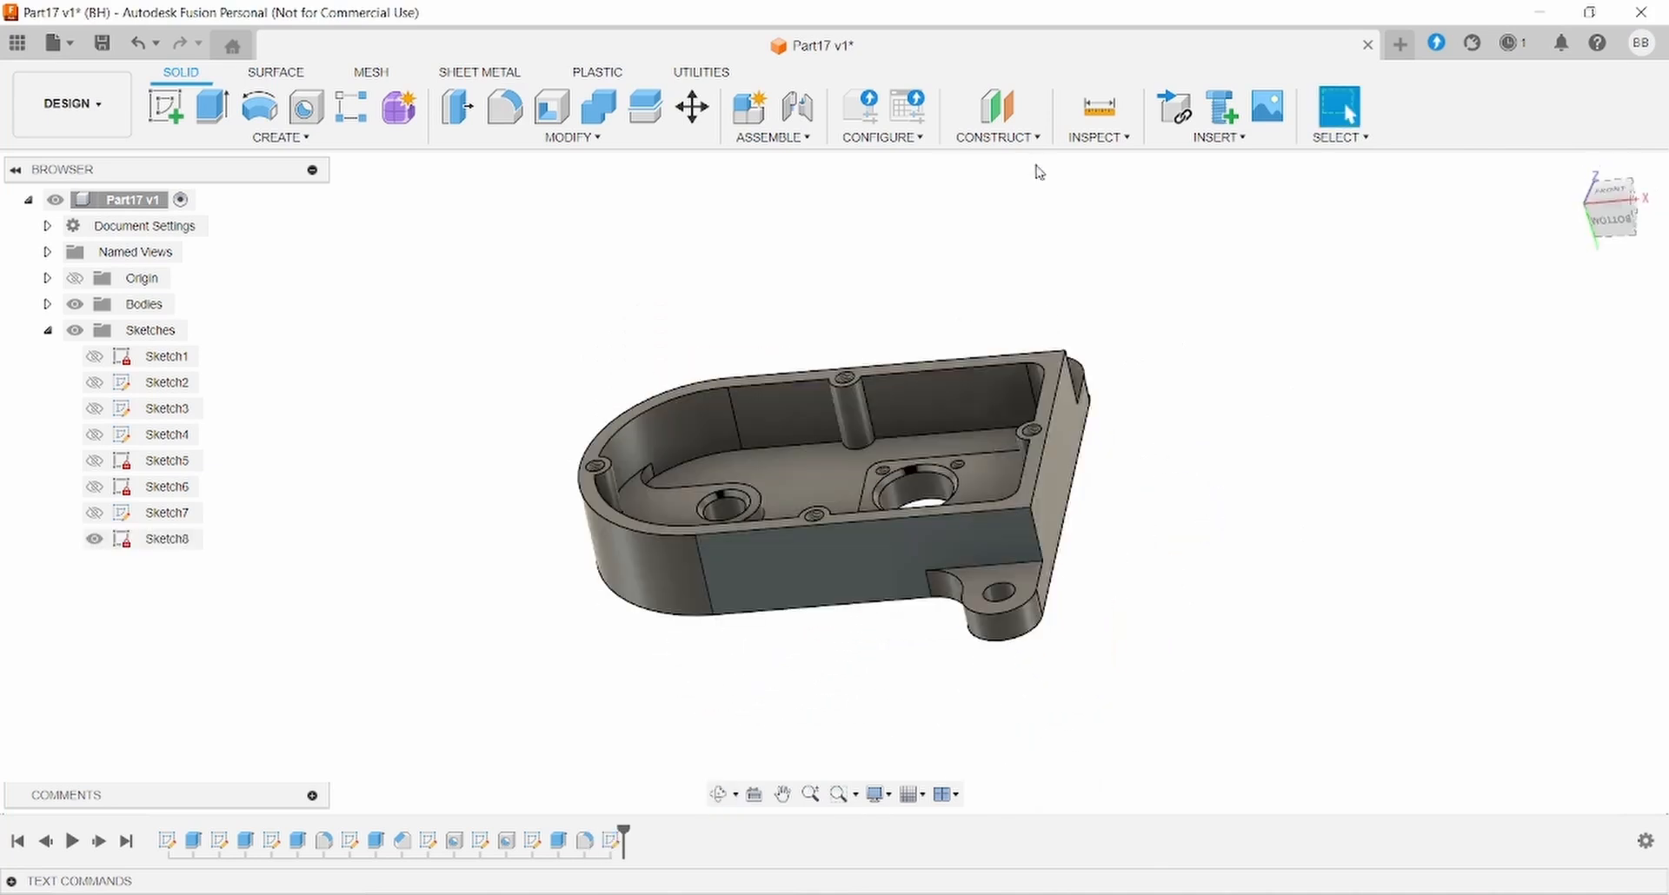
- Create a midplane between the housing's two long outer side faces
left_click(1000, 136)
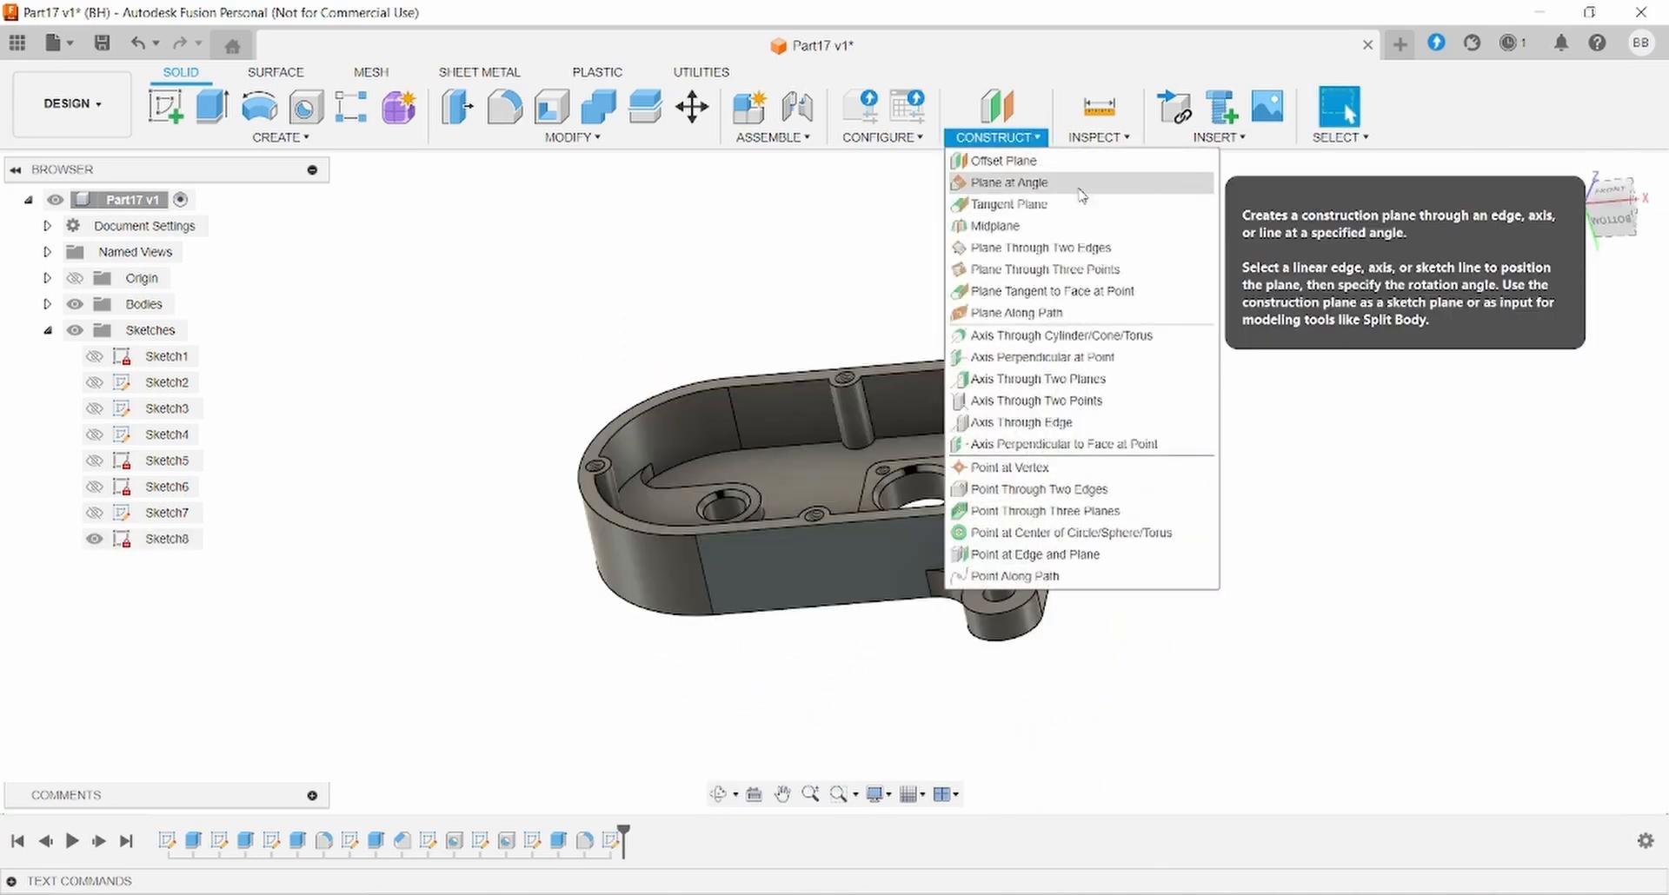
left_click(996, 225)
left_click(940, 565)
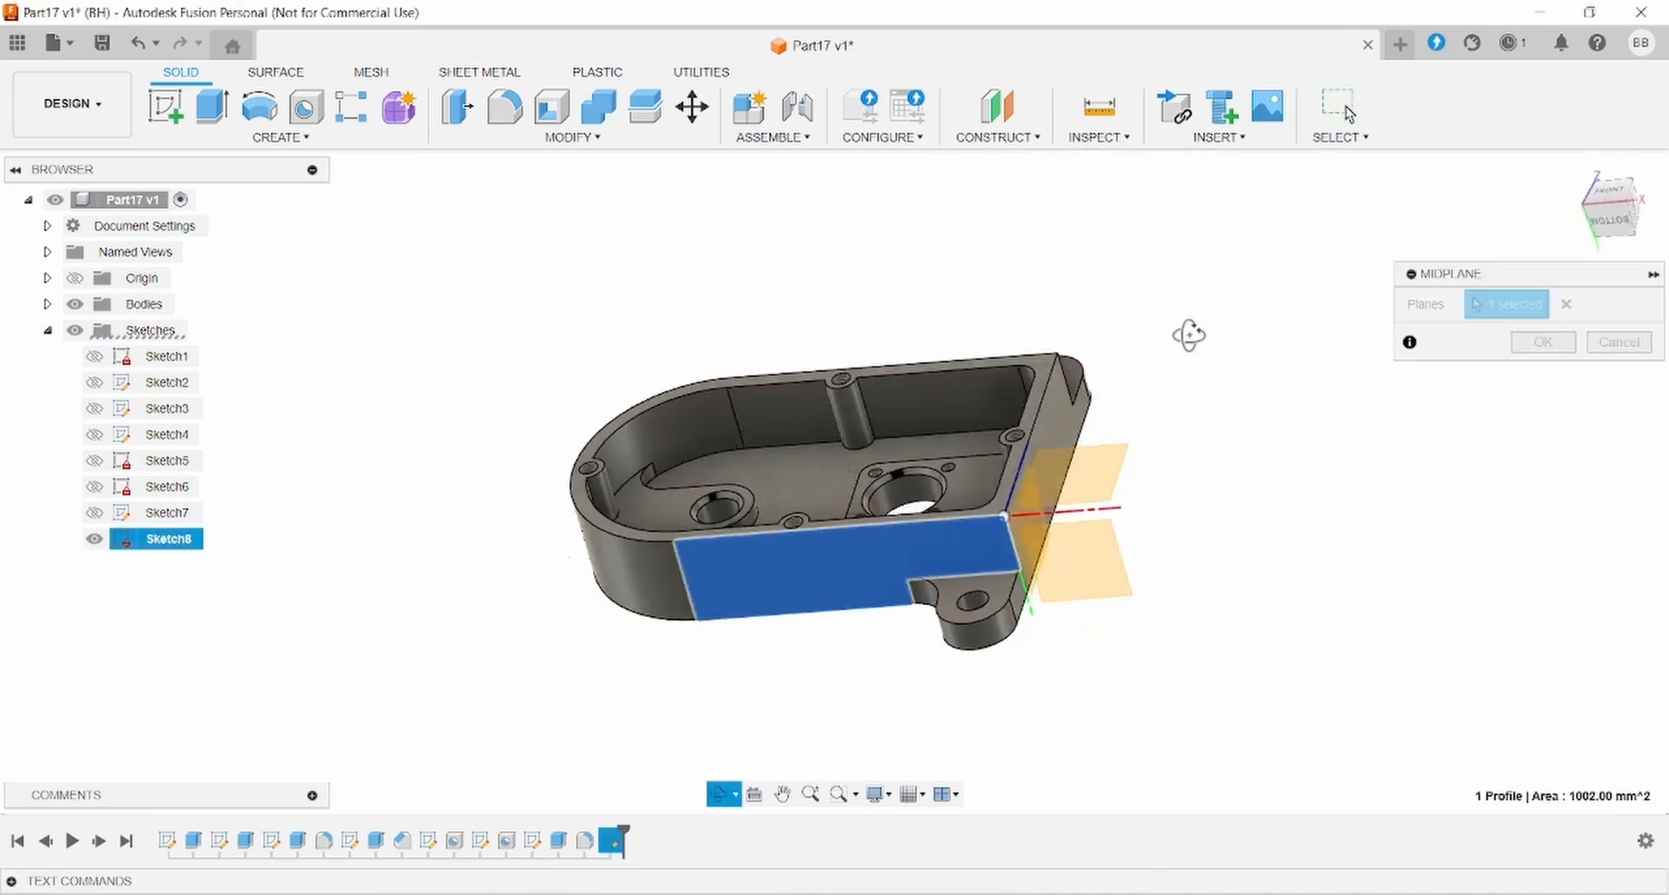
middle_click_drag(1188, 335, 1043, 451, "shift")
left_click(957, 447)
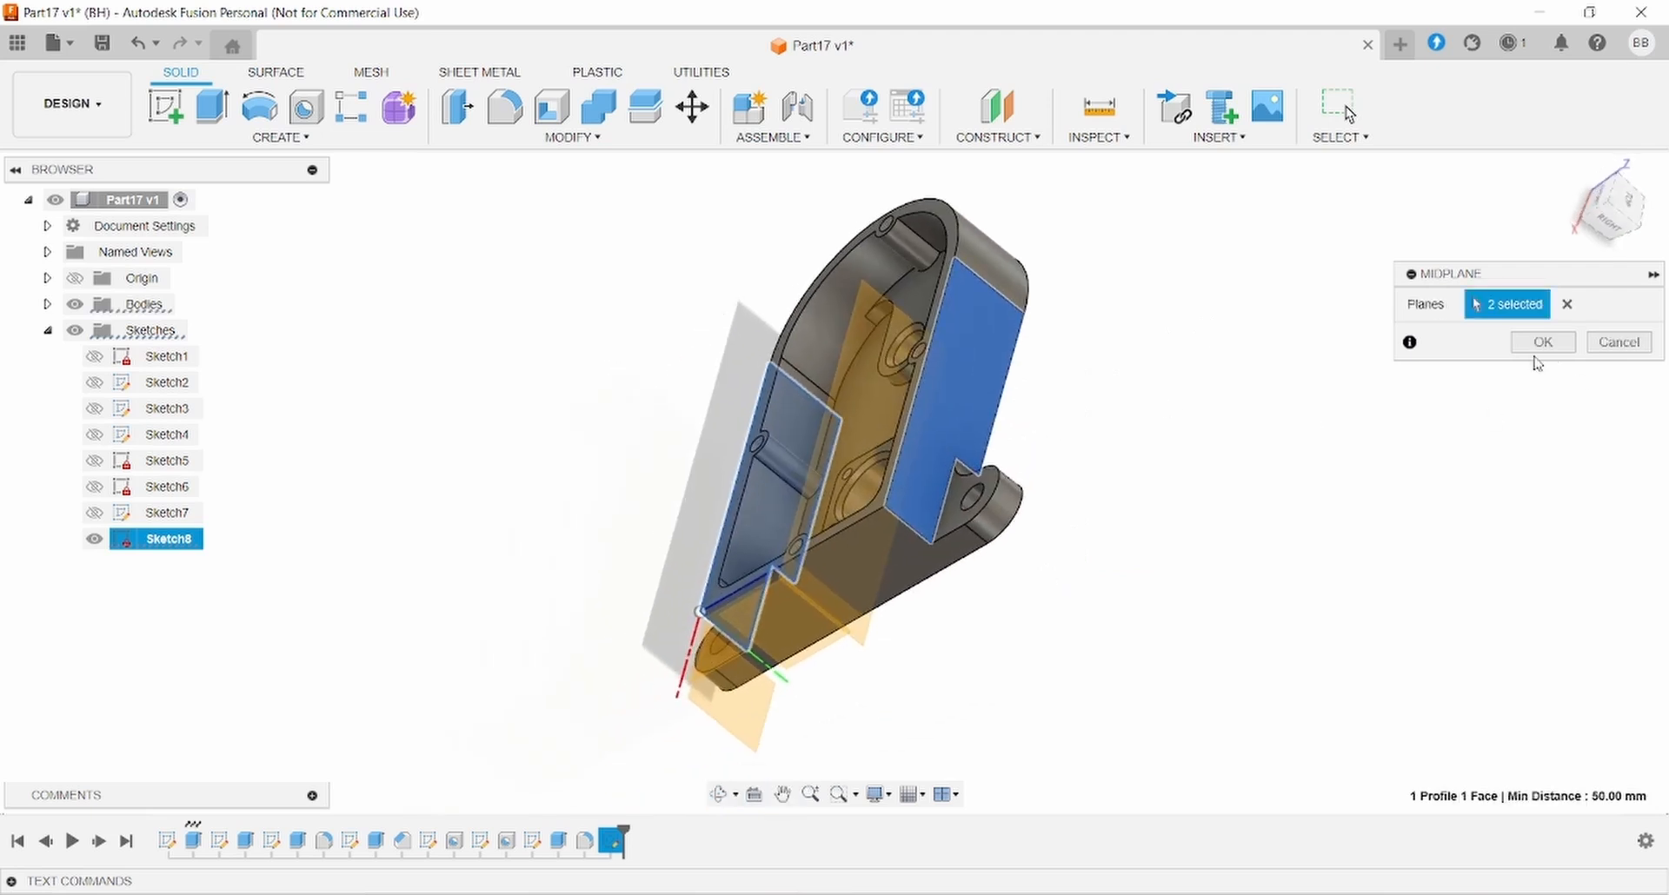
left_click(1538, 344)
middle_click_drag(1225, 353, 1480, 309, "shift")
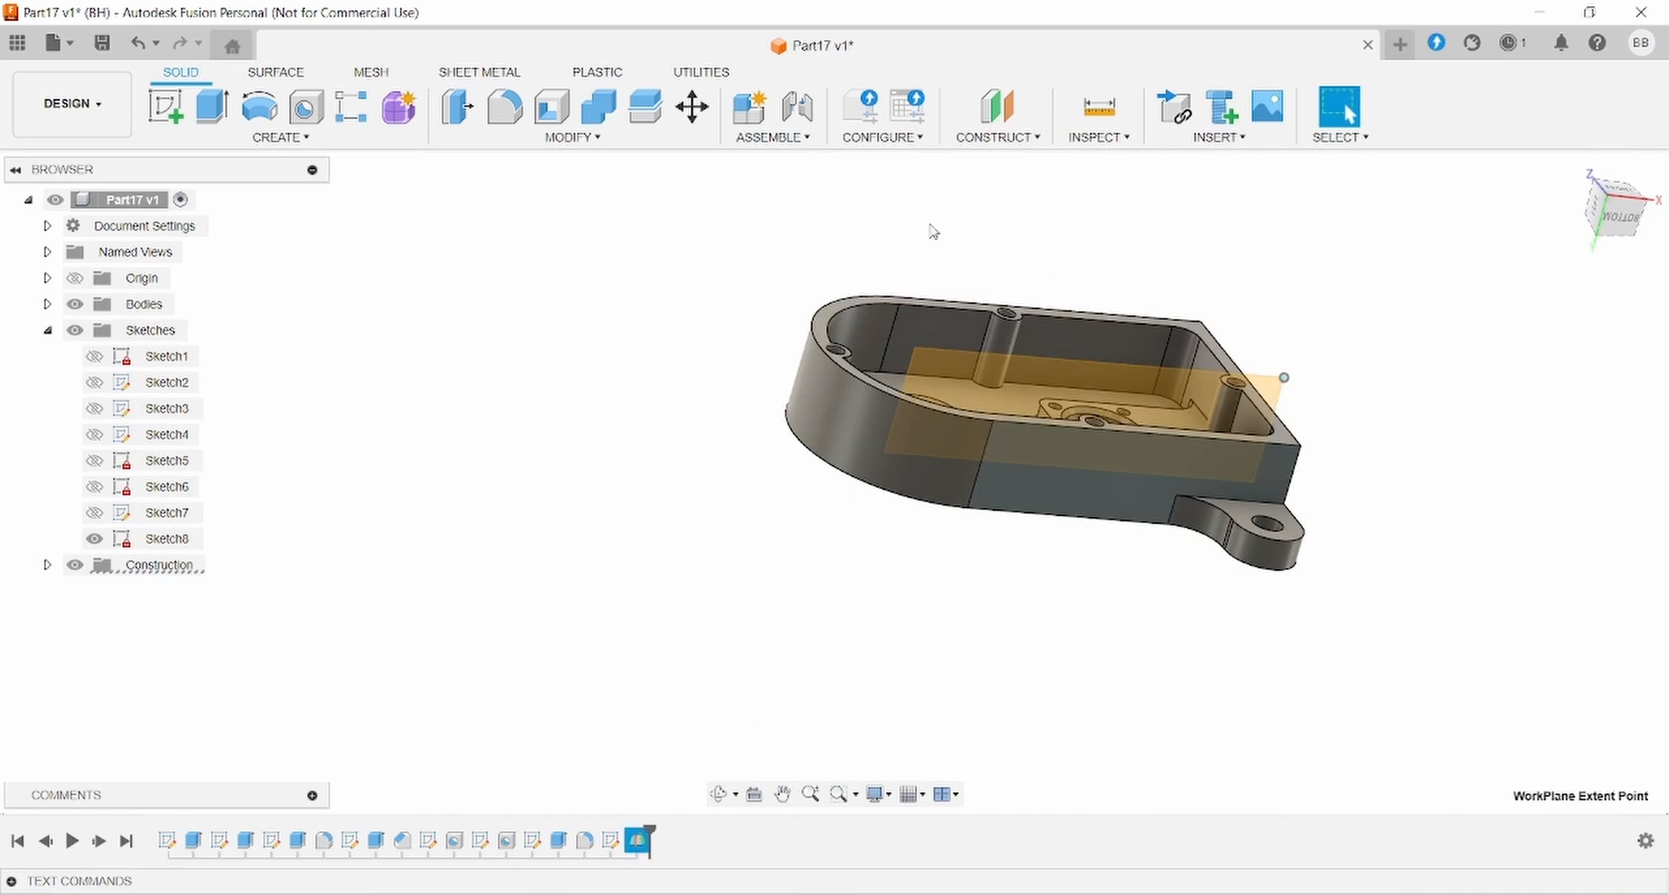
- Start a new sketch, Sketch9, on the midplane
left_click(165, 106)
left_click(1257, 411)
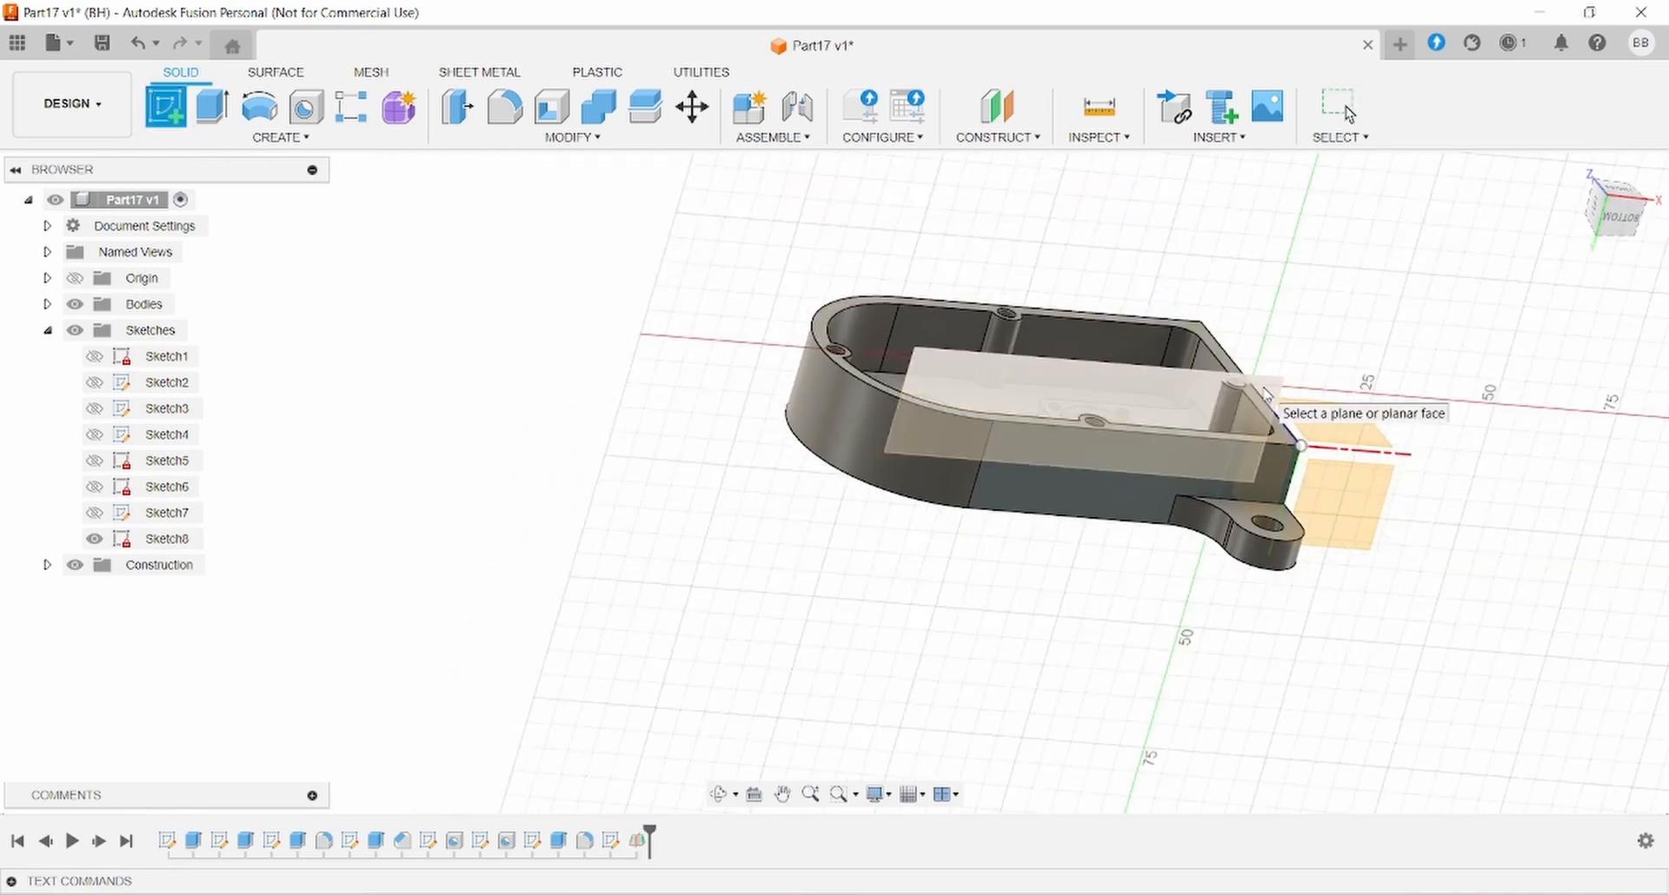
mouse_move(998, 410)
middle_mouse_down()
mouse_move(1180, 411)
mouse_move(1153, 399)
middle_mouse_up()
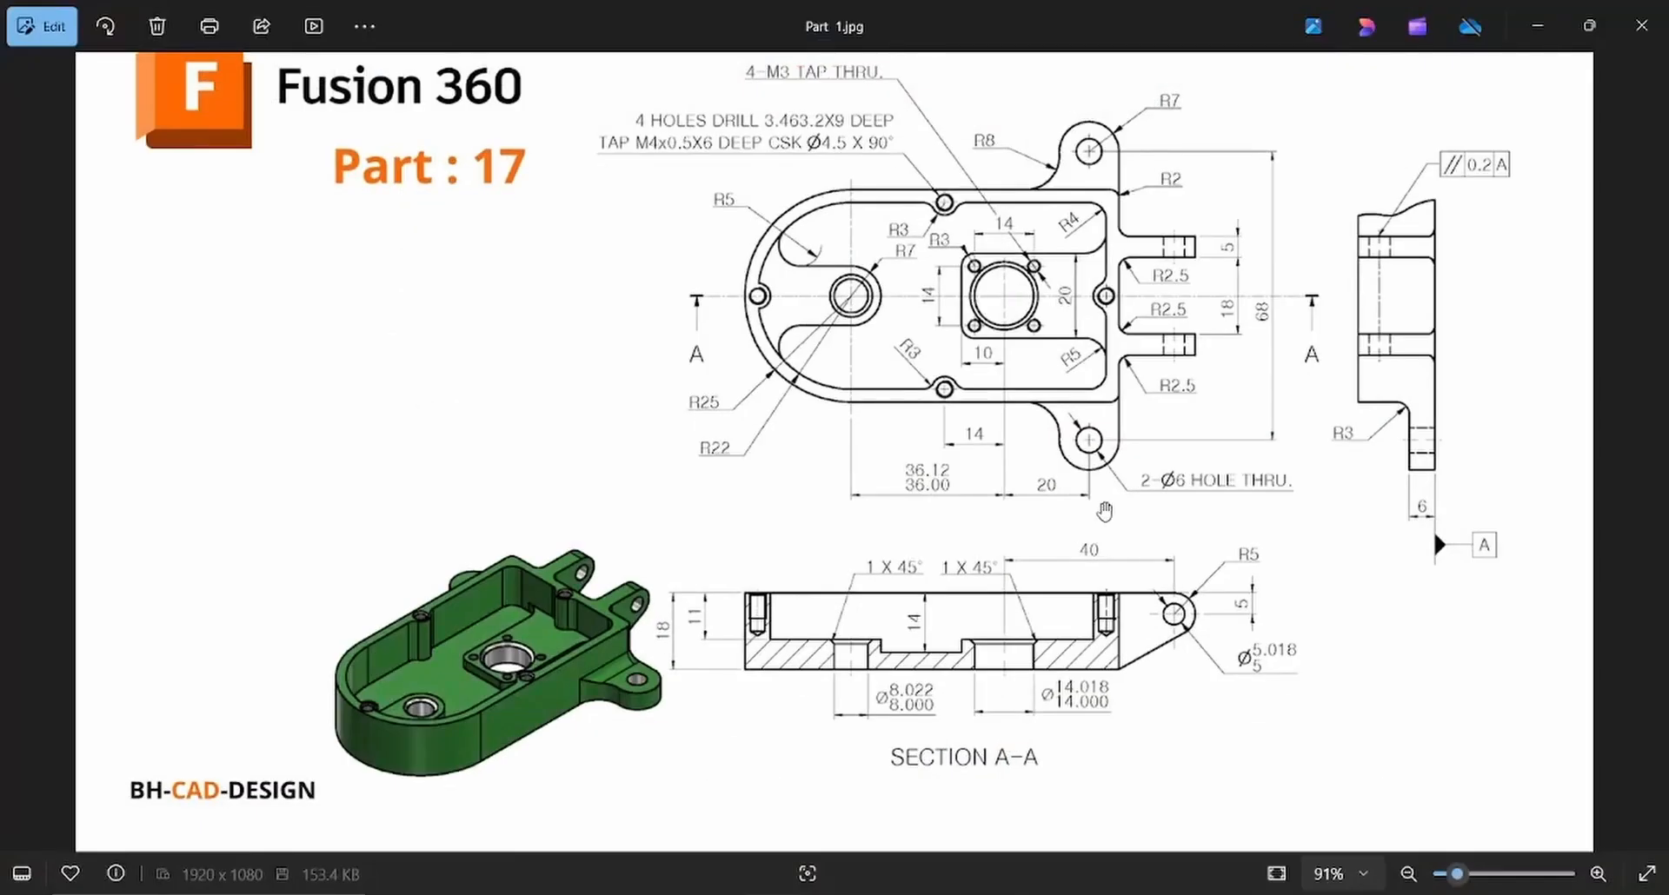
- Draw the tab outline: a short top line, a downward arc and a slanted line to the lower corner
left_click(908, 894)
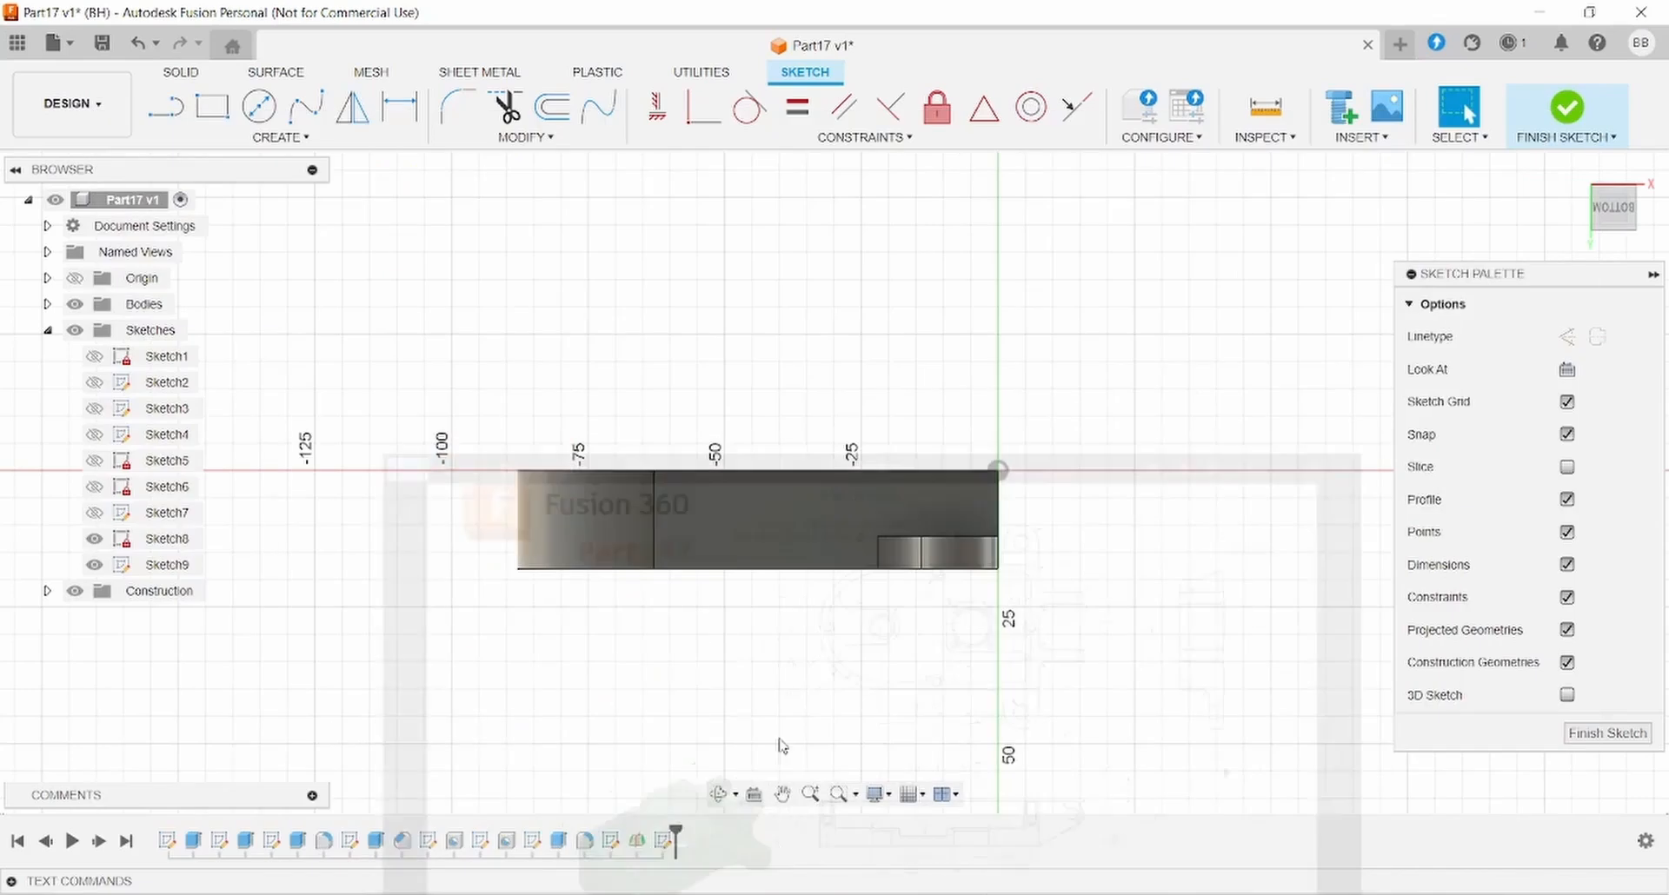
left_click(168, 112)
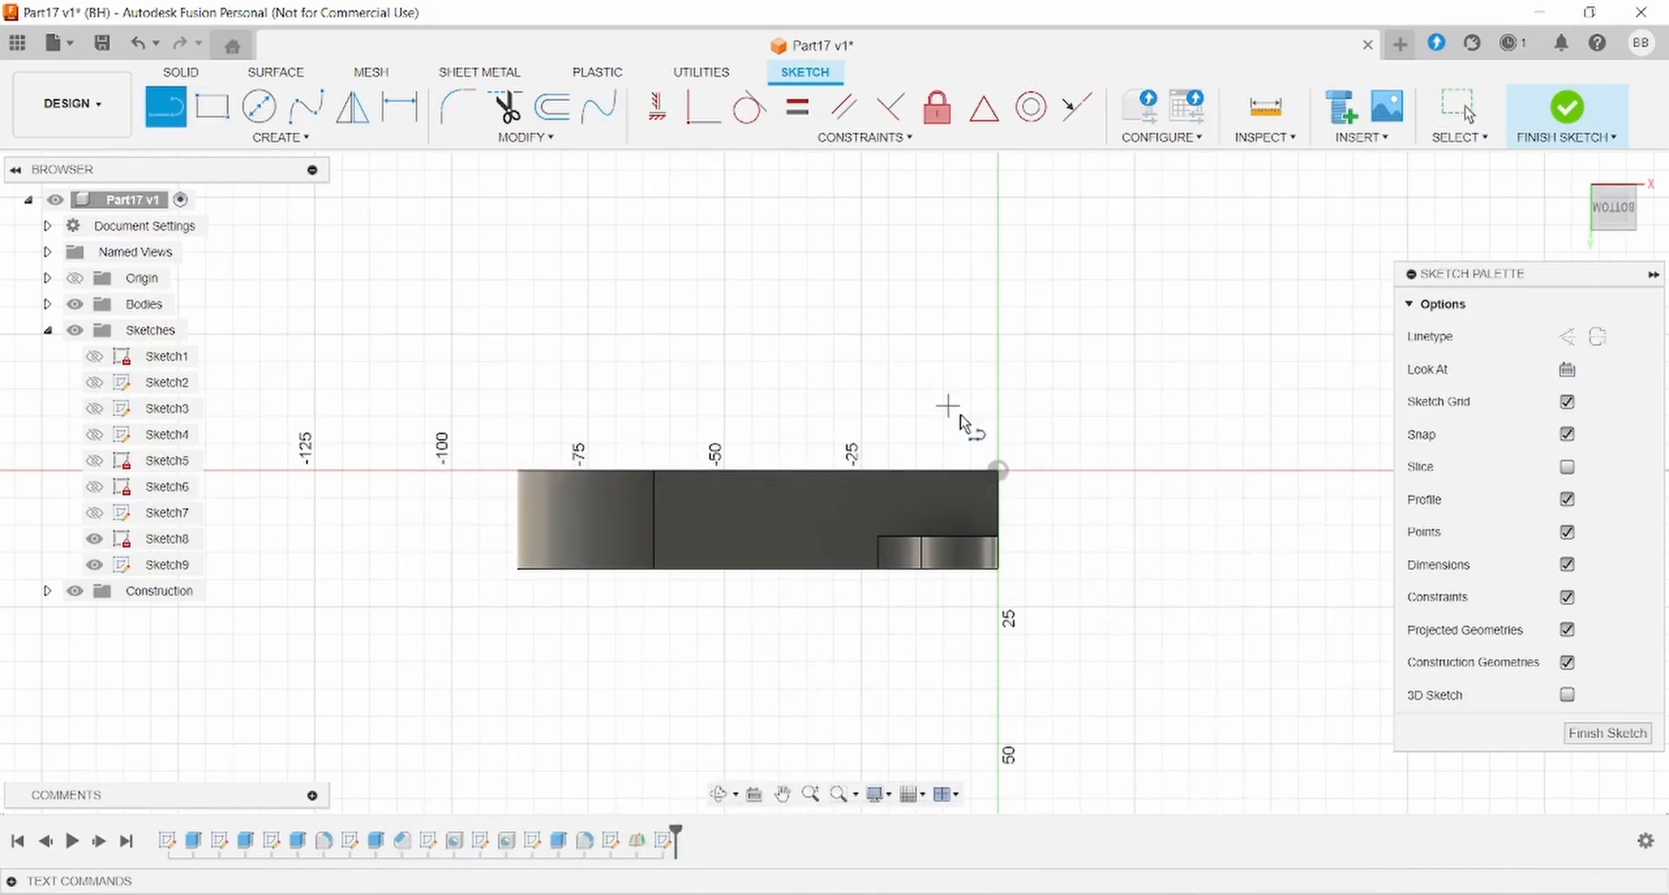
left_click(998, 470)
left_click(1106, 470)
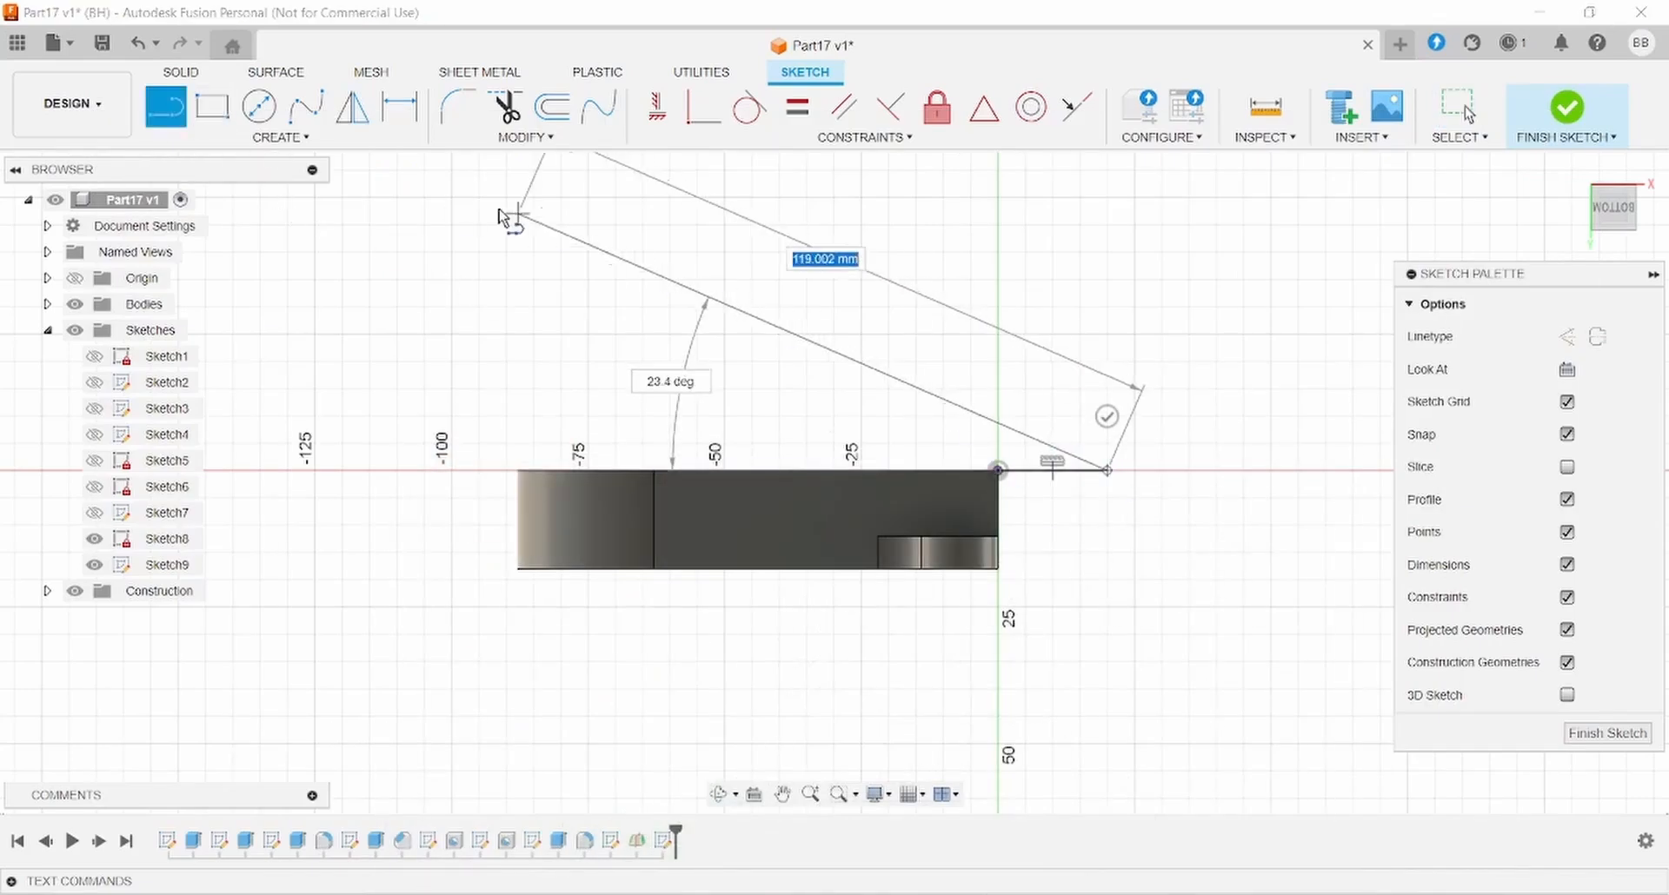
left_click(260, 137)
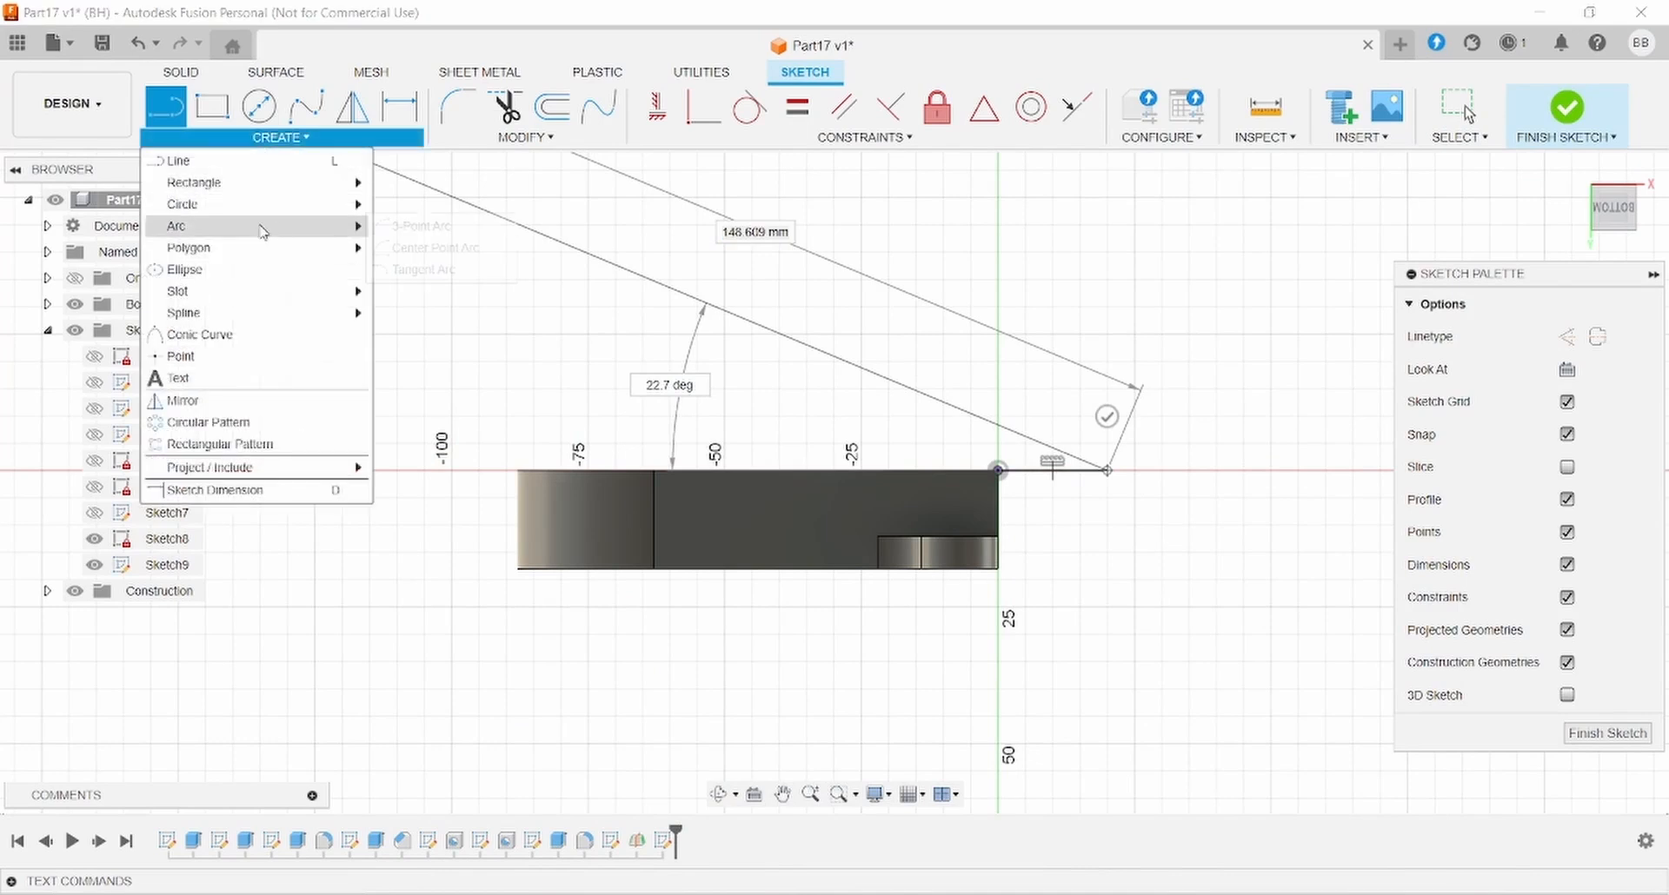
mouse_move(257, 225)
left_click(425, 227)
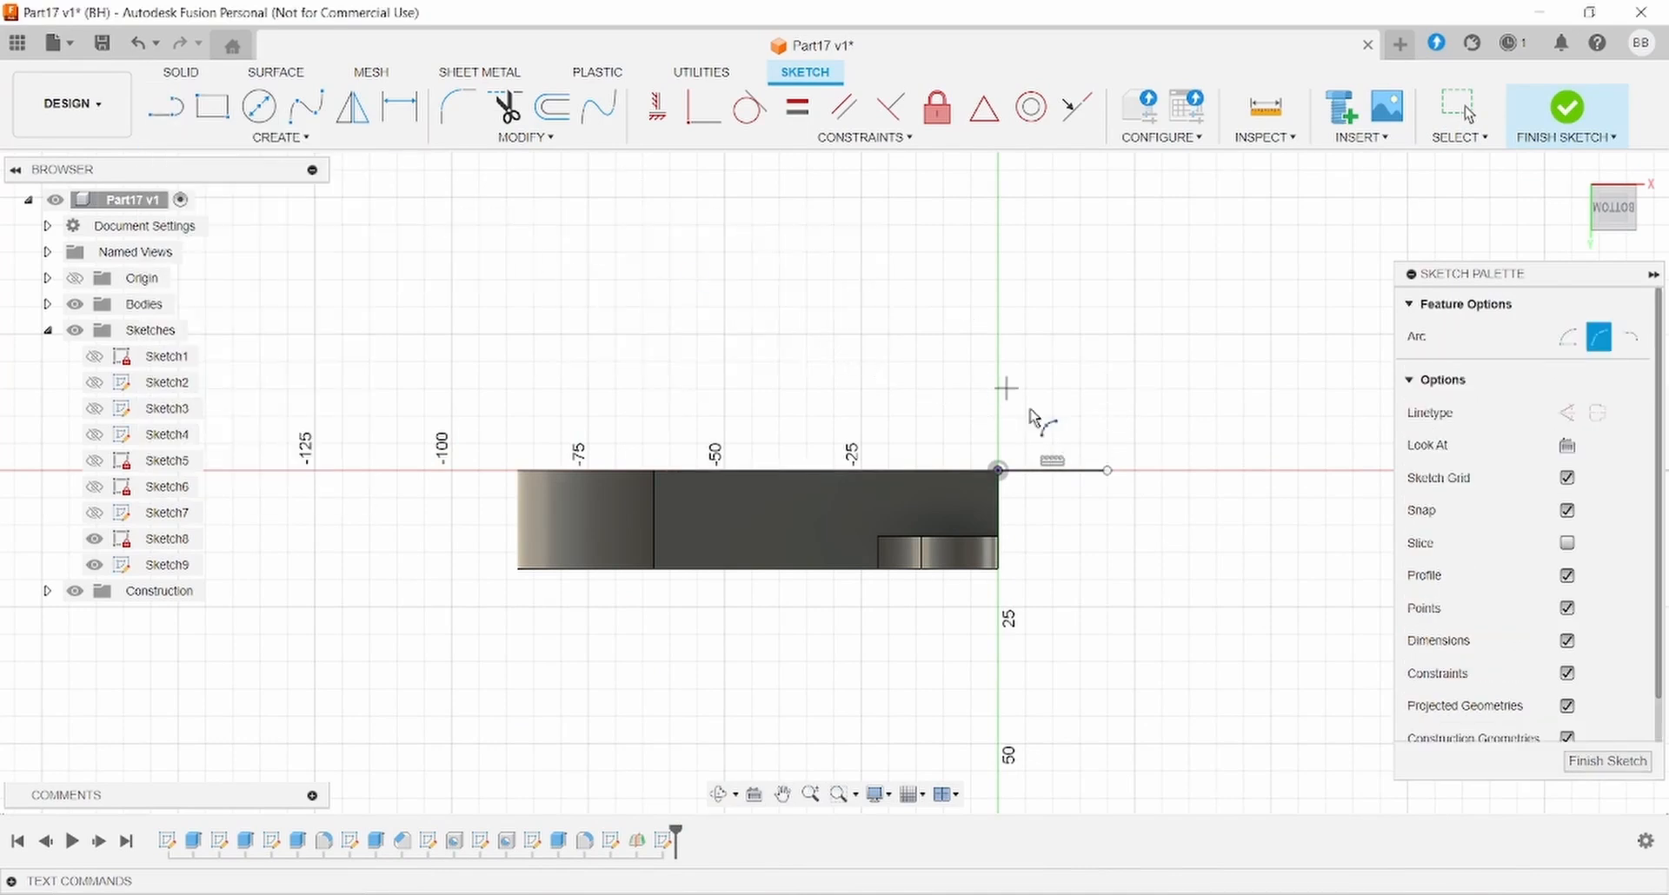
left_click(1106, 471)
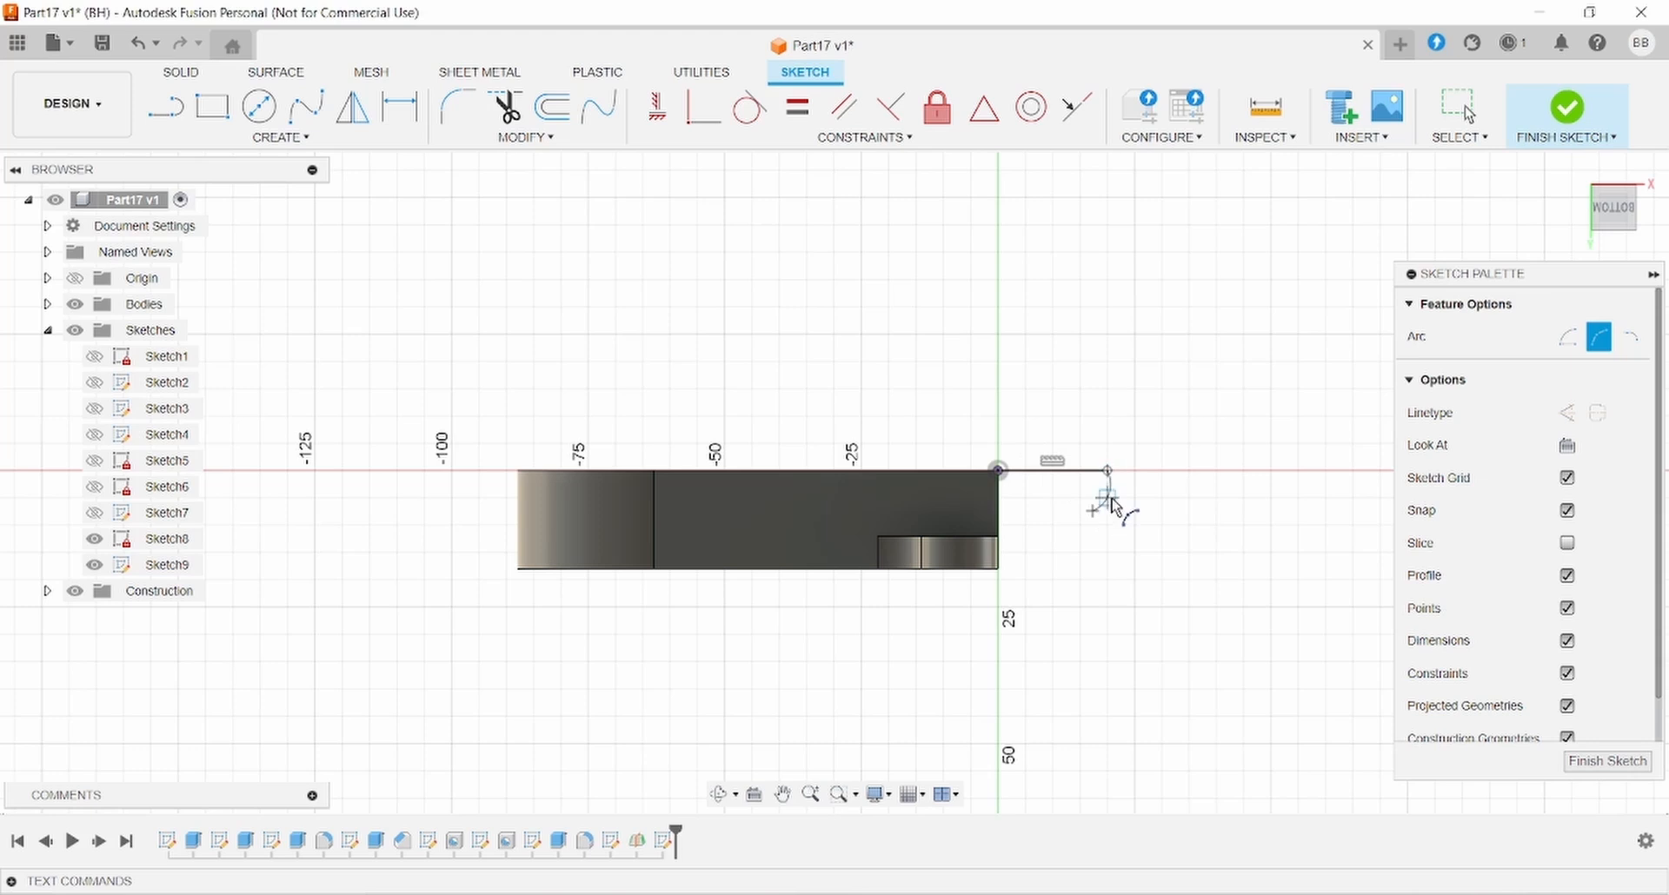
left_click(1121, 506)
left_click(166, 107)
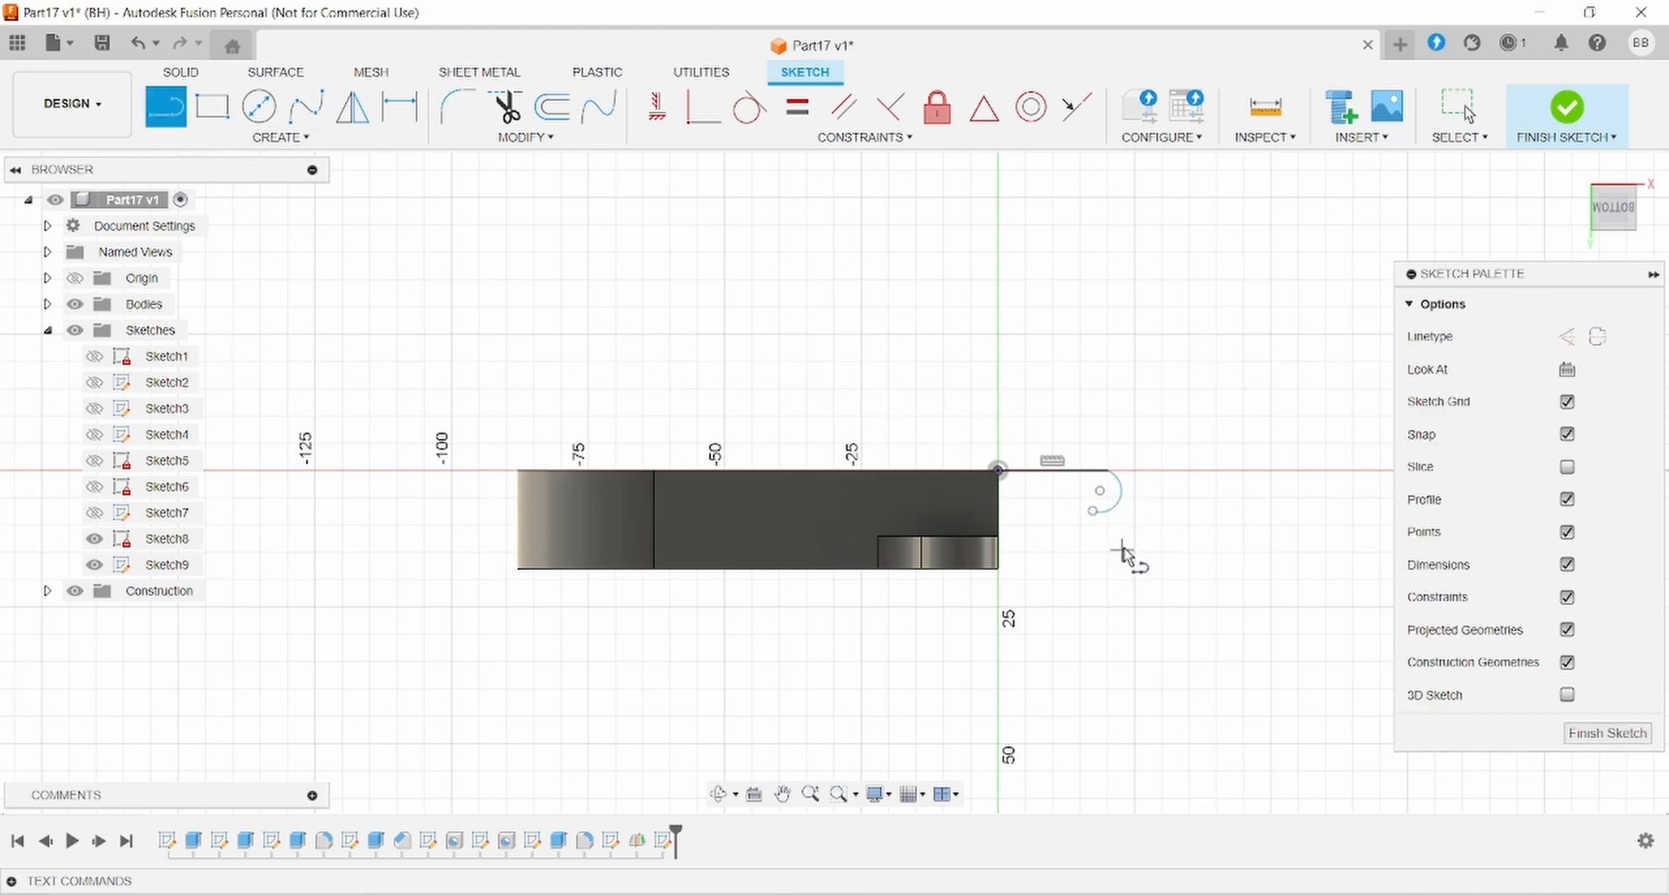
left_click(1092, 511)
scroll(999, 564, "up", 3)
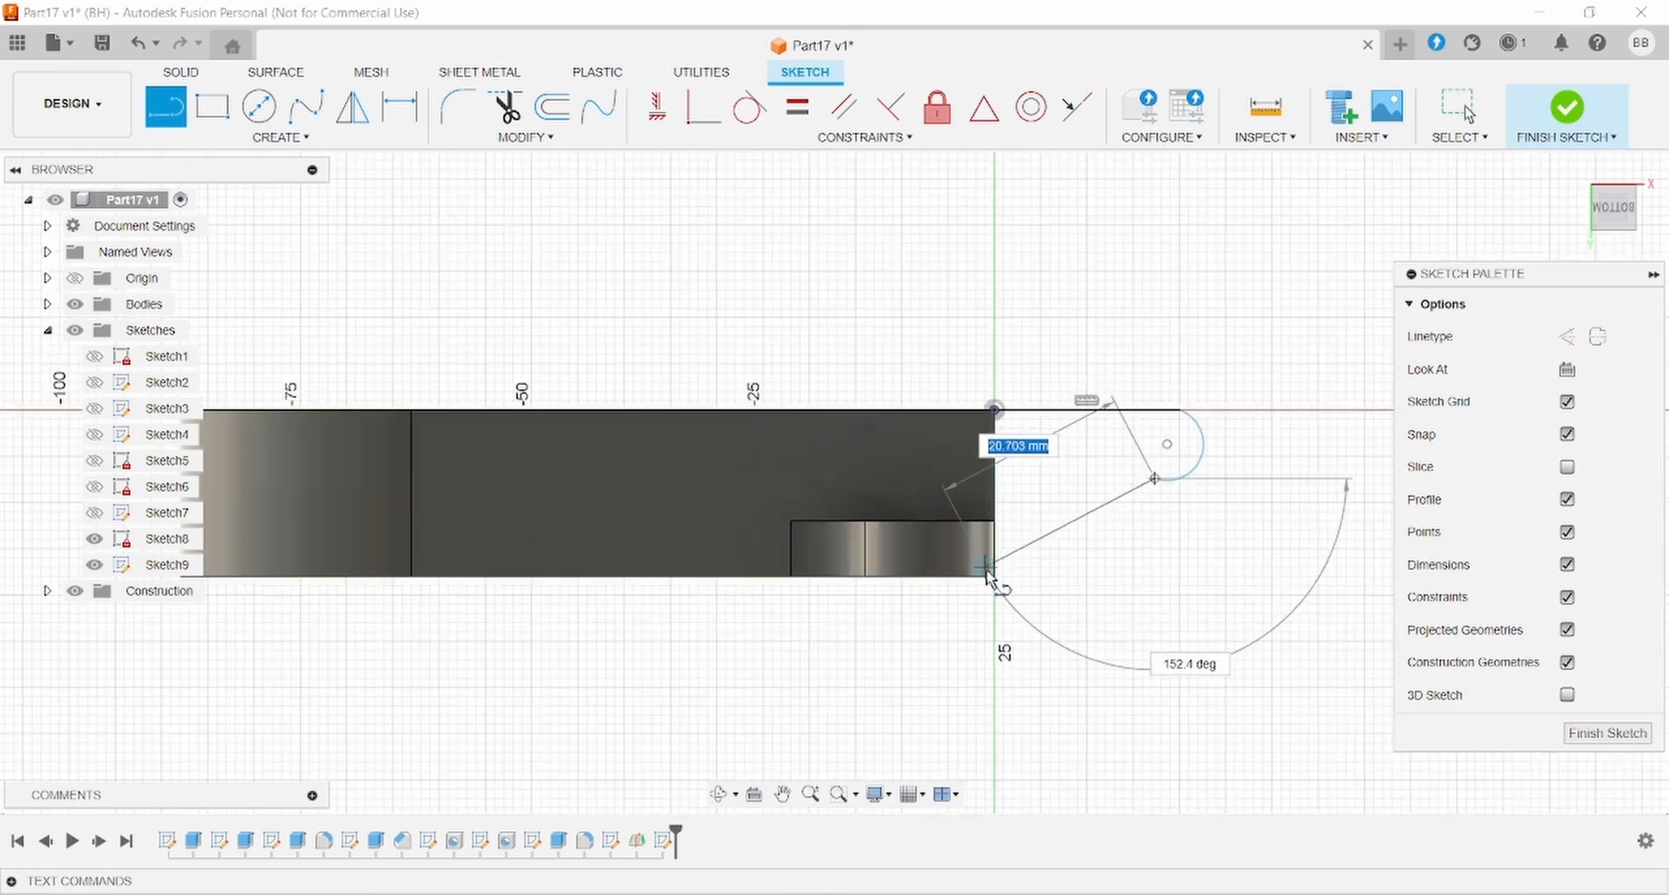
left_click(995, 576)
key("Escape")
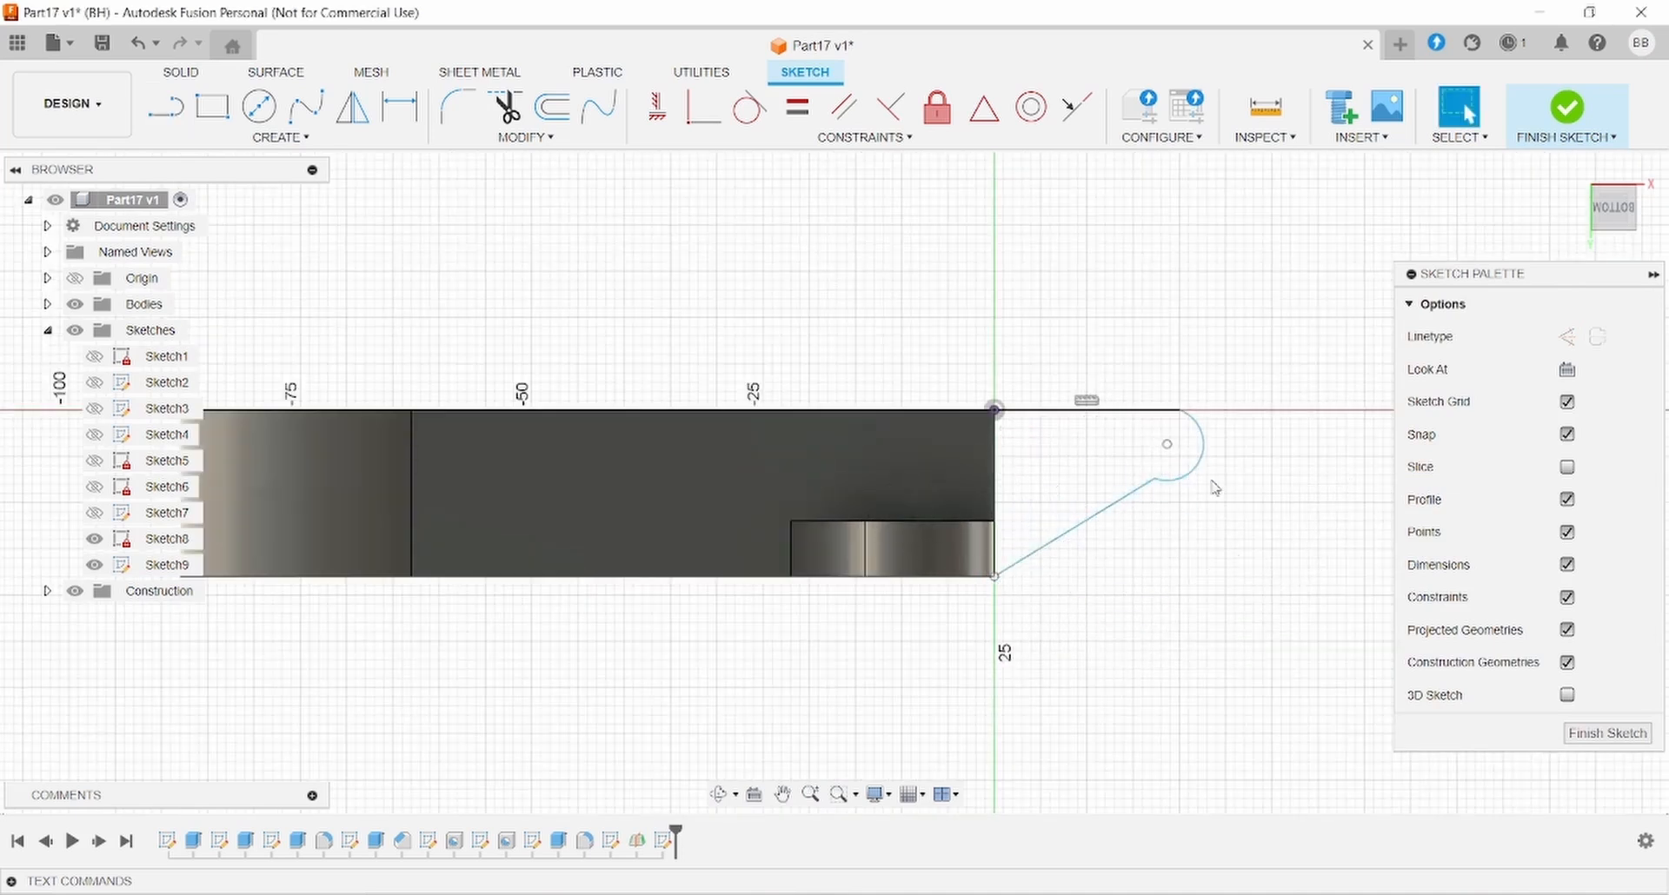
- Make the arc tangent to both lines and give it a 5 mm radius
left_click(1180, 476, "shift")
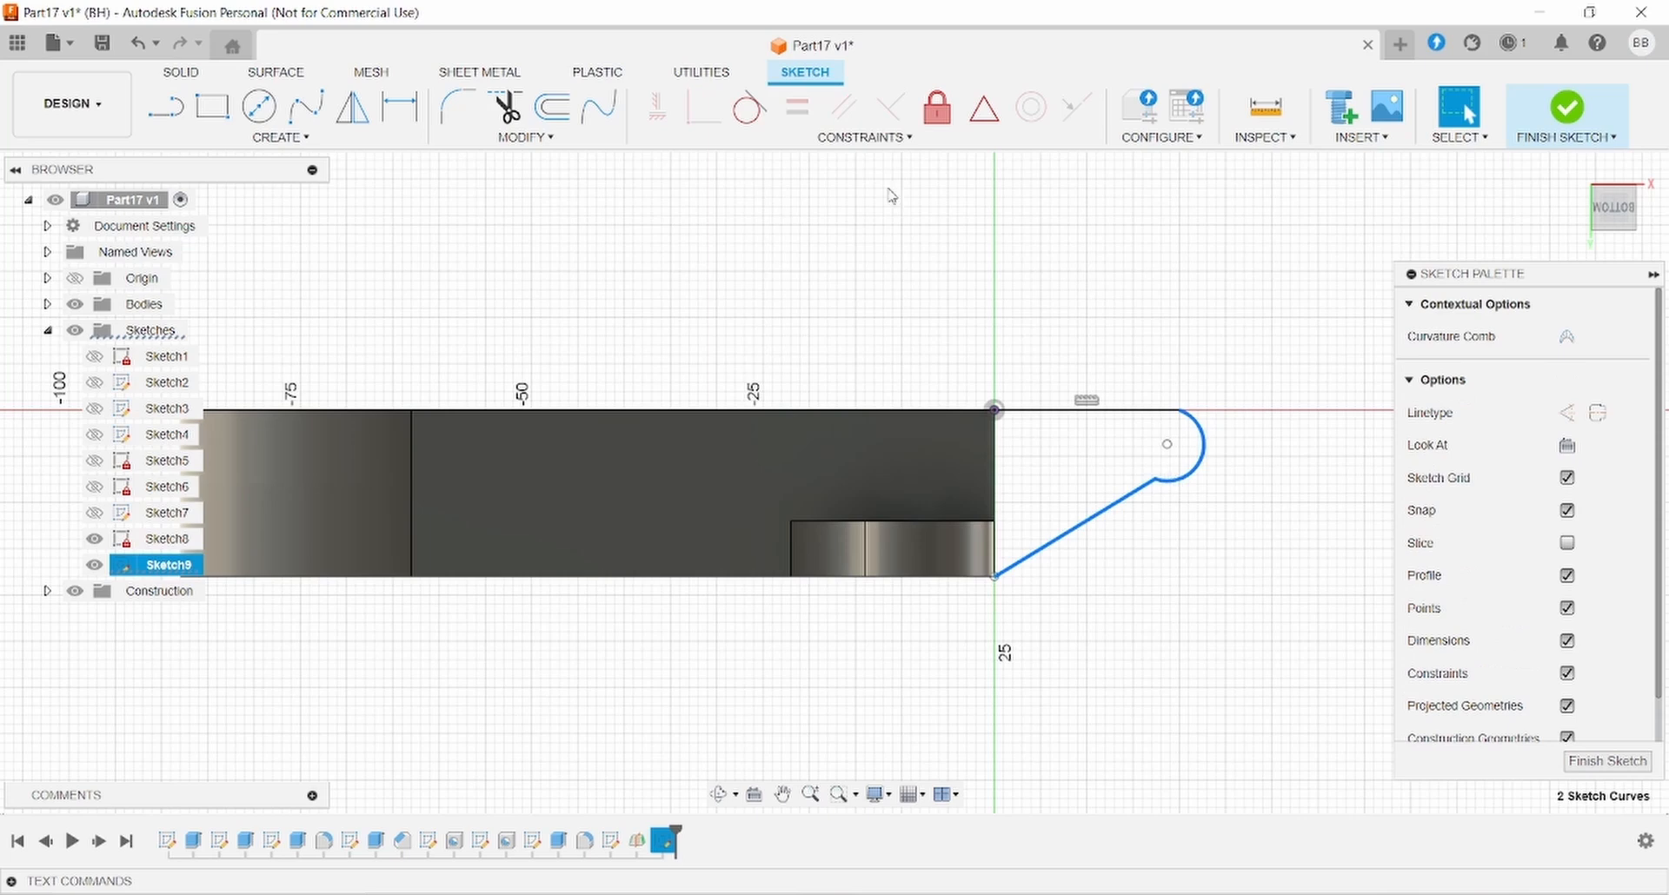
left_click(753, 109)
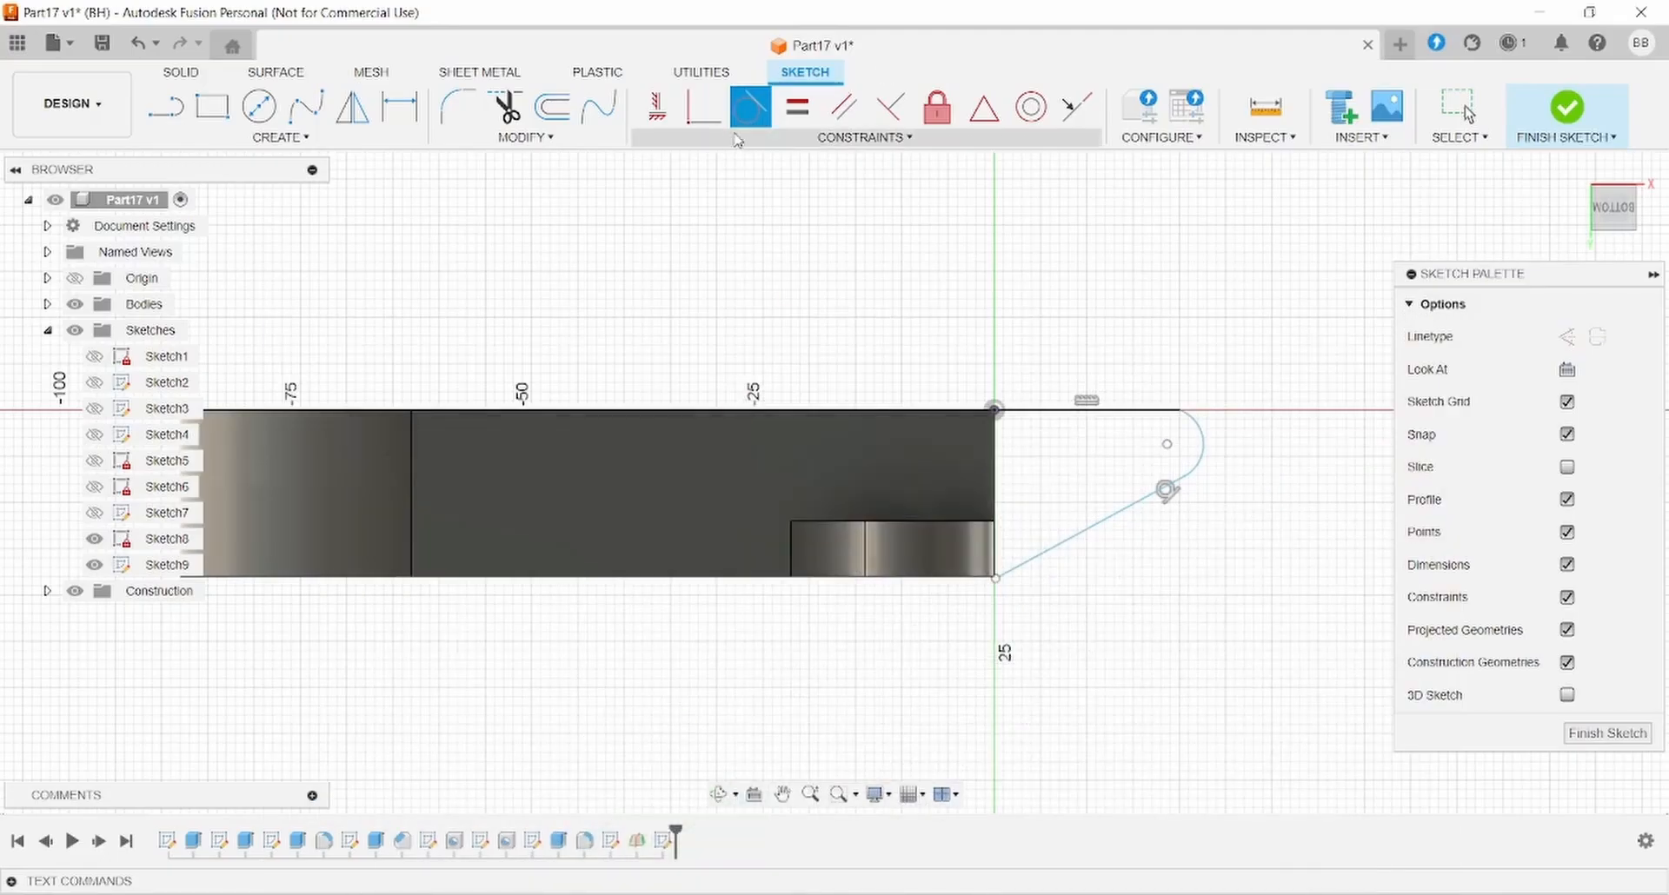
left_click(399, 107)
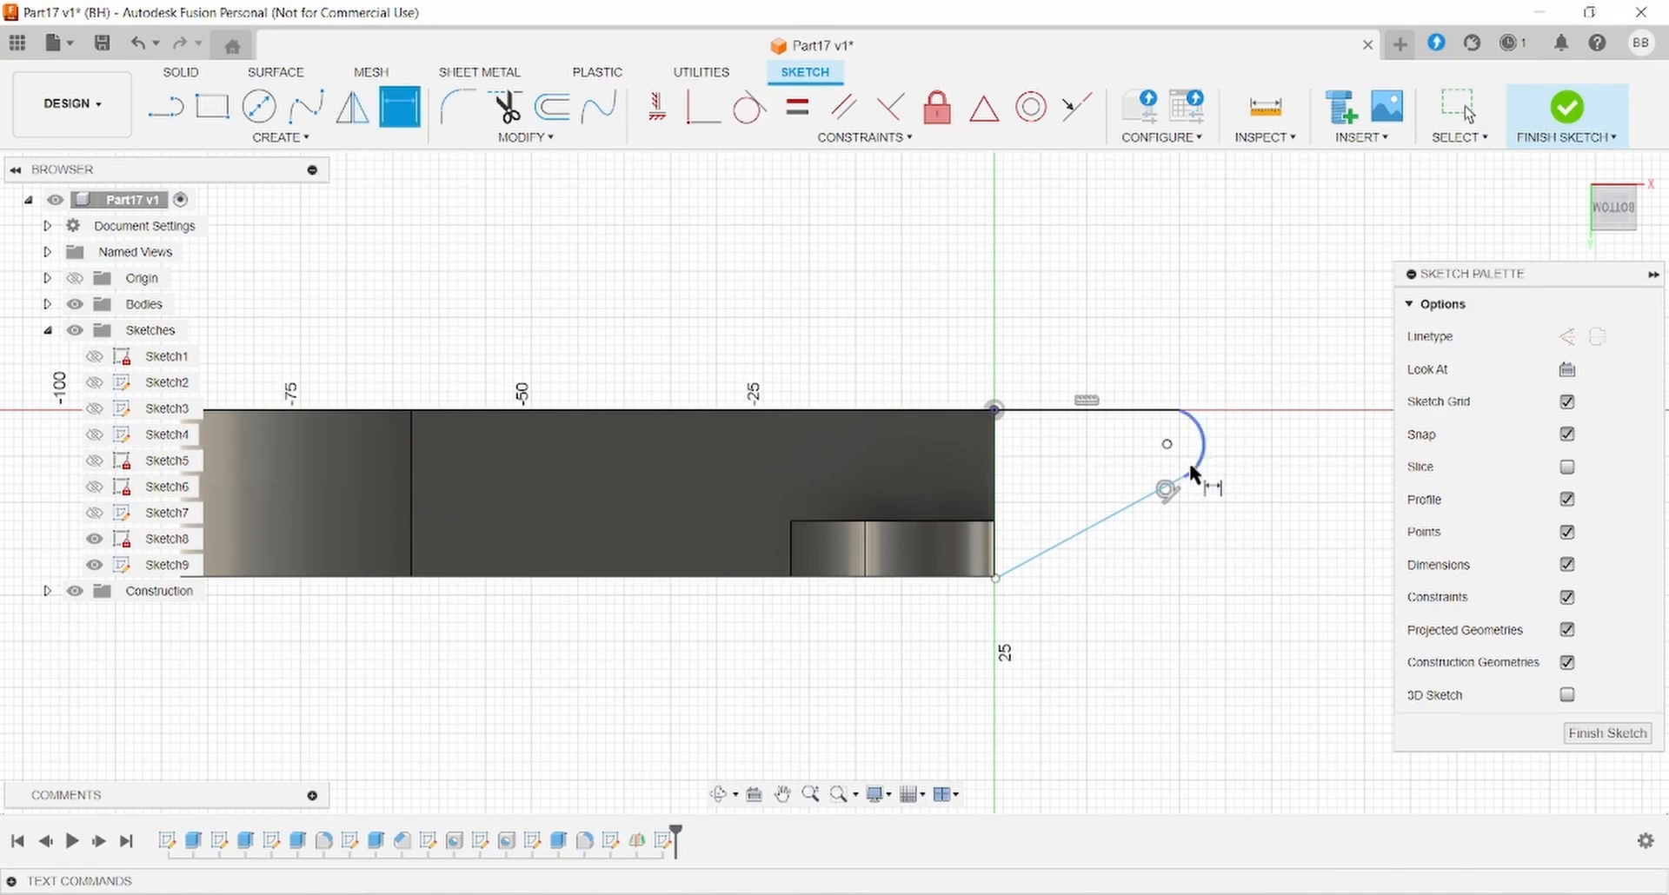
left_click(1192, 465)
left_click(1266, 367)
type("5")
key("Return")
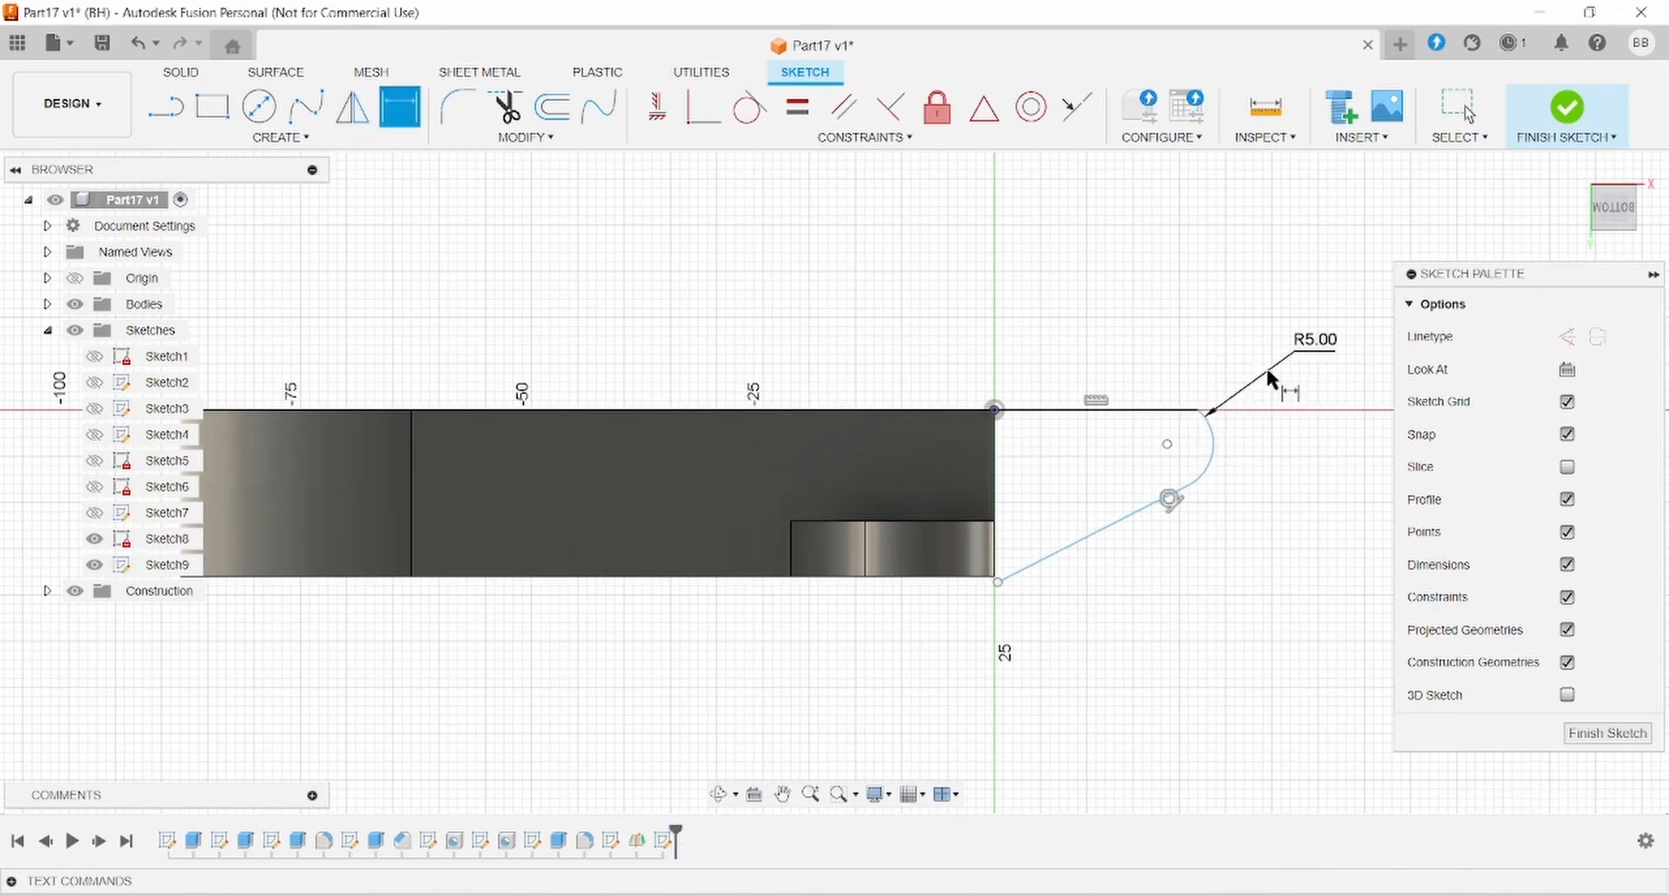
key("Escape")
left_click(1193, 410)
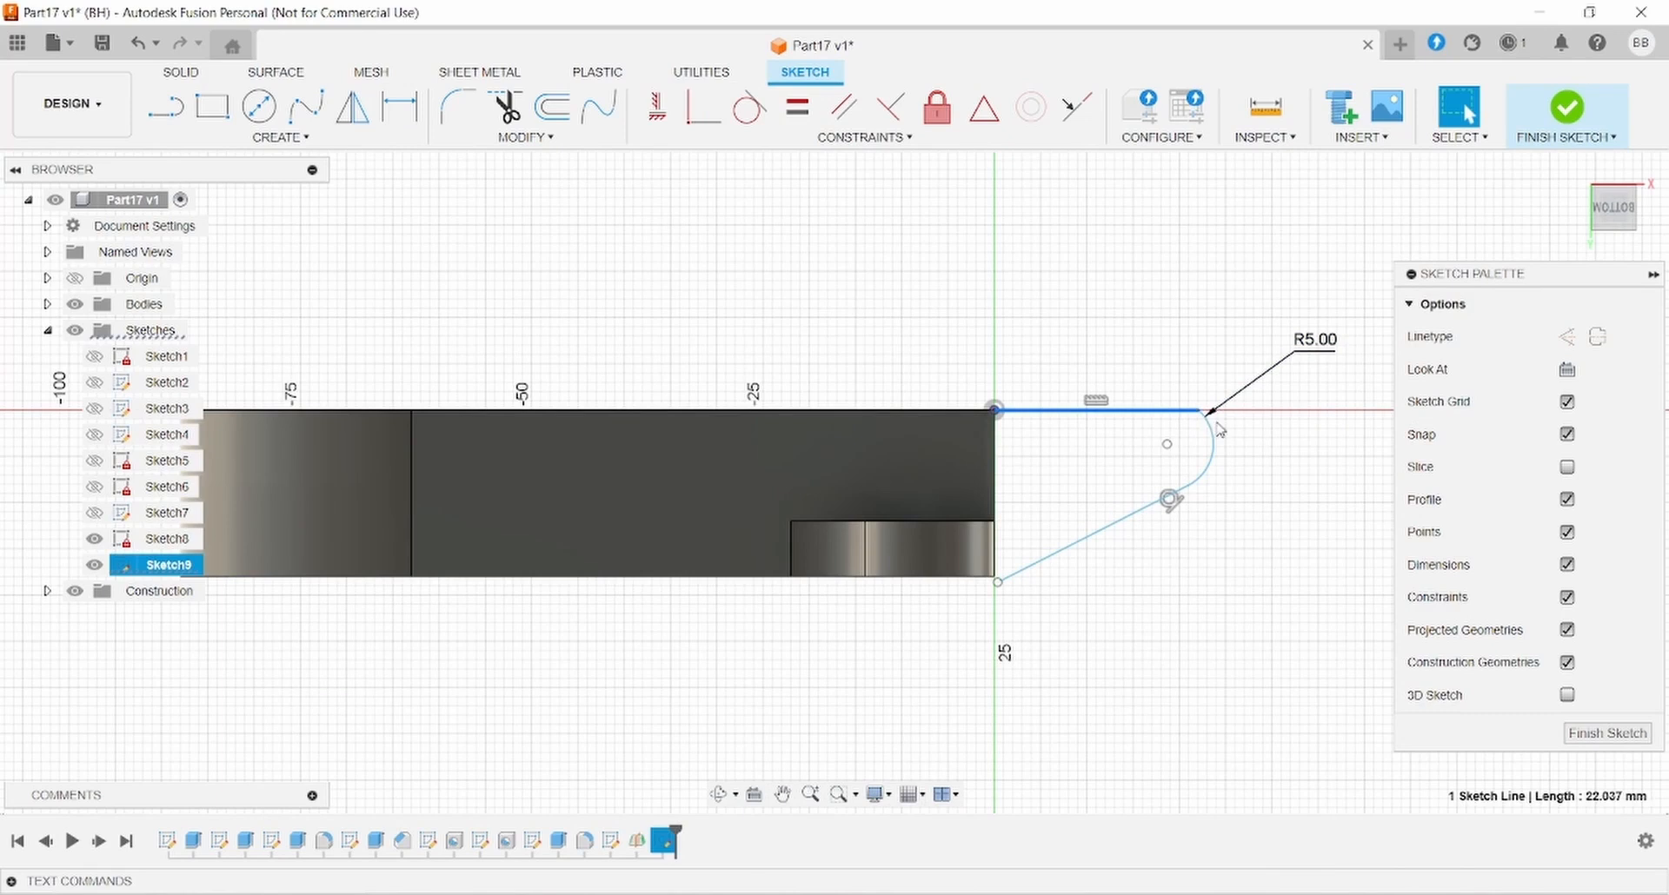
left_click(1217, 435)
left_click(768, 126)
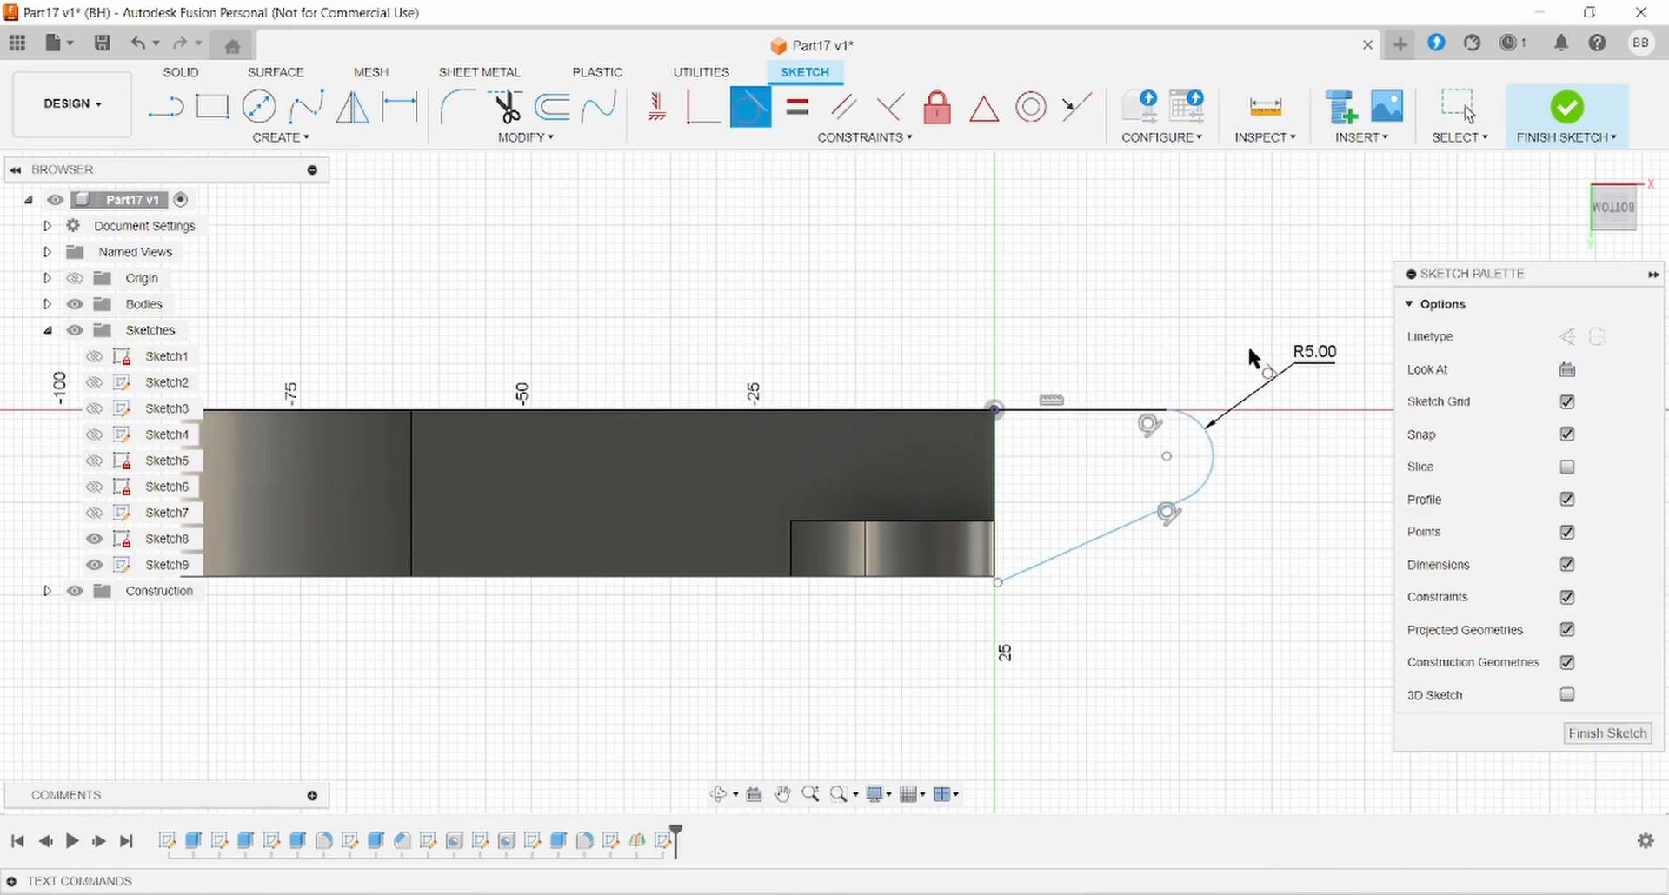
- Draw a Ø5 hole circle centred on the arc's centre
left_click(261, 111)
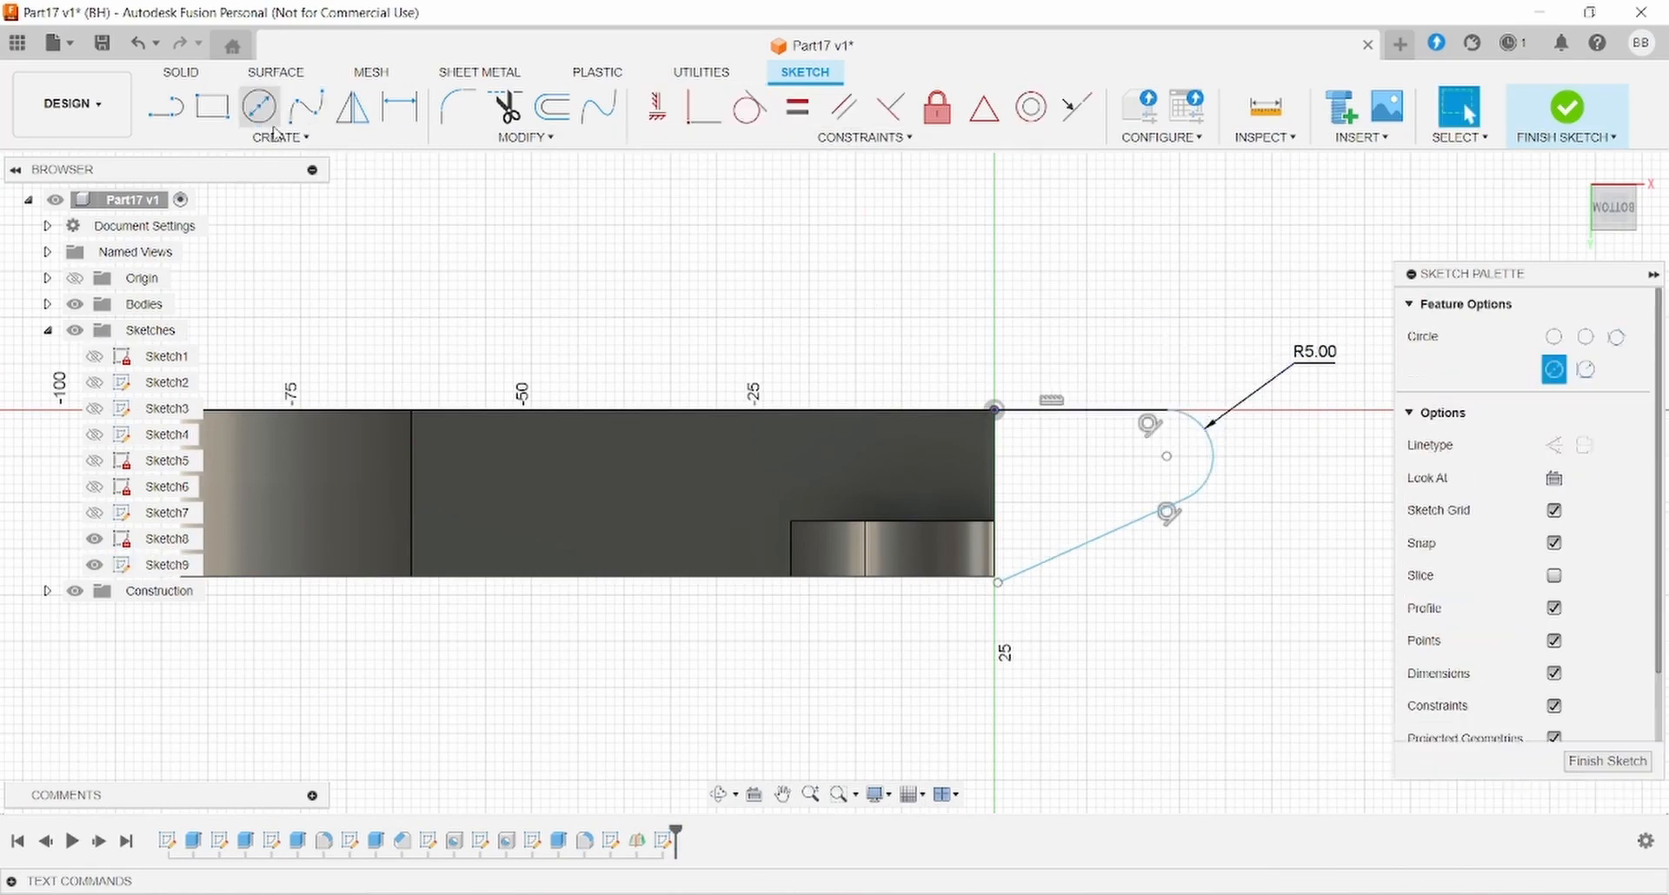
left_click(1166, 458)
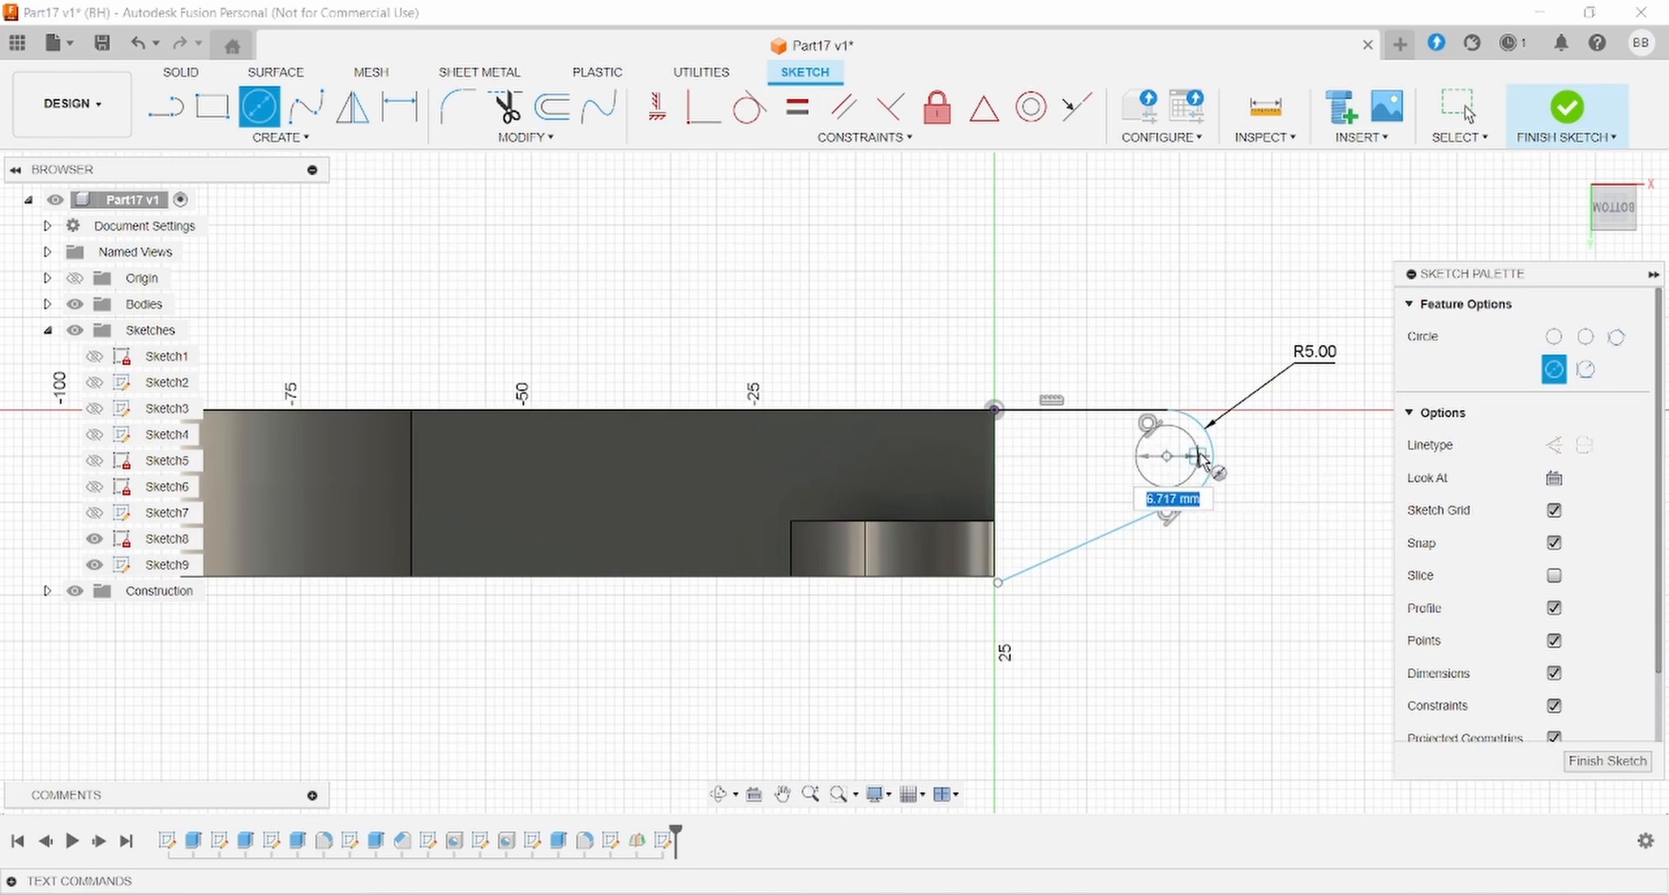
type("5")
key("Return")
key("Escape")
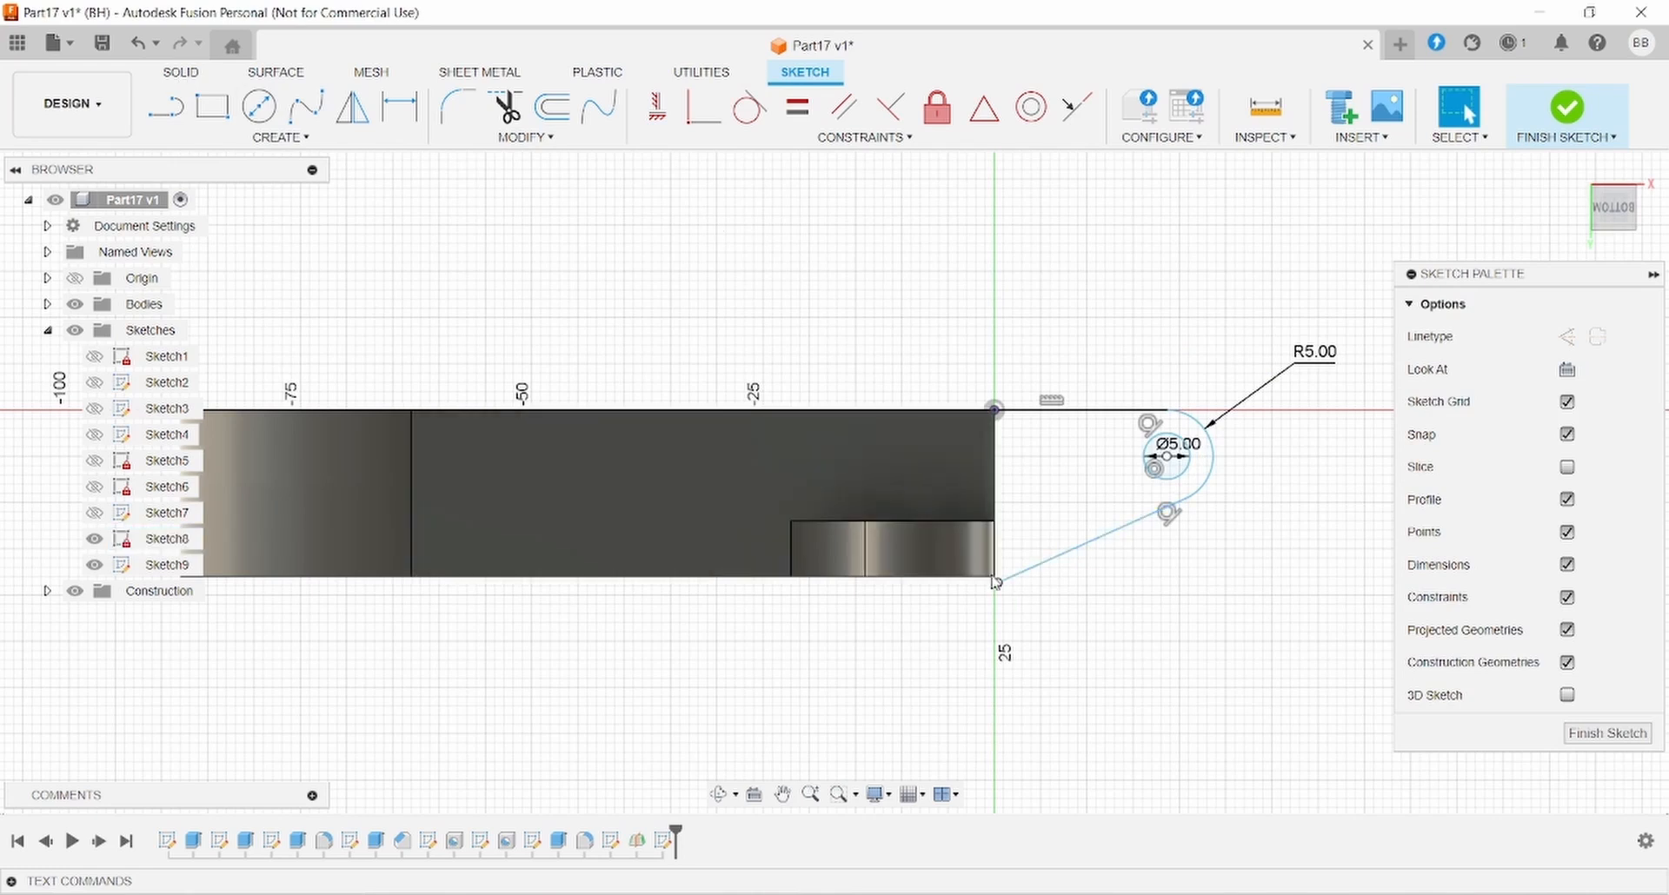
- Make the outline's lower endpoint coincident with the body's lower corner
scroll(998, 582, "up", 2)
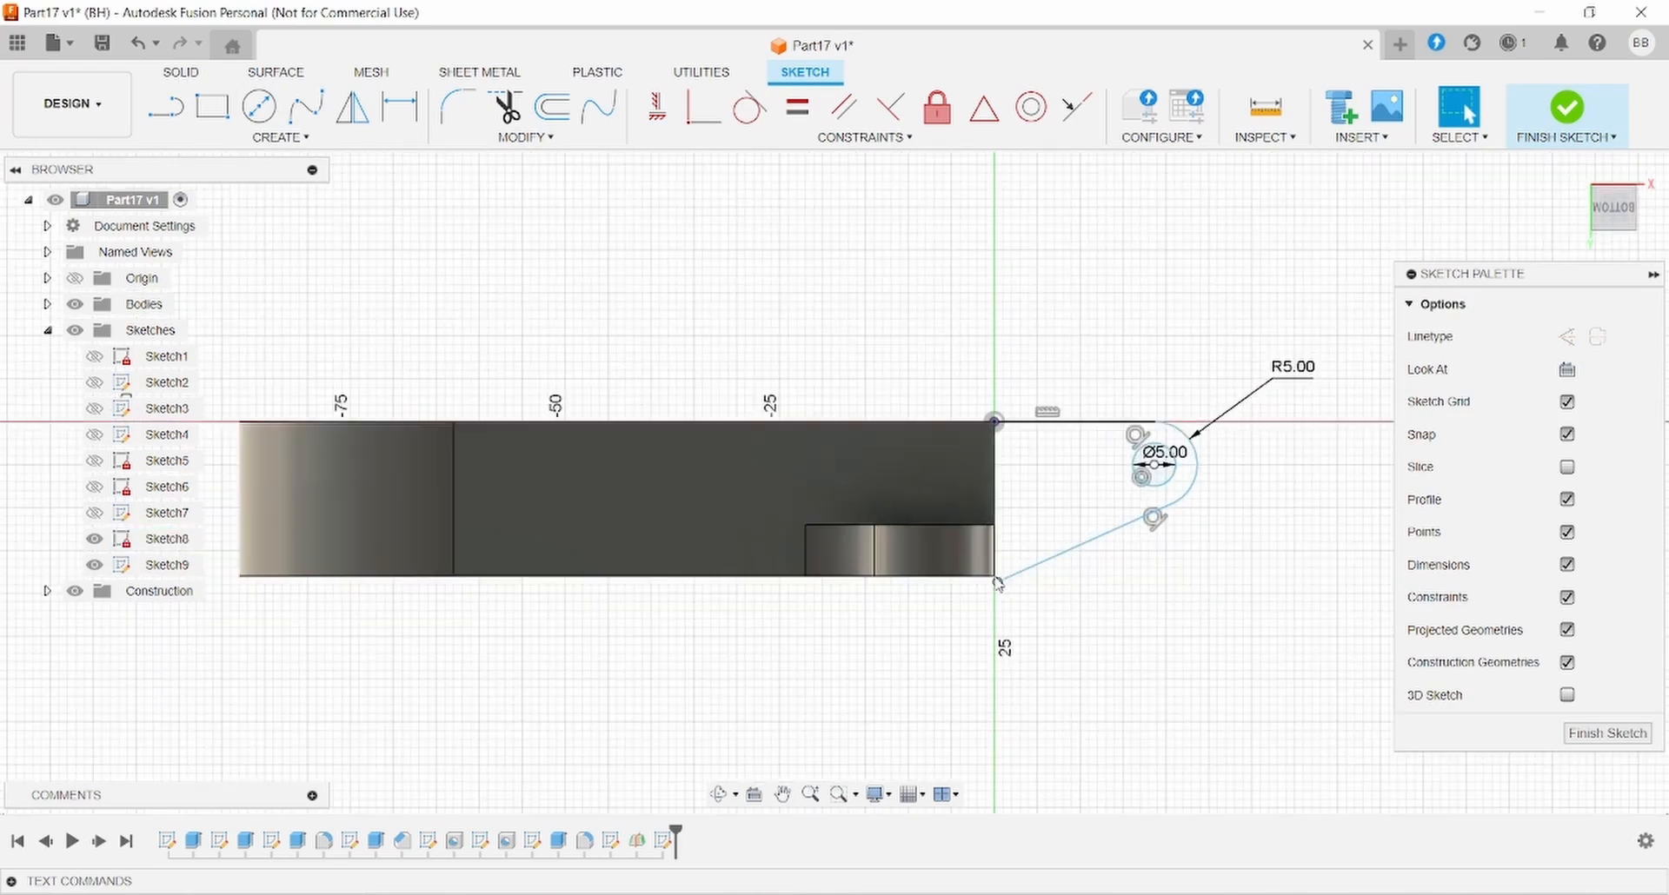
scroll(998, 584, "up", 3)
left_click(999, 587)
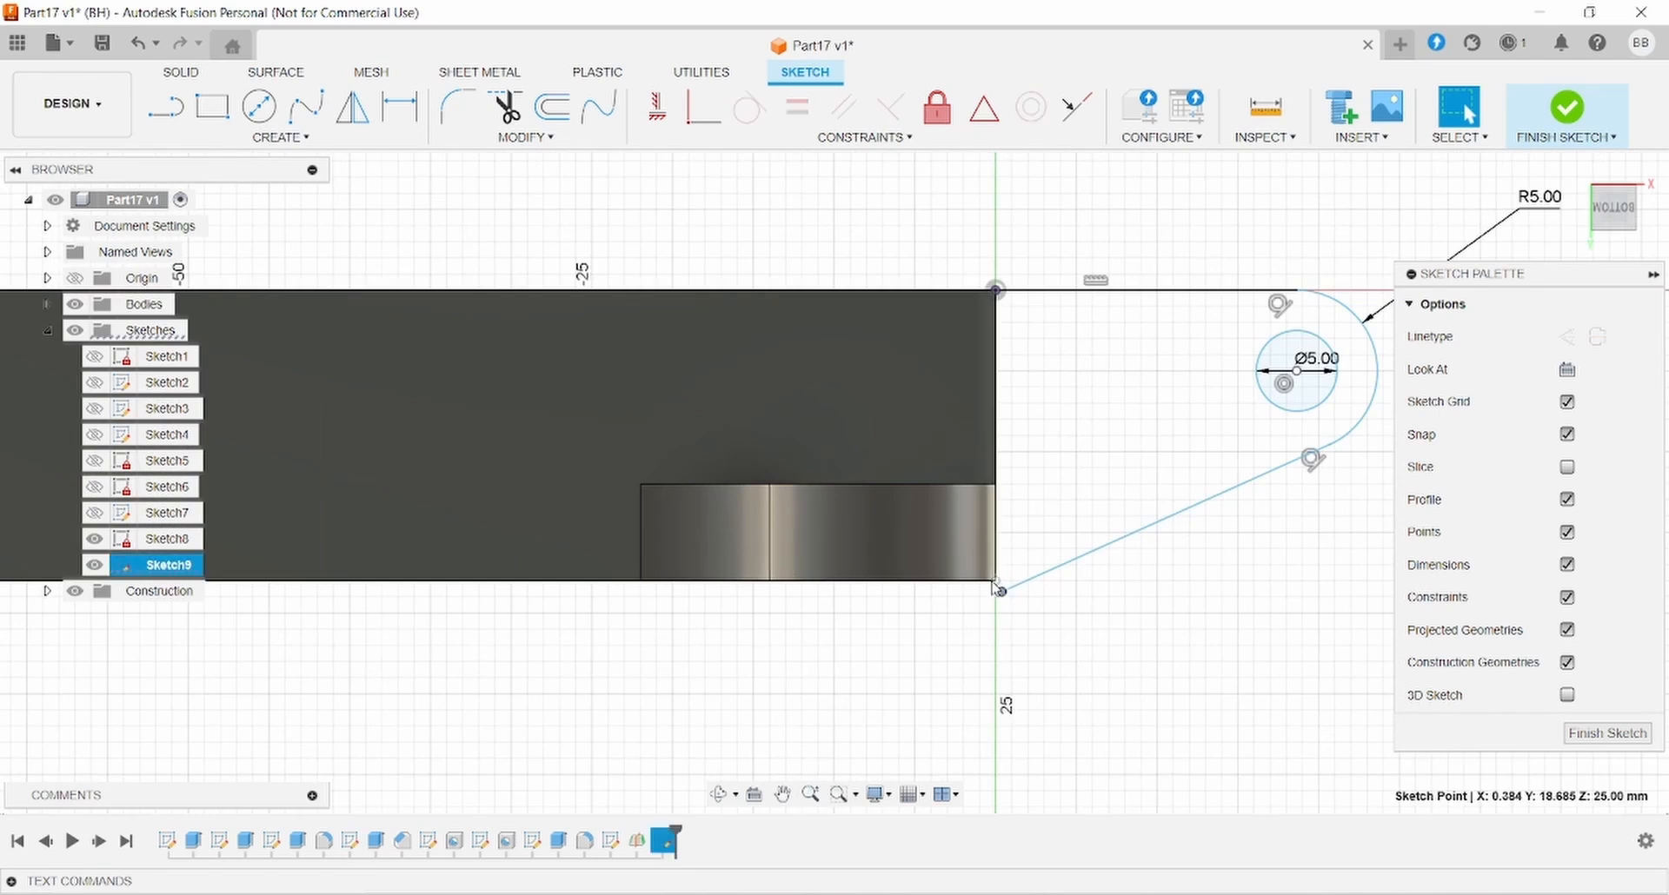
left_click(994, 581)
left_click(1002, 594, "ctrl")
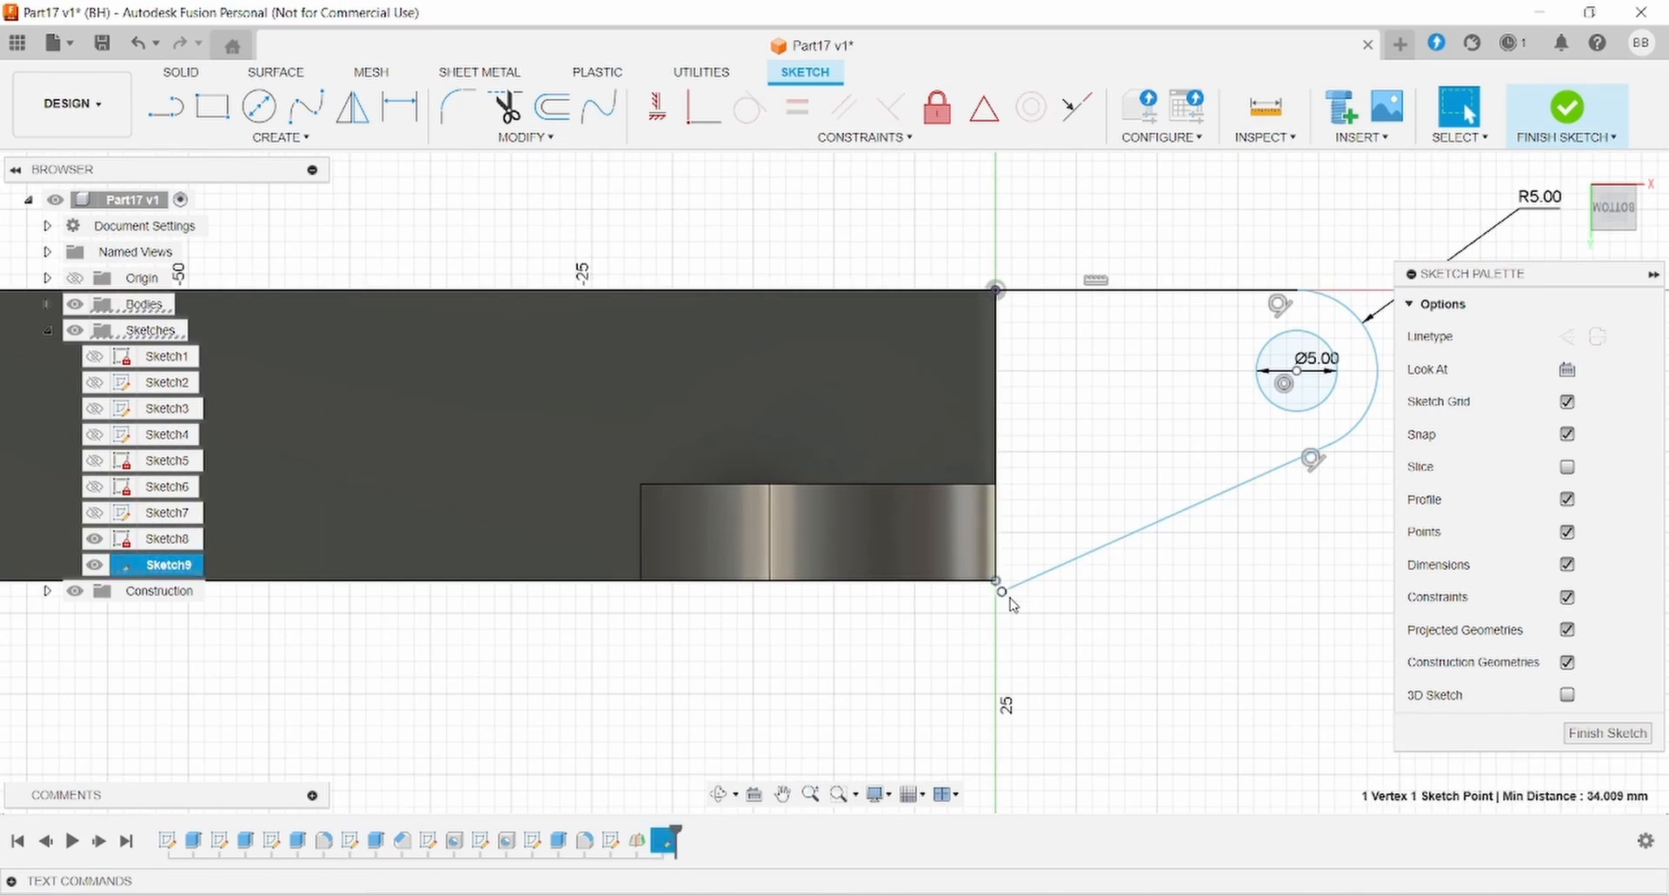
left_click(1003, 594)
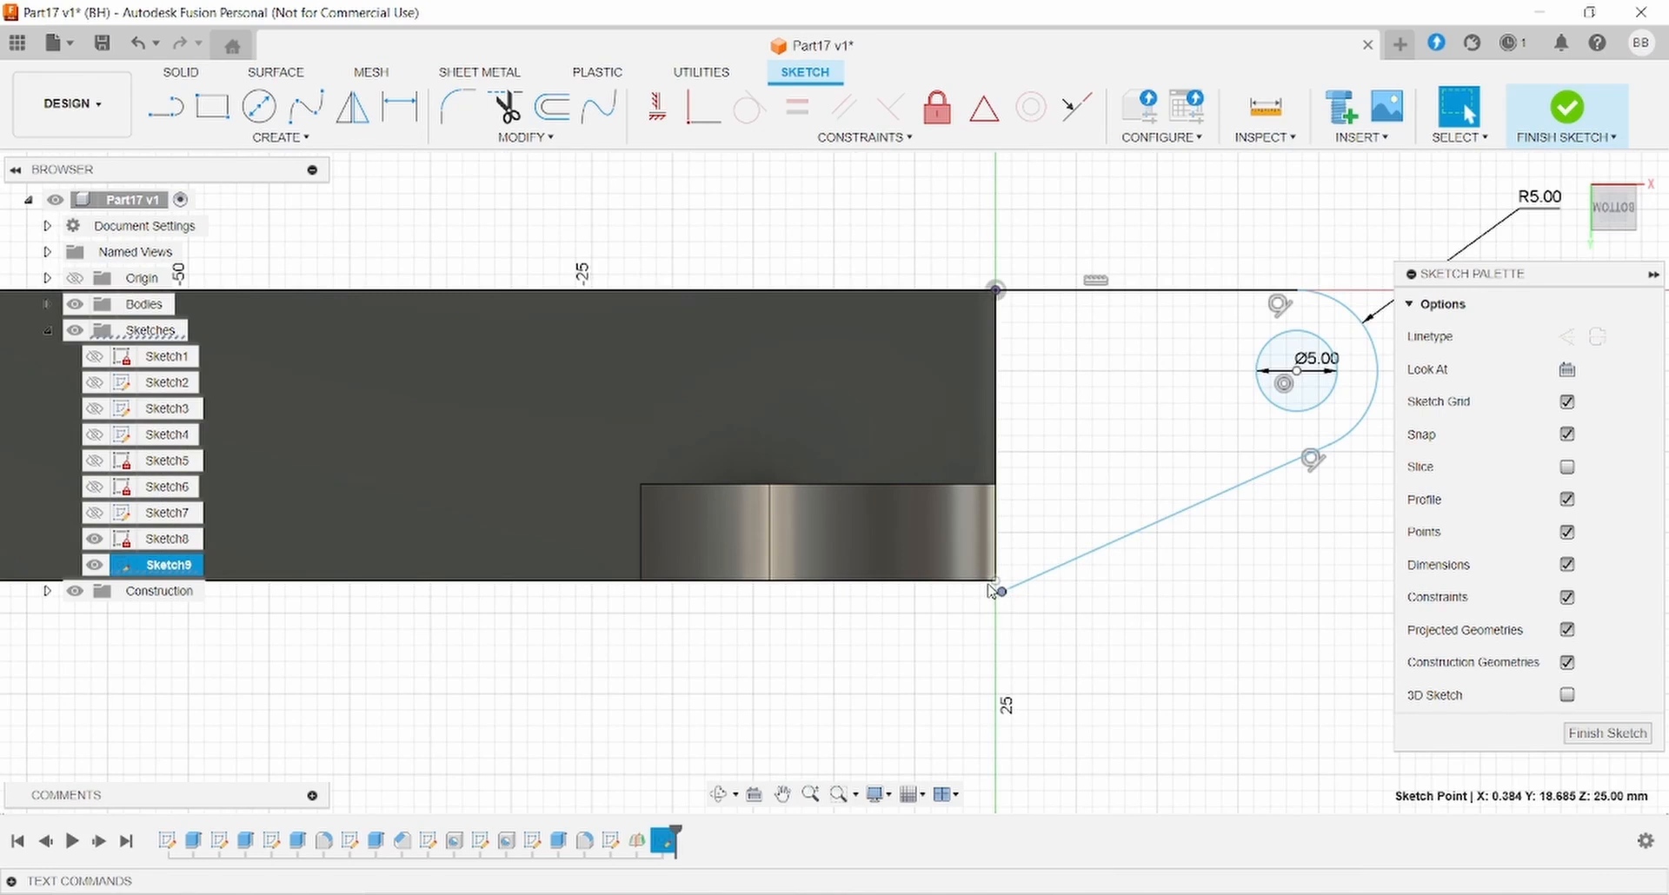
left_click(995, 580, "ctrl")
left_click(867, 138)
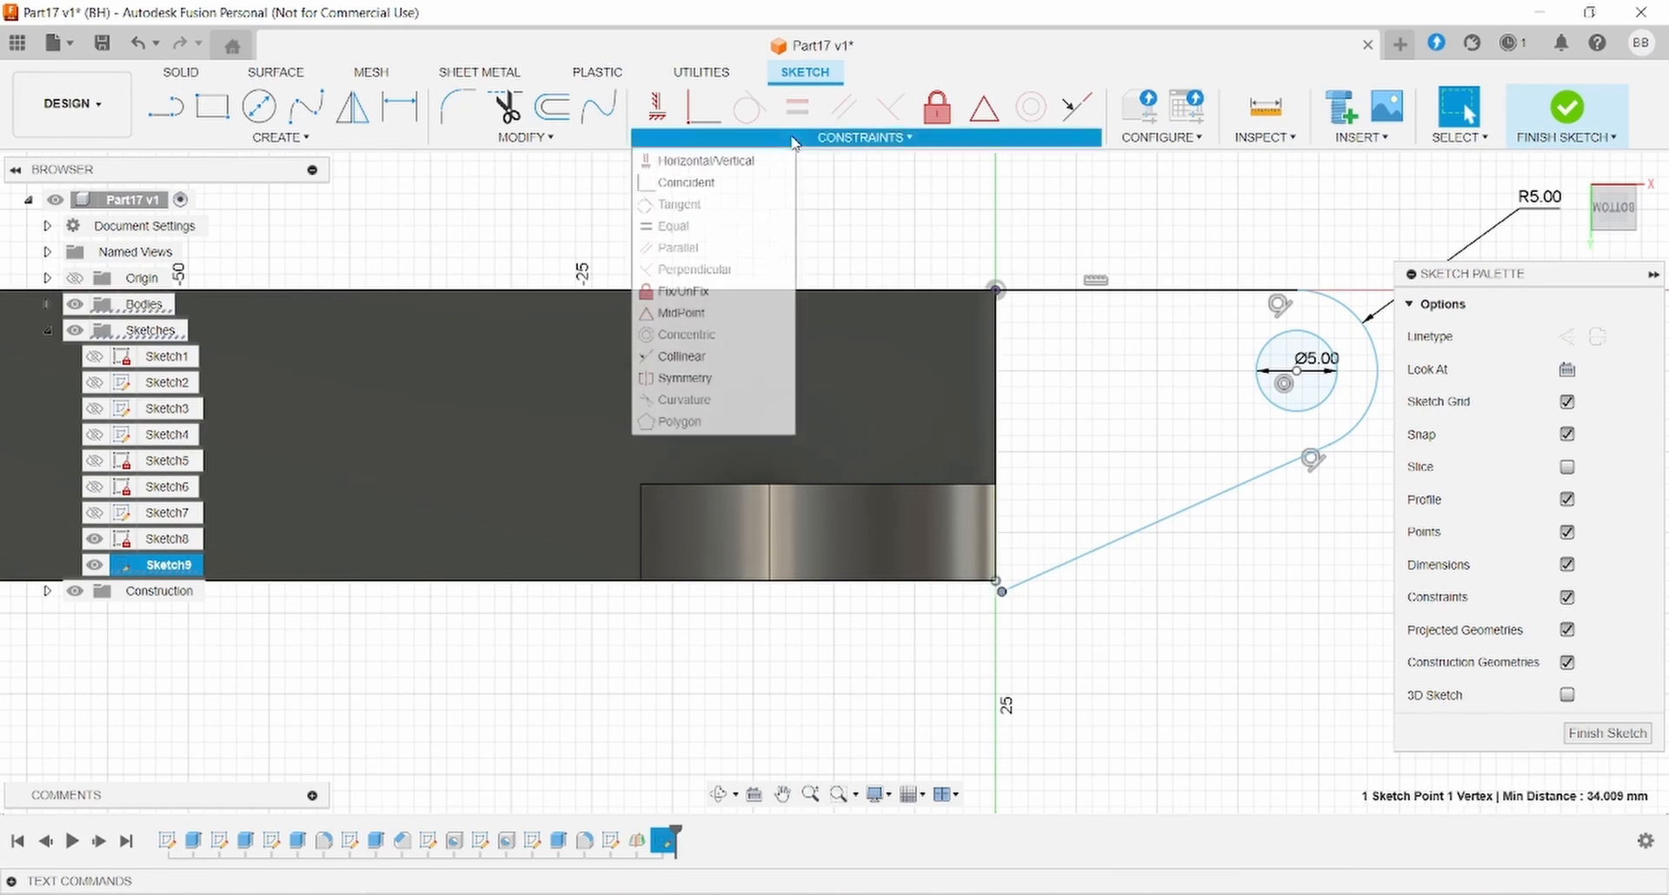
left_click(733, 183)
- Dimension the hole centre 13 mm from the body corner and start an extrusion
scroll(1225, 419, "down", 3)
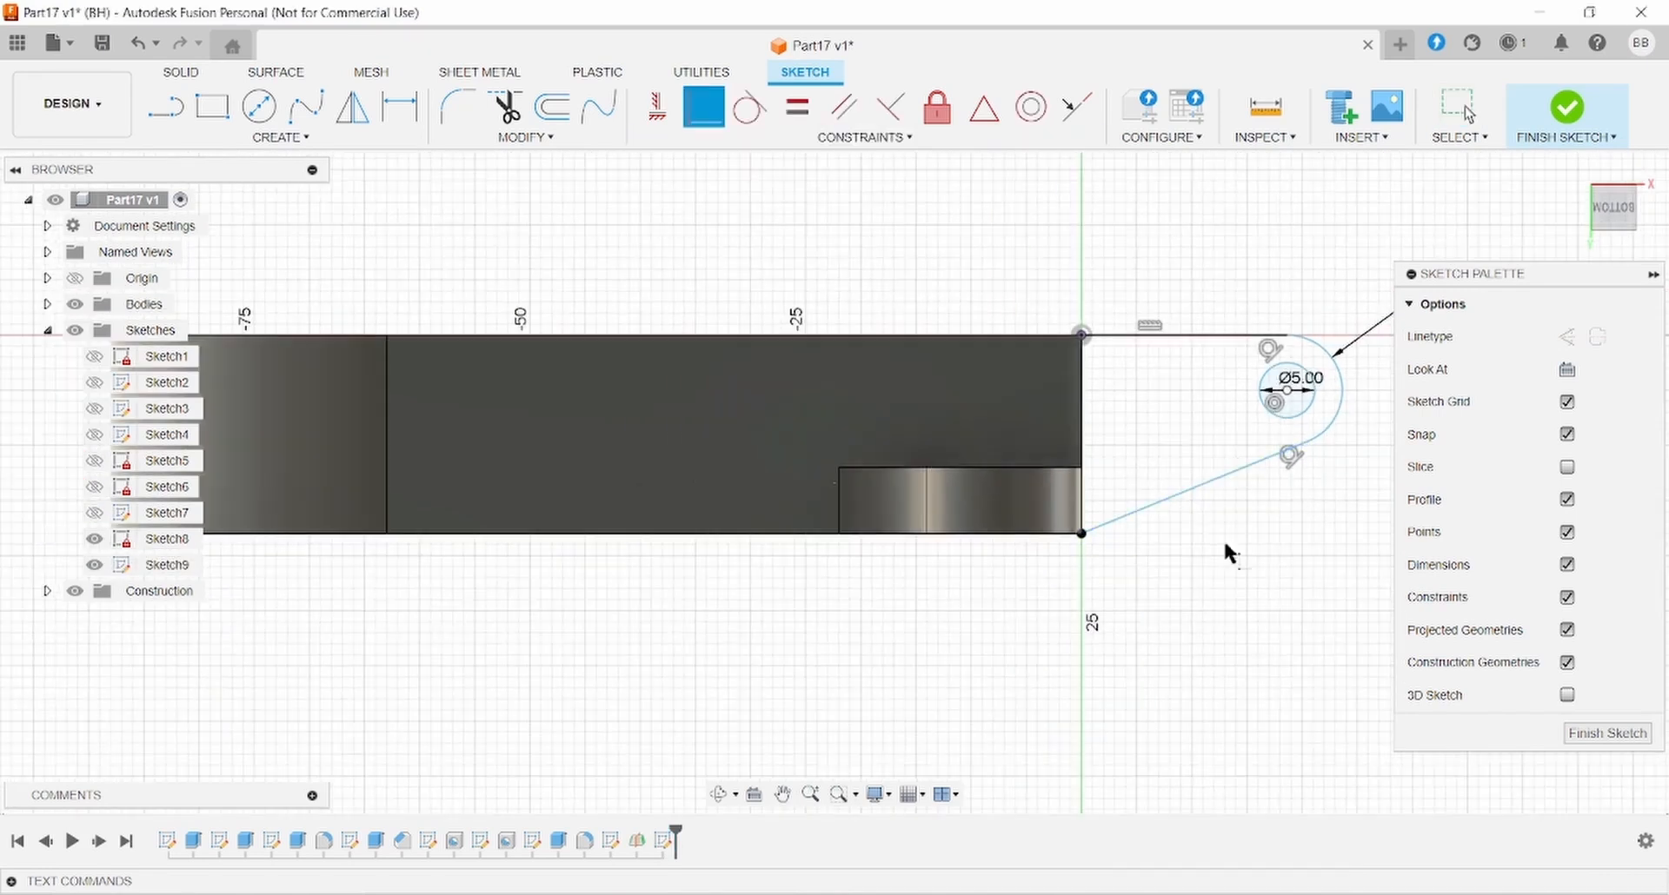
left_click(399, 107)
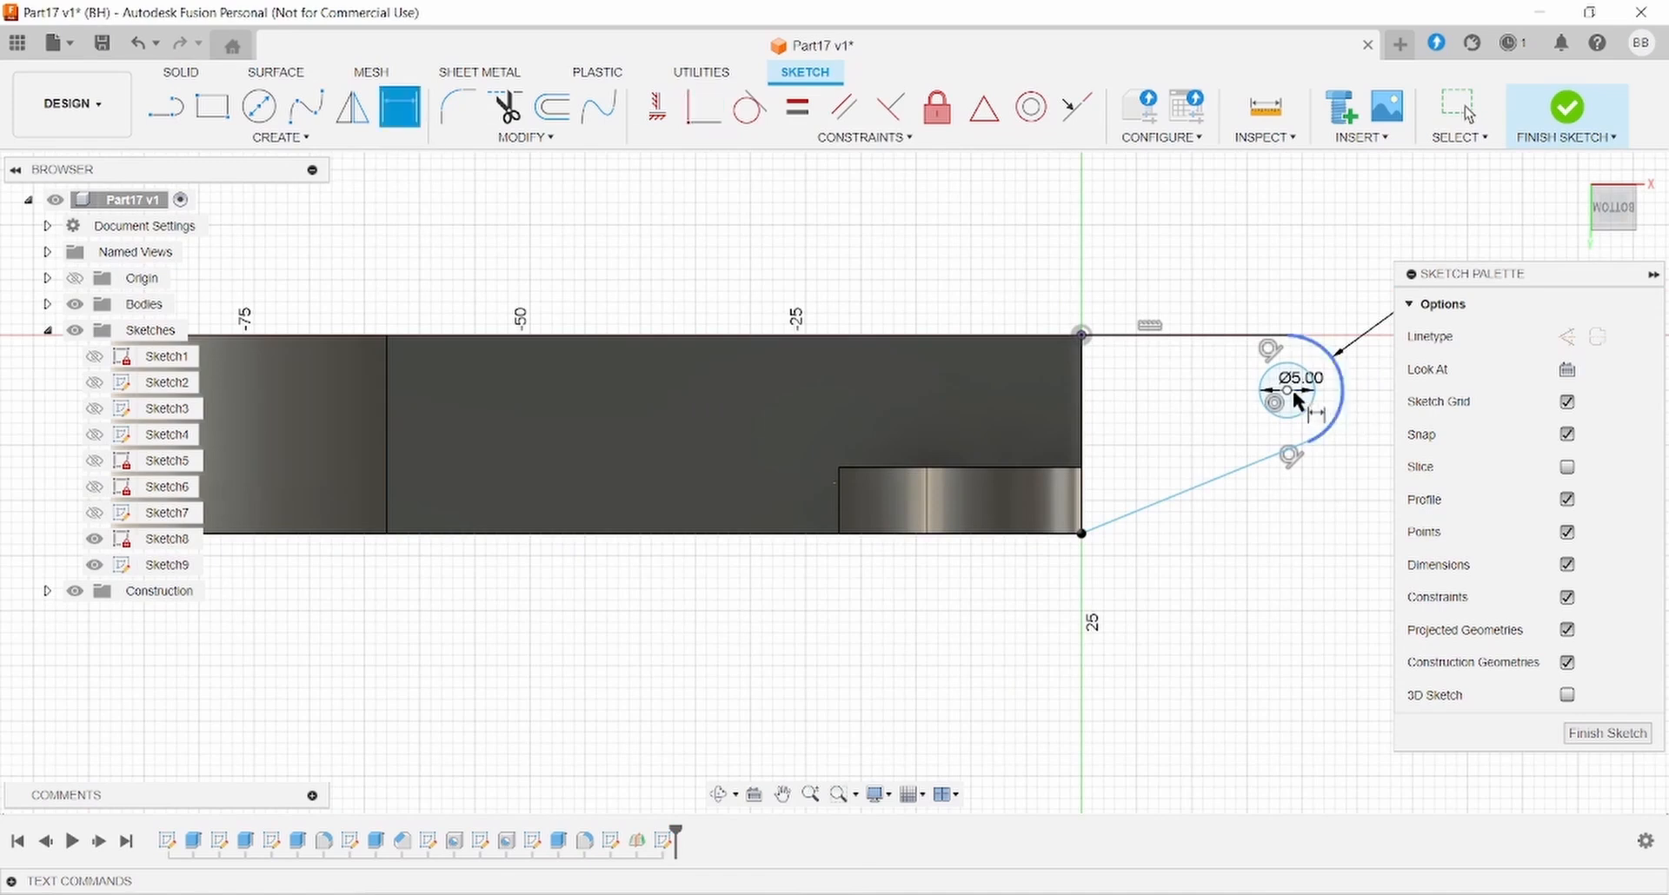
left_click(1081, 532)
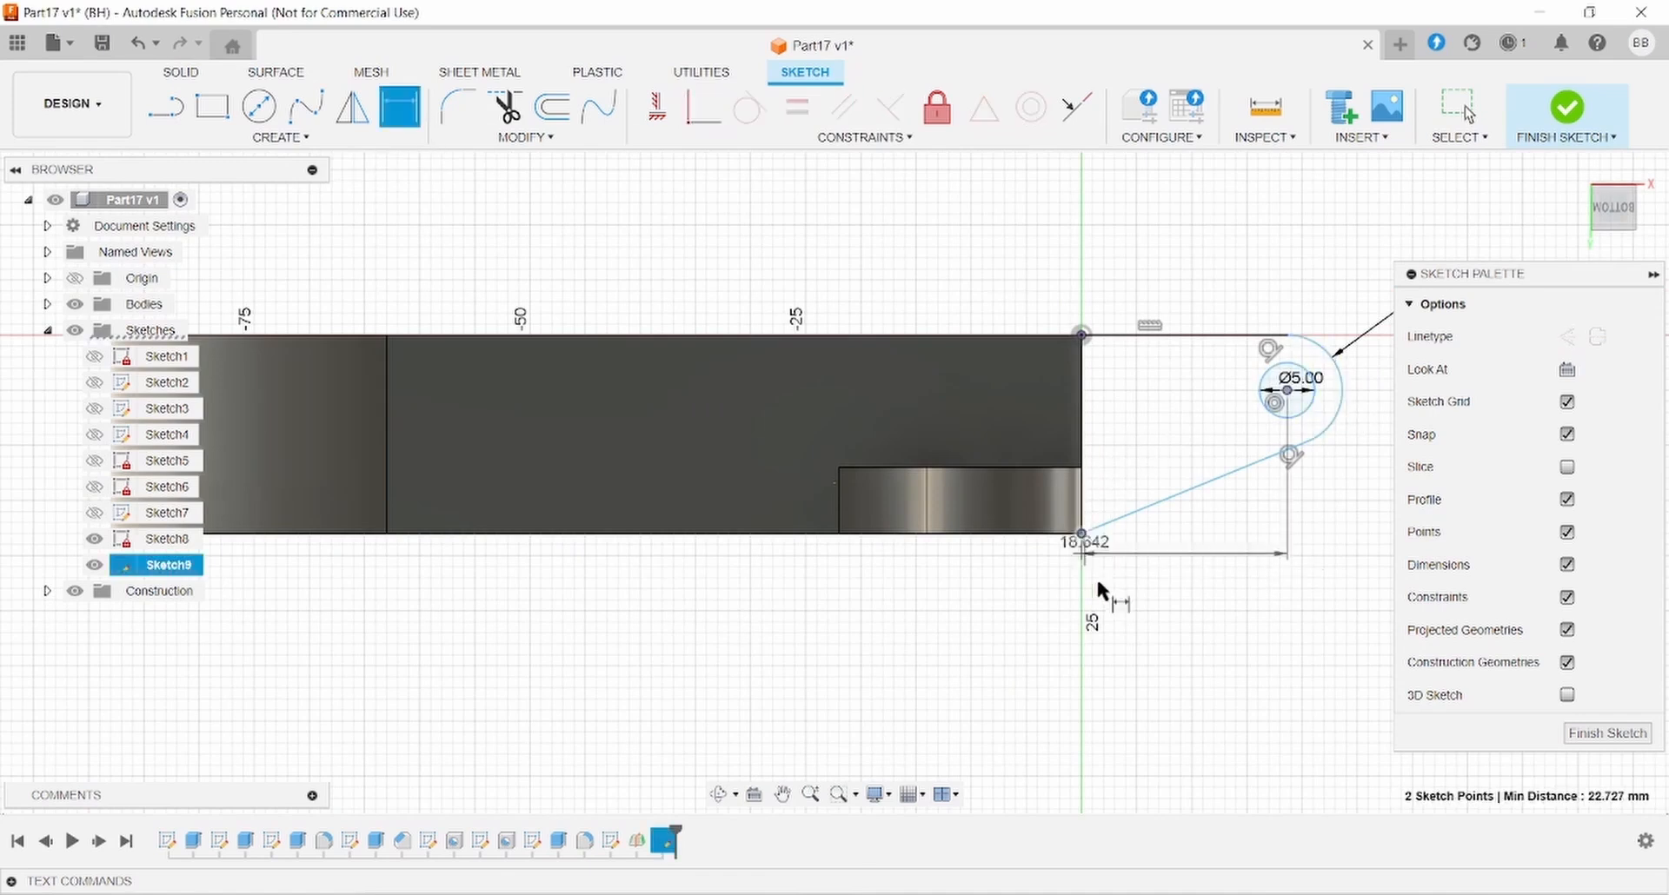
left_click(1151, 697)
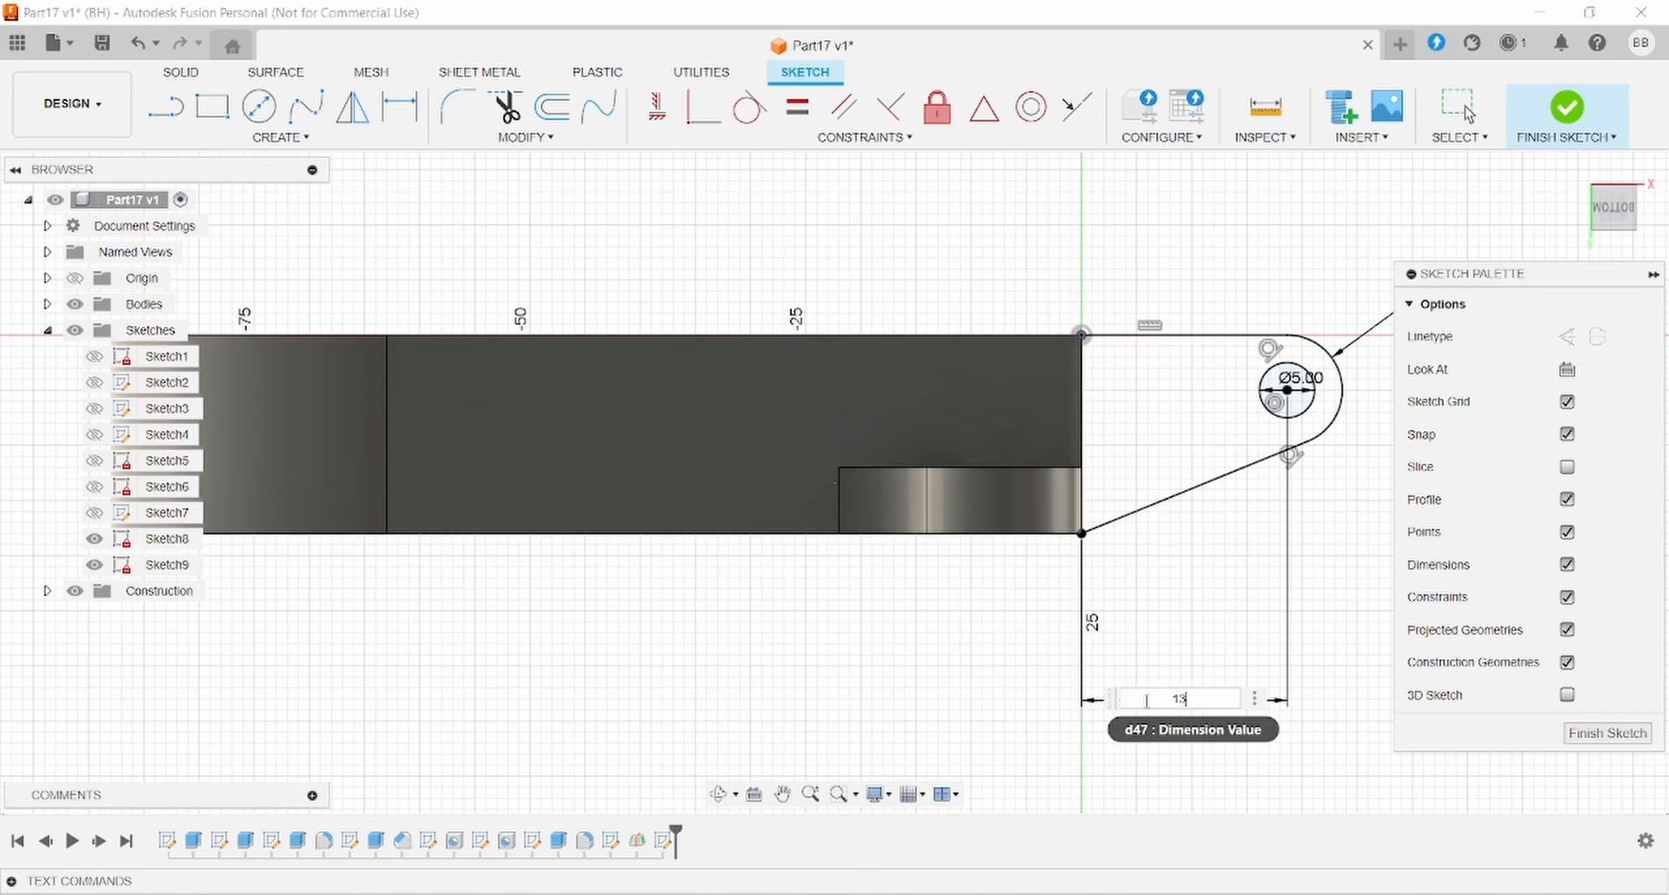
type("13")
key("Return")
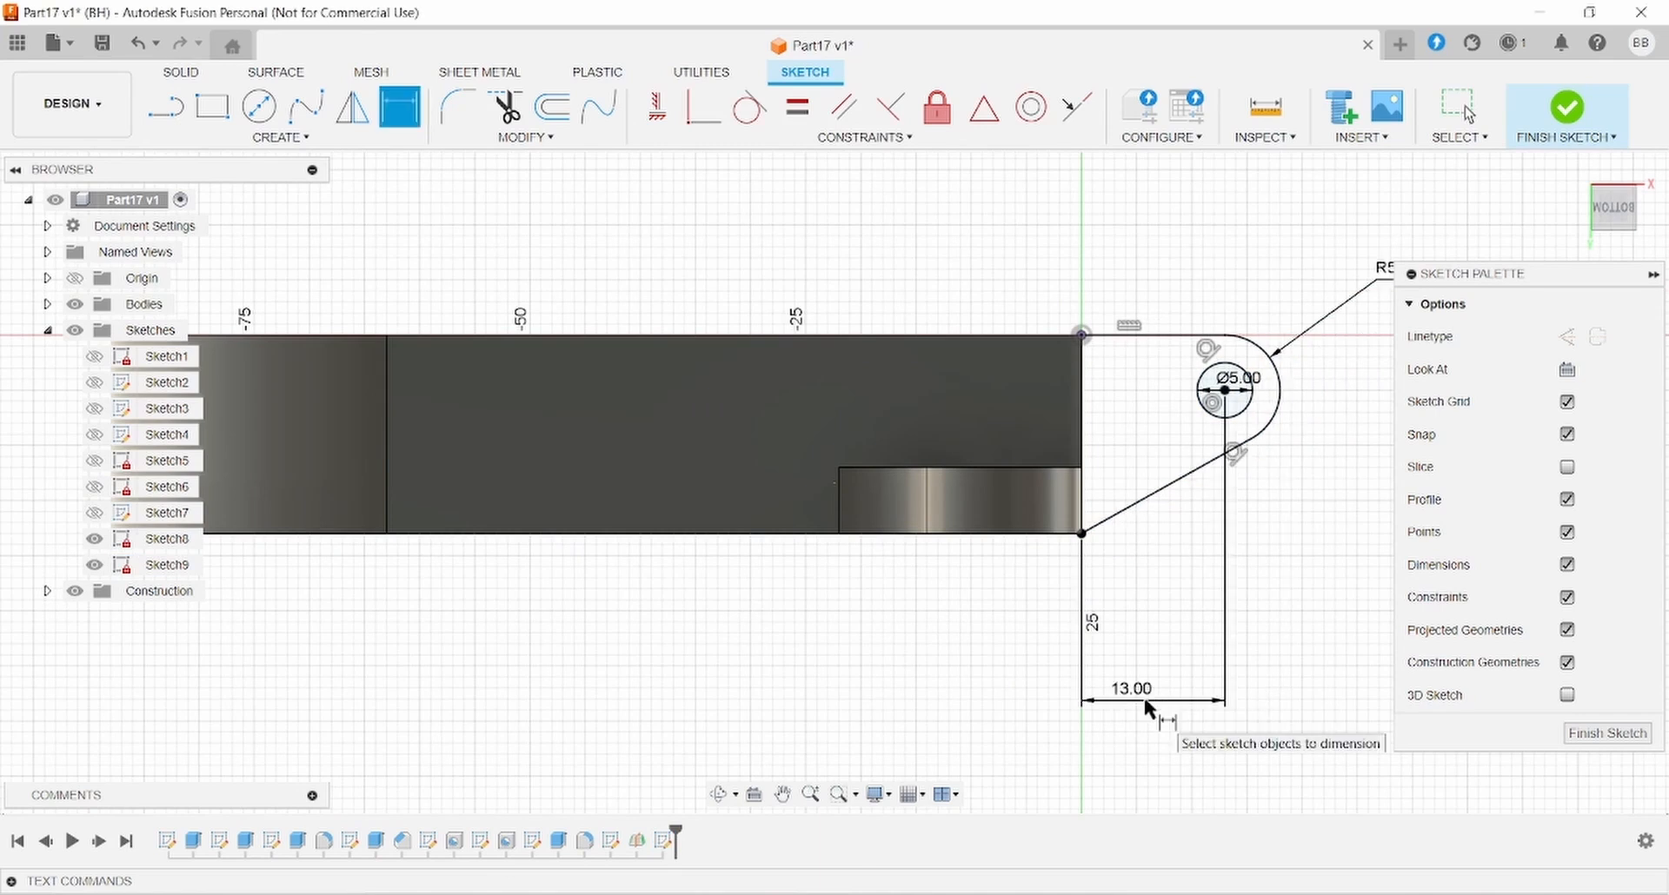
left_click(181, 72)
left_click(212, 106)
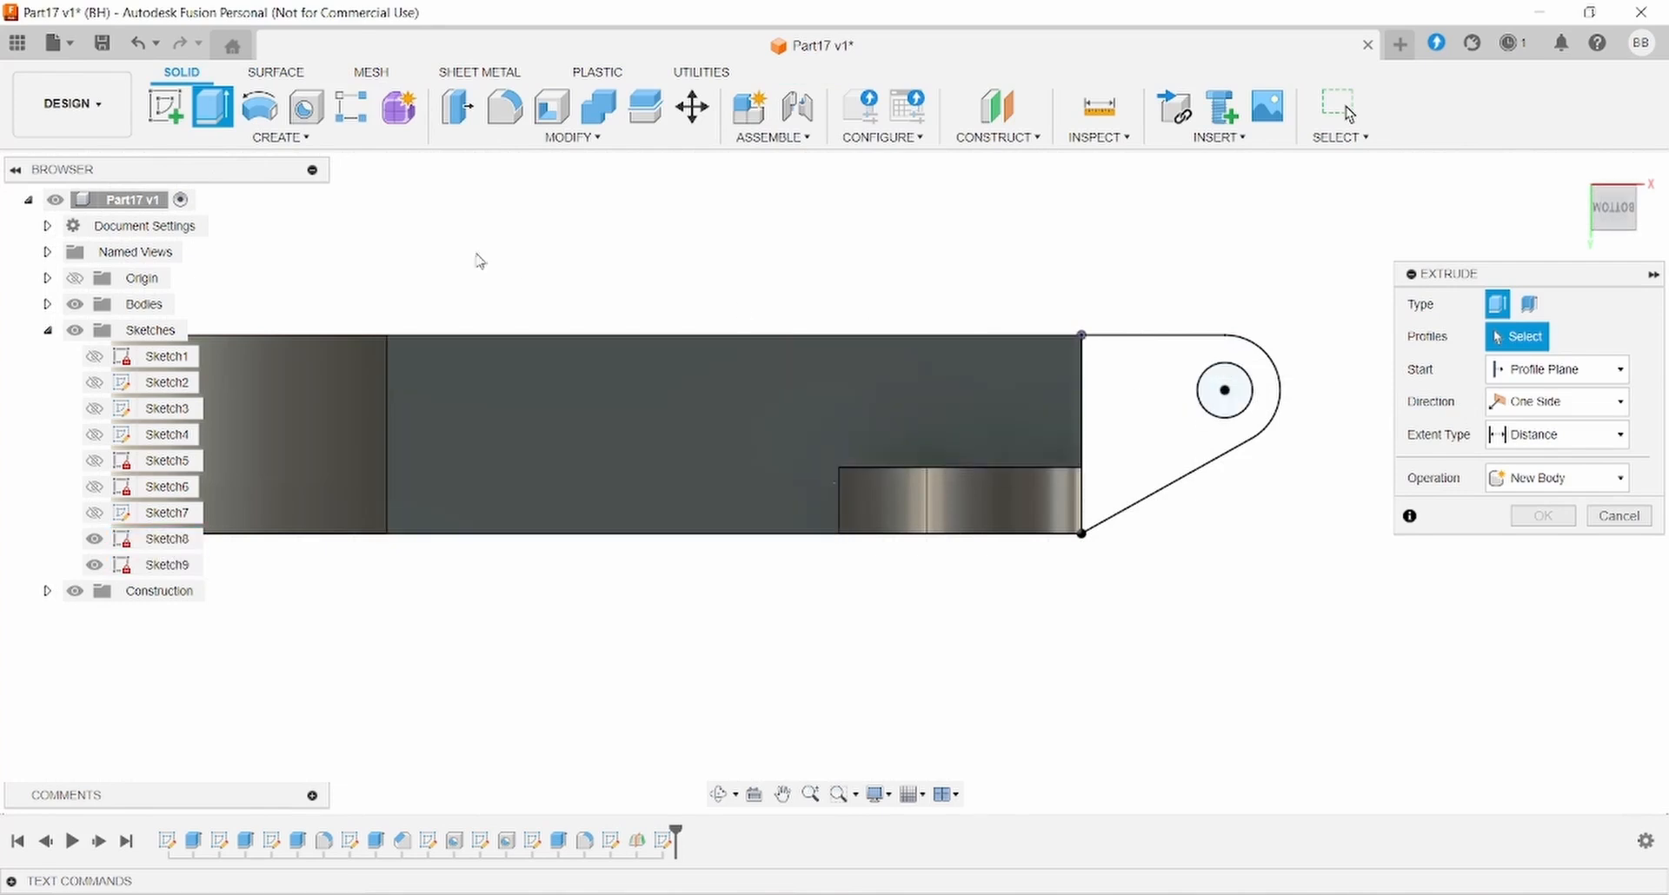
- Close the Sketch9 tab profile with a vertical line from the origin to the lower corner
left_click(138, 43)
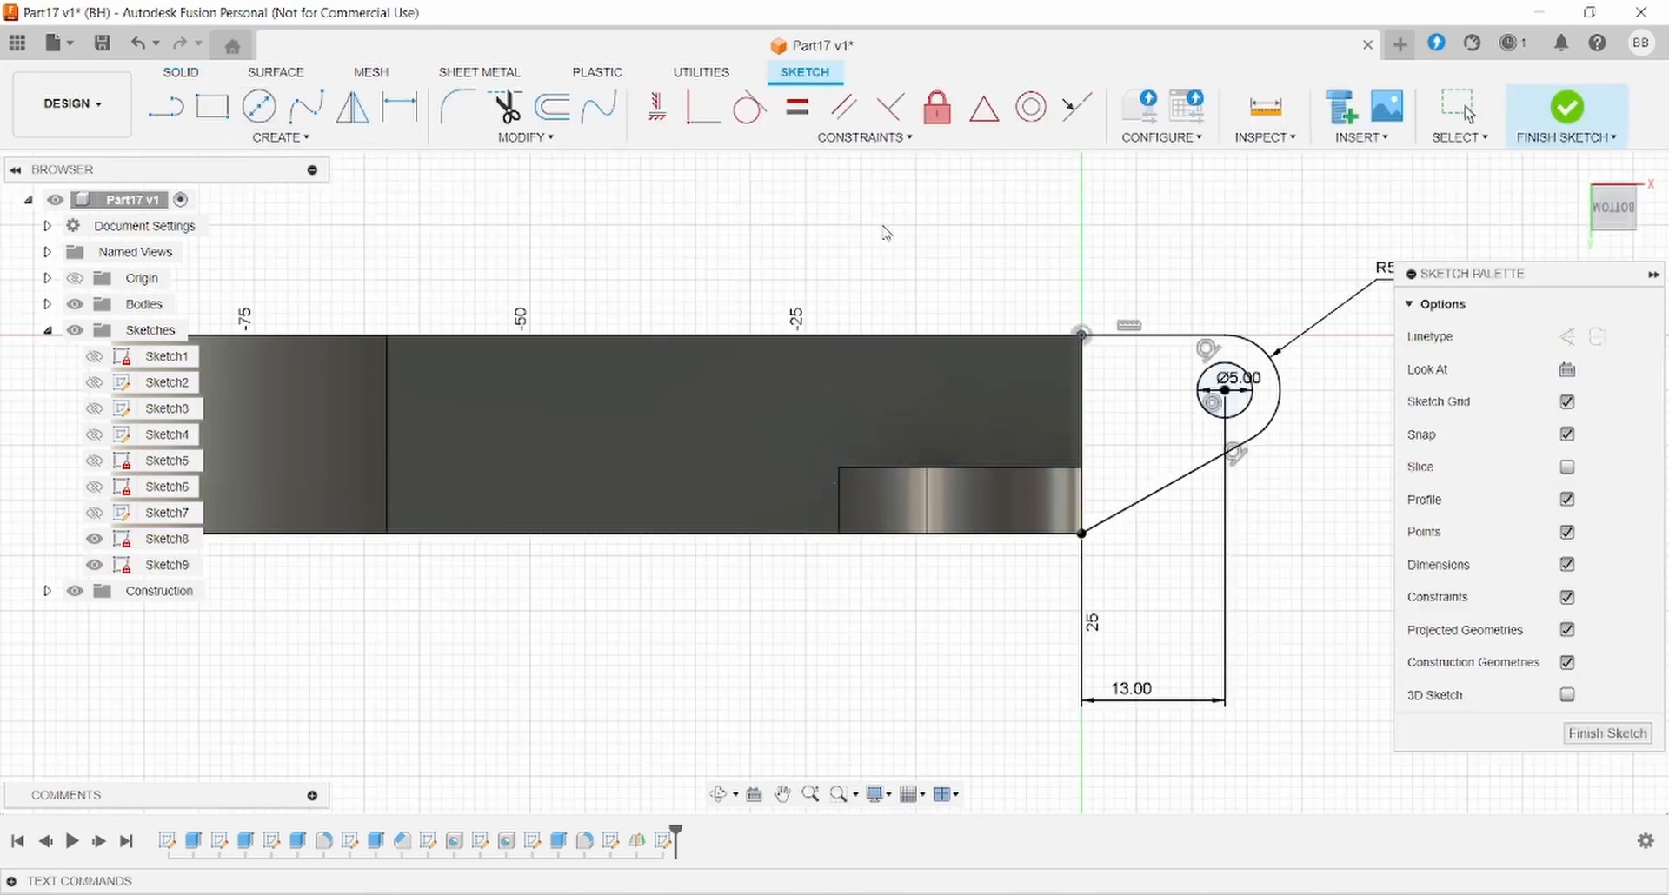
left_click(165, 106)
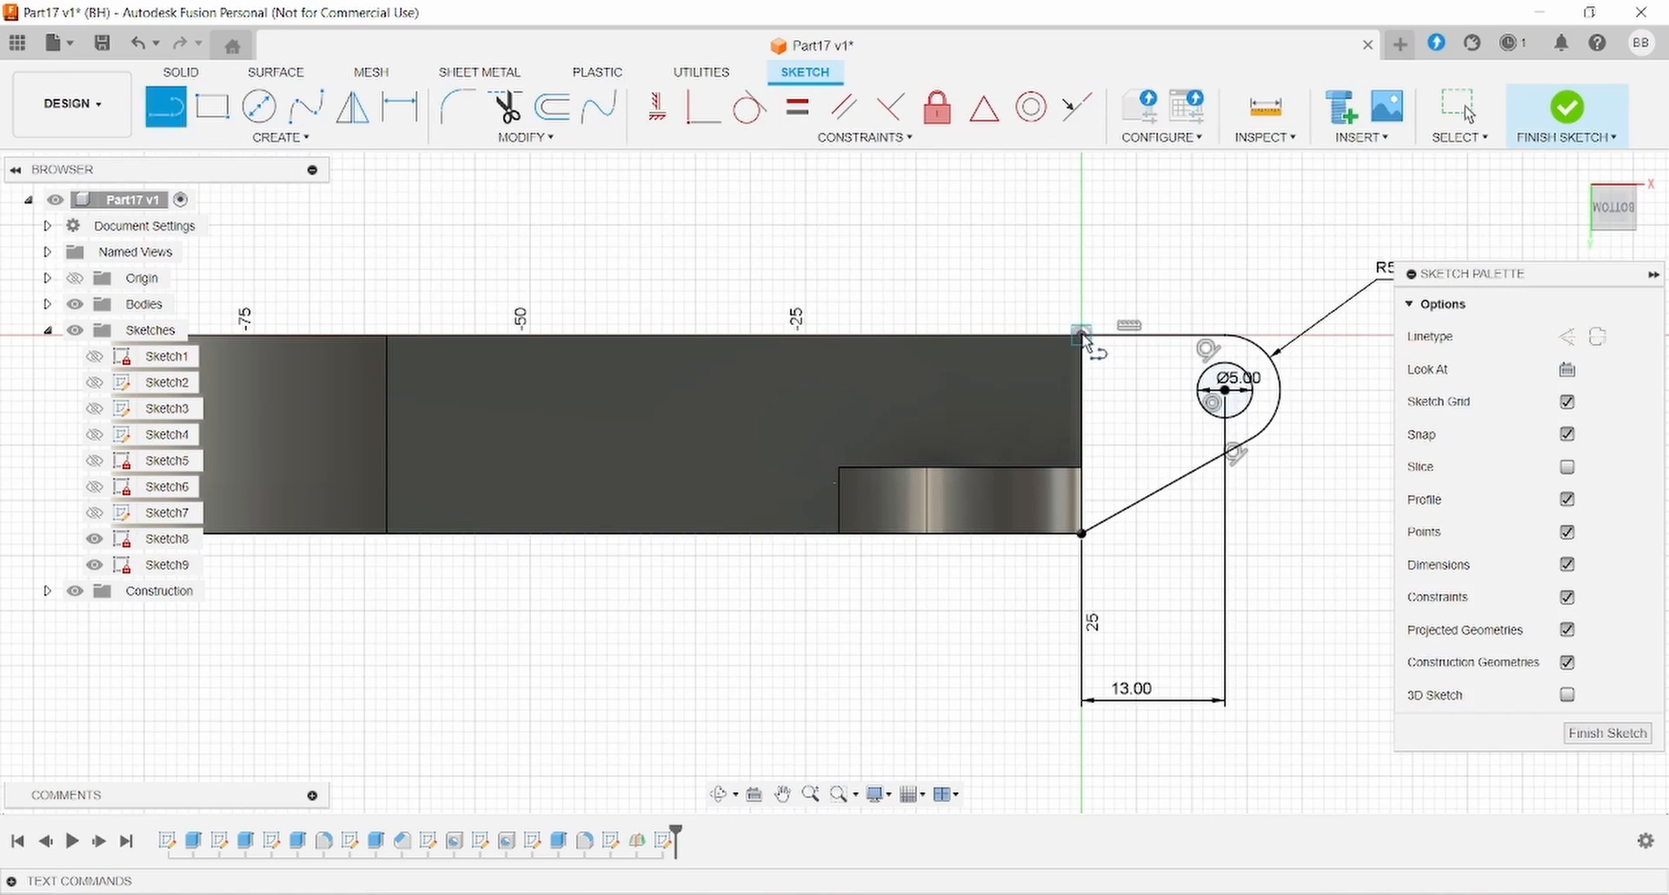
left_click(1082, 335)
left_click(1082, 533)
key("Escape")
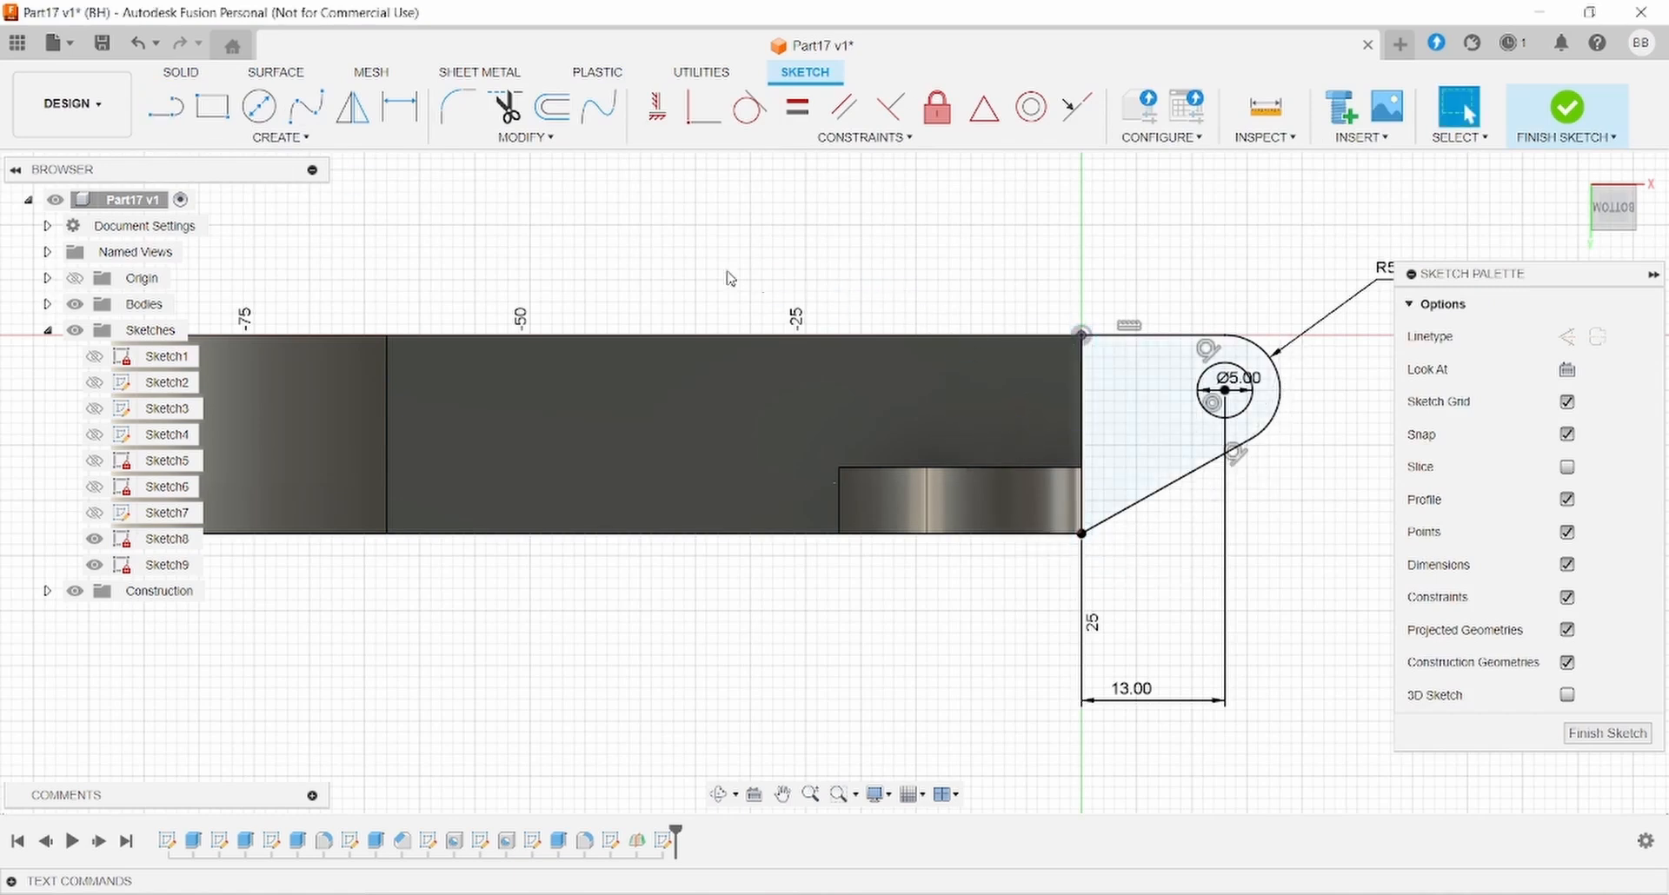
- Extrude the tab profile 5 mm from a 9 mm offset, joined to the housing
left_click(181, 71)
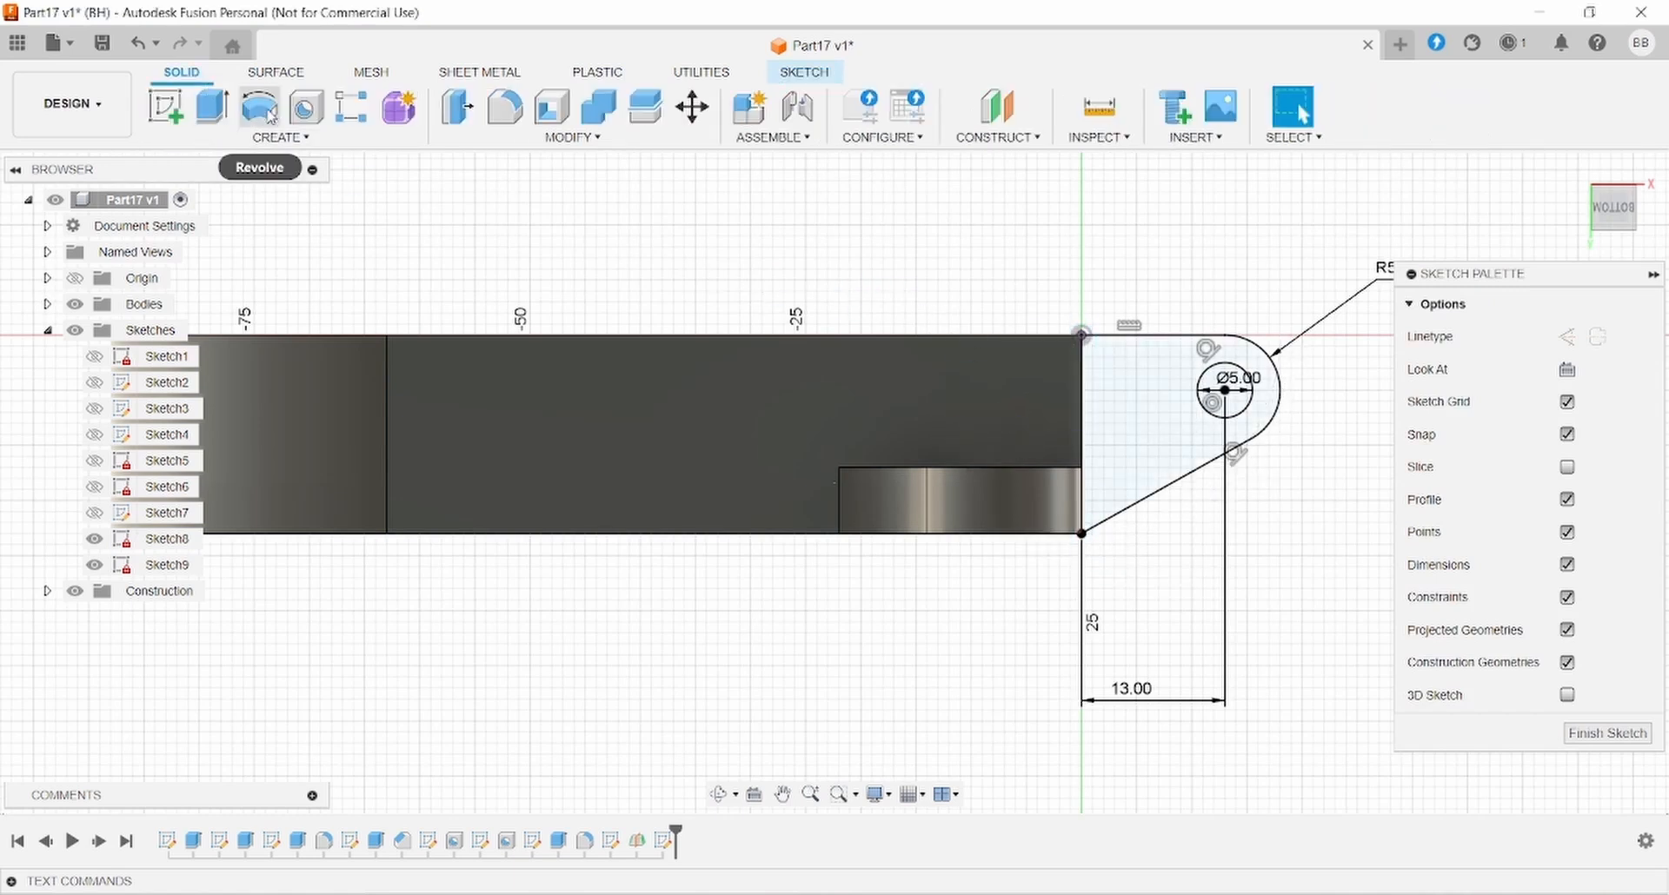
left_click(217, 108)
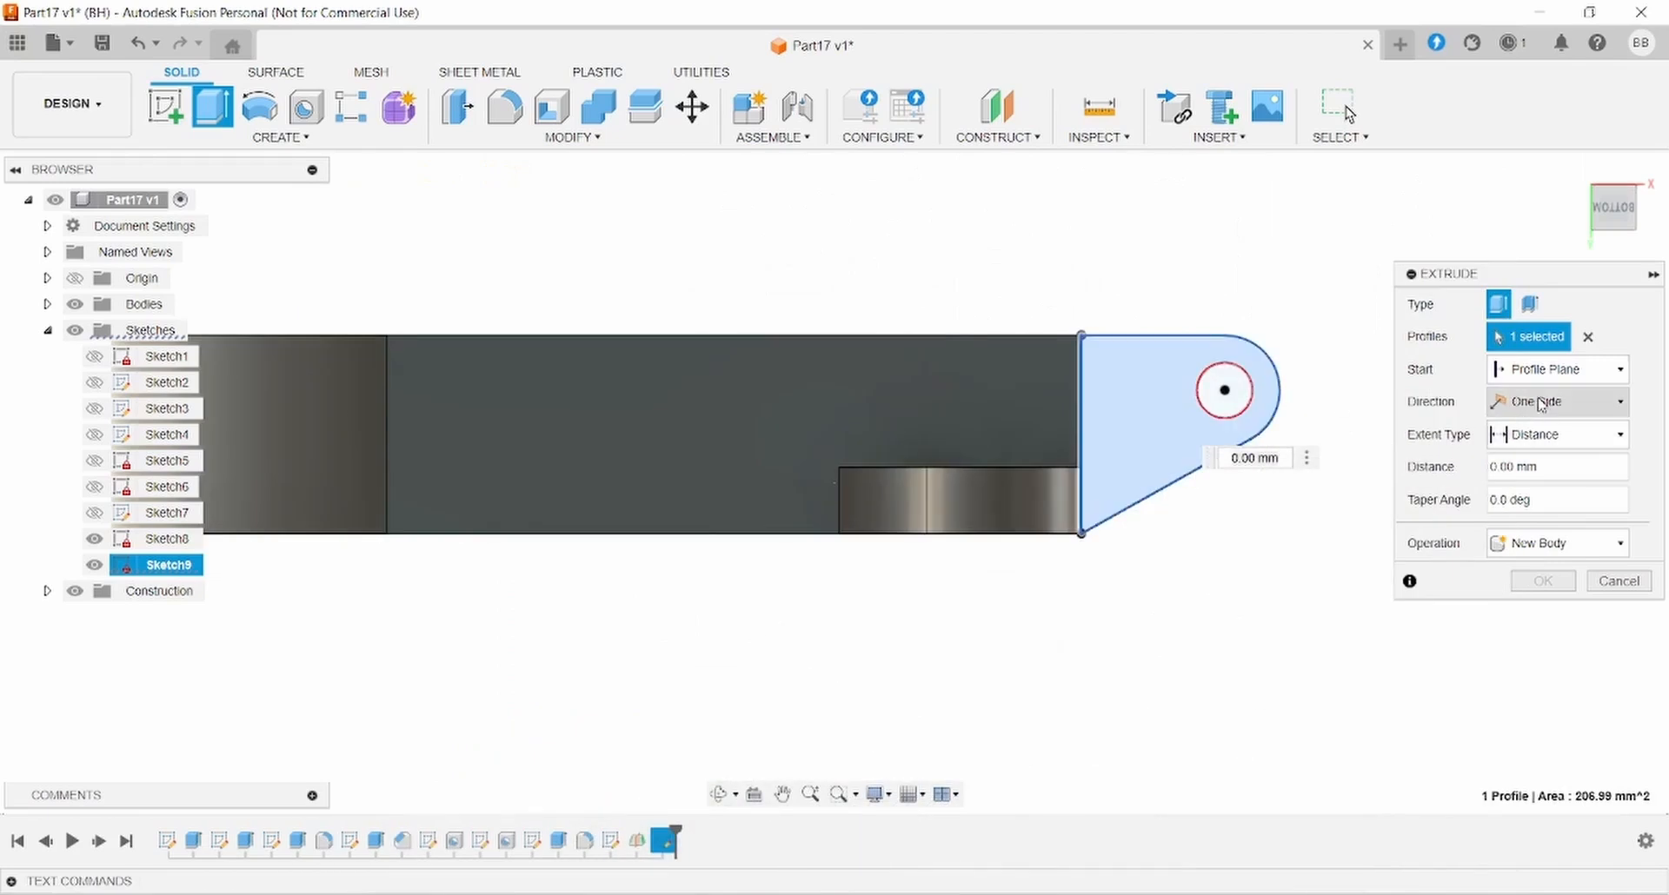
left_click(1555, 369)
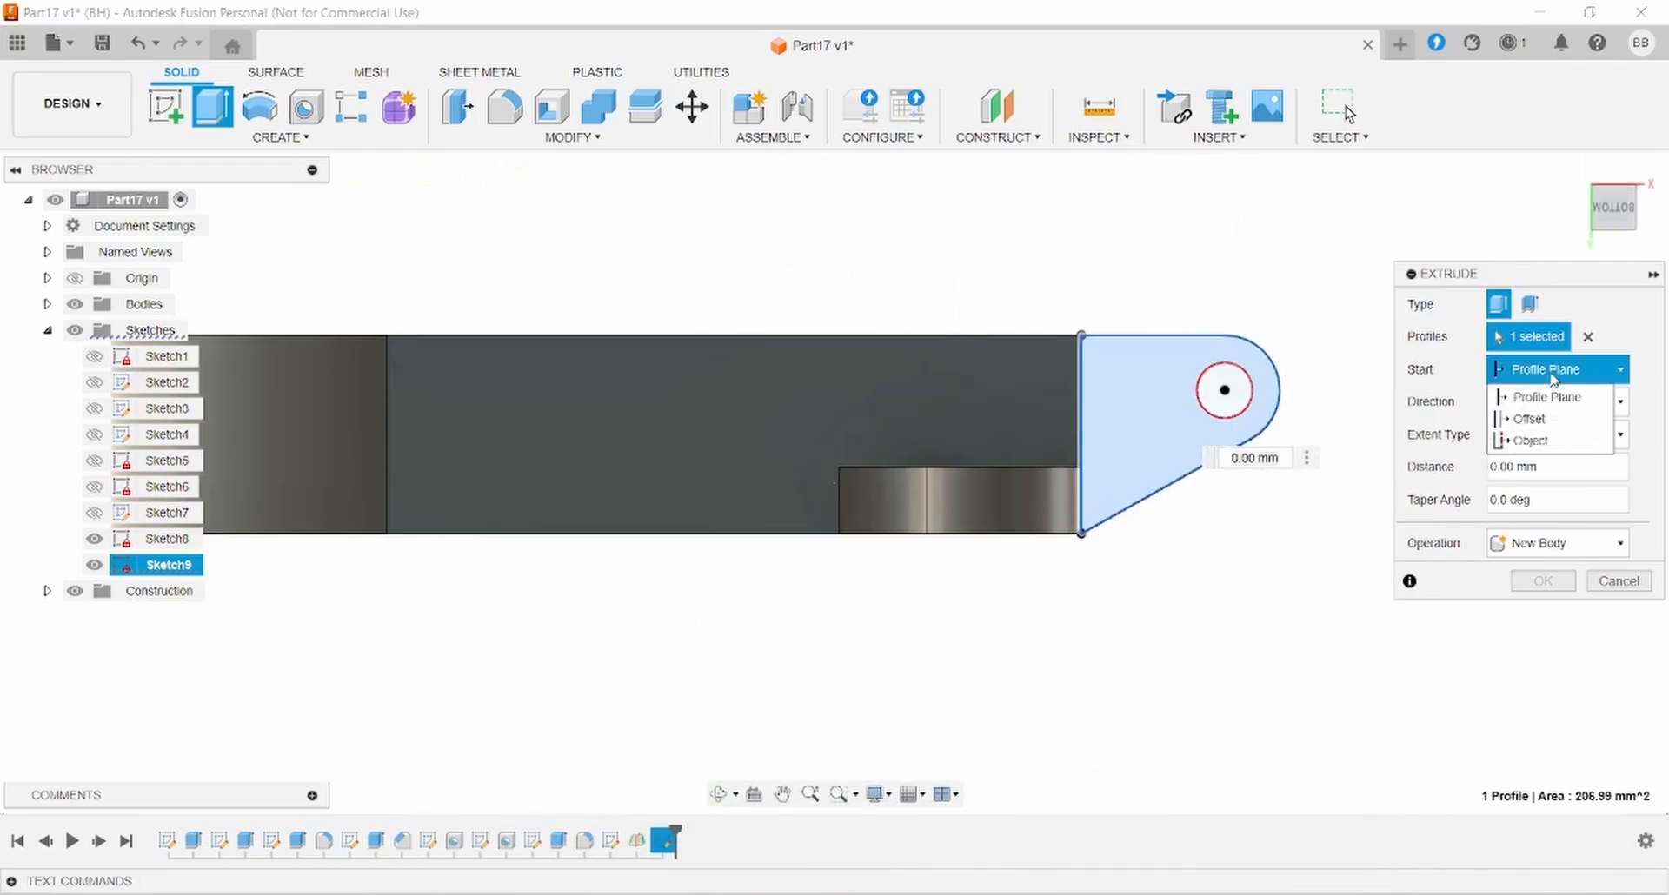
left_click(1552, 420)
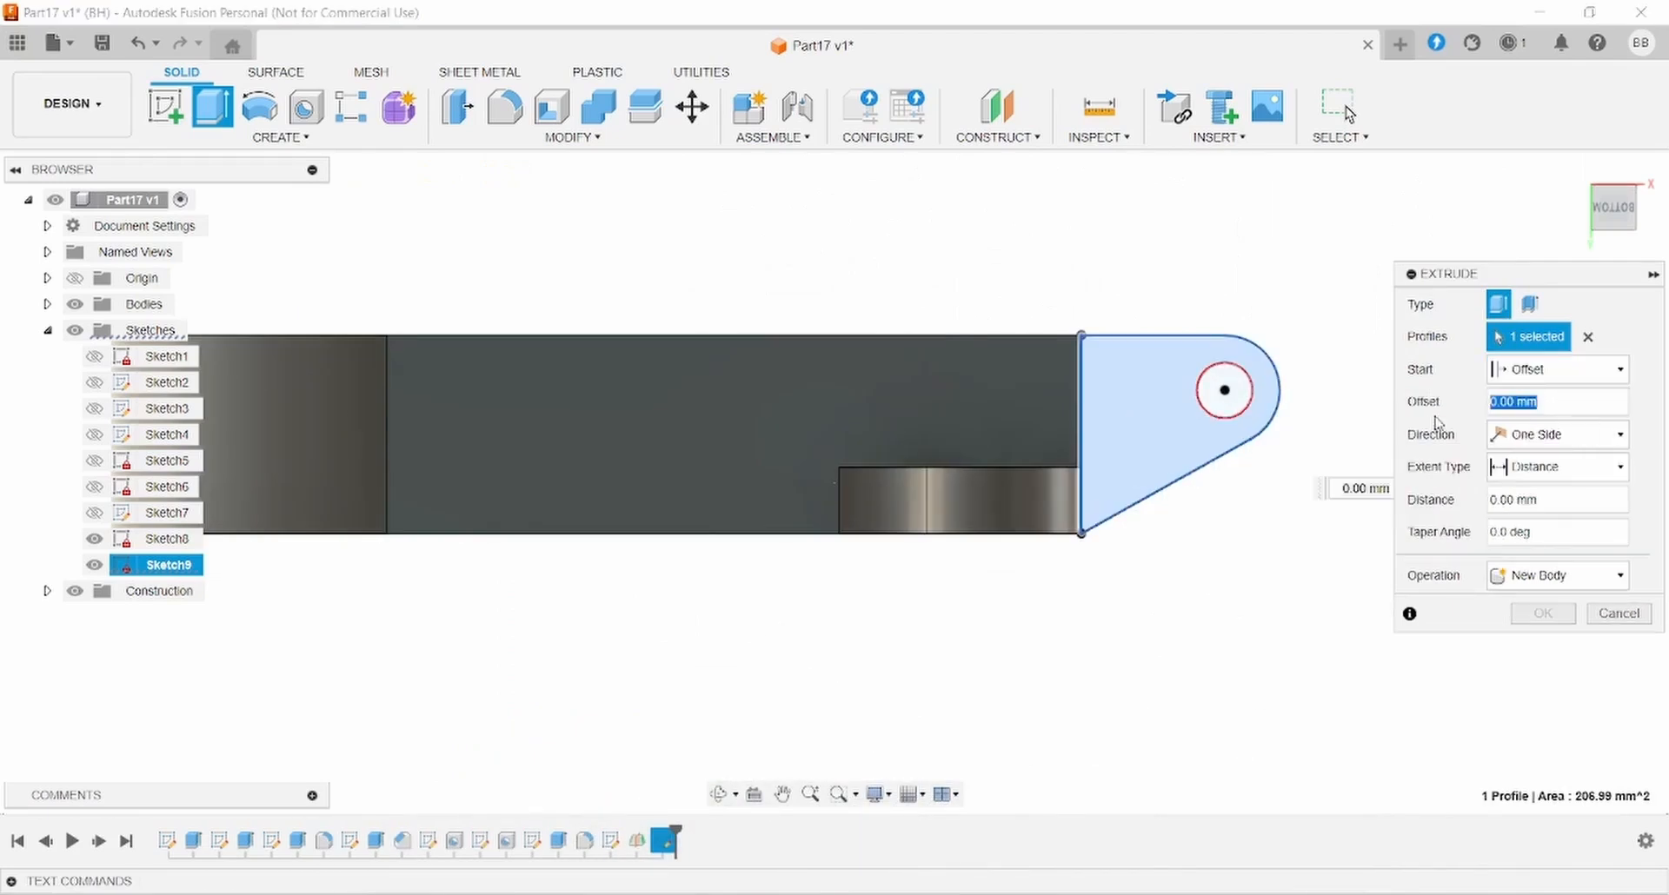
key("Tab")
key("Tab")
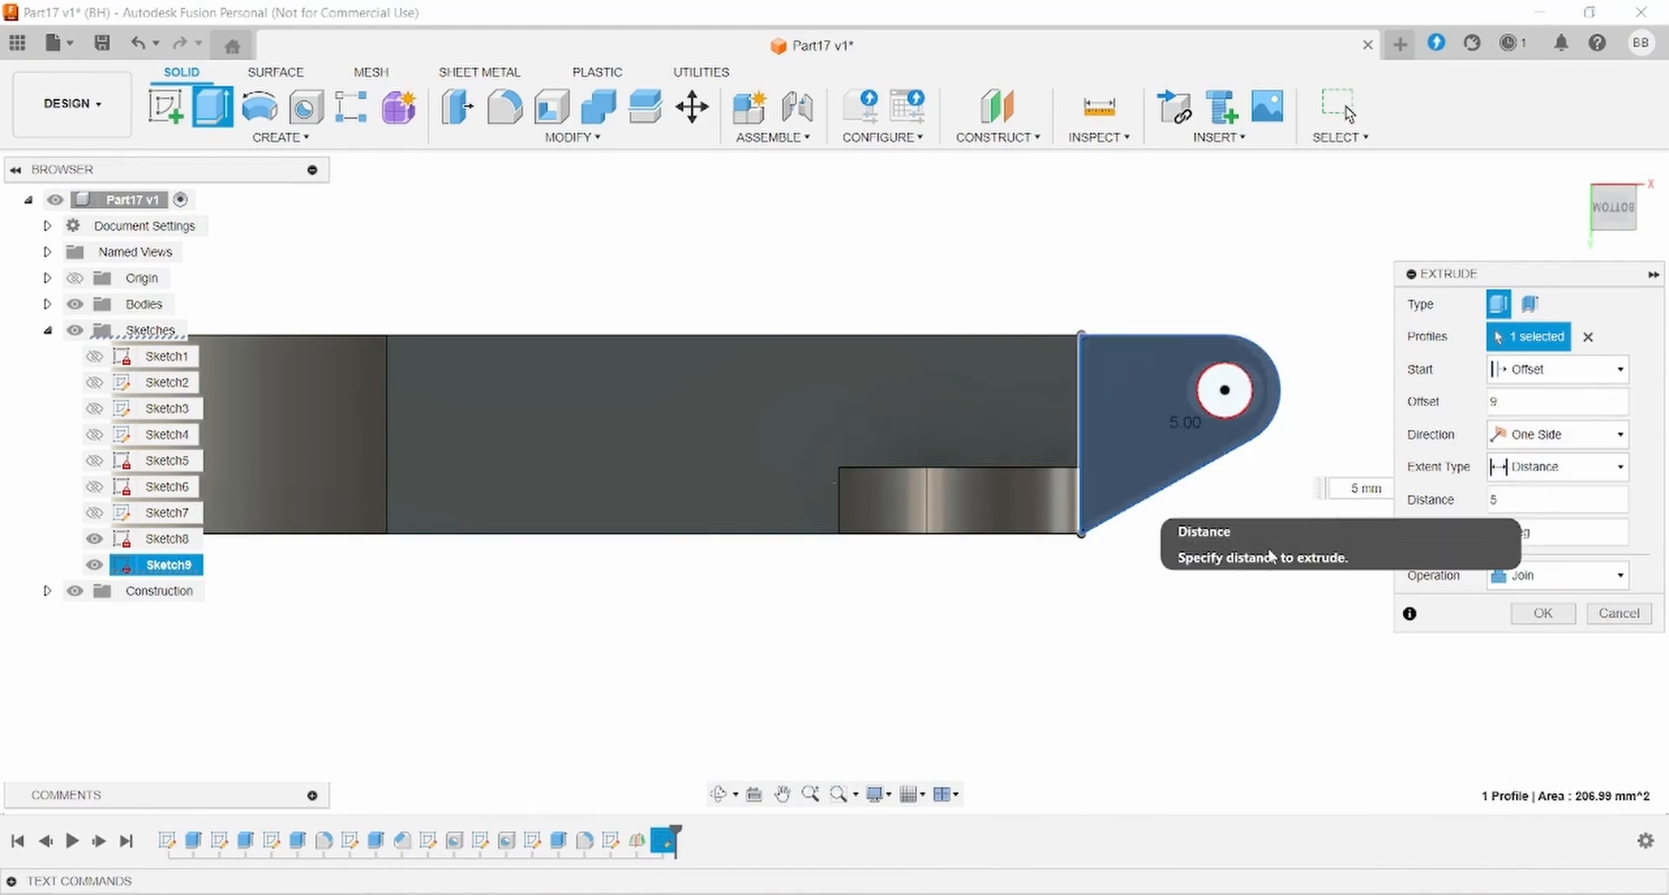
middle_click_drag(1125, 570, 1160, 687, "shift")
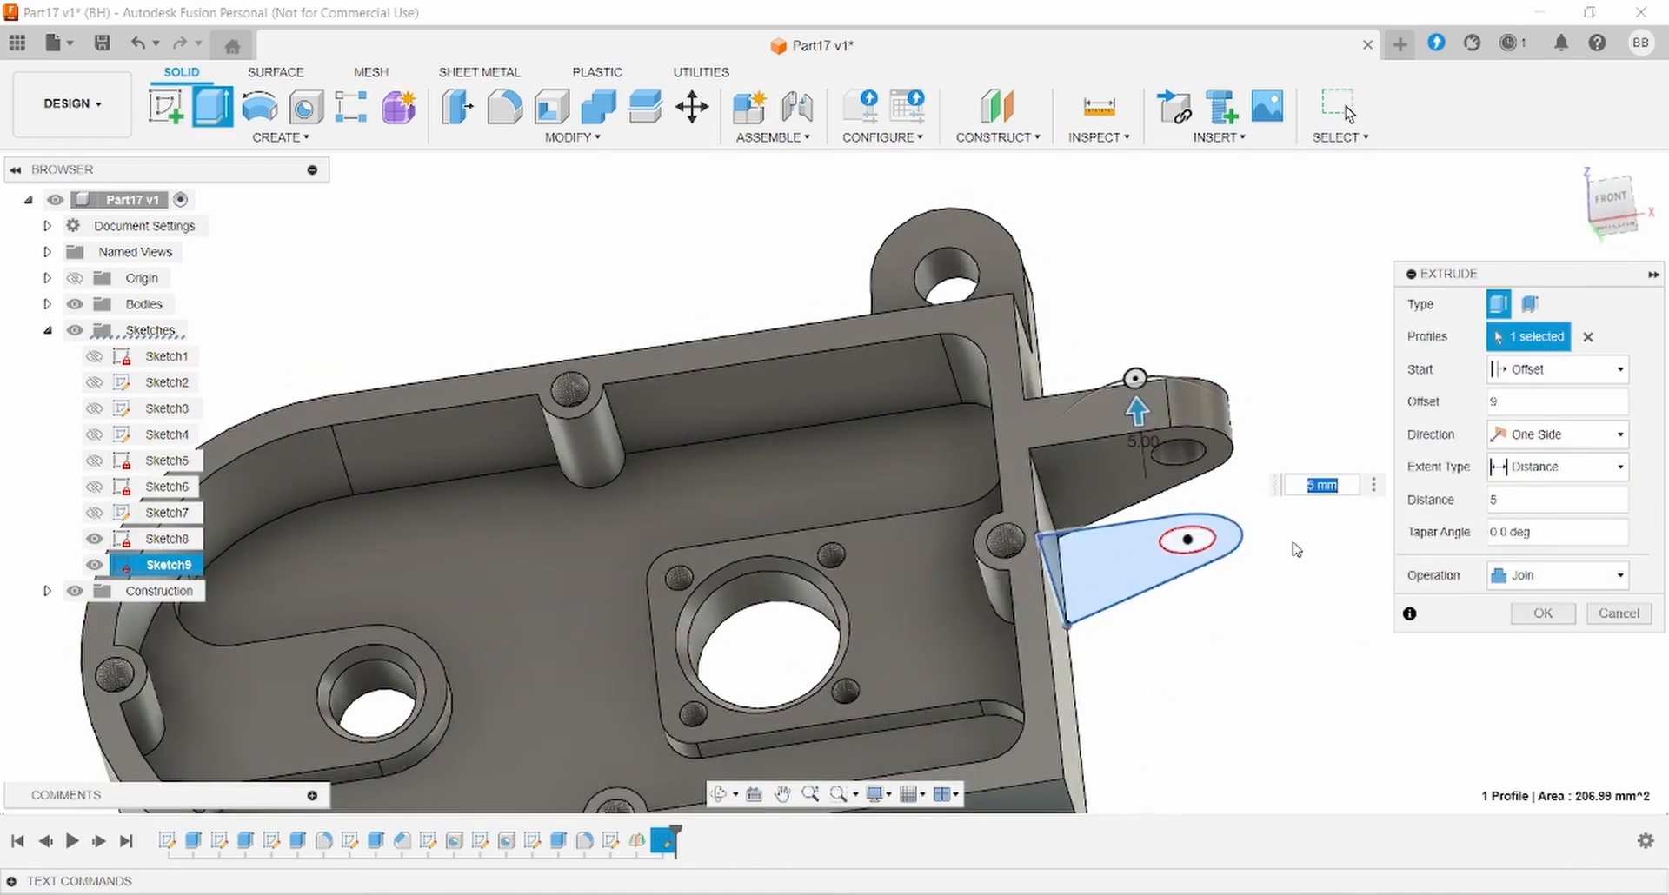
left_click(1543, 614)
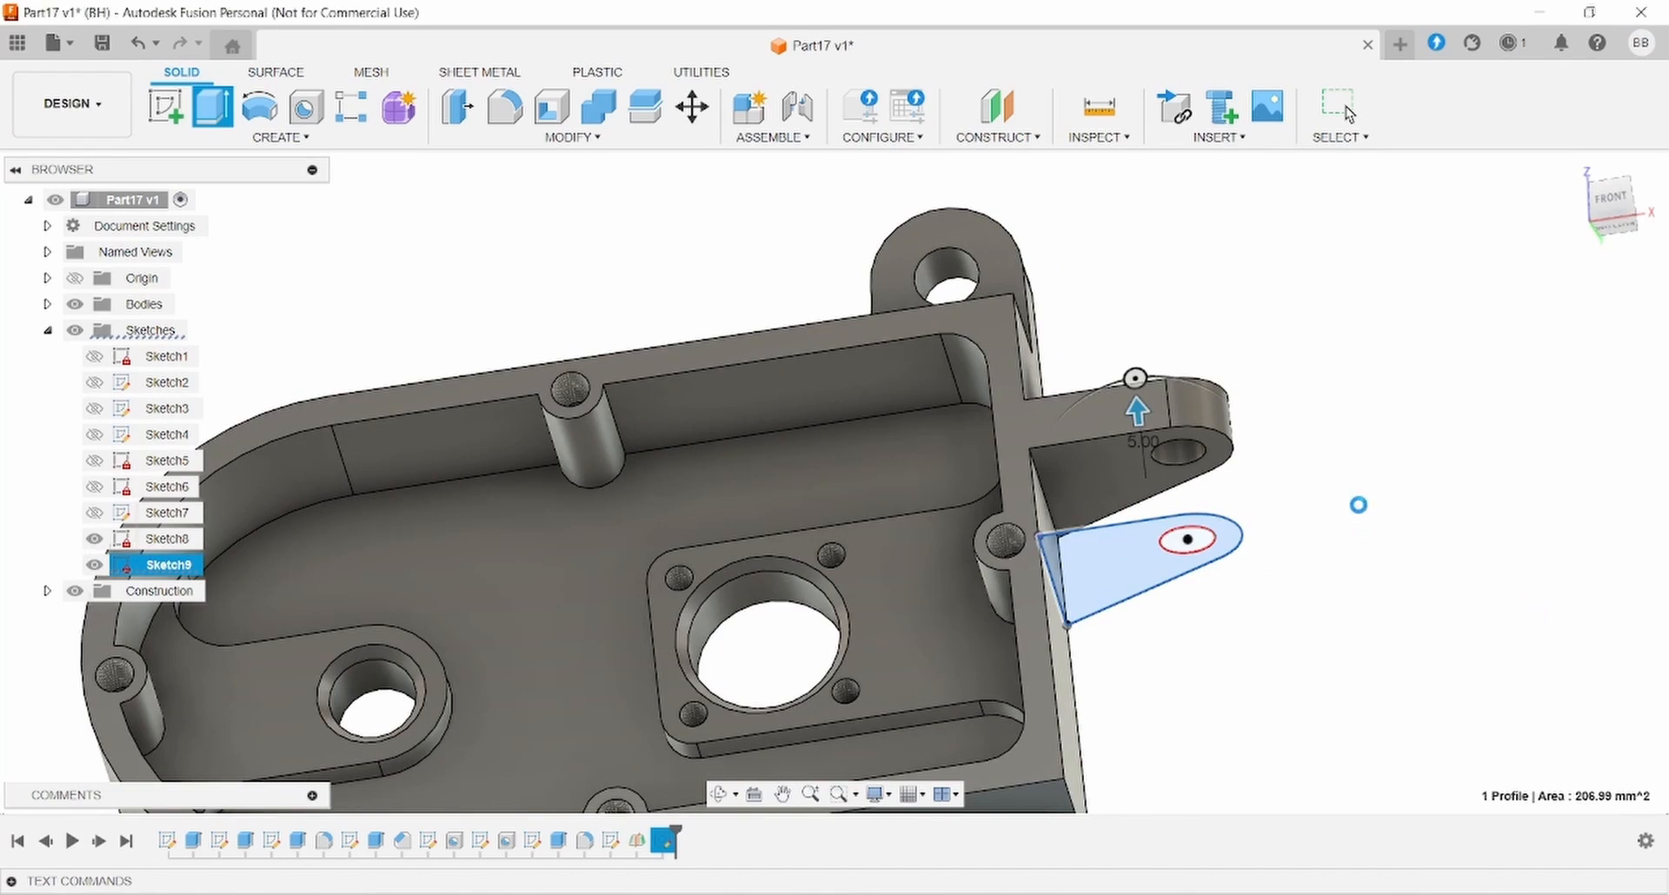
middle_click_drag(1362, 504, 1366, 466, "shift")
scroll(1286, 606, "down", 2)
mouse_move(1277, 656)
middle_mouse_down("shift")
mouse_move(1229, 604)
mouse_move(1244, 678)
mouse_move(1251, 643)
middle_mouse_up("shift")
key("ctrl+z")
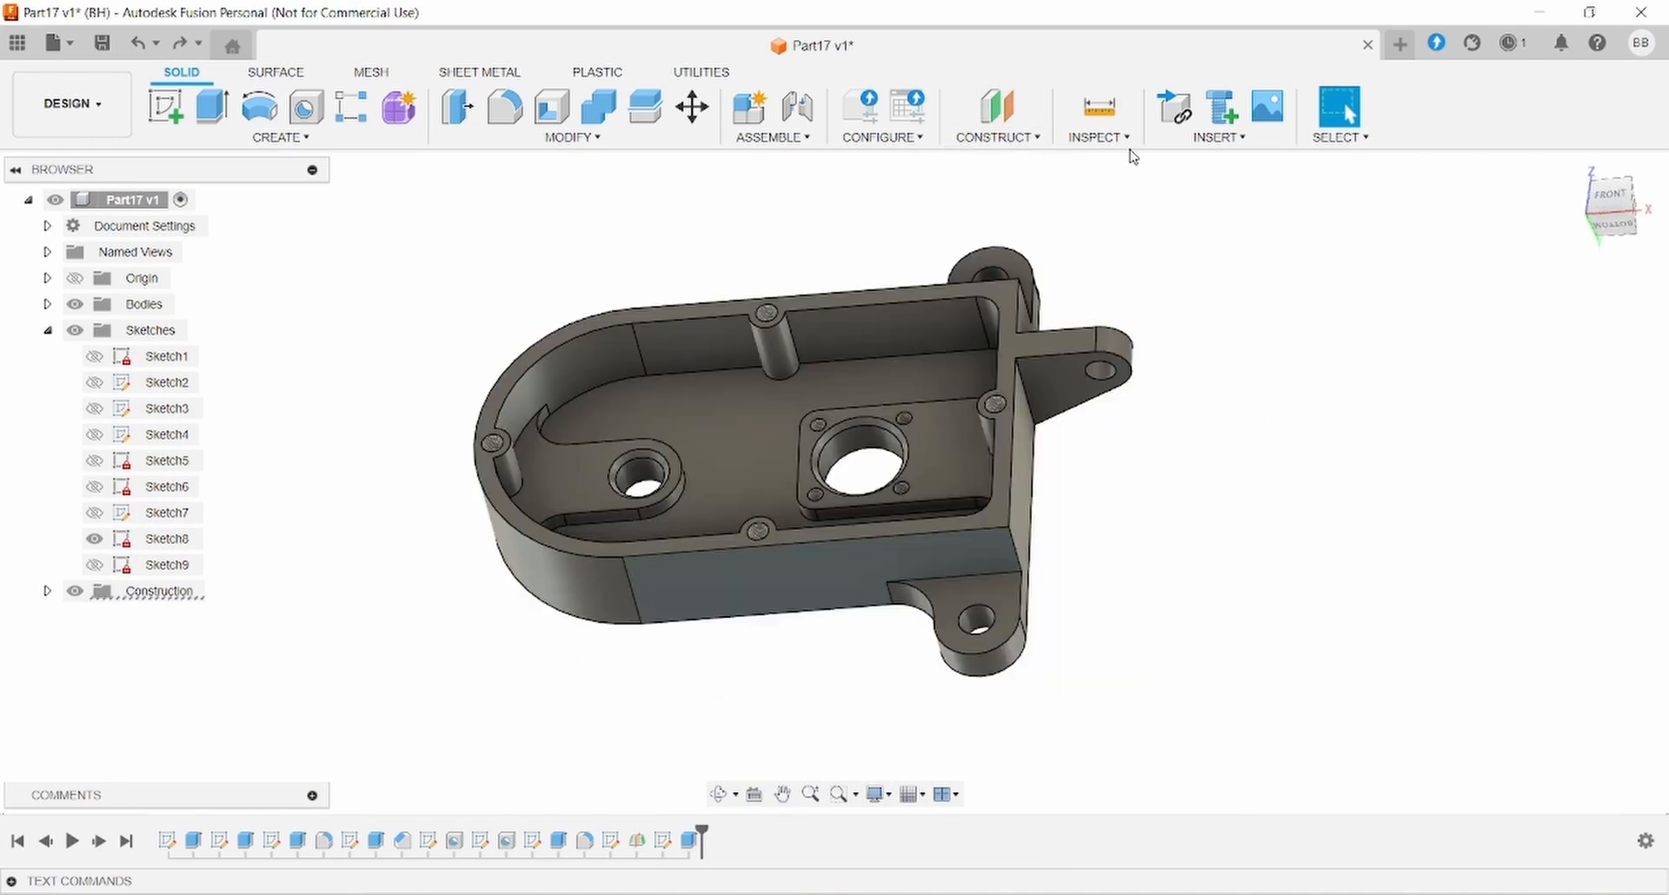
- Create a midplane between the two opposite side faces of the part
left_click(1030, 135)
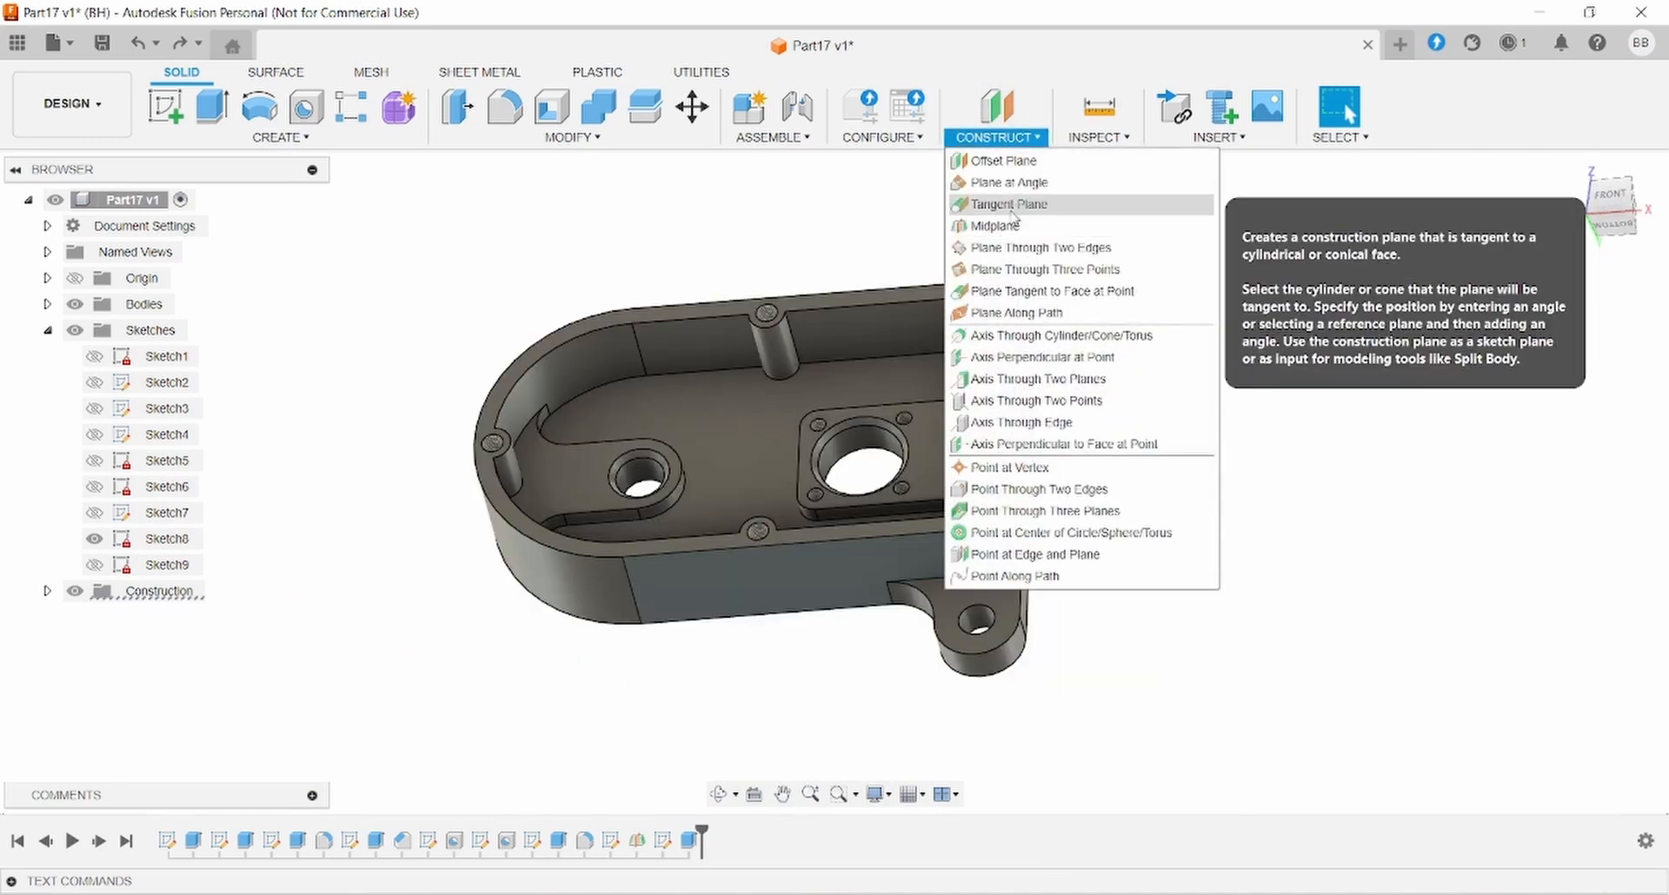
left_click(1011, 206)
left_click(895, 563)
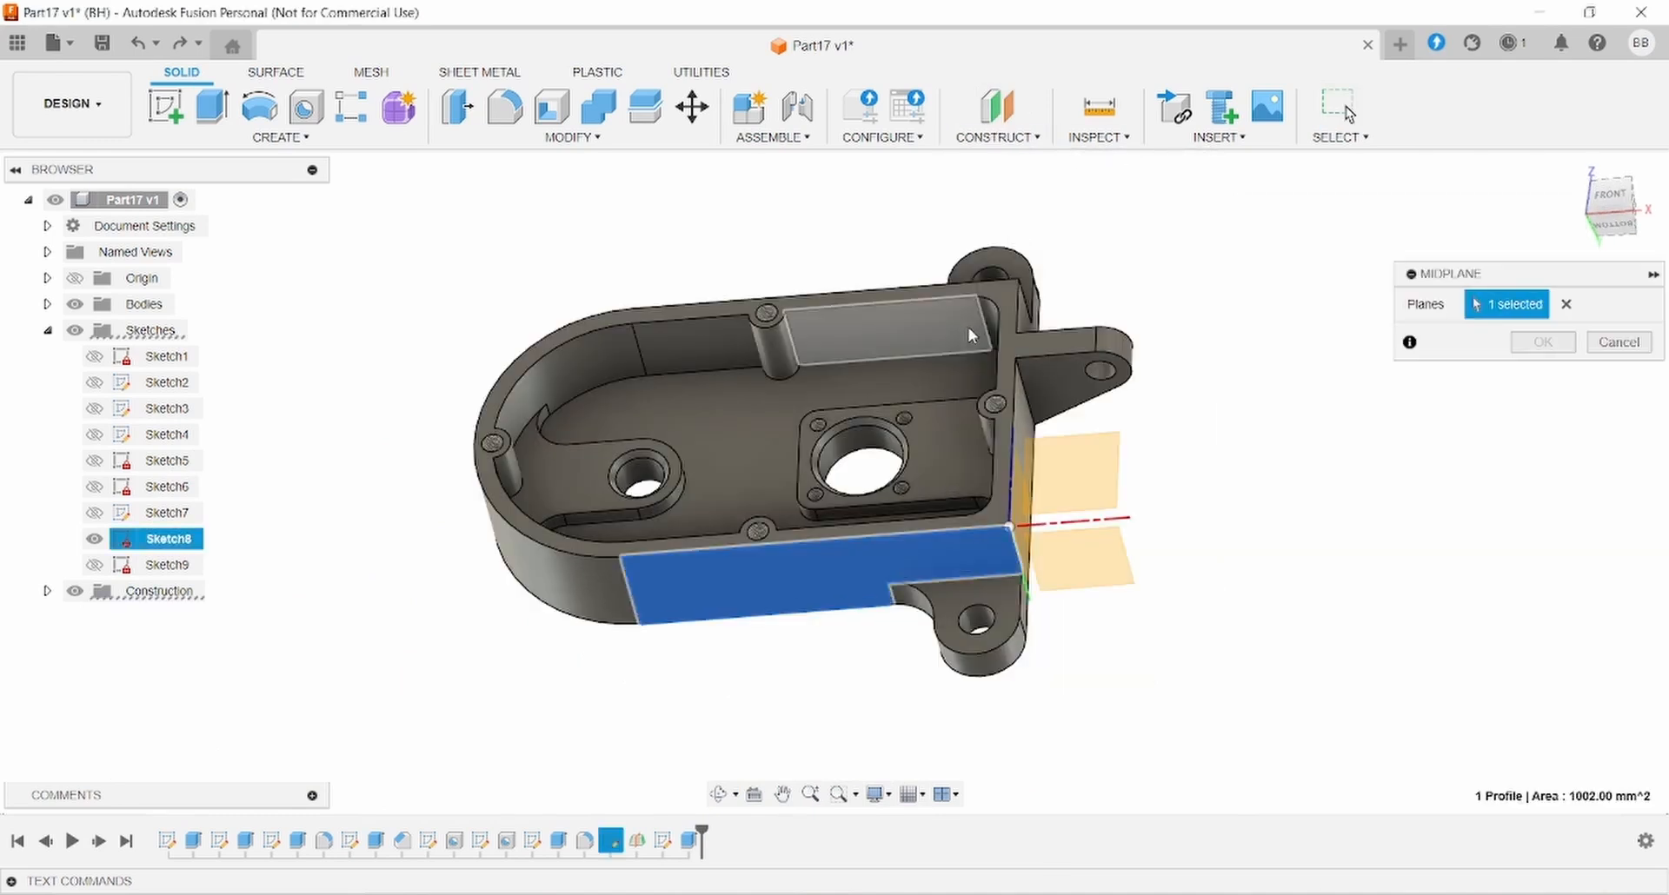
mouse_move(968, 327)
middle_mouse_down("shift")
mouse_move(1168, 423)
mouse_move(1129, 432)
middle_mouse_up("shift")
left_click(1281, 467)
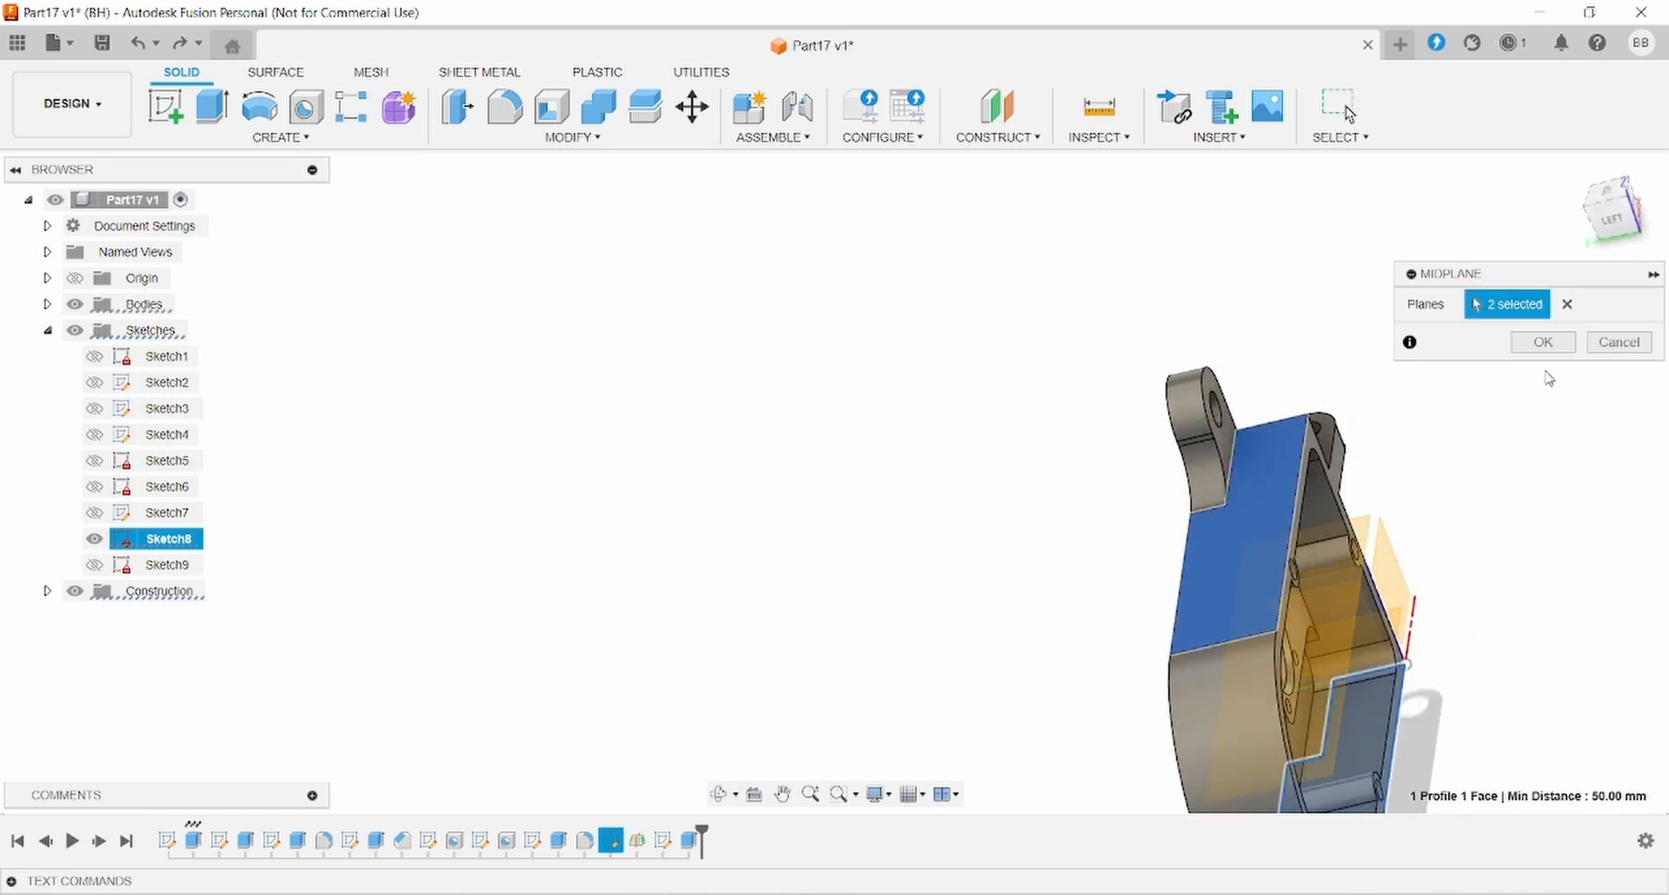
left_click(1542, 342)
middle_click_drag(1524, 510, 1301, 366, "shift")
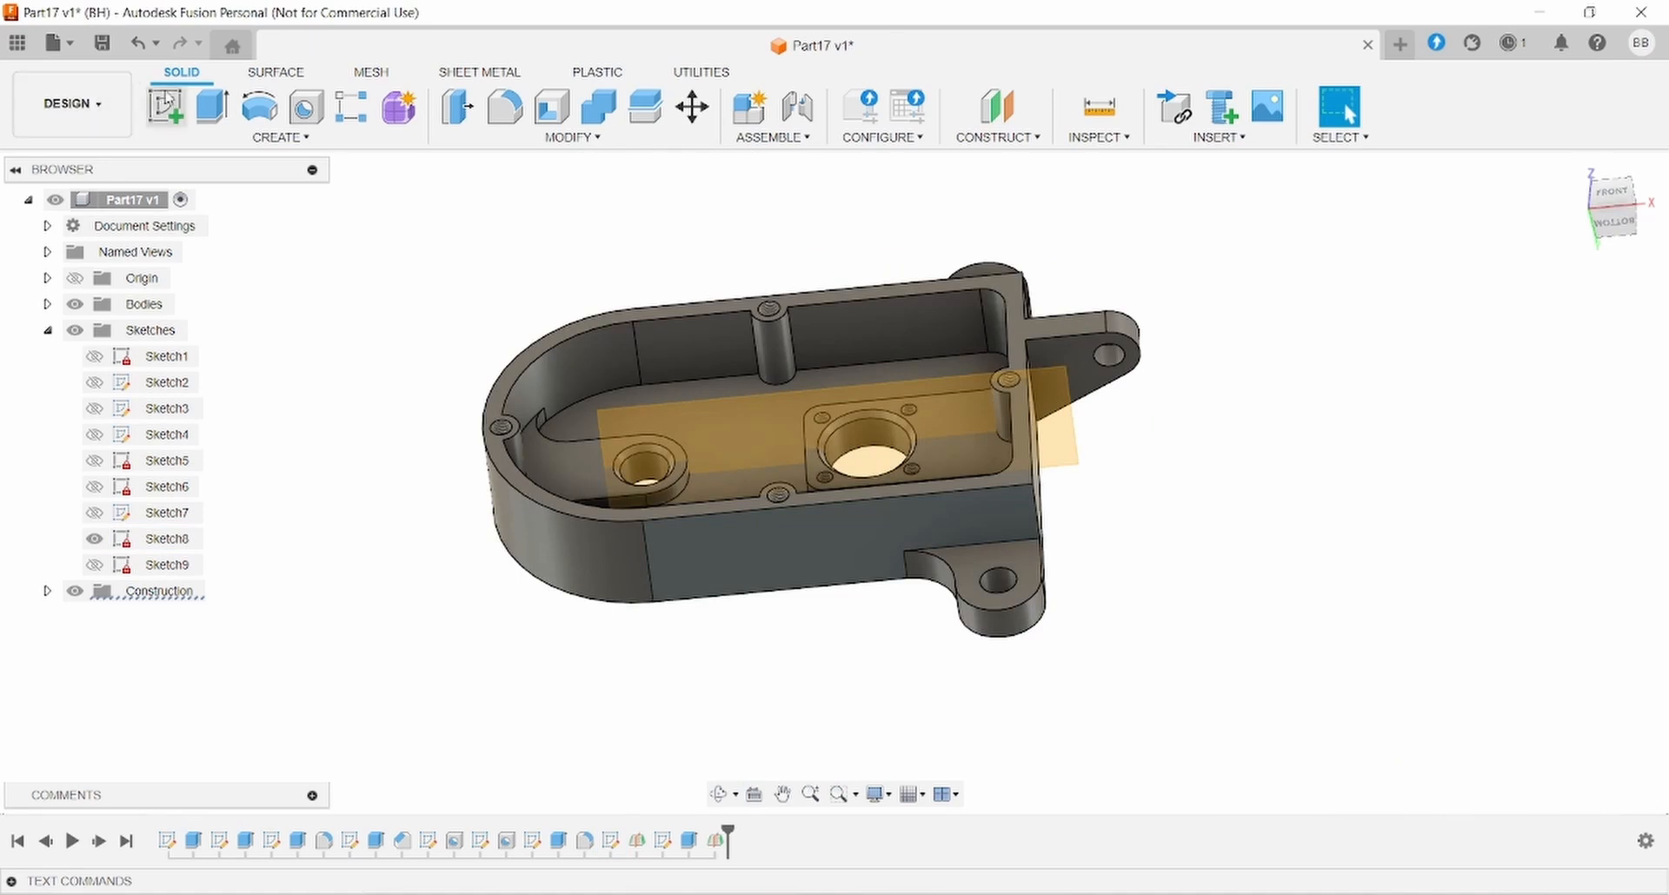
- Mirror the tab's extrude feature across the new midplane to form a second tab
left_click(280, 137)
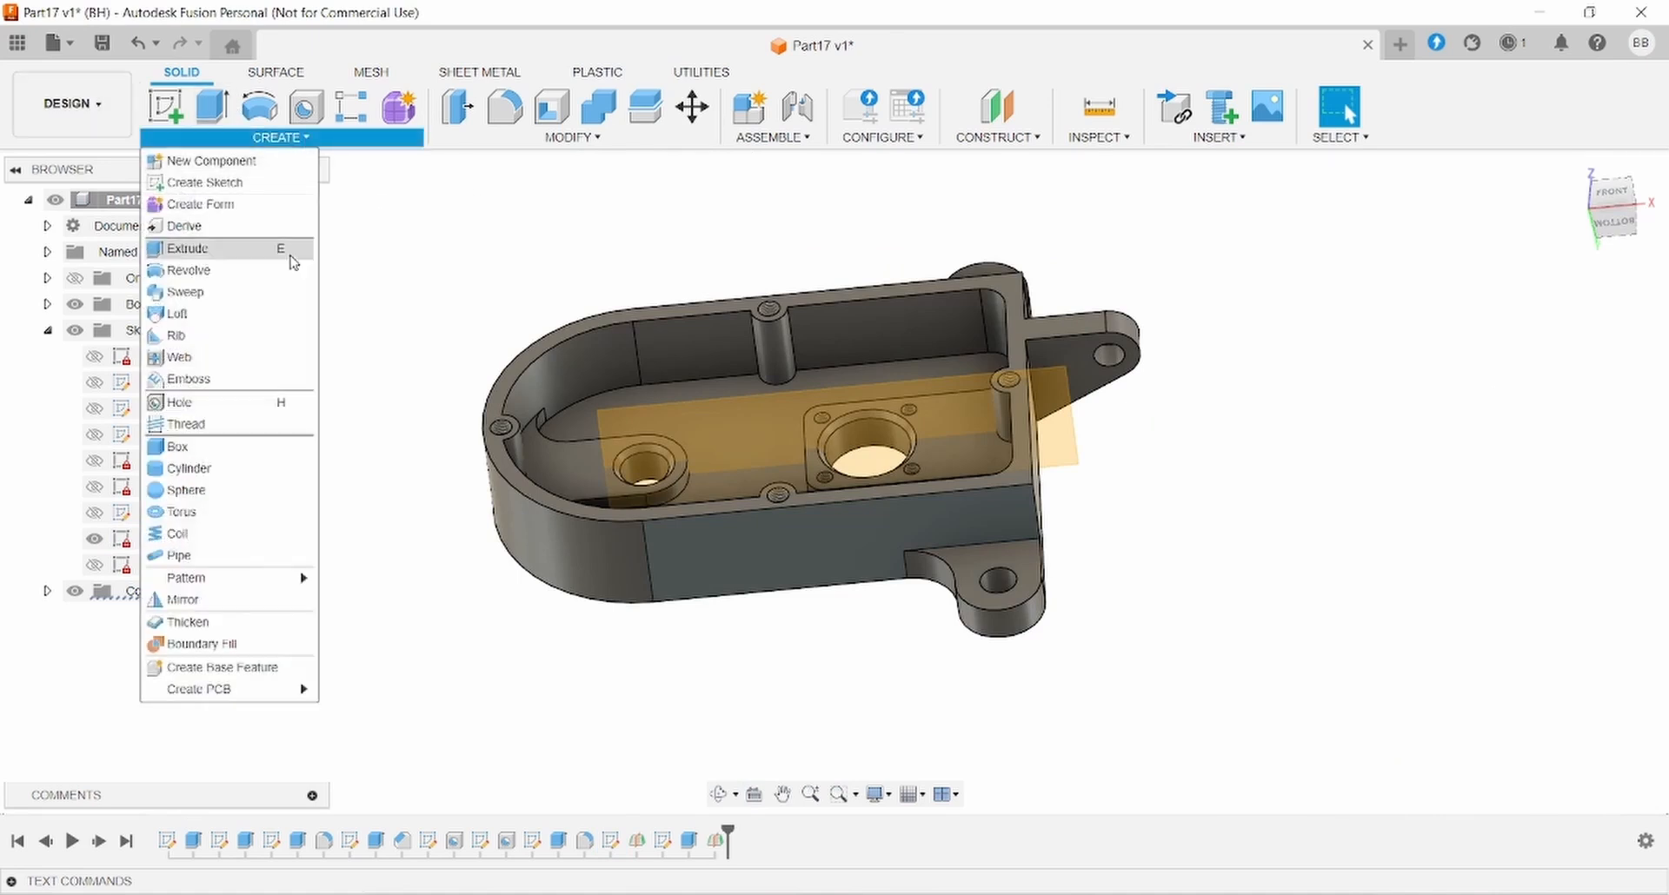
left_click(255, 606)
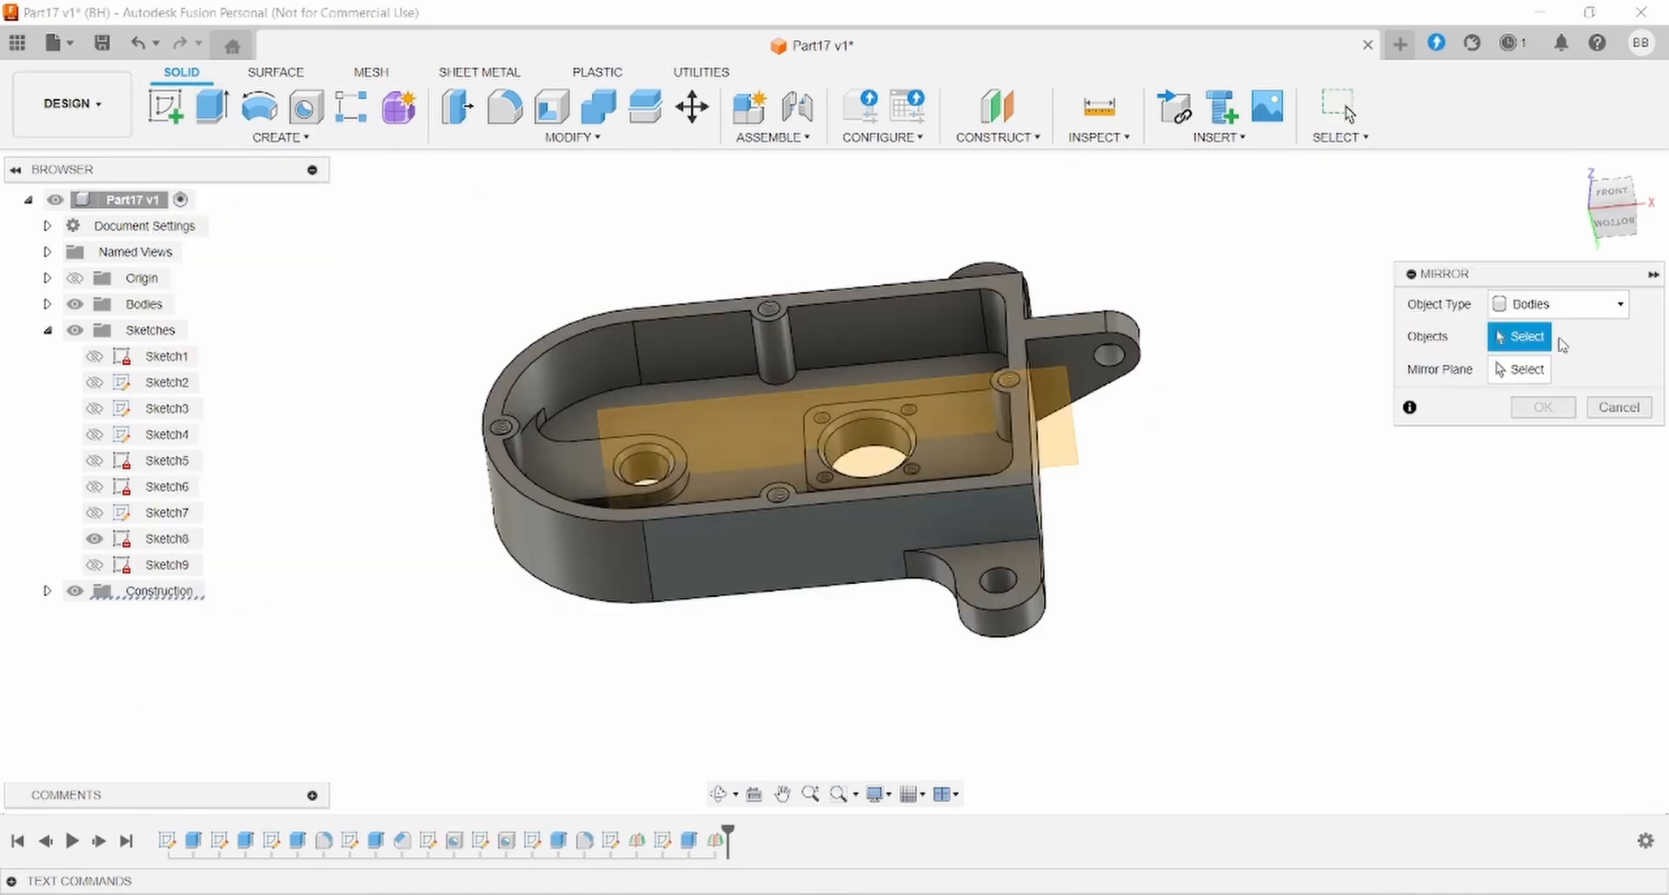
left_click(1558, 304)
left_click(1539, 375)
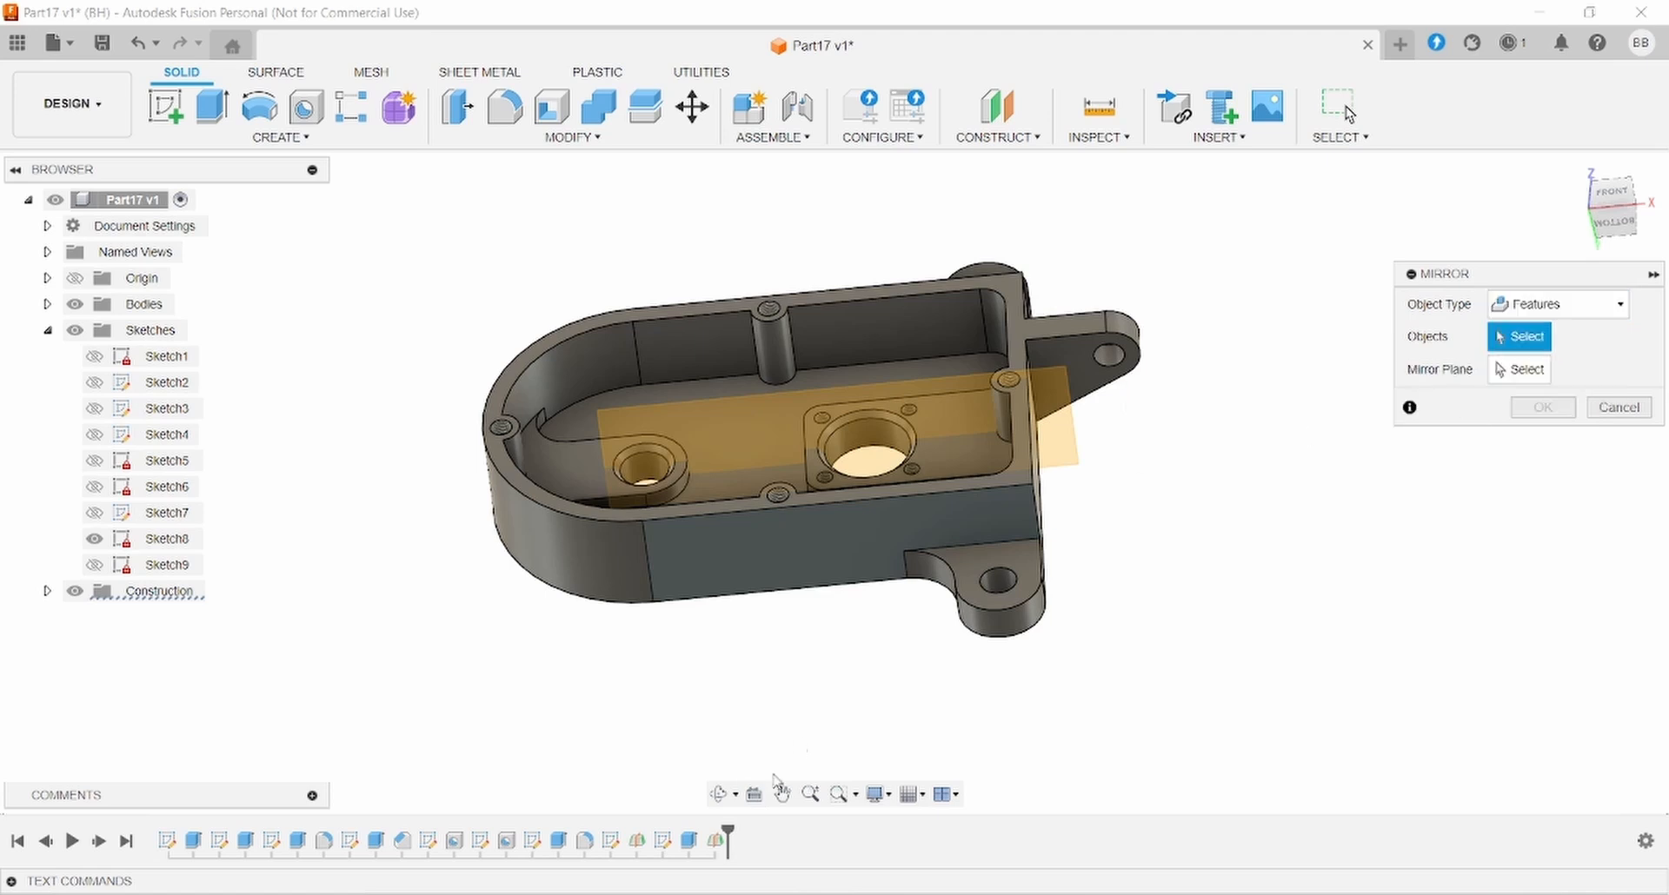
left_click(687, 840)
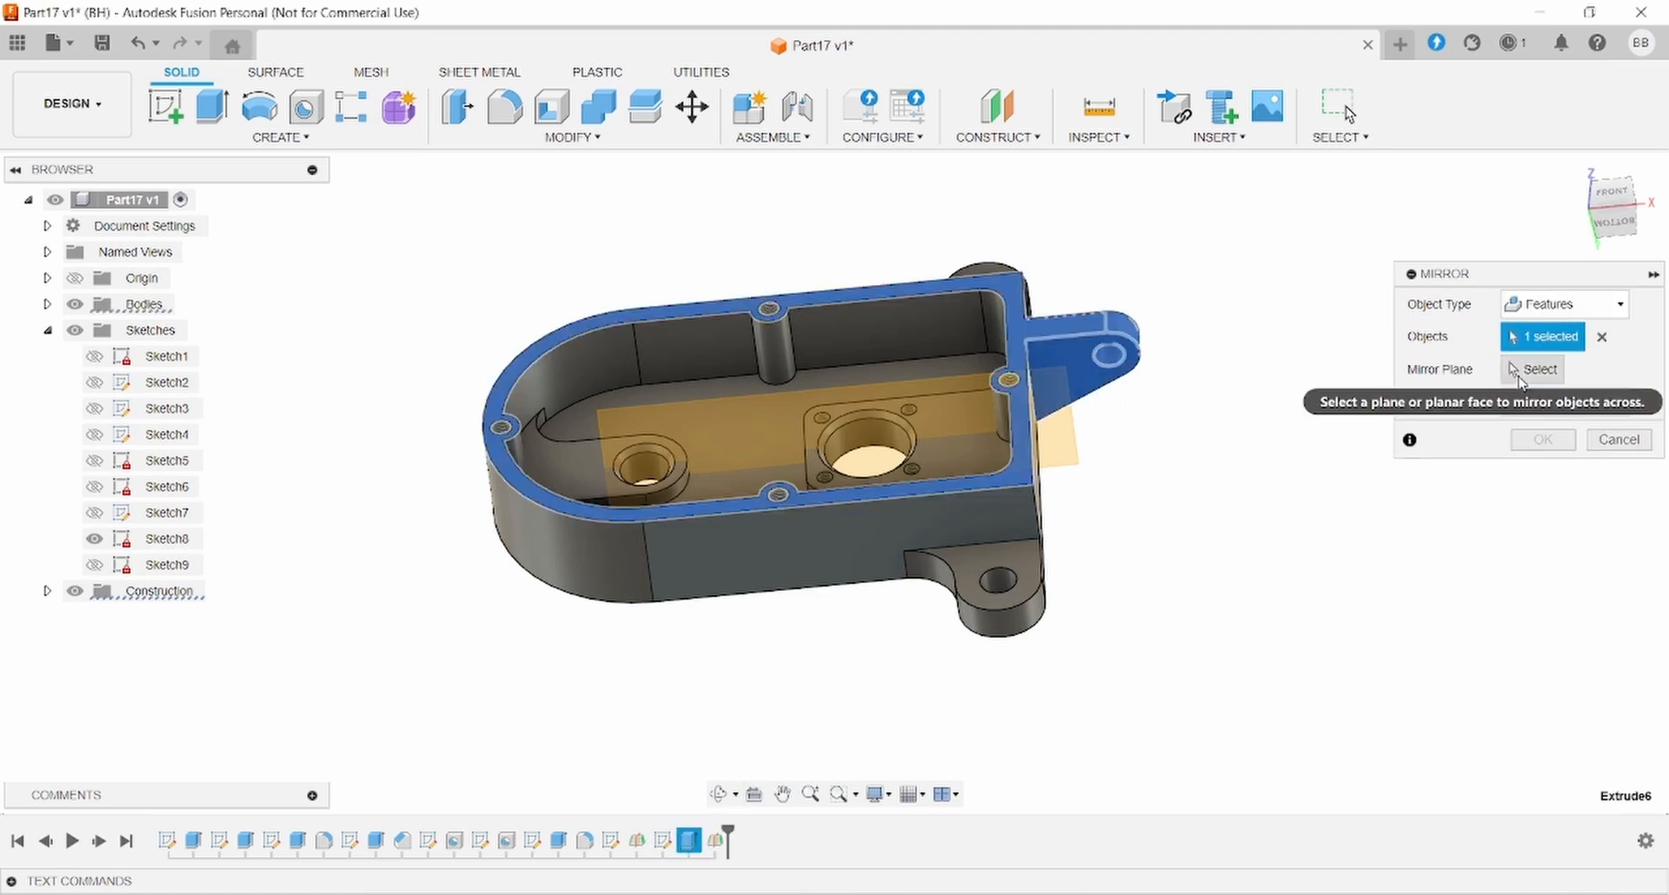
left_click(1521, 379)
left_click(920, 415)
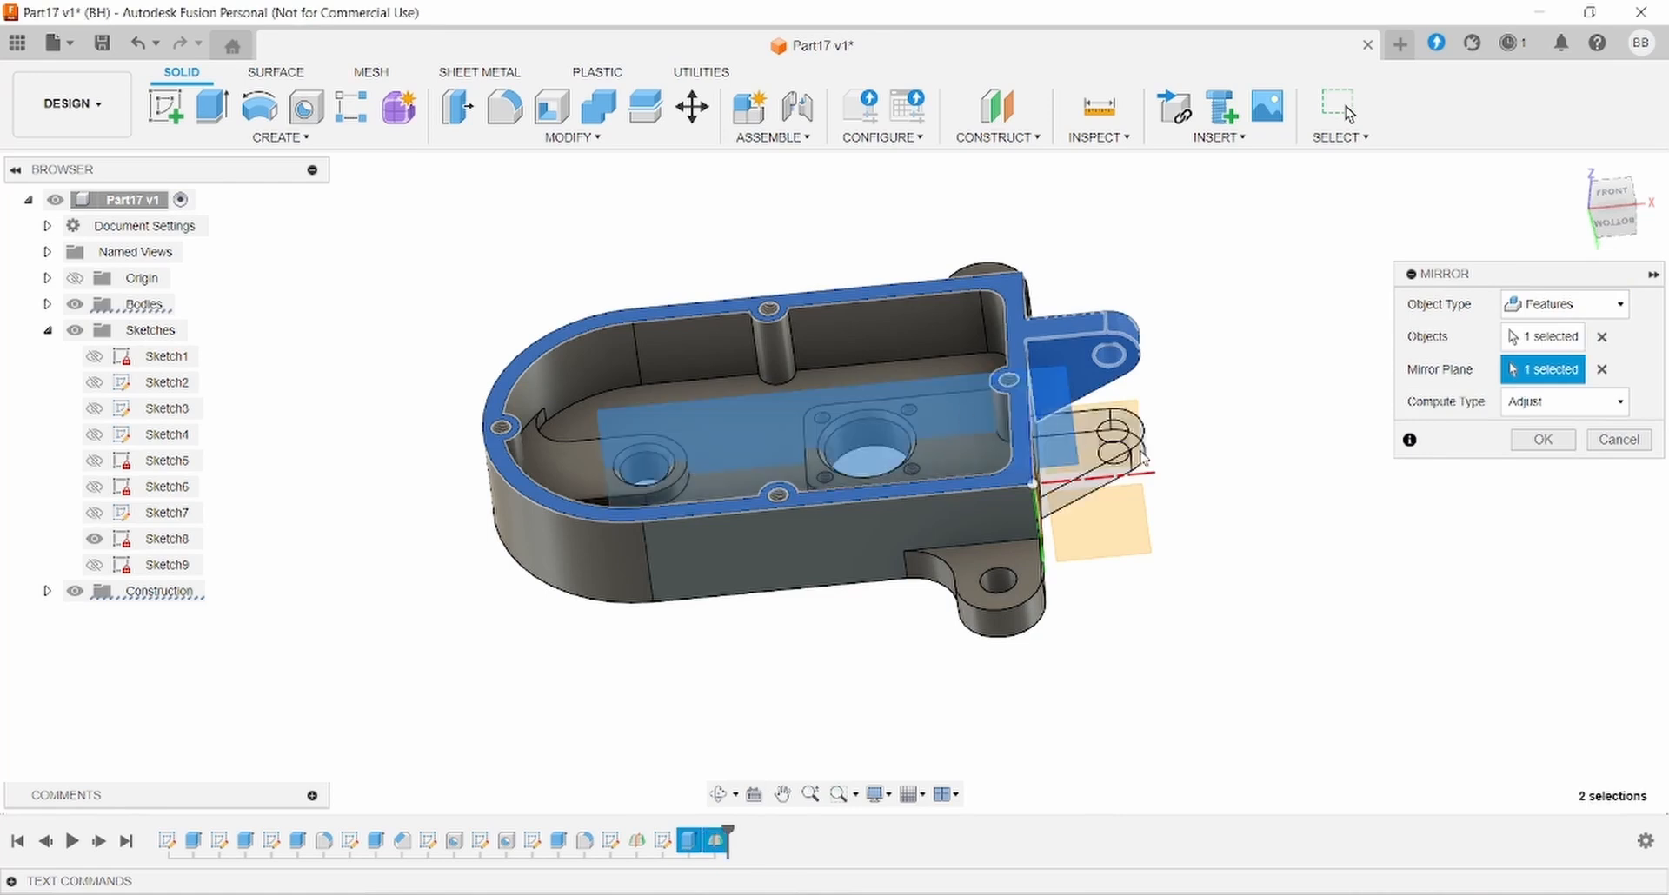
left_click(1530, 442)
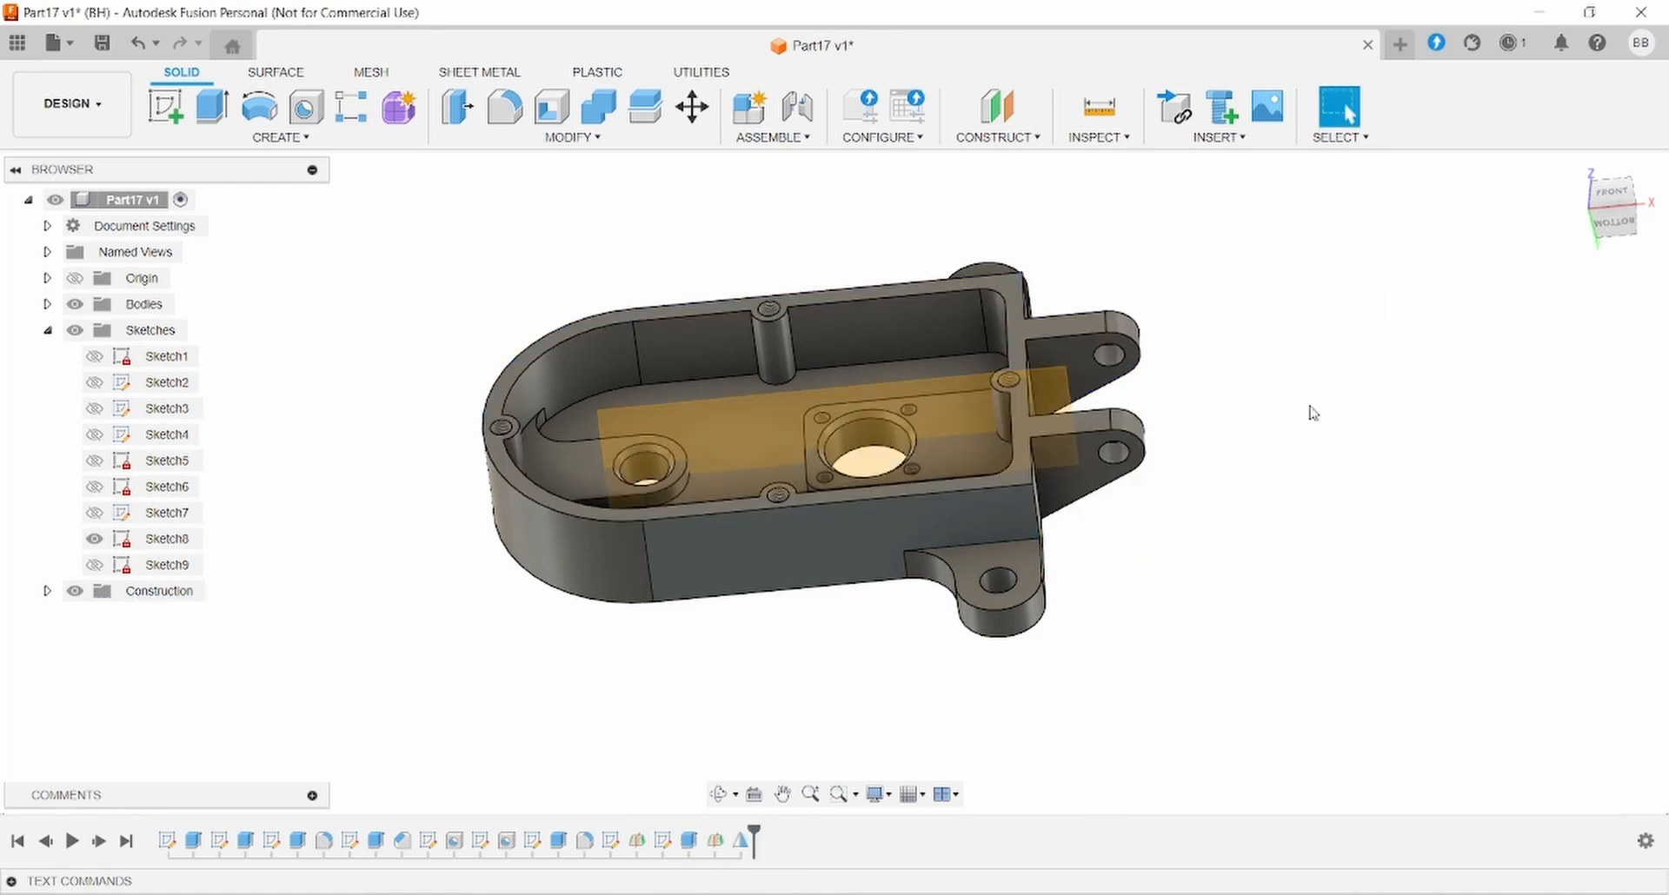
mouse_move(1305, 412)
middle_mouse_down("shift")
mouse_move(1135, 428)
mouse_move(1248, 376)
middle_mouse_up("shift")
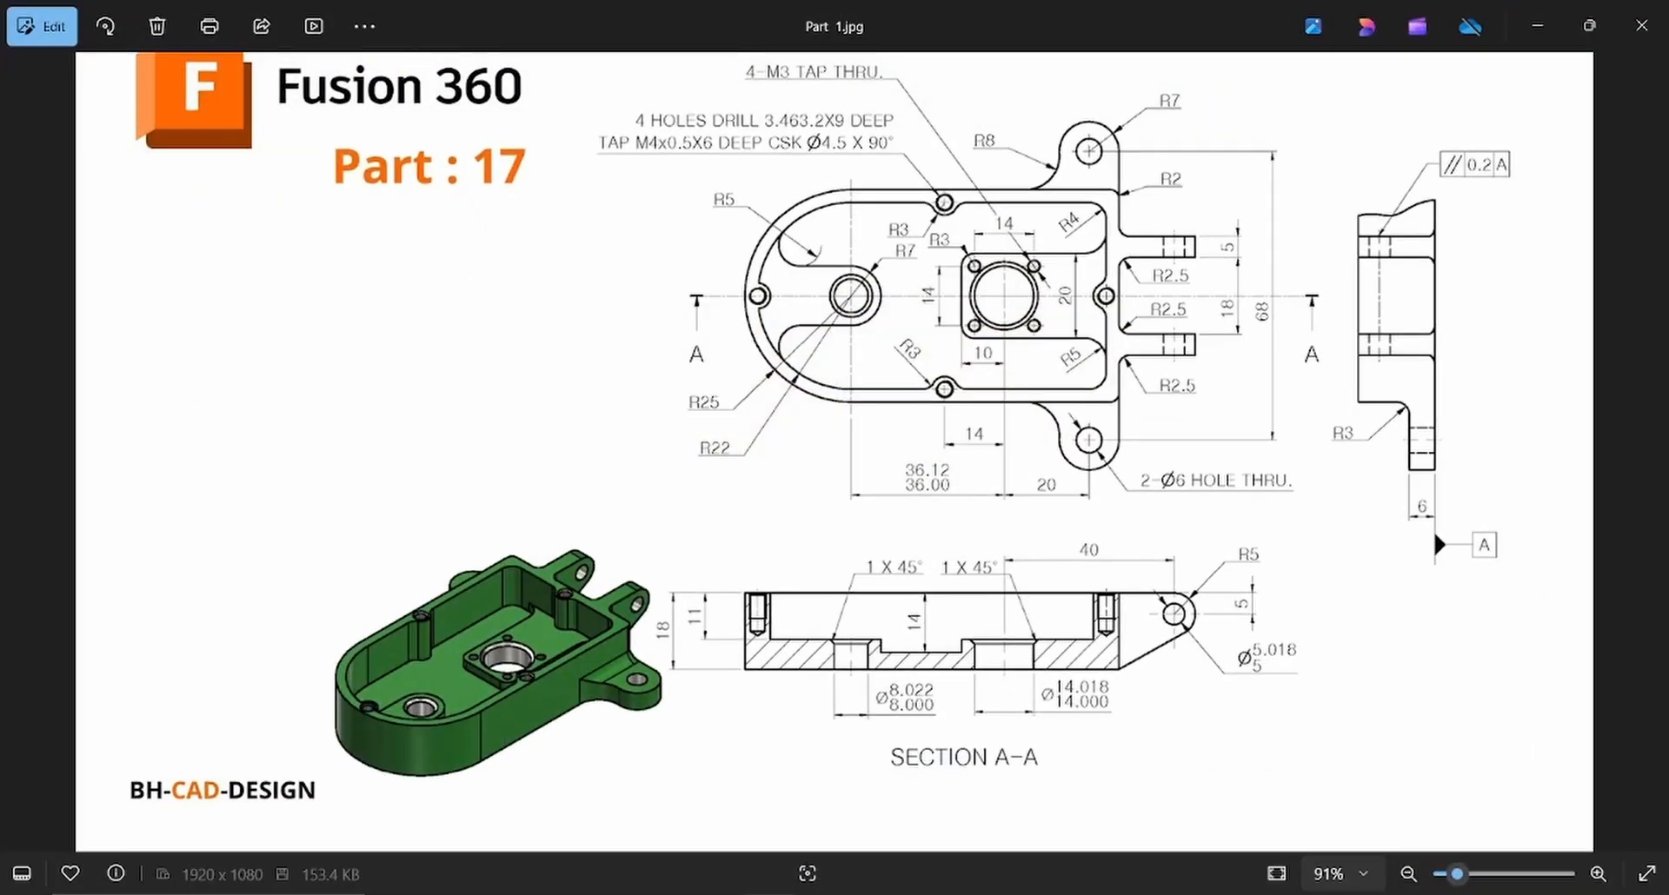
- Select the four inner edges where the twin tabs meet the end wall for a fillet
left_click(899, 894)
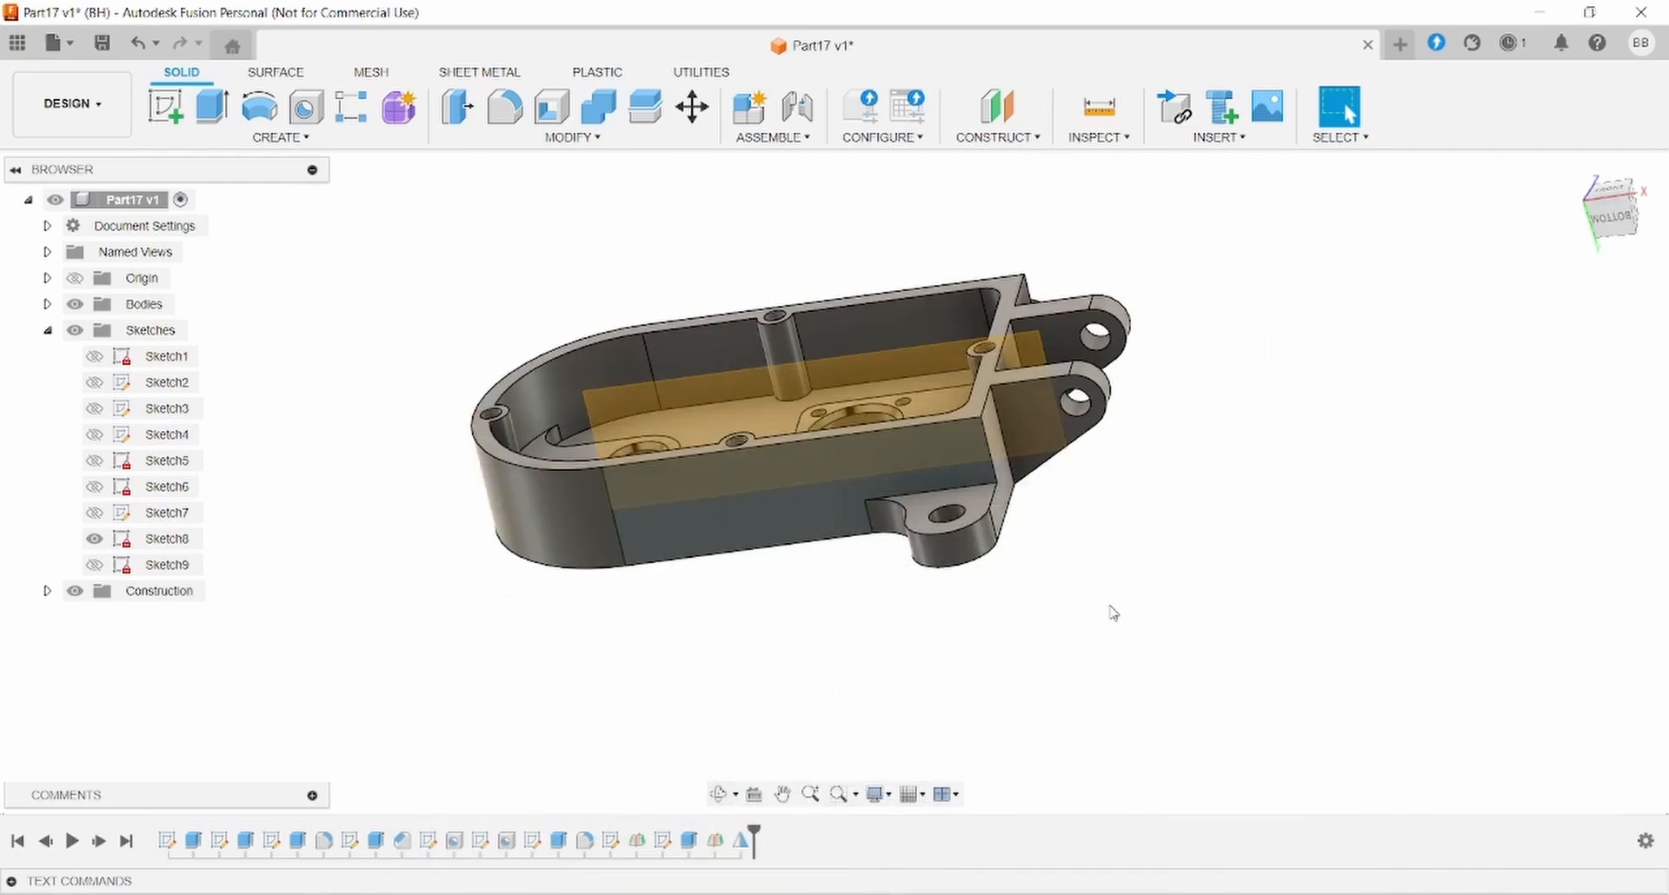
left_click(504, 106)
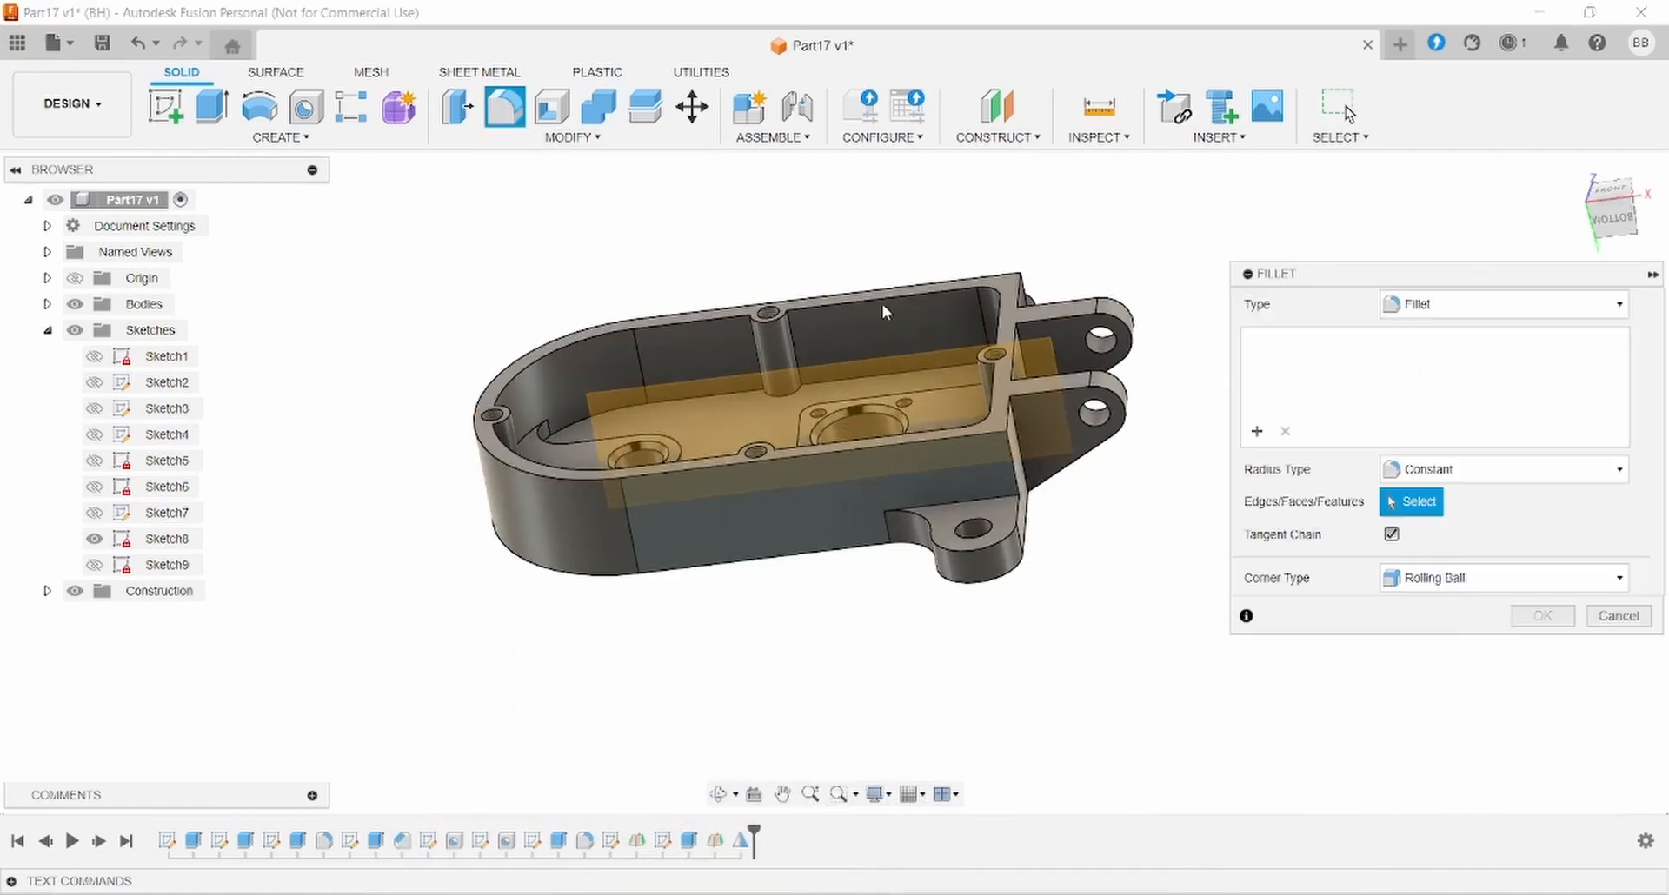
scroll(1043, 498, "up", 3)
left_click(994, 506)
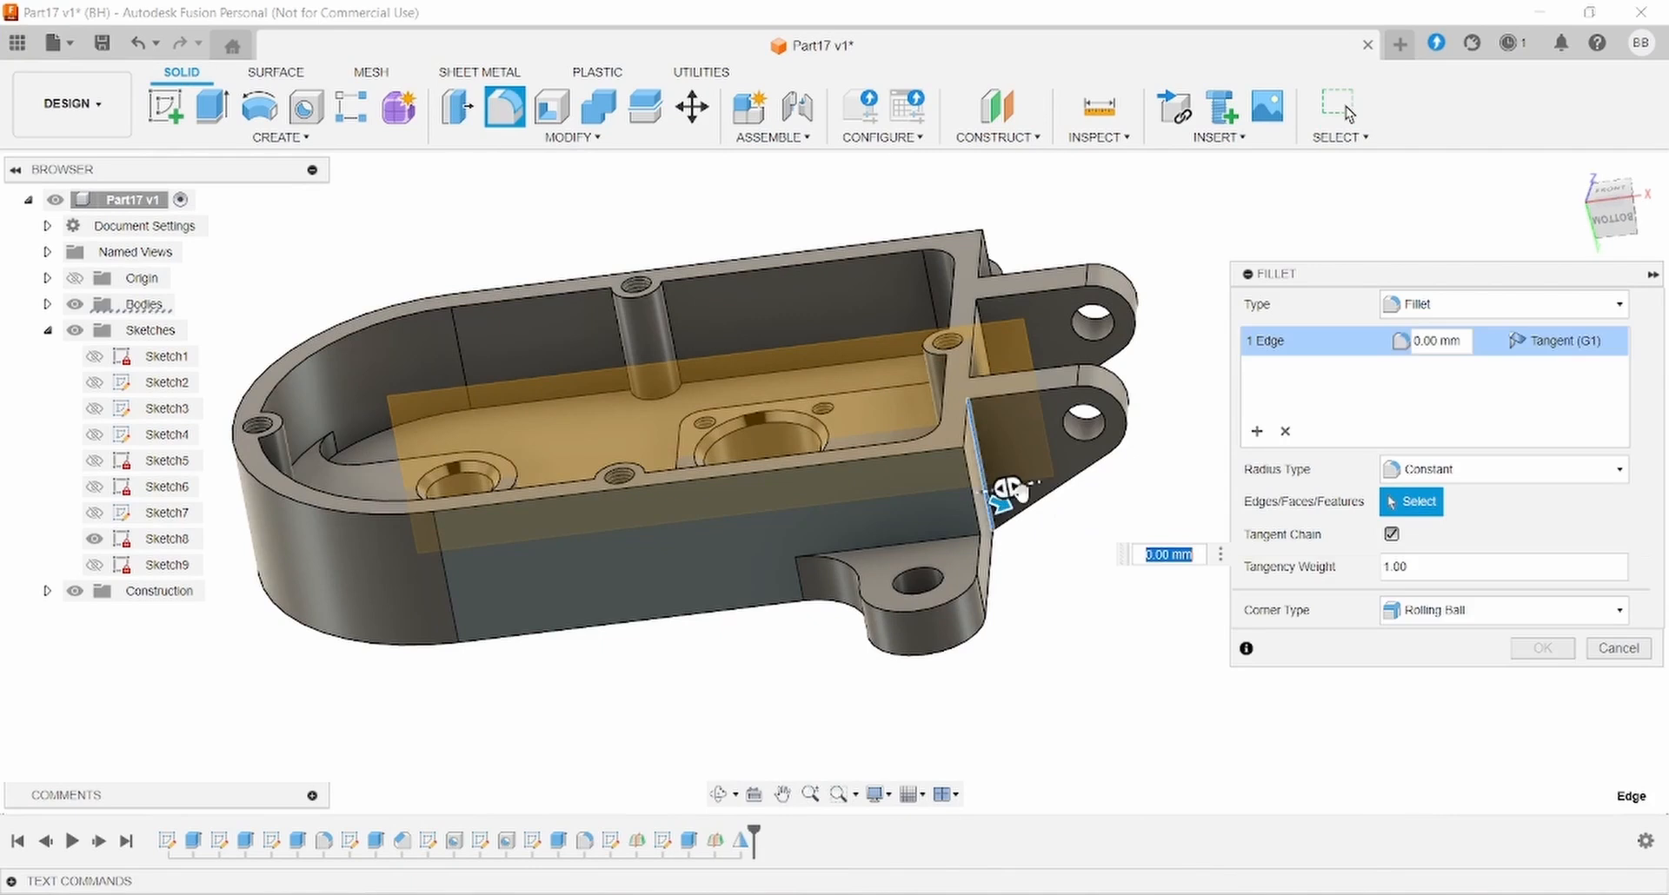
middle_click_drag(1004, 495, 982, 622, "shift")
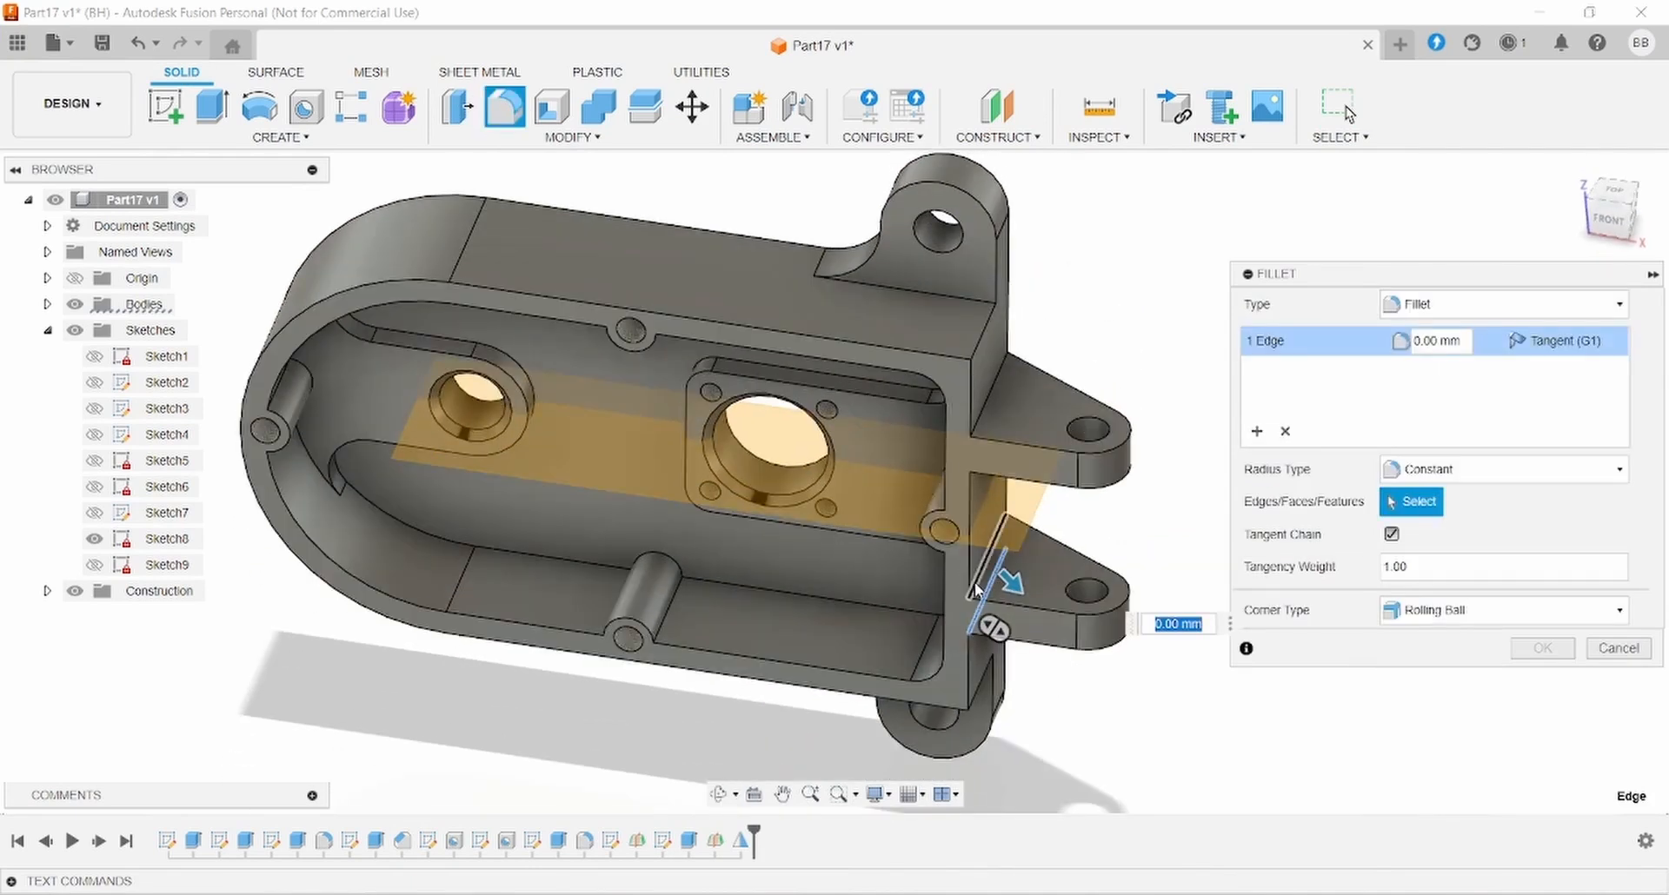
left_click(977, 581)
left_click(989, 407)
middle_click_drag(989, 407, 973, 441, "shift")
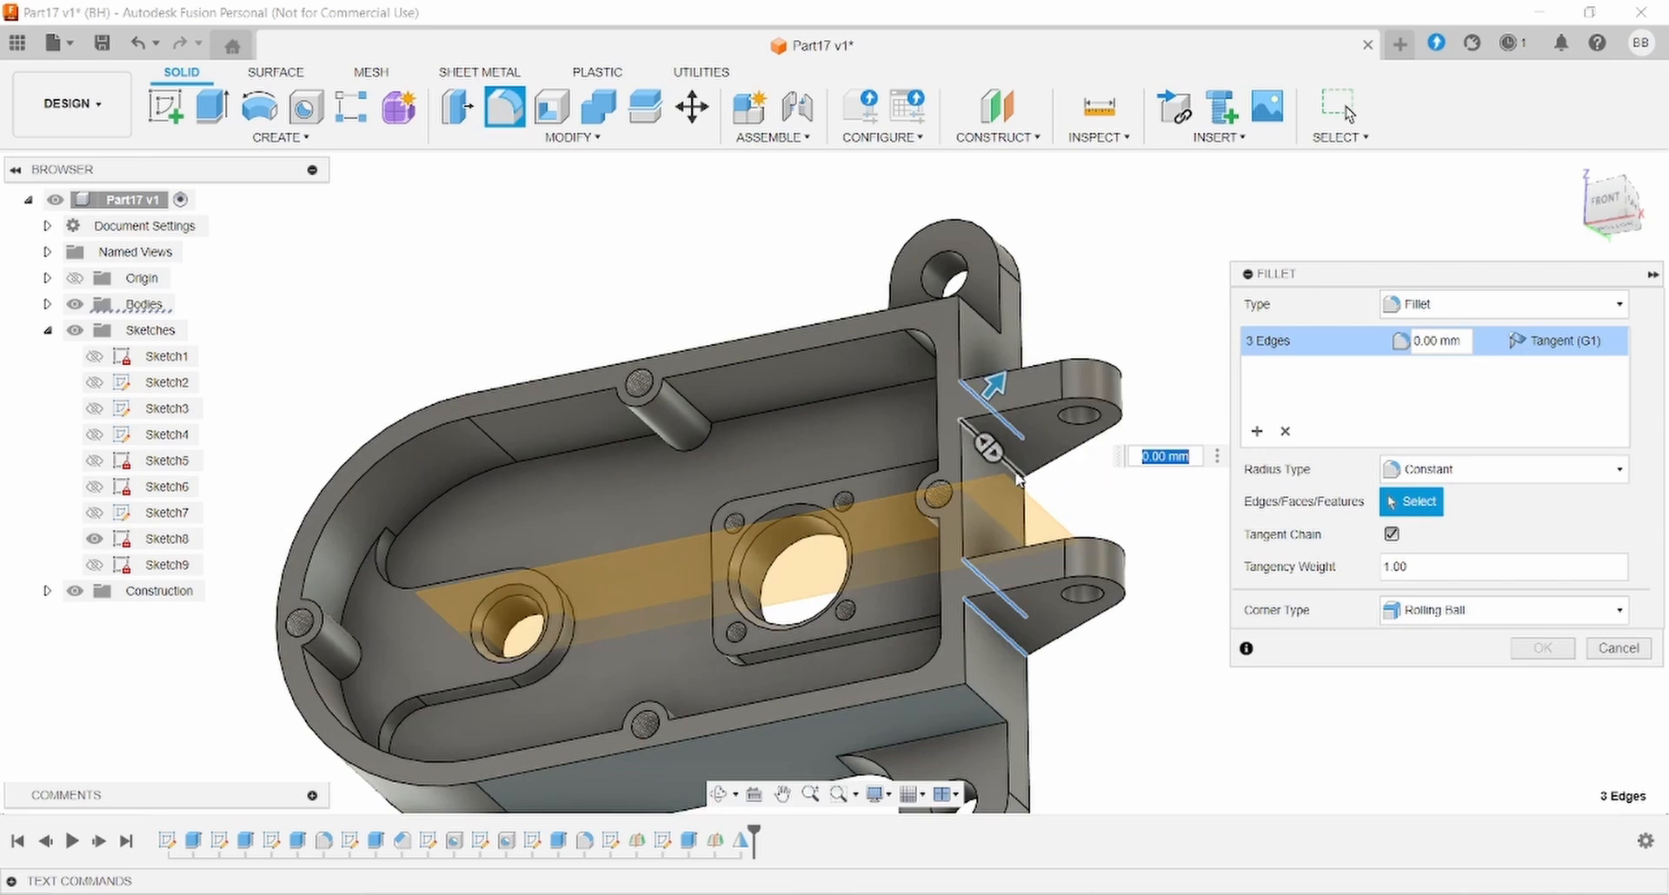
left_click(1028, 476)
- Apply a 2.5 mm radius to those fillets and inspect the result from several angles
double_click(1449, 340)
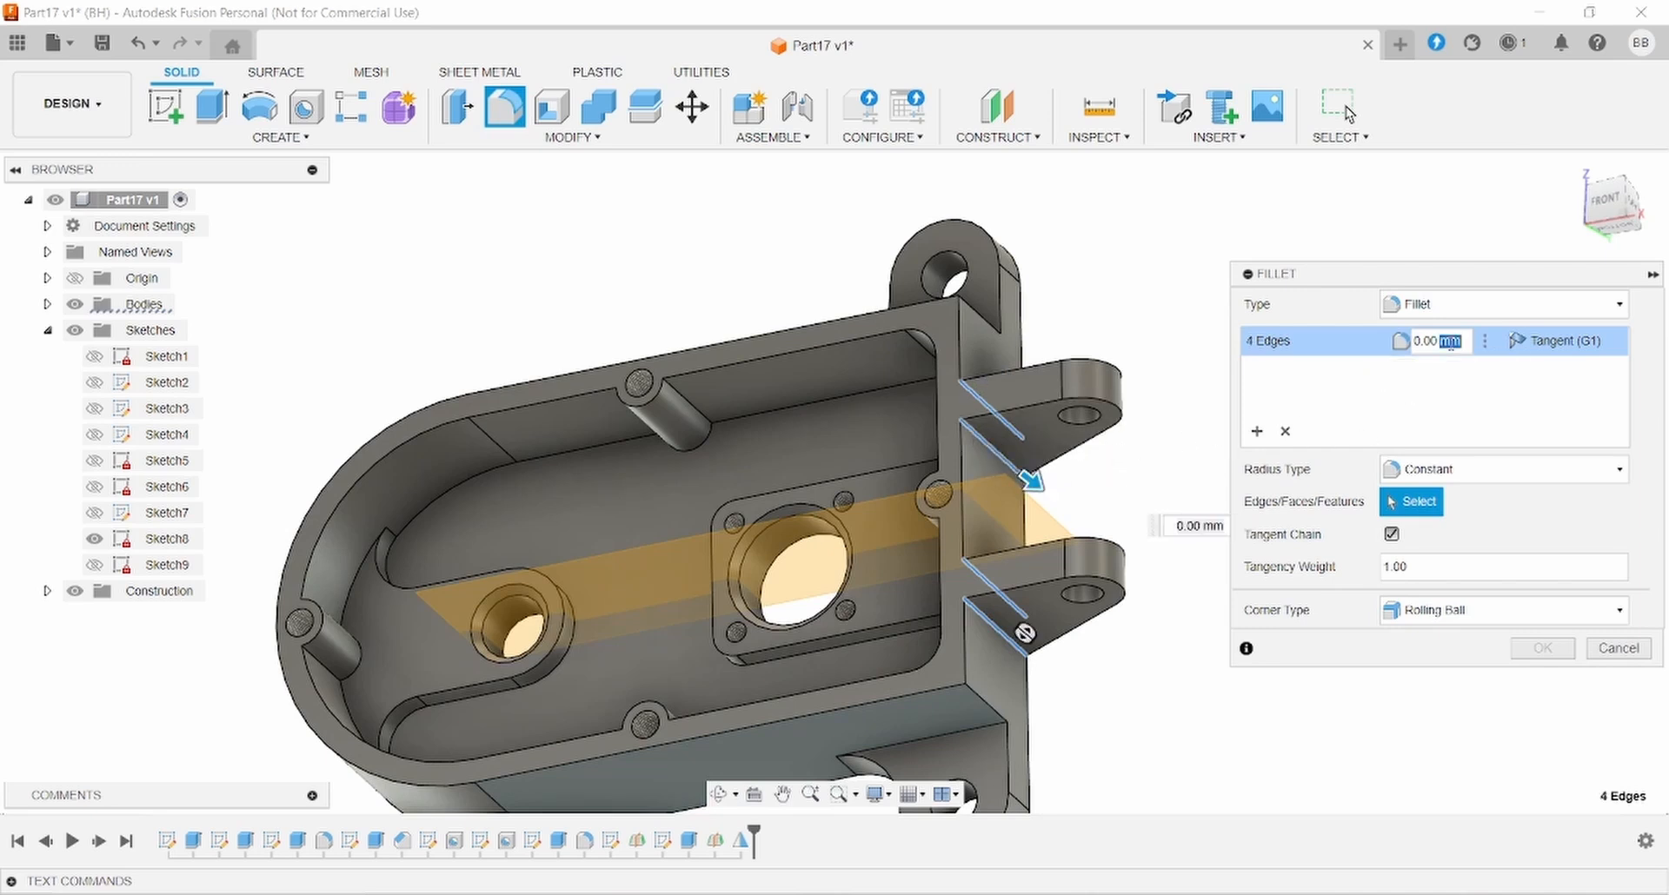
type("2.5")
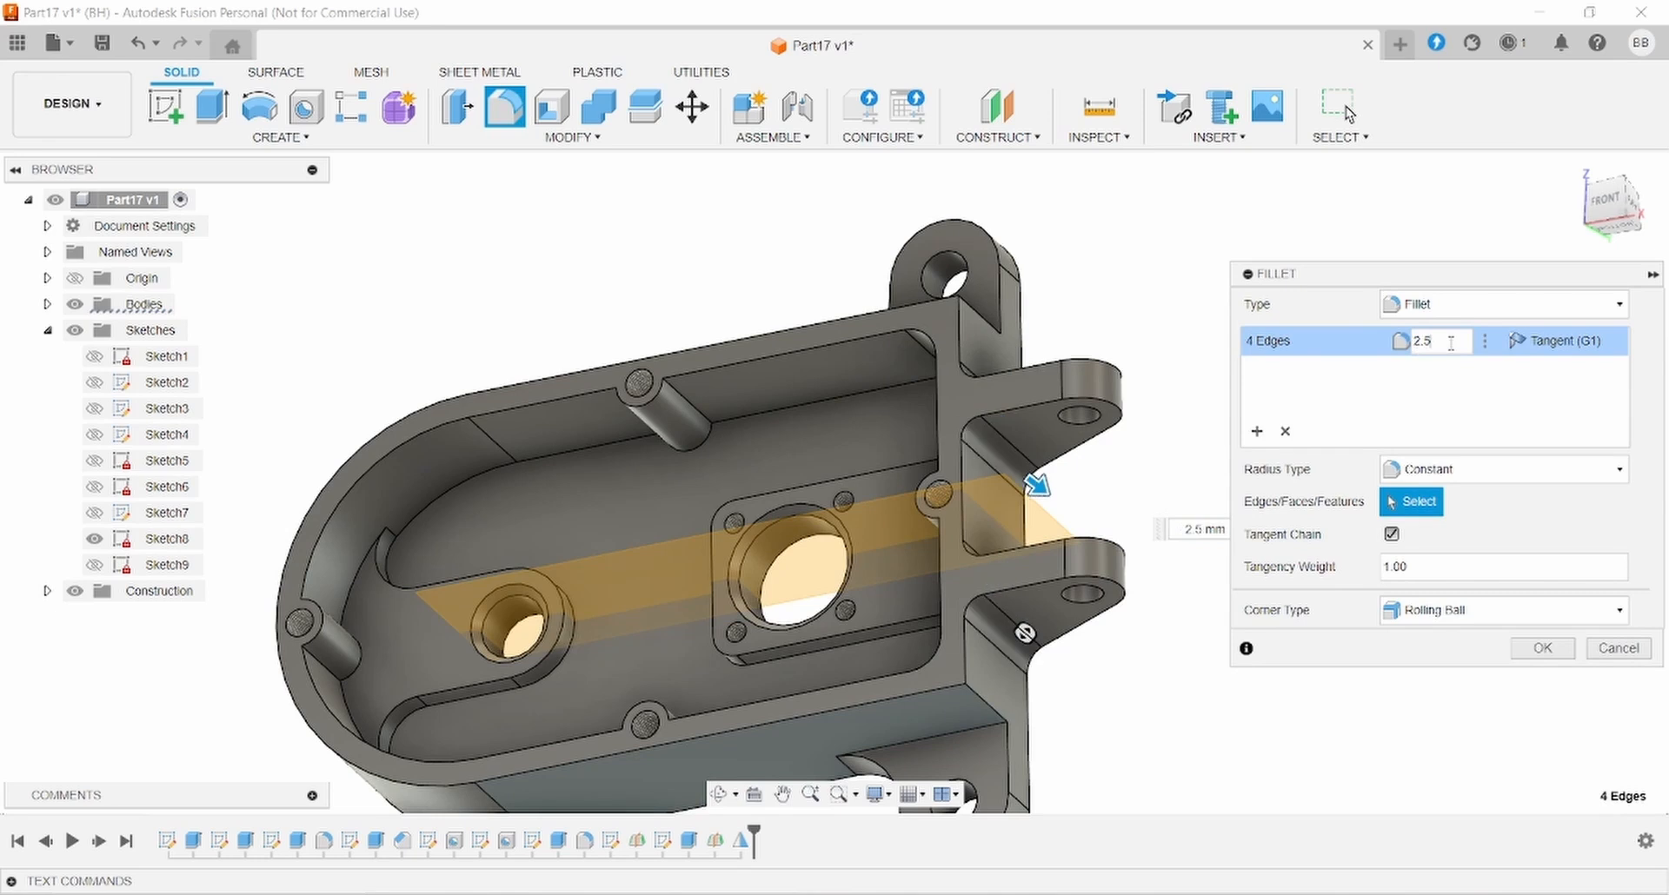
left_click(1536, 647)
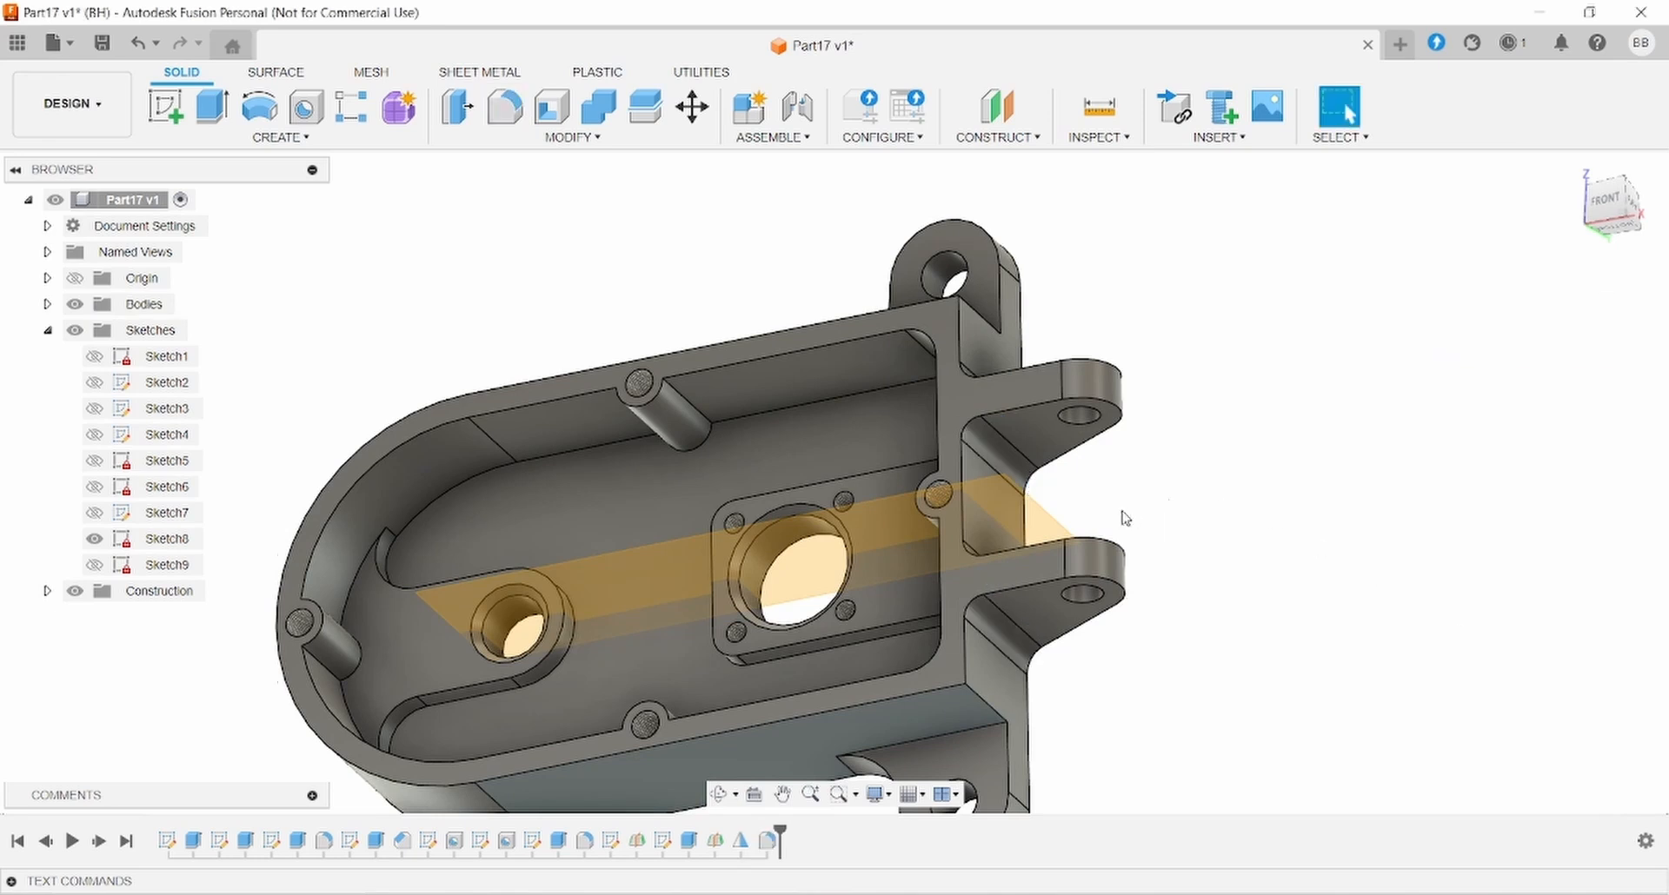
middle_click_drag(1125, 519, 1203, 482, "shift")
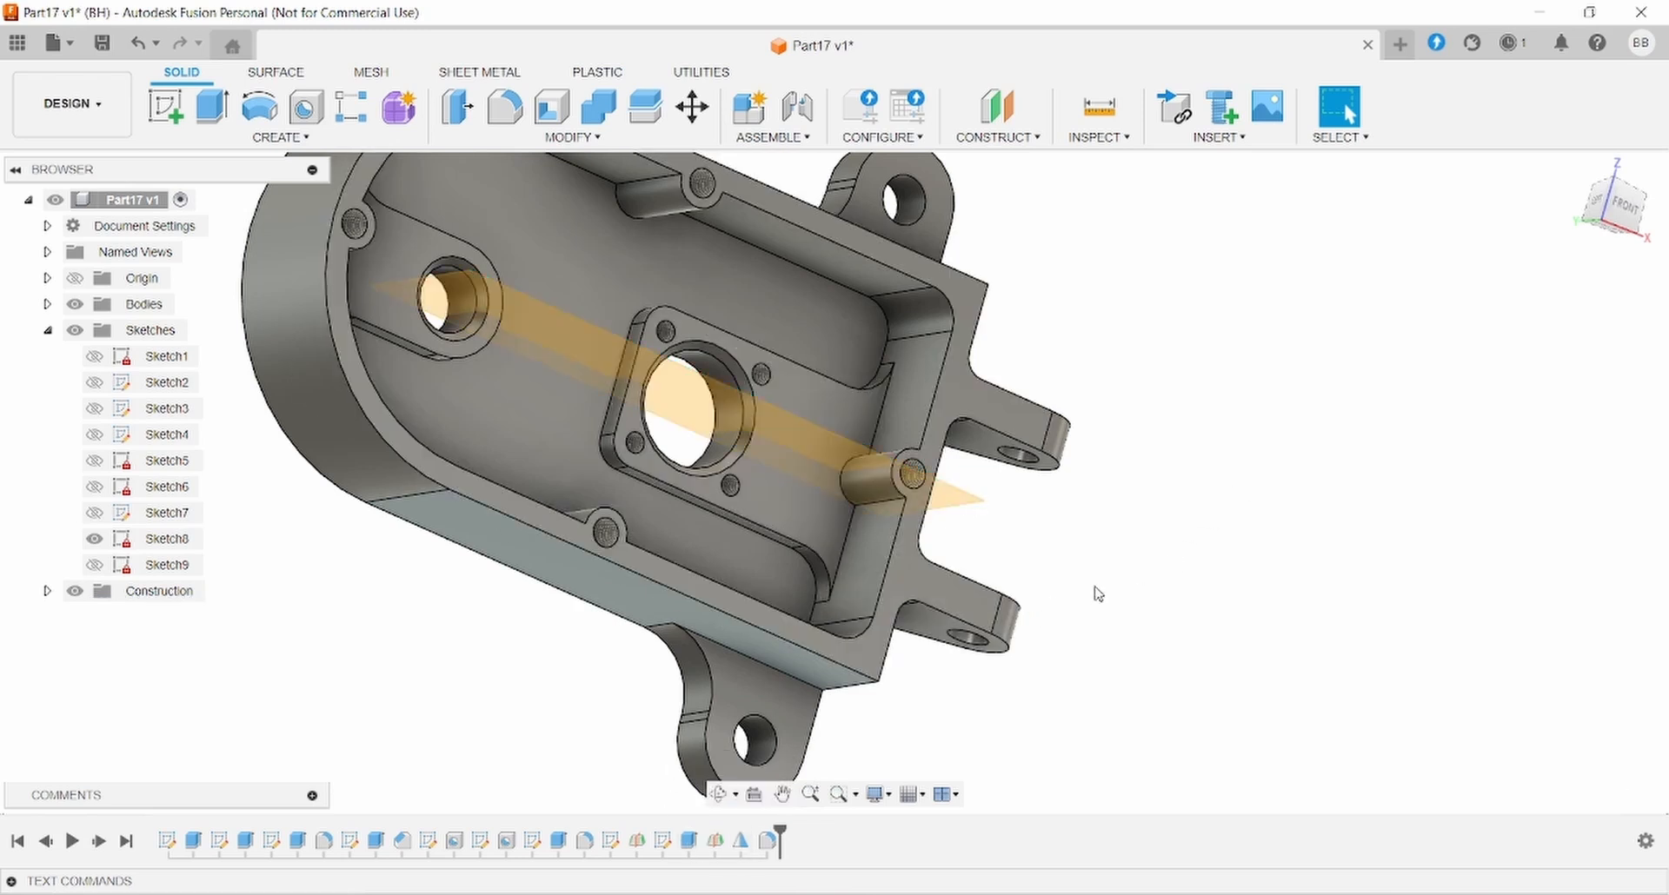
middle_click_drag(1129, 588, 669, 734, "shift")
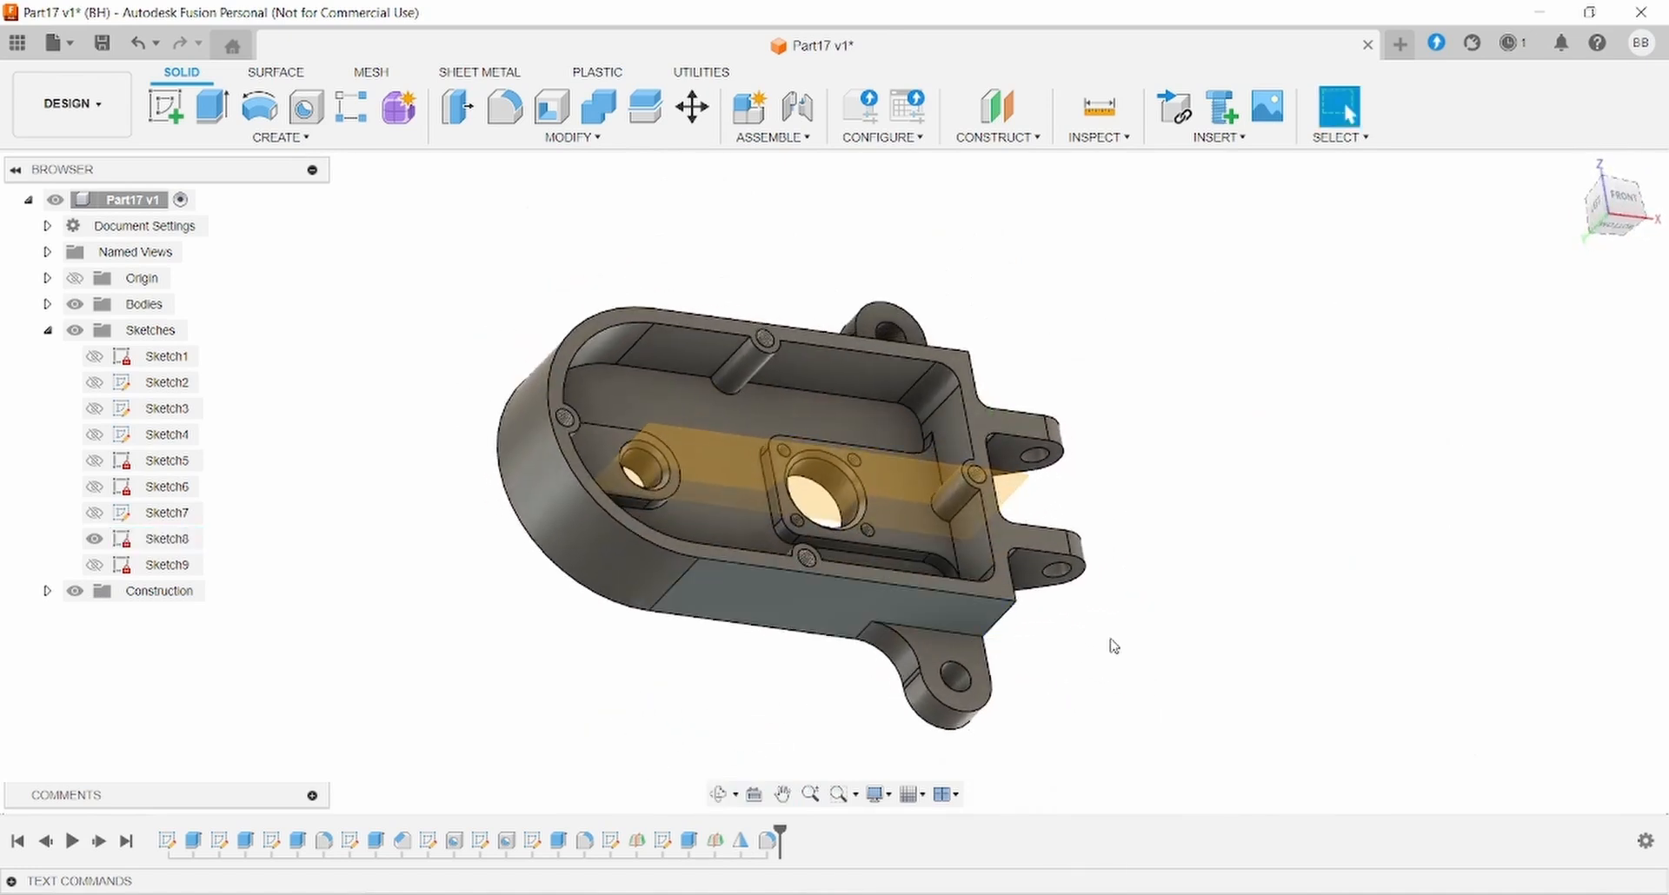
middle_click_drag(1108, 652, 1043, 622, "shift")
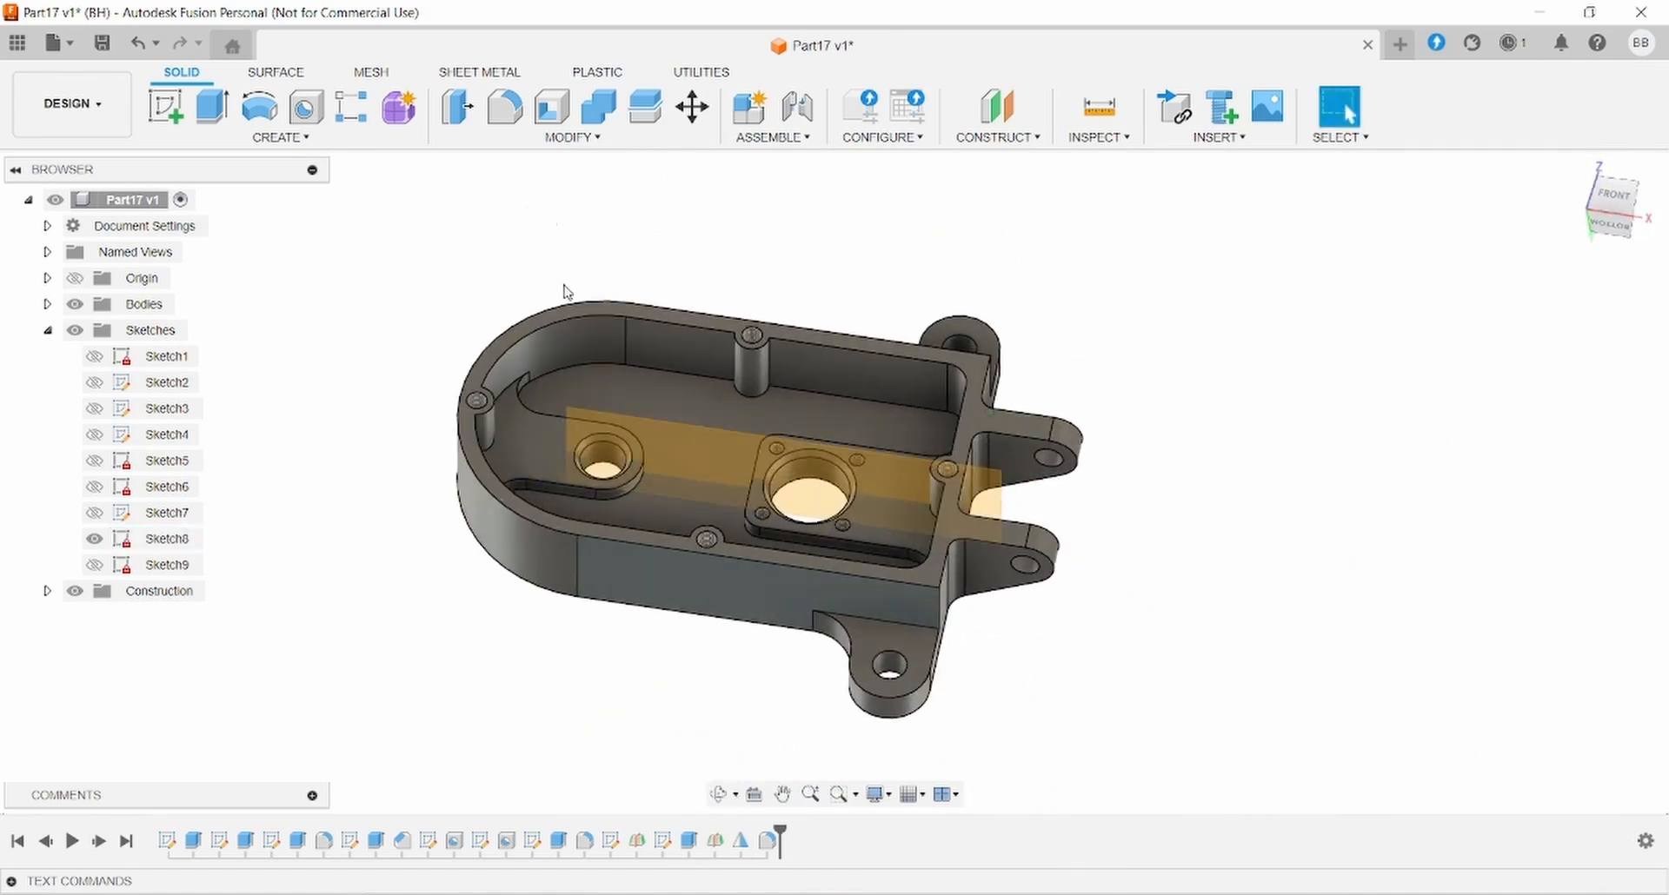
left_click(505, 108)
- Fillet the vertical edges beside the lower and upper lugs at 2 mm
left_click(936, 619)
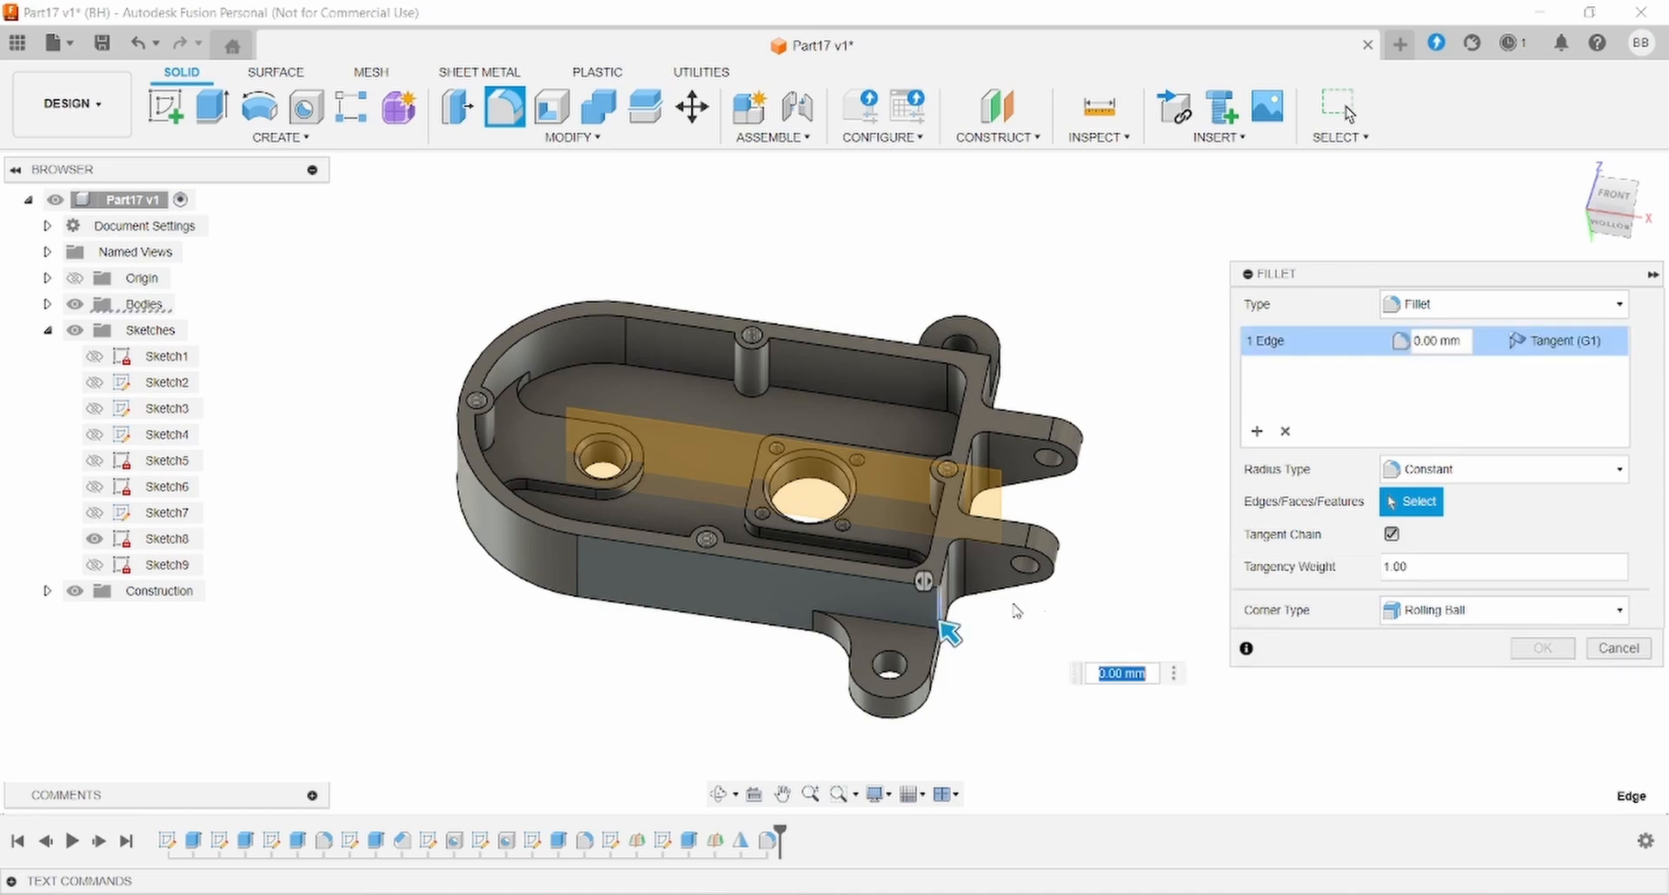
middle_click_drag(943, 633, 1026, 565, "shift")
left_click(1058, 361)
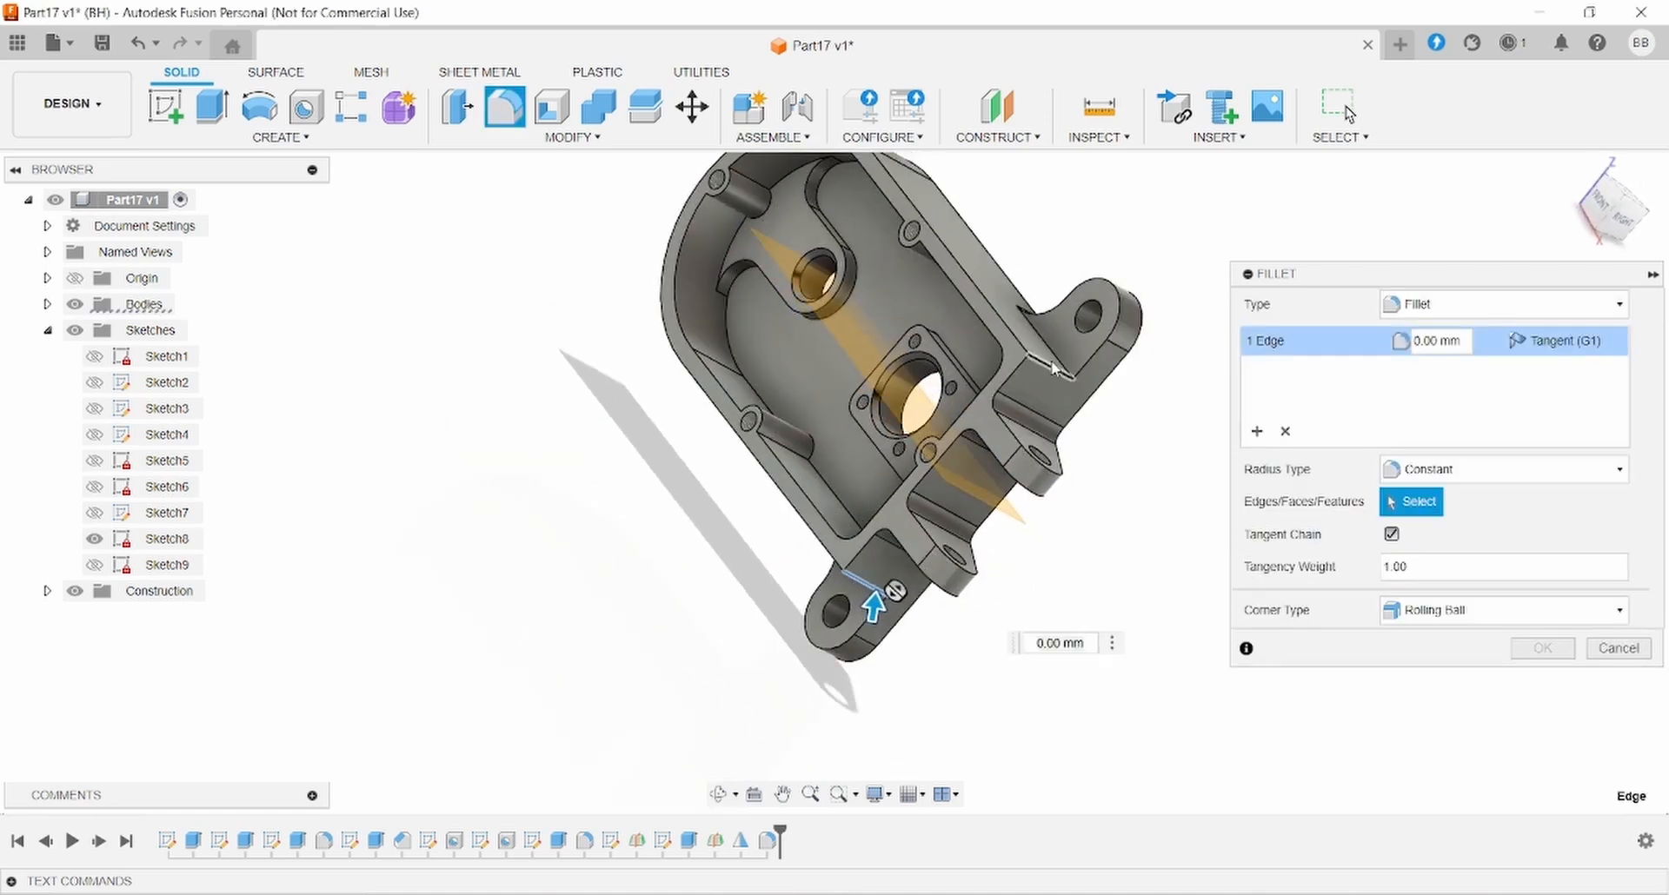
left_click(1453, 339)
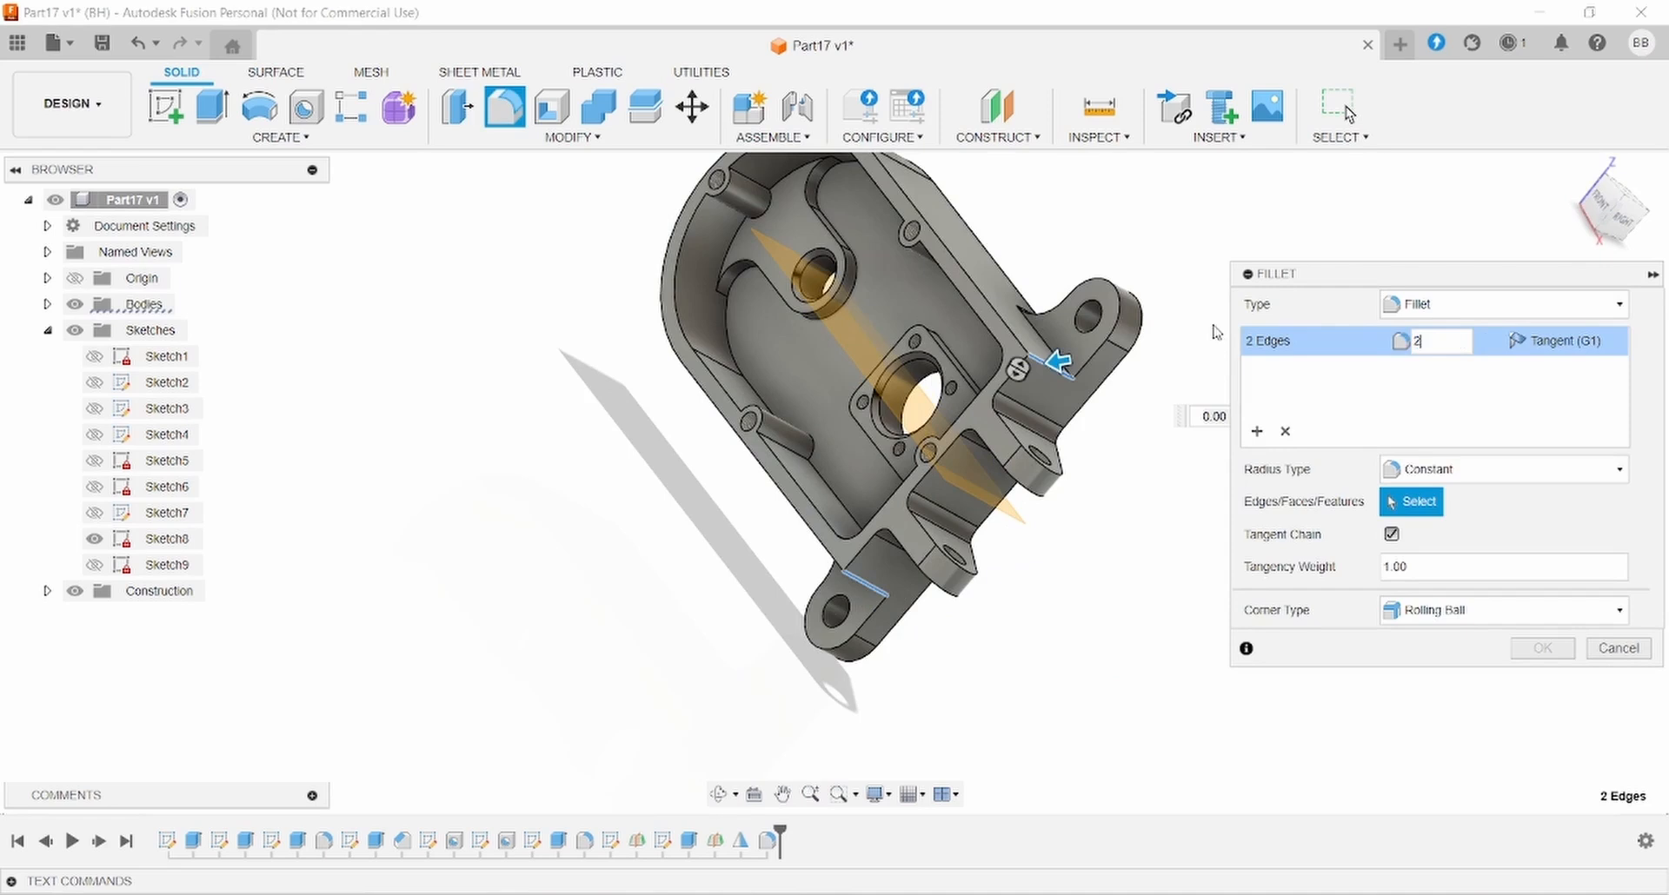
type("2")
key("Return")
- Apply a further fillet of about 3 mm to four more housing edges
key("f")
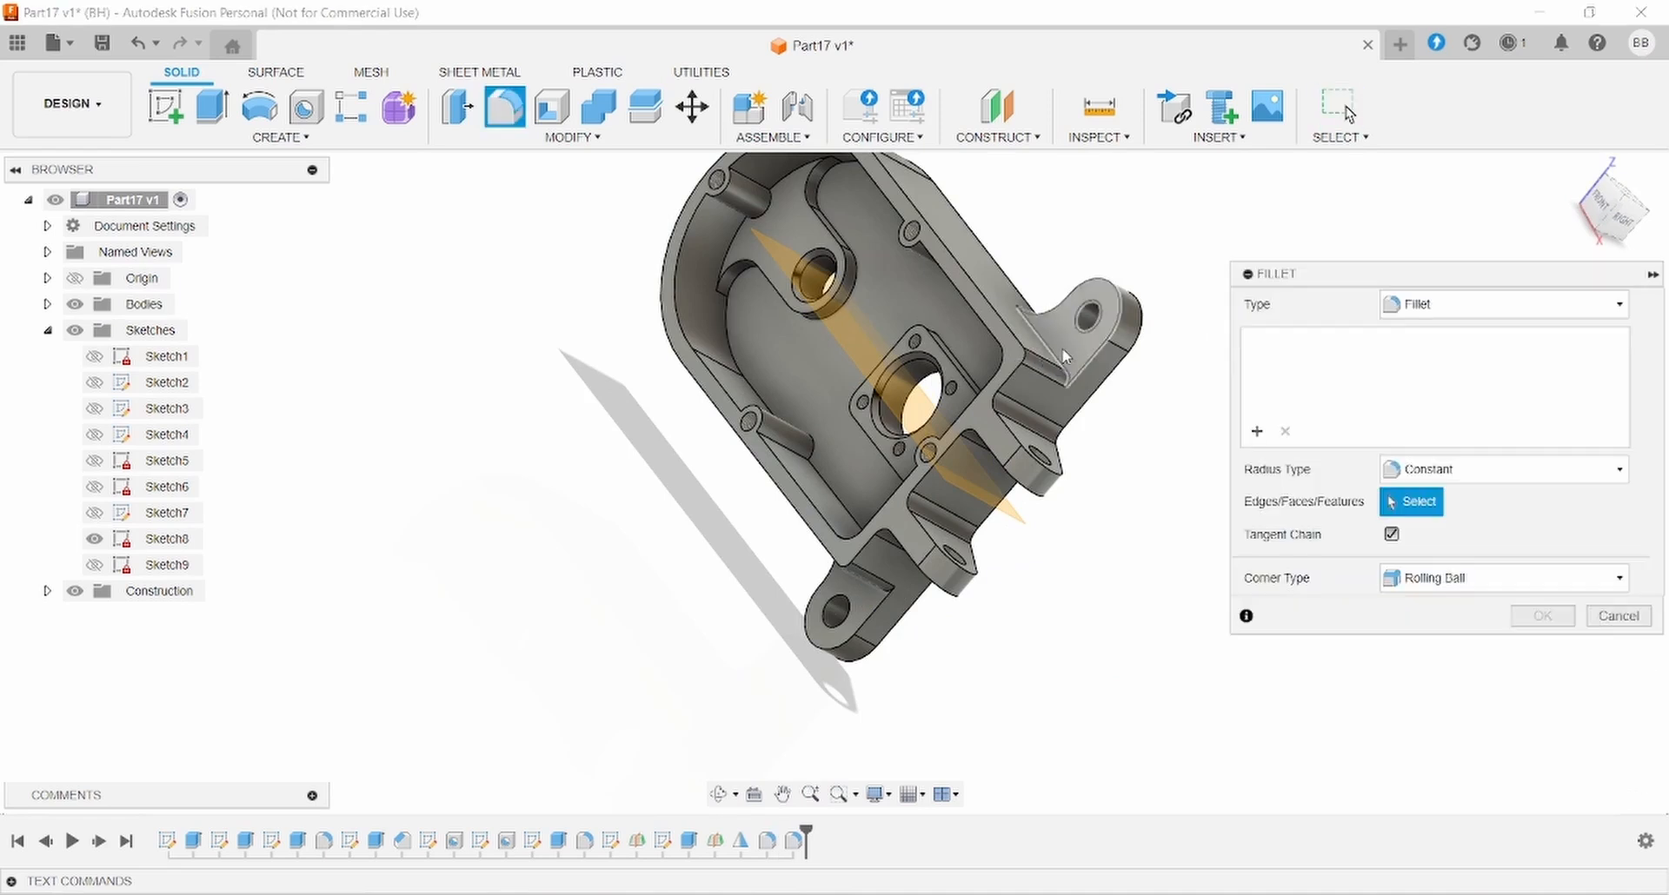
left_click(1056, 357)
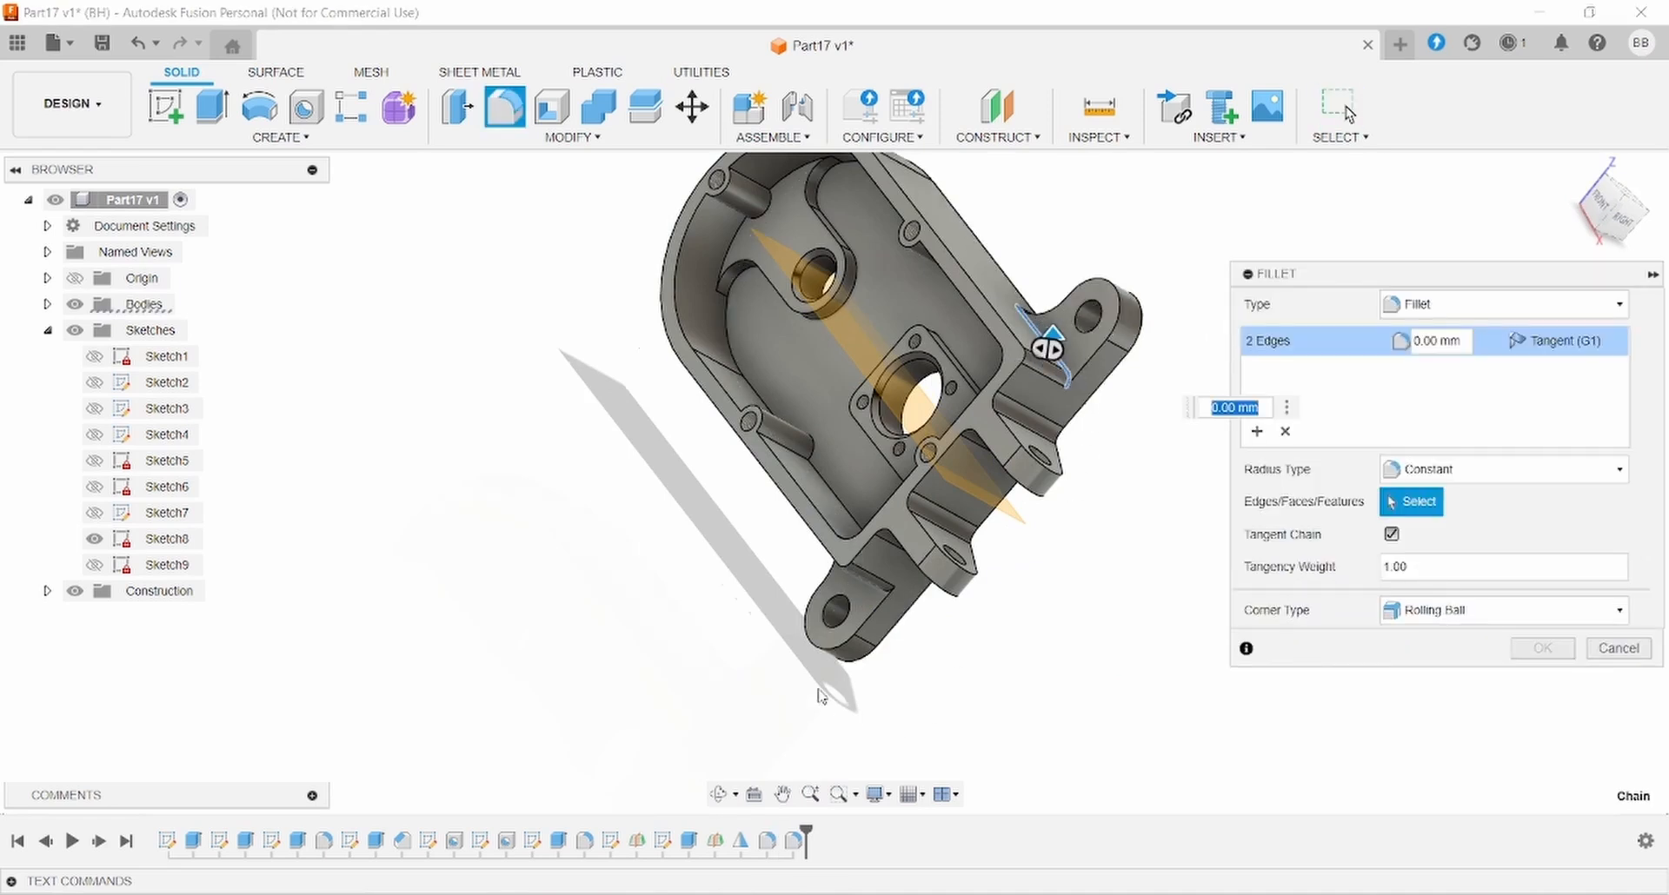
middle_click_drag(822, 697, 904, 624, "shift")
left_click(858, 569)
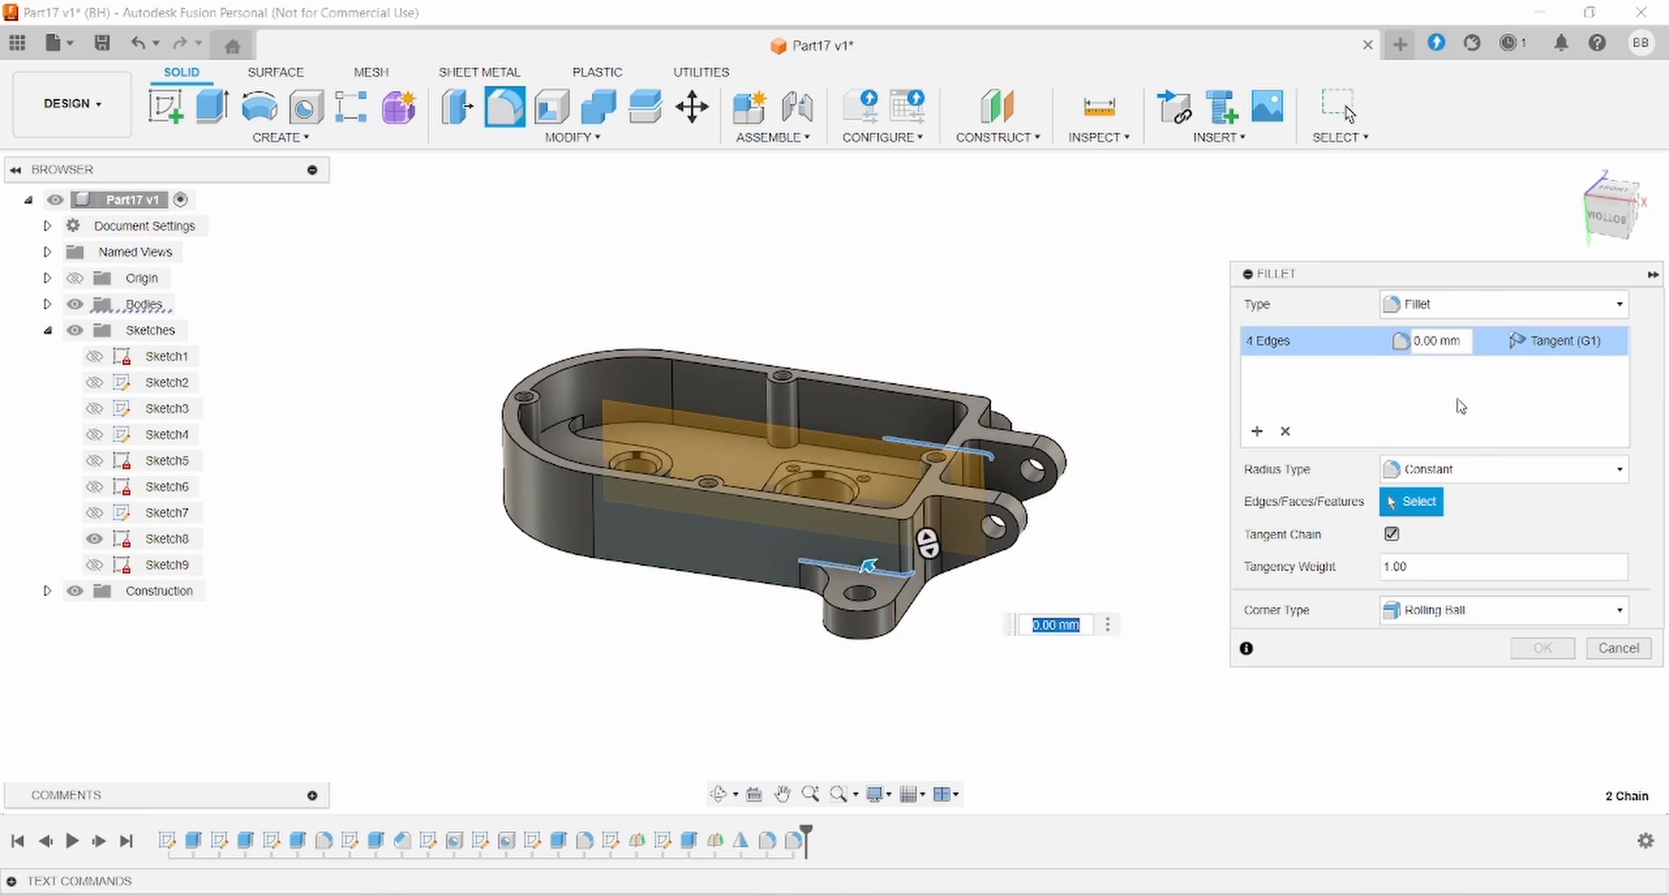
left_click(1452, 341)
left_click(1543, 648)
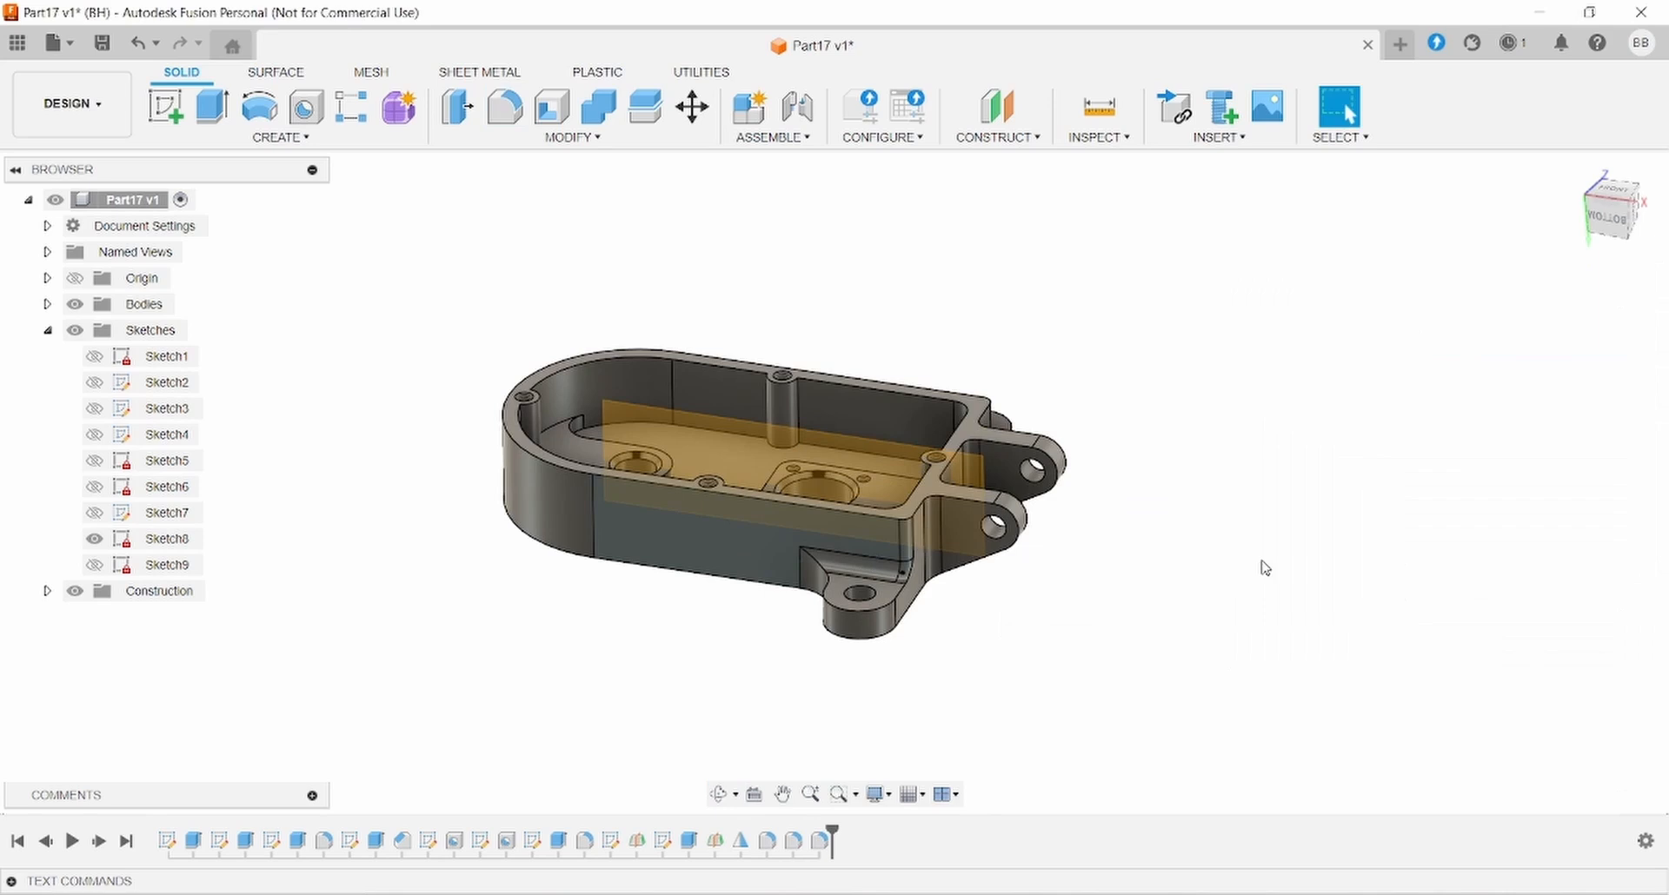
middle_click_drag(961, 588, 1050, 676, "shift")
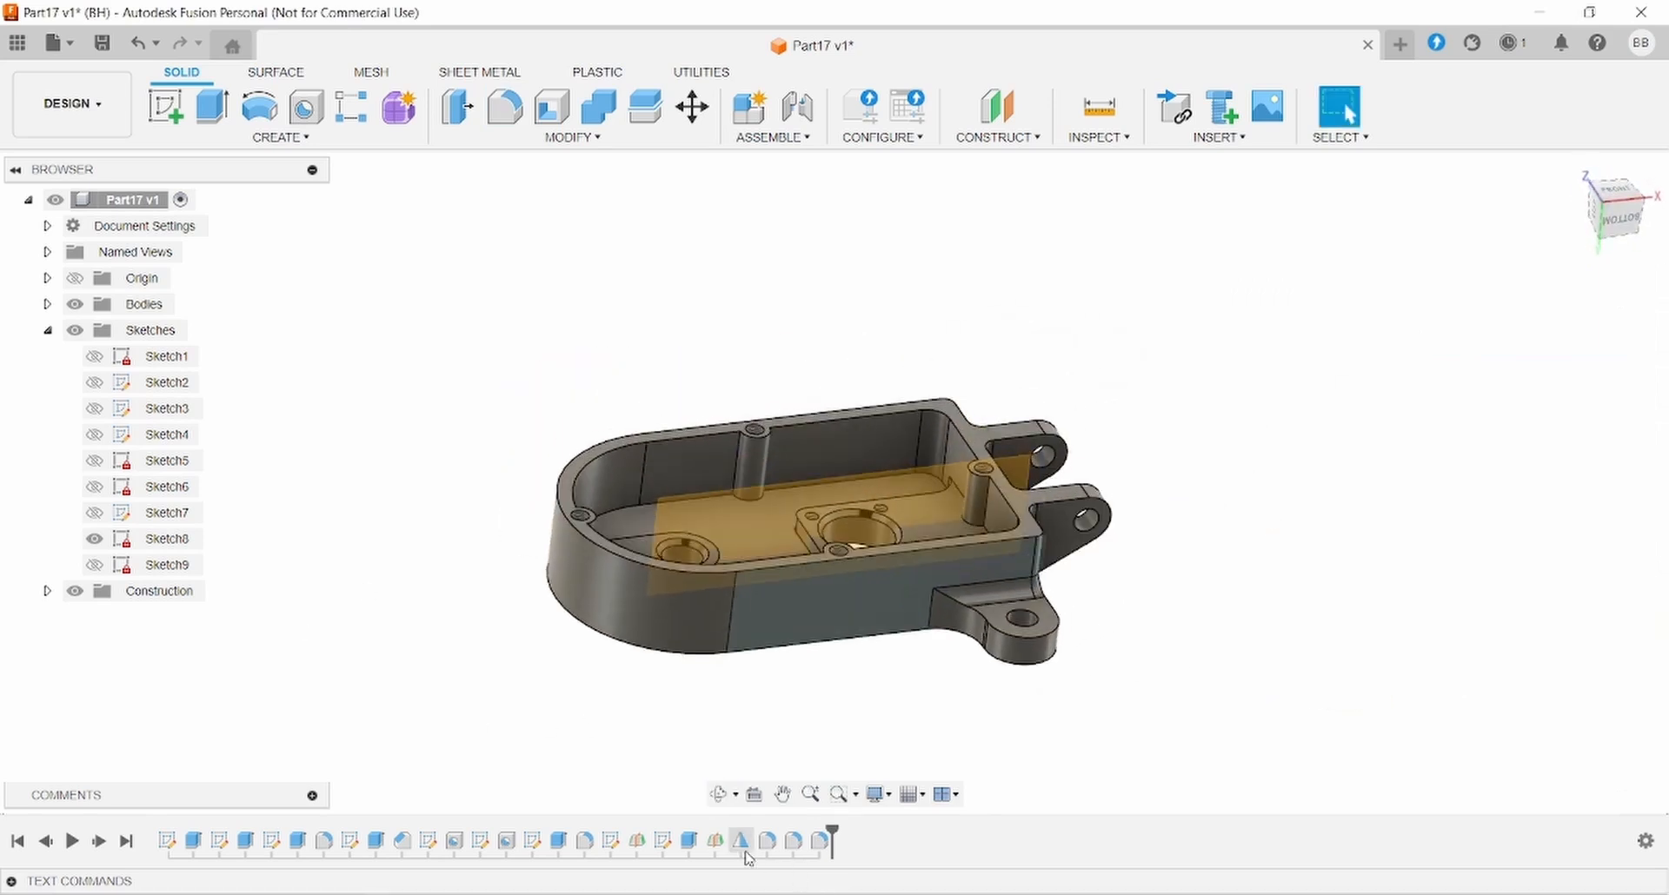
- Hide the Plane2 construction plane from the Browser's Construction folder, then orbit to view the housing
left_click(715, 840)
right_click(718, 842)
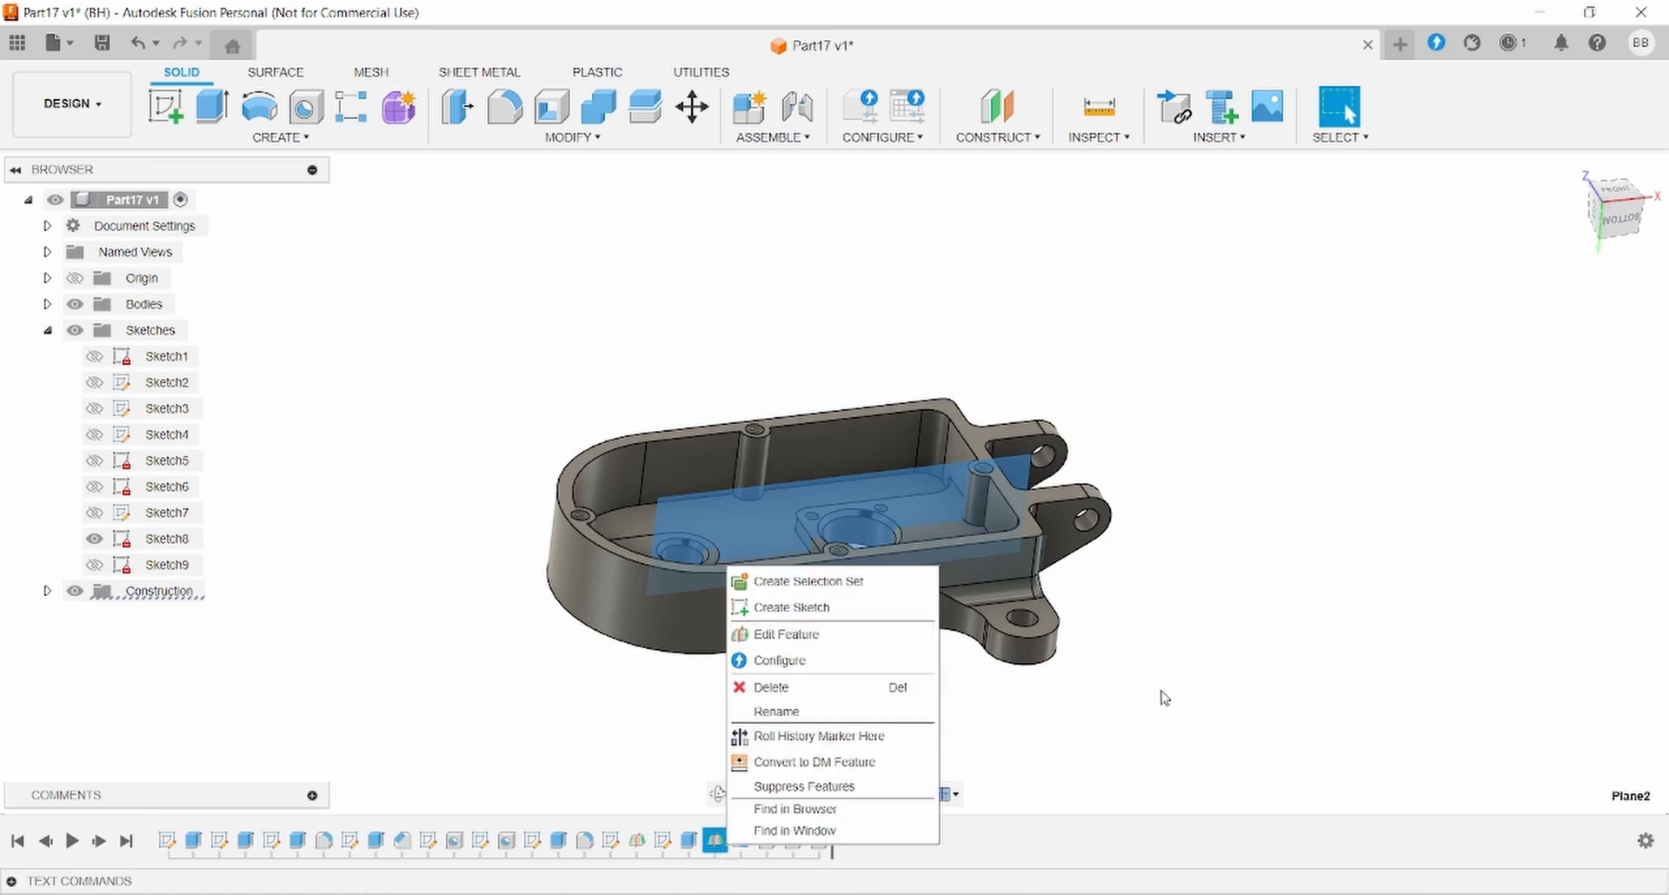
key("Escape")
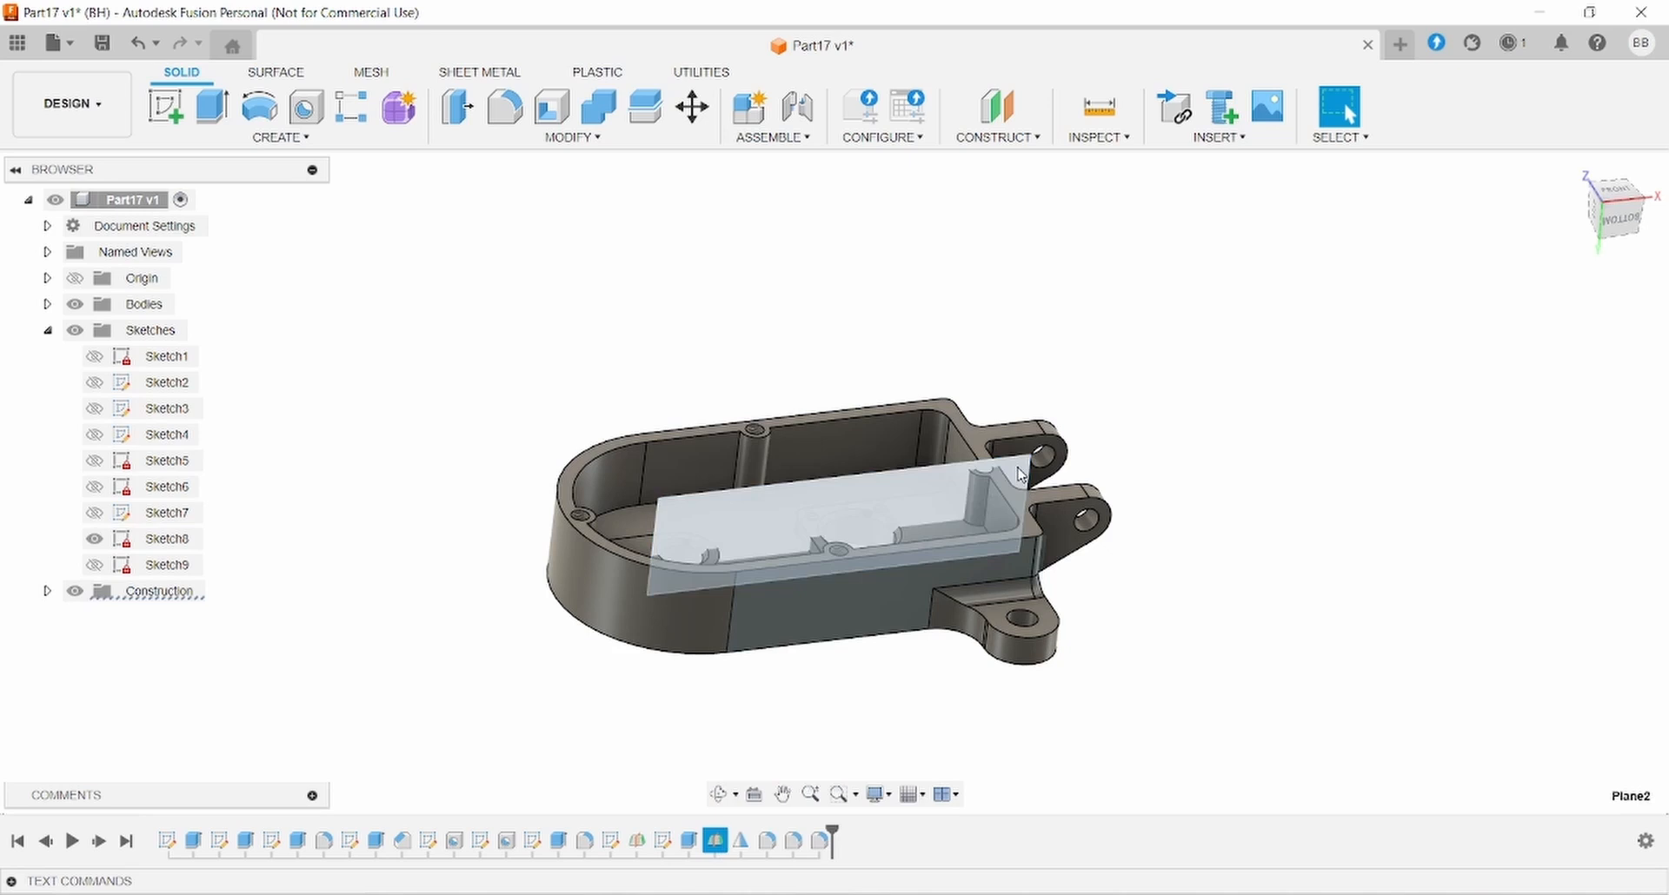
left_click(48, 592)
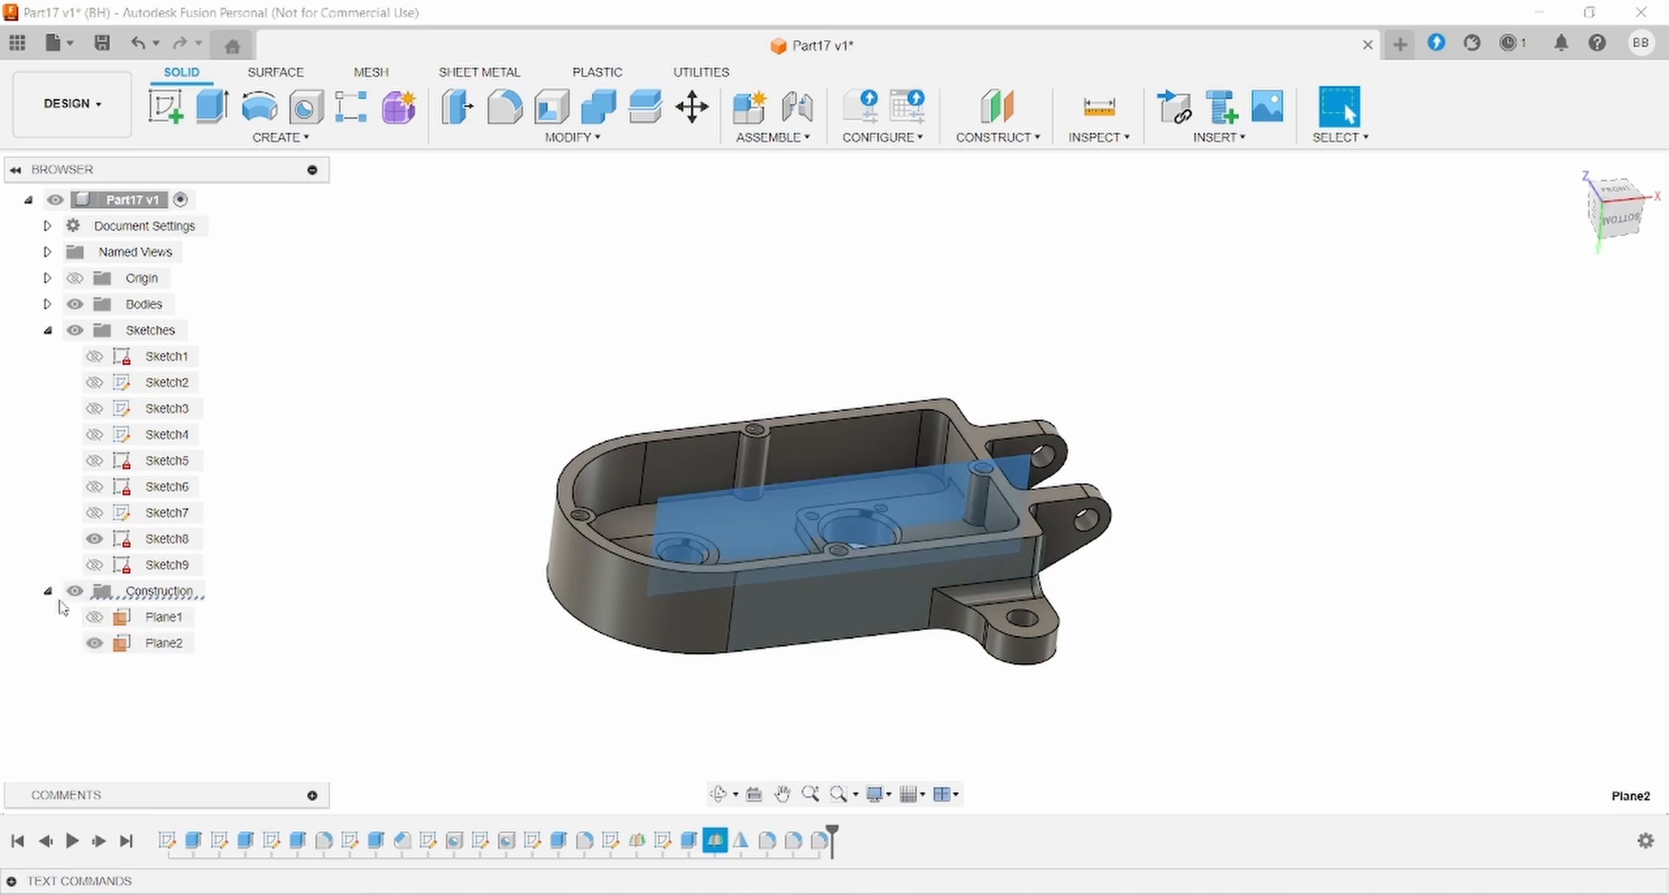
left_click(154, 650)
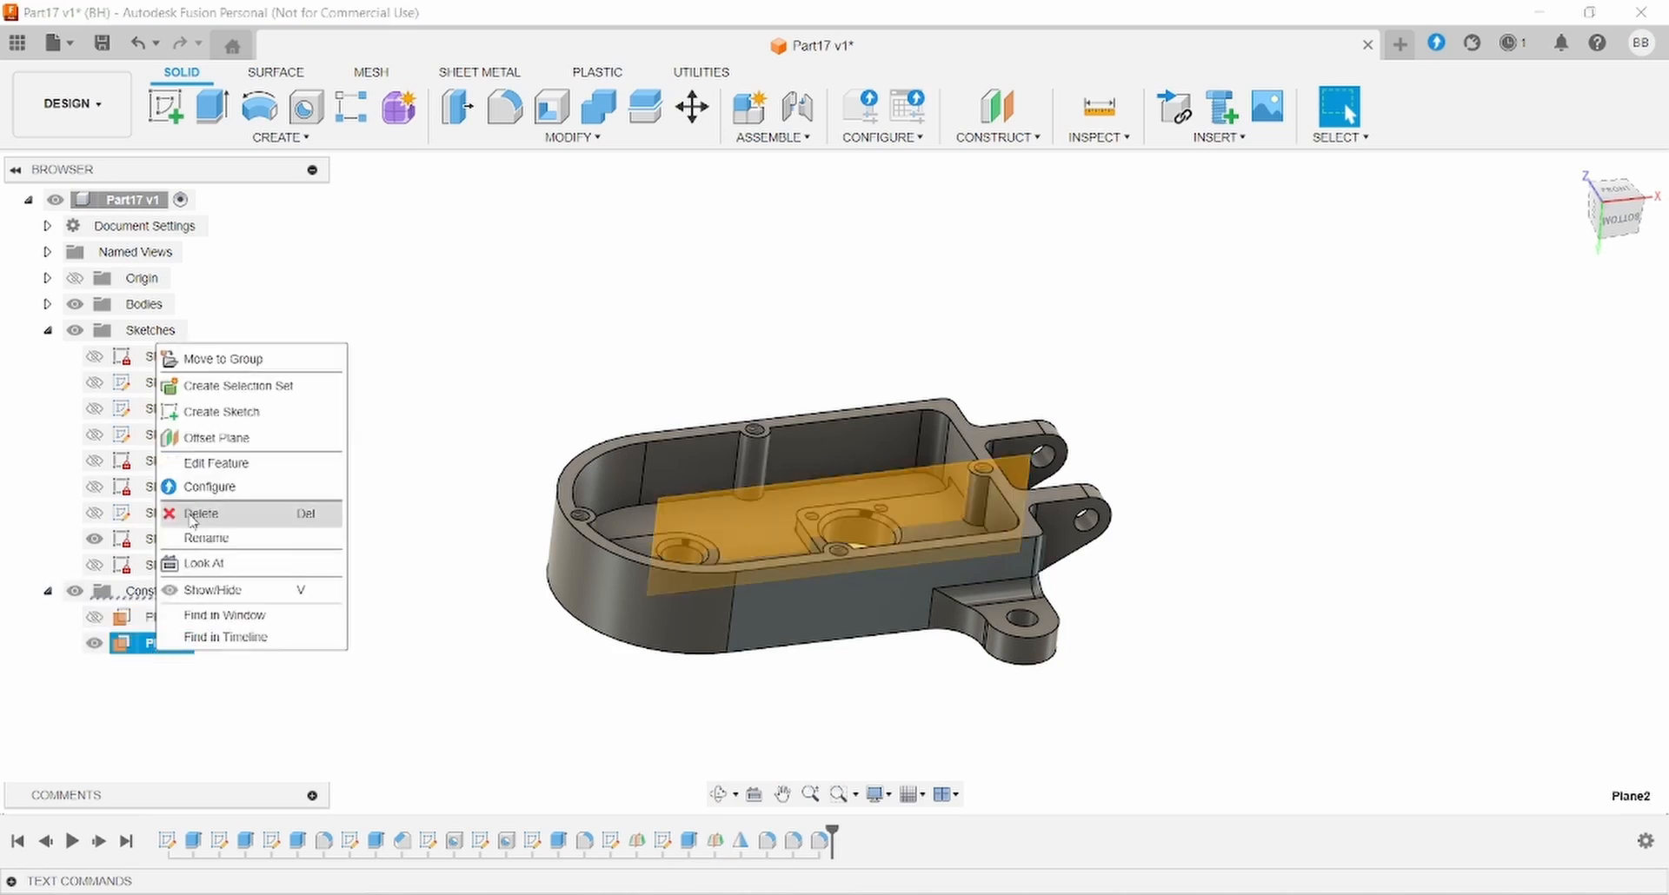
left_click(227, 590)
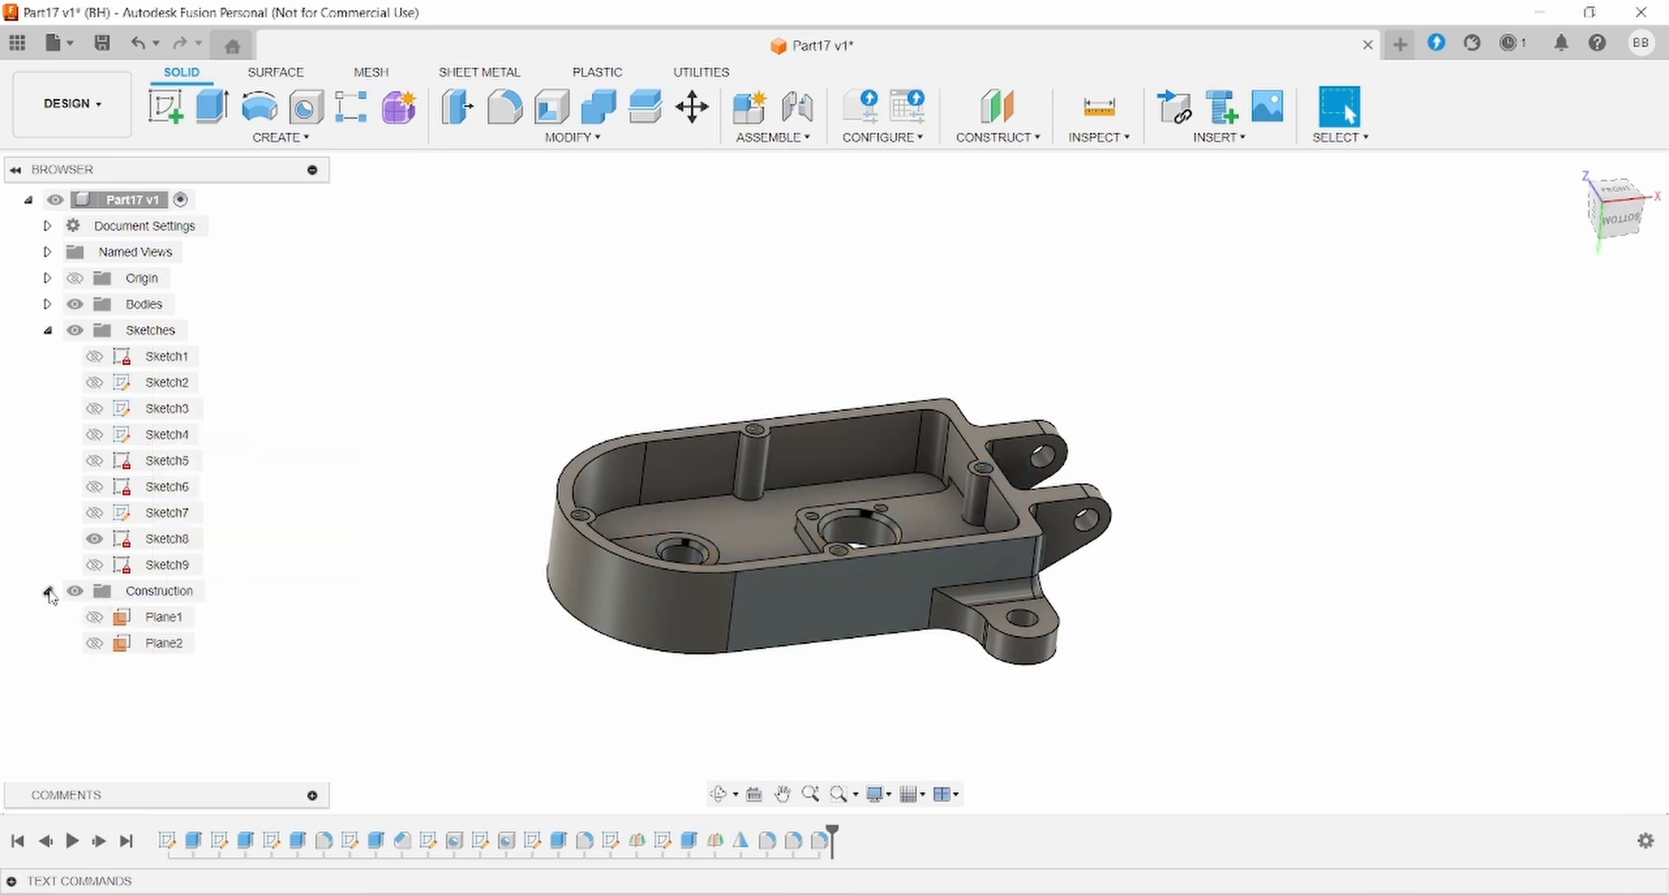
mouse_move(1065, 791)
middle_mouse_down("shift")
mouse_move(931, 771)
mouse_move(1064, 794)
middle_mouse_up("shift")
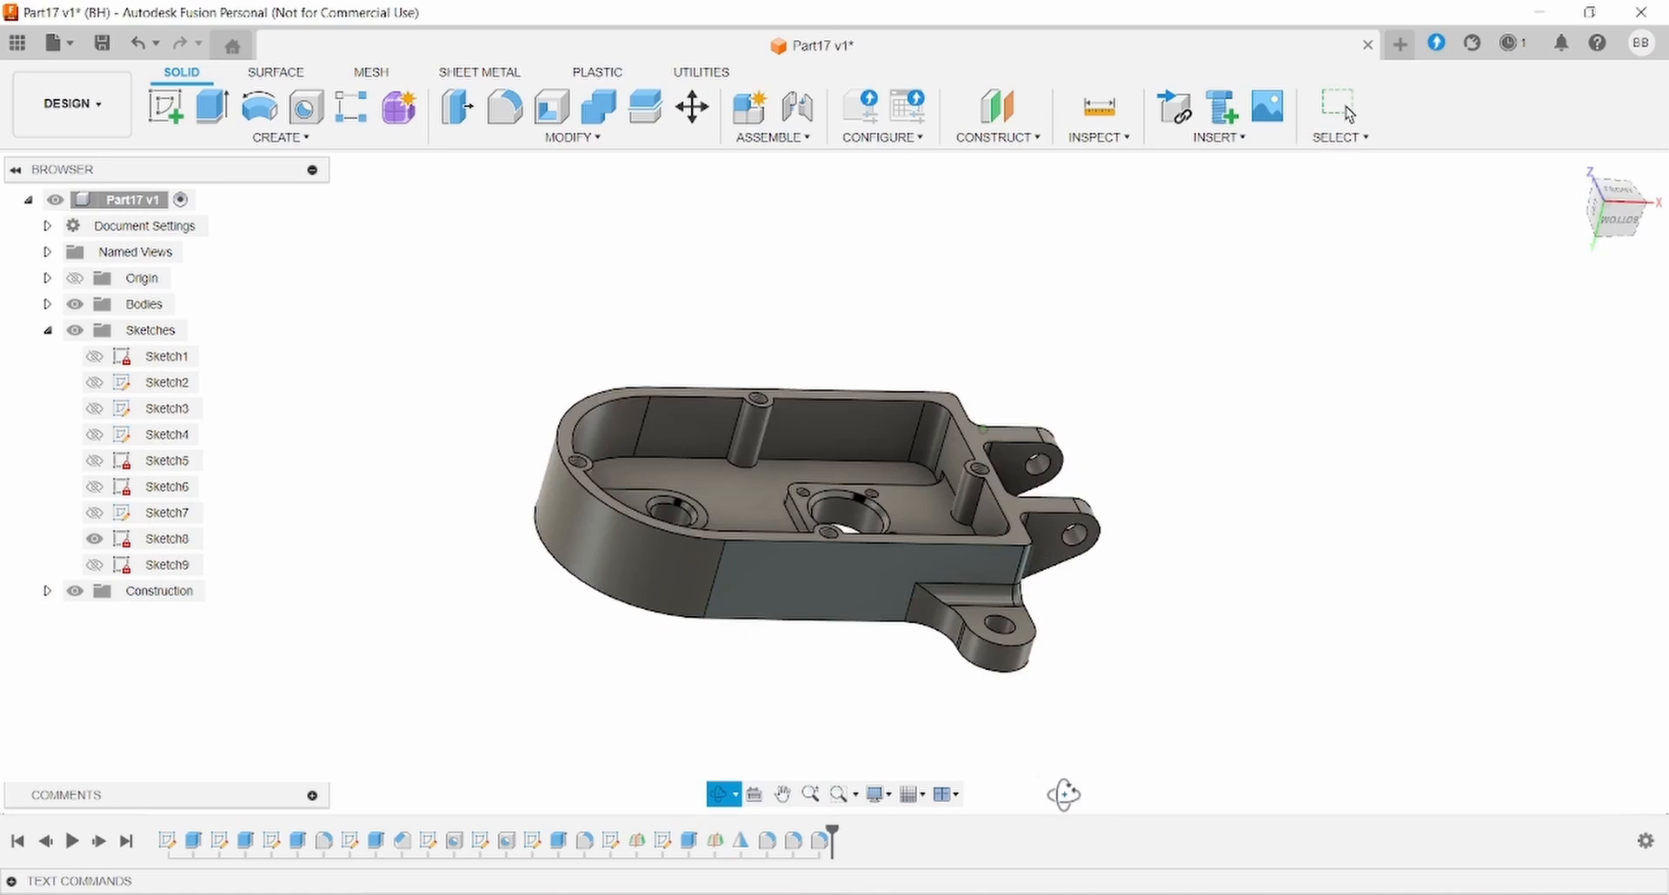
middle_click_drag(1142, 544, 1183, 736, "shift")
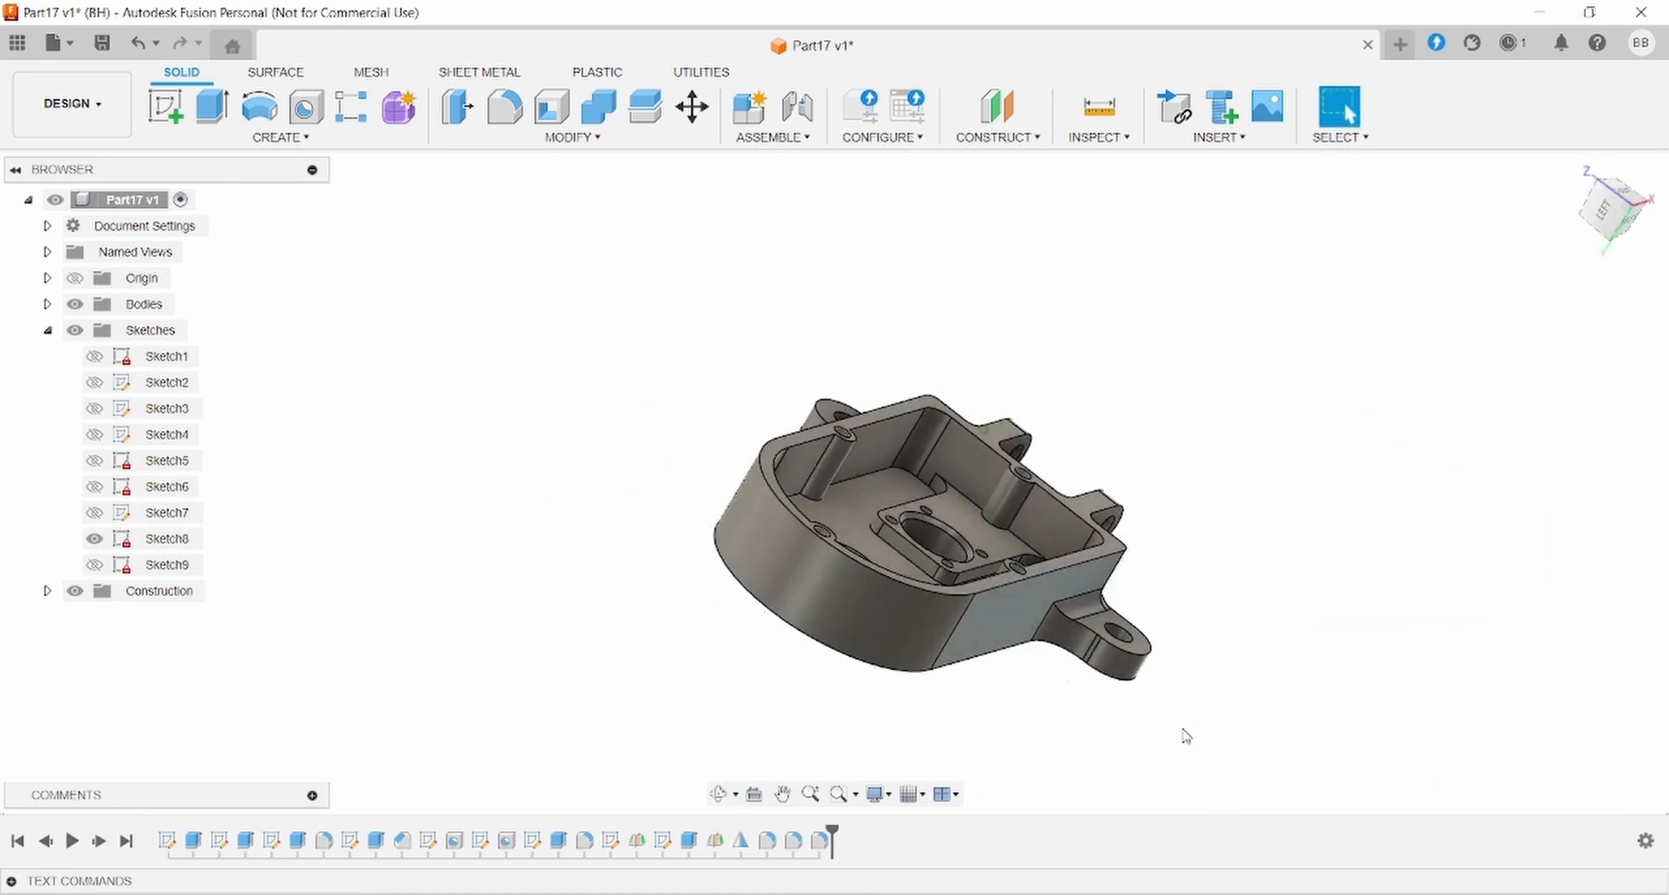
- Edit the Part17 v1 Steel - Satin appearance, shifting its colour to bright green
right_click(97, 201)
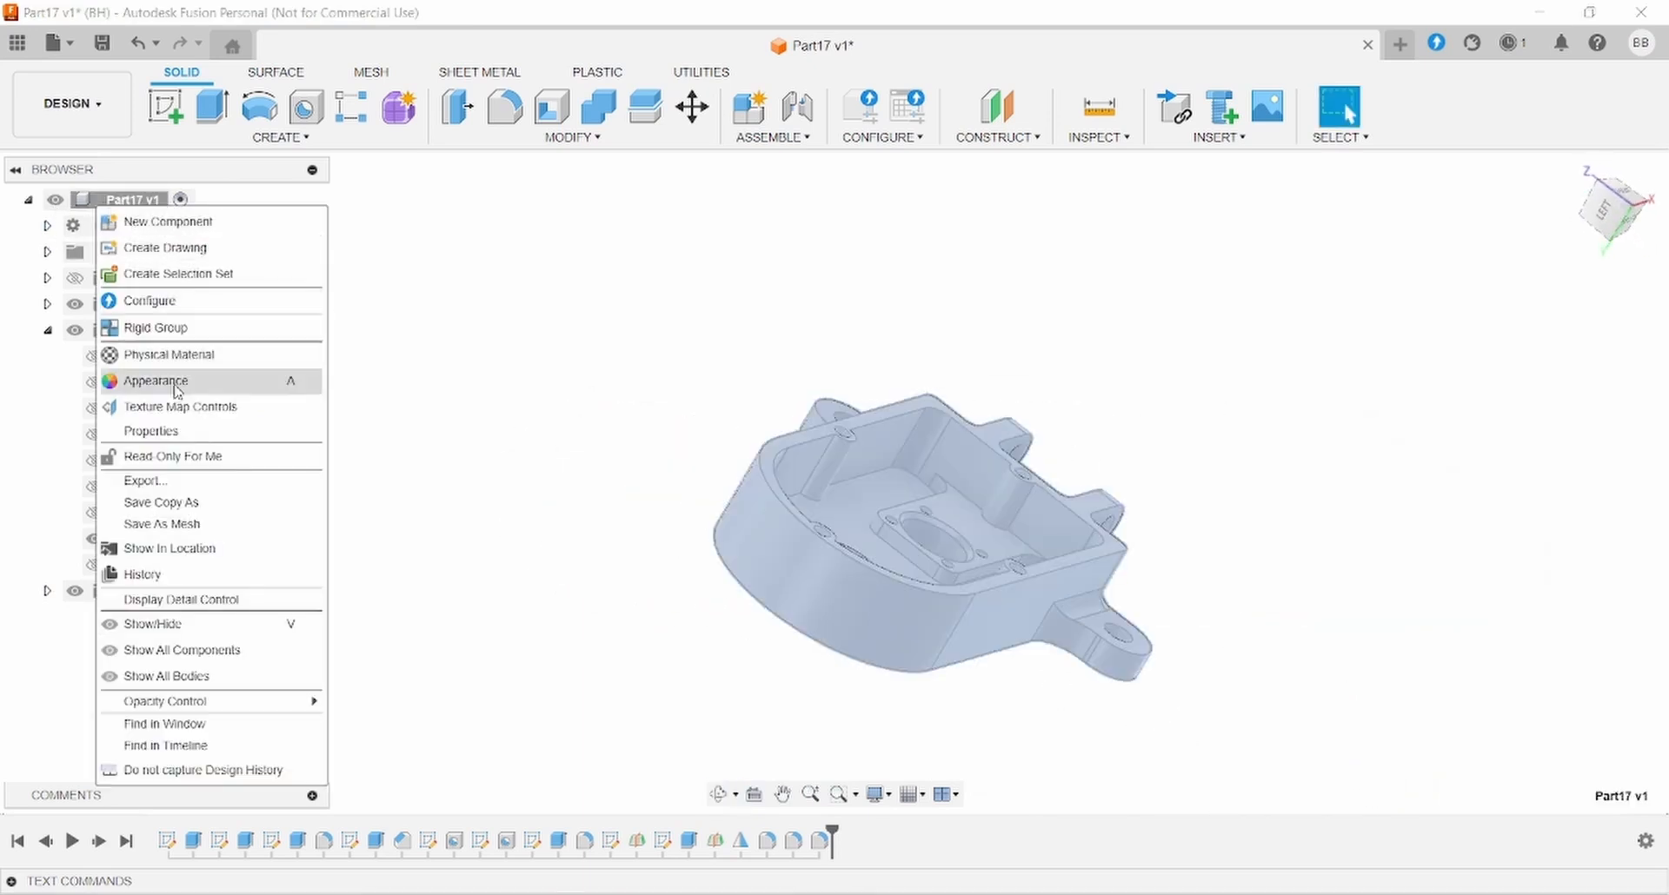
left_click(171, 382)
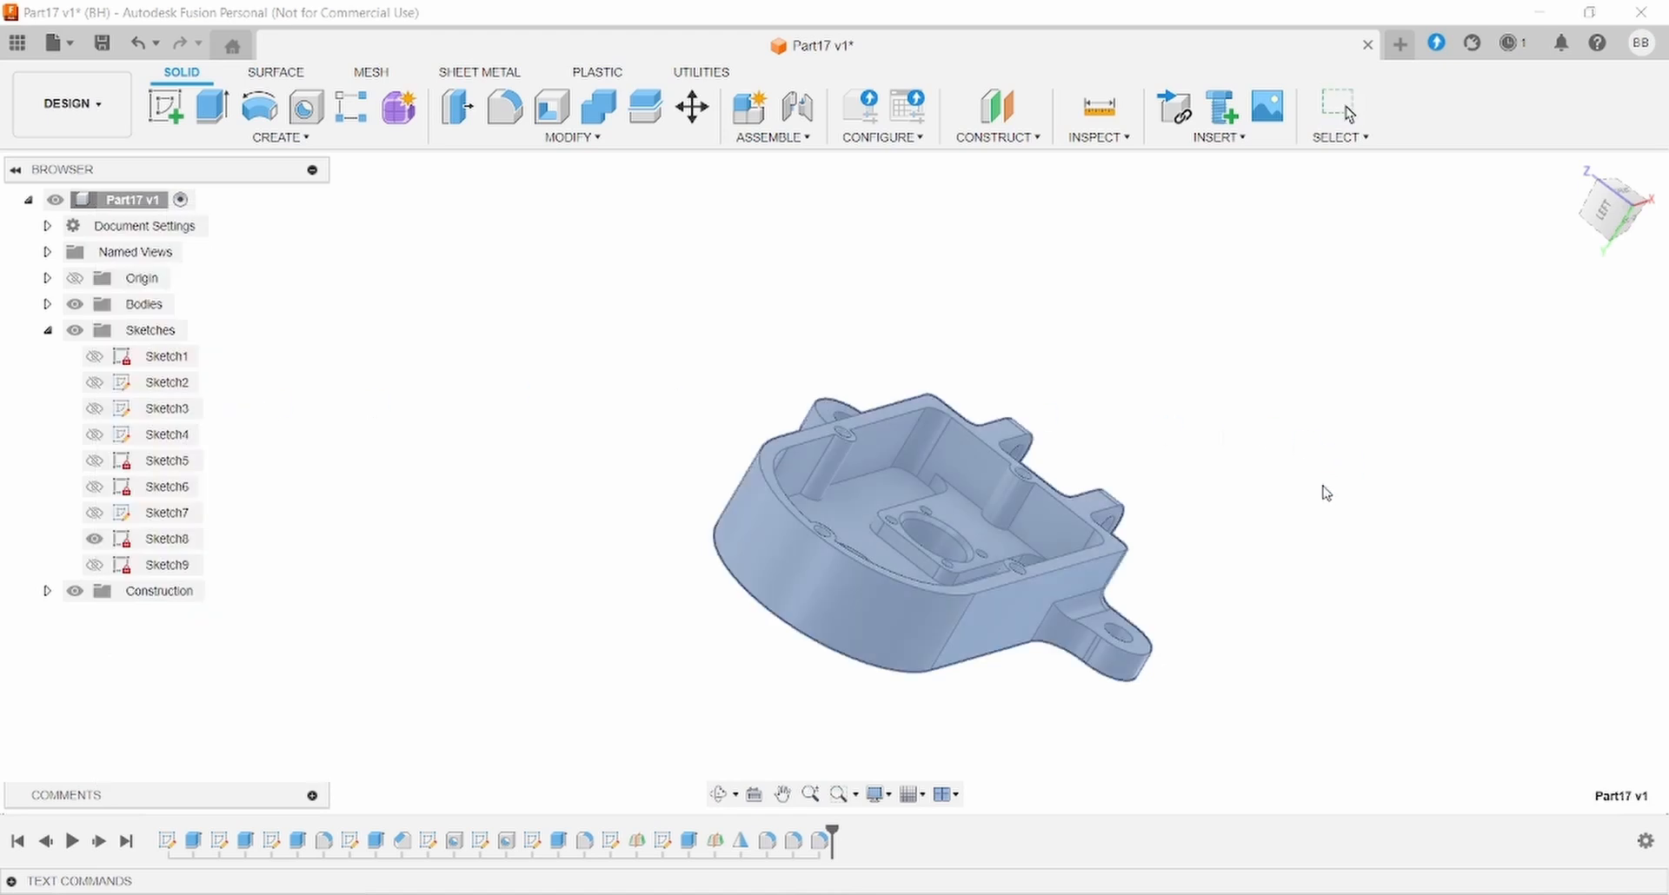
right_click(1275, 470)
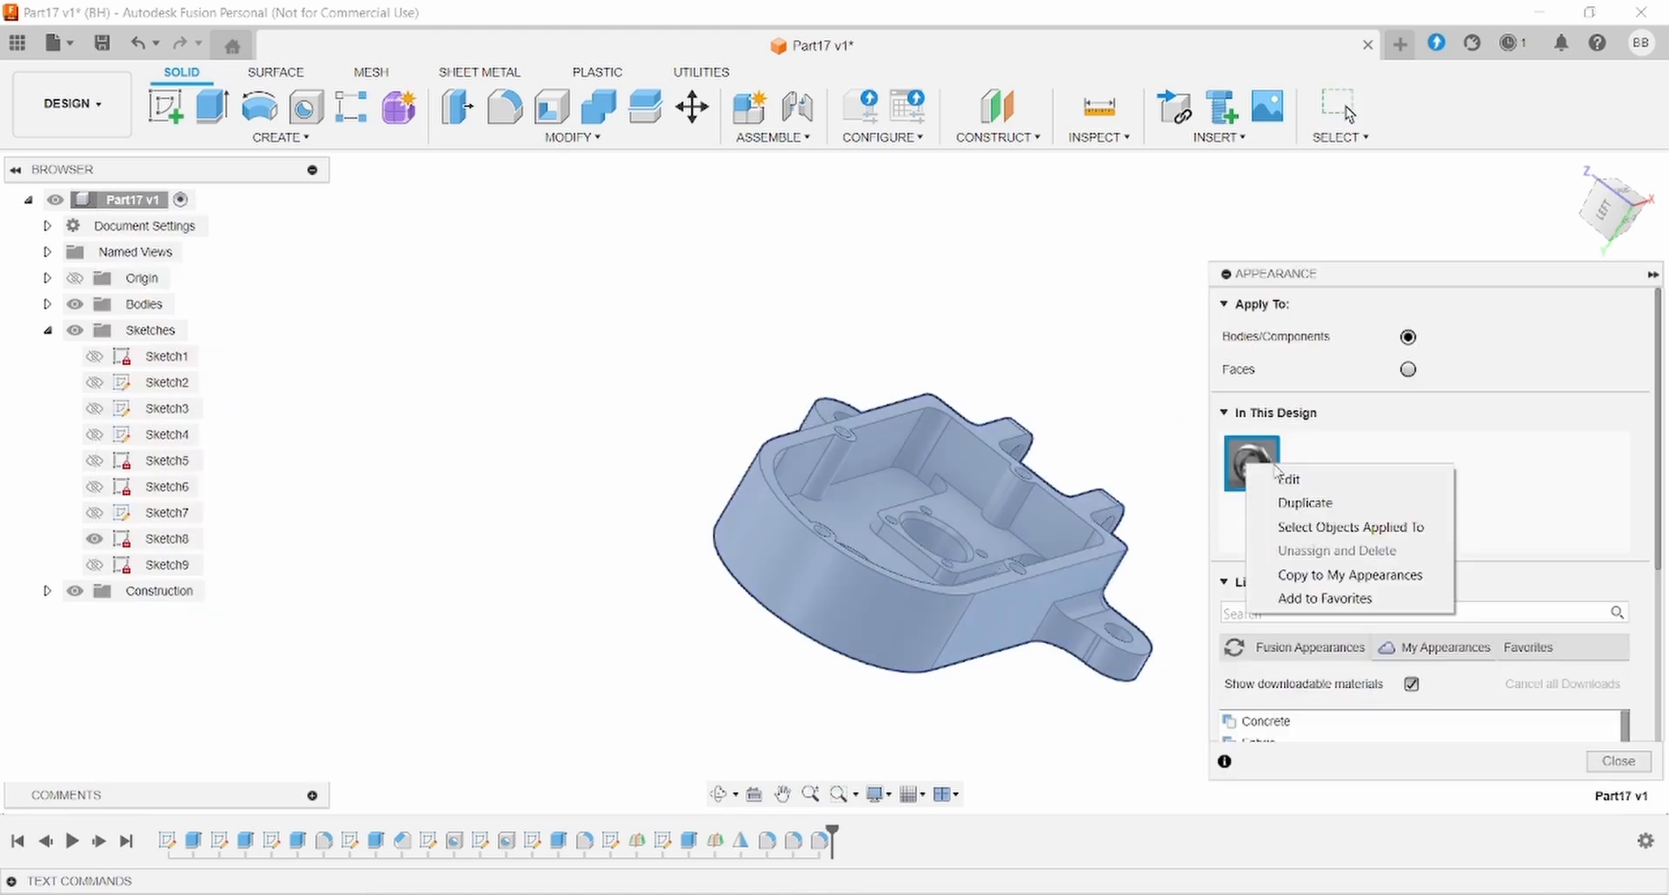
left_click(1289, 480)
left_click(1180, 370)
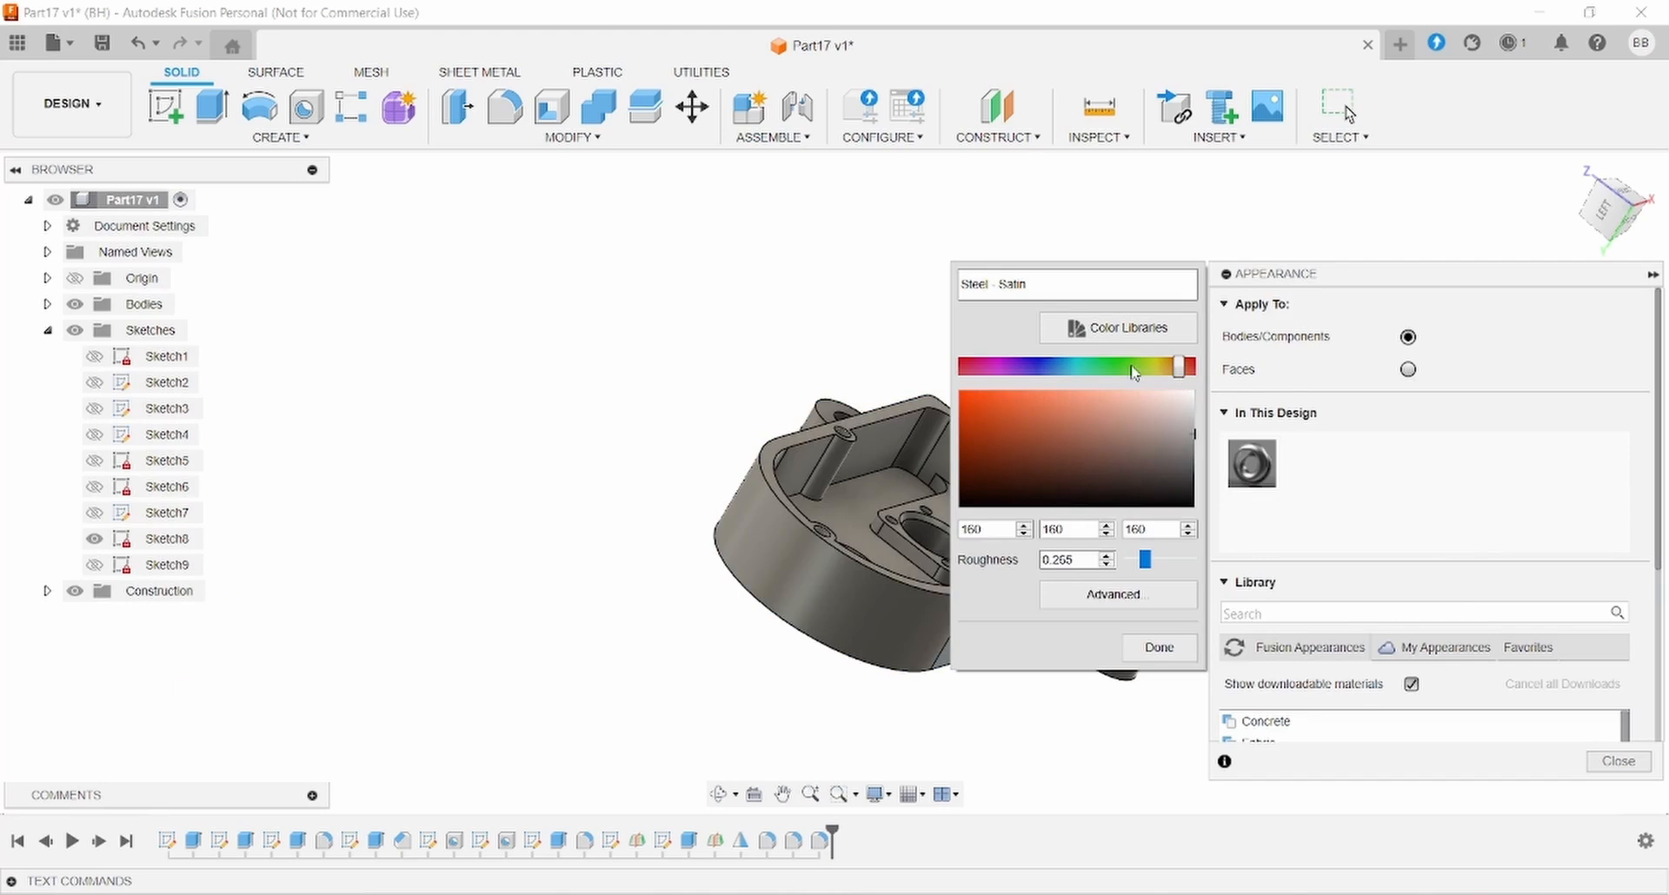
left_click_drag(1180, 371, 1116, 371)
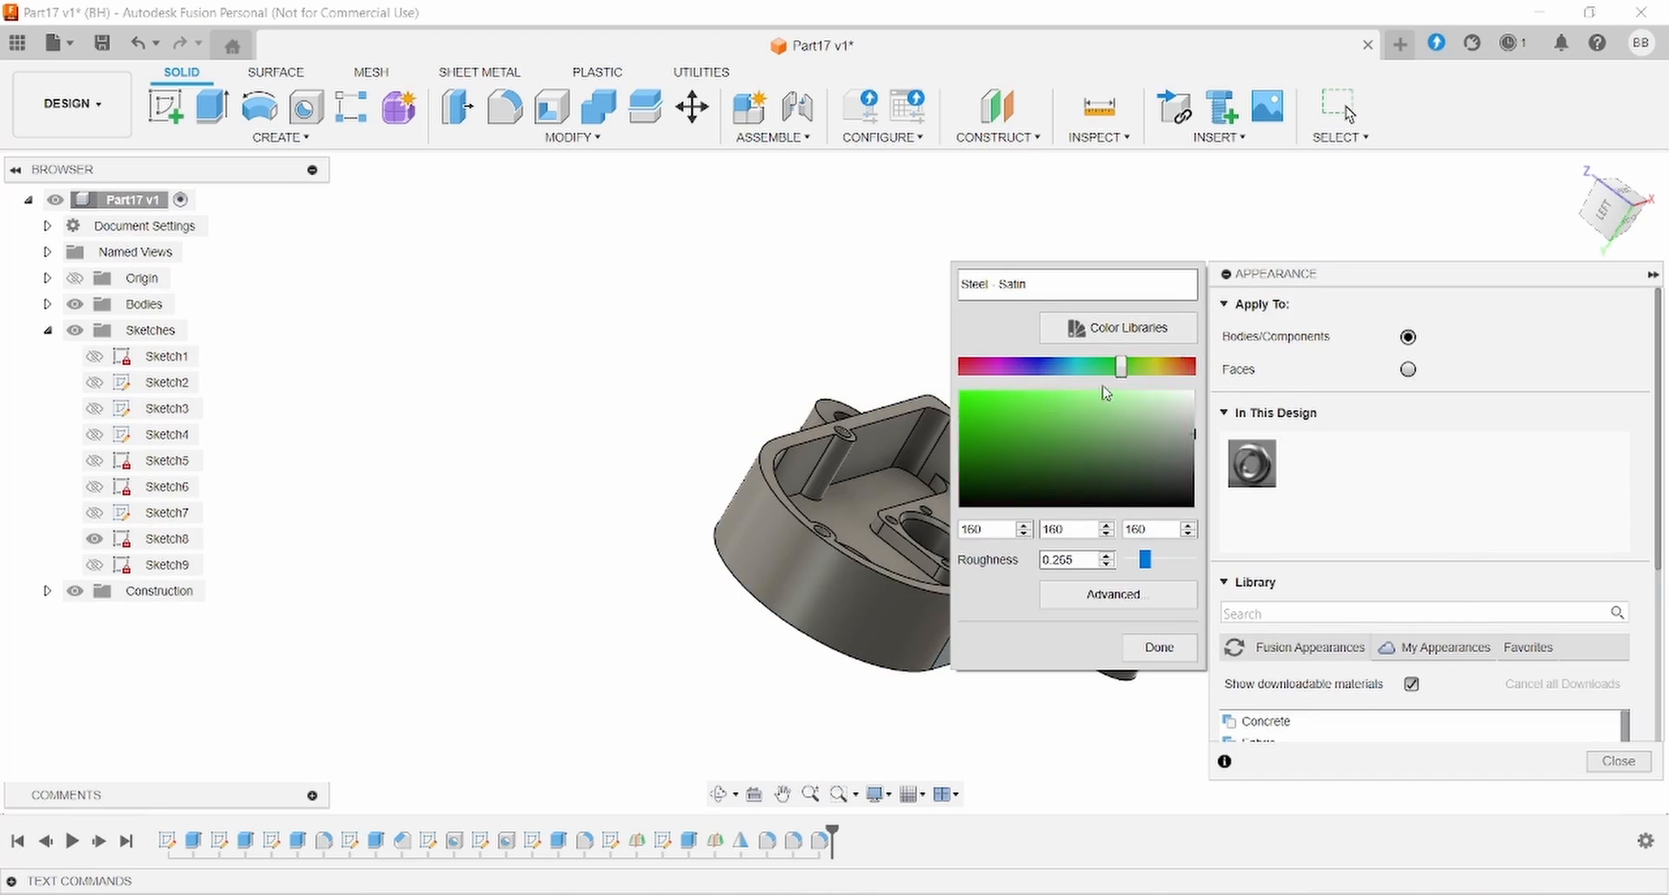
left_click(1031, 407)
mouse_move(1030, 408)
left_mouse_down()
mouse_move(1100, 426)
mouse_move(1006, 448)
mouse_move(1078, 410)
left_mouse_up()
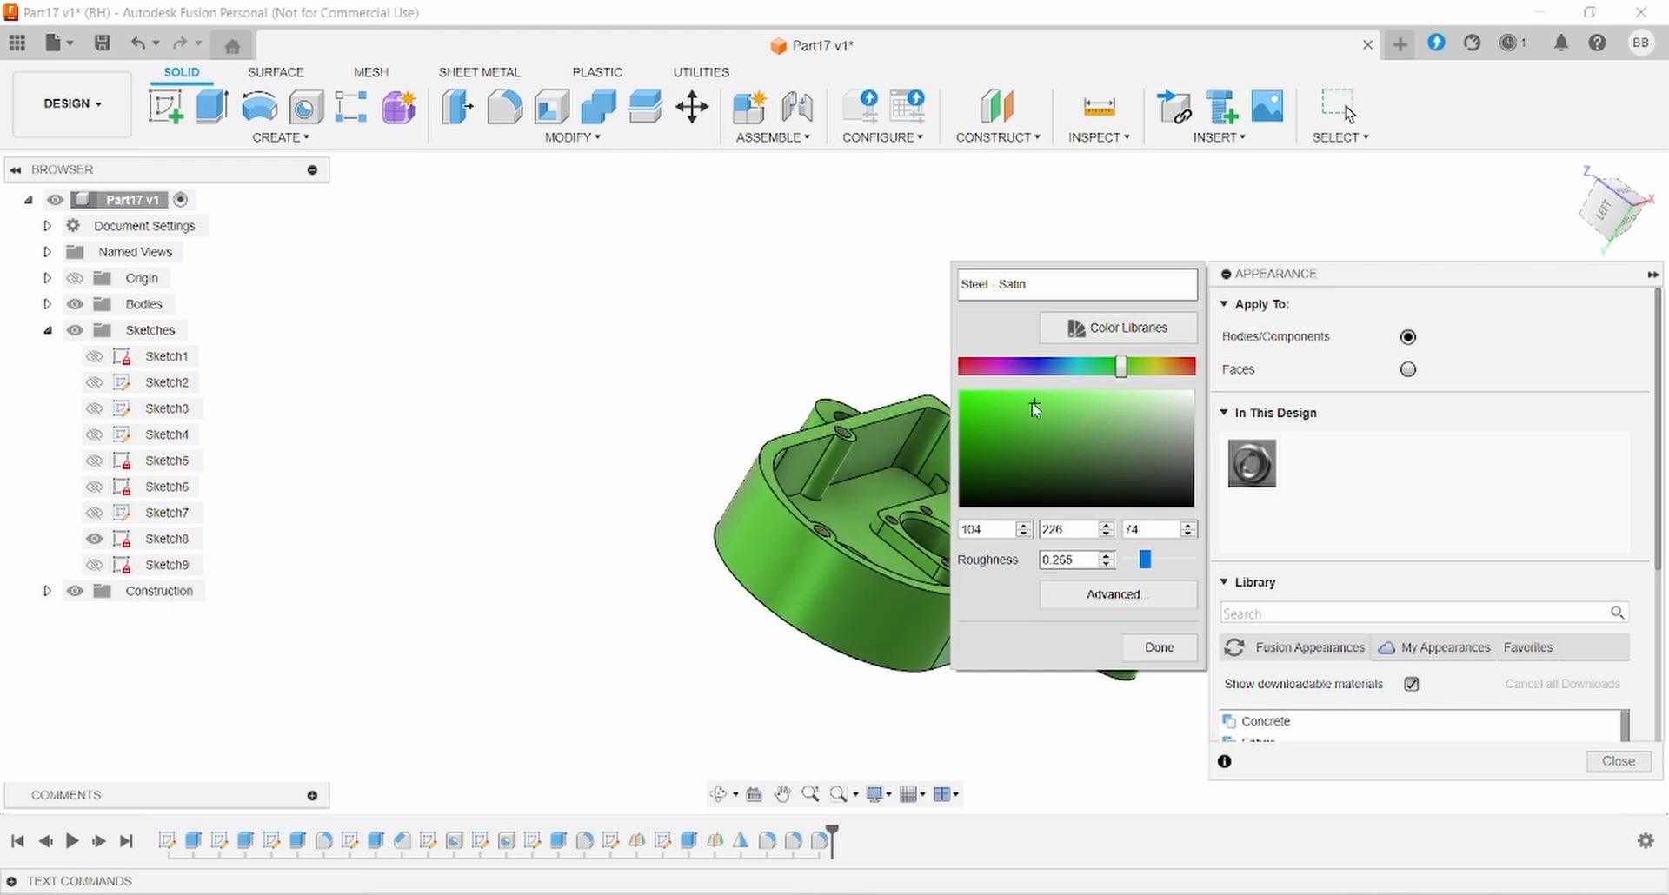
left_click(1135, 658)
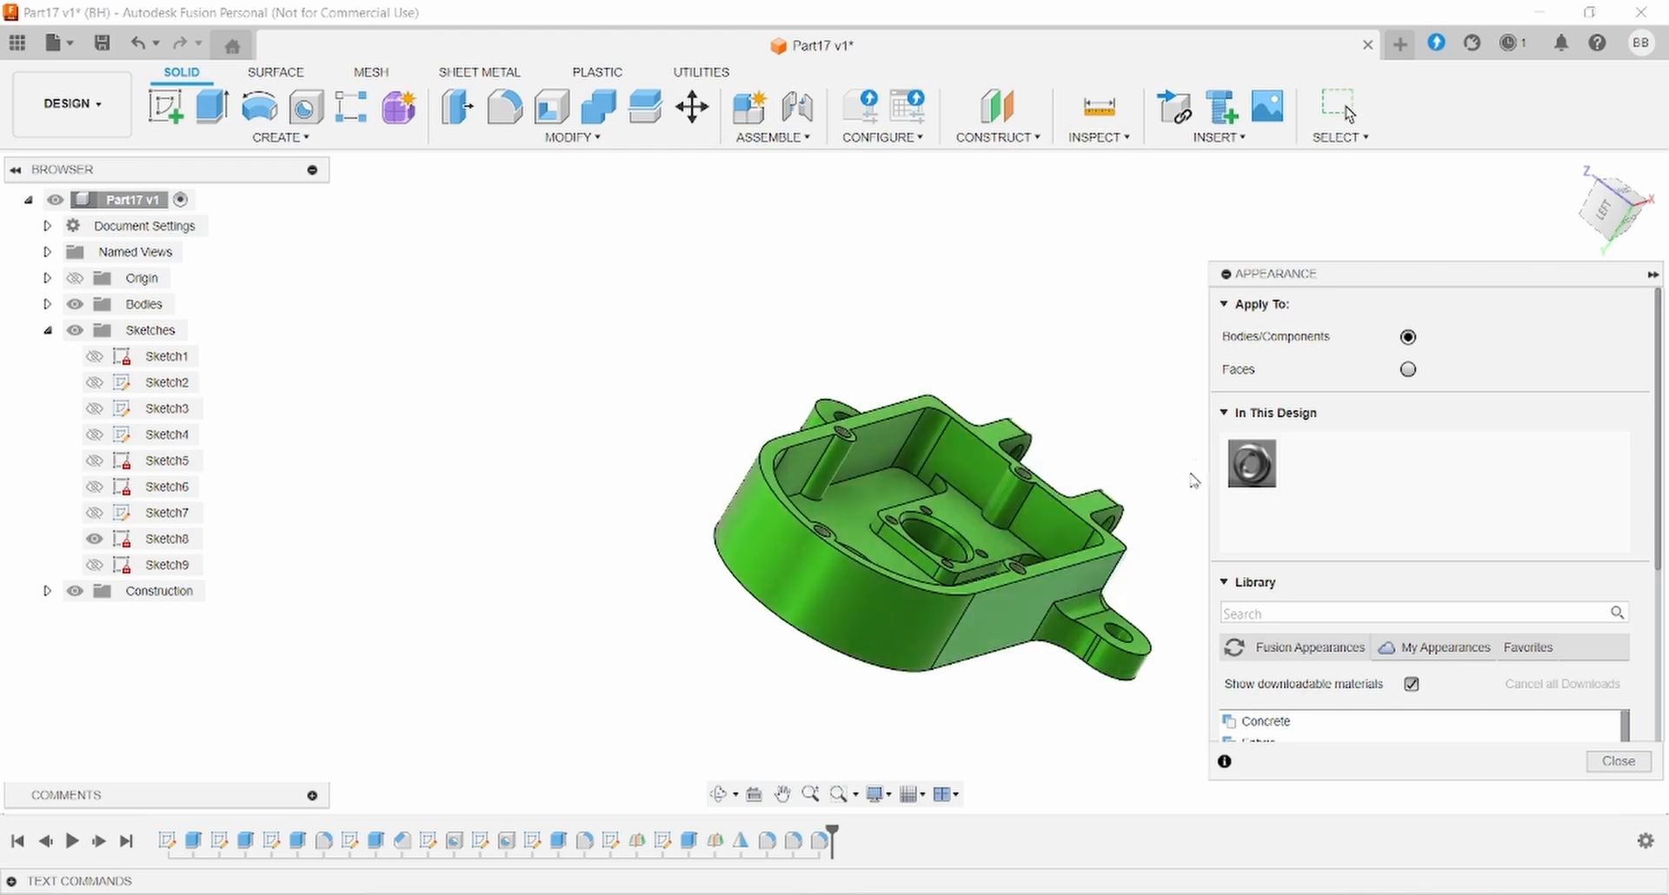
left_click(1596, 762)
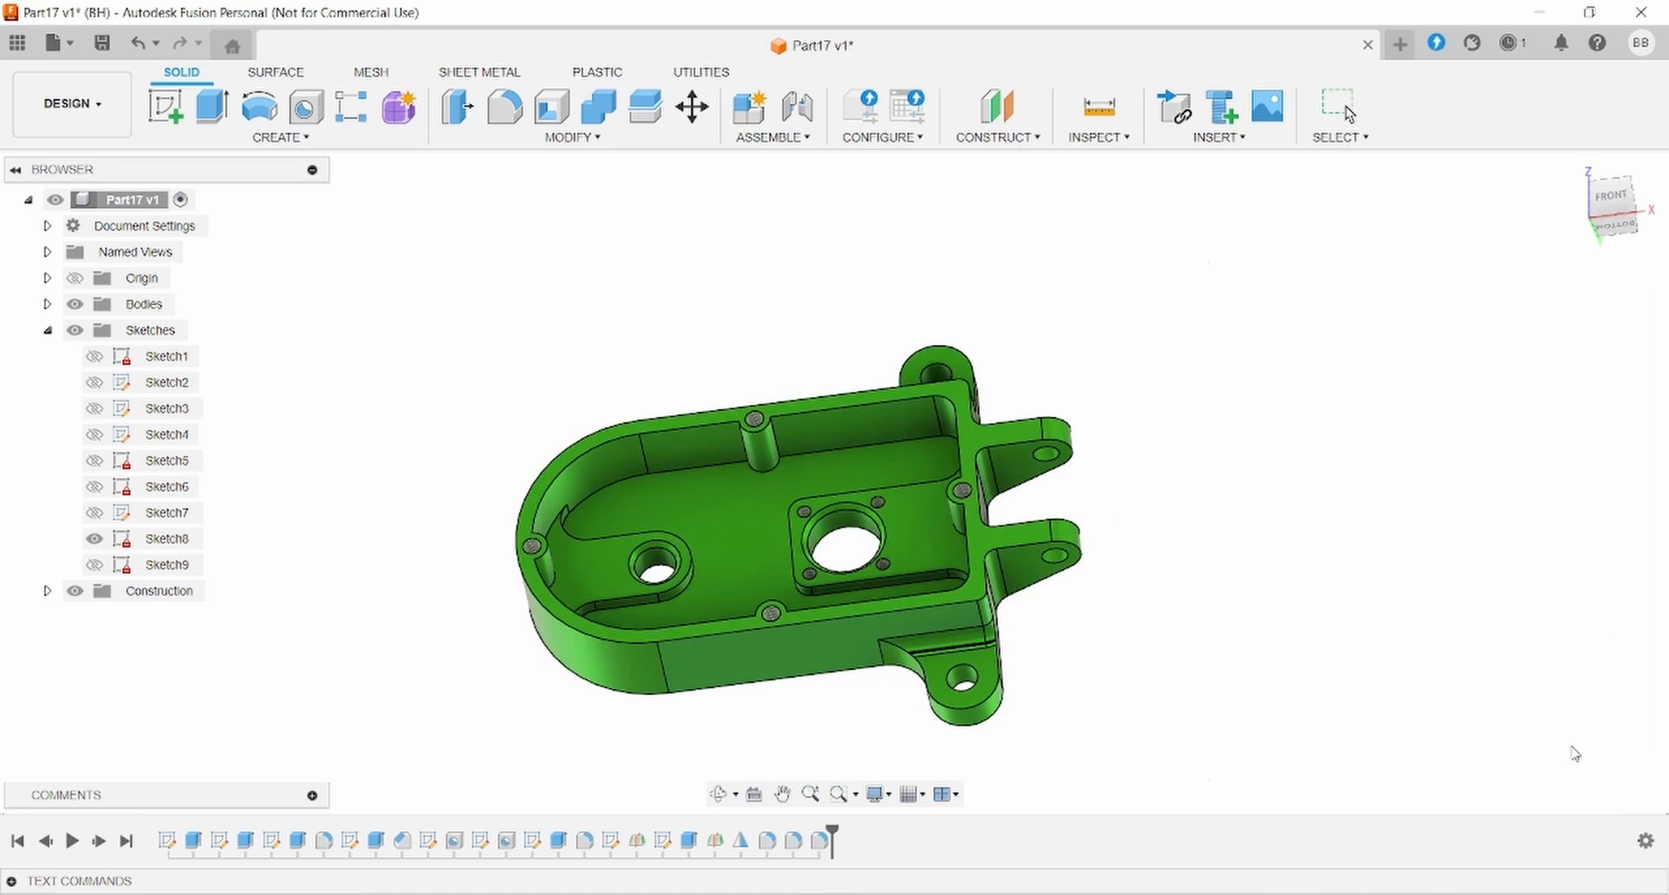
middle_click_drag(835, 533, 898, 574)
scroll(912, 451, "up", 3)
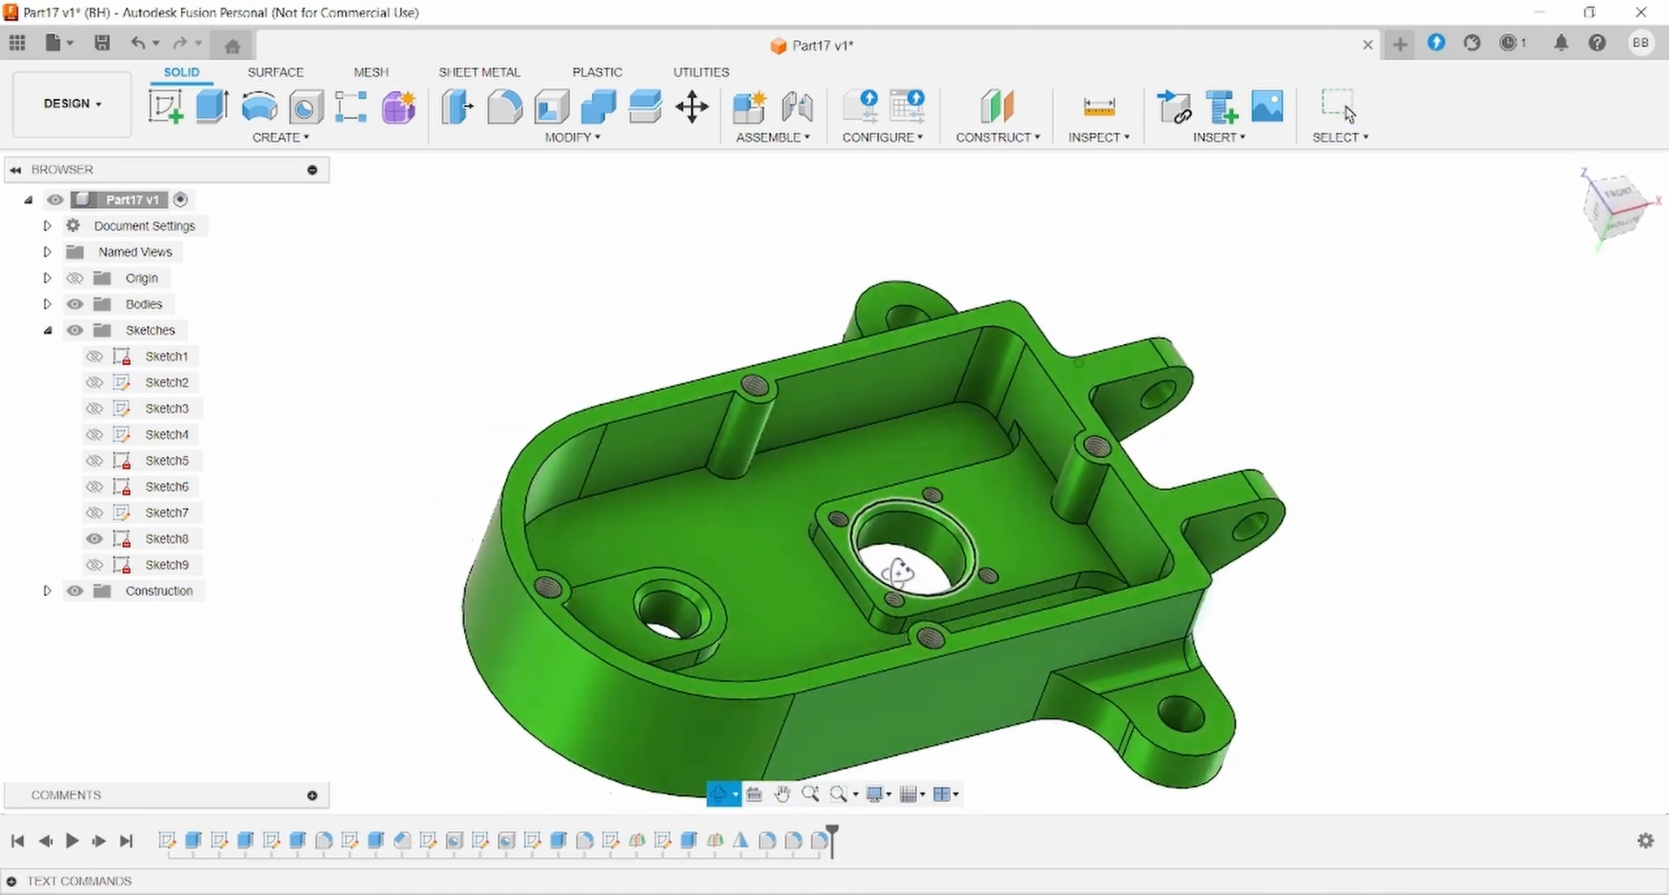
middle_click_drag(744, 515, 671, 551, "shift")
- Start a fillet and select the first boss-to-wall edges on the top, right and left bosses
left_click(508, 108)
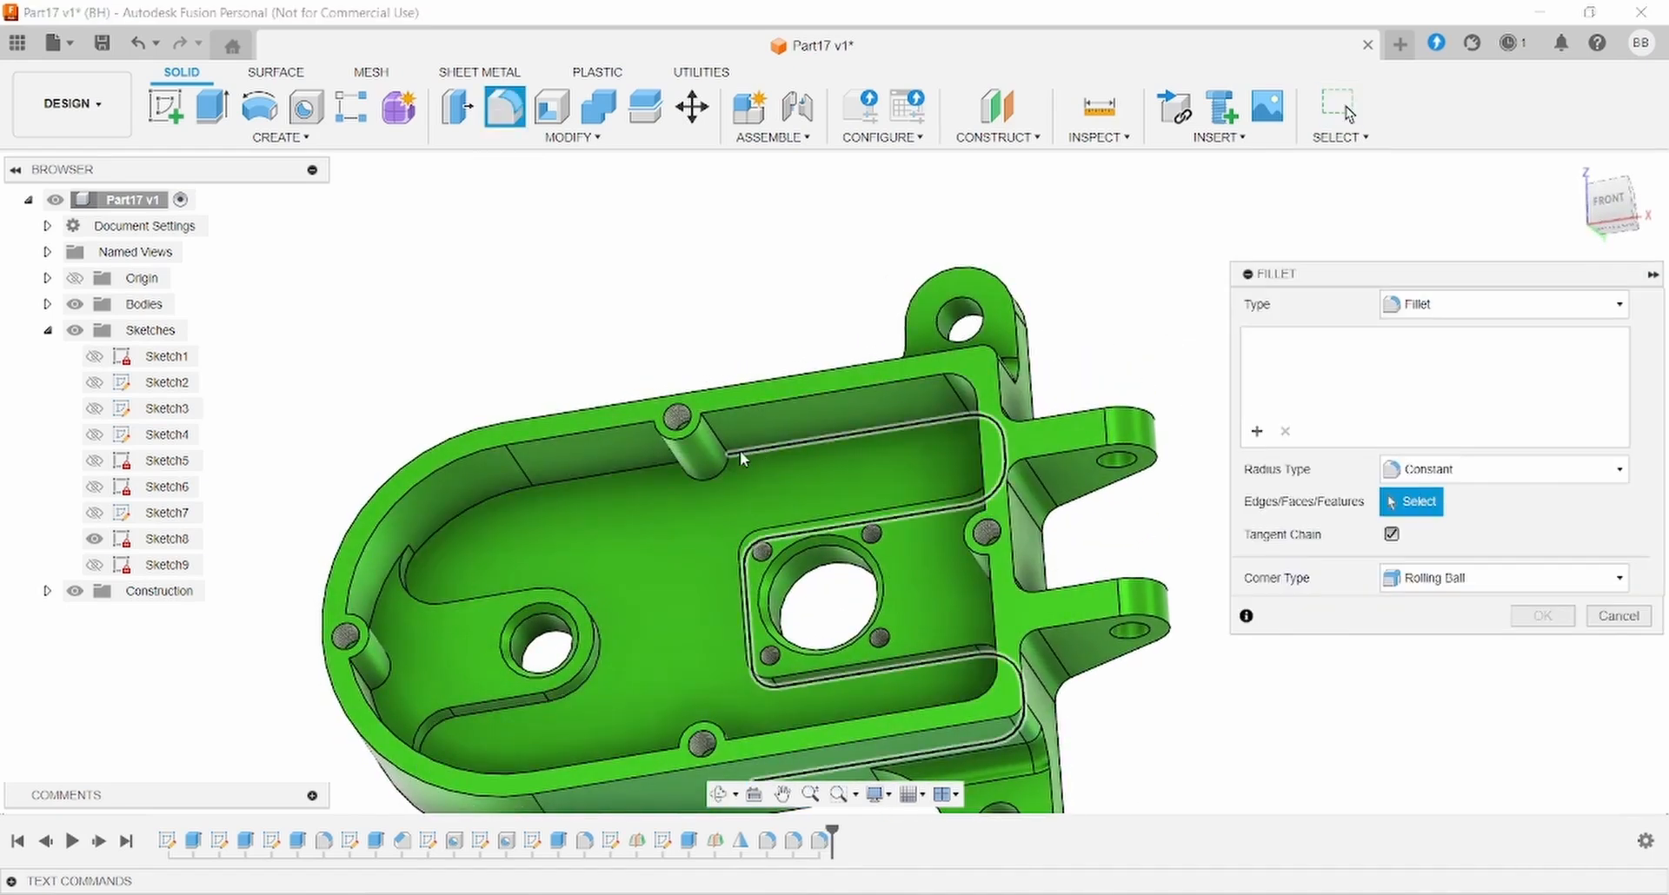
left_click(727, 456)
mouse_move(741, 459)
middle_mouse_down("shift")
mouse_move(794, 449)
mouse_move(772, 449)
middle_mouse_up("shift")
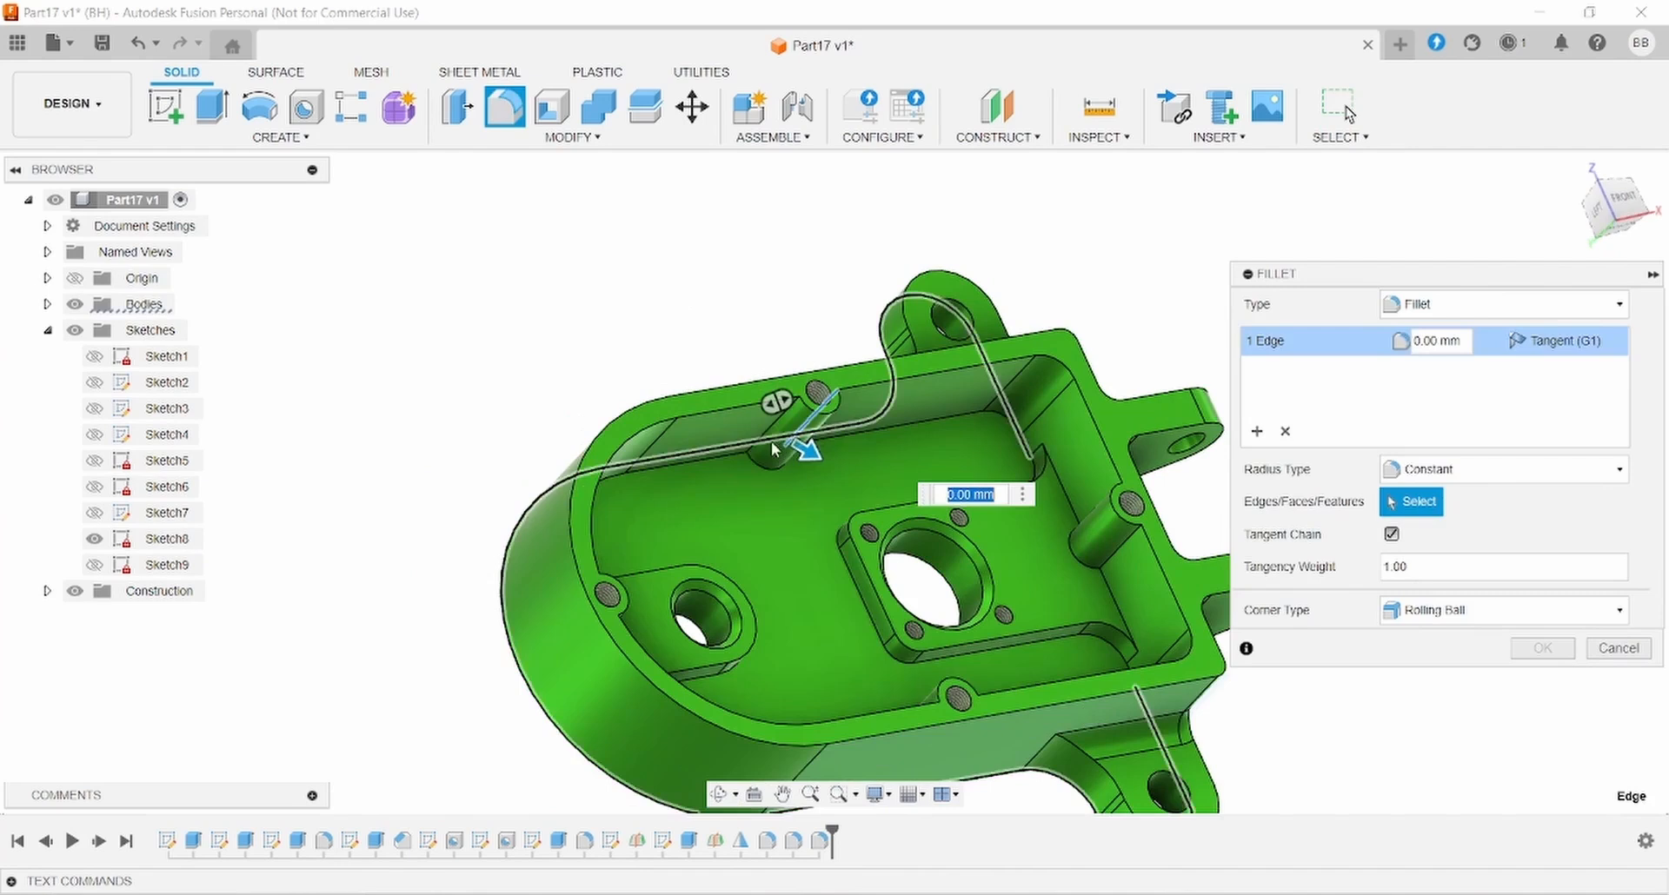
left_click(772, 454)
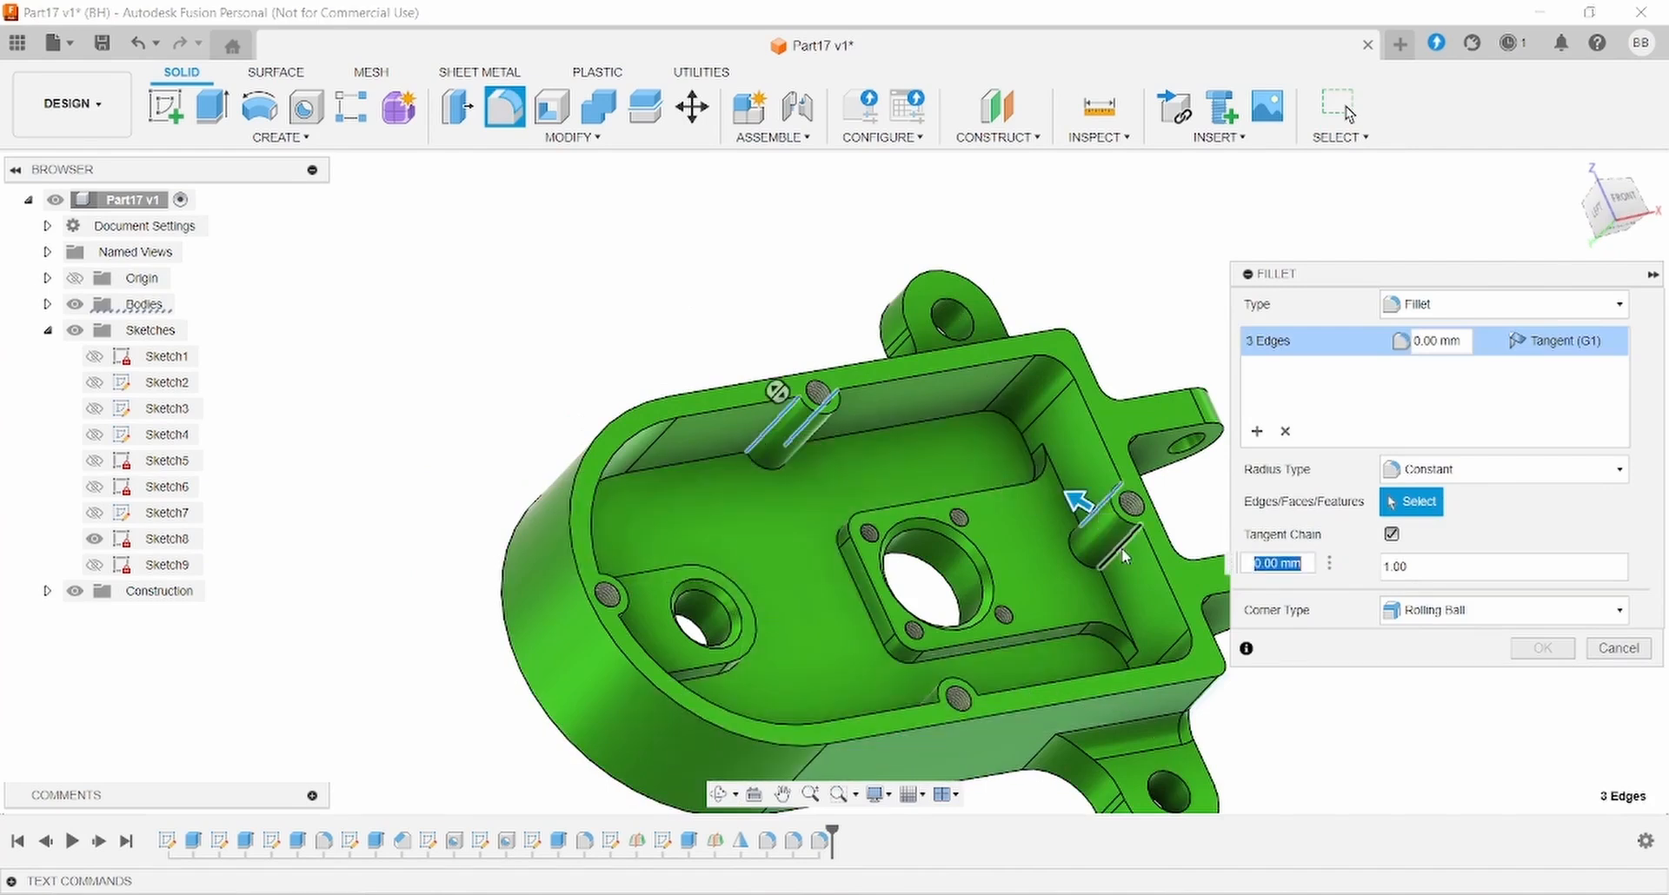
left_click(1121, 549)
middle_click_drag(1121, 549, 383, 633, "shift")
left_click(390, 637)
- Add the bottom boss edges for eight in total and apply a 3 mm fillet
scroll(407, 612, "up", 3)
scroll(383, 631, "up", 2)
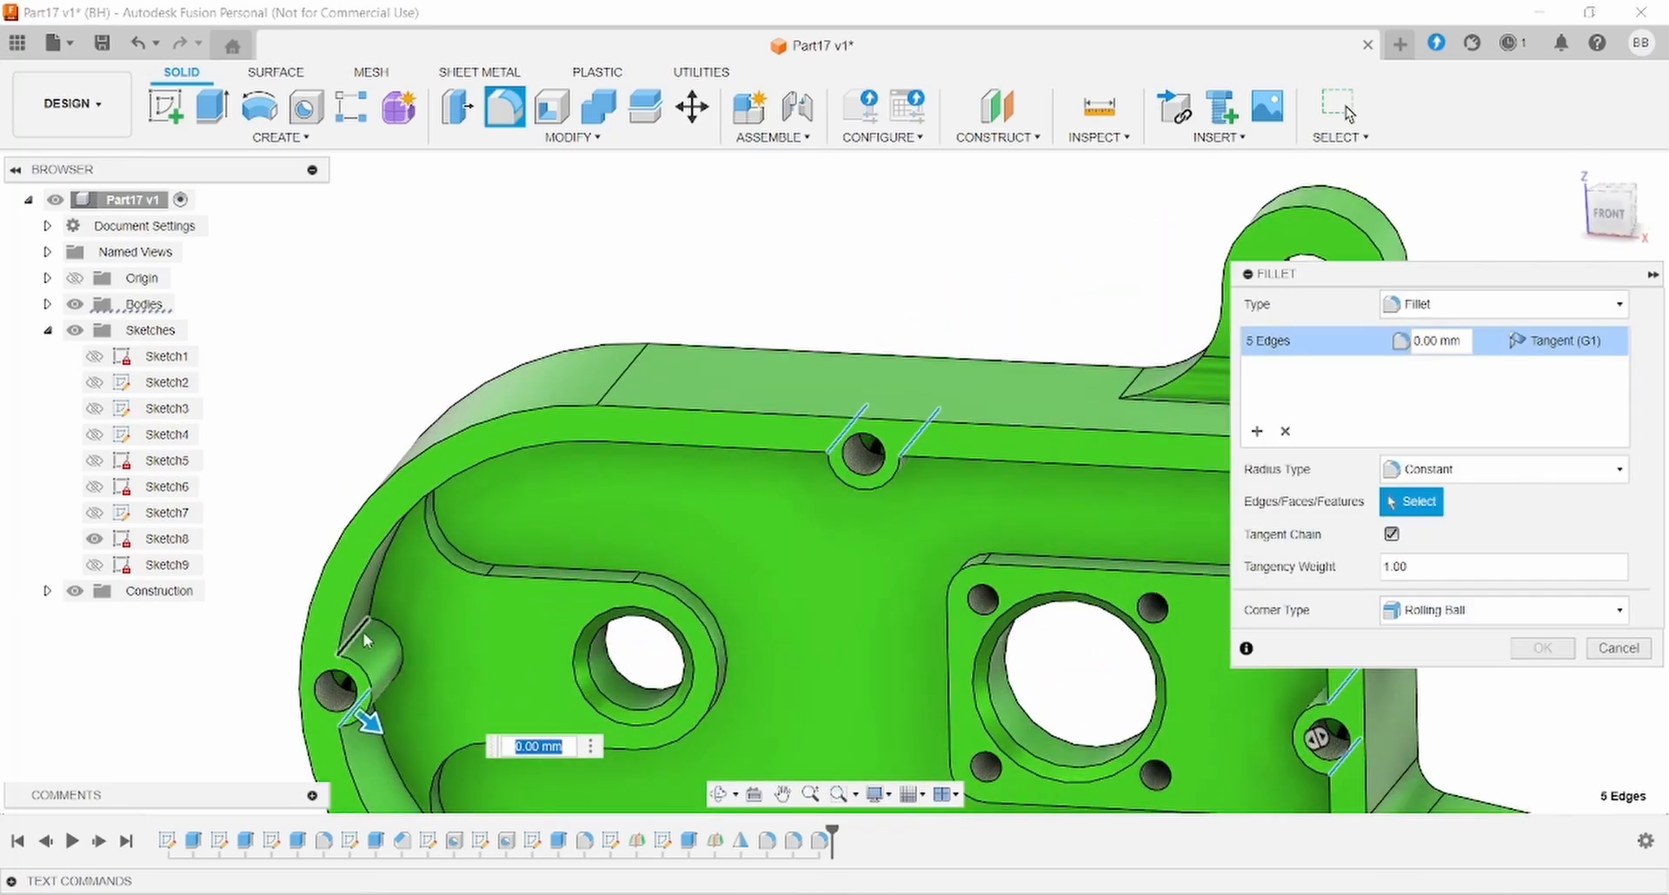
scroll(872, 614, "down", 5)
middle_click_drag(849, 621, 842, 513)
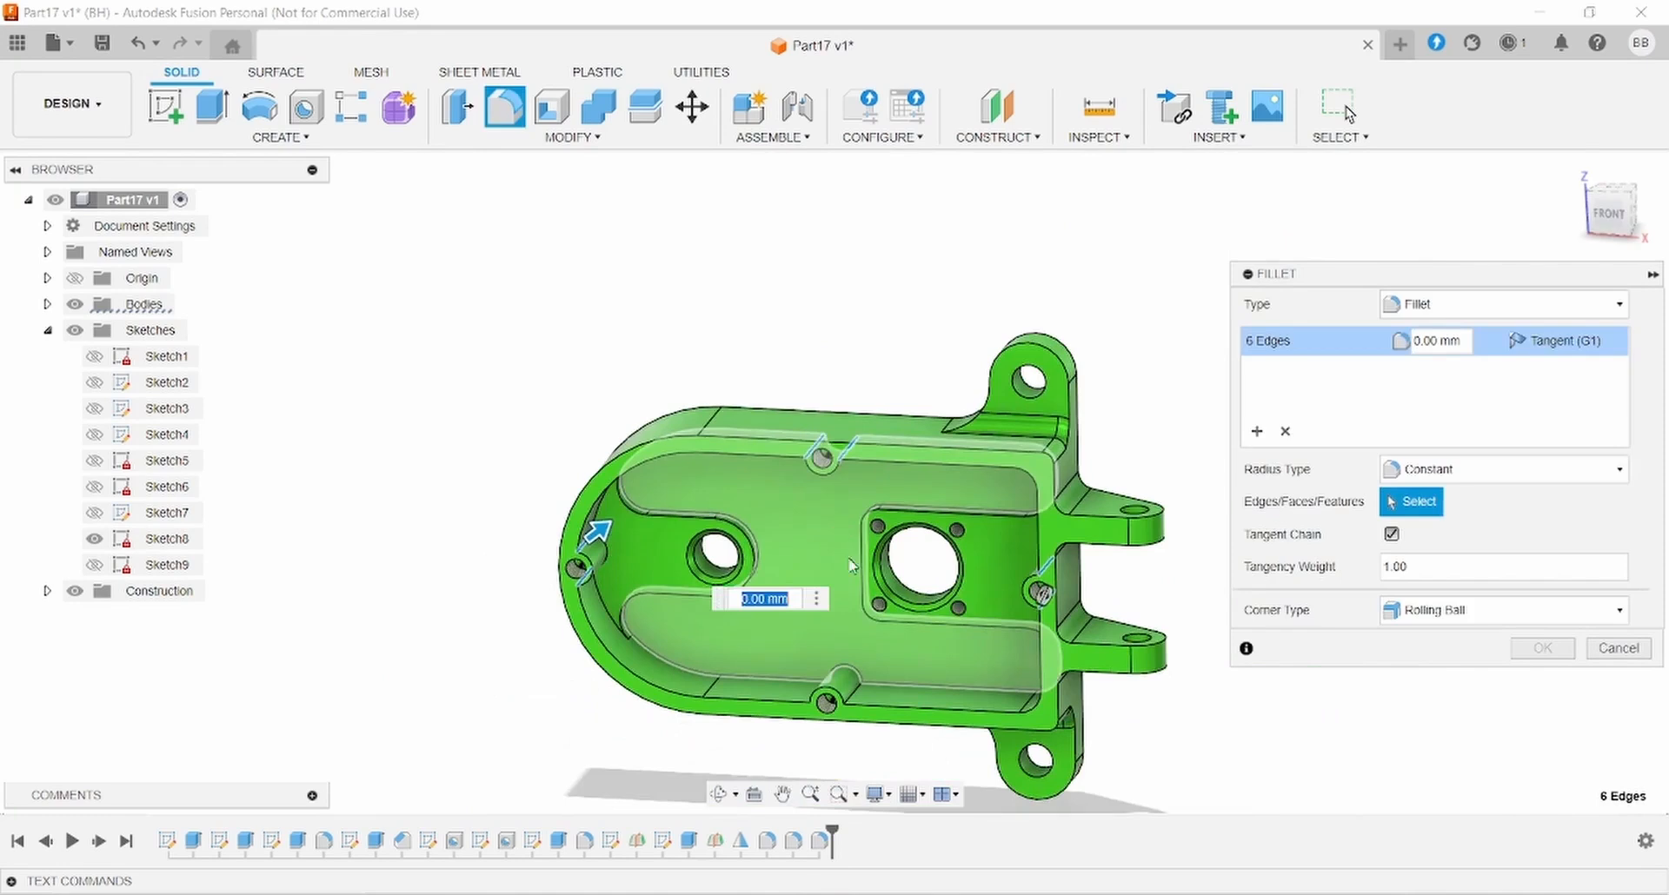
scroll(861, 693, "up", 2)
left_click(845, 692)
middle_click_drag(736, 682, 1020, 693)
scroll(1020, 694, "up", 2)
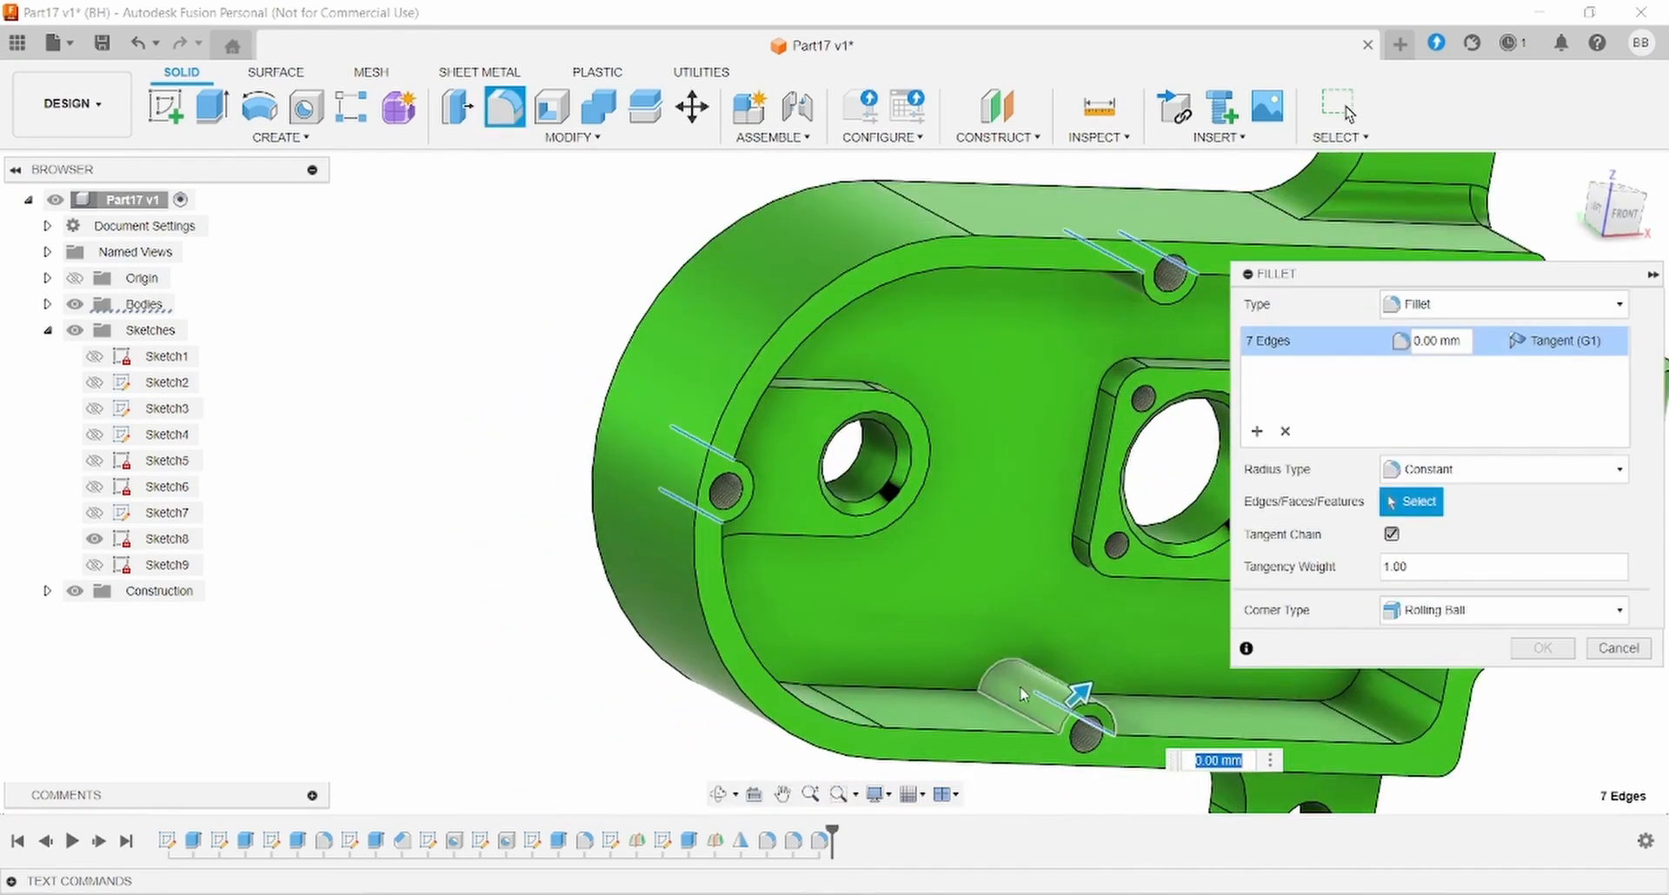
left_click(1012, 715)
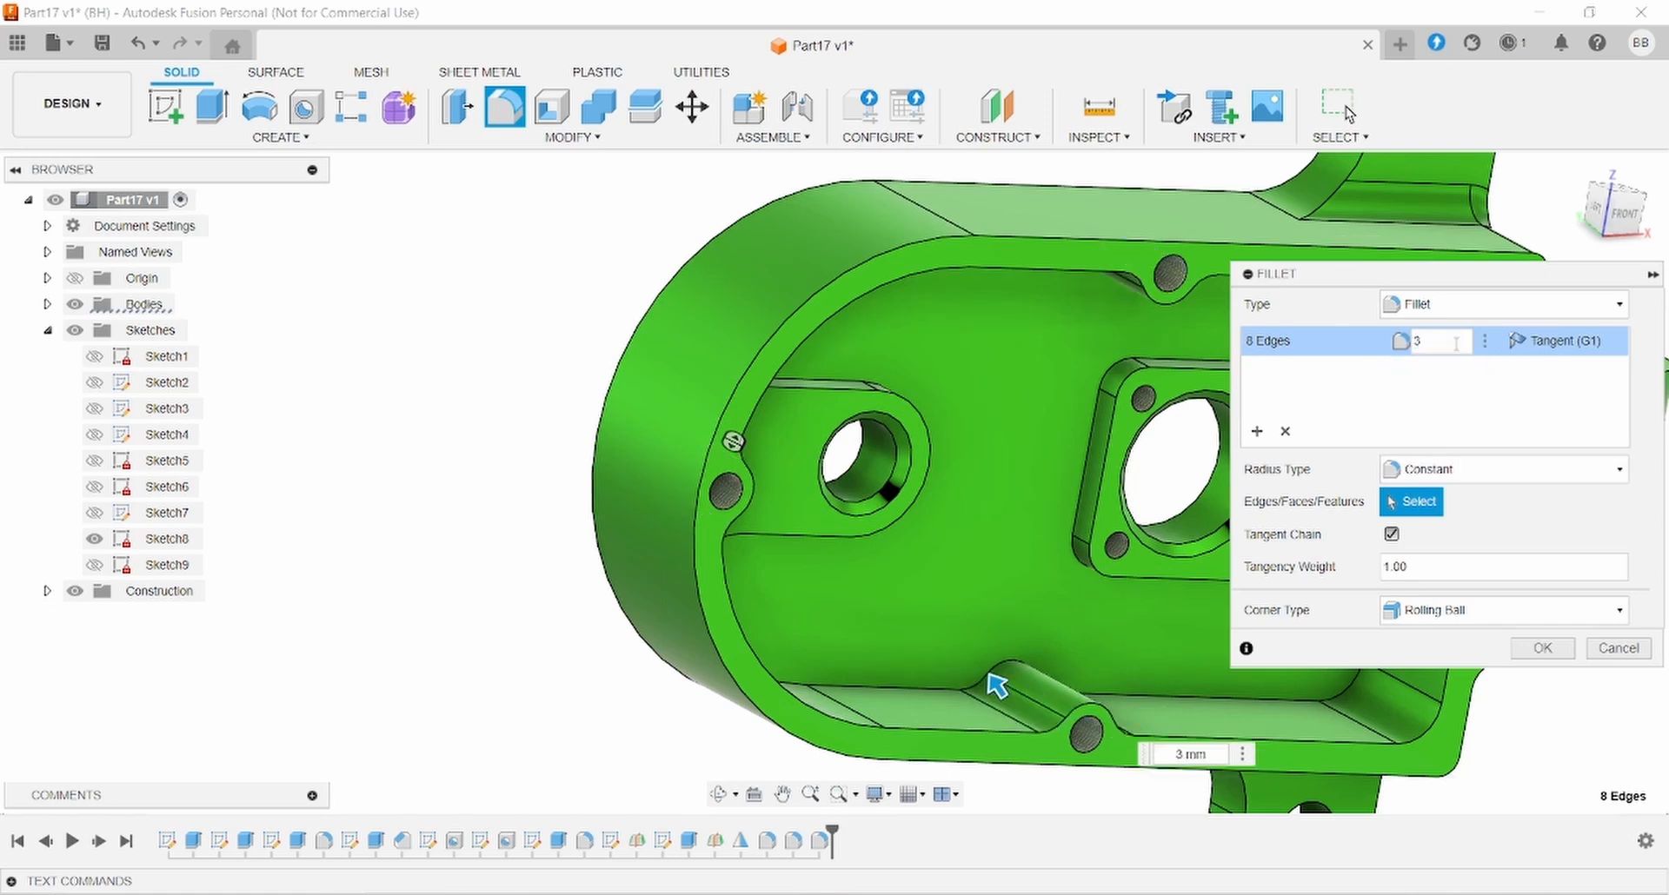
key("Return")
- Orbit the housing to a tilted top view to inspect the new boss fillets
scroll(1305, 470, "down", 4)
middle_click_drag(1088, 466, 1130, 662, "shift")
scroll(1483, 379, "up", 3)
middle_click_drag(1381, 498, 1171, 600)
scroll(1162, 581, "up", 2)
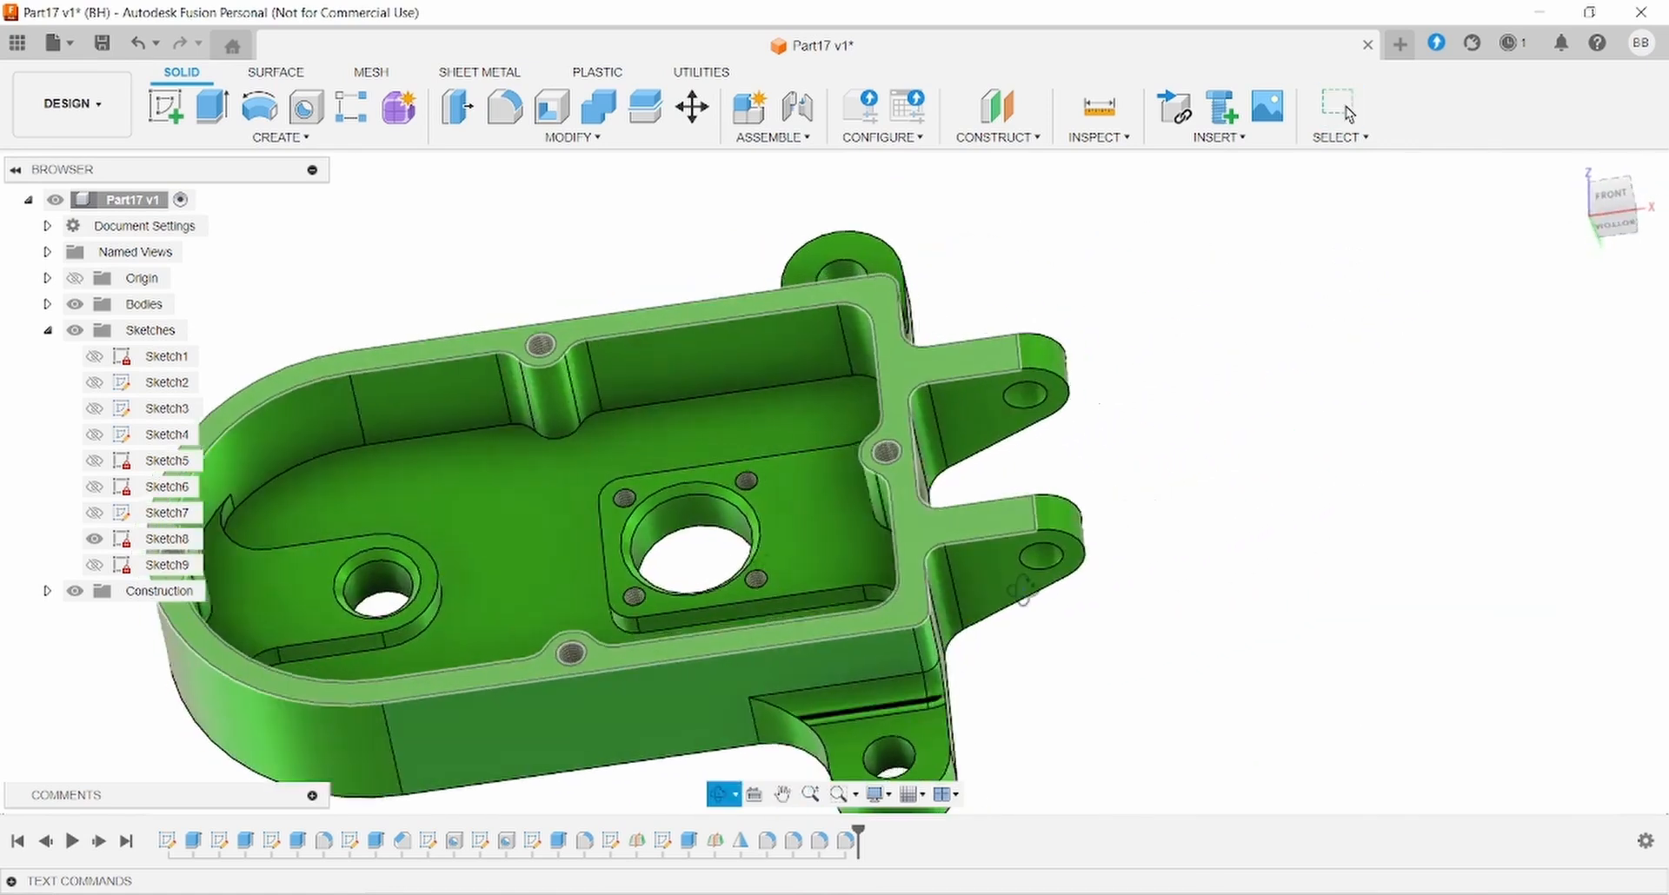